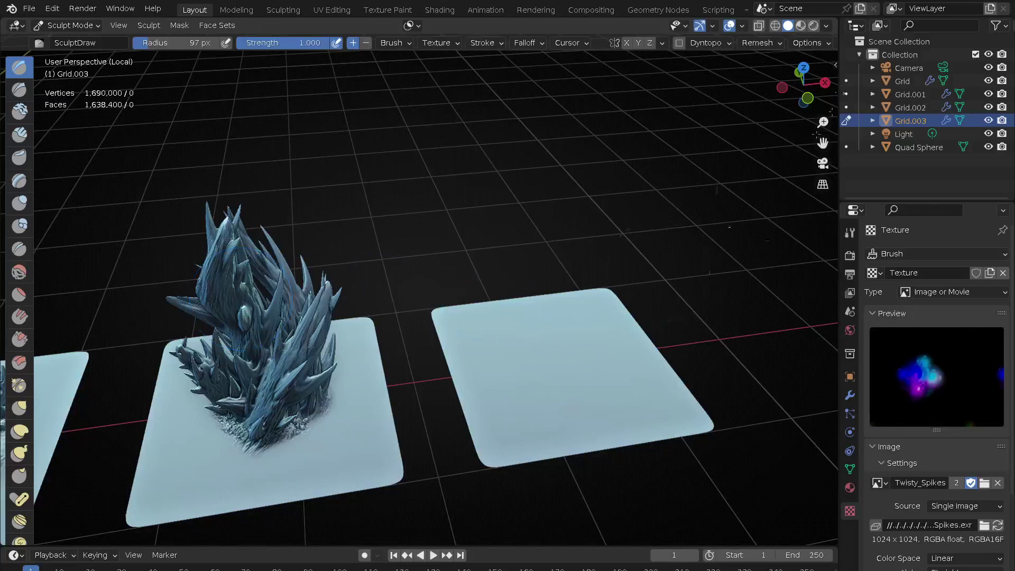
- Give the viewport its own background colour and set its Value to 0 for pure black
{"action": "left_click", "coordinate": [827, 24]}
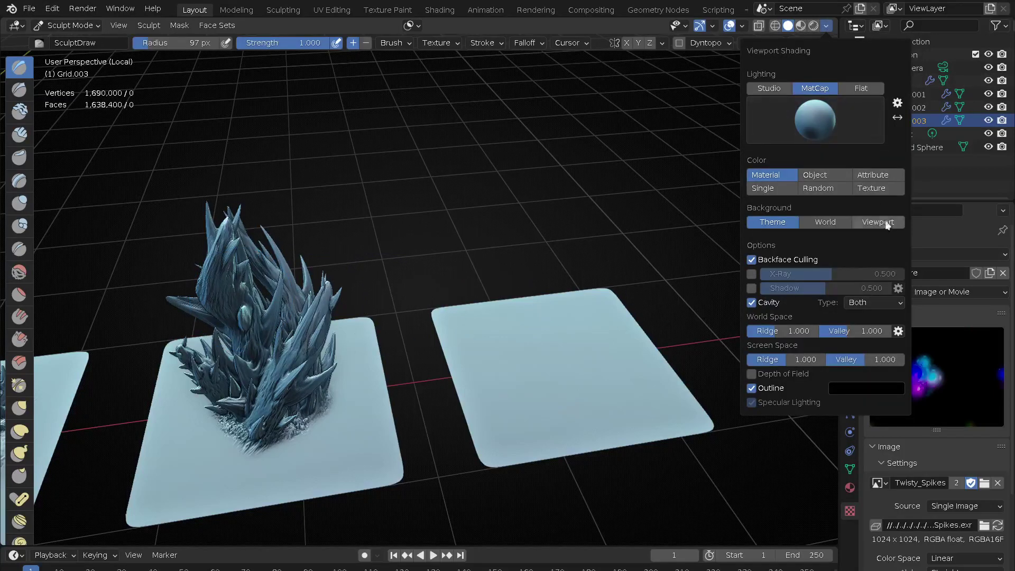
{"action": "left_click", "coordinate": [884, 220]}
{"action": "left_click", "coordinate": [845, 237]}
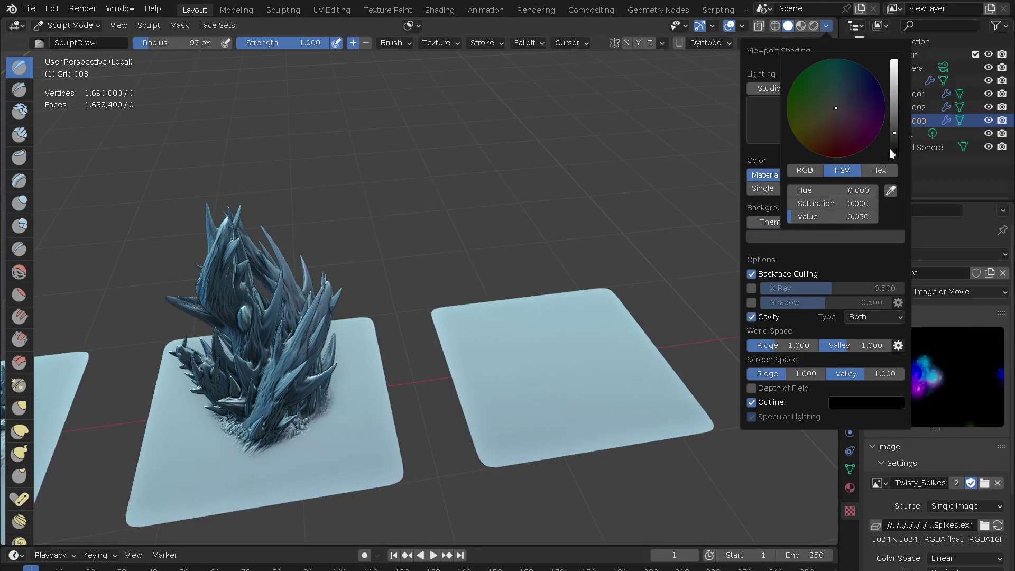
{"action": "left_click_drag", "start_coordinate": [893, 151], "coordinate": [897, 179]}
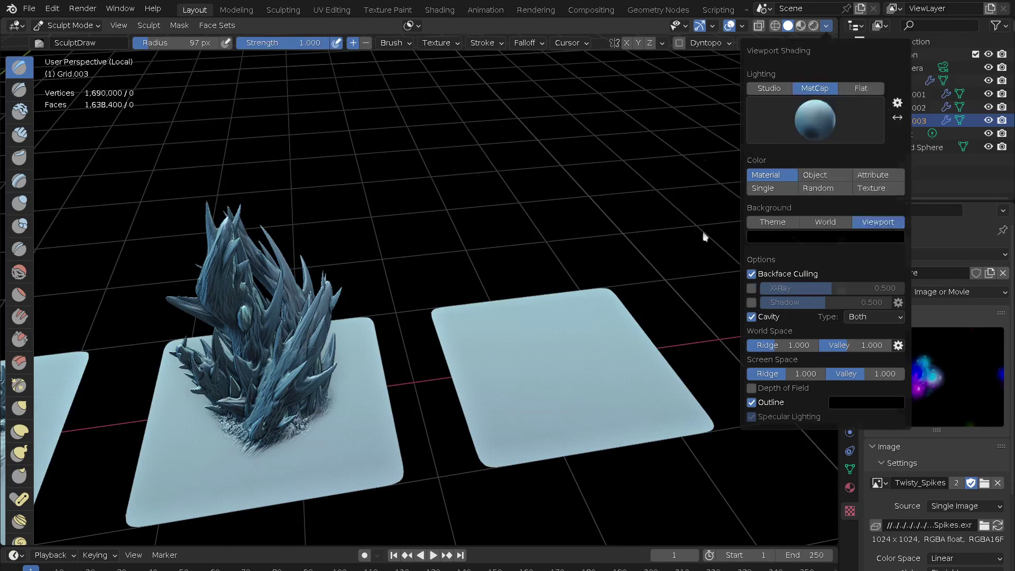
- Hide the floor and grid guide lines in the viewport overlays
{"action": "left_click", "coordinate": [742, 25]}
{"action": "left_click", "coordinate": [704, 89]}
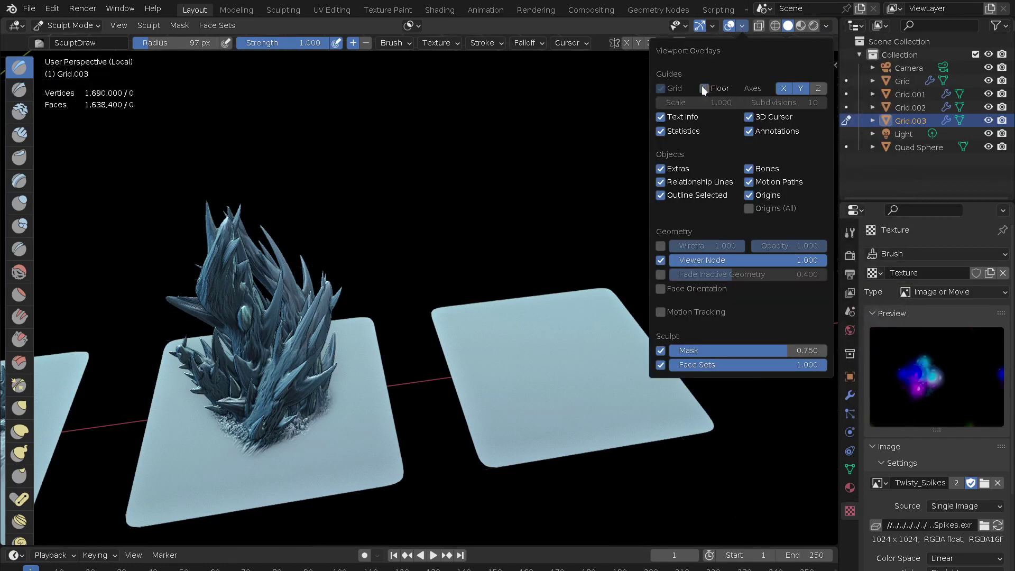
{"action": "left_click", "coordinate": [659, 87]}
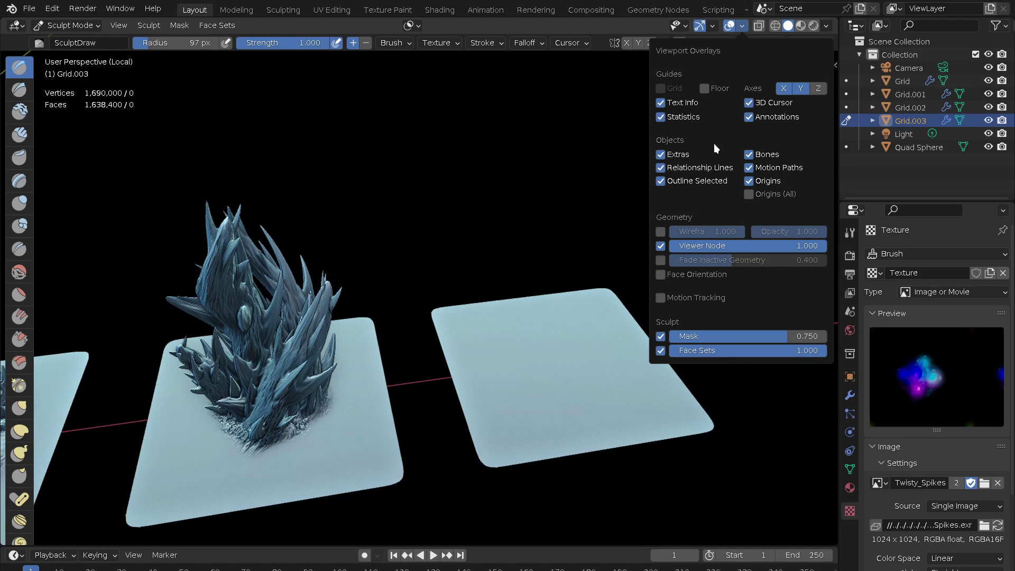
{"action": "scroll", "coordinate": [511, 173], "scroll_direction": "down", "scroll_amount": 5}
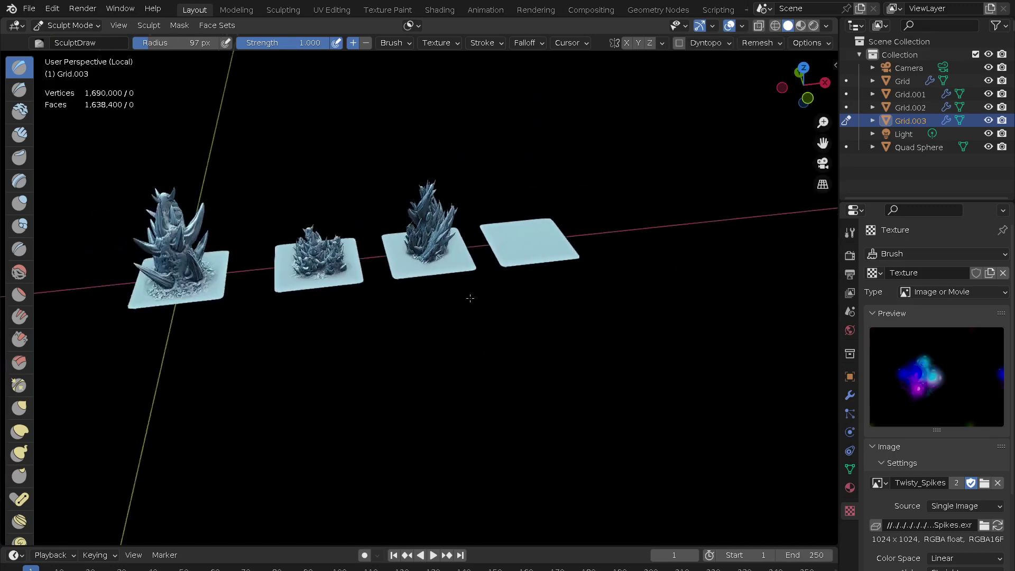
{"action": "mouse_move", "coordinate": [464, 363]}
{"action": "middle_mouse_down"}
{"action": "mouse_move", "coordinate": [551, 344]}
{"action": "mouse_move", "coordinate": [477, 334]}
{"action": "middle_mouse_up"}
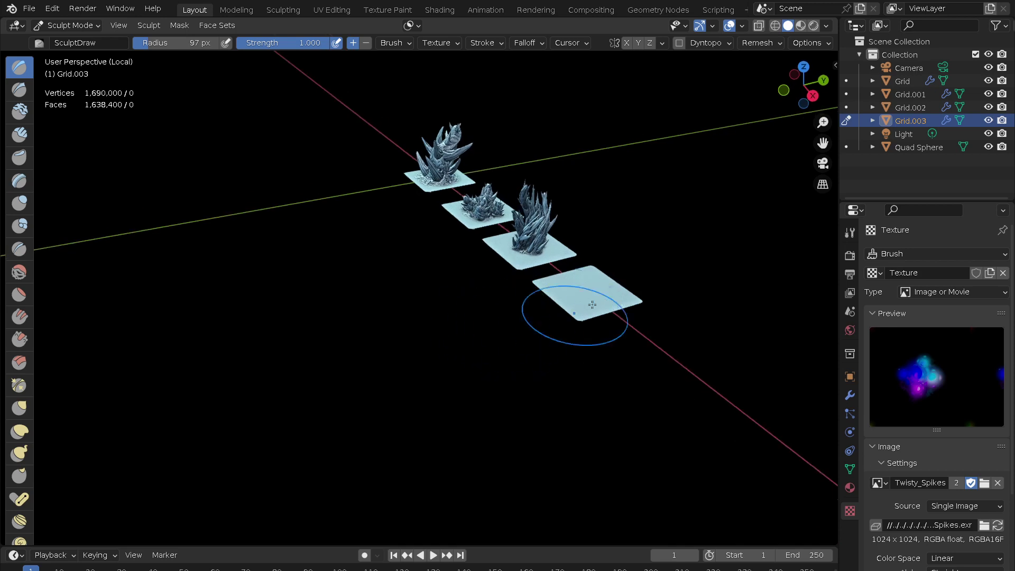
{"action": "scroll", "coordinate": [635, 242], "scroll_direction": "up", "scroll_amount": 2}
{"action": "scroll", "coordinate": [608, 222], "scroll_direction": "up", "scroll_amount": 3}
{"action": "scroll", "coordinate": [557, 243], "scroll_direction": "up", "scroll_amount": 3}
{"action": "middle_click_drag", "start_coordinate": [557, 243], "coordinate": [433, 278]}
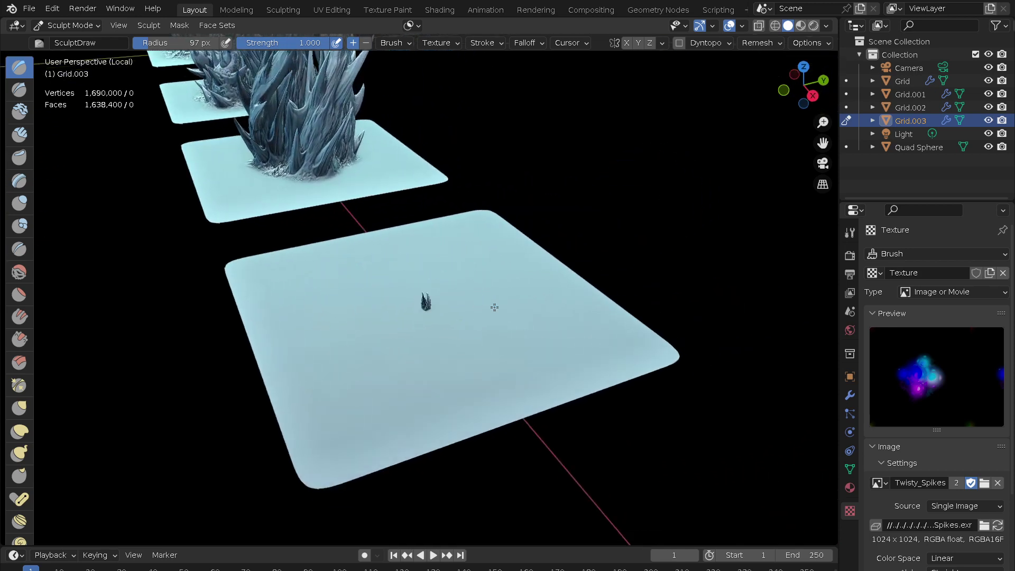
{"action": "mouse_move", "coordinate": [495, 307]}
{"action": "left_mouse_down"}
{"action": "mouse_move", "coordinate": [564, 317]}
{"action": "mouse_move", "coordinate": [558, 331]}
{"action": "mouse_move", "coordinate": [537, 334]}
{"action": "left_mouse_up"}
{"action": "mouse_move", "coordinate": [538, 334]}
{"action": "middle_mouse_down"}
{"action": "mouse_move", "coordinate": [459, 393]}
{"action": "mouse_move", "coordinate": [562, 385]}
{"action": "mouse_move", "coordinate": [473, 417]}
{"action": "mouse_move", "coordinate": [549, 416]}
{"action": "middle_mouse_up"}
{"action": "key", "text": "ctrl+z"}
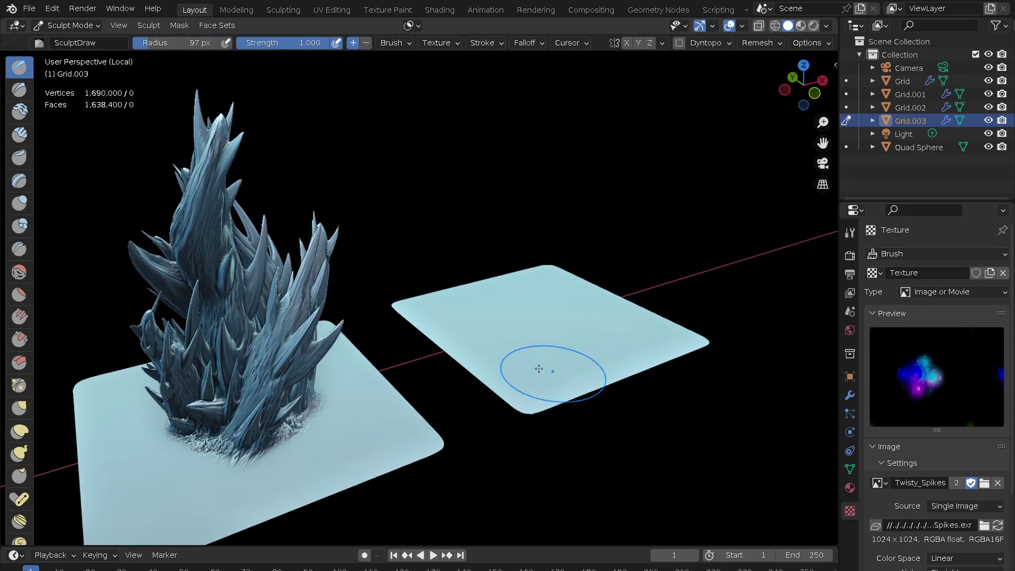
{"action": "scroll", "coordinate": [550, 371], "scroll_direction": "up", "scroll_amount": 2}
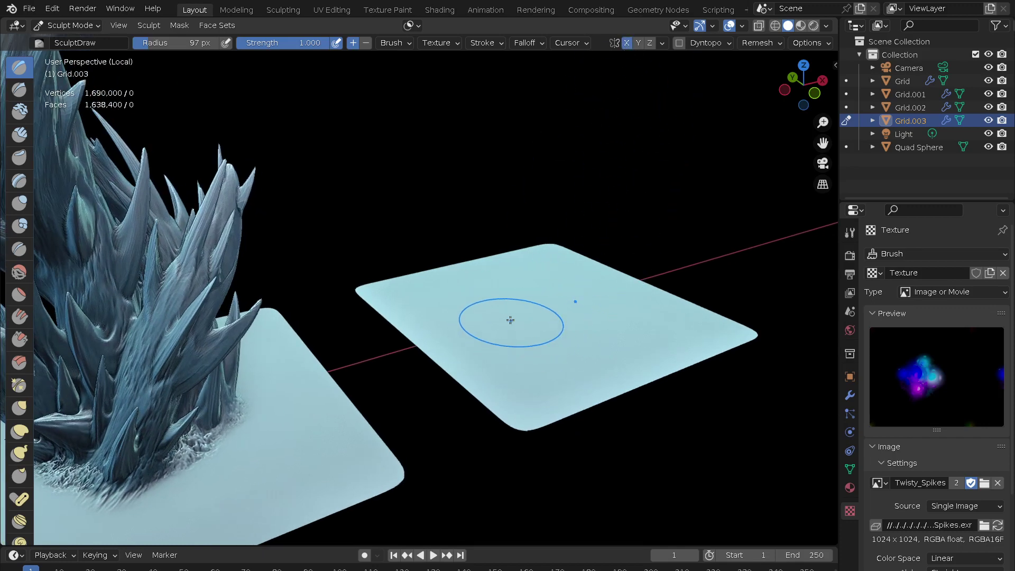
{"action": "mouse_move", "coordinate": [493, 327]}
{"action": "left_mouse_down"}
{"action": "mouse_move", "coordinate": [530, 378]}
{"action": "mouse_move", "coordinate": [567, 363]}
{"action": "mouse_move", "coordinate": [657, 374]}
{"action": "left_mouse_up"}
{"action": "middle_click_drag", "start_coordinate": [658, 374], "coordinate": [426, 372]}
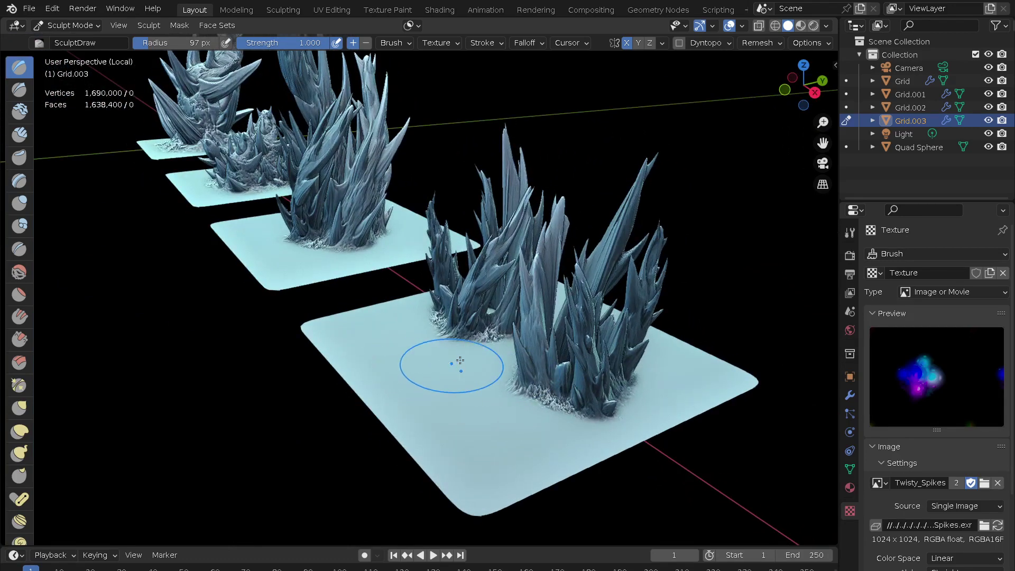
{"action": "mouse_move", "coordinate": [531, 388]}
{"action": "left_mouse_down"}
{"action": "mouse_move", "coordinate": [564, 410]}
{"action": "mouse_move", "coordinate": [431, 397]}
{"action": "left_mouse_up"}
{"action": "mouse_move", "coordinate": [431, 397]}
{"action": "middle_mouse_down"}
{"action": "mouse_move", "coordinate": [513, 448]}
{"action": "mouse_move", "coordinate": [505, 375]}
{"action": "mouse_move", "coordinate": [526, 466]}
{"action": "mouse_move", "coordinate": [604, 366]}
{"action": "middle_mouse_up"}
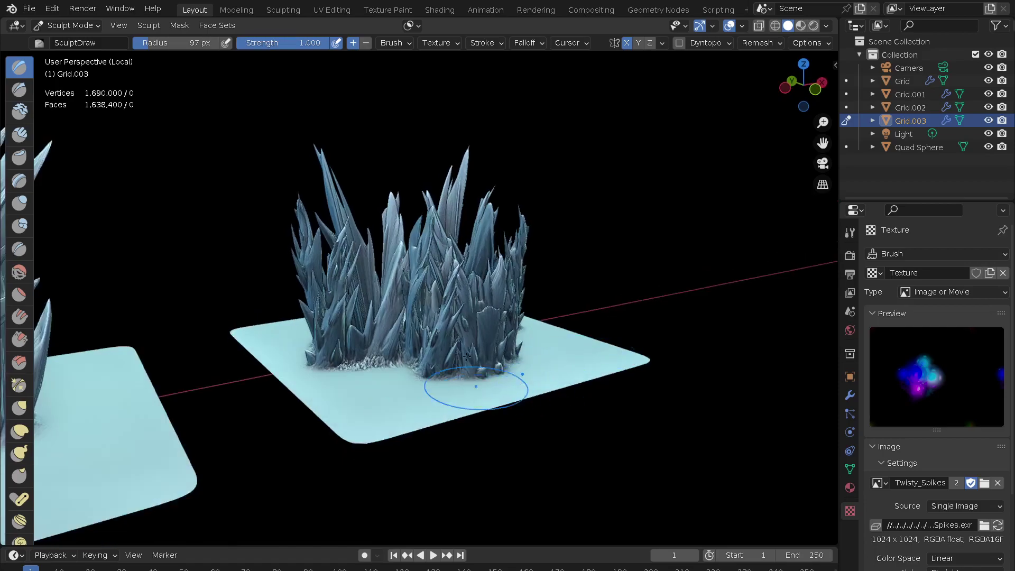
{"action": "scroll", "coordinate": [471, 386], "scroll_direction": "up", "scroll_amount": 3}
{"action": "scroll", "coordinate": [482, 370], "scroll_direction": "up", "scroll_amount": 2}
{"action": "mouse_move", "coordinate": [492, 359]}
{"action": "middle_mouse_down"}
{"action": "mouse_move", "coordinate": [513, 346]}
{"action": "mouse_move", "coordinate": [430, 421]}
{"action": "middle_mouse_up"}
{"action": "scroll", "coordinate": [453, 266], "scroll_direction": "down", "scroll_amount": 5}
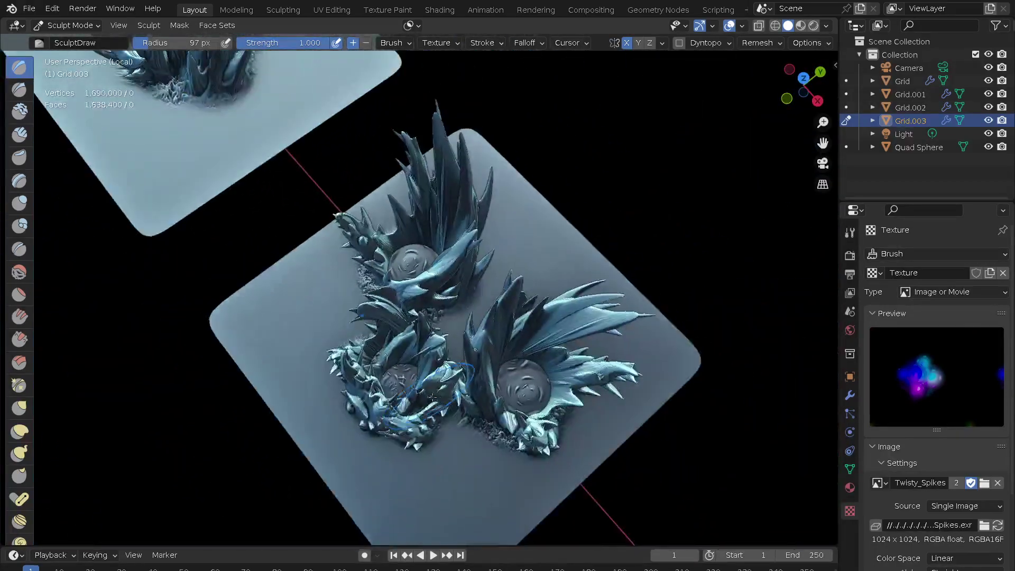
{"action": "key", "text": "ctrl+z"}
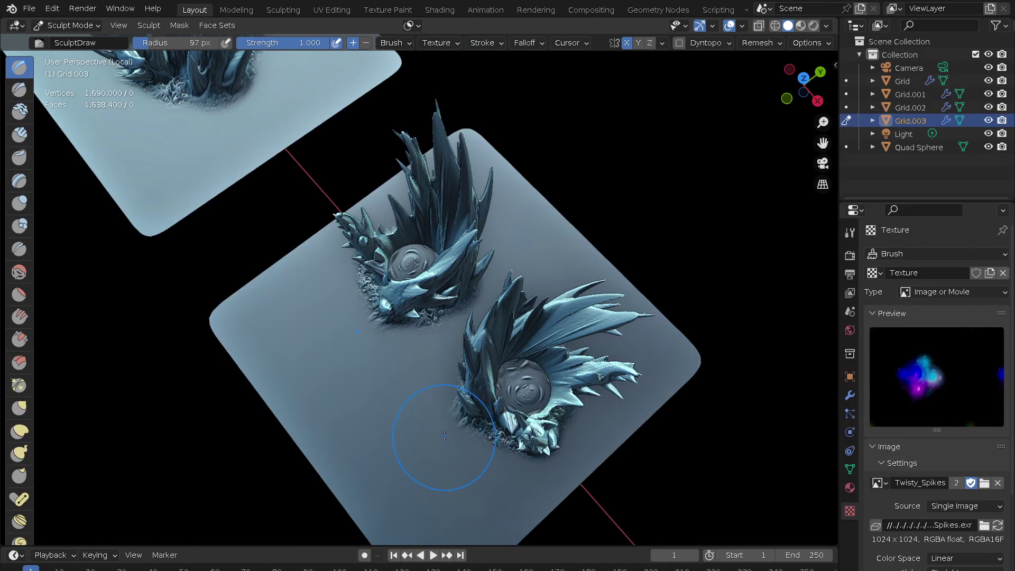
{"action": "key", "text": "ctrl+z"}
{"action": "key", "text": "ctrl+z"}
{"action": "middle_click_drag", "start_coordinate": [497, 351], "coordinate": [478, 328], "text": "shift"}
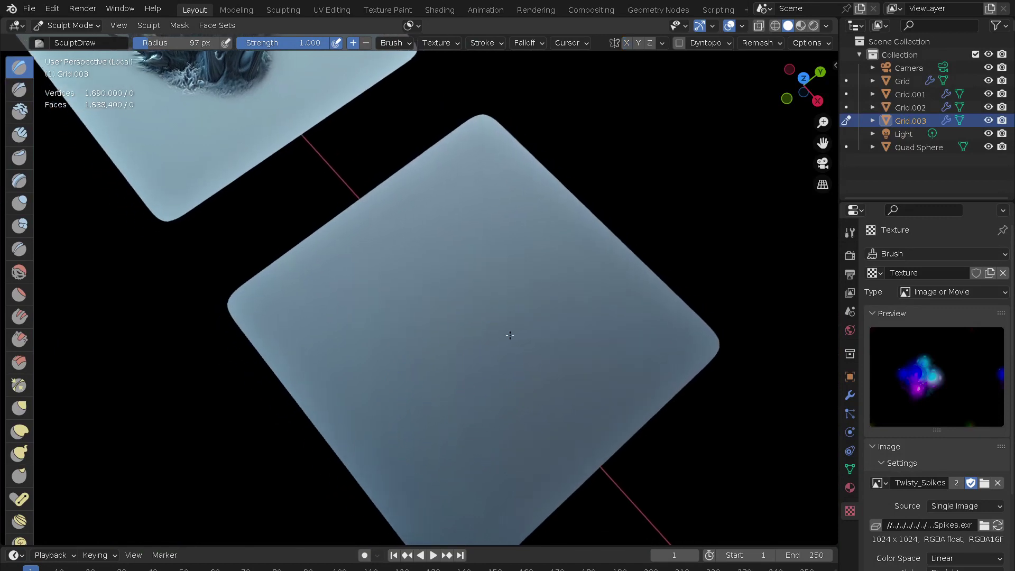
{"action": "left_click", "coordinate": [497, 43]}
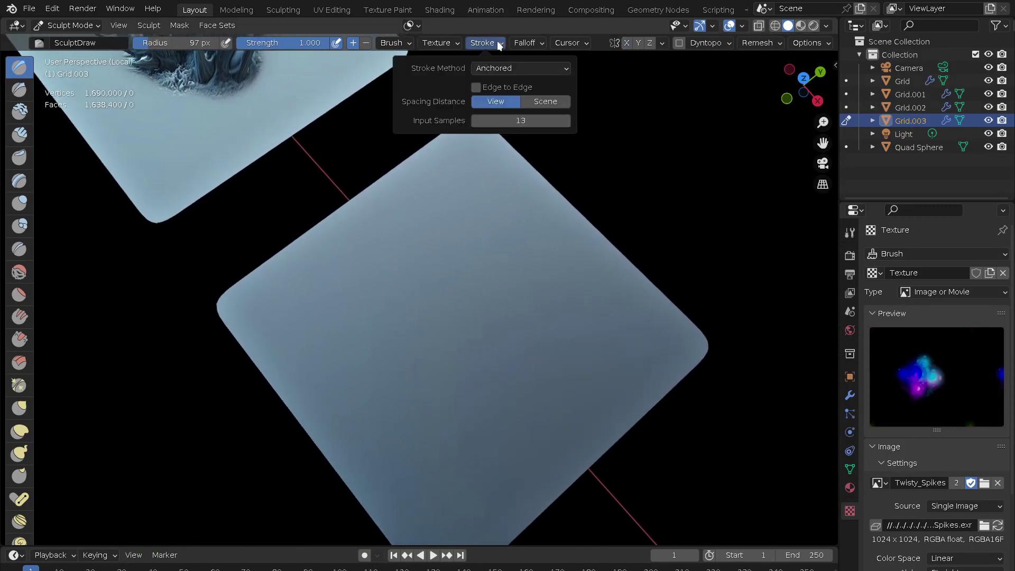
{"action": "mouse_move", "coordinate": [525, 43]}
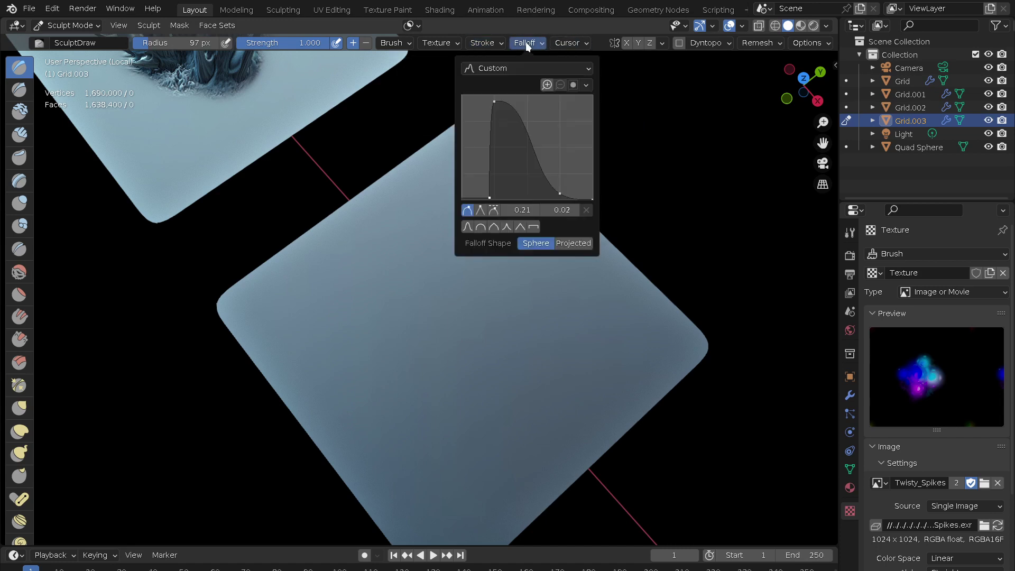
- Reshape the custom falloff curve into a broad rounded dome and stamp a spike cluster on Grid.003
{"action": "mouse_move", "coordinate": [496, 102]}
{"action": "left_mouse_down"}
{"action": "mouse_move", "coordinate": [552, 104]}
{"action": "mouse_move", "coordinate": [523, 102]}
{"action": "left_mouse_up"}
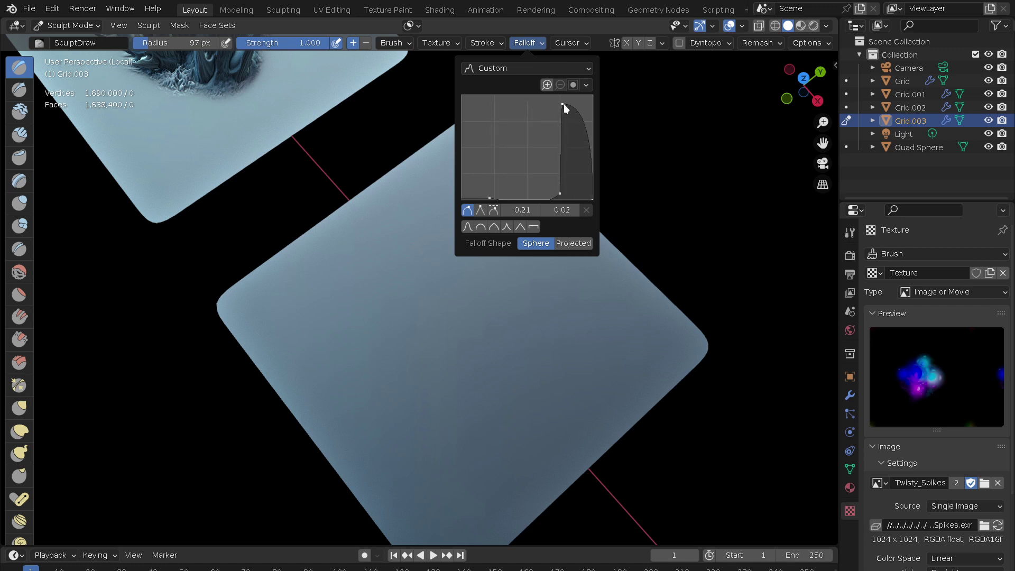
{"action": "mouse_move", "coordinate": [560, 193]}
{"action": "left_mouse_down"}
{"action": "mouse_move", "coordinate": [583, 152]}
{"action": "mouse_move", "coordinate": [573, 148]}
{"action": "left_mouse_up"}
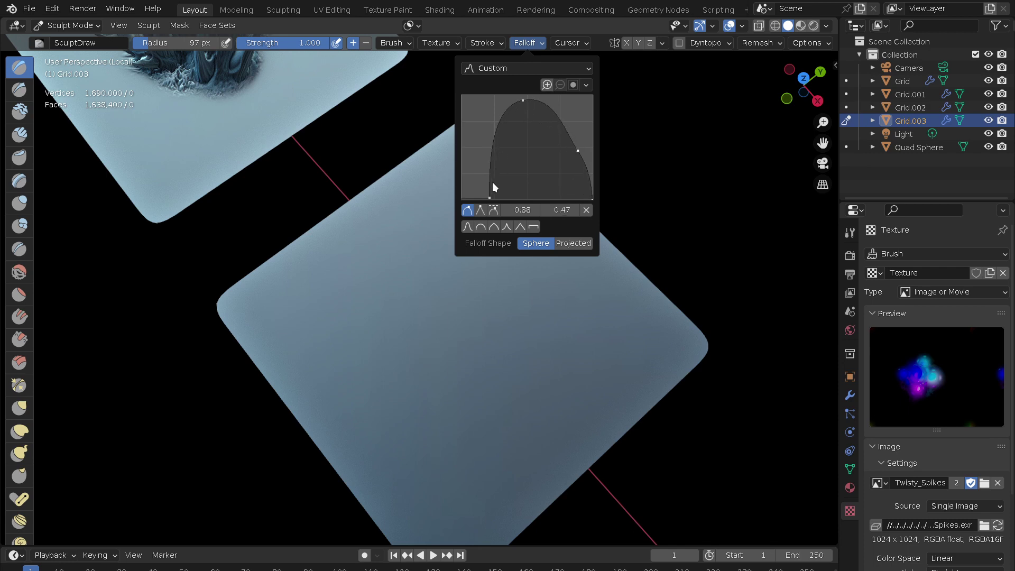
{"action": "mouse_move", "coordinate": [491, 196]}
{"action": "left_mouse_down"}
{"action": "mouse_move", "coordinate": [521, 158]}
{"action": "mouse_move", "coordinate": [506, 161]}
{"action": "left_mouse_up"}
{"action": "left_click_drag", "start_coordinate": [525, 100], "coordinate": [539, 106]}
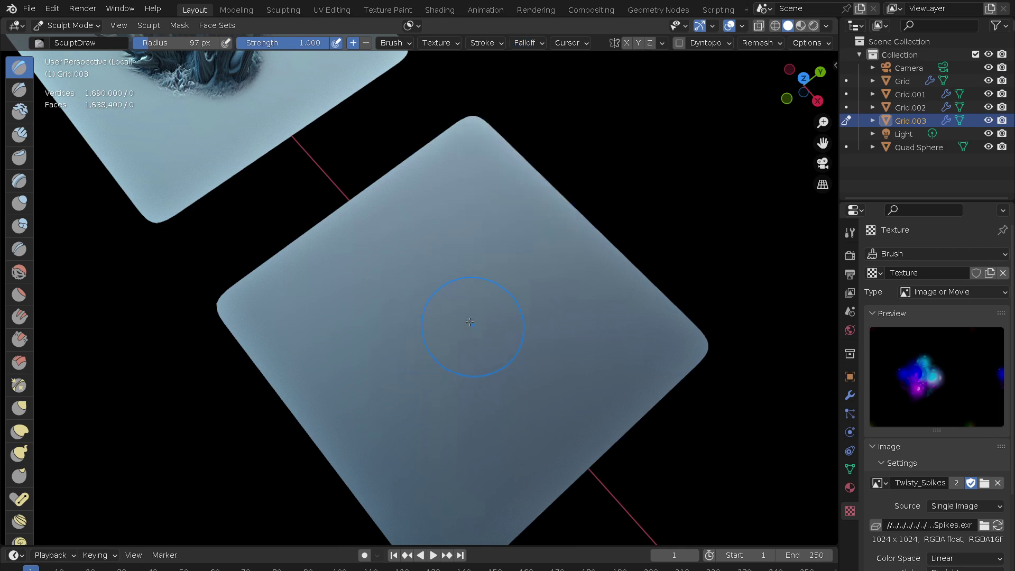
{"action": "left_click_drag", "start_coordinate": [550, 314], "coordinate": [683, 341]}
- Finish the textured spike cluster on Grid.003 and inspect the tiles from above and the side
{"action": "mouse_move", "coordinate": [682, 341]}
{"action": "middle_mouse_down"}
{"action": "mouse_move", "coordinate": [639, 388]}
{"action": "mouse_move", "coordinate": [623, 355]}
{"action": "middle_mouse_up"}
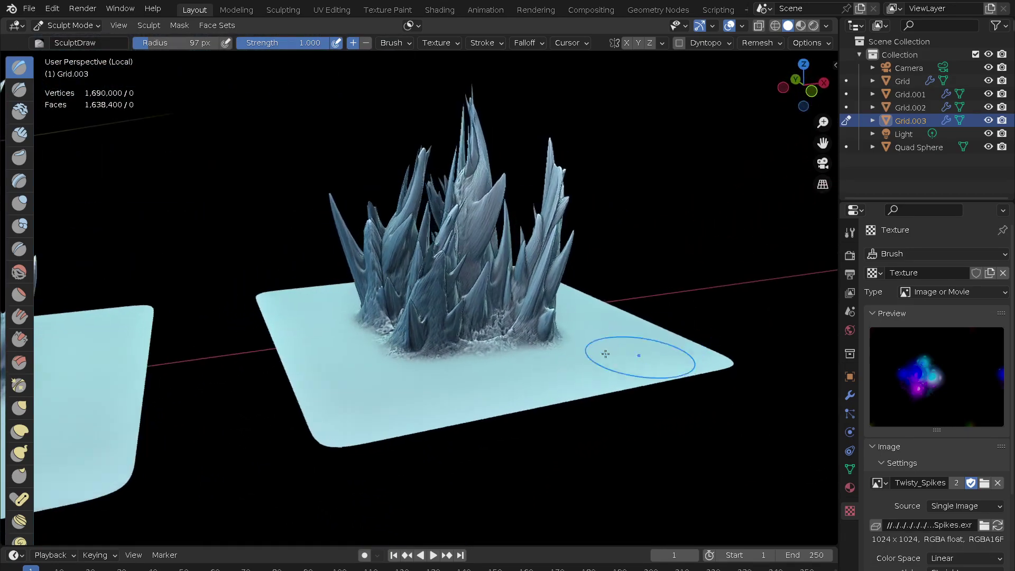
{"action": "scroll", "coordinate": [582, 258], "scroll_direction": "up", "scroll_amount": 4}
{"action": "mouse_move", "coordinate": [671, 234]}
{"action": "middle_mouse_down"}
{"action": "mouse_move", "coordinate": [443, 342]}
{"action": "mouse_move", "coordinate": [783, 309]}
{"action": "mouse_move", "coordinate": [739, 290]}
{"action": "middle_mouse_up"}
{"action": "mouse_move", "coordinate": [650, 288]}
{"action": "middle_mouse_down"}
{"action": "mouse_move", "coordinate": [507, 349]}
{"action": "mouse_move", "coordinate": [402, 301]}
{"action": "mouse_move", "coordinate": [421, 347]}
{"action": "mouse_move", "coordinate": [470, 322]}
{"action": "mouse_move", "coordinate": [652, 315]}
{"action": "middle_mouse_up"}
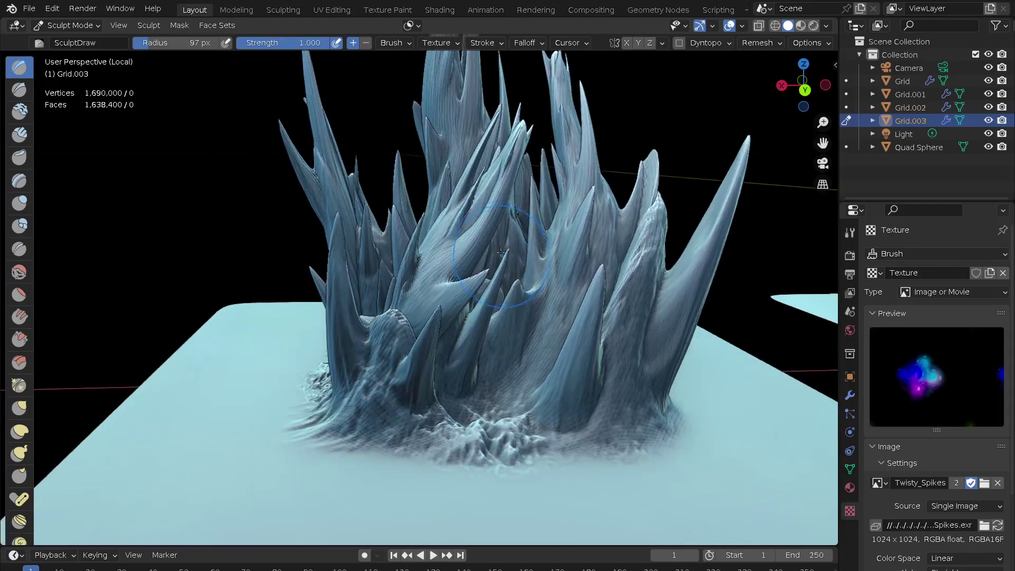
{"action": "scroll", "coordinate": [652, 315], "scroll_direction": "down", "scroll_amount": 5}
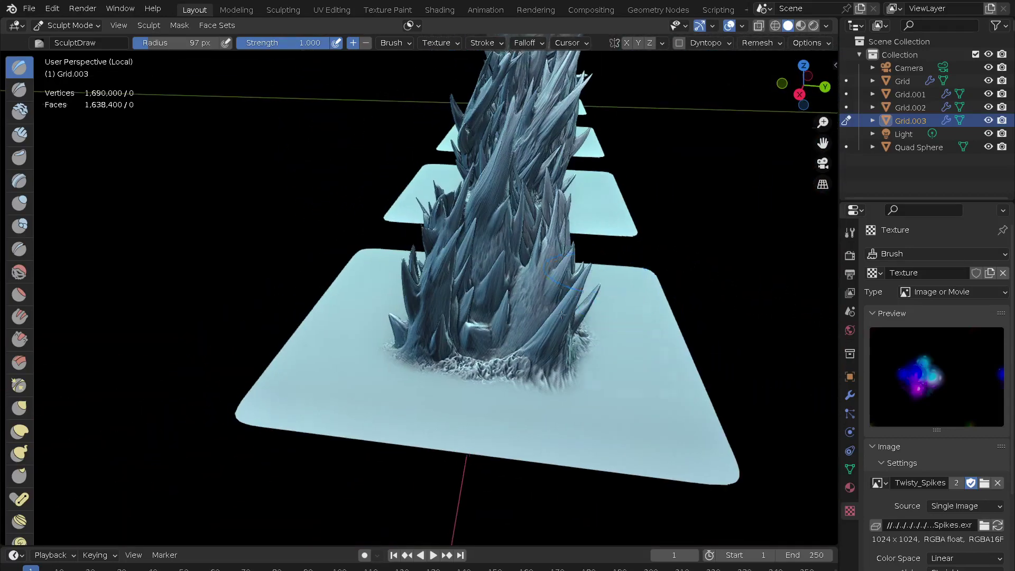
{"action": "mouse_move", "coordinate": [654, 284]}
{"action": "middle_mouse_down"}
{"action": "mouse_move", "coordinate": [476, 348]}
{"action": "mouse_move", "coordinate": [360, 299]}
{"action": "middle_mouse_up"}
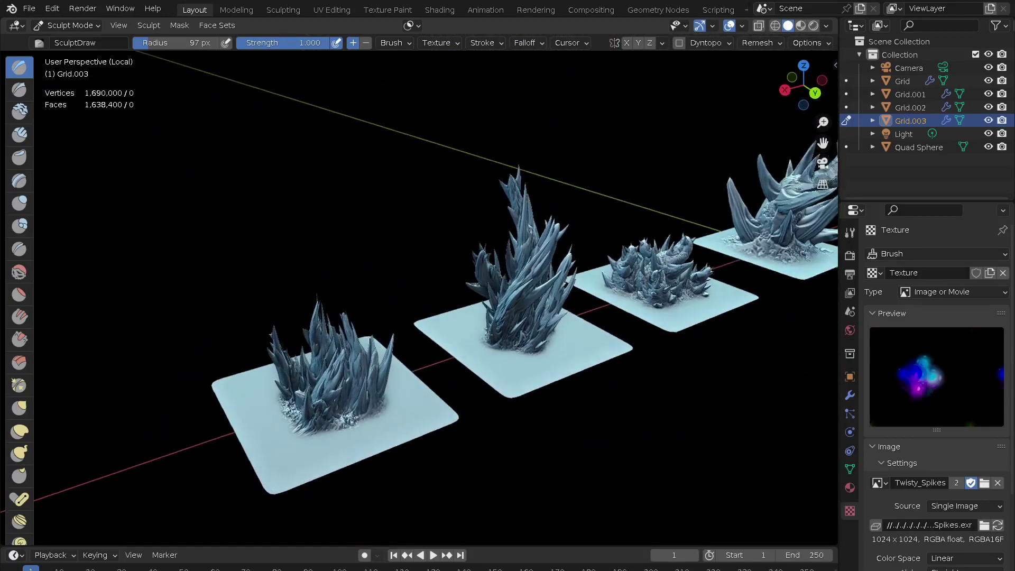
{"action": "scroll", "coordinate": [360, 299], "scroll_direction": "up", "scroll_amount": 5}
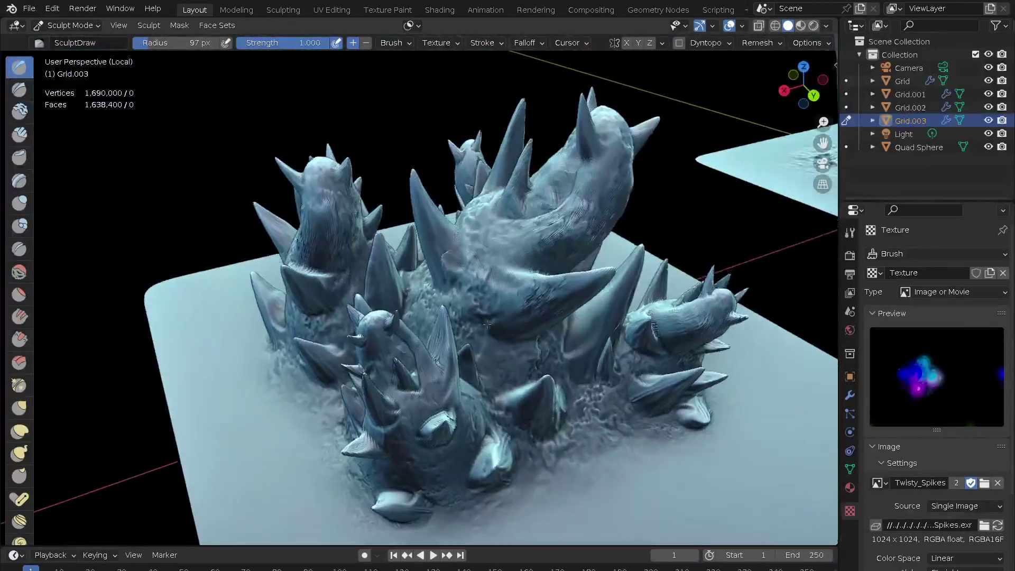
{"action": "middle_click_drag", "start_coordinate": [476, 316], "coordinate": [543, 335]}
- Make the lower-left spike cluster taller and wider
{"action": "scroll", "coordinate": [542, 335], "scroll_direction": "down", "scroll_amount": 3}
{"action": "scroll", "coordinate": [543, 336], "scroll_direction": "down", "scroll_amount": 4}
{"action": "scroll", "coordinate": [543, 338], "scroll_direction": "down", "scroll_amount": 2}
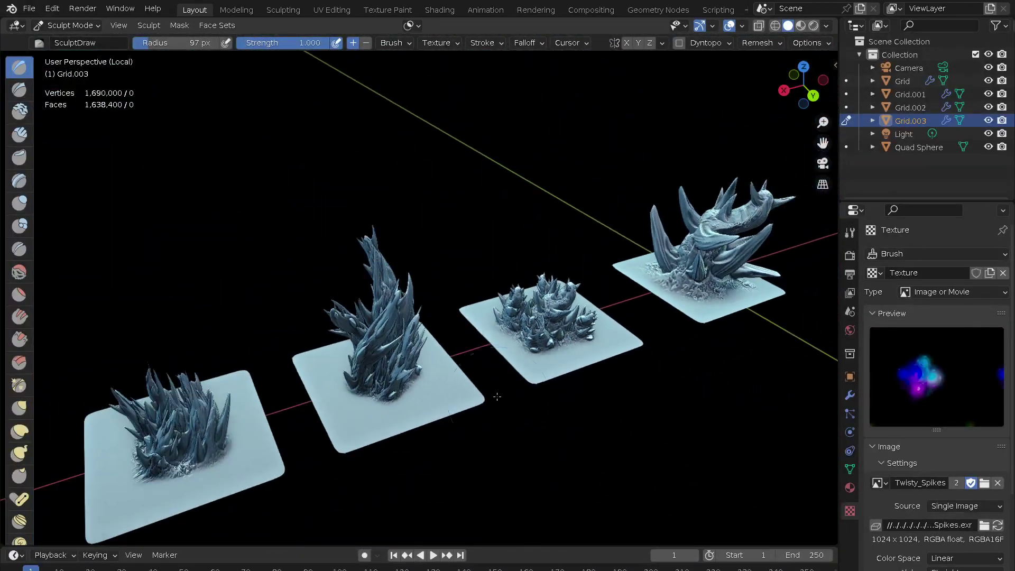
{"action": "scroll", "coordinate": [542, 346], "scroll_direction": "up", "scroll_amount": 1}
{"action": "scroll", "coordinate": [541, 354], "scroll_direction": "up", "scroll_amount": 1}
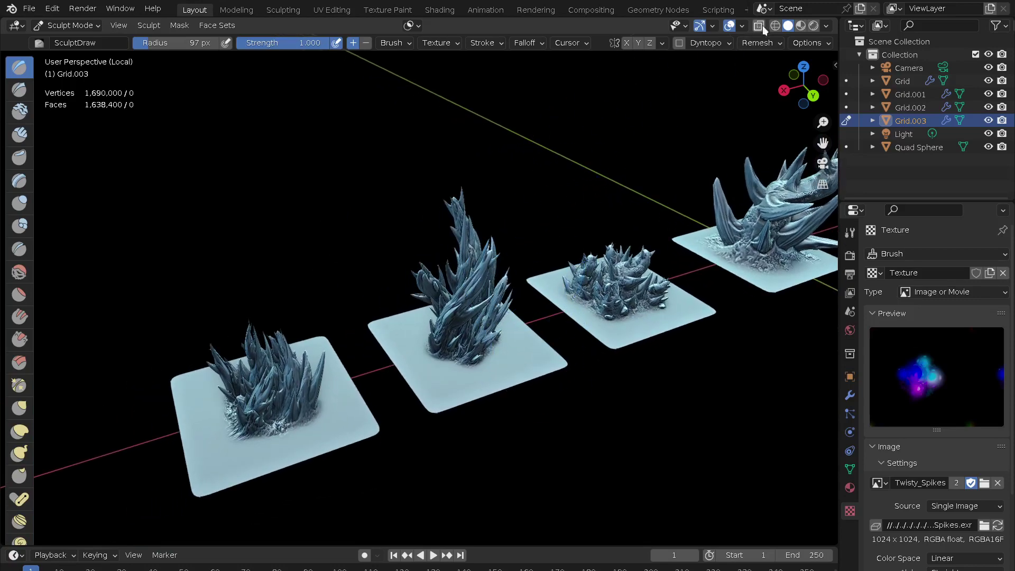
{"action": "middle_click_drag", "start_coordinate": [562, 159], "coordinate": [301, 403]}
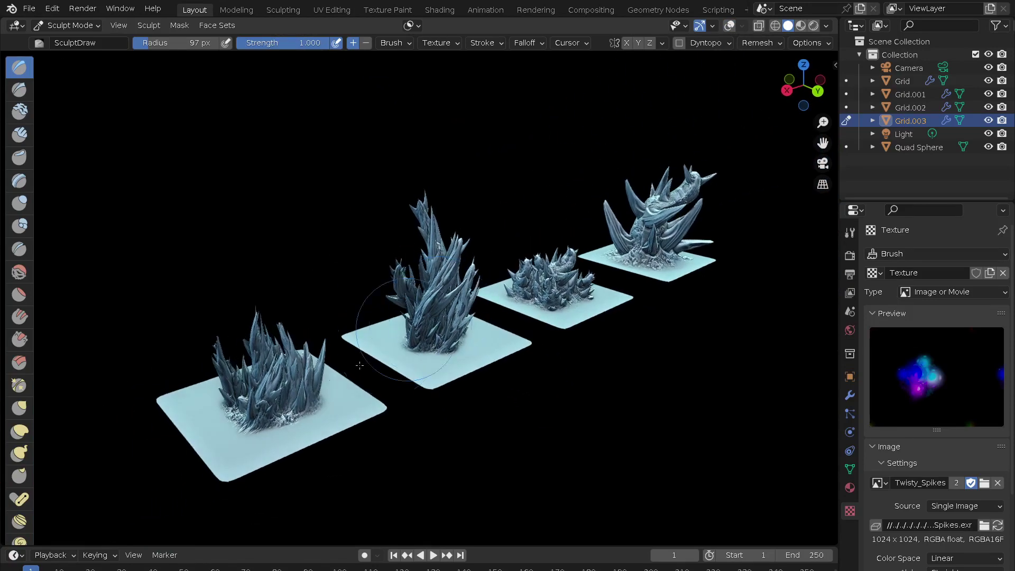
{"action": "scroll", "coordinate": [312, 370], "scroll_direction": "up", "scroll_amount": 2}
{"action": "scroll", "coordinate": [345, 302], "scroll_direction": "up", "scroll_amount": 3}
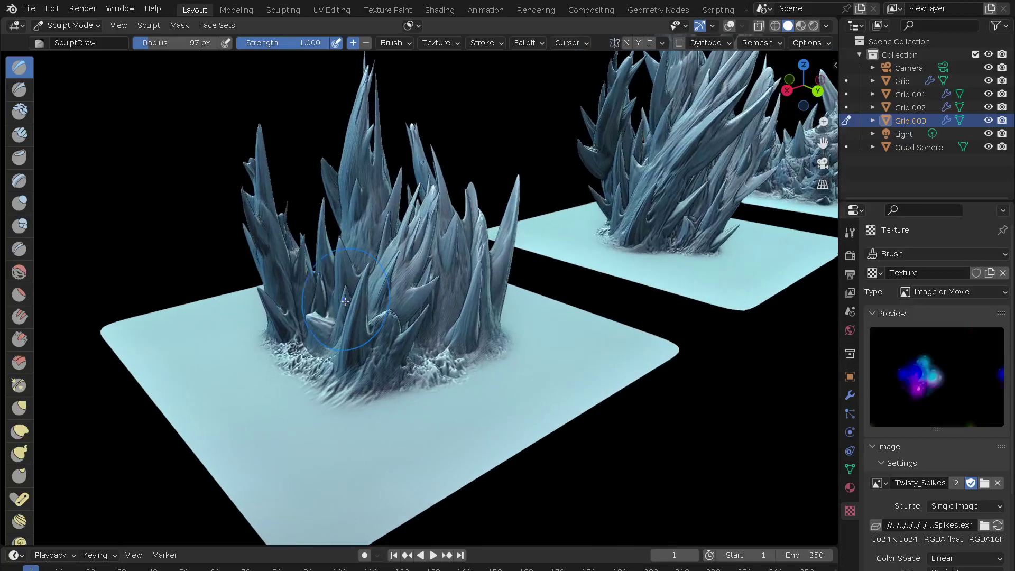
{"action": "mouse_move", "coordinate": [375, 457]}
{"action": "left_mouse_down"}
{"action": "mouse_move", "coordinate": [486, 410]}
{"action": "mouse_move", "coordinate": [406, 398]}
{"action": "left_mouse_up"}
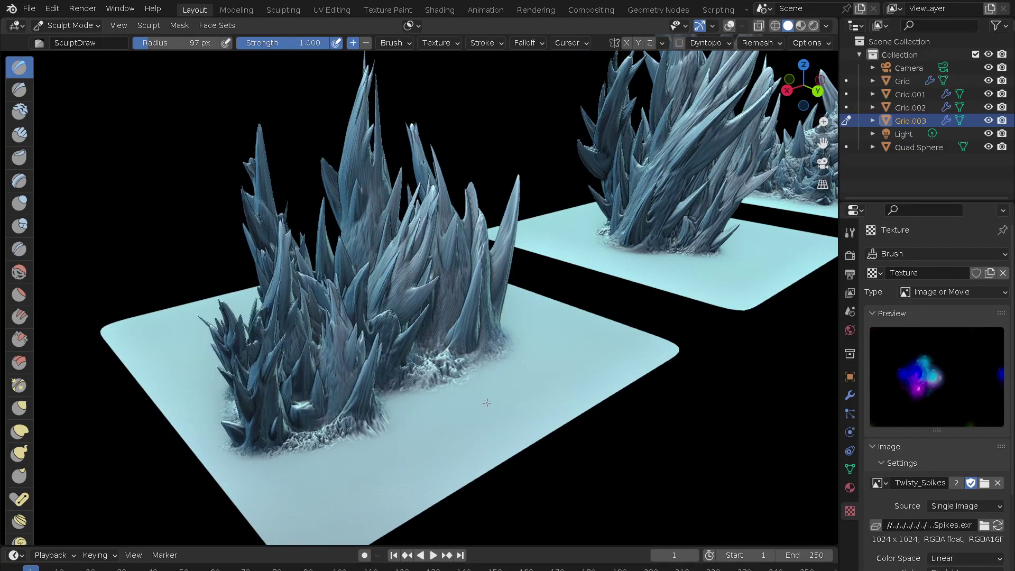
{"action": "mouse_move", "coordinate": [407, 398]}
{"action": "middle_mouse_down"}
{"action": "mouse_move", "coordinate": [411, 427]}
{"action": "mouse_move", "coordinate": [646, 398]}
{"action": "mouse_move", "coordinate": [465, 363]}
{"action": "mouse_move", "coordinate": [453, 415]}
{"action": "mouse_move", "coordinate": [487, 408]}
{"action": "middle_mouse_up"}
- Select the Mask brush with X symmetry and frame the empty tile in top view
{"action": "key", "text": "m"}
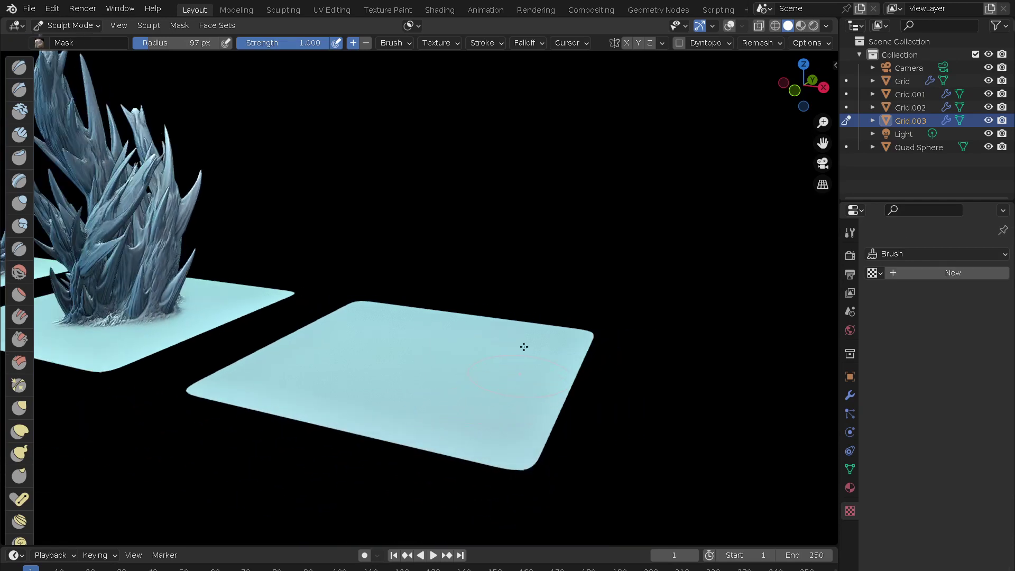
{"action": "left_click", "coordinate": [497, 43]}
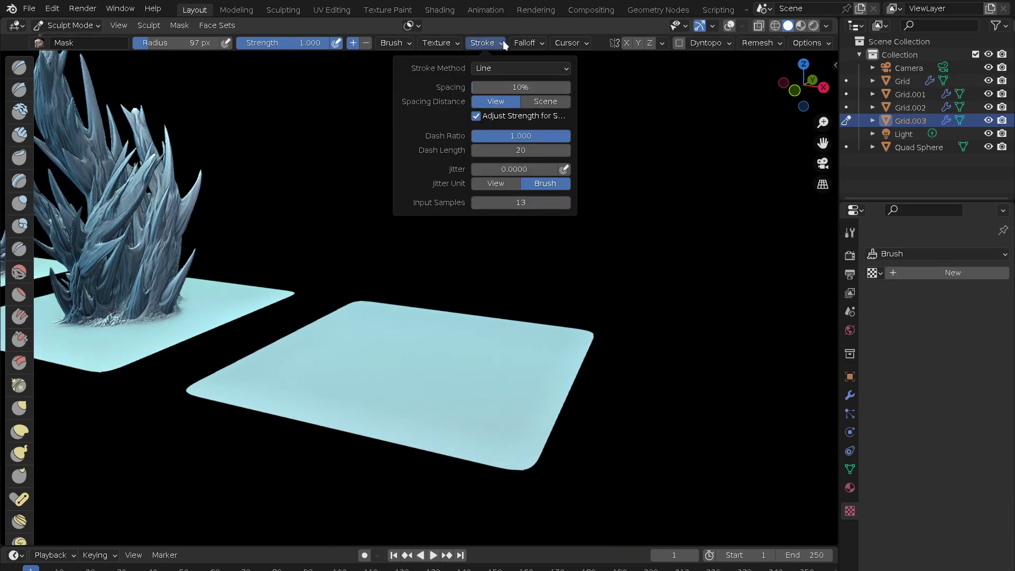
{"action": "left_click", "coordinate": [627, 43]}
{"action": "key", "text": "KP_7"}
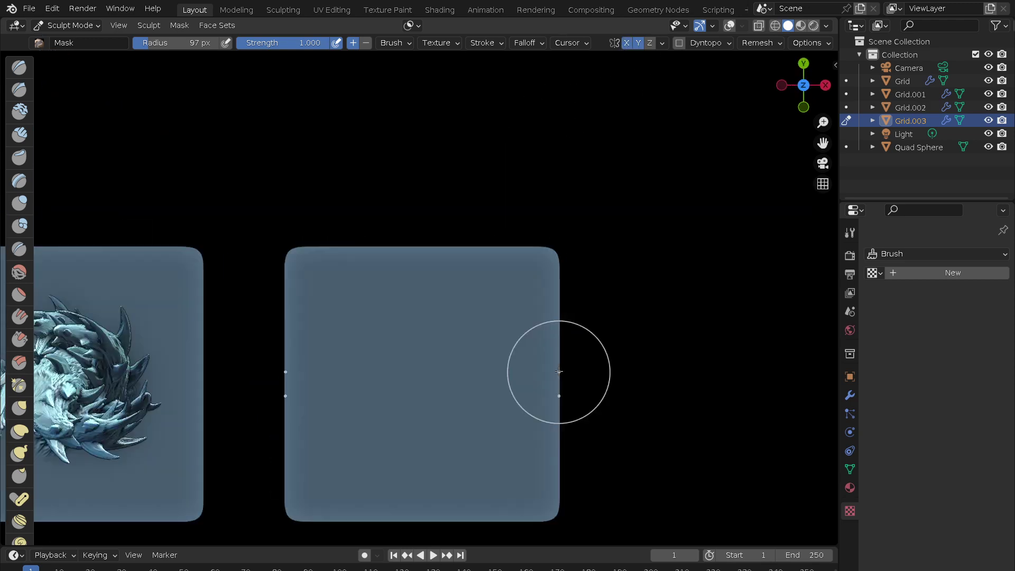
{"action": "middle_click_drag", "start_coordinate": [537, 317], "coordinate": [586, 204], "text": "shift"}
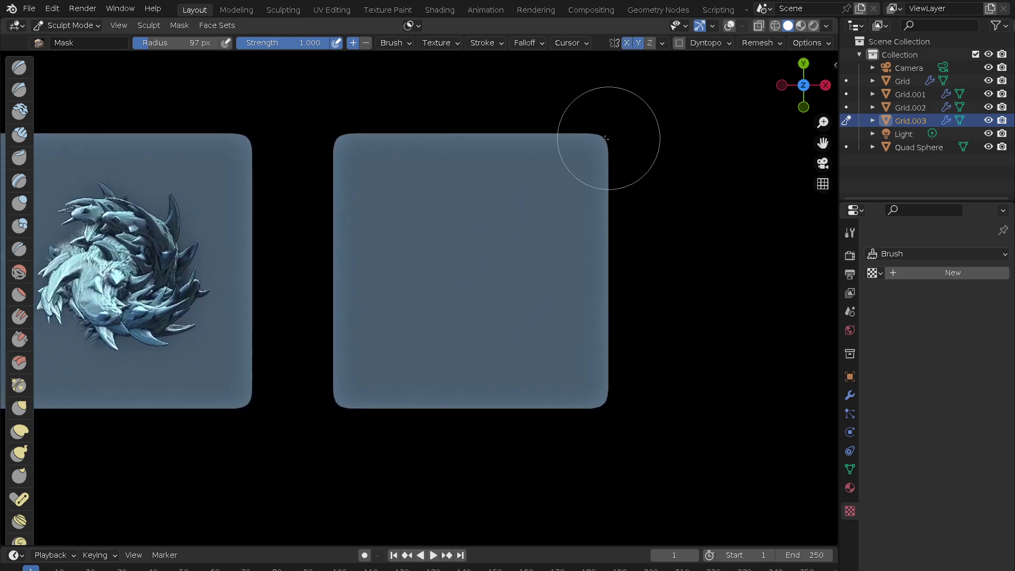
- Set the brush radius to 34 px and mask a strip along the tile's right edge
{"action": "key", "text": "f"}
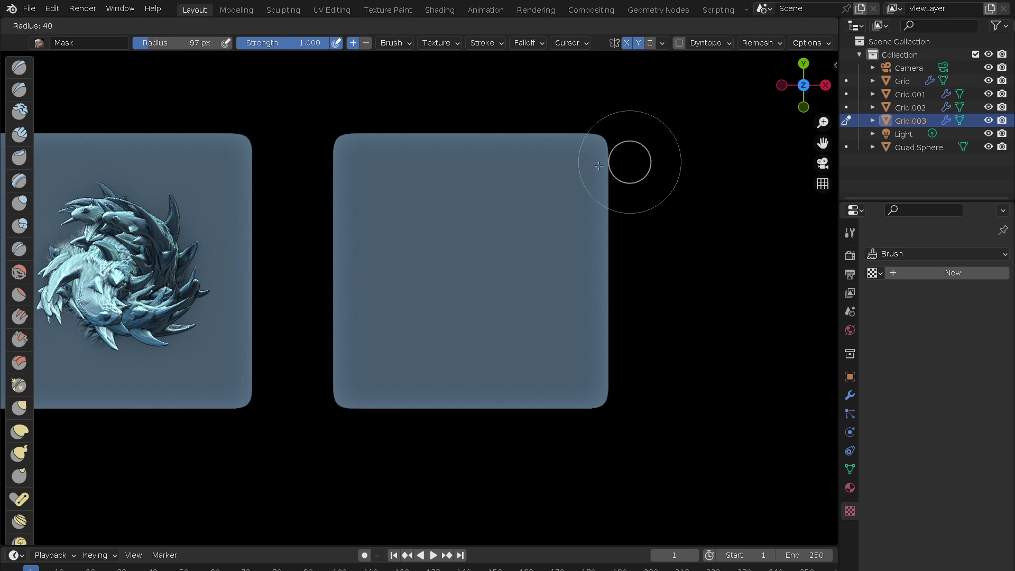
{"action": "left_click", "coordinate": [604, 163]}
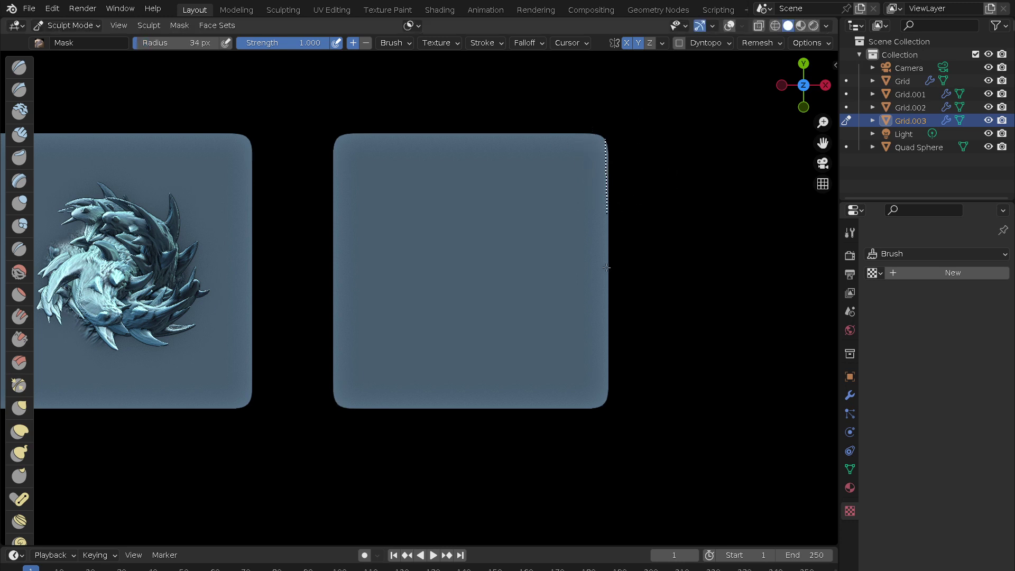
{"action": "left_click_drag", "start_coordinate": [605, 241], "coordinate": [603, 409]}
{"action": "key", "text": "x"}
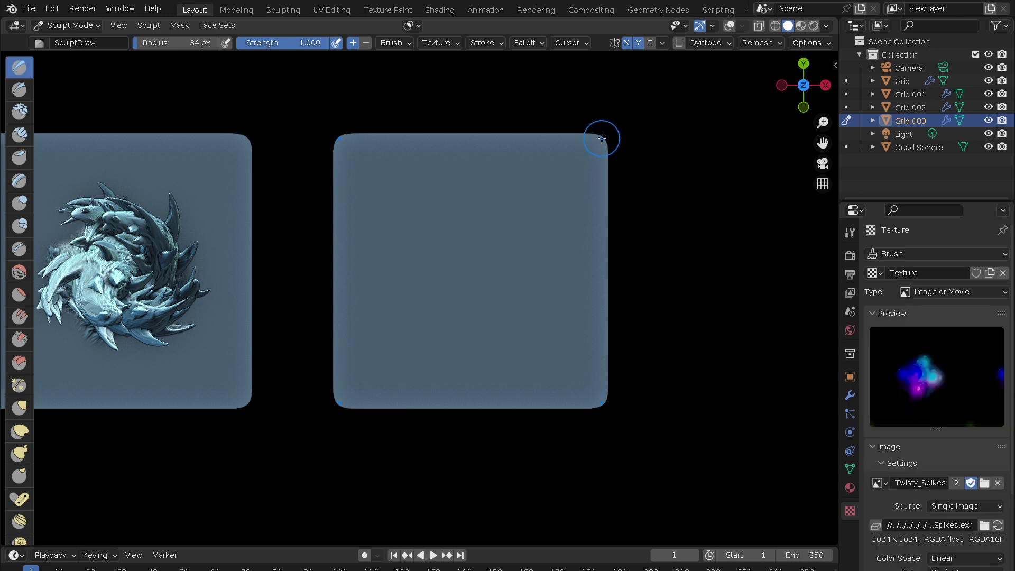
{"action": "key", "text": "m"}
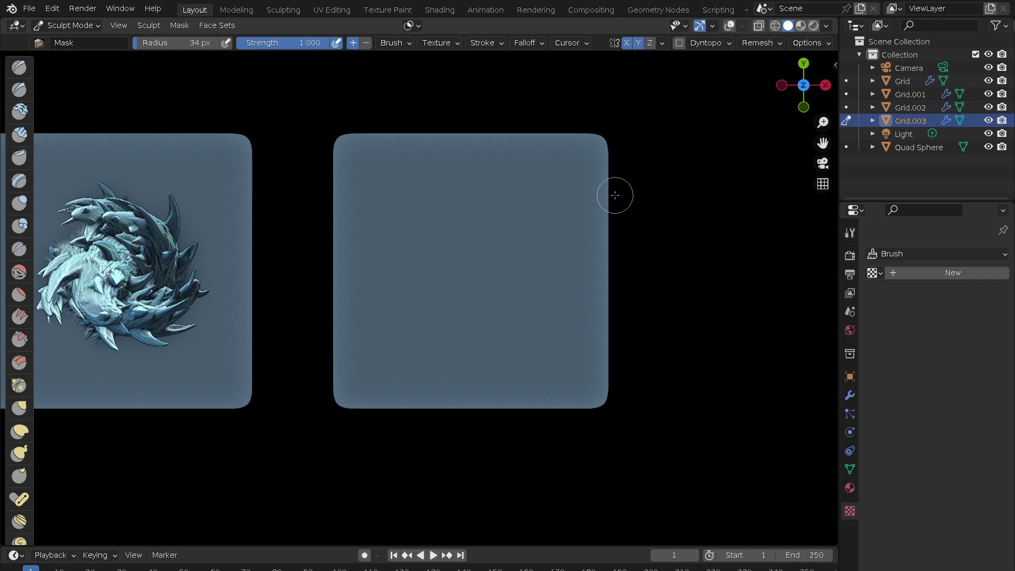
{"action": "key", "text": "x"}
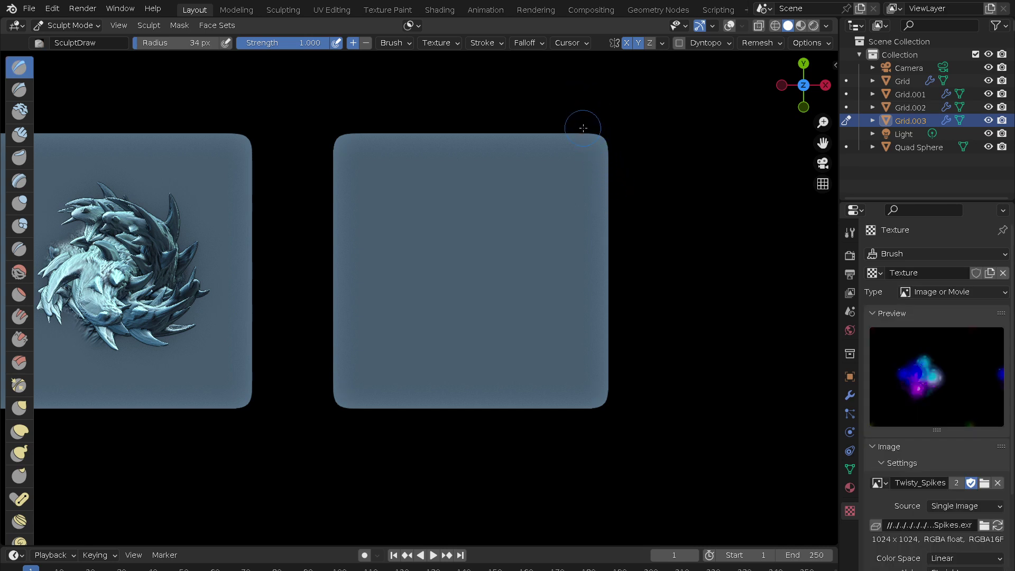
{"action": "key", "text": "m"}
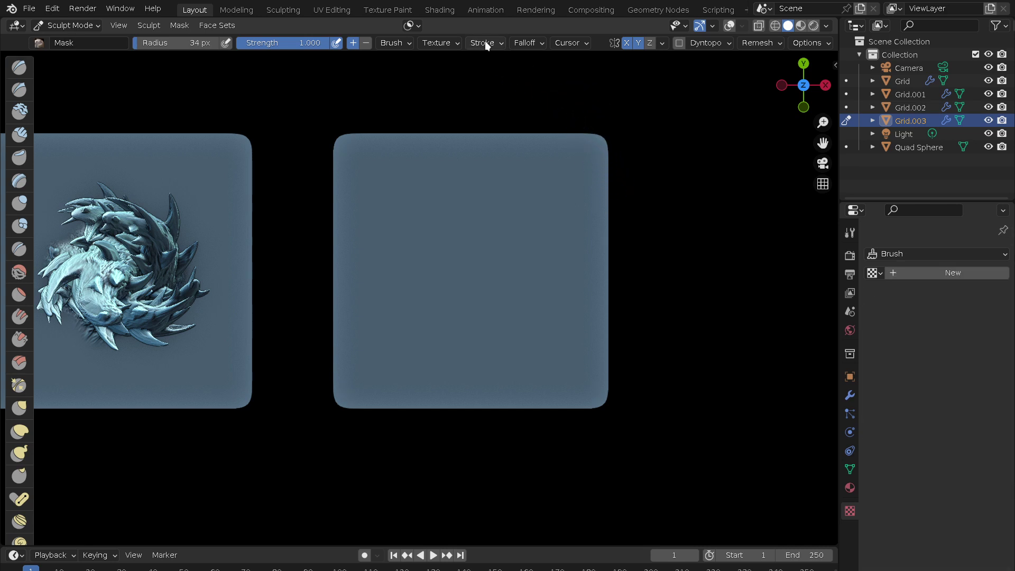
- Try masking the tile edges with a 74 px brush, then undo those strips
{"action": "left_click", "coordinate": [486, 44]}
{"action": "key", "text": "f"}
{"action": "left_click", "coordinate": [610, 181]}
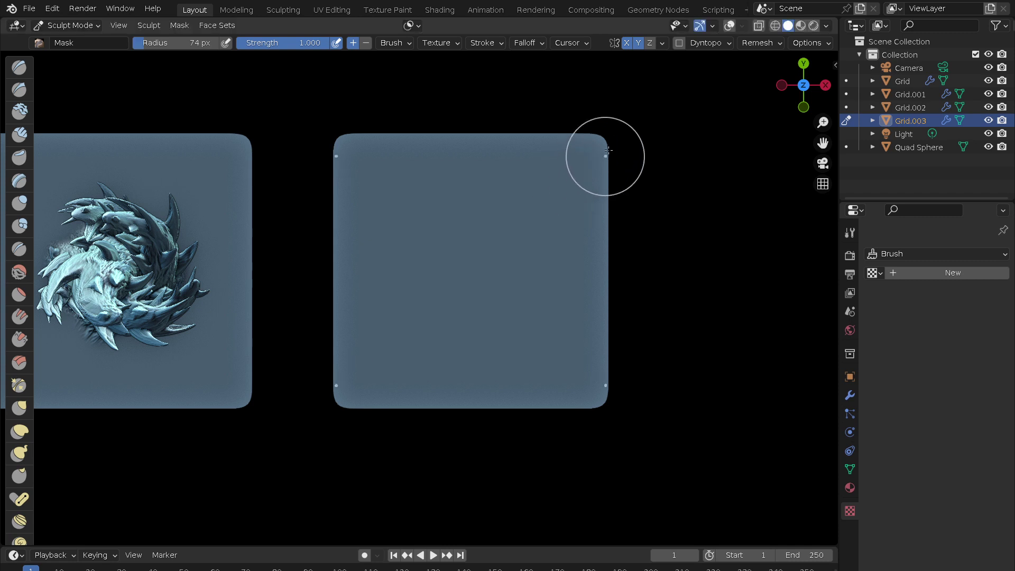
{"action": "left_click_drag", "start_coordinate": [601, 140], "coordinate": [605, 408]}
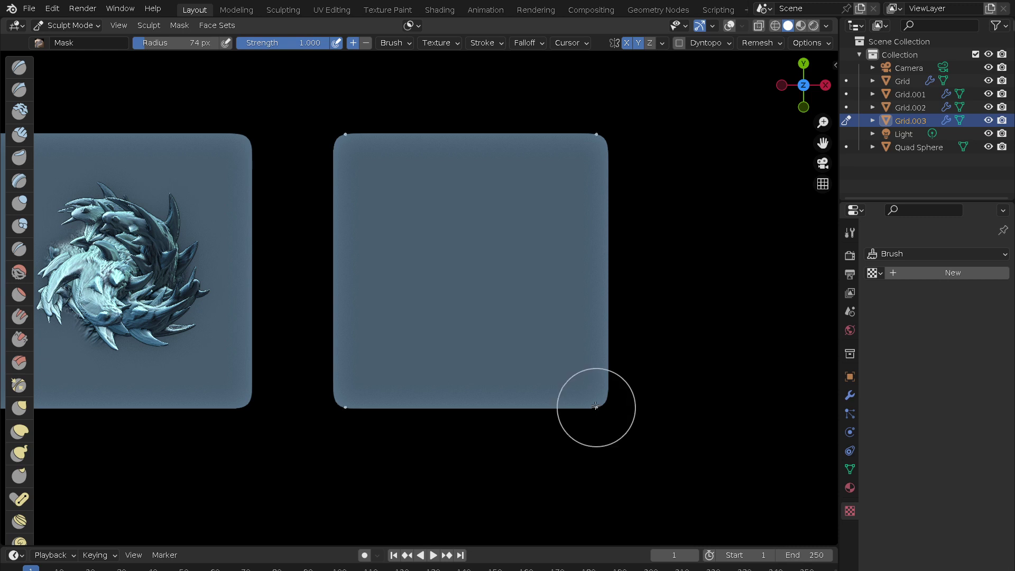
{"action": "left_click", "coordinate": [729, 26]}
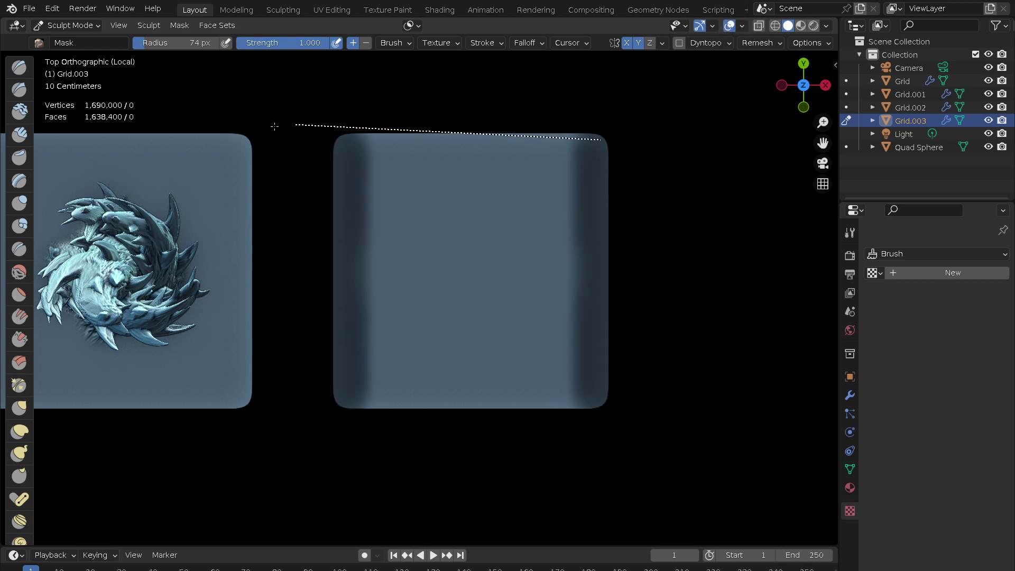
{"action": "left_click_drag", "start_coordinate": [279, 125], "coordinate": [285, 127]}
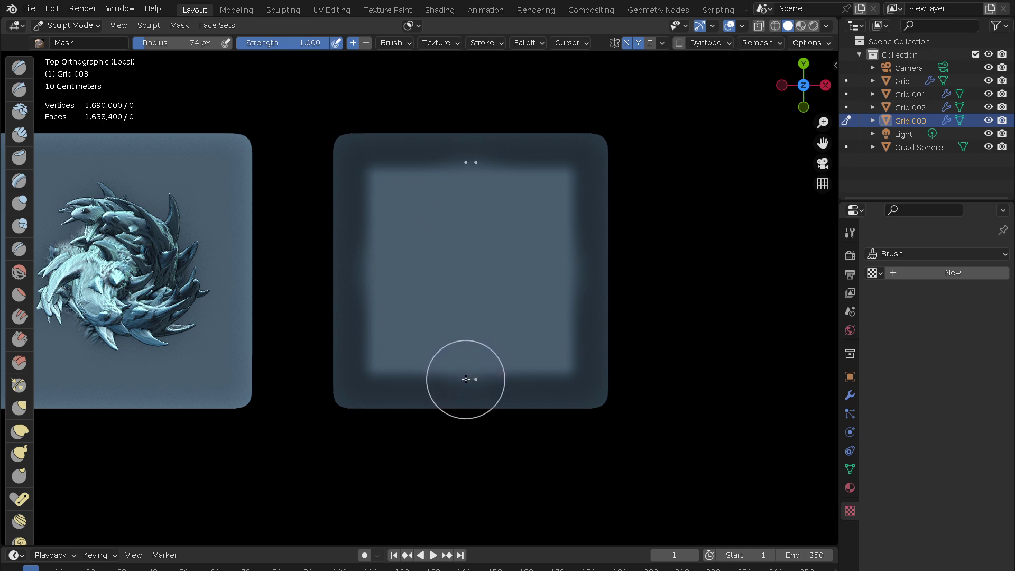
{"action": "key", "text": "ctrl+z"}
{"action": "key", "text": "ctrl+z"}
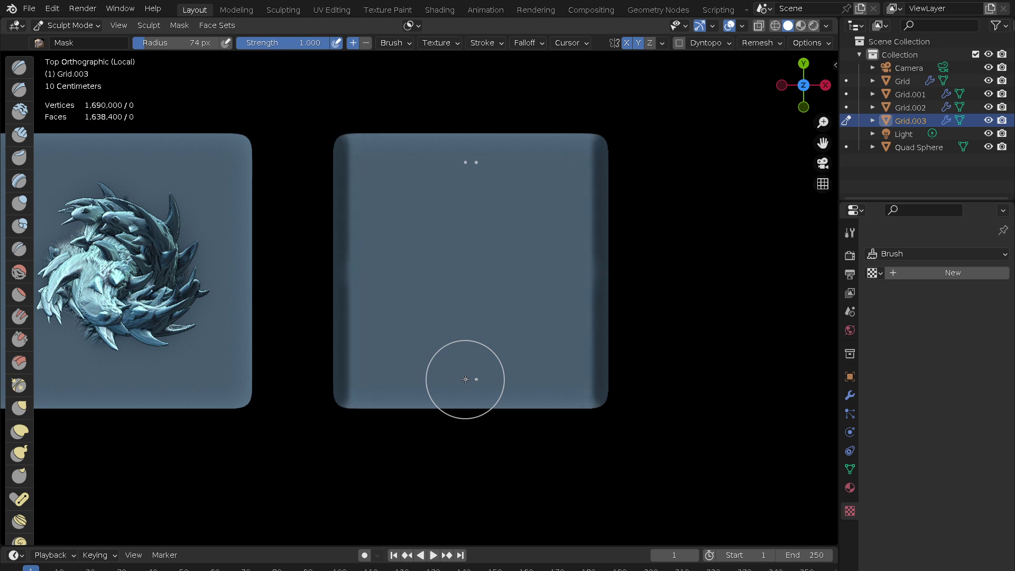
{"action": "key", "text": "ctrl+z"}
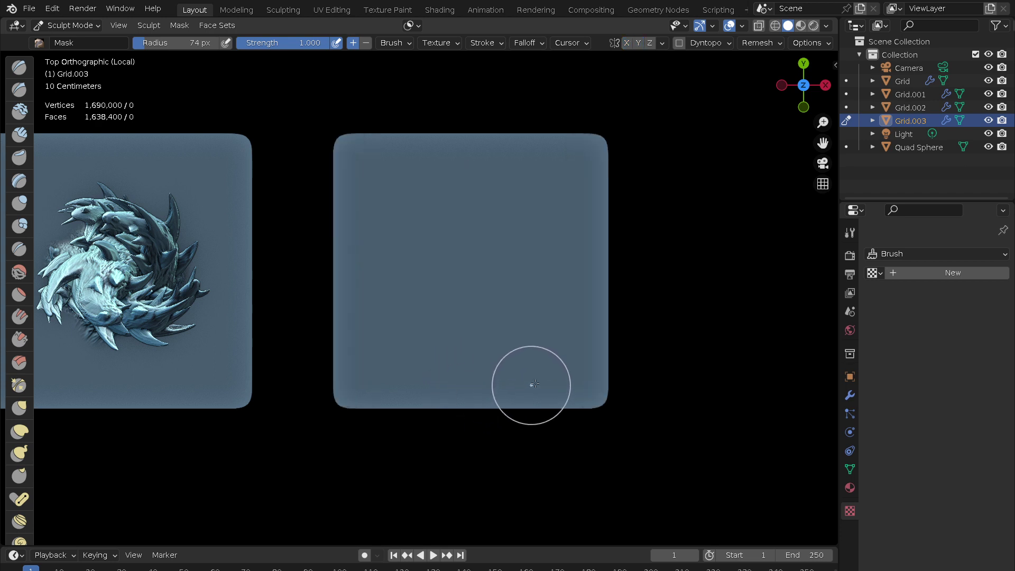
- With a 34 px brush and Y symmetry, mask strips along all four tile edges
{"action": "key", "text": "f"}
{"action": "left_click", "coordinate": [511, 395]}
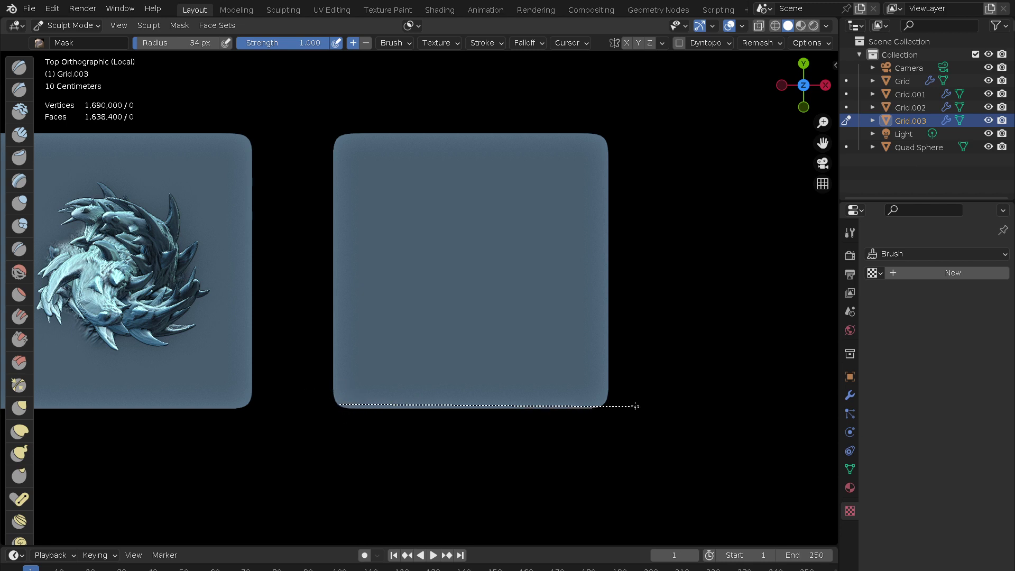
{"action": "left_click_drag", "start_coordinate": [602, 411], "coordinate": [640, 401]}
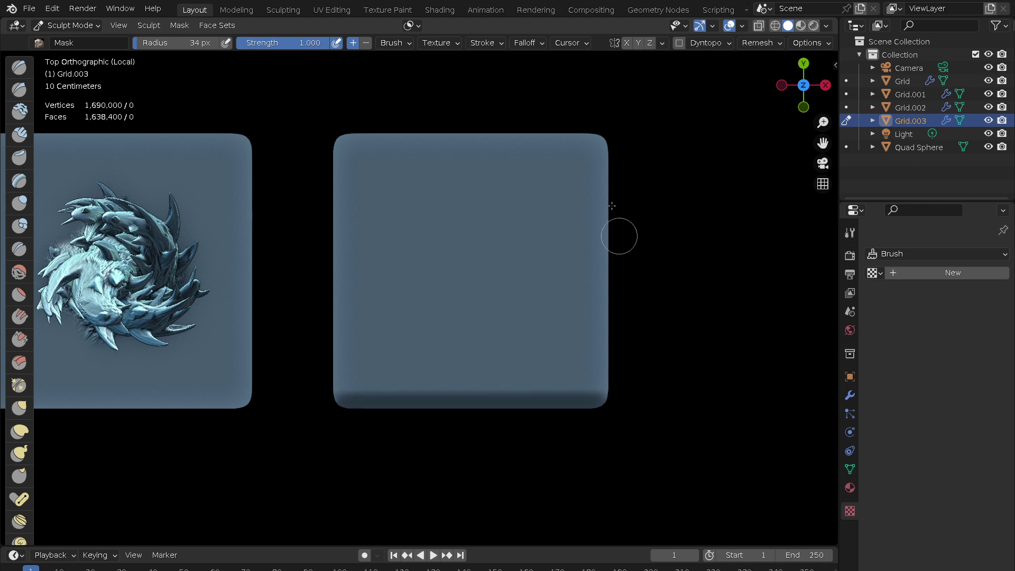
{"action": "left_click", "coordinate": [643, 42]}
{"action": "left_click_drag", "start_coordinate": [608, 414], "coordinate": [608, 415]}
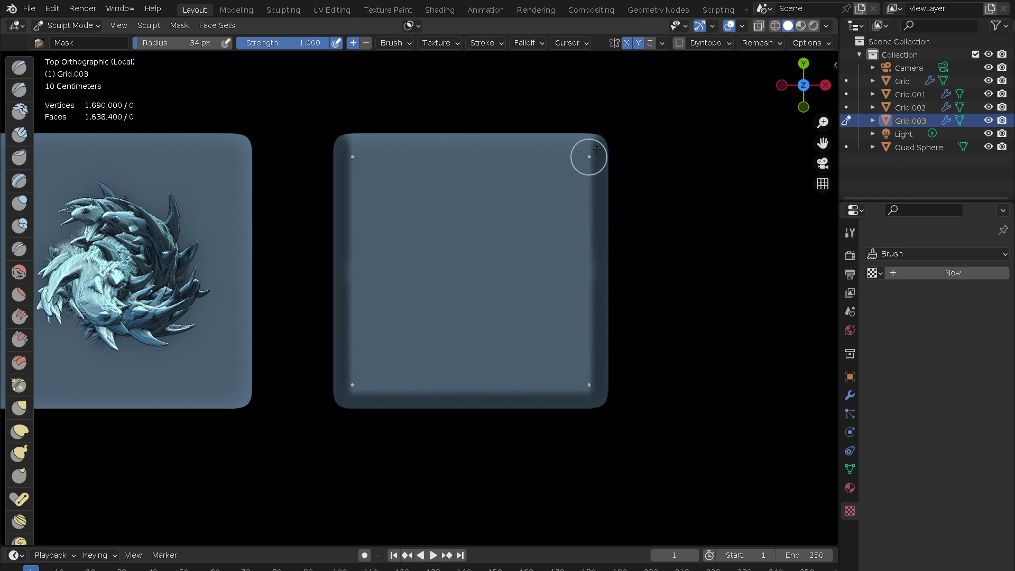
{"action": "left_click_drag", "start_coordinate": [402, 130], "coordinate": [332, 134]}
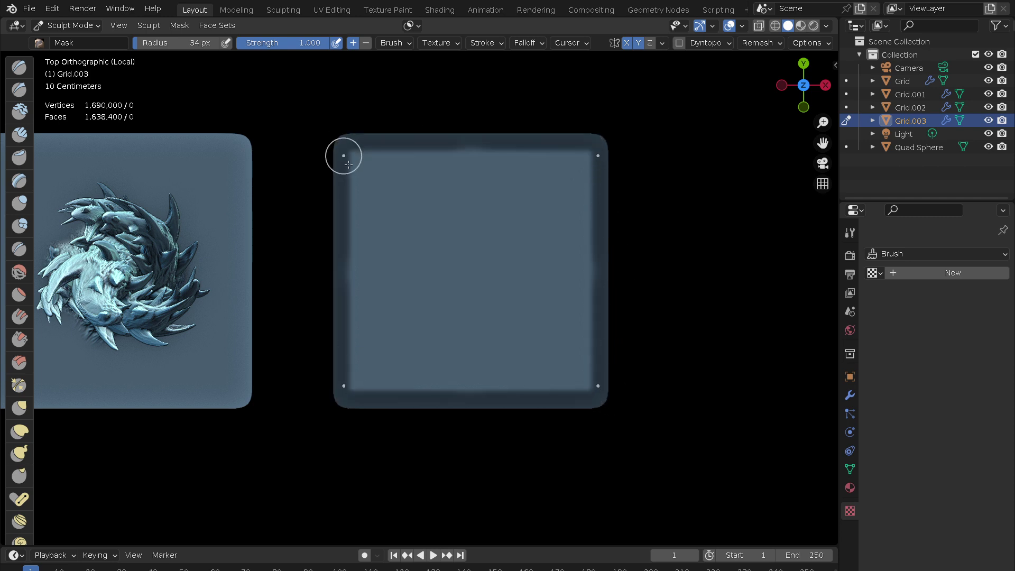
{"action": "middle_click_drag", "start_coordinate": [394, 204], "coordinate": [446, 245], "text": "shift"}
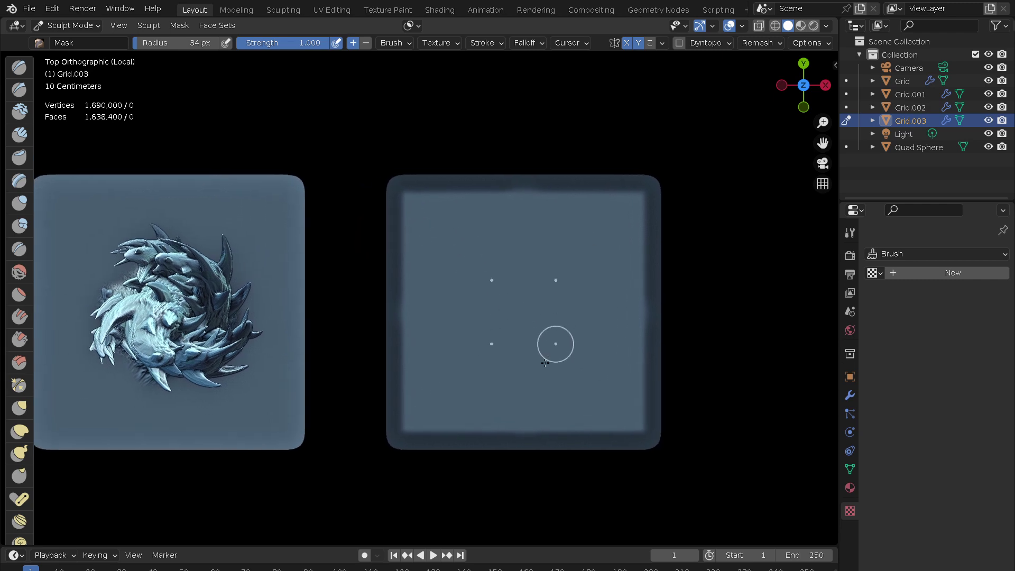
{"action": "mouse_move", "coordinate": [507, 394]}
{"action": "middle_mouse_down"}
{"action": "mouse_move", "coordinate": [483, 301]}
{"action": "mouse_move", "coordinate": [526, 278]}
{"action": "mouse_move", "coordinate": [501, 246]}
{"action": "middle_mouse_up"}
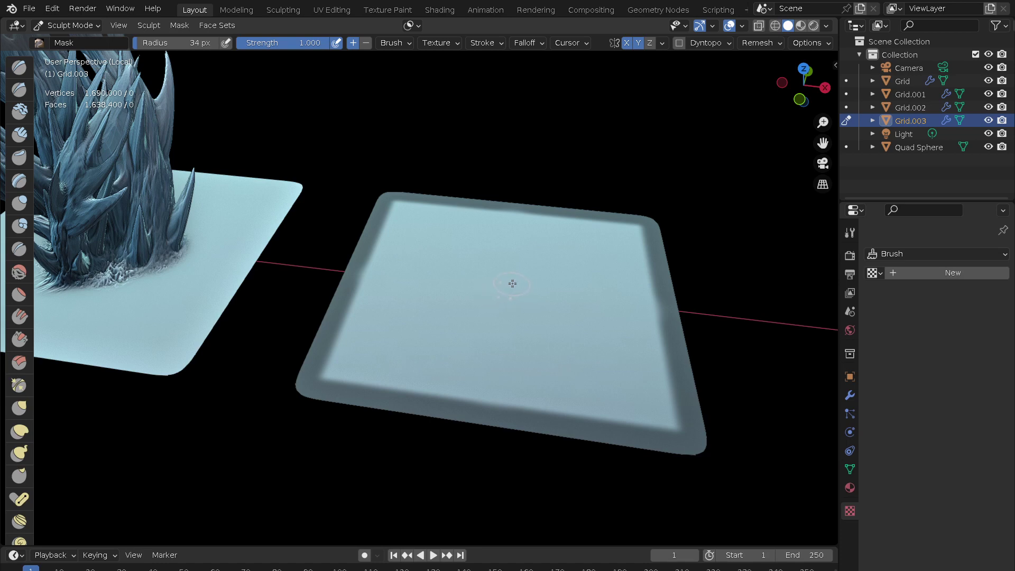
- Set the Mask brush's stroke method to Anchored and mask a soft circle at the tile centre
{"action": "left_click", "coordinate": [527, 43]}
{"action": "left_click", "coordinate": [512, 68]}
{"action": "left_click", "coordinate": [481, 42]}
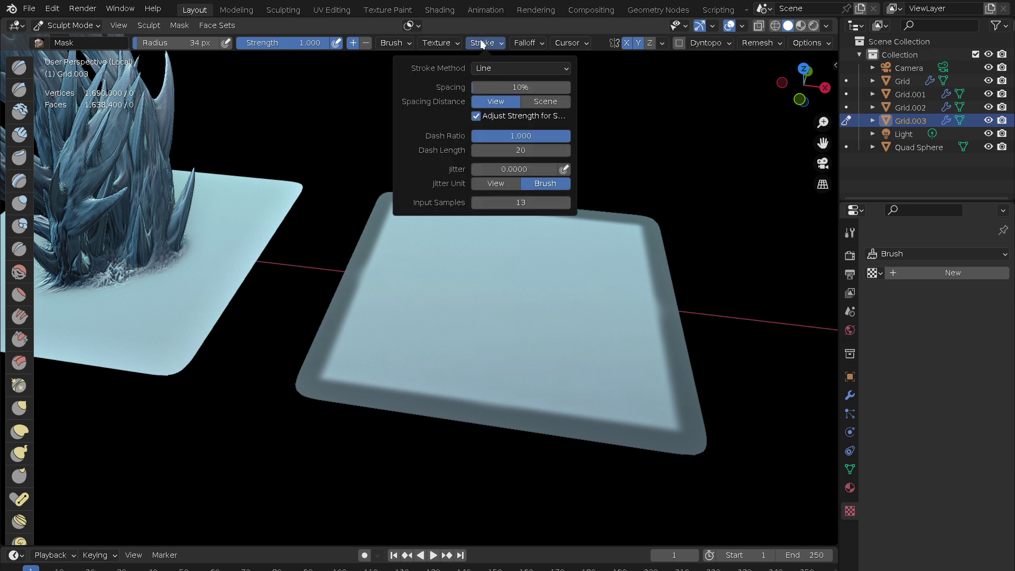
{"action": "left_click", "coordinate": [491, 67]}
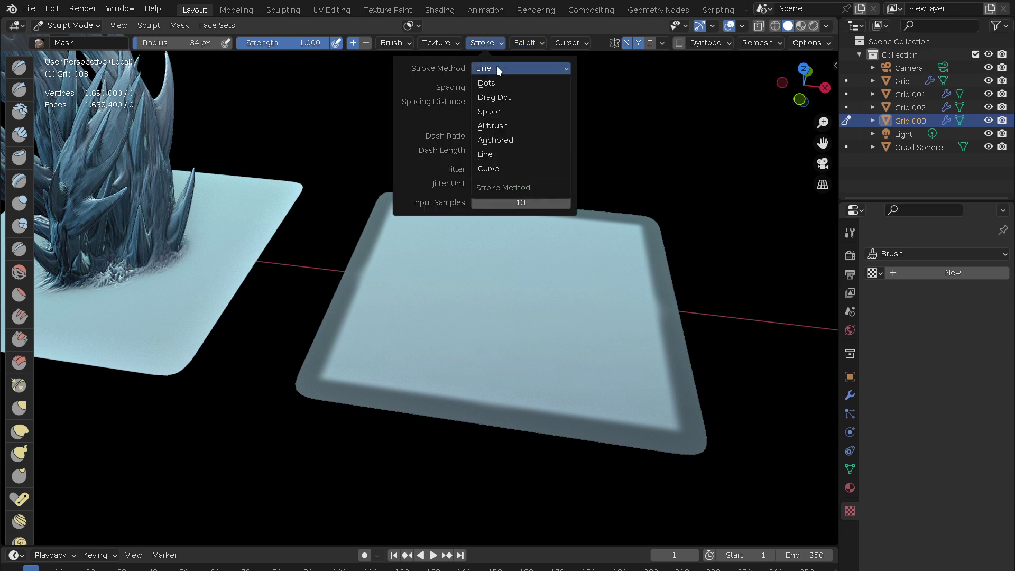
{"action": "left_click", "coordinate": [512, 140]}
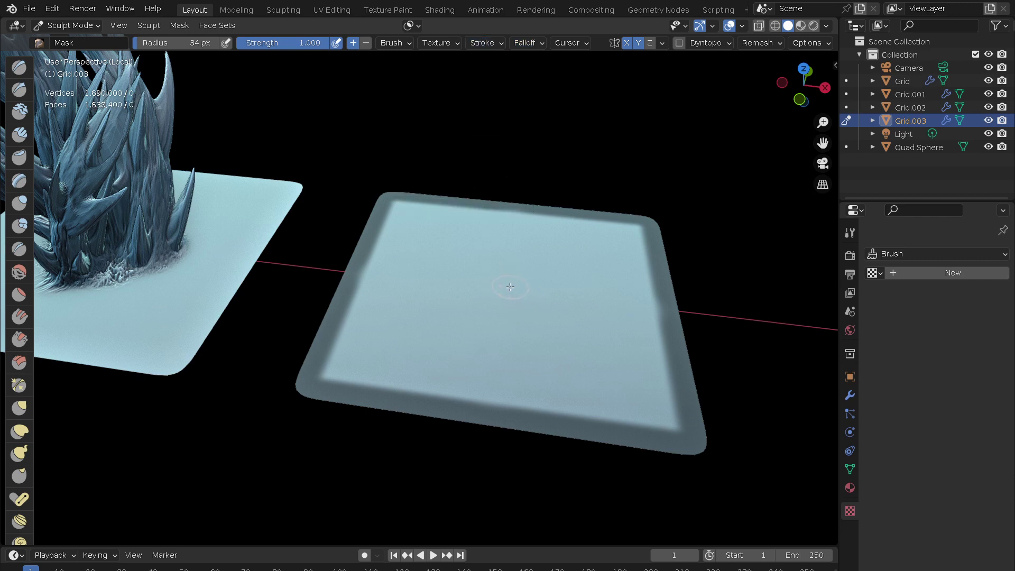
{"action": "left_click_drag", "start_coordinate": [546, 298], "coordinate": [642, 360]}
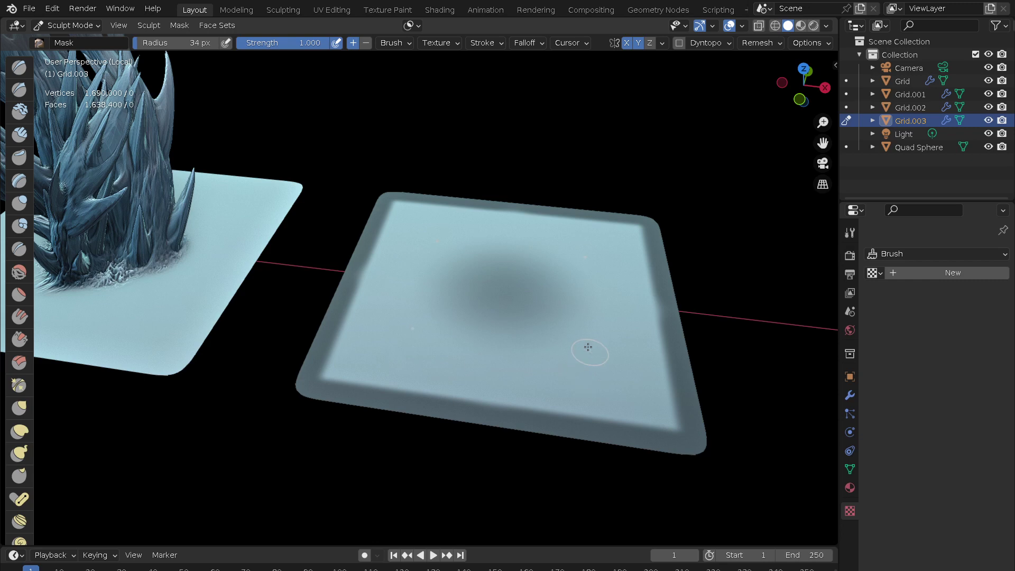
{"action": "key", "text": "x"}
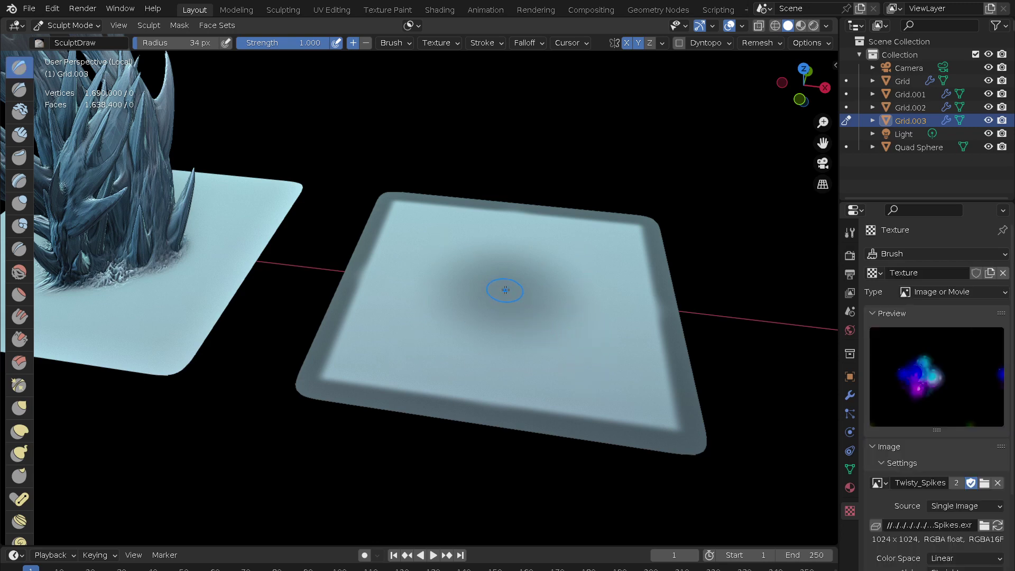
- Stamp textured spike clusters at Grid.003's centre and front-left, then view all tiles
{"action": "mouse_move", "coordinate": [585, 326]}
{"action": "left_mouse_down"}
{"action": "mouse_move", "coordinate": [766, 380]}
{"action": "mouse_move", "coordinate": [759, 376]}
{"action": "left_mouse_up"}
{"action": "mouse_move", "coordinate": [760, 376]}
{"action": "middle_mouse_down"}
{"action": "mouse_move", "coordinate": [566, 364]}
{"action": "mouse_move", "coordinate": [345, 297]}
{"action": "mouse_move", "coordinate": [473, 399]}
{"action": "mouse_move", "coordinate": [558, 418]}
{"action": "mouse_move", "coordinate": [574, 340]}
{"action": "mouse_move", "coordinate": [562, 347]}
{"action": "middle_mouse_up"}
{"action": "scroll", "coordinate": [565, 364], "scroll_direction": "up", "scroll_amount": 5}
{"action": "scroll", "coordinate": [345, 297], "scroll_direction": "down", "scroll_amount": 4}
{"action": "scroll", "coordinate": [473, 400], "scroll_direction": "down", "scroll_amount": 3}
{"action": "scroll", "coordinate": [558, 418], "scroll_direction": "up", "scroll_amount": 3}
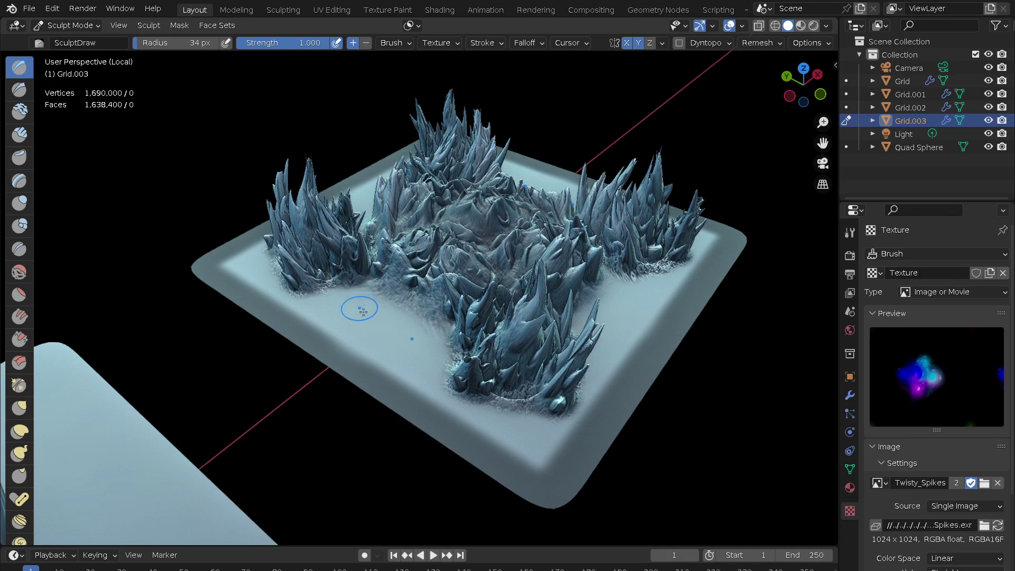
{"action": "left_click_drag", "start_coordinate": [394, 333], "coordinate": [395, 331]}
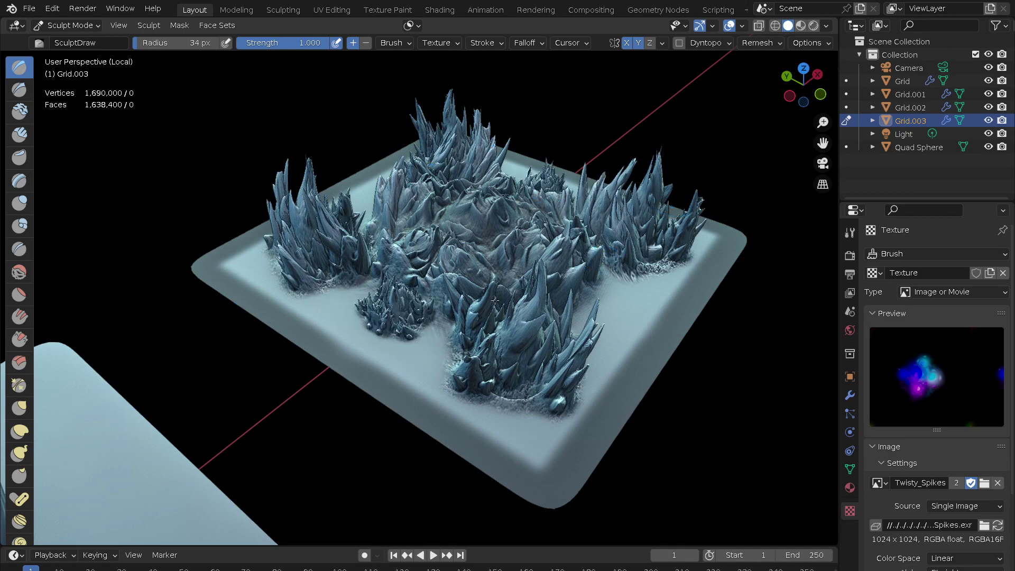
{"action": "mouse_move", "coordinate": [395, 331]}
{"action": "middle_mouse_down"}
{"action": "mouse_move", "coordinate": [562, 356]}
{"action": "mouse_move", "coordinate": [529, 370]}
{"action": "mouse_move", "coordinate": [497, 405]}
{"action": "mouse_move", "coordinate": [603, 351]}
{"action": "mouse_move", "coordinate": [479, 394]}
{"action": "mouse_move", "coordinate": [476, 419]}
{"action": "mouse_move", "coordinate": [483, 363]}
{"action": "mouse_move", "coordinate": [612, 367]}
{"action": "mouse_move", "coordinate": [535, 355]}
{"action": "mouse_move", "coordinate": [529, 407]}
{"action": "mouse_move", "coordinate": [513, 396]}
{"action": "middle_mouse_up"}
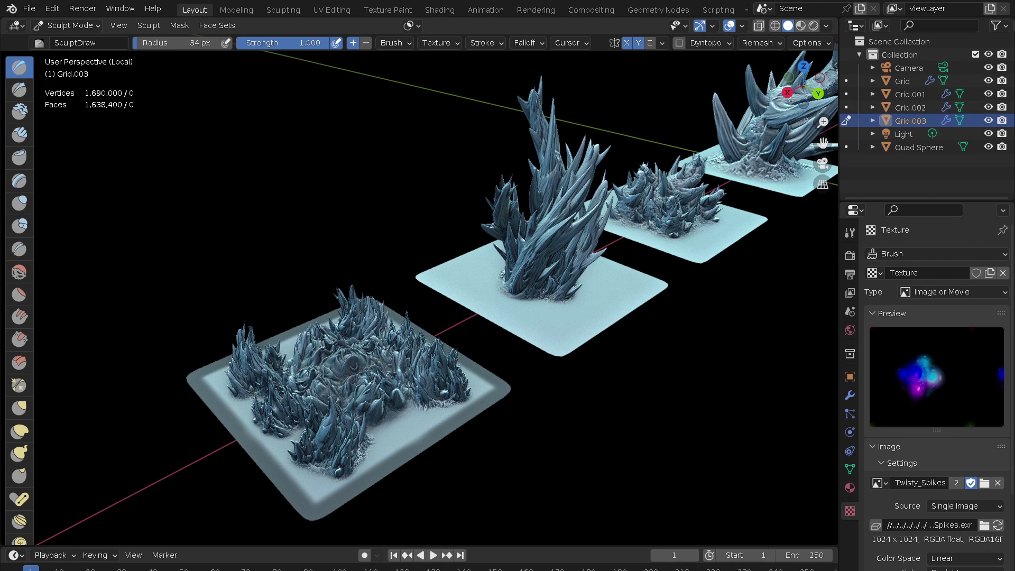
- Undo the front tile's sculpt strokes back to a clean flat plate
{"action": "middle_click_drag", "start_coordinate": [370, 409], "coordinate": [402, 408]}
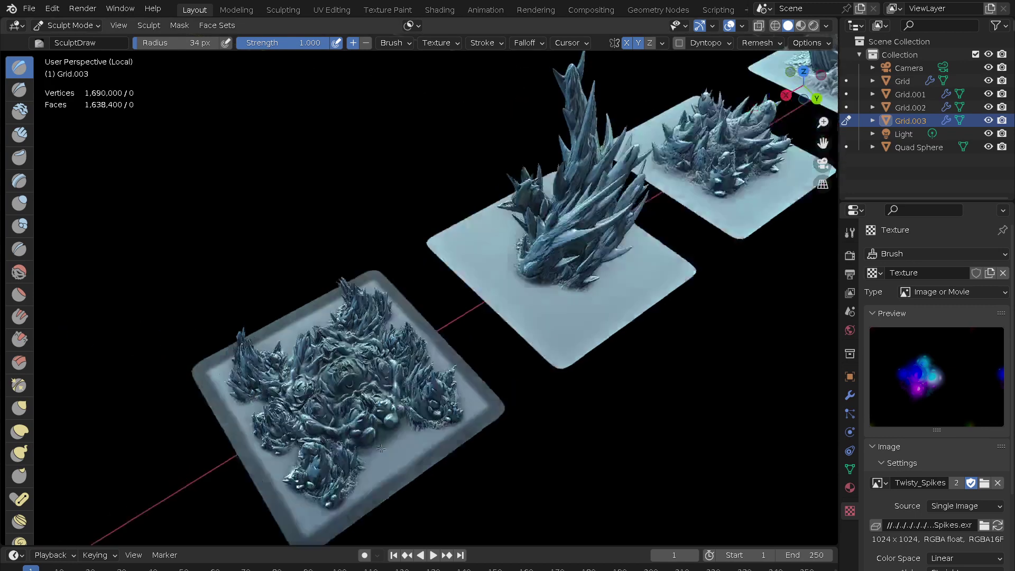
{"action": "key", "text": "ctrl+z"}
{"action": "key", "text": "ctrl+z"}
{"action": "key", "text": "ctrl+z"}
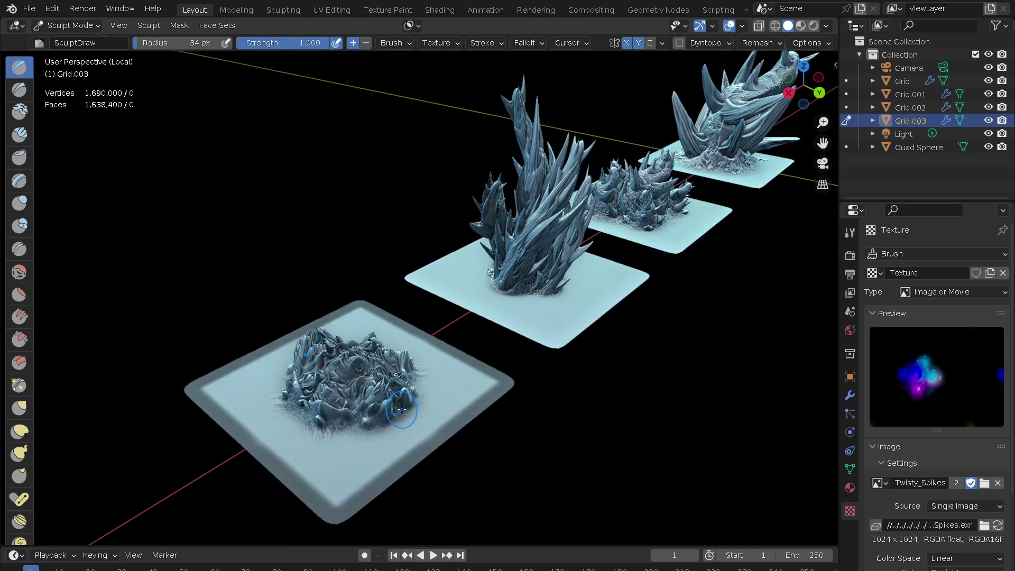
{"action": "key", "text": "ctrl+z"}
{"action": "key", "text": "ctrl+z"}
{"action": "key", "text": "ctrl+z"}
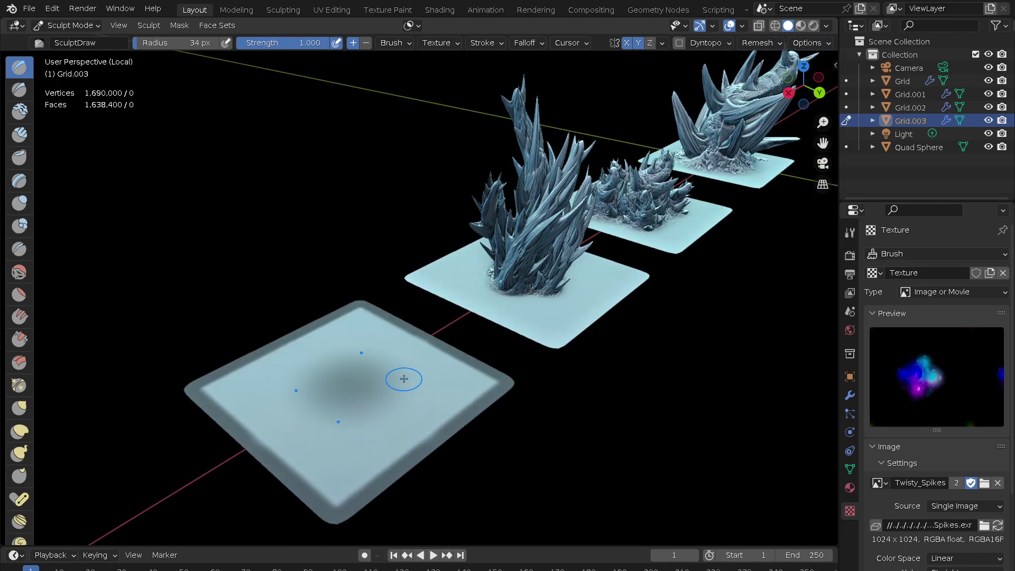
{"action": "key", "text": "ctrl+z"}
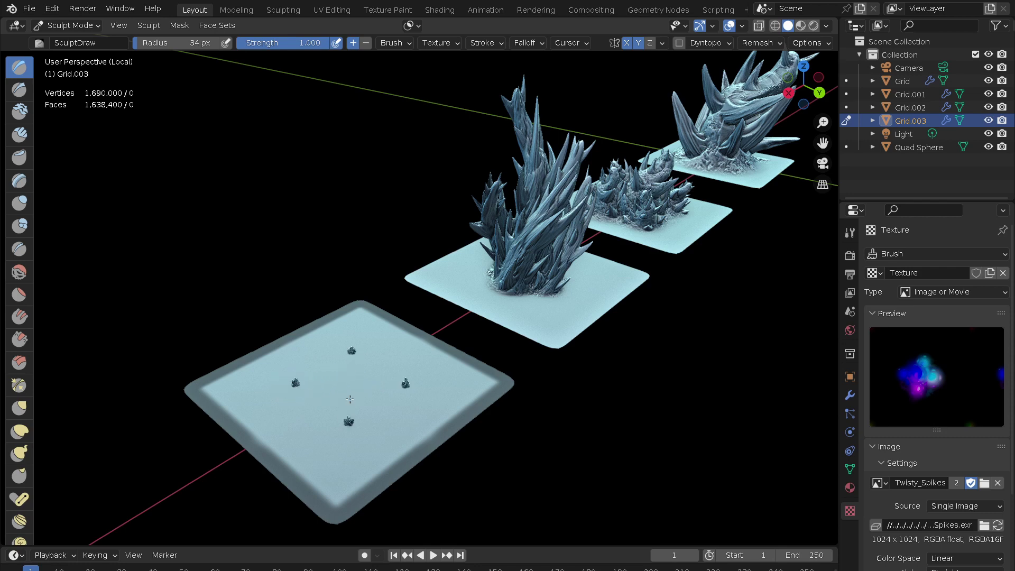
- Grow a ring of spikes joining the four clumps and inspect it from above
{"action": "left_click_drag", "start_coordinate": [381, 411], "coordinate": [284, 418]}
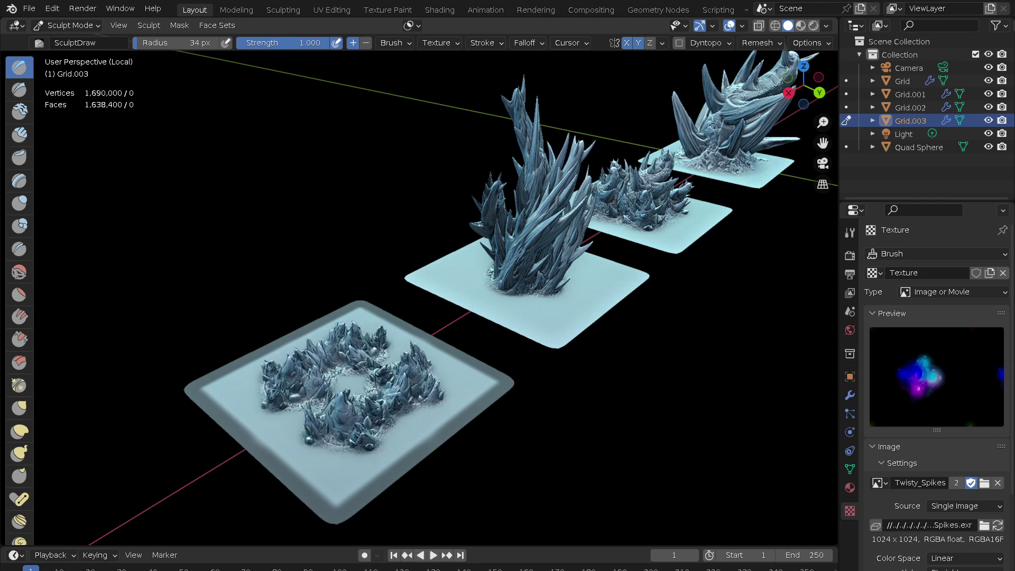
{"action": "mouse_move", "coordinate": [283, 417]}
{"action": "middle_mouse_down"}
{"action": "mouse_move", "coordinate": [296, 429]}
{"action": "mouse_move", "coordinate": [266, 358]}
{"action": "middle_mouse_up"}
{"action": "scroll", "coordinate": [296, 429], "scroll_direction": "up", "scroll_amount": 3}
{"action": "scroll", "coordinate": [301, 436], "scroll_direction": "up", "scroll_amount": 3}
{"action": "scroll", "coordinate": [308, 443], "scroll_direction": "up", "scroll_amount": 2}
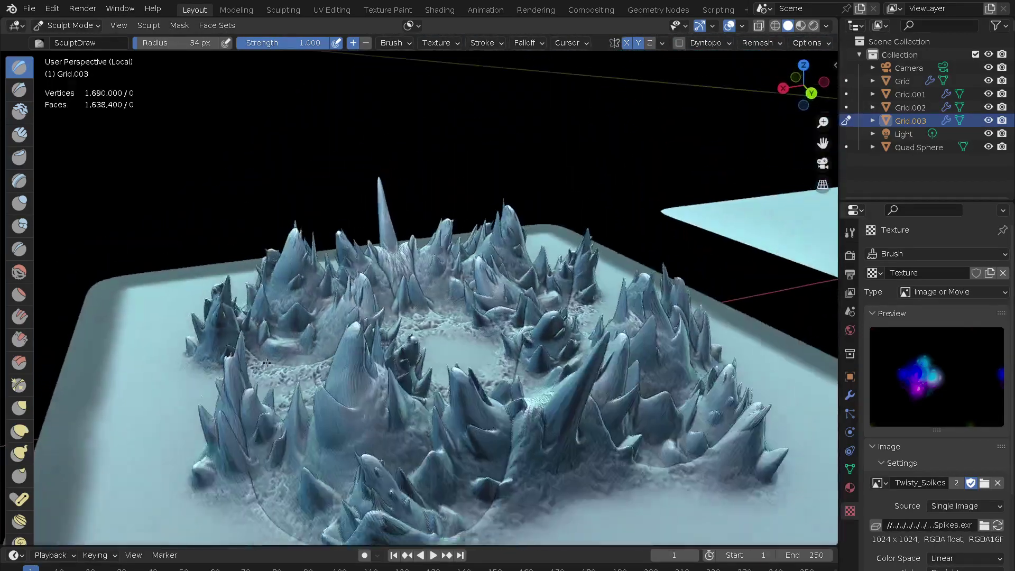
{"action": "mouse_move", "coordinate": [267, 358]}
{"action": "middle_mouse_down"}
{"action": "mouse_move", "coordinate": [443, 381]}
{"action": "mouse_move", "coordinate": [526, 453]}
{"action": "mouse_move", "coordinate": [593, 392]}
{"action": "mouse_move", "coordinate": [731, 358]}
{"action": "mouse_move", "coordinate": [507, 389]}
{"action": "middle_mouse_up"}
{"action": "scroll", "coordinate": [526, 452], "scroll_direction": "up", "scroll_amount": 3}
{"action": "scroll", "coordinate": [634, 380], "scroll_direction": "up", "scroll_amount": 3}
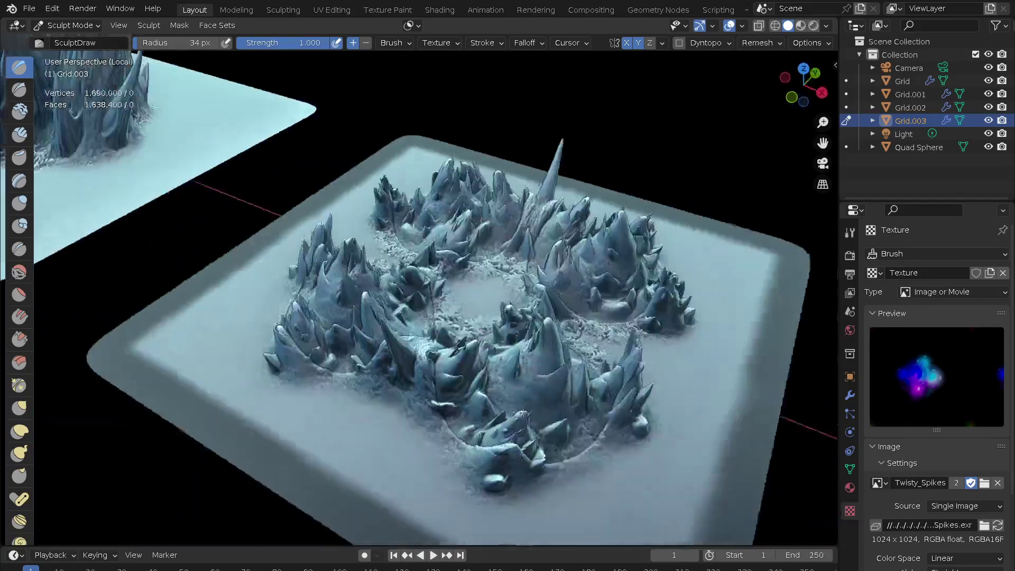
{"action": "scroll", "coordinate": [508, 388], "scroll_direction": "up", "scroll_amount": 2}
{"action": "scroll", "coordinate": [550, 360], "scroll_direction": "down", "scroll_amount": 2}
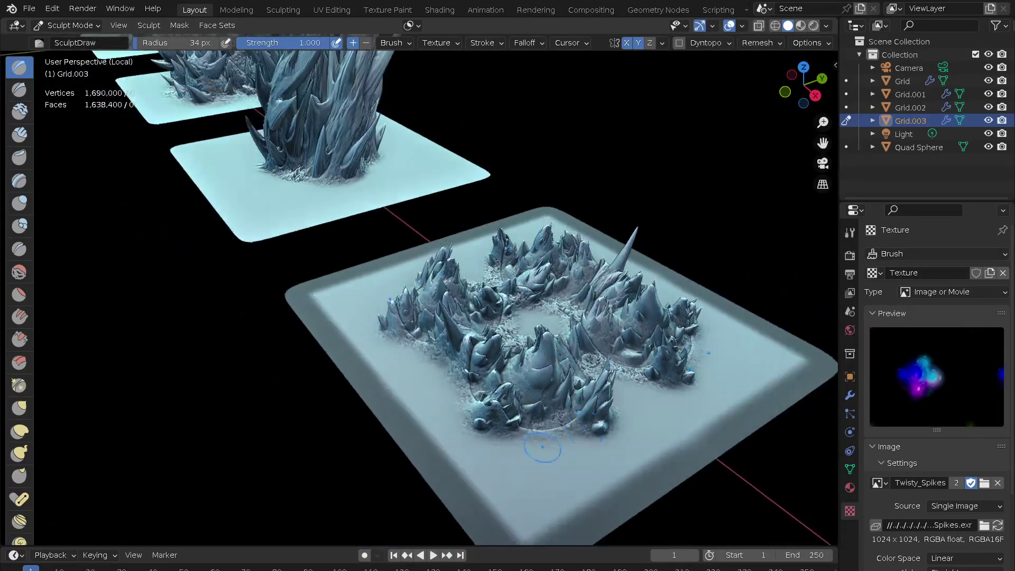
{"action": "mouse_move", "coordinate": [550, 360]}
{"action": "middle_mouse_down"}
{"action": "mouse_move", "coordinate": [616, 390]}
{"action": "mouse_move", "coordinate": [566, 468]}
{"action": "mouse_move", "coordinate": [634, 389]}
{"action": "middle_mouse_up"}
{"action": "scroll", "coordinate": [566, 468], "scroll_direction": "up", "scroll_amount": 3}
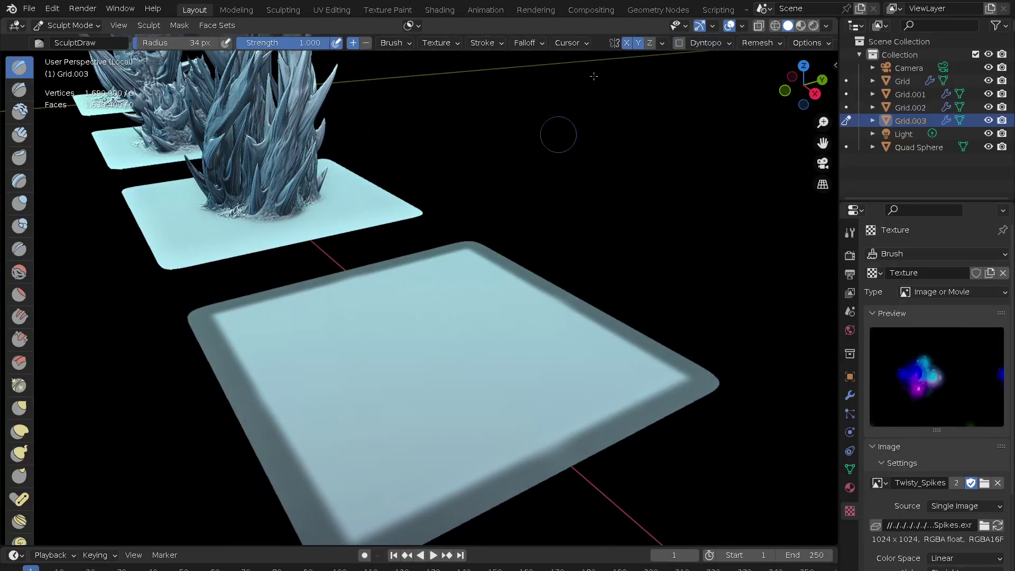
- Turn off X mirror symmetry, test a tall spike clump at the centre, then undo it
{"action": "left_click", "coordinate": [626, 43]}
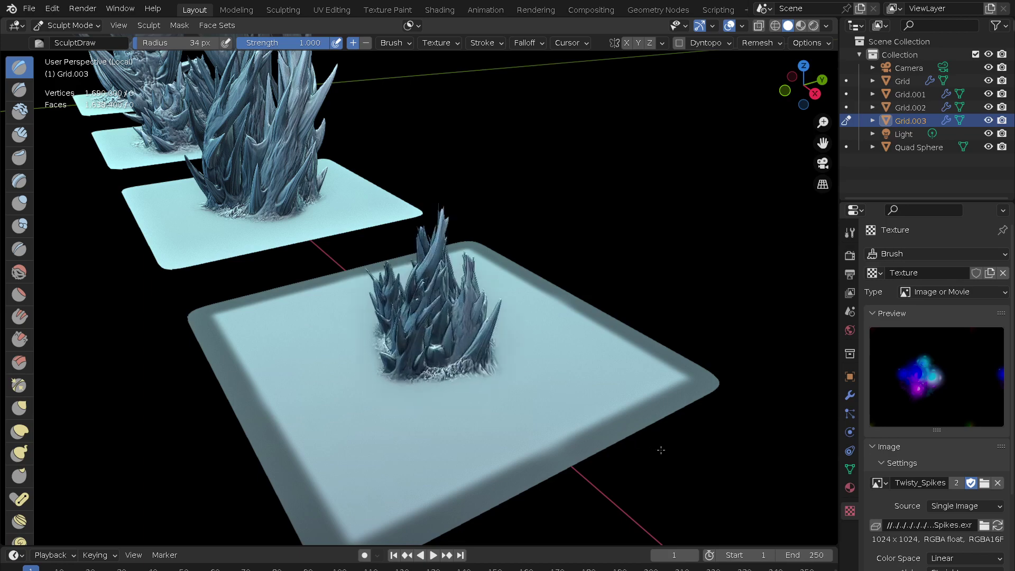
{"action": "left_click_drag", "start_coordinate": [661, 450], "coordinate": [510, 422]}
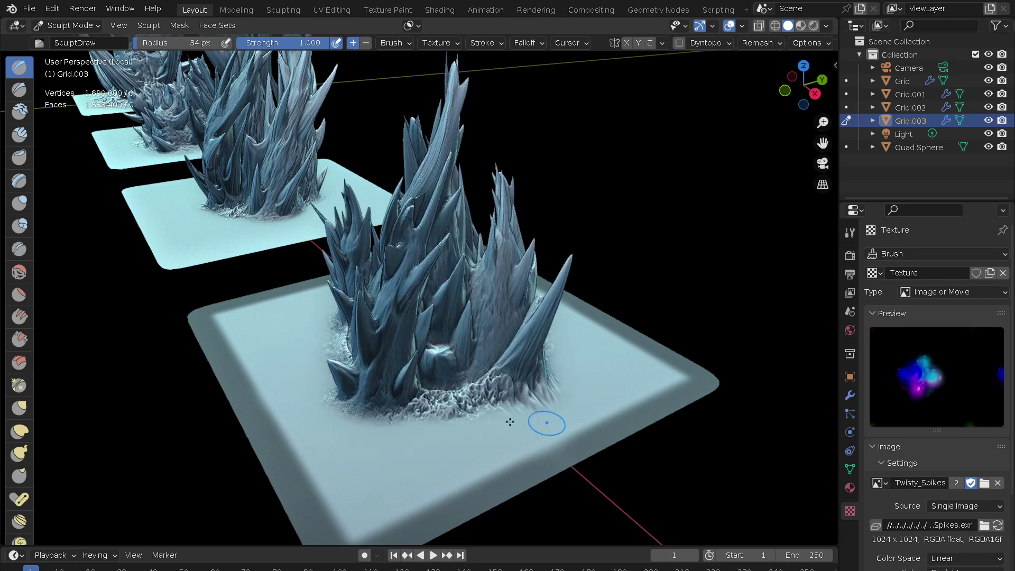
{"action": "middle_click_drag", "start_coordinate": [509, 422], "coordinate": [491, 415]}
{"action": "middle_click_drag", "start_coordinate": [542, 412], "coordinate": [528, 410]}
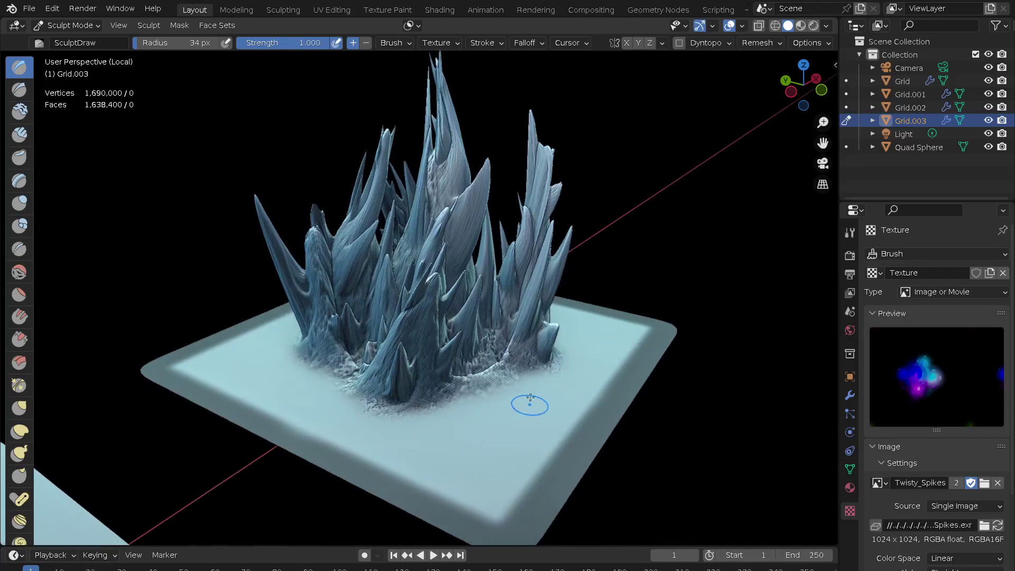
{"action": "key", "text": "ctrl+z"}
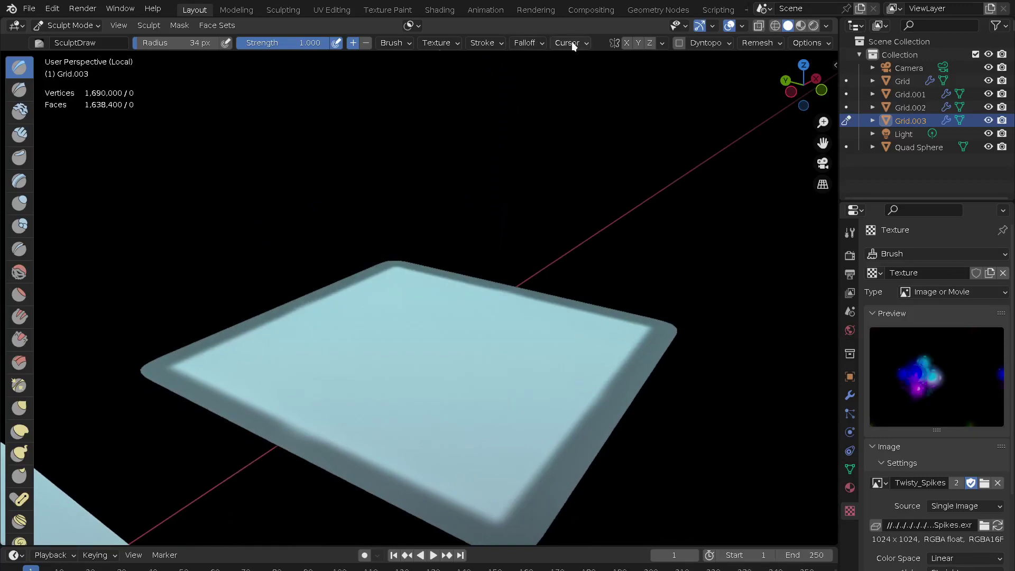
- Reshape the falloff curve to a narrow peak with a long tail and sculpt a front-tile spike ring
{"action": "left_click", "coordinate": [521, 43]}
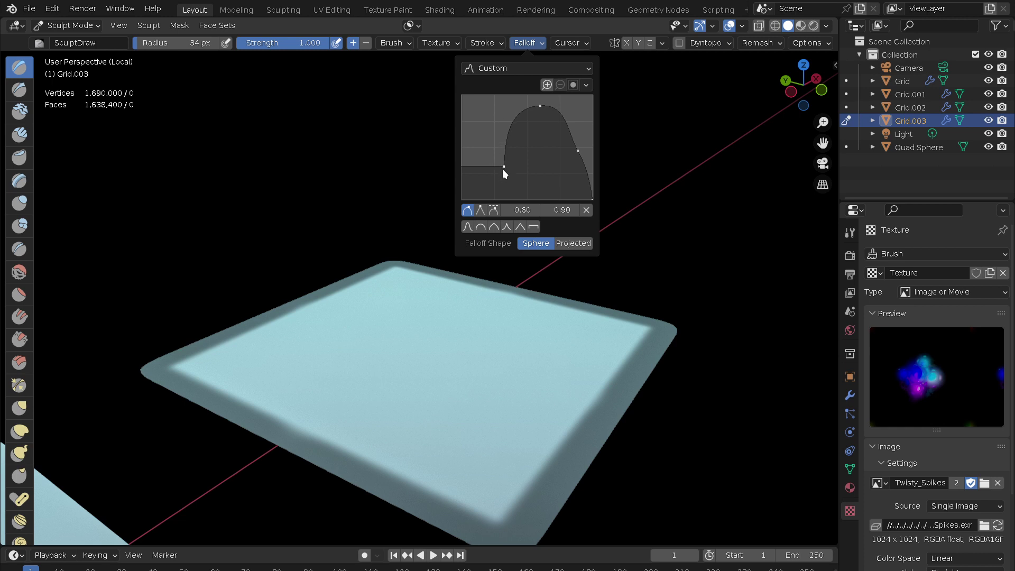
{"action": "left_click_drag", "start_coordinate": [502, 166], "coordinate": [503, 228]}
{"action": "left_click_drag", "start_coordinate": [540, 105], "coordinate": [524, 106]}
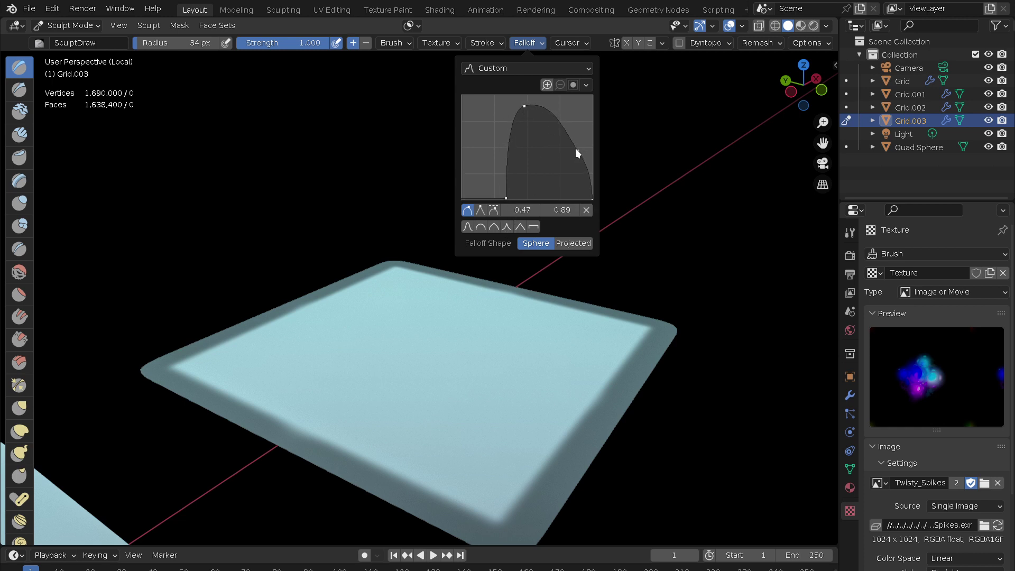
{"action": "left_click_drag", "start_coordinate": [576, 150], "coordinate": [541, 179]}
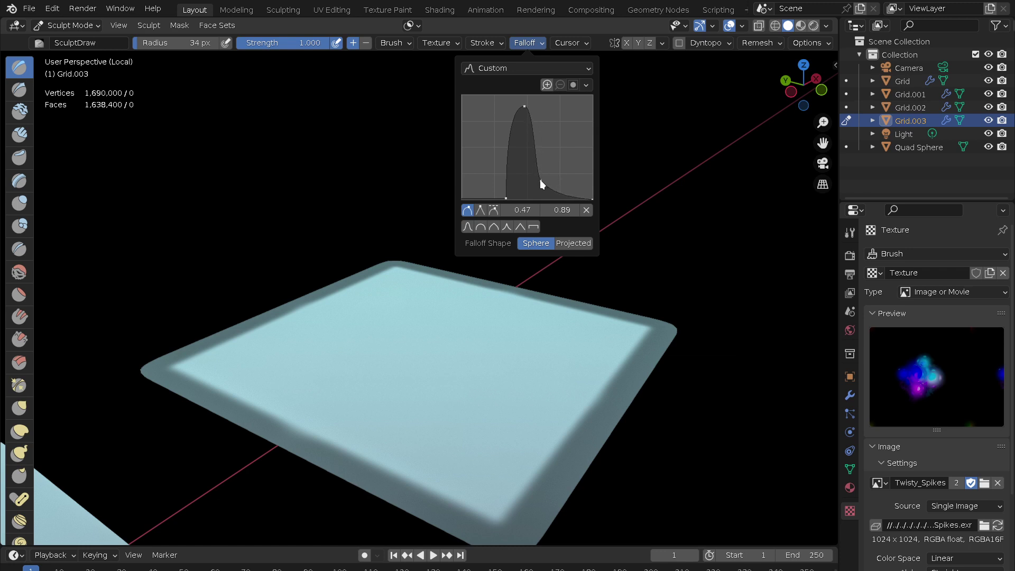
{"action": "left_click_drag", "start_coordinate": [434, 343], "coordinate": [465, 412]}
{"action": "mouse_move", "coordinate": [465, 413]}
{"action": "middle_mouse_down"}
{"action": "mouse_move", "coordinate": [353, 437]}
{"action": "mouse_move", "coordinate": [617, 398]}
{"action": "mouse_move", "coordinate": [579, 423]}
{"action": "middle_mouse_up"}
- Add two small spiky rings beside the big spike ring on Grid.003
{"action": "scroll", "coordinate": [579, 423], "scroll_direction": "up", "scroll_amount": 3}
{"action": "scroll", "coordinate": [581, 365], "scroll_direction": "up", "scroll_amount": 2}
{"action": "mouse_move", "coordinate": [581, 365]}
{"action": "middle_mouse_down"}
{"action": "mouse_move", "coordinate": [607, 403]}
{"action": "mouse_move", "coordinate": [573, 422]}
{"action": "middle_mouse_up"}
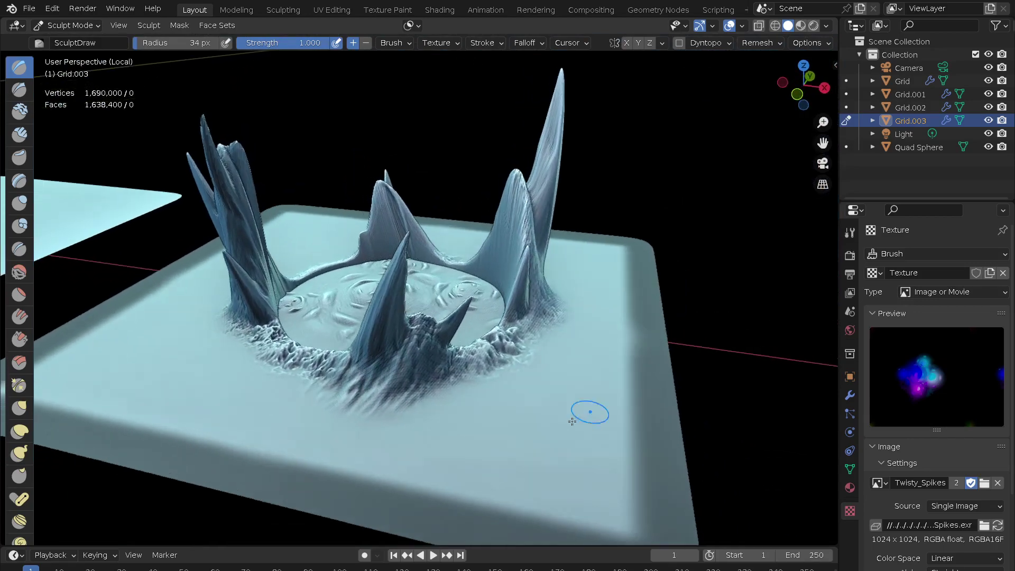
{"action": "left_click_drag", "start_coordinate": [490, 410], "coordinate": [601, 379]}
{"action": "scroll", "coordinate": [398, 444], "scroll_direction": "up", "scroll_amount": 2}
{"action": "mouse_move", "coordinate": [398, 443]}
{"action": "middle_mouse_down"}
{"action": "mouse_move", "coordinate": [466, 450]}
{"action": "mouse_move", "coordinate": [446, 460]}
{"action": "middle_mouse_up"}
{"action": "left_click_drag", "start_coordinate": [445, 460], "coordinate": [487, 354]}
- Undo the small ring and the big spike ring, leaving Grid.003 flat
{"action": "scroll", "coordinate": [419, 435], "scroll_direction": "down", "scroll_amount": 3}
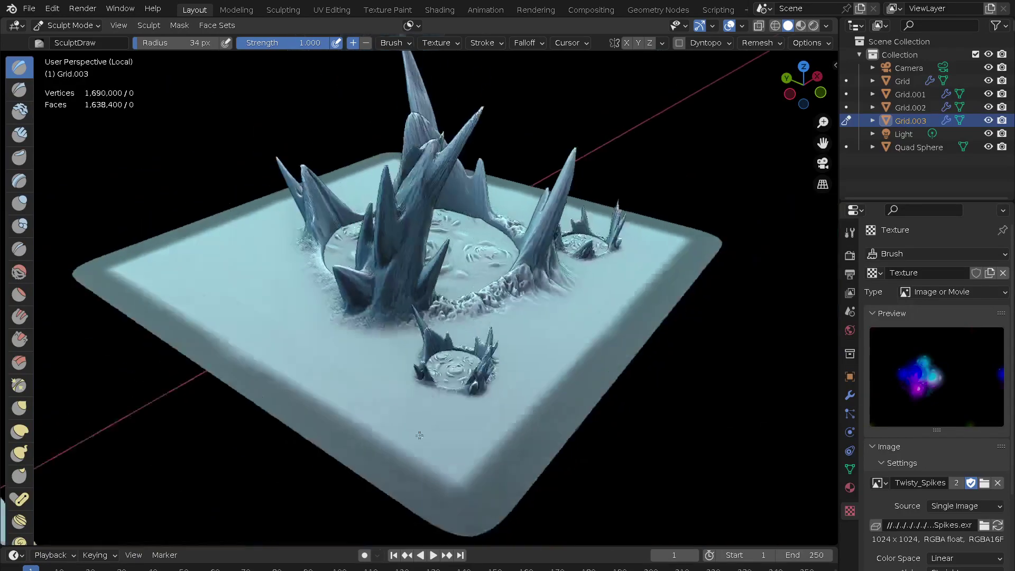
{"action": "scroll", "coordinate": [419, 435], "scroll_direction": "down", "scroll_amount": 3}
{"action": "middle_click_drag", "start_coordinate": [544, 367], "coordinate": [413, 374]}
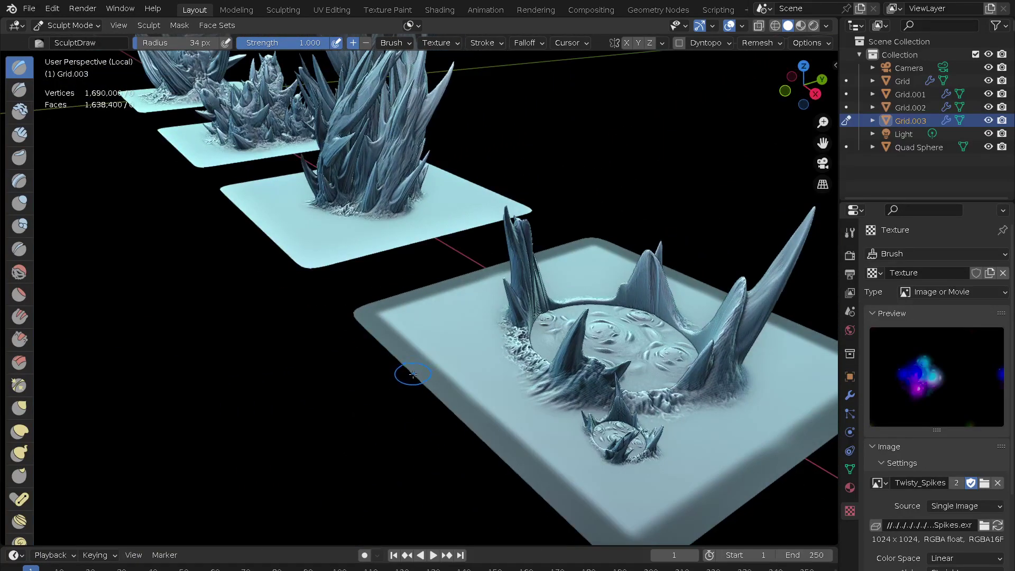
{"action": "key", "text": "ctrl+z"}
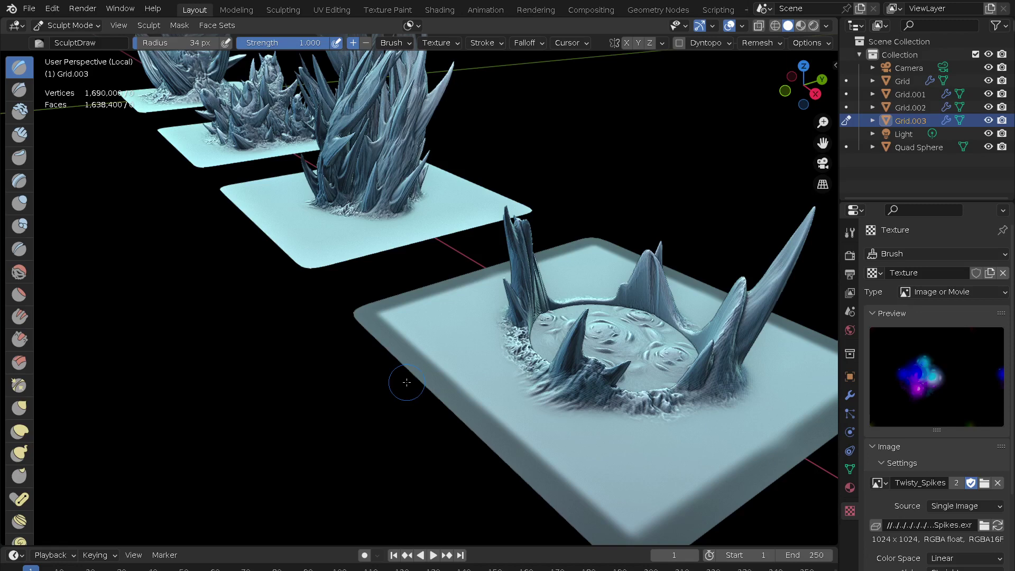
{"action": "key", "text": "ctrl+z"}
{"action": "left_click", "coordinate": [533, 43]}
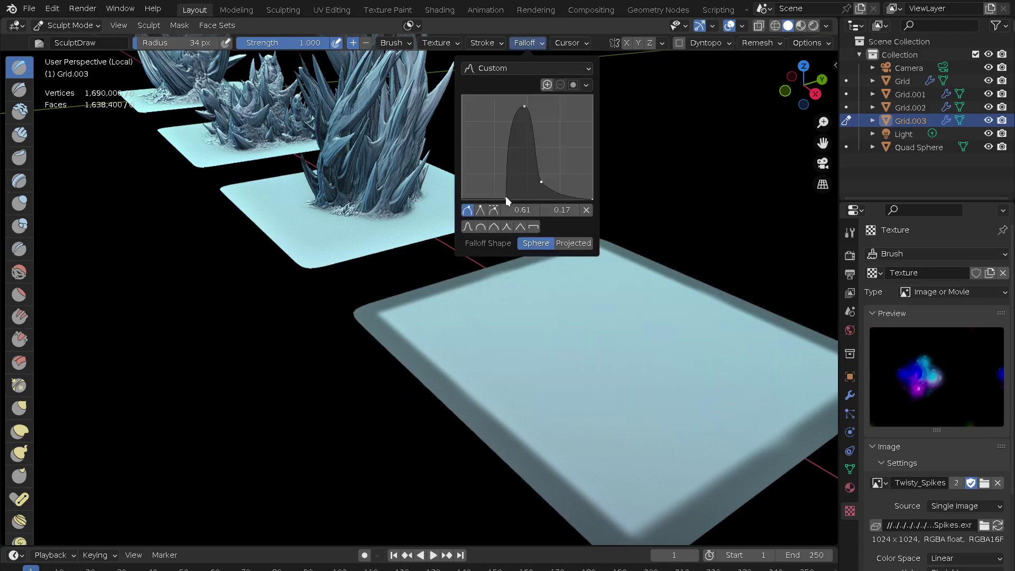
- Reshape the falloff curve: a low left bump, a dip to zero, then a tall peak shifted right
{"action": "mouse_move", "coordinate": [505, 197]}
{"action": "left_mouse_down"}
{"action": "mouse_move", "coordinate": [450, 203]}
{"action": "mouse_move", "coordinate": [518, 204]}
{"action": "left_mouse_up"}
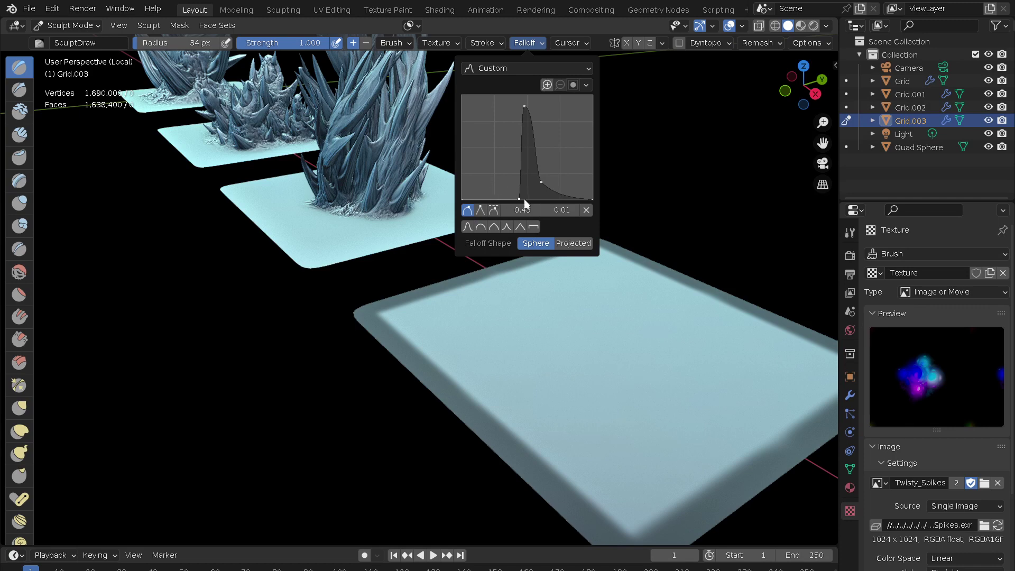
{"action": "mouse_move", "coordinate": [519, 201]}
{"action": "left_mouse_down"}
{"action": "mouse_move", "coordinate": [486, 172]}
{"action": "mouse_move", "coordinate": [516, 187]}
{"action": "mouse_move", "coordinate": [514, 199]}
{"action": "mouse_move", "coordinate": [562, 190]}
{"action": "left_mouse_up"}
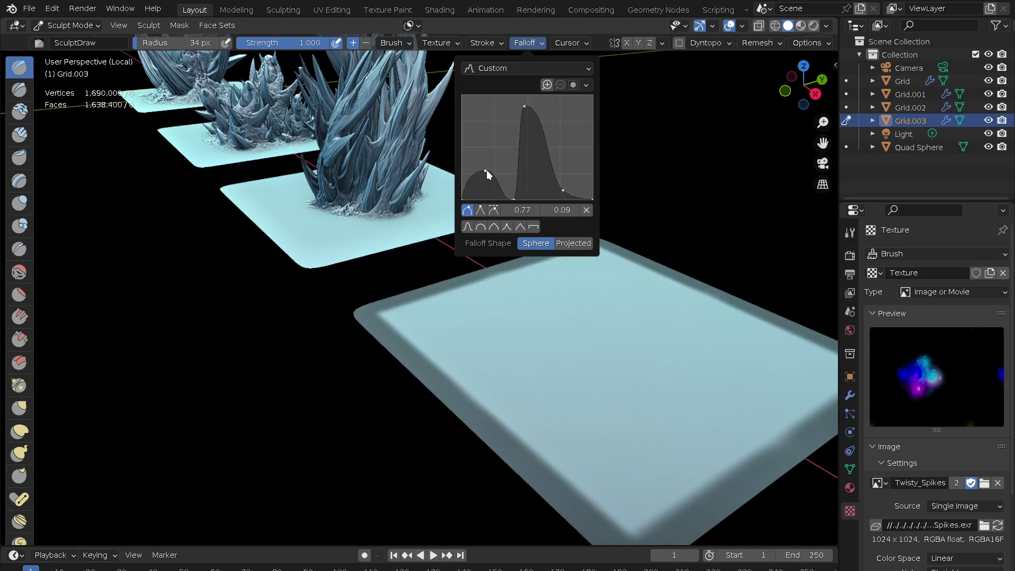
{"action": "left_click_drag", "start_coordinate": [493, 171], "coordinate": [520, 197]}
{"action": "mouse_move", "coordinate": [527, 106]}
{"action": "left_mouse_down"}
{"action": "mouse_move", "coordinate": [553, 106]}
{"action": "mouse_move", "coordinate": [545, 106]}
{"action": "left_mouse_up"}
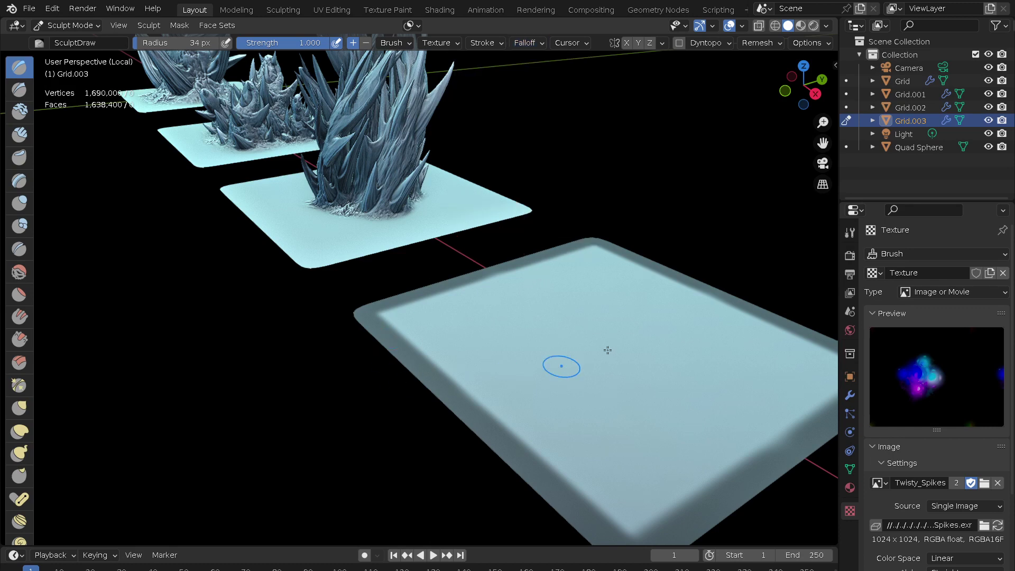
{"action": "left_click_drag", "start_coordinate": [608, 347], "coordinate": [342, 466]}
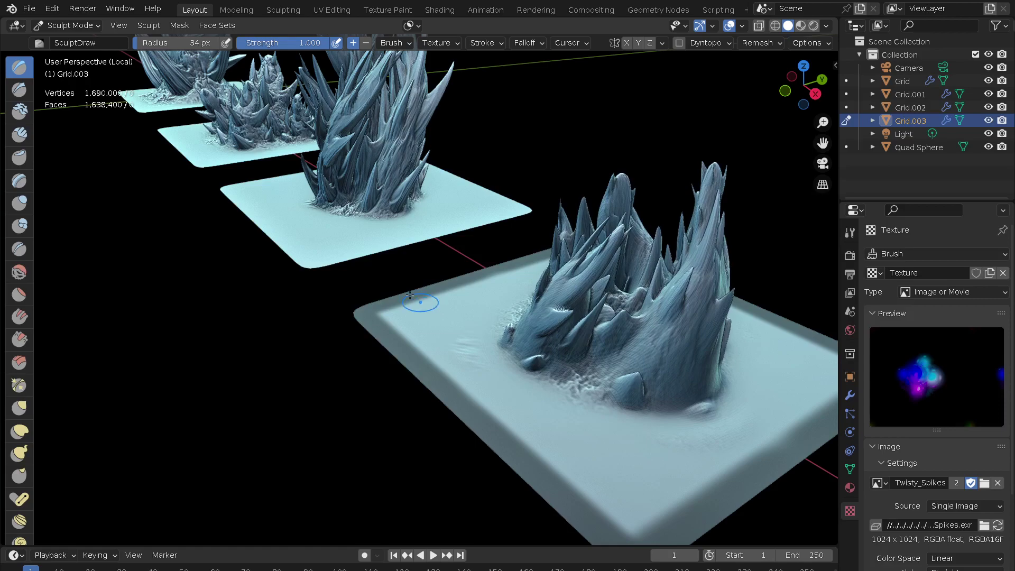
{"action": "middle_click_drag", "start_coordinate": [419, 295], "coordinate": [529, 344]}
{"action": "scroll", "coordinate": [585, 377], "scroll_direction": "up", "scroll_amount": 2}
{"action": "mouse_move", "coordinate": [585, 376]}
{"action": "middle_mouse_down"}
{"action": "mouse_move", "coordinate": [507, 351]}
{"action": "mouse_move", "coordinate": [545, 223]}
{"action": "middle_mouse_up"}
{"action": "scroll", "coordinate": [500, 350], "scroll_direction": "up", "scroll_amount": 3}
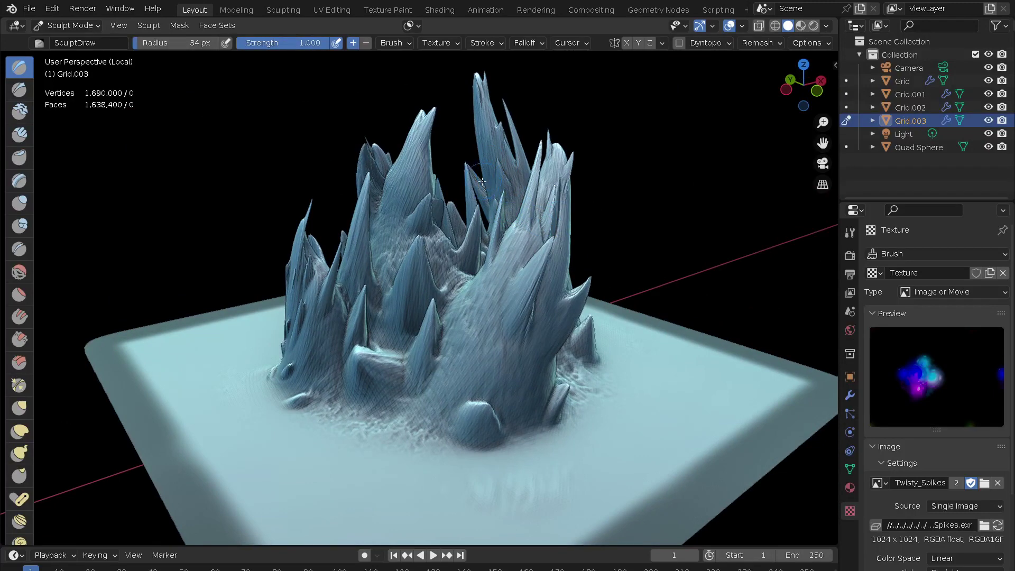
{"action": "key", "text": "ctrl+z"}
{"action": "left_click", "coordinate": [499, 40]}
{"action": "mouse_move", "coordinate": [528, 42]}
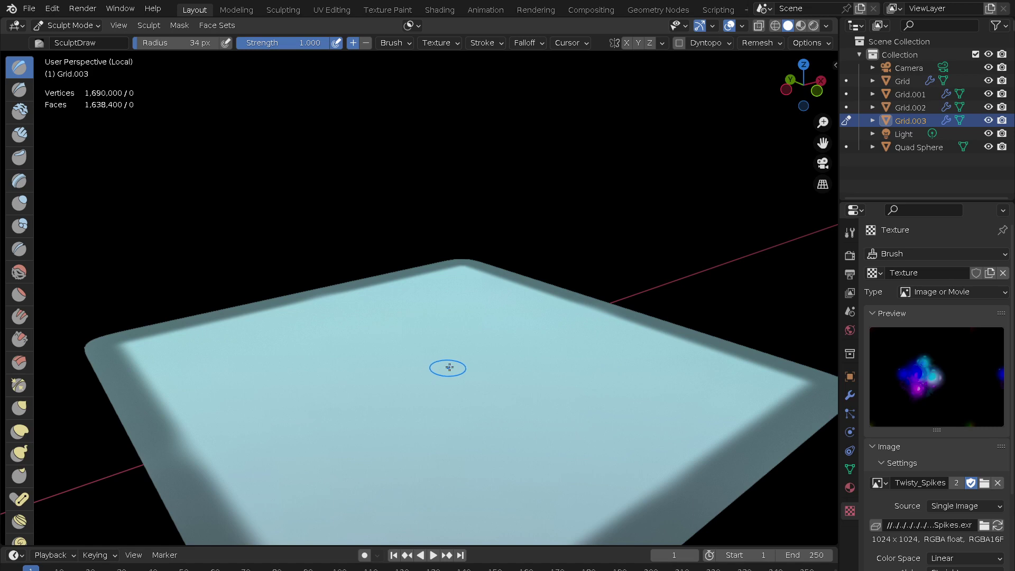
{"action": "left_click_drag", "start_coordinate": [522, 334], "coordinate": [574, 244]}
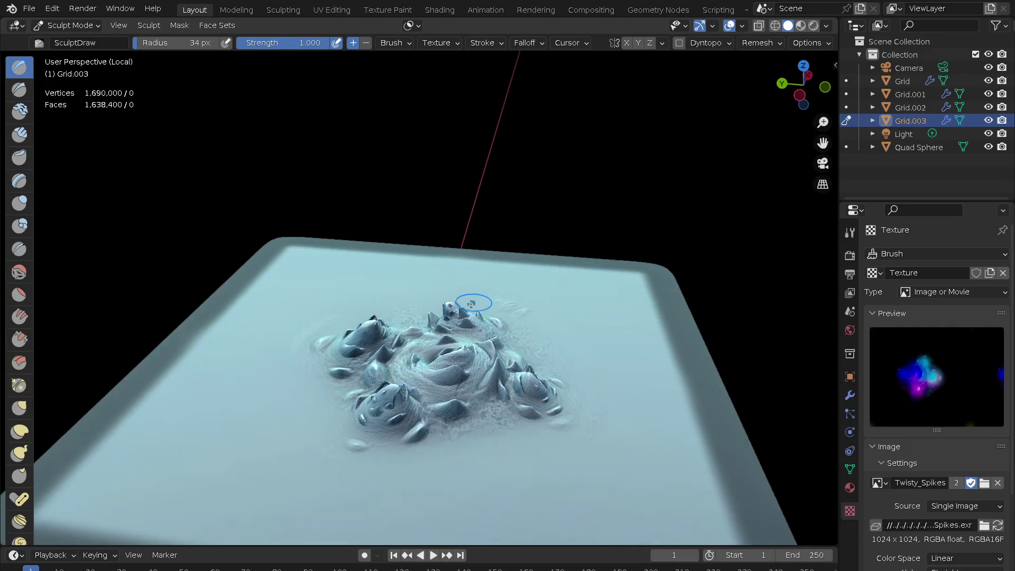
{"action": "key", "text": "ctrl+z"}
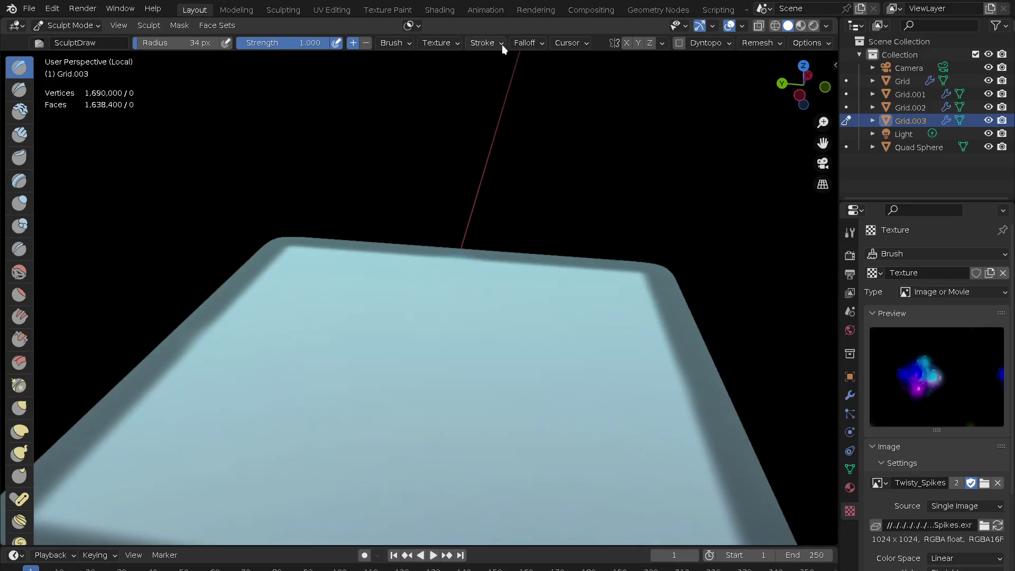
{"action": "left_click", "coordinate": [531, 43]}
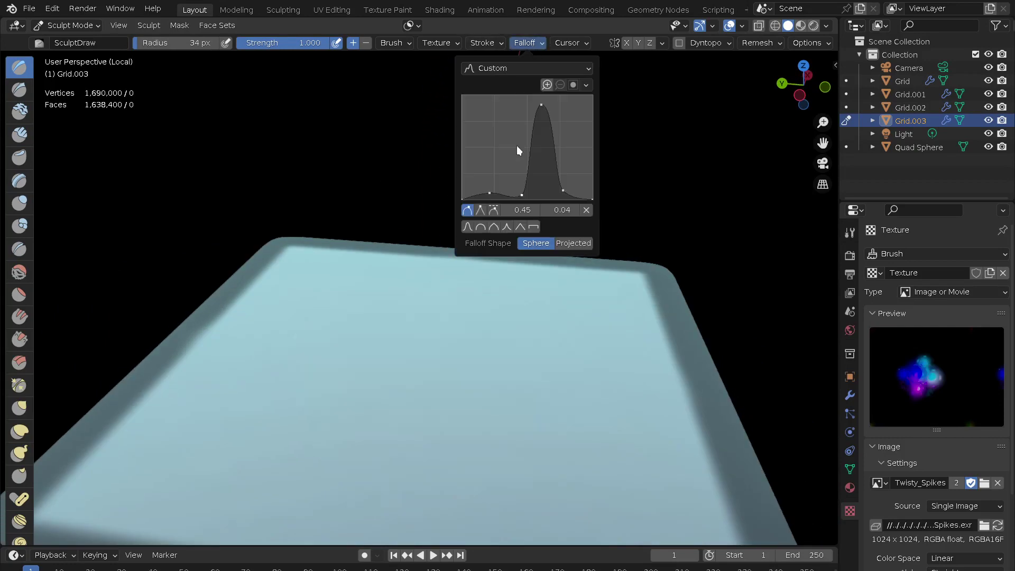
- Reshape the falloff curve into a broad rounded top with a steep drop at the right end
{"action": "left_click_drag", "start_coordinate": [519, 194], "coordinate": [516, 179]}
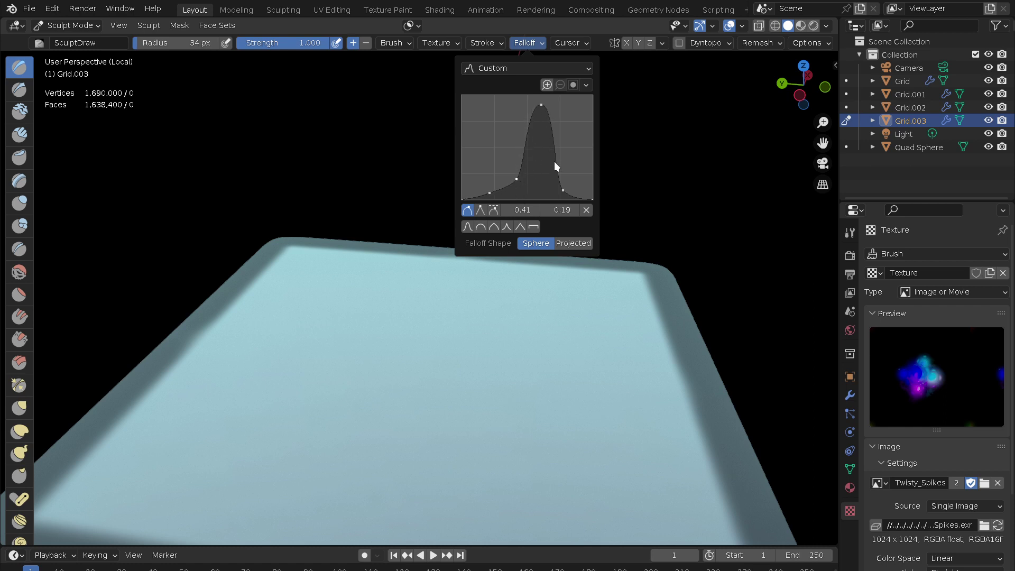
{"action": "mouse_move", "coordinate": [558, 131]}
{"action": "left_mouse_down"}
{"action": "mouse_move", "coordinate": [571, 113]}
{"action": "mouse_move", "coordinate": [559, 98]}
{"action": "left_mouse_up"}
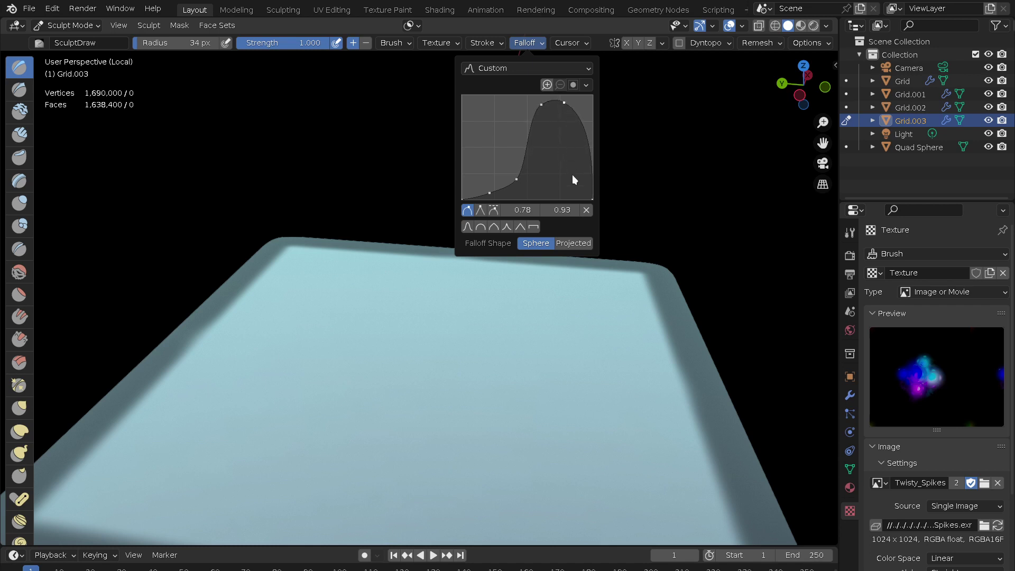
{"action": "left_click_drag", "start_coordinate": [591, 161], "coordinate": [582, 199]}
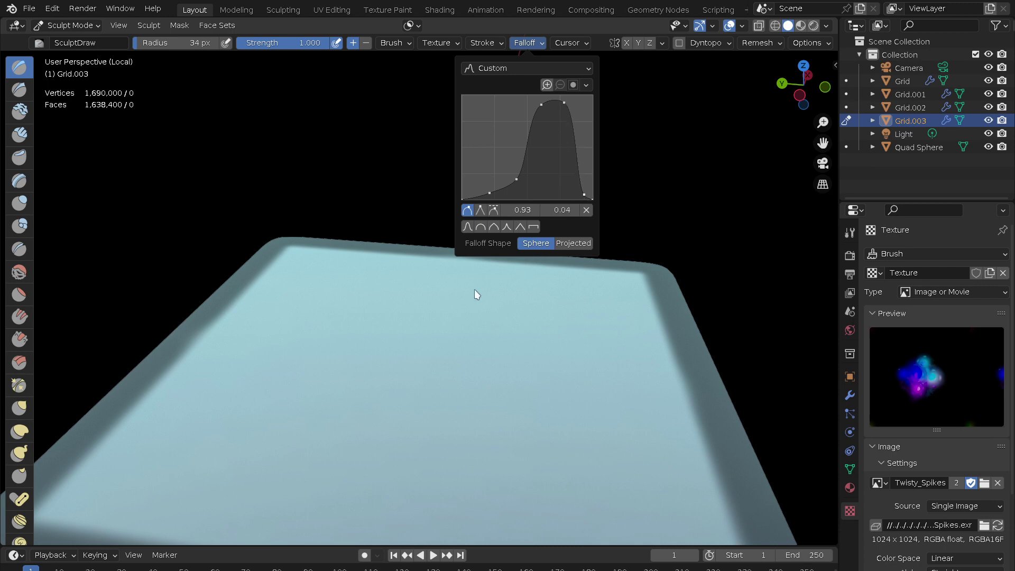
- Test the brush with a stroke on Grid.003, undo it, and return to top view
{"action": "left_click_drag", "start_coordinate": [410, 313], "coordinate": [388, 334]}
{"action": "key", "text": "ctrl+z"}
{"action": "middle_click_drag", "start_coordinate": [412, 302], "coordinate": [340, 324]}
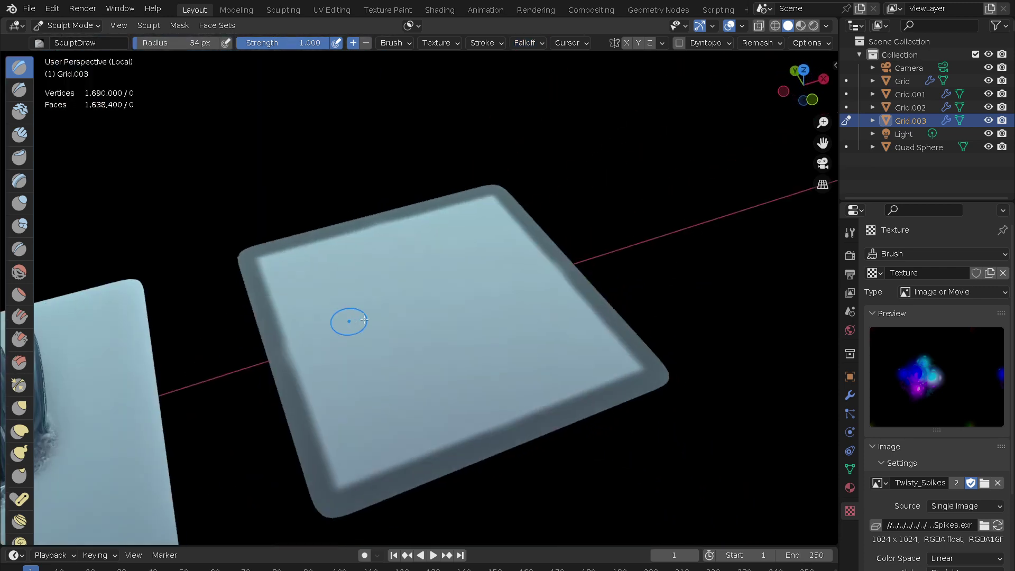
{"action": "key", "text": "KP_7"}
{"action": "key", "text": "KP_7"}
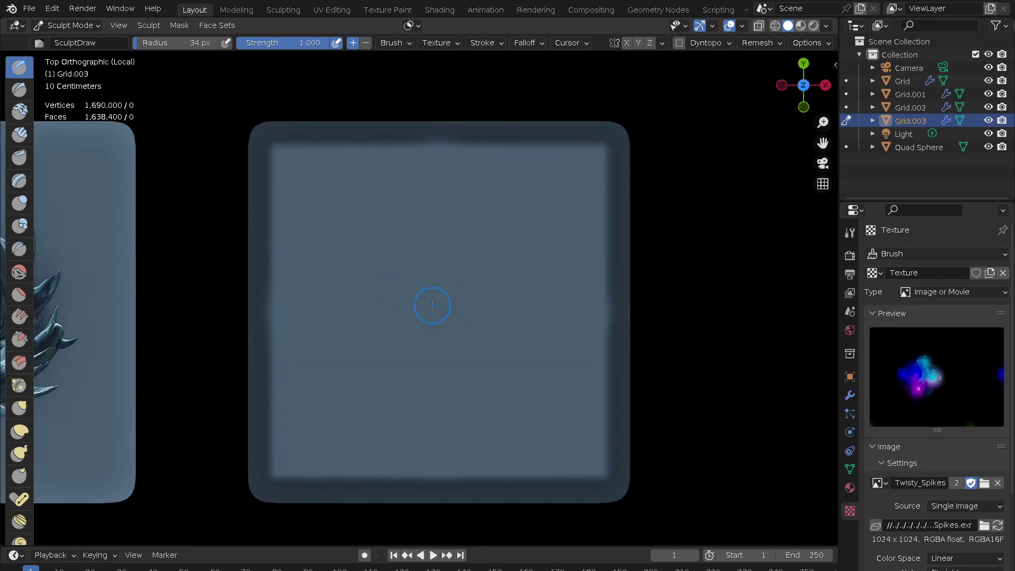
- Try a Twisty_Spikes stamp at the plane's centre, undo it, and set brush strength to 2.000
{"action": "mouse_move", "coordinate": [434, 306]}
{"action": "left_mouse_down"}
{"action": "mouse_move", "coordinate": [683, 146]}
{"action": "mouse_move", "coordinate": [600, 335]}
{"action": "left_mouse_up"}
{"action": "middle_click_drag", "start_coordinate": [576, 441], "coordinate": [585, 340]}
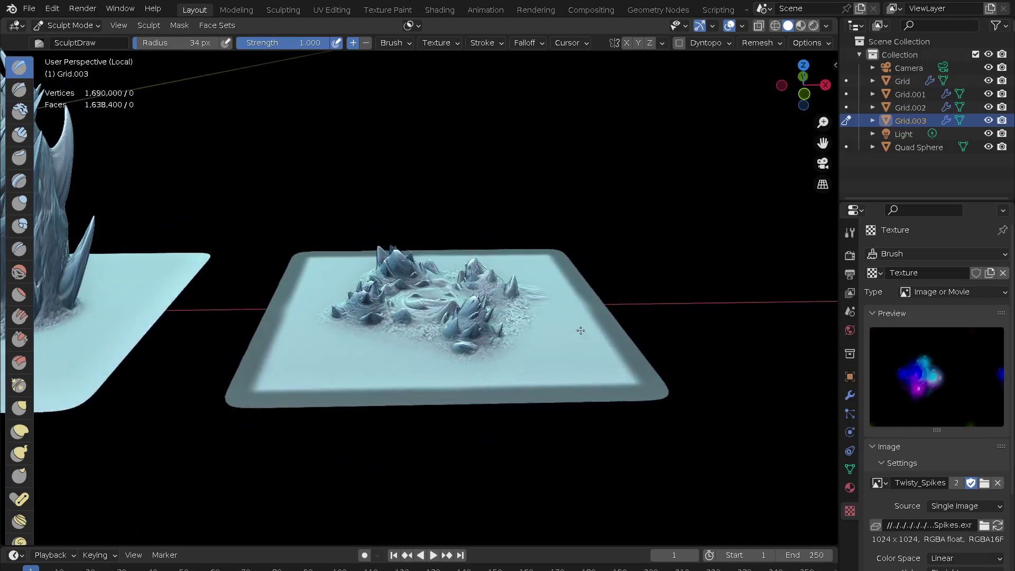
{"action": "key", "text": "ctrl+z"}
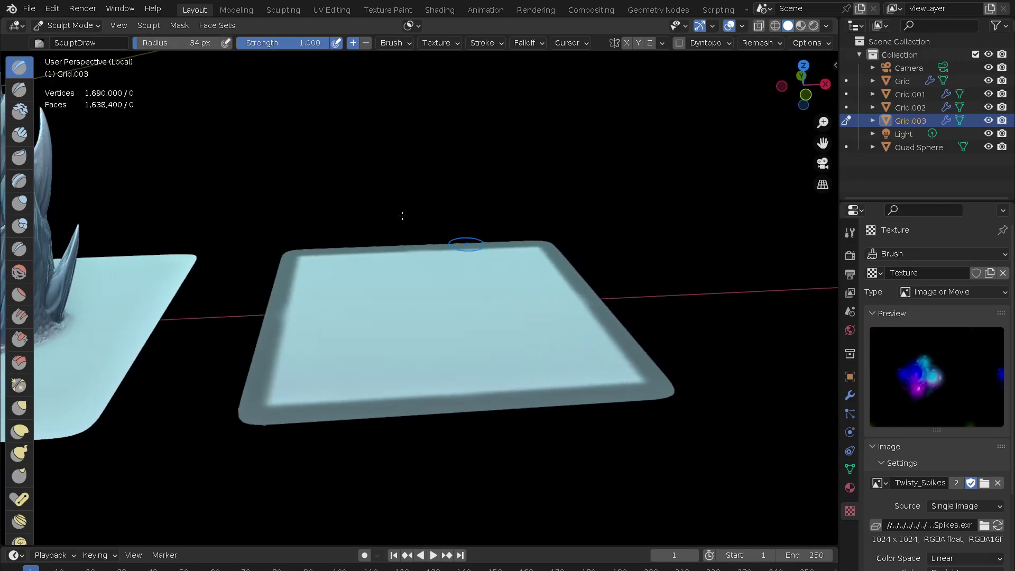
{"action": "left_click", "coordinate": [284, 40]}
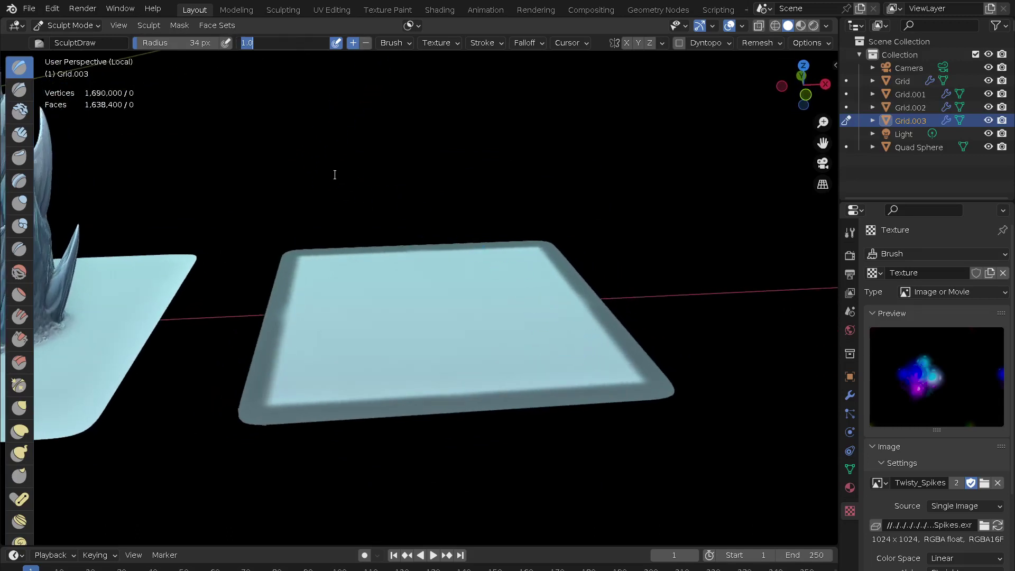
{"action": "type", "text": "2"}
{"action": "key", "text": "Return"}
{"action": "key", "text": "KP_7"}
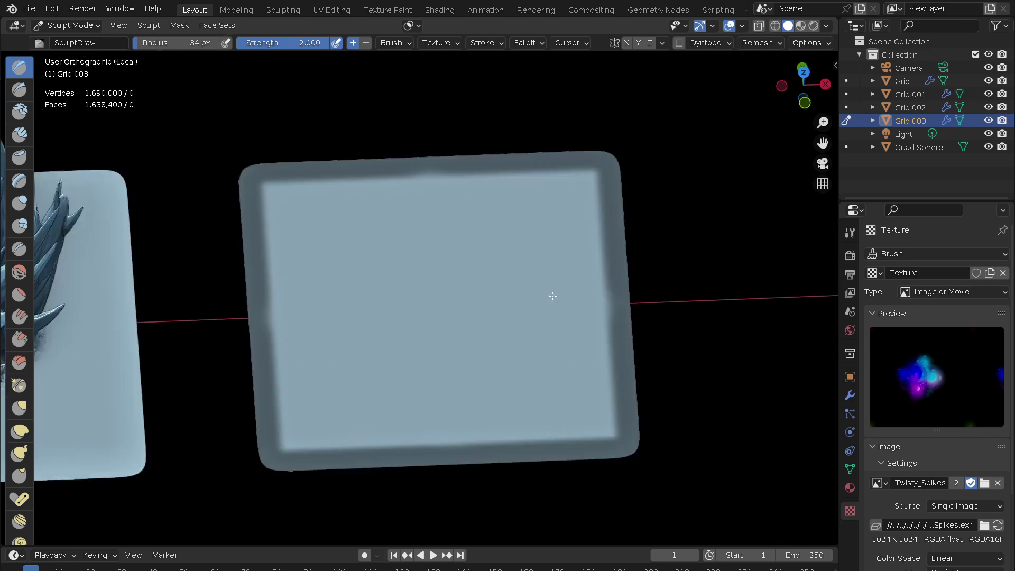
- Stamp the crystal spike cluster from the plane's centre, then orbit around to inspect it
{"action": "left_click_drag", "start_coordinate": [441, 310], "coordinate": [758, 153]}
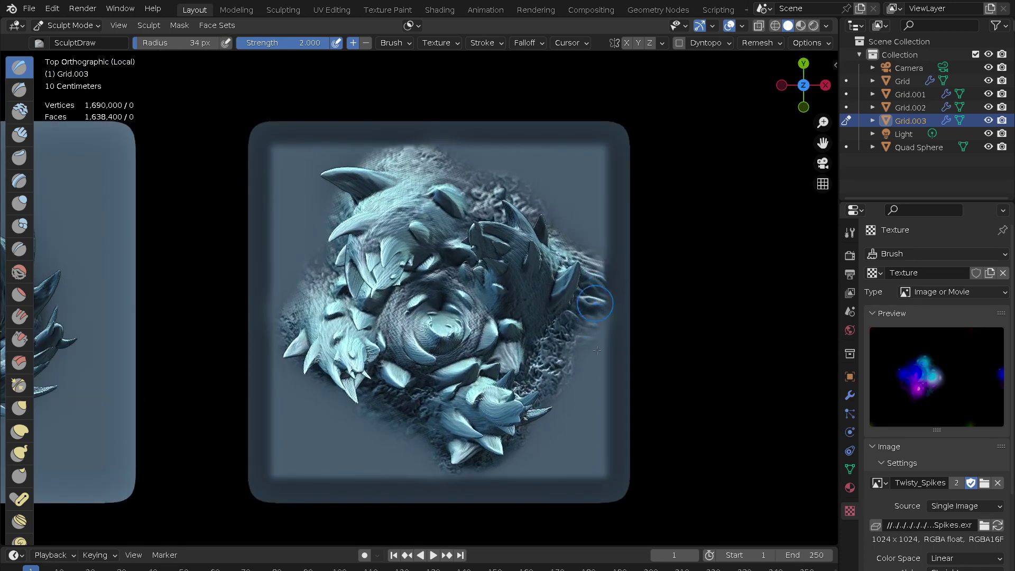
{"action": "key", "text": "ctrl+z"}
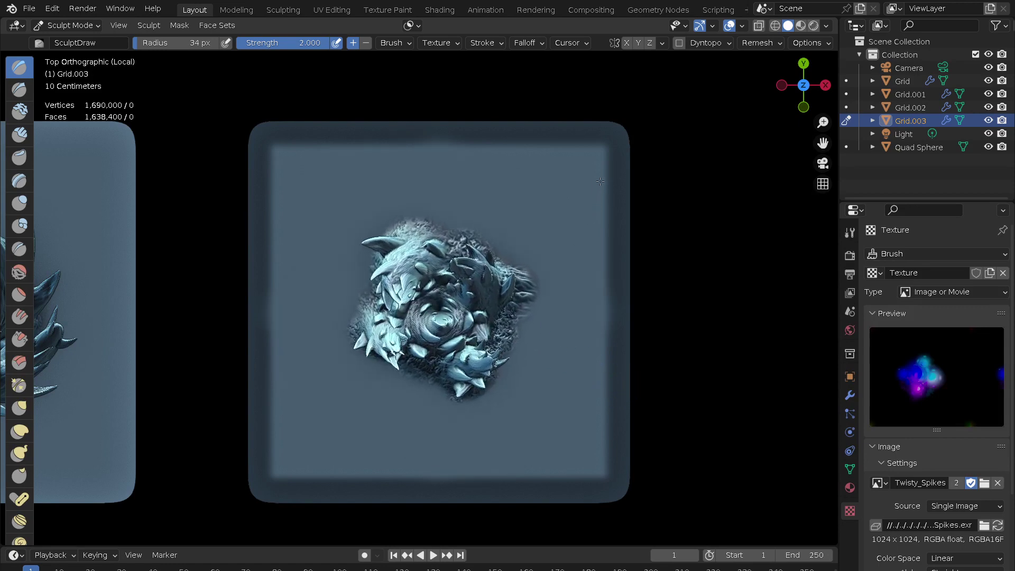
{"action": "middle_click_drag", "start_coordinate": [597, 466], "coordinate": [508, 344]}
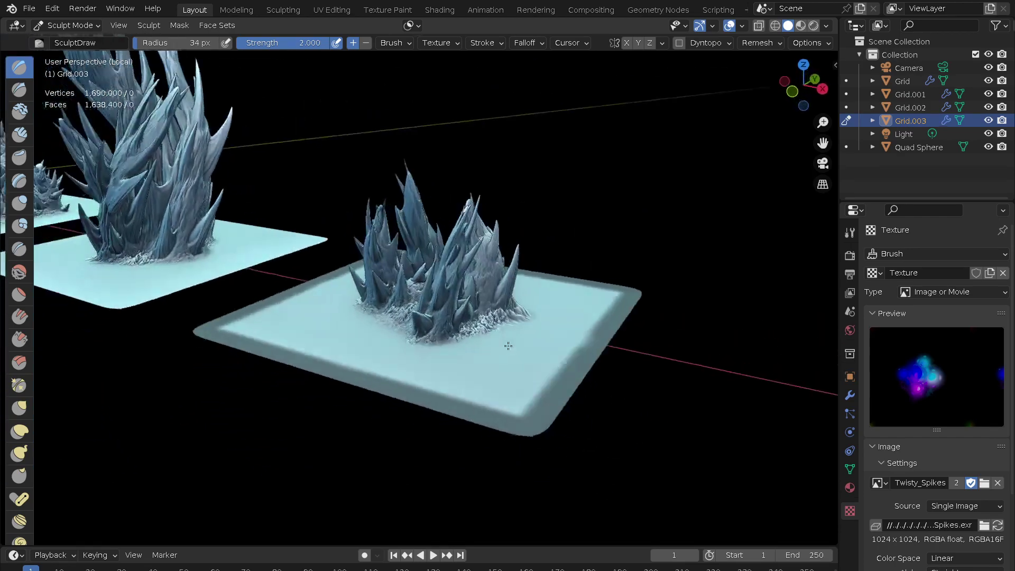
{"action": "scroll", "coordinate": [564, 324], "scroll_direction": "up", "scroll_amount": 3}
{"action": "scroll", "coordinate": [564, 324], "scroll_direction": "up", "scroll_amount": 3}
{"action": "mouse_move", "coordinate": [564, 324]}
{"action": "middle_mouse_down"}
{"action": "mouse_move", "coordinate": [479, 282]}
{"action": "mouse_move", "coordinate": [240, 284]}
{"action": "mouse_move", "coordinate": [499, 267]}
{"action": "middle_mouse_up"}
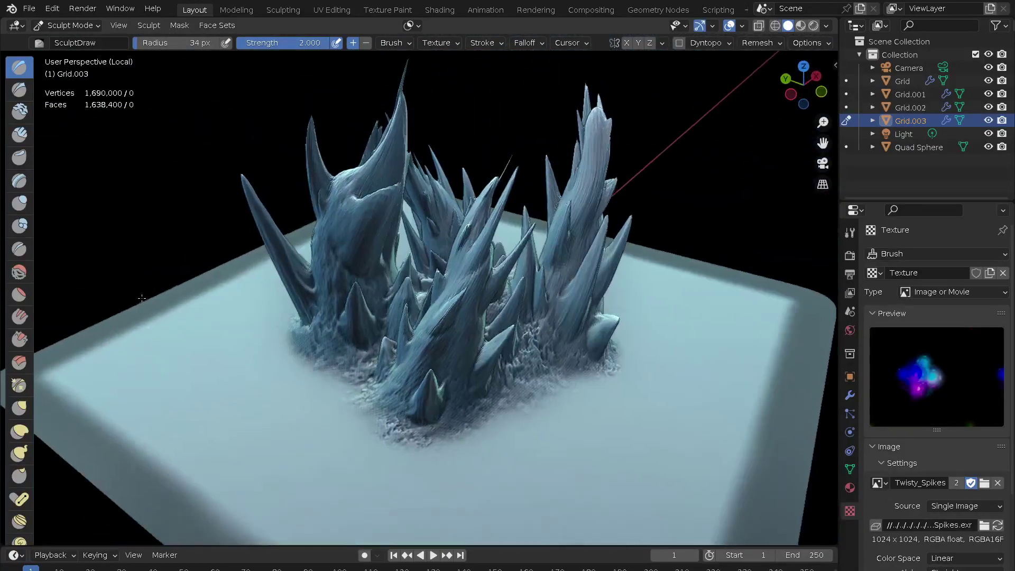
{"action": "mouse_move", "coordinate": [500, 332]}
{"action": "middle_mouse_down"}
{"action": "mouse_move", "coordinate": [453, 264]}
{"action": "mouse_move", "coordinate": [329, 263]}
{"action": "mouse_move", "coordinate": [328, 294]}
{"action": "middle_mouse_up"}
{"action": "middle_click_drag", "start_coordinate": [386, 389], "coordinate": [392, 296]}
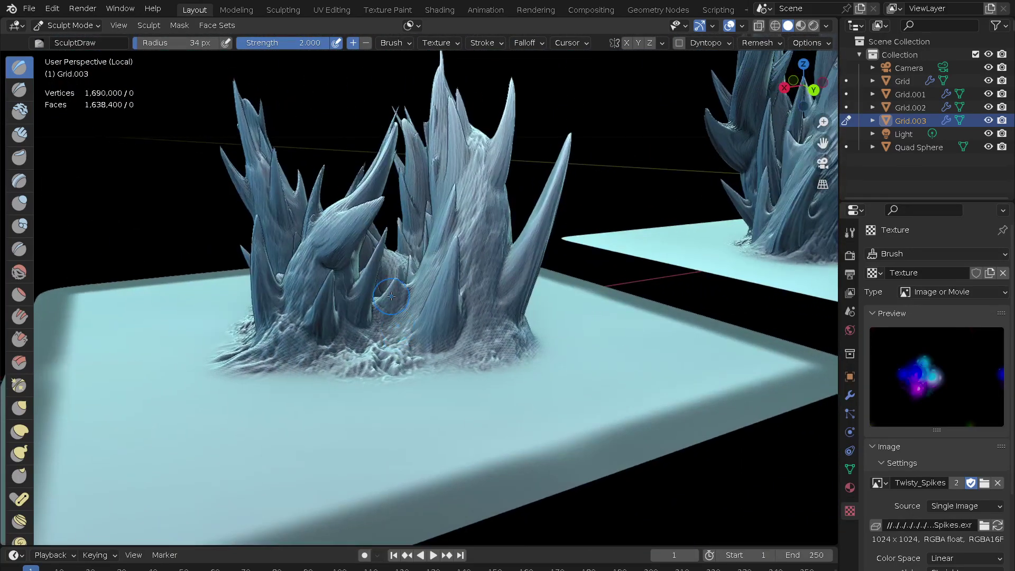
- In the sidebar's Tool tab, make the draw brush a single-user copy, SculptDraw.001
{"action": "key", "text": "n"}
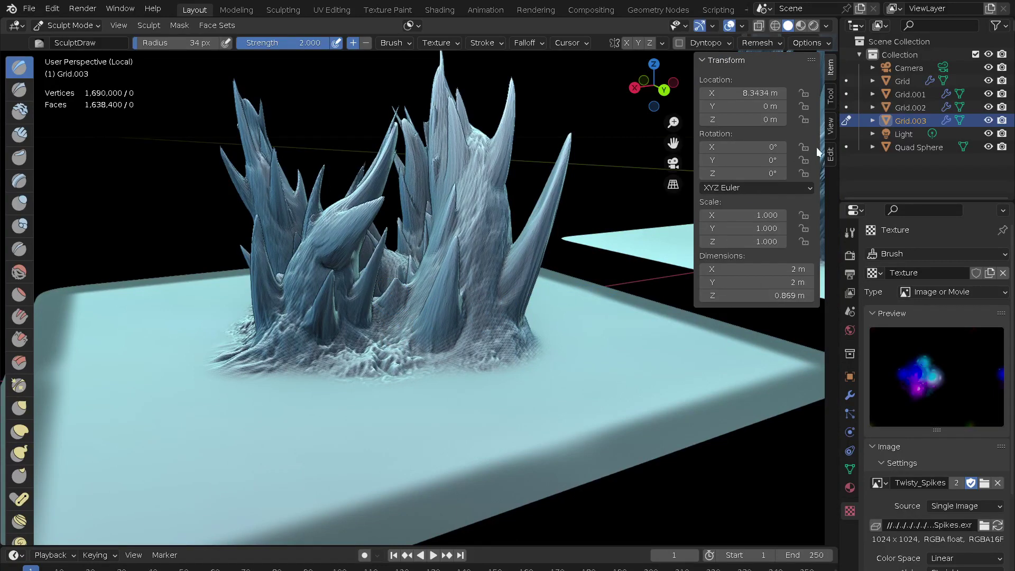
{"action": "left_click", "coordinate": [831, 96]}
{"action": "left_click", "coordinate": [725, 132]}
{"action": "left_click", "coordinate": [738, 157]}
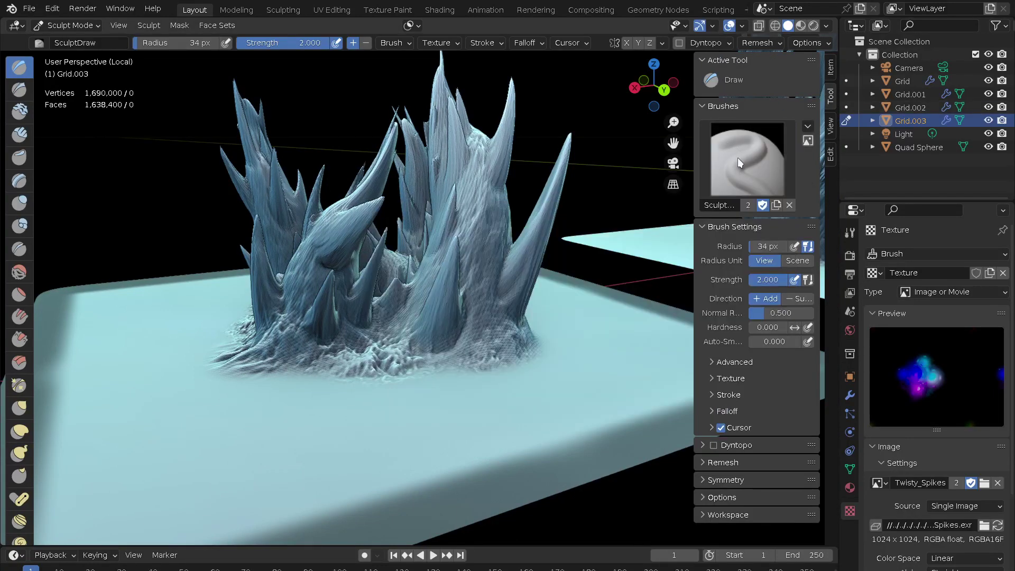
{"action": "left_click", "coordinate": [748, 205]}
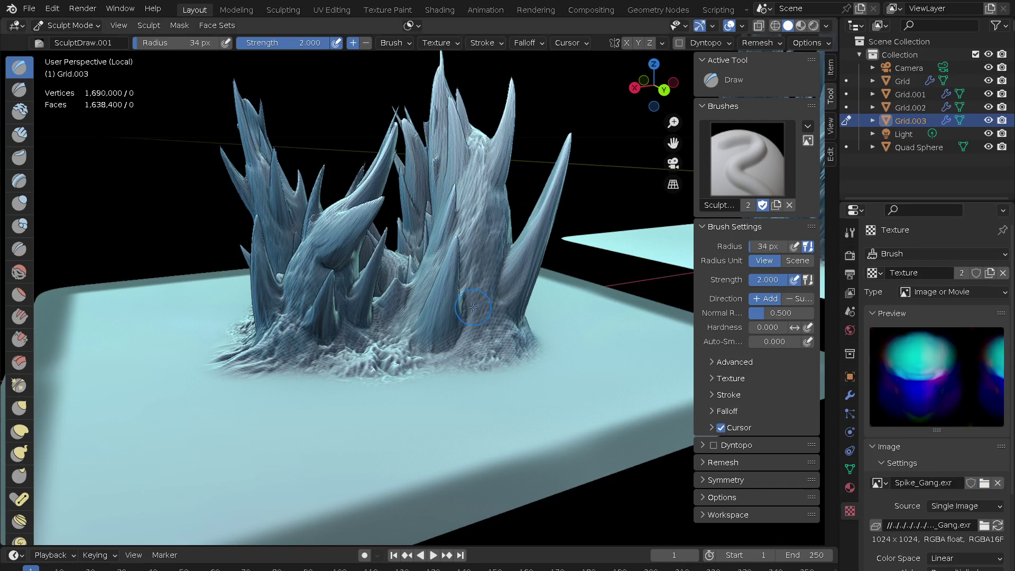
- Try a Spike_Gang stamp, undo it, and switch the brush falloff preset to Constant
{"action": "mouse_move", "coordinate": [278, 392]}
{"action": "left_mouse_down"}
{"action": "mouse_move", "coordinate": [347, 400]}
{"action": "mouse_move", "coordinate": [161, 324]}
{"action": "left_mouse_up"}
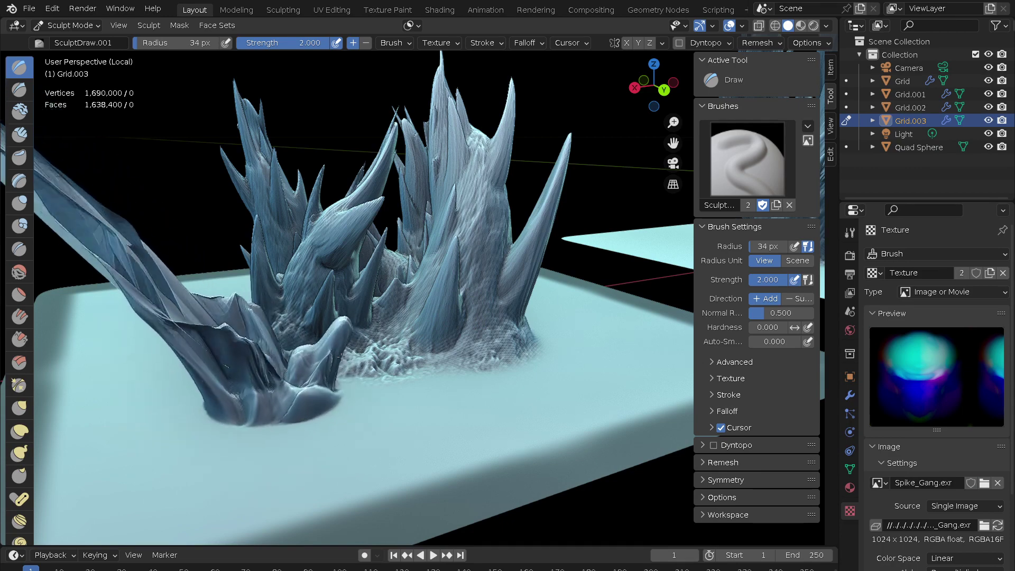
{"action": "left_click_drag", "start_coordinate": [161, 323], "coordinate": [348, 402]}
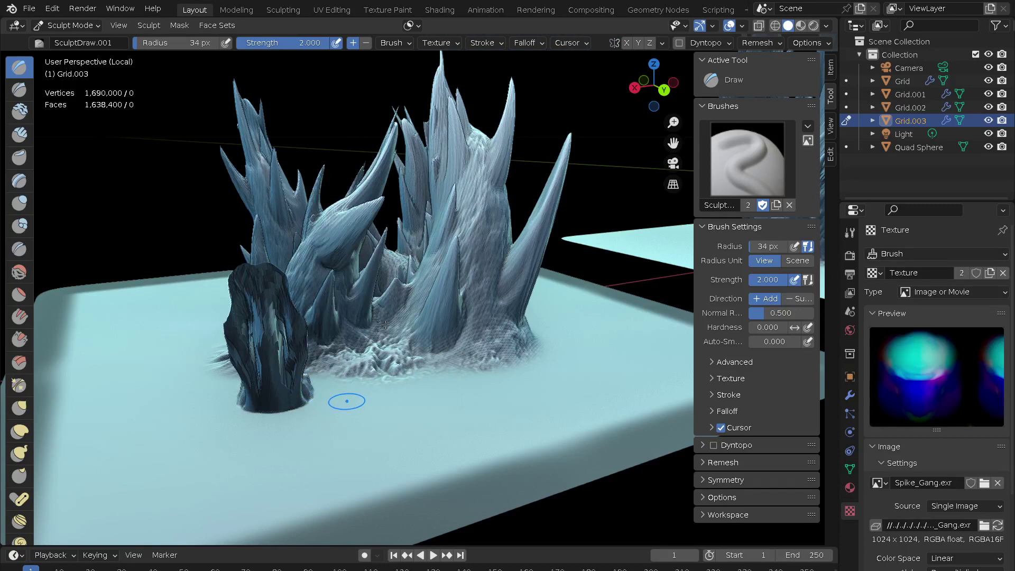
{"action": "key", "text": "ctrl+z"}
{"action": "left_click", "coordinate": [538, 38]}
{"action": "left_click", "coordinate": [508, 66]}
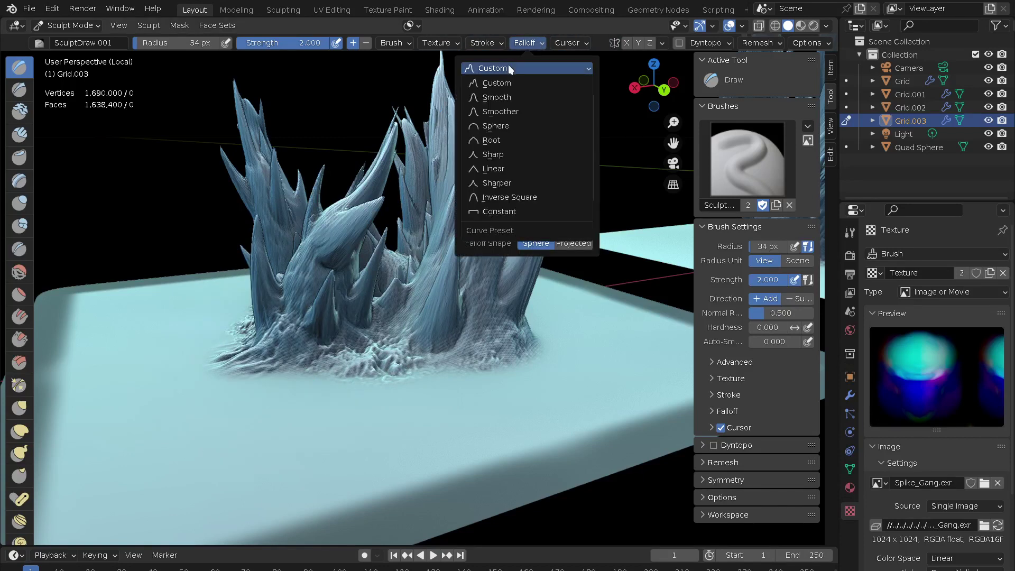
{"action": "left_click", "coordinate": [496, 221]}
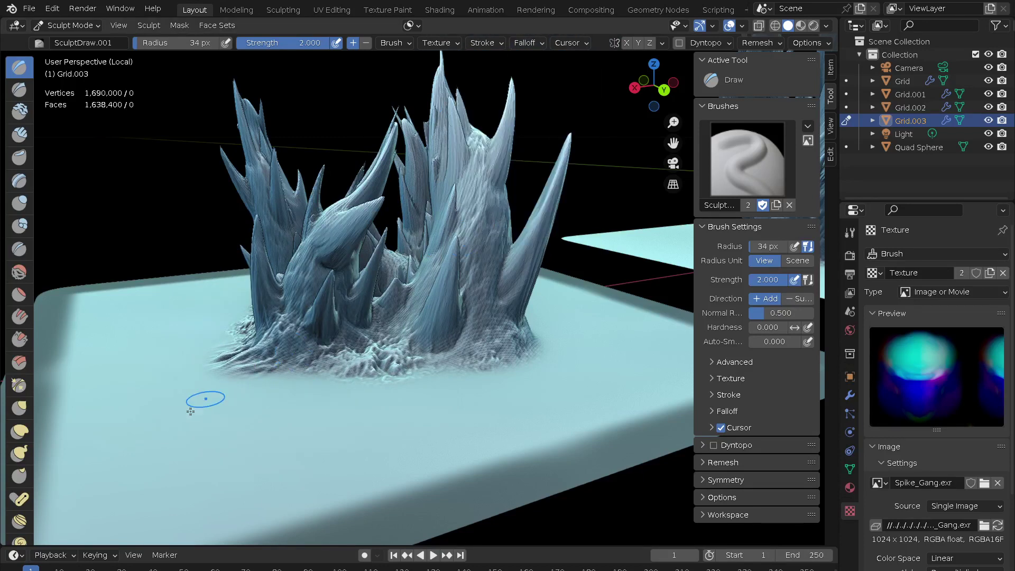
- Sculpt a tall blade near the front, undo it, and set brush strength to 1.000
{"action": "mouse_move", "coordinate": [177, 420]}
{"action": "left_mouse_down"}
{"action": "mouse_move", "coordinate": [245, 422]}
{"action": "mouse_move", "coordinate": [224, 419]}
{"action": "left_mouse_up"}
{"action": "middle_click_drag", "start_coordinate": [288, 377], "coordinate": [570, 427]}
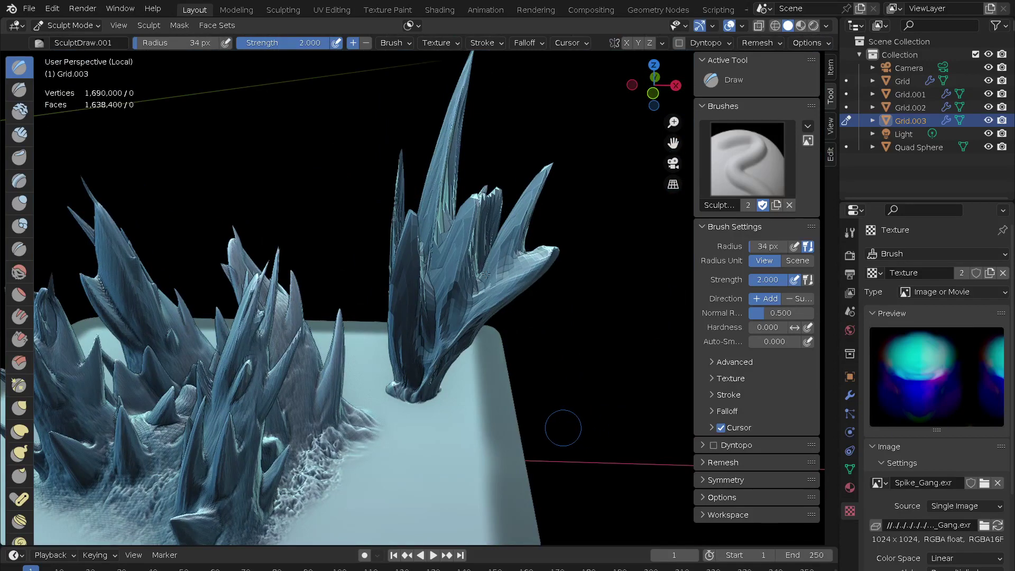
{"action": "key", "text": "ctrl+z"}
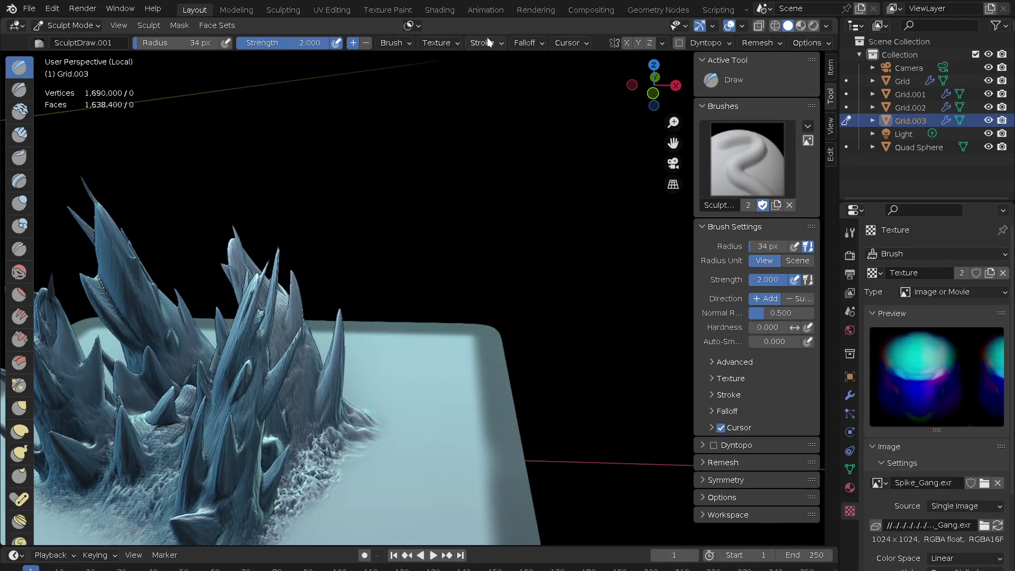
{"action": "left_click", "coordinate": [286, 42]}
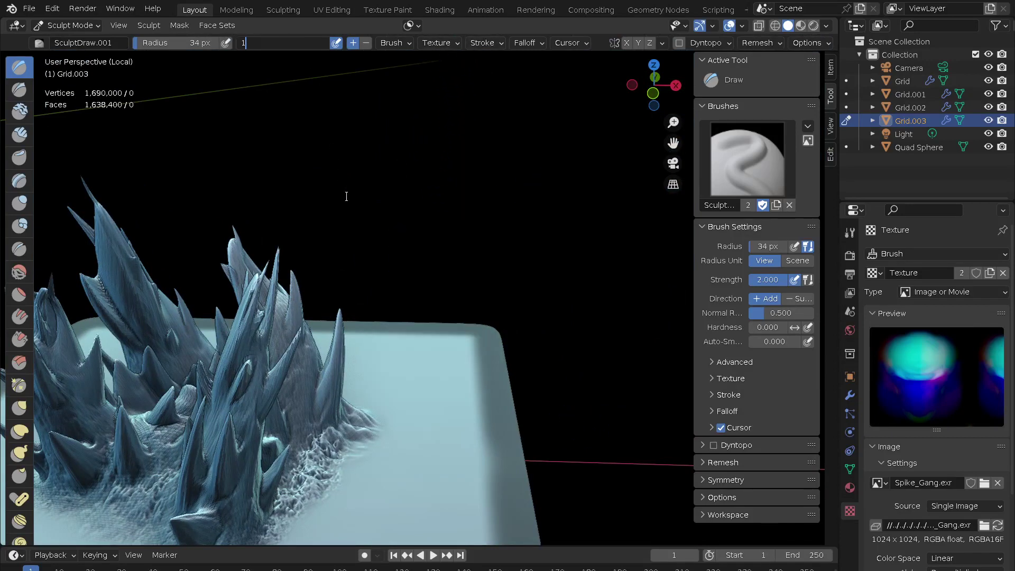
{"action": "key", "text": "Return"}
- Add tall spikes near the plane's edge, frame the cluster, and hide the sidebar
{"action": "left_click_drag", "start_coordinate": [391, 385], "coordinate": [435, 370]}
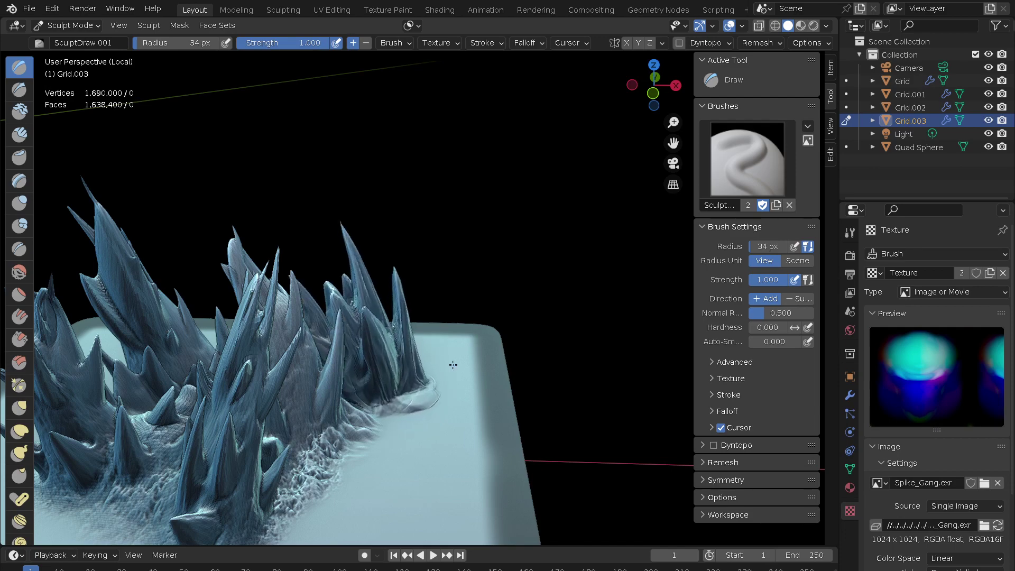
{"action": "mouse_move", "coordinate": [544, 344]}
{"action": "middle_mouse_down"}
{"action": "mouse_move", "coordinate": [499, 439]}
{"action": "mouse_move", "coordinate": [202, 358]}
{"action": "mouse_move", "coordinate": [278, 372]}
{"action": "middle_mouse_up"}
{"action": "key", "text": "KP_Decimal"}
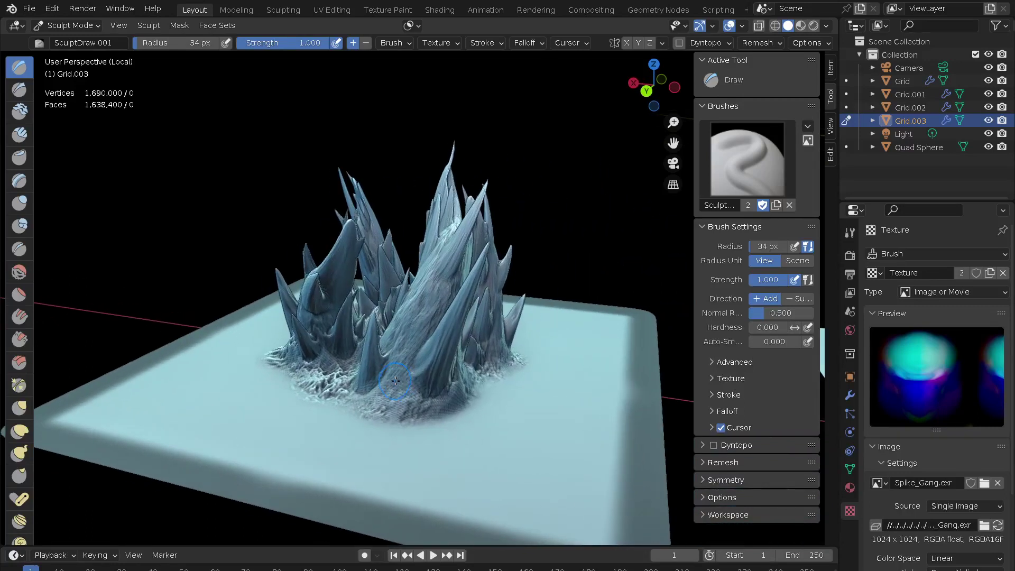
{"action": "key", "text": "n"}
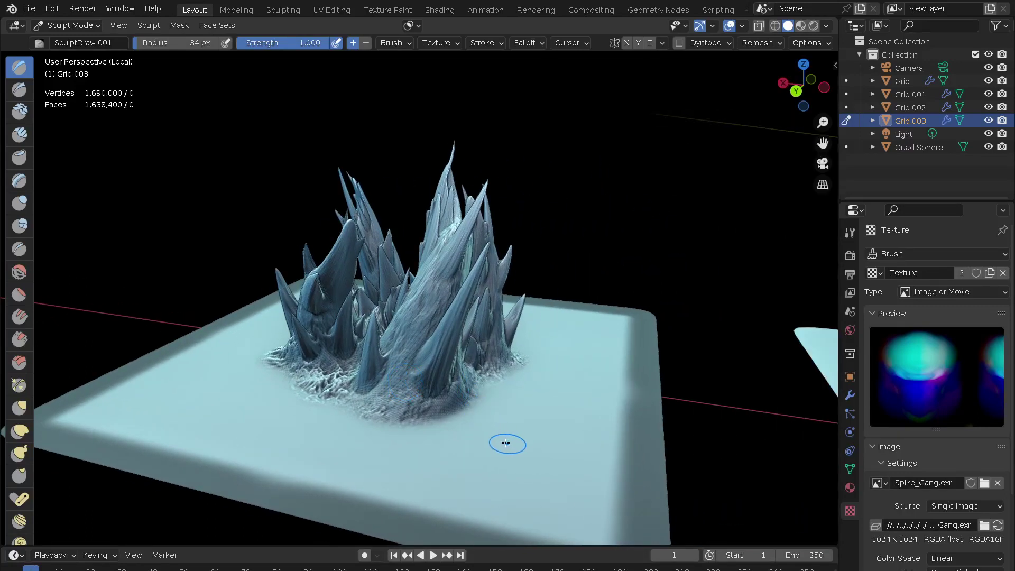
{"action": "scroll", "coordinate": [498, 423], "scroll_direction": "up", "scroll_amount": 2}
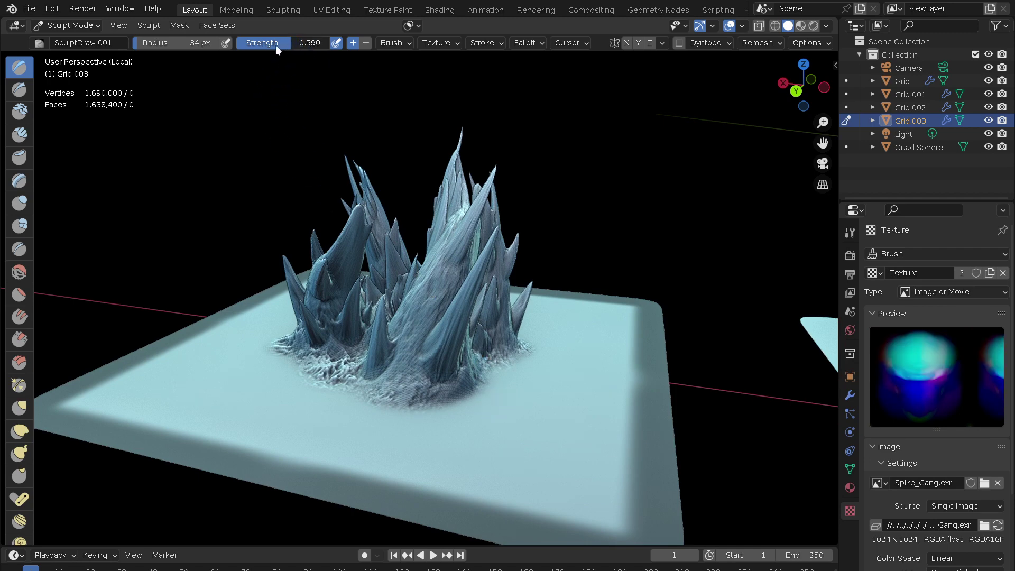
- Stamp a spiky mound in front of the main cluster, then undo it
{"action": "left_click_drag", "start_coordinate": [560, 362], "coordinate": [569, 351]}
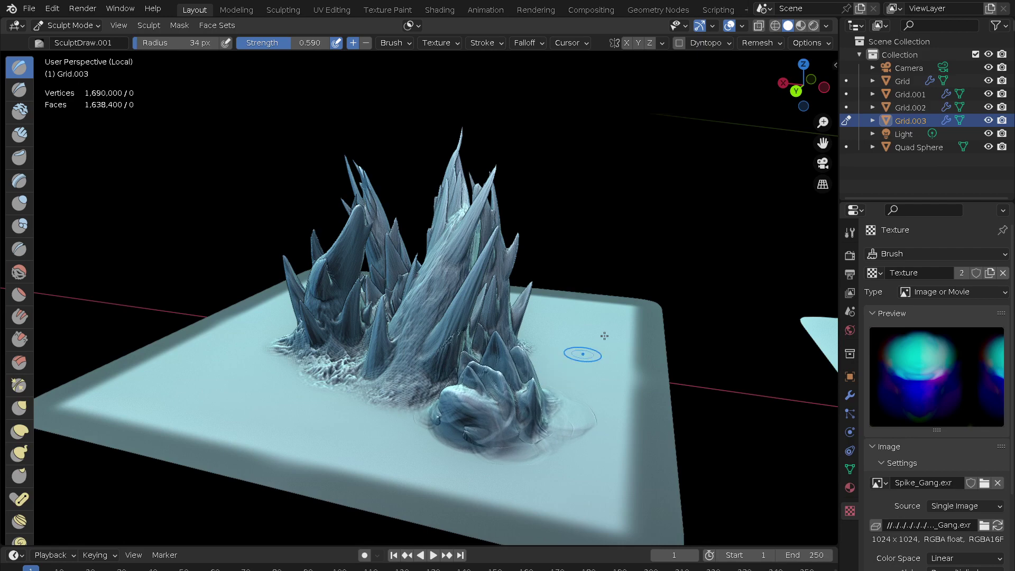
{"action": "middle_click_drag", "start_coordinate": [597, 344], "coordinate": [410, 345]}
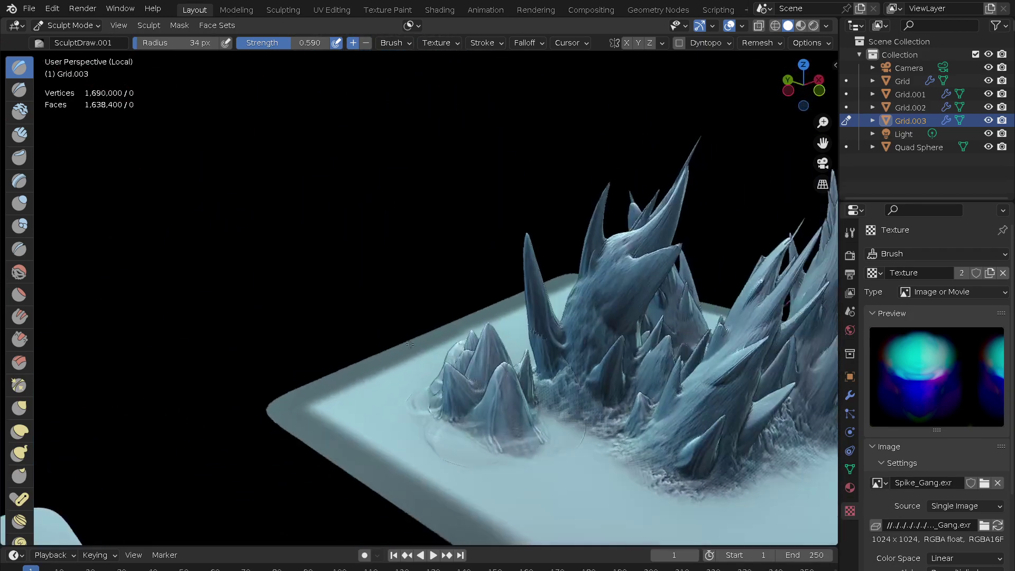
{"action": "key", "text": "ctrl+z"}
{"action": "scroll", "coordinate": [555, 423], "scroll_direction": "up", "scroll_amount": 1}
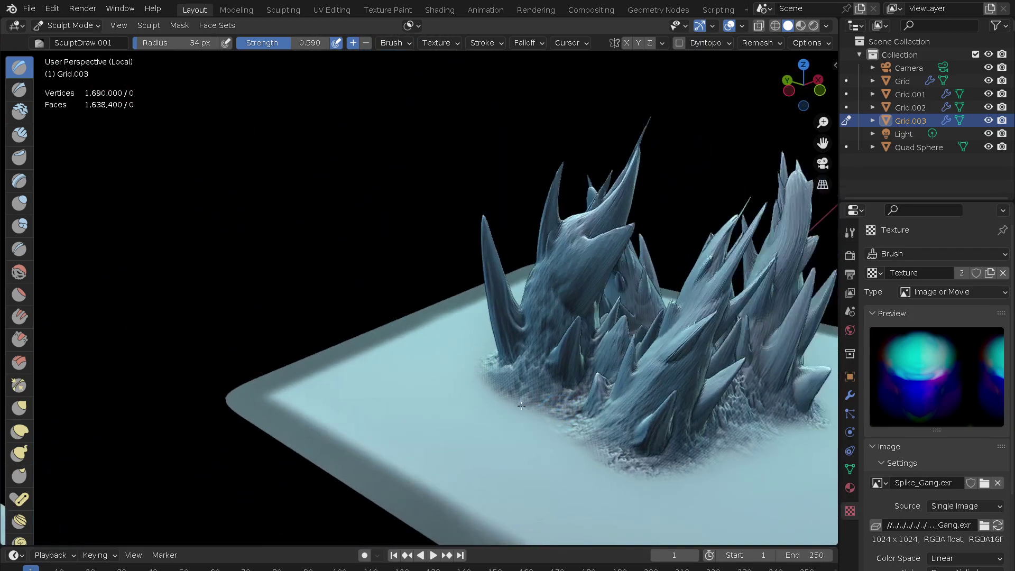
{"action": "scroll", "coordinate": [449, 402], "scroll_direction": "up", "scroll_amount": 1}
{"action": "scroll", "coordinate": [344, 379], "scroll_direction": "up", "scroll_amount": 2}
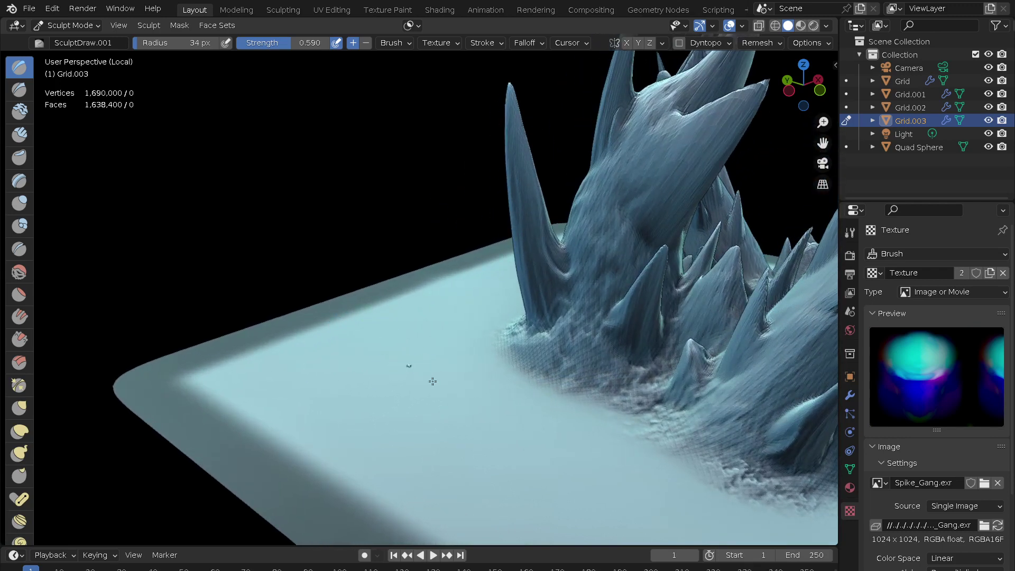
- Grow a small spike cluster beside the main clump and orbit to inspect it
{"action": "left_click_drag", "start_coordinate": [422, 377], "coordinate": [525, 419]}
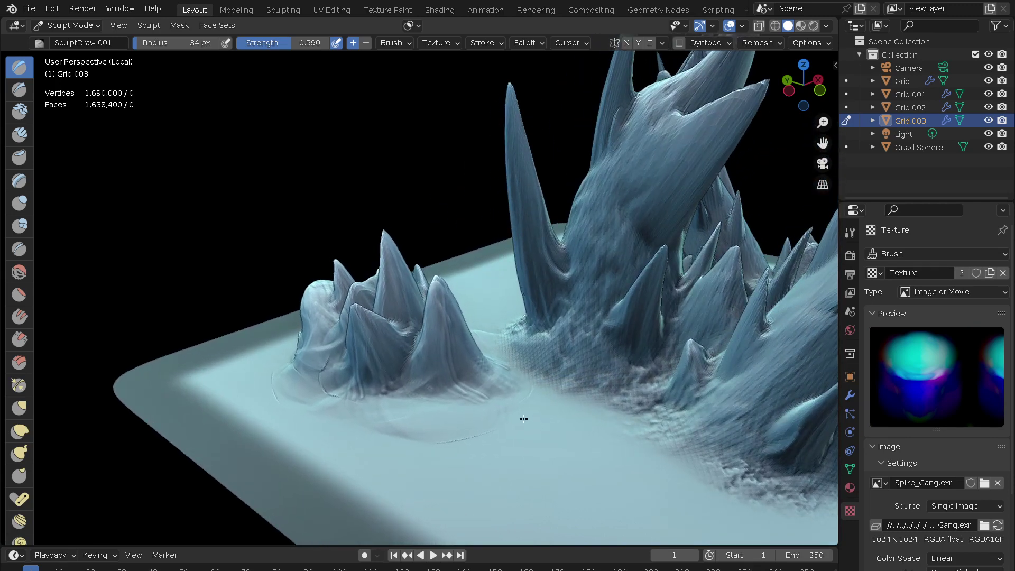
{"action": "mouse_move", "coordinate": [524, 419]}
{"action": "left_mouse_down"}
{"action": "mouse_move", "coordinate": [509, 421]}
{"action": "mouse_move", "coordinate": [471, 471]}
{"action": "left_mouse_up"}
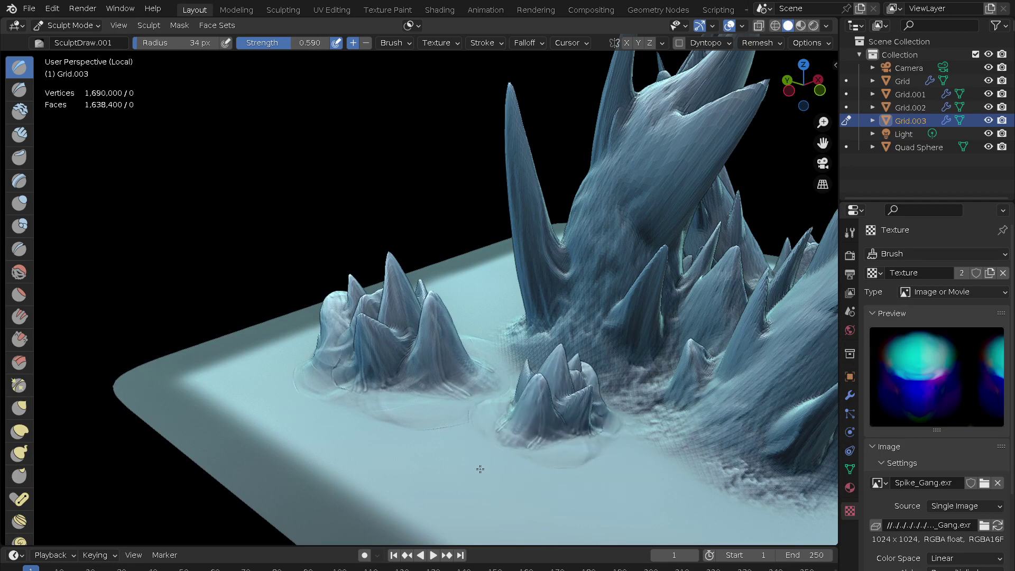
{"action": "middle_click_drag", "start_coordinate": [470, 471], "coordinate": [597, 350]}
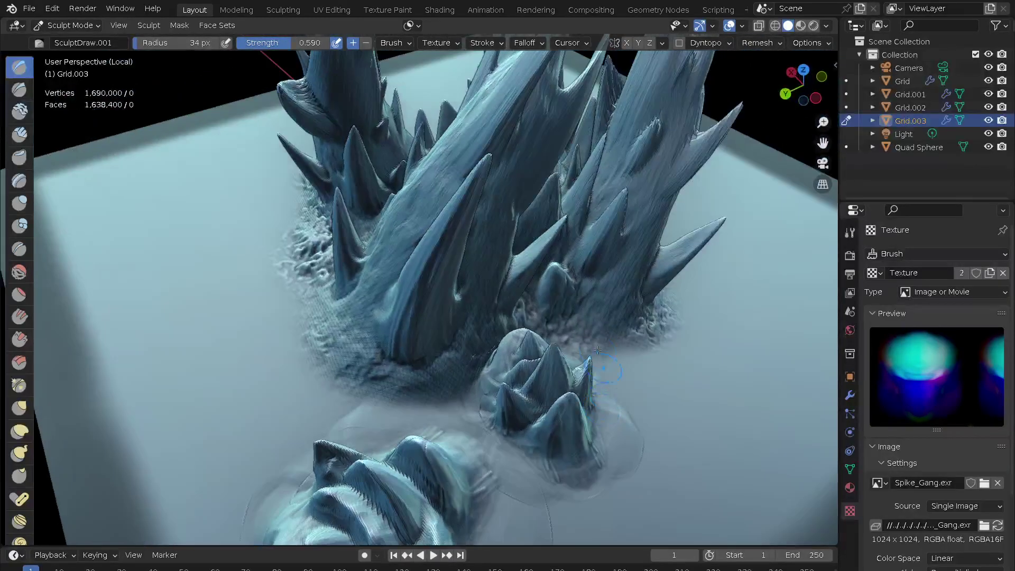
{"action": "scroll", "coordinate": [598, 350], "scroll_direction": "down", "scroll_amount": 3}
{"action": "middle_click_drag", "start_coordinate": [598, 350], "coordinate": [621, 387]}
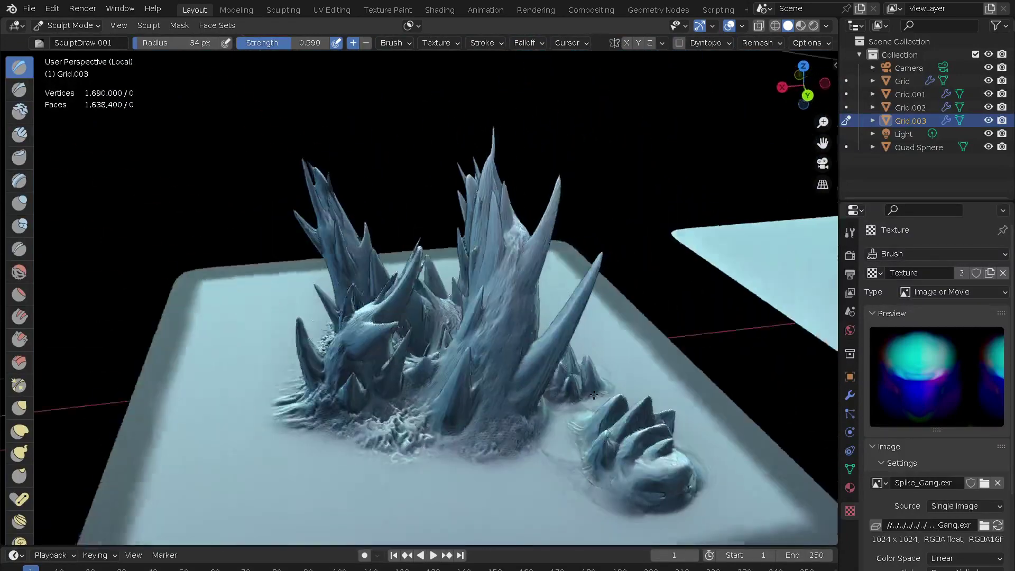
{"action": "scroll", "coordinate": [599, 410], "scroll_direction": "up", "scroll_amount": 5}
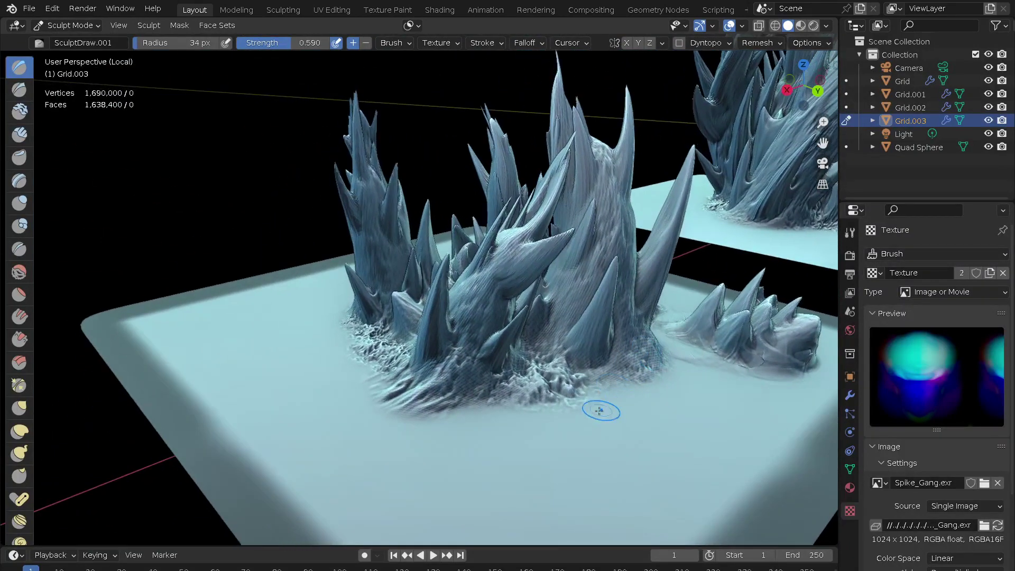
- Undo a foreground cluster, raise strength to 0.792, and grow a cluster on the tile's left
{"action": "left_click_drag", "start_coordinate": [618, 427], "coordinate": [654, 336]}
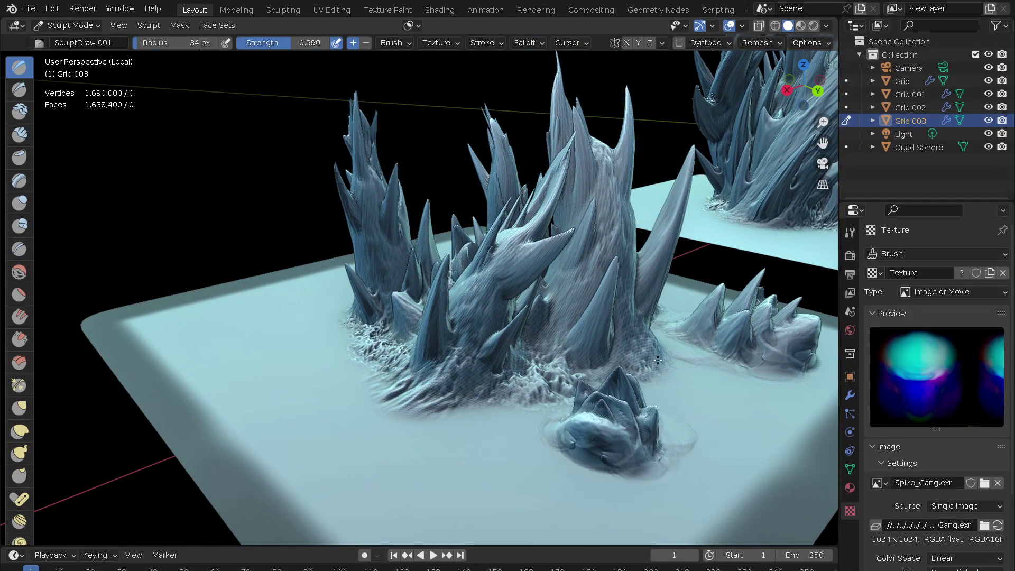
{"action": "key", "text": "ctrl+z"}
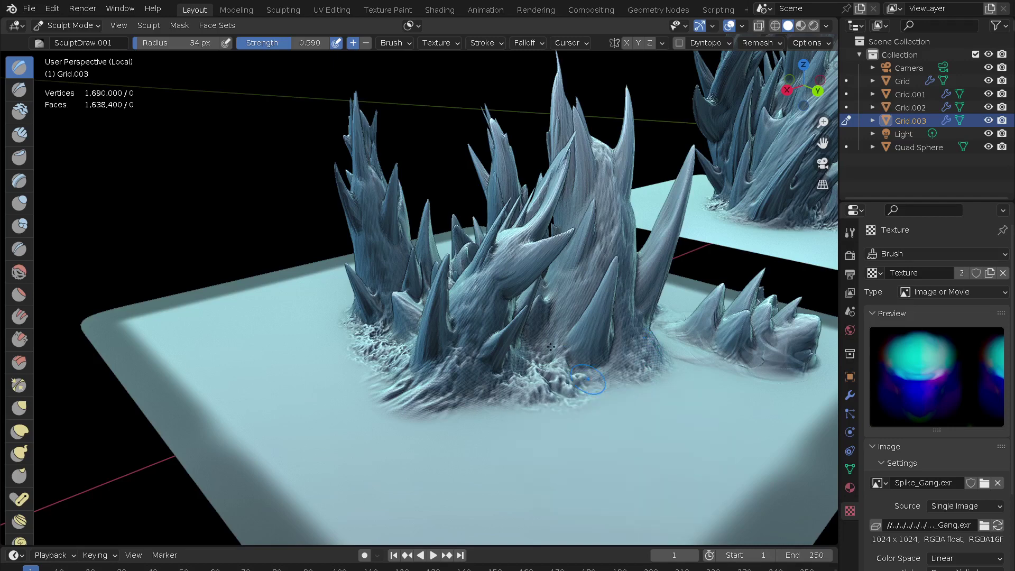
{"action": "left_click_drag", "start_coordinate": [283, 45], "coordinate": [301, 44]}
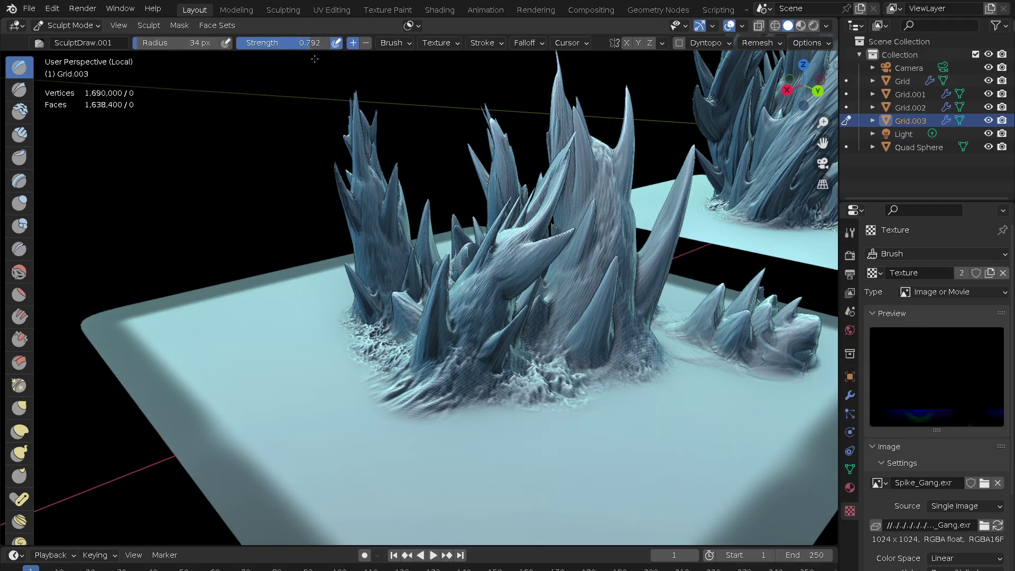
{"action": "mouse_move", "coordinate": [296, 336]}
{"action": "left_mouse_down"}
{"action": "mouse_move", "coordinate": [346, 394]}
{"action": "mouse_move", "coordinate": [337, 376]}
{"action": "mouse_move", "coordinate": [341, 386]}
{"action": "left_mouse_up"}
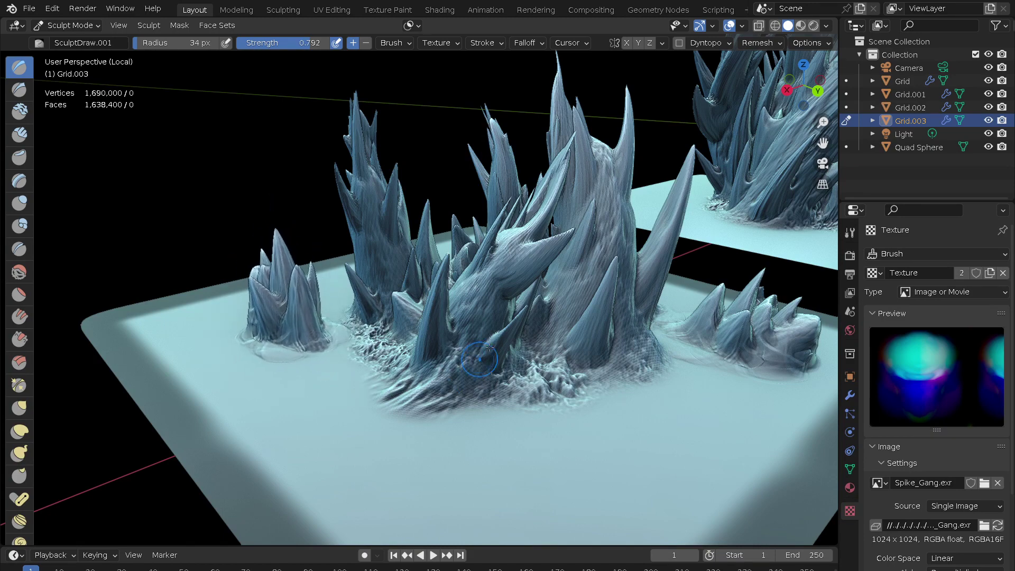
{"action": "scroll", "coordinate": [485, 352], "scroll_direction": "down", "scroll_amount": 4}
{"action": "mouse_move", "coordinate": [485, 352]}
{"action": "middle_mouse_down"}
{"action": "mouse_move", "coordinate": [615, 416]}
{"action": "mouse_move", "coordinate": [526, 370]}
{"action": "mouse_move", "coordinate": [509, 441]}
{"action": "mouse_move", "coordinate": [565, 406]}
{"action": "middle_mouse_up"}
{"action": "scroll", "coordinate": [555, 413], "scroll_direction": "up", "scroll_amount": 2}
{"action": "scroll", "coordinate": [565, 328], "scroll_direction": "up", "scroll_amount": 1}
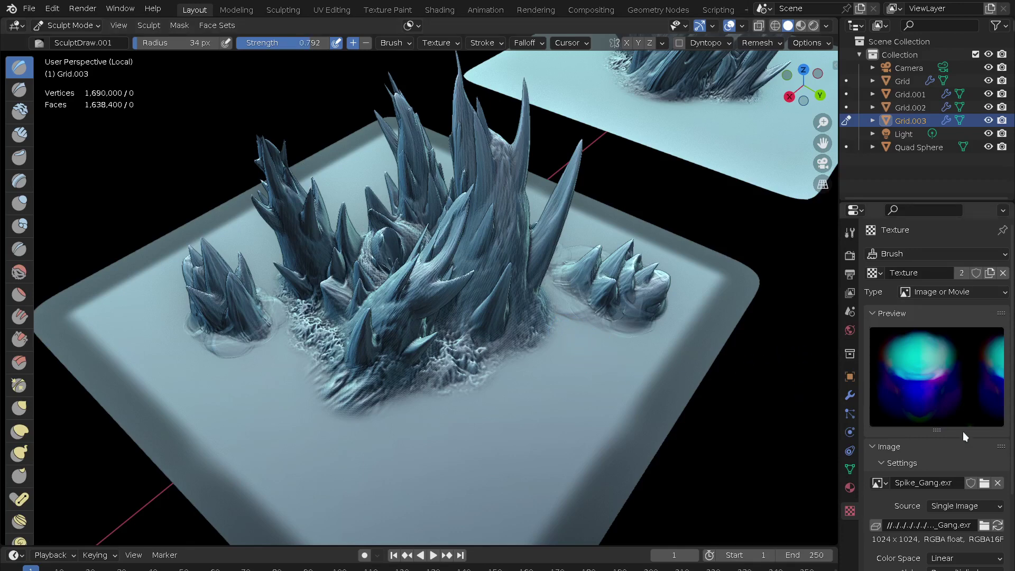
{"action": "scroll", "coordinate": [899, 467], "scroll_direction": "down", "scroll_amount": 2}
{"action": "scroll", "coordinate": [916, 371], "scroll_direction": "down", "scroll_amount": 3}
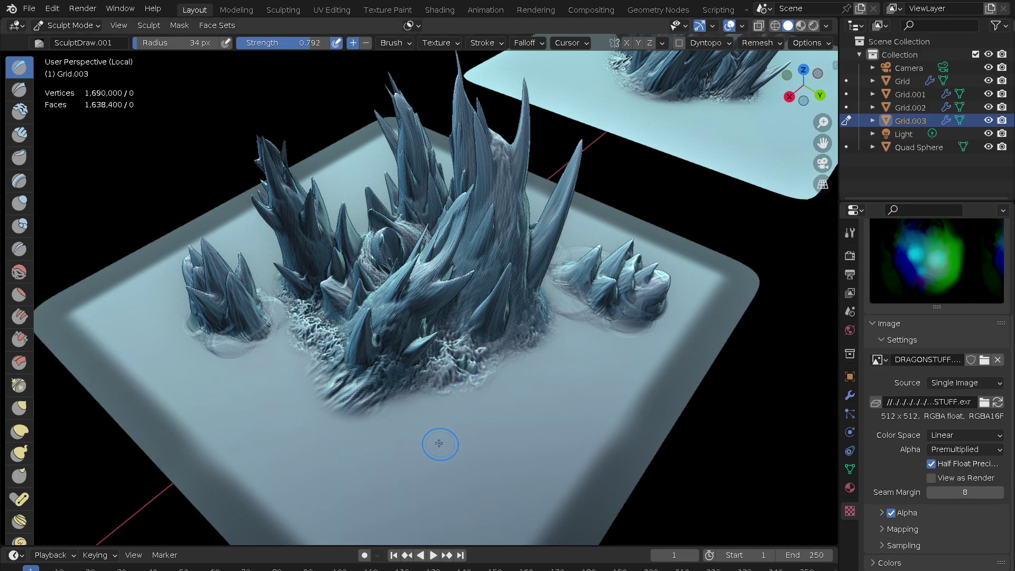
- Stamp new-texture spike mounds on the front lump, flat foreground, and right side of Grid.003
{"action": "mouse_move", "coordinate": [470, 414]}
{"action": "left_mouse_down"}
{"action": "mouse_move", "coordinate": [504, 388]}
{"action": "mouse_move", "coordinate": [497, 394]}
{"action": "left_mouse_up"}
{"action": "mouse_move", "coordinate": [497, 394]}
{"action": "middle_mouse_down"}
{"action": "mouse_move", "coordinate": [600, 389]}
{"action": "mouse_move", "coordinate": [323, 382]}
{"action": "mouse_move", "coordinate": [524, 452]}
{"action": "middle_mouse_up"}
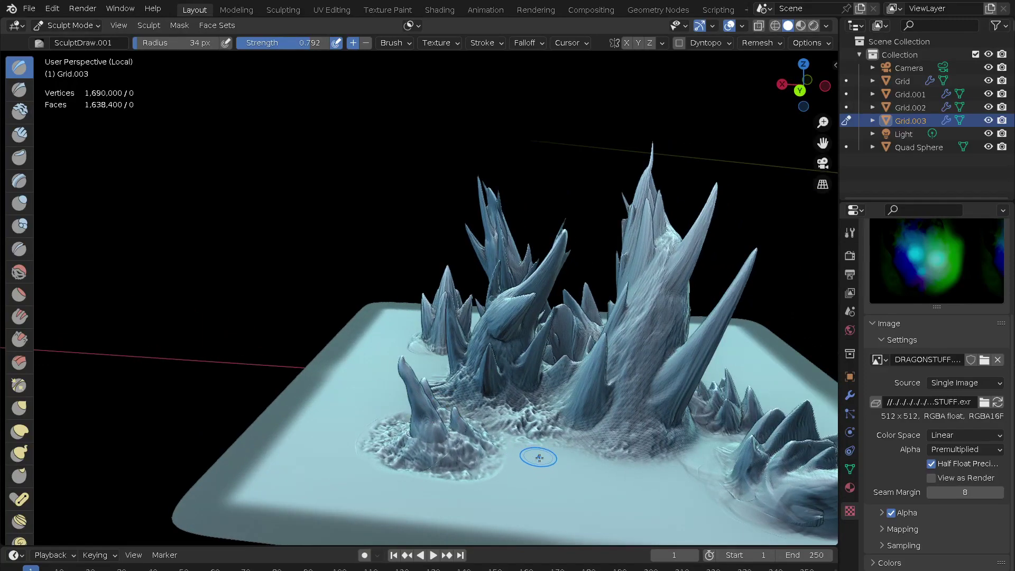
{"action": "left_click_drag", "start_coordinate": [543, 482], "coordinate": [538, 519]}
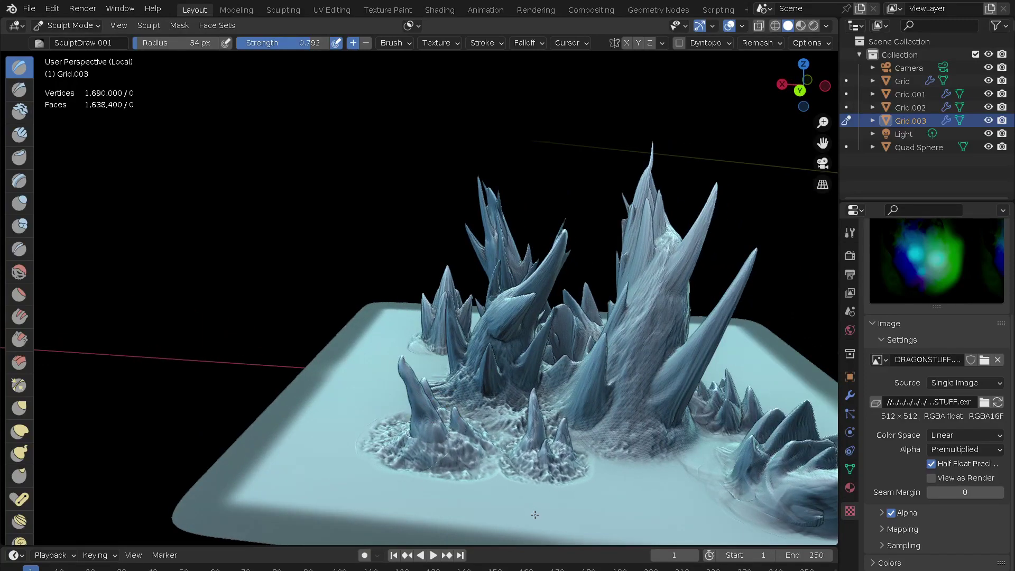
{"action": "mouse_move", "coordinate": [538, 519]}
{"action": "middle_mouse_down"}
{"action": "mouse_move", "coordinate": [535, 474]}
{"action": "mouse_move", "coordinate": [584, 406]}
{"action": "mouse_move", "coordinate": [564, 423]}
{"action": "middle_mouse_up"}
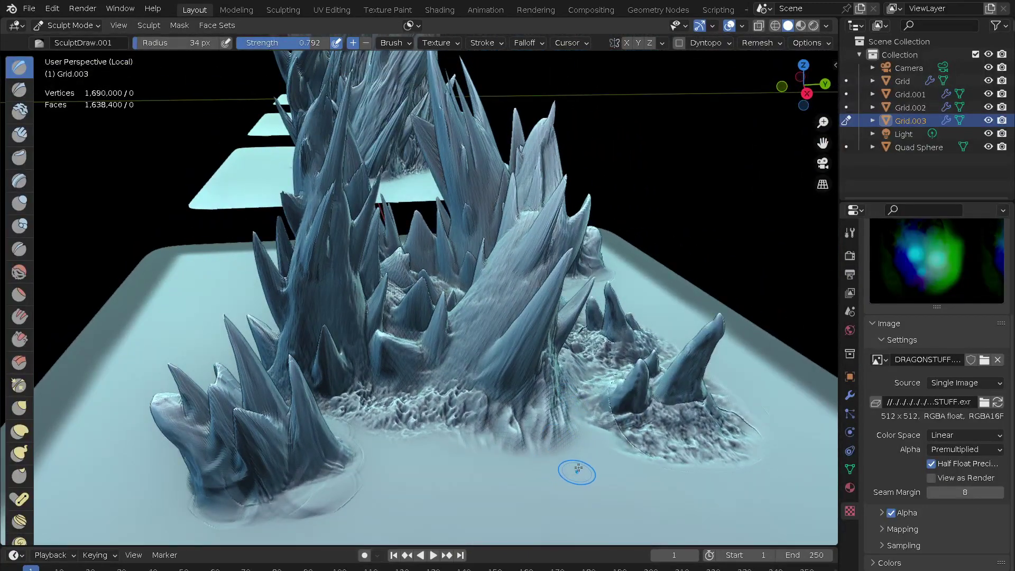
{"action": "mouse_move", "coordinate": [602, 448]}
{"action": "left_mouse_down"}
{"action": "mouse_move", "coordinate": [708, 498]}
{"action": "mouse_move", "coordinate": [679, 486]}
{"action": "left_mouse_up"}
{"action": "middle_click_drag", "start_coordinate": [662, 418], "coordinate": [661, 455]}
{"action": "scroll", "coordinate": [516, 407], "scroll_direction": "down", "scroll_amount": 3}
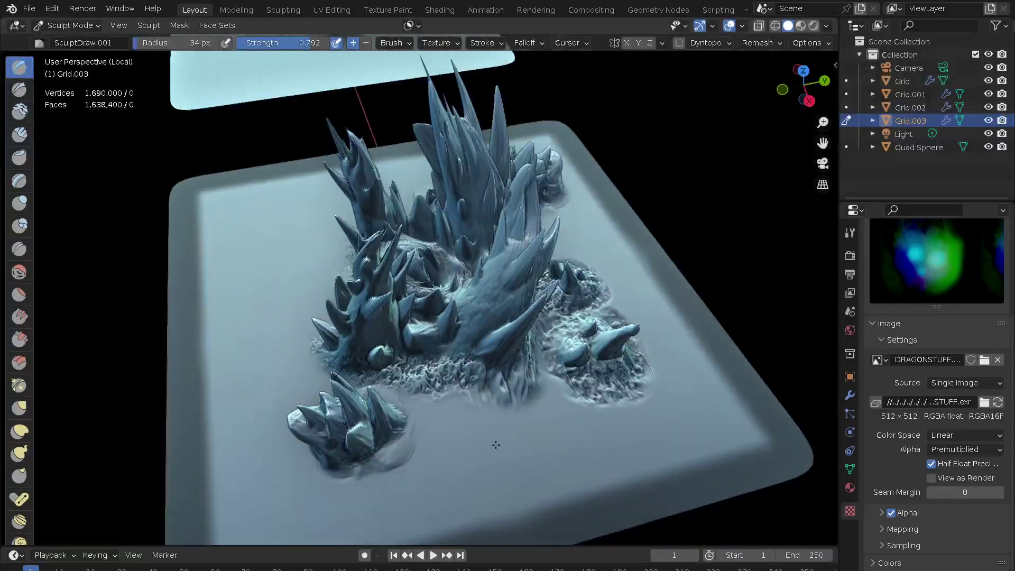
{"action": "left_click_drag", "start_coordinate": [525, 495], "coordinate": [551, 475]}
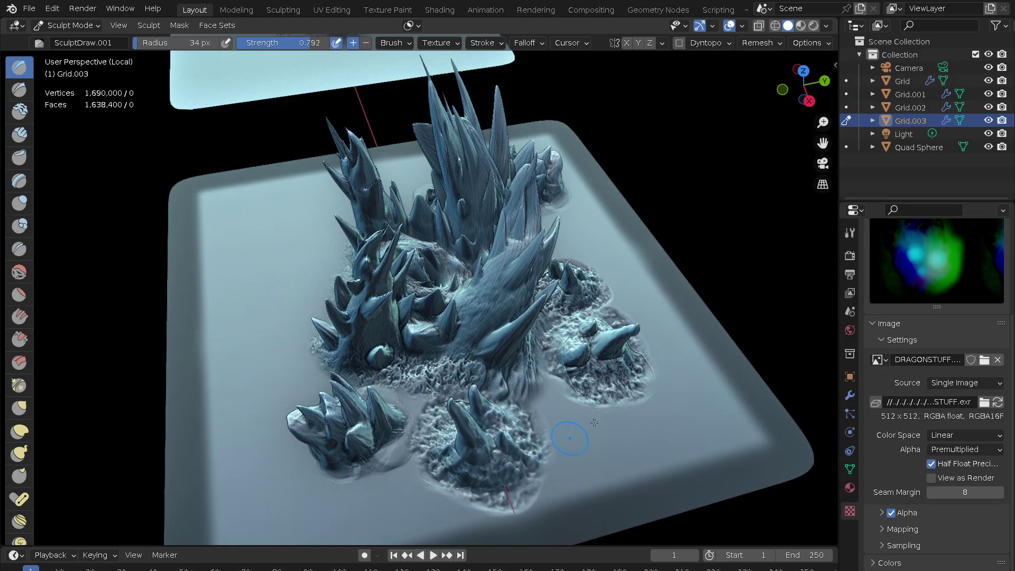
- Orbit around the sculpted tiles, then undo the two unwanted spike patches
{"action": "mouse_move", "coordinate": [579, 441]}
{"action": "middle_mouse_down"}
{"action": "mouse_move", "coordinate": [673, 363]}
{"action": "mouse_move", "coordinate": [707, 396]}
{"action": "middle_mouse_up"}
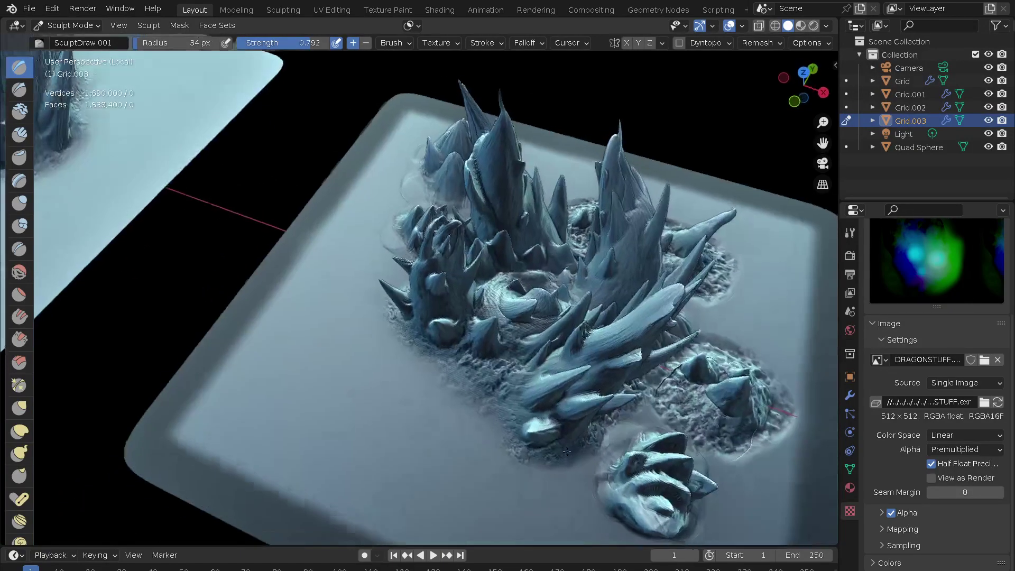
{"action": "middle_click_drag", "start_coordinate": [593, 374], "coordinate": [662, 376]}
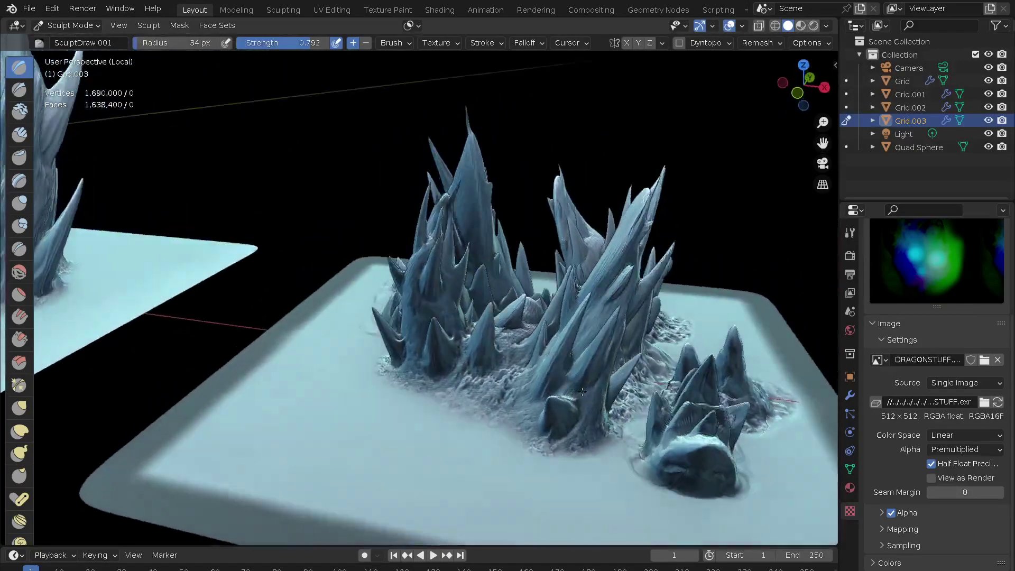
{"action": "scroll", "coordinate": [662, 376], "scroll_direction": "up", "scroll_amount": 4}
{"action": "scroll", "coordinate": [663, 376], "scroll_direction": "down", "scroll_amount": 5}
{"action": "mouse_move", "coordinate": [501, 385]}
{"action": "middle_mouse_down"}
{"action": "mouse_move", "coordinate": [523, 419]}
{"action": "mouse_move", "coordinate": [547, 355]}
{"action": "mouse_move", "coordinate": [546, 444]}
{"action": "mouse_move", "coordinate": [549, 396]}
{"action": "middle_mouse_up"}
{"action": "scroll", "coordinate": [505, 401], "scroll_direction": "up", "scroll_amount": 3}
{"action": "scroll", "coordinate": [522, 419], "scroll_direction": "up", "scroll_amount": 2}
{"action": "scroll", "coordinate": [523, 419], "scroll_direction": "down", "scroll_amount": 2}
{"action": "scroll", "coordinate": [547, 394], "scroll_direction": "down", "scroll_amount": 1}
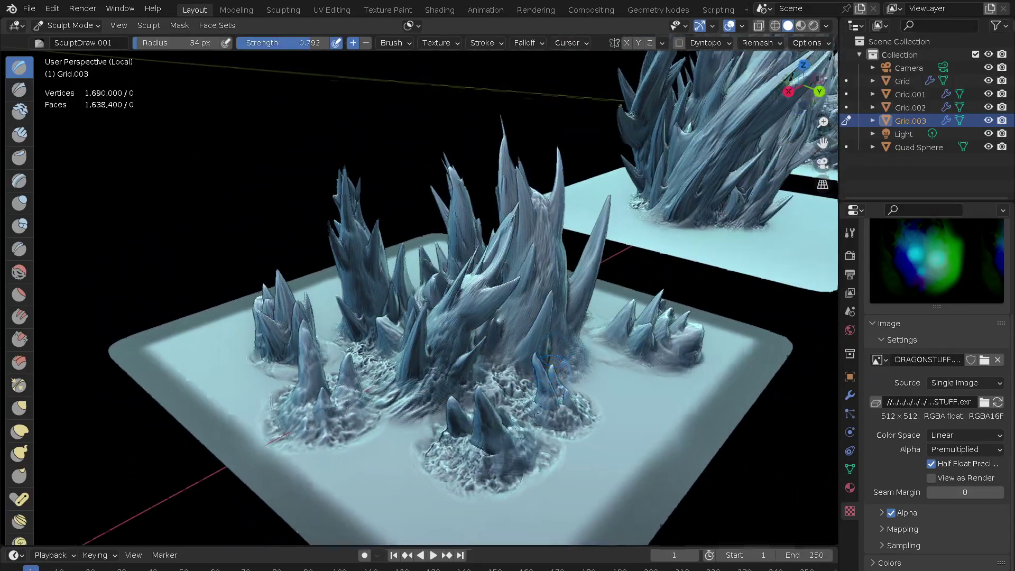
{"action": "scroll", "coordinate": [546, 394], "scroll_direction": "down", "scroll_amount": 2}
{"action": "scroll", "coordinate": [630, 396], "scroll_direction": "down", "scroll_amount": 1}
{"action": "middle_click_drag", "start_coordinate": [630, 396], "coordinate": [555, 417], "text": "shift"}
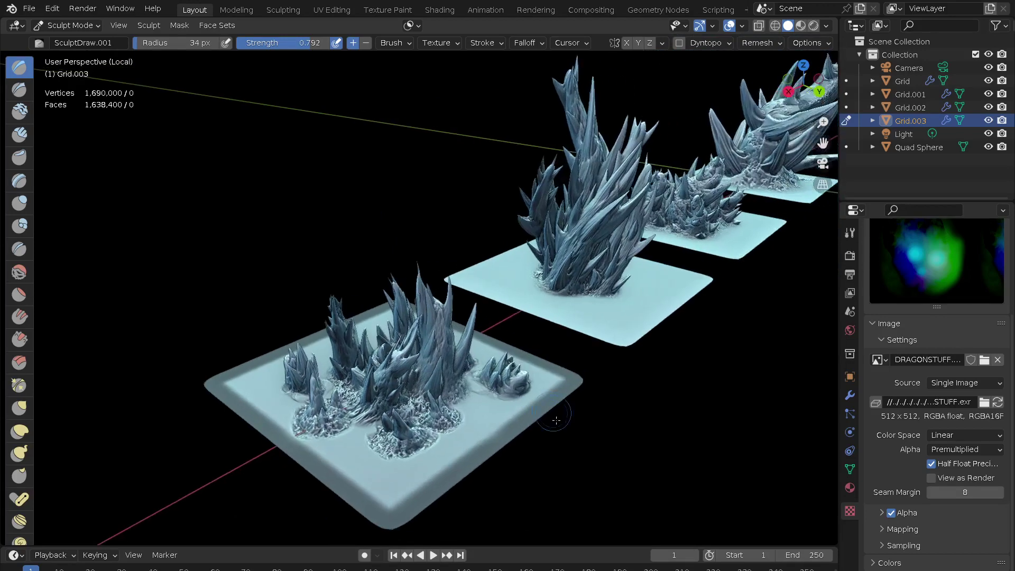
{"action": "key", "text": "ctrl+z"}
{"action": "key", "text": "ctrl+z"}
{"action": "key", "text": "ctrl+z"}
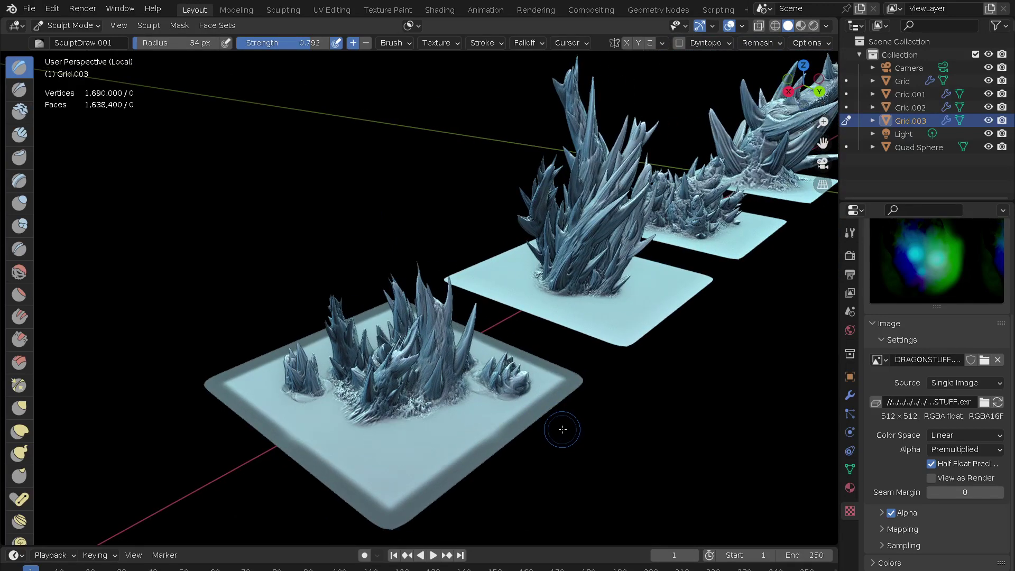
{"action": "key", "text": "ctrl+z"}
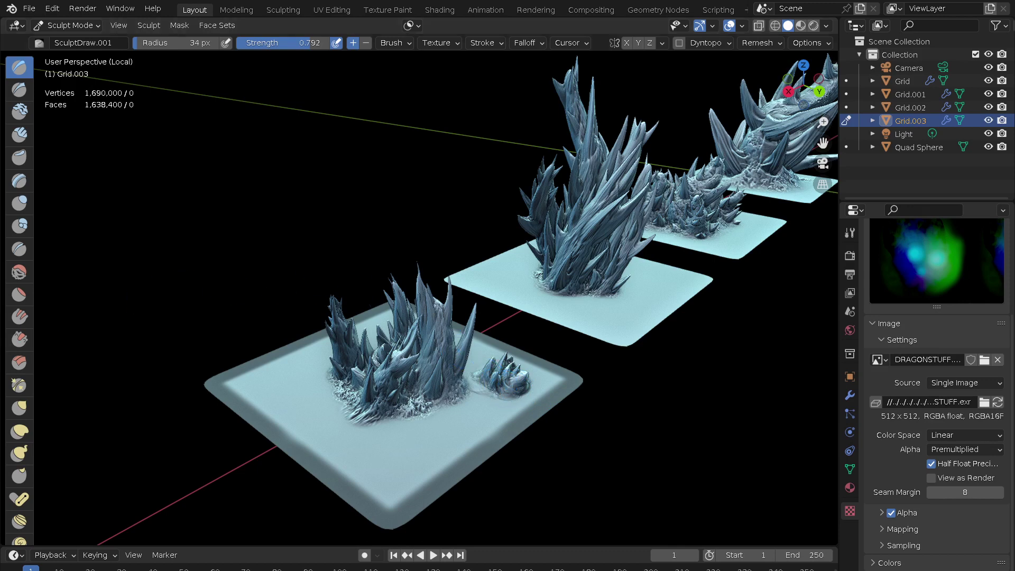
{"action": "mouse_move", "coordinate": [19, 492]}
{"action": "middle_mouse_down"}
{"action": "mouse_move", "coordinate": [55, 257]}
{"action": "mouse_move", "coordinate": [55, 105]}
{"action": "middle_mouse_up"}
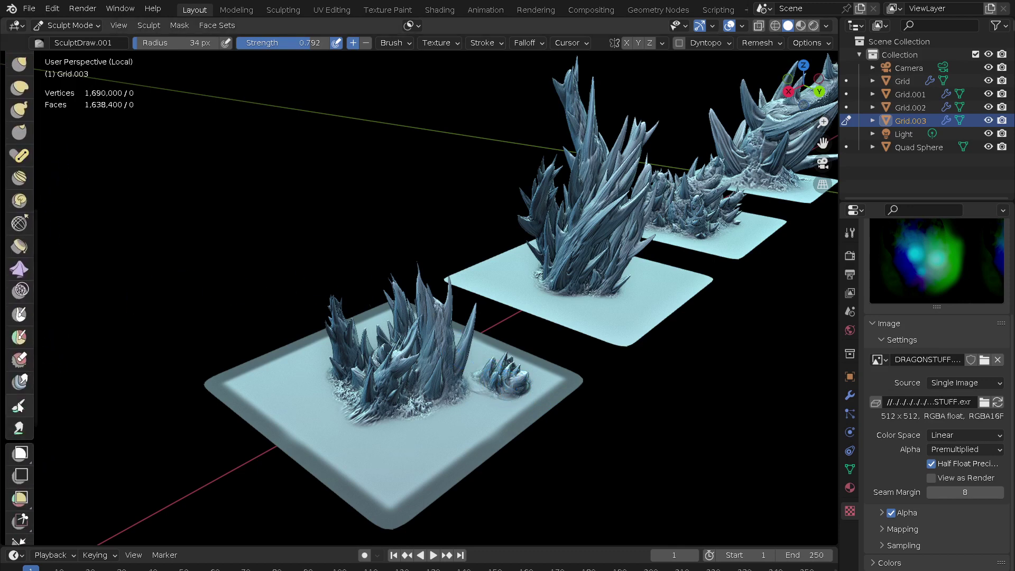
- Erase the blob and small cluster beside the clump with the Multires Displacement Eraser at 130 px
{"action": "left_click", "coordinate": [19, 359]}
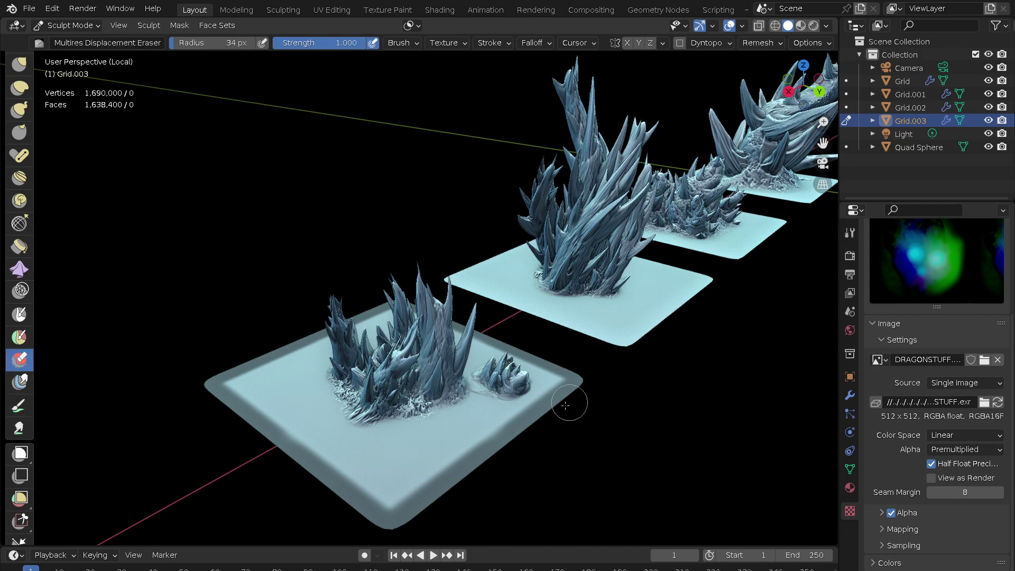
{"action": "scroll", "coordinate": [565, 405], "scroll_direction": "up", "scroll_amount": 2}
{"action": "scroll", "coordinate": [550, 322], "scroll_direction": "up", "scroll_amount": 3}
{"action": "mouse_move", "coordinate": [506, 364]}
{"action": "left_mouse_down"}
{"action": "mouse_move", "coordinate": [515, 386]}
{"action": "mouse_move", "coordinate": [485, 385]}
{"action": "mouse_move", "coordinate": [473, 410]}
{"action": "left_mouse_up"}
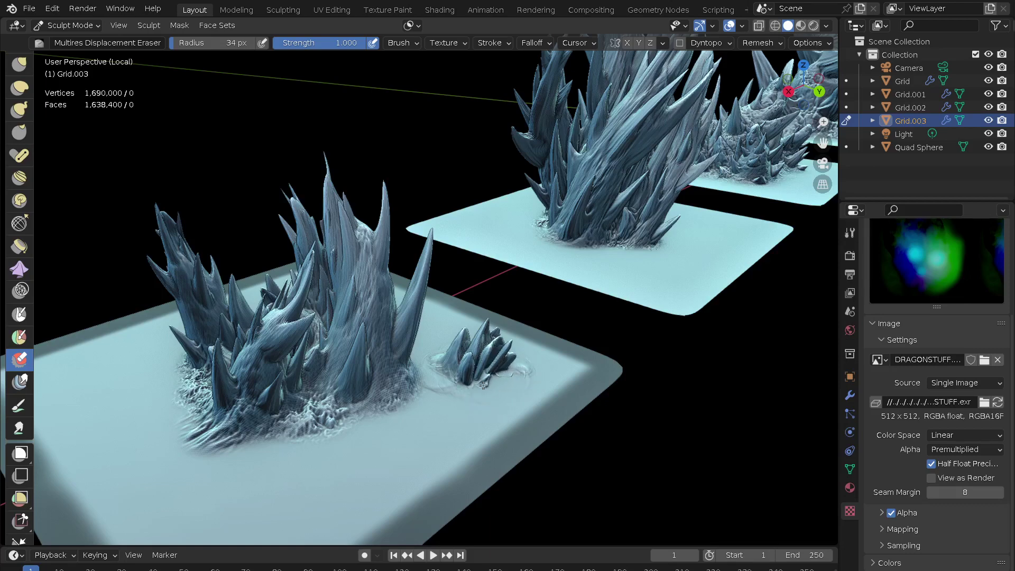
{"action": "key", "text": "f"}
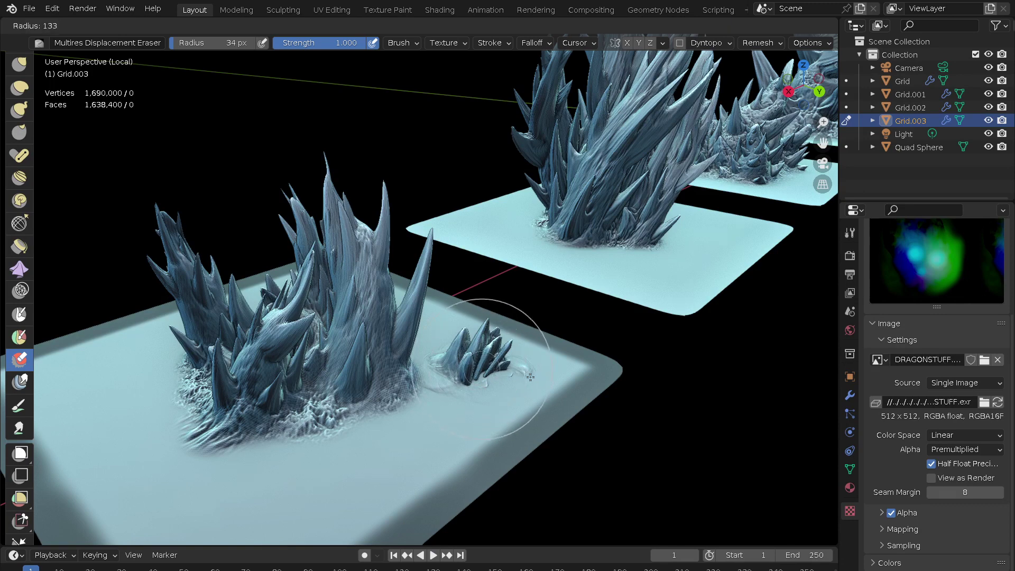
{"action": "left_click", "coordinate": [565, 391]}
{"action": "mouse_move", "coordinate": [476, 370]}
{"action": "left_mouse_down"}
{"action": "mouse_move", "coordinate": [486, 351]}
{"action": "mouse_move", "coordinate": [491, 375]}
{"action": "left_mouse_up"}
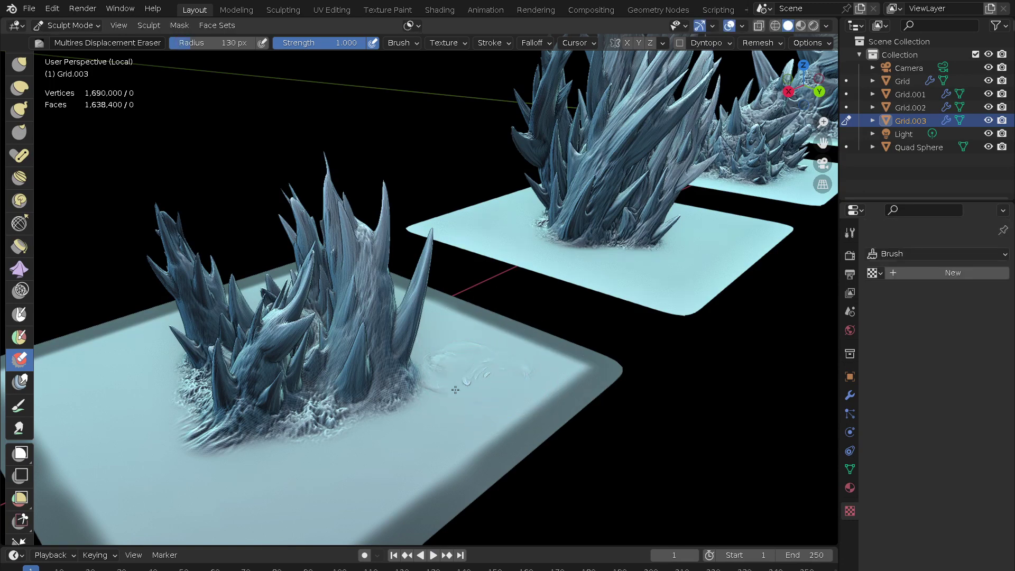
{"action": "middle_click_drag", "start_coordinate": [458, 384], "coordinate": [495, 405]}
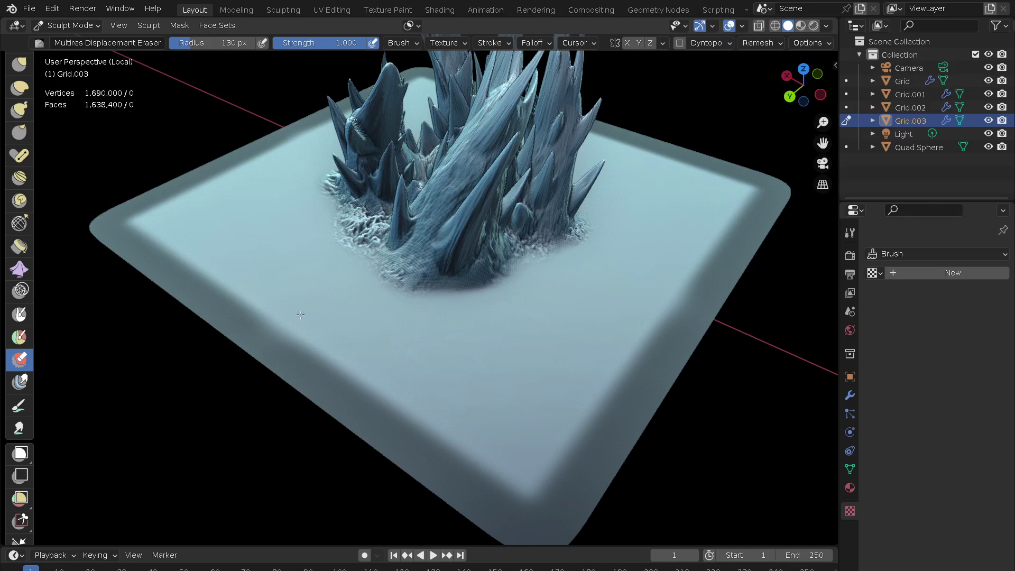
{"action": "mouse_move", "coordinate": [181, 343]}
{"action": "middle_mouse_down"}
{"action": "mouse_move", "coordinate": [487, 389]}
{"action": "mouse_move", "coordinate": [545, 341]}
{"action": "middle_mouse_up"}
{"action": "scroll", "coordinate": [545, 341], "scroll_direction": "up", "scroll_amount": 3}
{"action": "scroll", "coordinate": [368, 213], "scroll_direction": "up", "scroll_amount": 4}
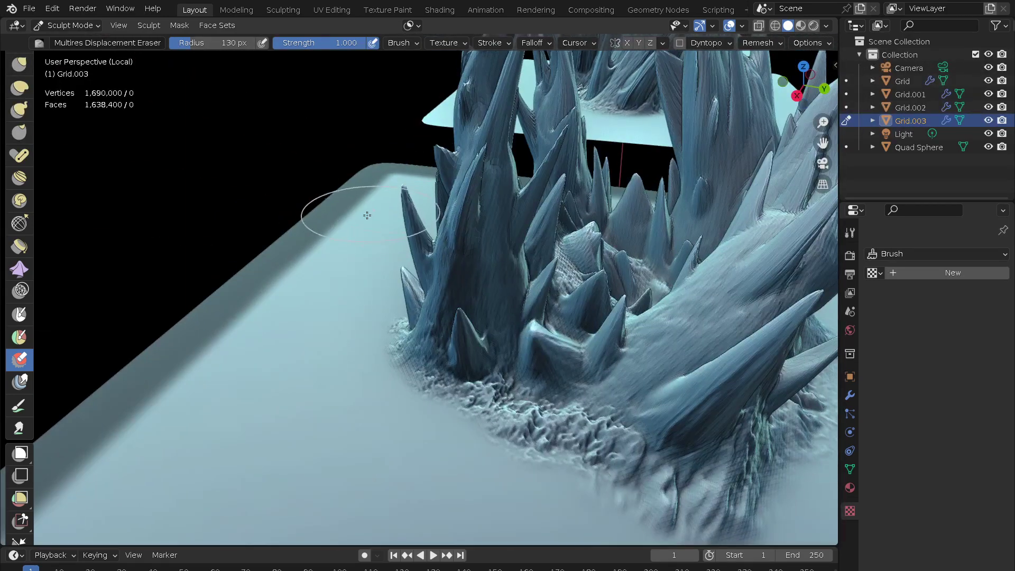
- Set the viewport focal length to 120 mm, hide the sidebar, and maximize the 3D view
{"action": "key", "text": "n"}
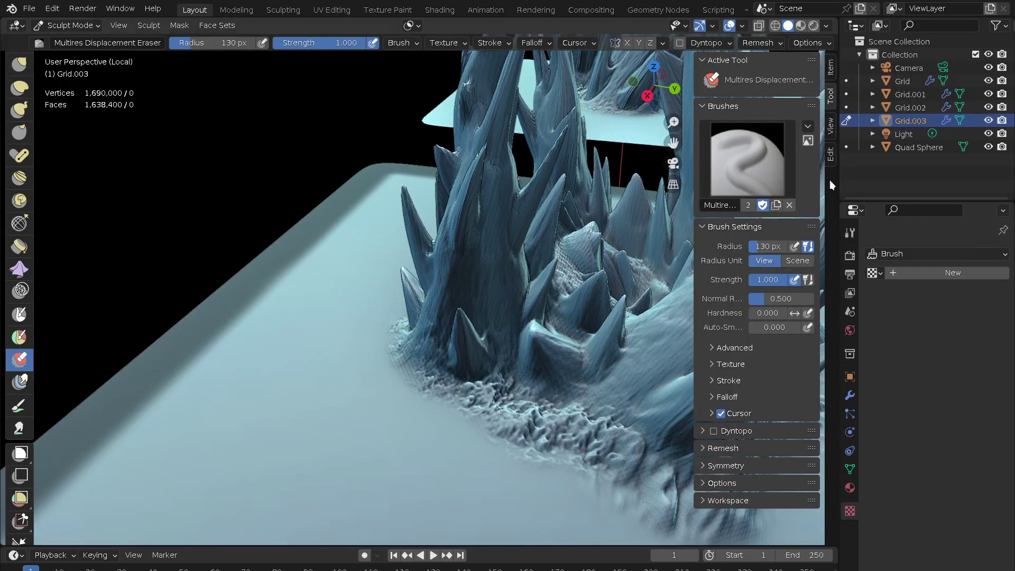
{"action": "left_click", "coordinate": [831, 128]}
{"action": "left_click", "coordinate": [788, 80]}
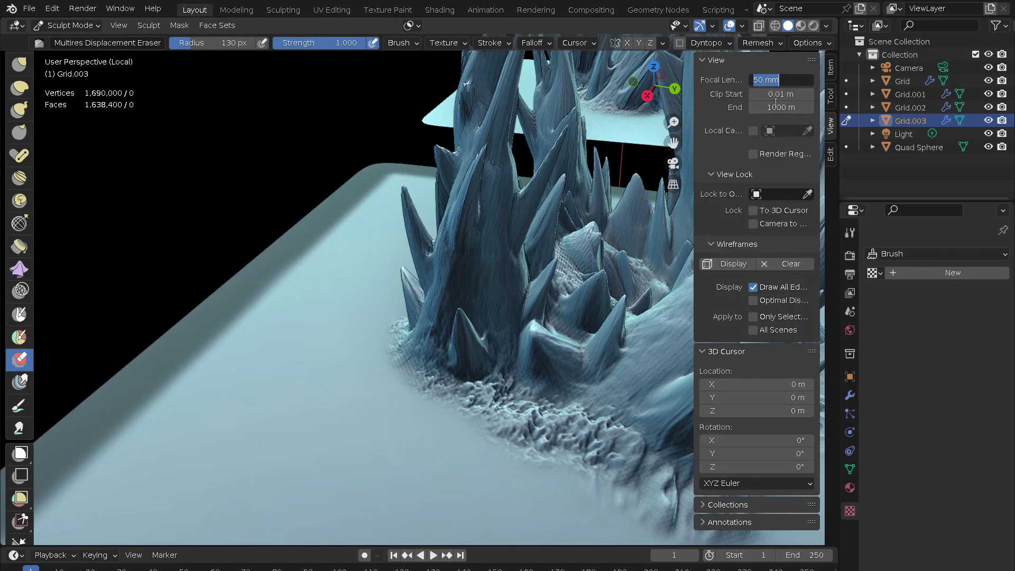
{"action": "key", "text": "Return"}
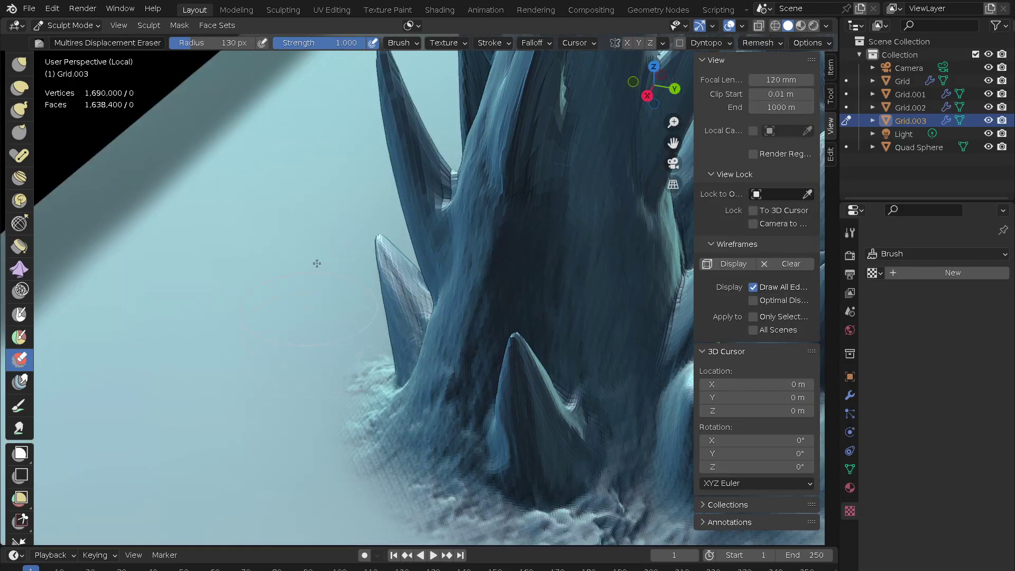
{"action": "scroll", "coordinate": [323, 317], "scroll_direction": "down", "scroll_amount": 3}
{"action": "scroll", "coordinate": [339, 407], "scroll_direction": "down", "scroll_amount": 2}
{"action": "key", "text": "n"}
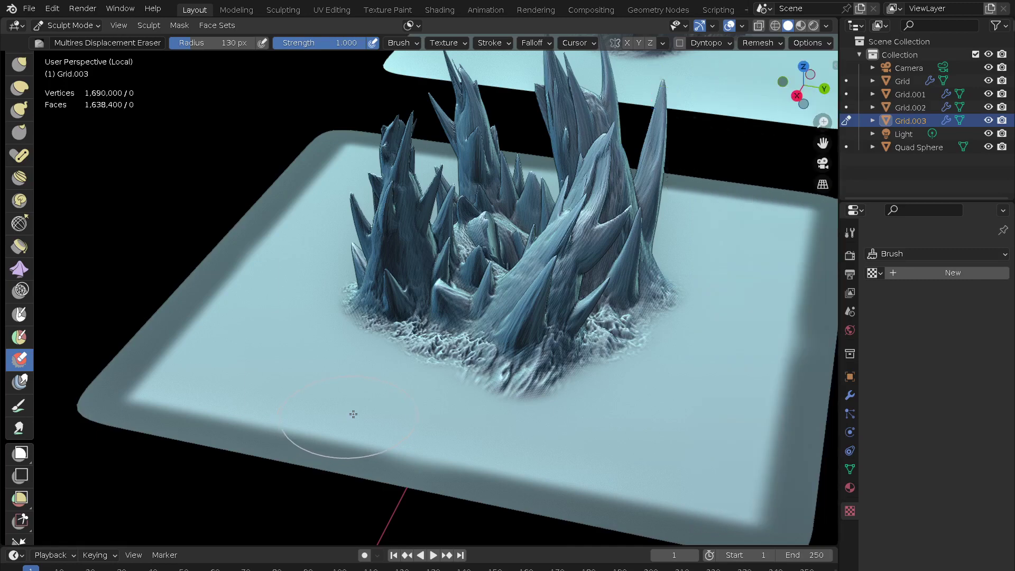
{"action": "key", "text": "ctrl+alt+space"}
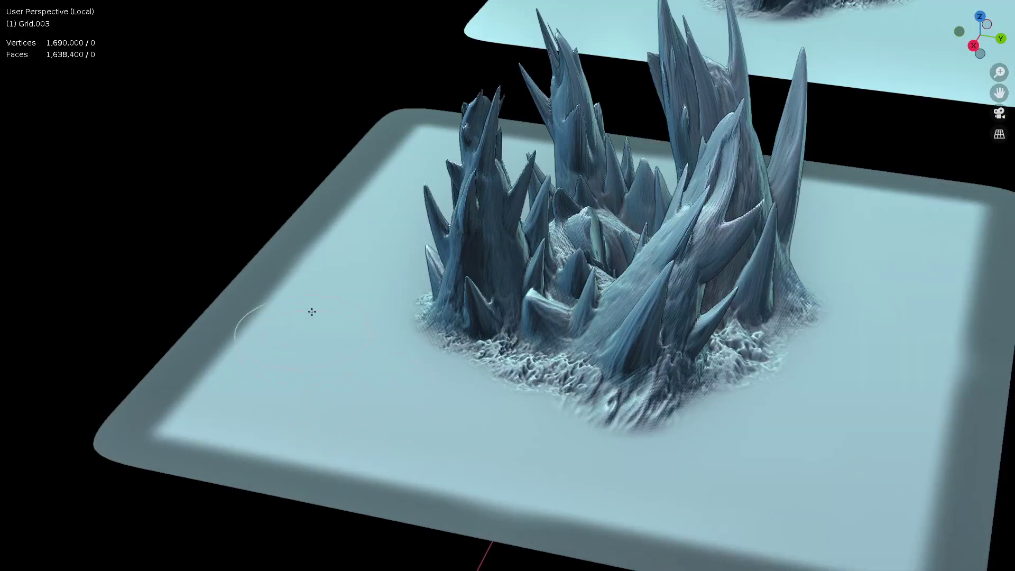
- Orbit, pan and zoom around the sculpted tiles to inspect them from several angles
{"action": "scroll", "coordinate": [312, 312], "scroll_direction": "down", "scroll_amount": 5}
{"action": "middle_click_drag", "start_coordinate": [328, 503], "coordinate": [555, 430]}
{"action": "scroll", "coordinate": [658, 411], "scroll_direction": "up", "scroll_amount": 4}
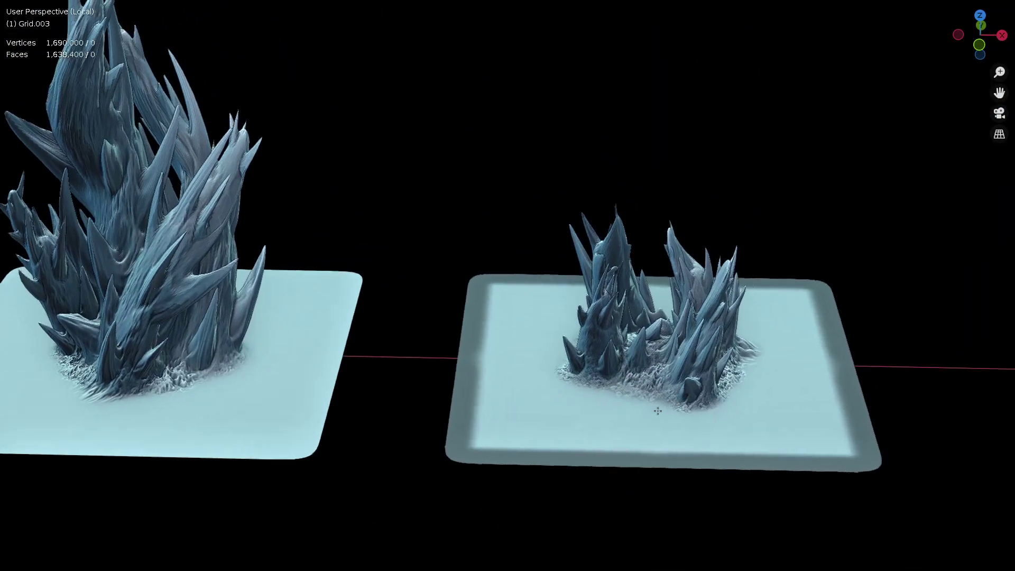
{"action": "middle_click_drag", "start_coordinate": [658, 411], "coordinate": [610, 346]}
{"action": "mouse_move", "coordinate": [658, 383]}
{"action": "middle_mouse_down"}
{"action": "mouse_move", "coordinate": [697, 332]}
{"action": "mouse_move", "coordinate": [736, 317]}
{"action": "mouse_move", "coordinate": [693, 393]}
{"action": "mouse_move", "coordinate": [649, 377]}
{"action": "middle_mouse_up"}
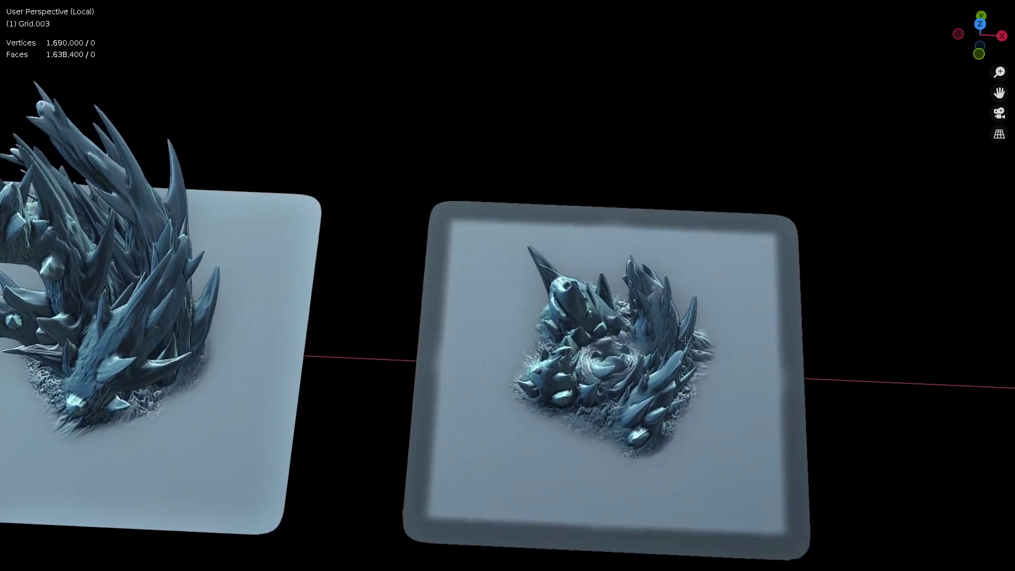
{"action": "scroll", "coordinate": [650, 377], "scroll_direction": "up", "scroll_amount": 1}
{"action": "scroll", "coordinate": [661, 360], "scroll_direction": "up", "scroll_amount": 2}
{"action": "scroll", "coordinate": [682, 317], "scroll_direction": "up", "scroll_amount": 2}
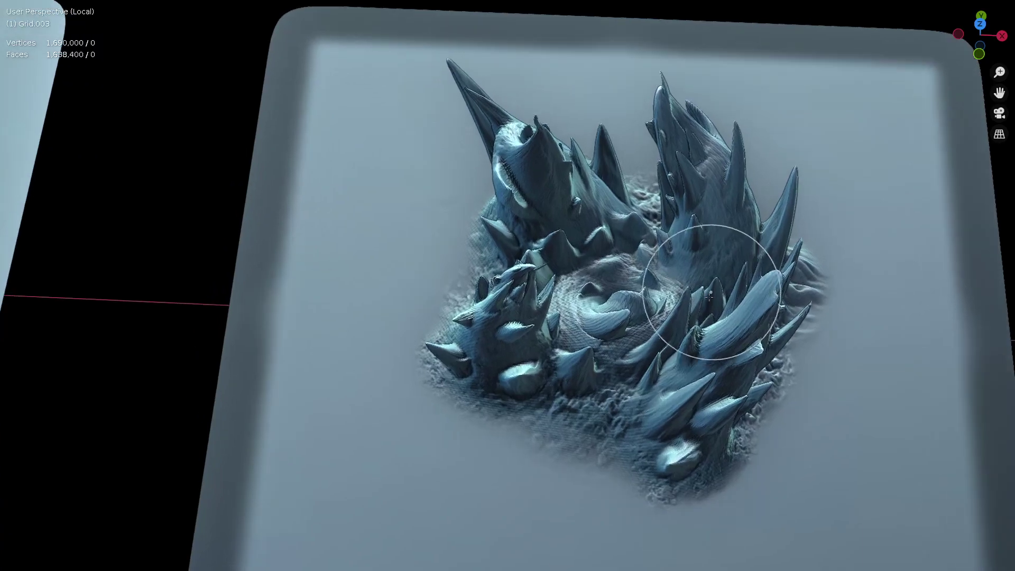
{"action": "mouse_move", "coordinate": [698, 330]}
{"action": "middle_mouse_down"}
{"action": "mouse_move", "coordinate": [567, 386]}
{"action": "mouse_move", "coordinate": [617, 385]}
{"action": "middle_mouse_up"}
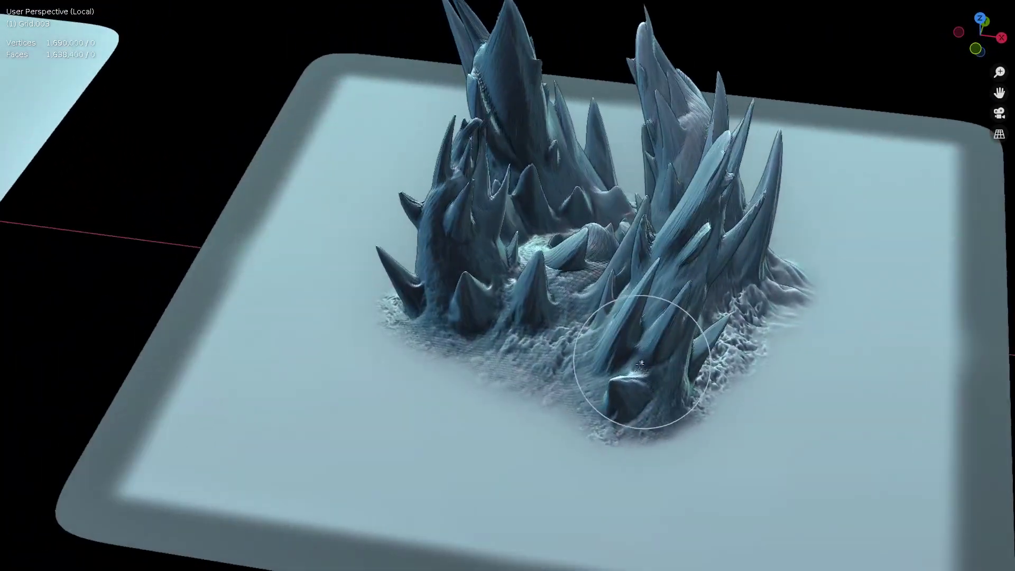
- Frame both tiles in top view, return Grid.003 to Object Mode, and restore the normal layout
{"action": "key", "text": "KP_7"}
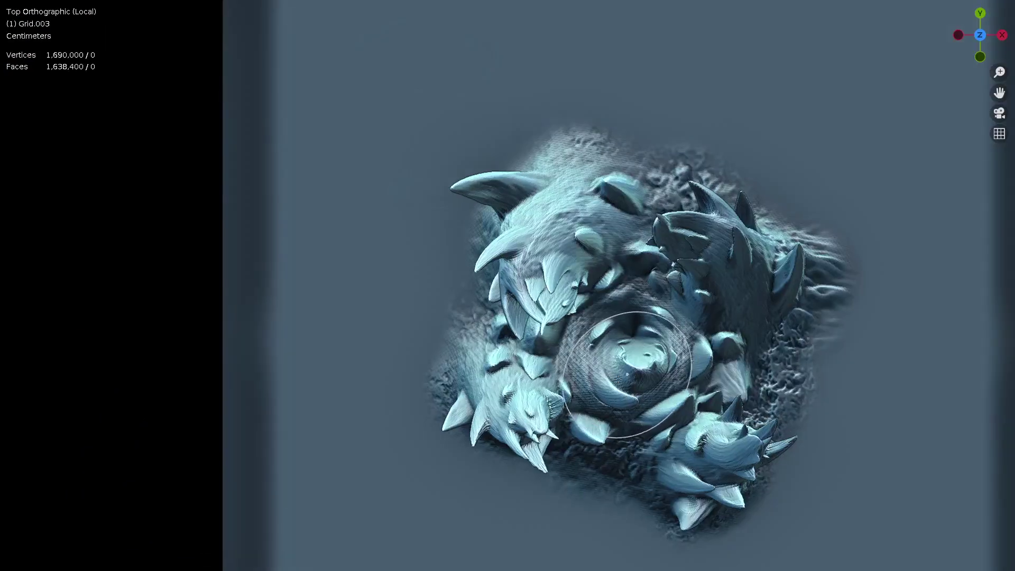
{"action": "scroll", "coordinate": [519, 222], "scroll_direction": "down", "scroll_amount": 5}
{"action": "middle_click_drag", "start_coordinate": [467, 412], "coordinate": [548, 383], "text": "shift"}
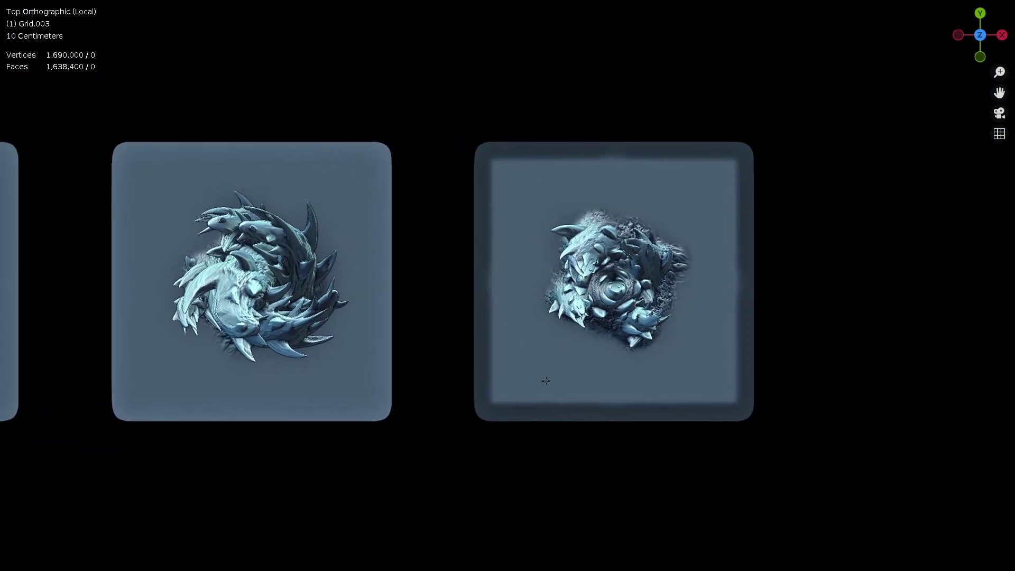
{"action": "key", "text": "ctrl+Tab"}
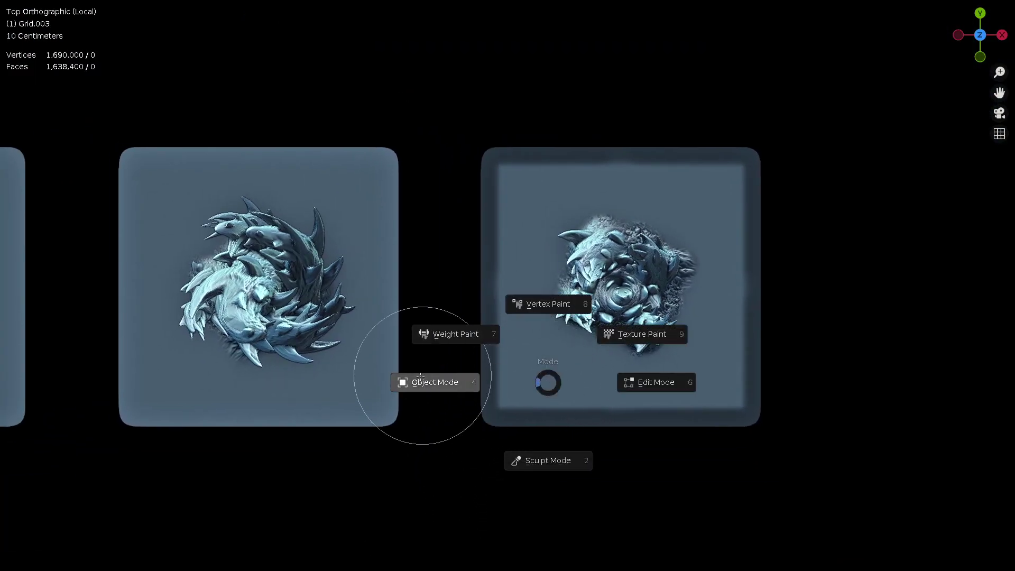
{"action": "left_click", "coordinate": [428, 445]}
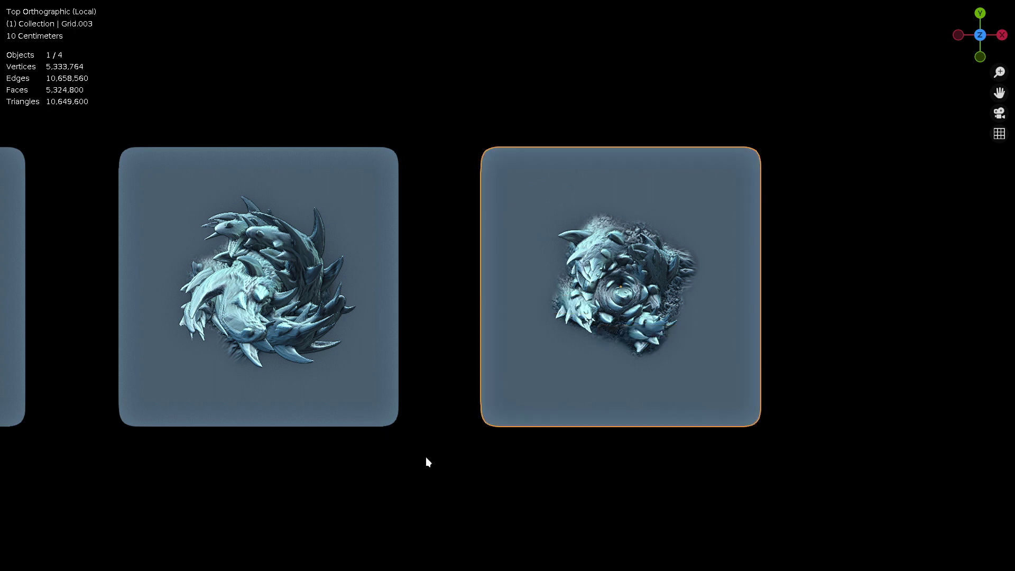
{"action": "key", "text": "ctrl+alt+space"}
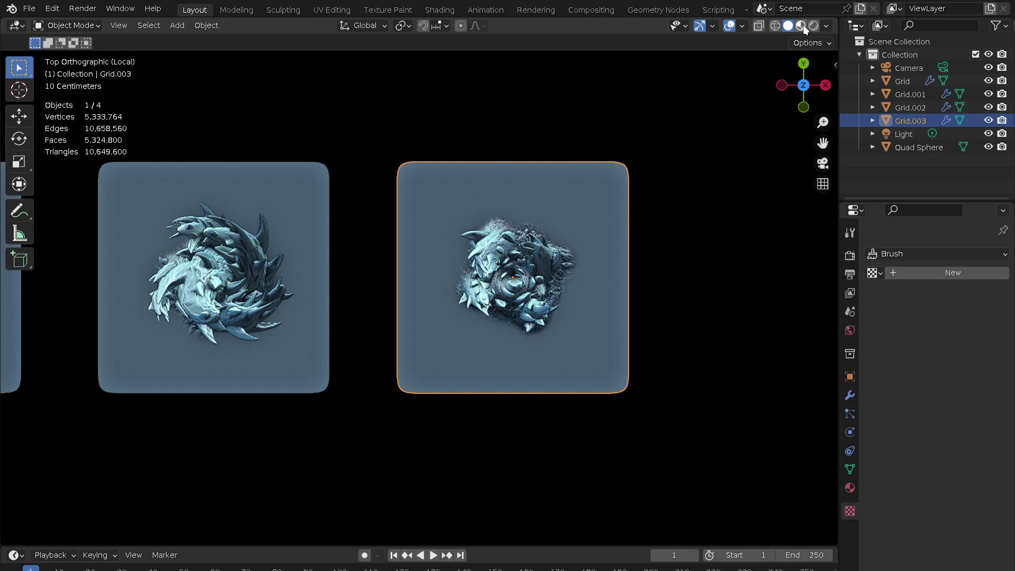
- In the Shading workspace, enable Fake User on VDM_baking_material.003 and unlink its image
{"action": "left_click", "coordinate": [329, 7]}
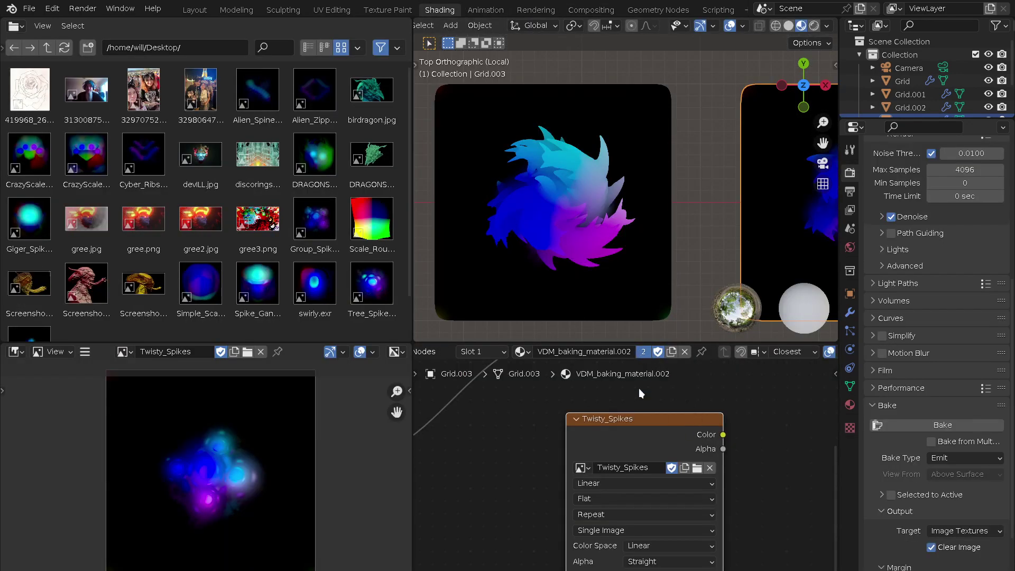
{"action": "left_click", "coordinate": [641, 352]}
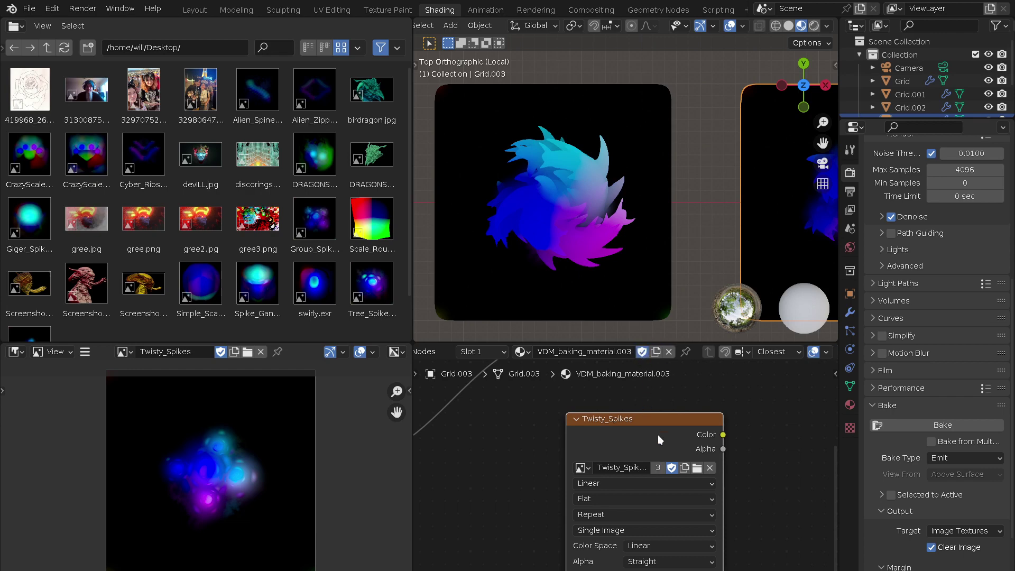
{"action": "left_click", "coordinate": [709, 468]}
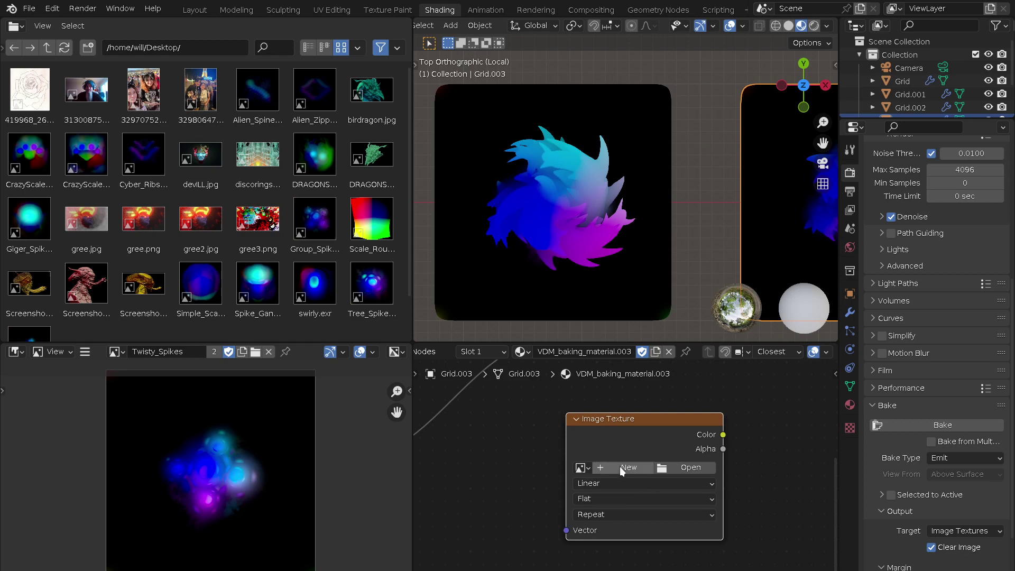
- Create a new 1024 px image named twisty_spikes_two, then switch to UV Editing
{"action": "left_click", "coordinate": [617, 470]}
{"action": "left_click", "coordinate": [648, 470]}
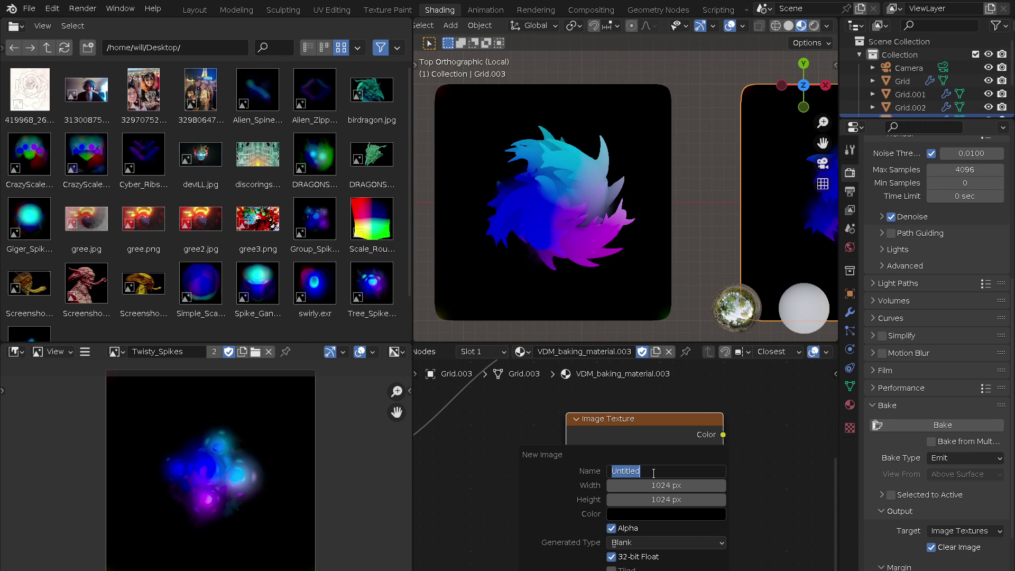
{"action": "type", "text": "twisty"}
{"action": "type", "text": "_spikes"}
{"action": "type", "text": "_"}
{"action": "type", "text": "tw"}
{"action": "type", "text": "o"}
{"action": "key", "text": "Return"}
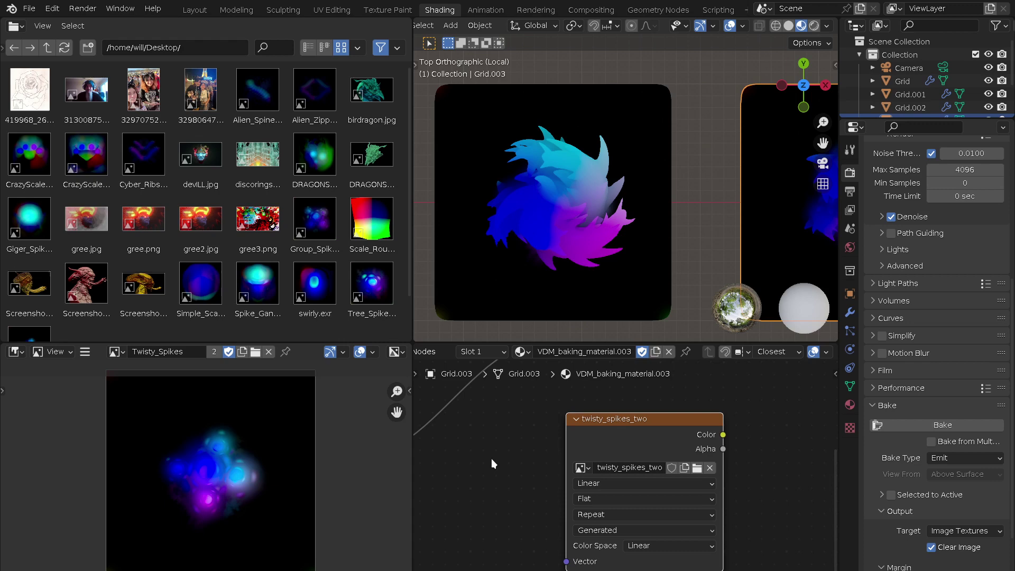
{"action": "left_click", "coordinate": [340, 12]}
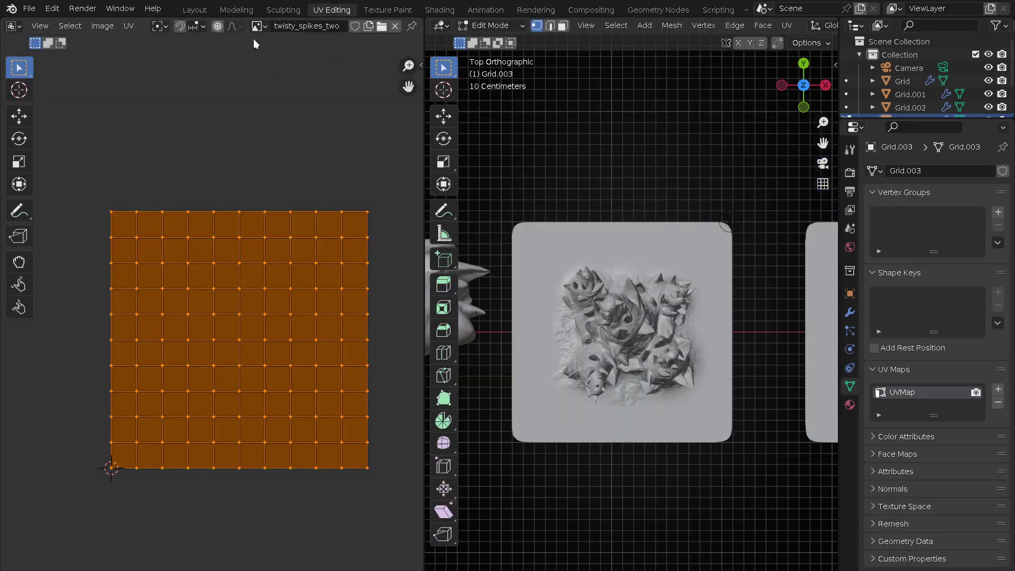
- Peek at the Image menu and Multires settings, then return to Shading with twisty_spikes_two
{"action": "left_click", "coordinate": [101, 25]}
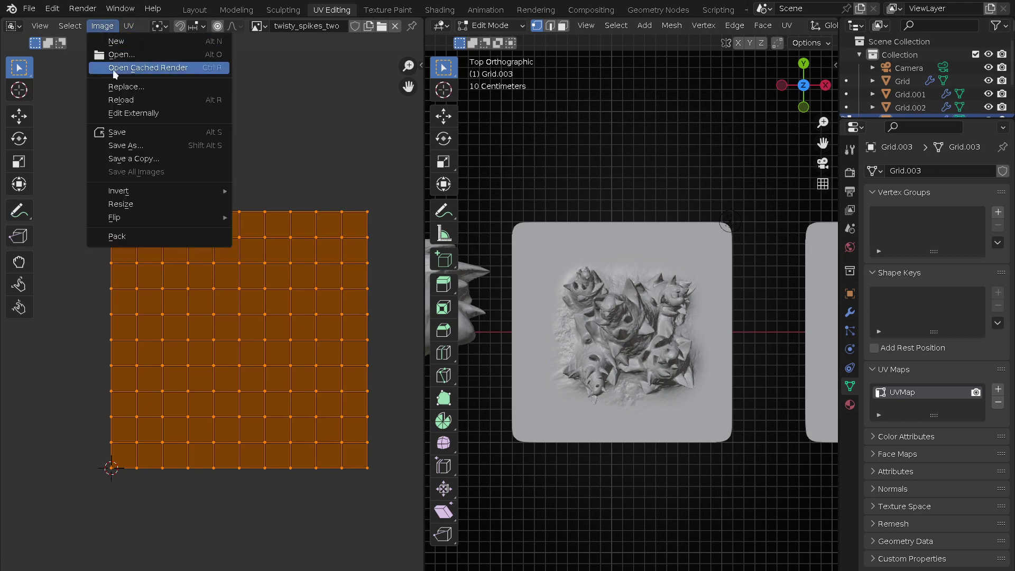
{"action": "left_click", "coordinate": [151, 144]}
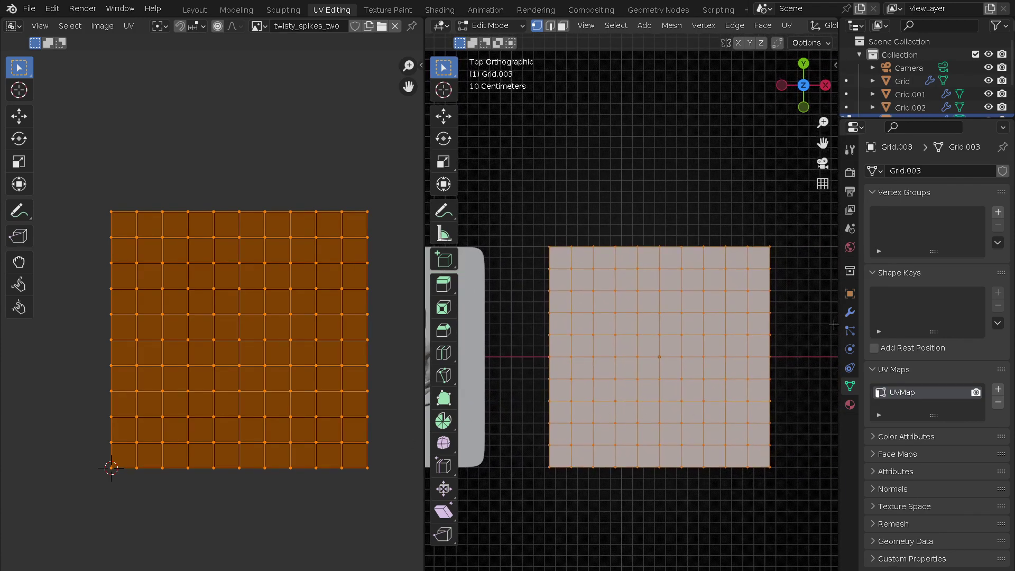
{"action": "left_click", "coordinate": [850, 313]}
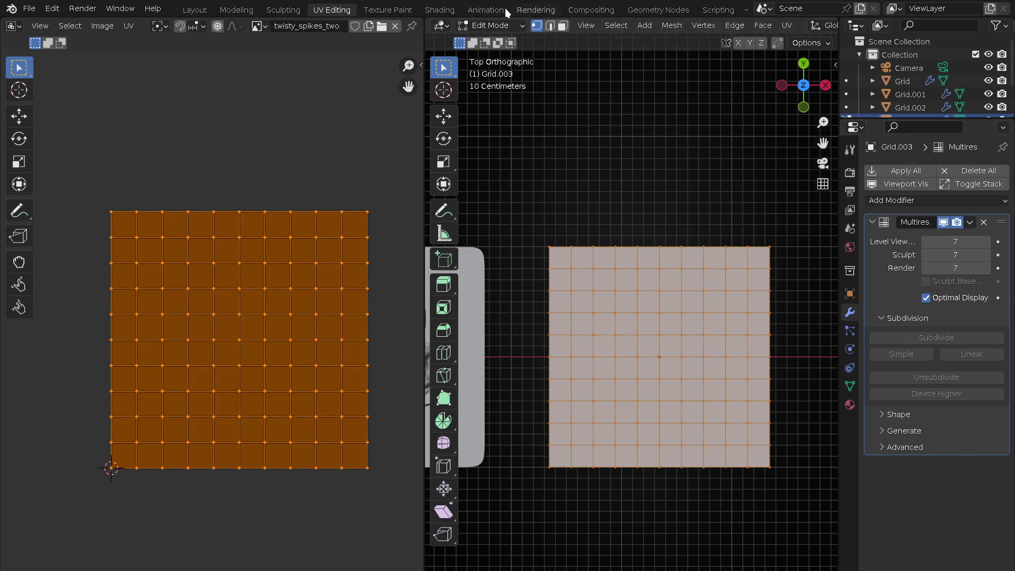
{"action": "left_click", "coordinate": [439, 11]}
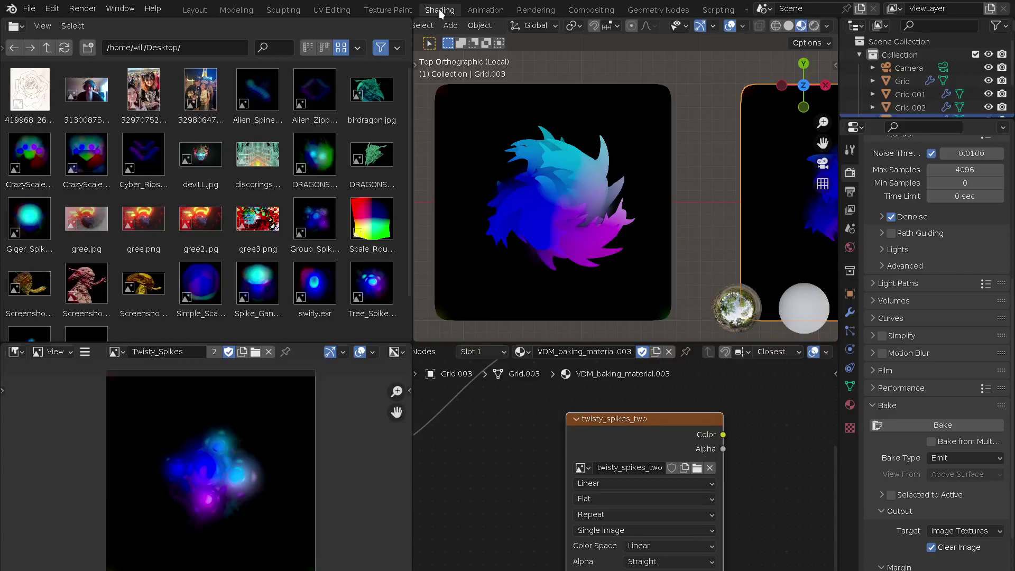
- Check the grid's UV map and Multires properties and recentre the node graph and 3D view
{"action": "left_click", "coordinate": [849, 387]}
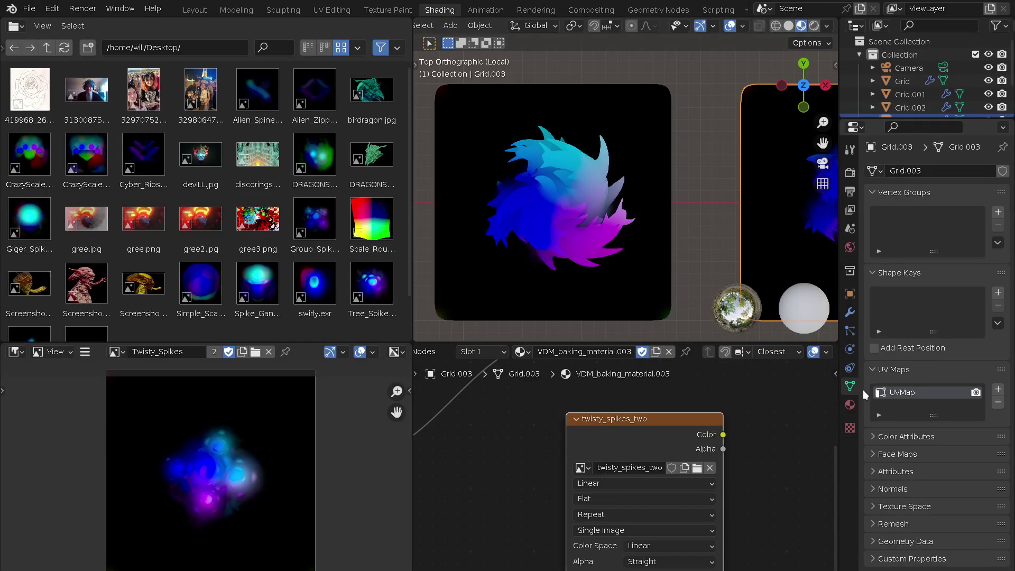
{"action": "left_click", "coordinate": [850, 312]}
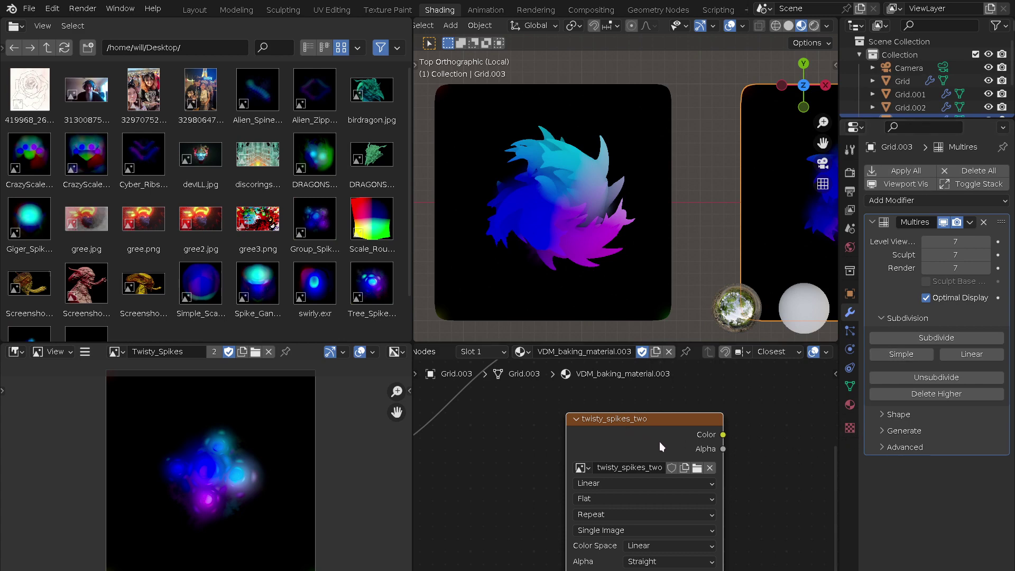
{"action": "middle_click_drag", "start_coordinate": [652, 431], "coordinate": [630, 425]}
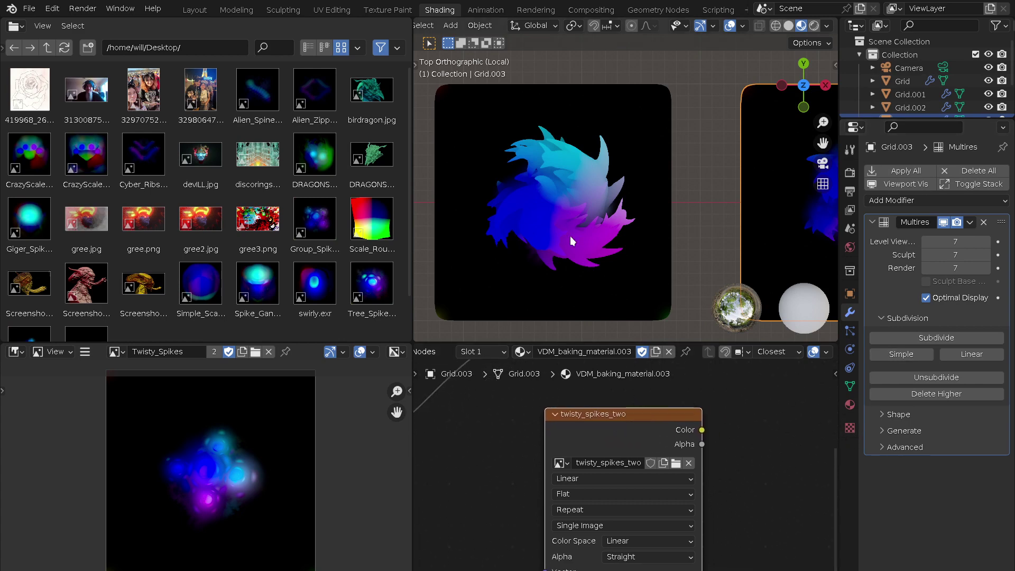
{"action": "scroll", "coordinate": [465, 177], "scroll_direction": "down", "scroll_amount": 3}
{"action": "mouse_move", "coordinate": [682, 194]}
{"action": "middle_mouse_down", "text": "shift"}
{"action": "mouse_move", "coordinate": [621, 214]}
{"action": "mouse_move", "coordinate": [626, 223]}
{"action": "middle_mouse_up", "text": "shift"}
{"action": "scroll", "coordinate": [626, 224], "scroll_direction": "up", "scroll_amount": 2}
{"action": "scroll", "coordinate": [643, 190], "scroll_direction": "up", "scroll_amount": 1}
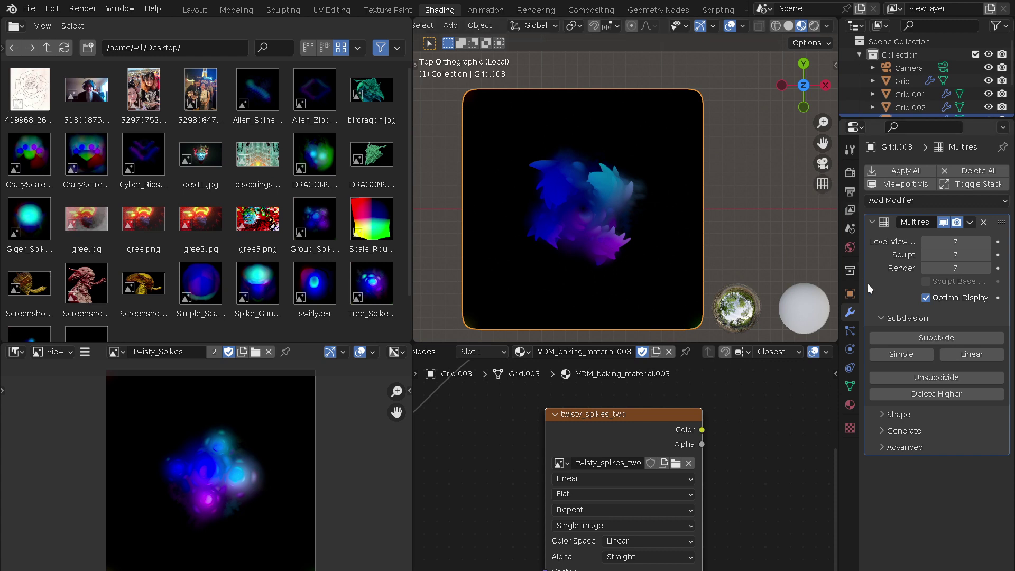
- Show the Bake section: Emit type, Image Textures target, Clear Image on, 16 px margin
{"action": "left_click", "coordinate": [849, 172]}
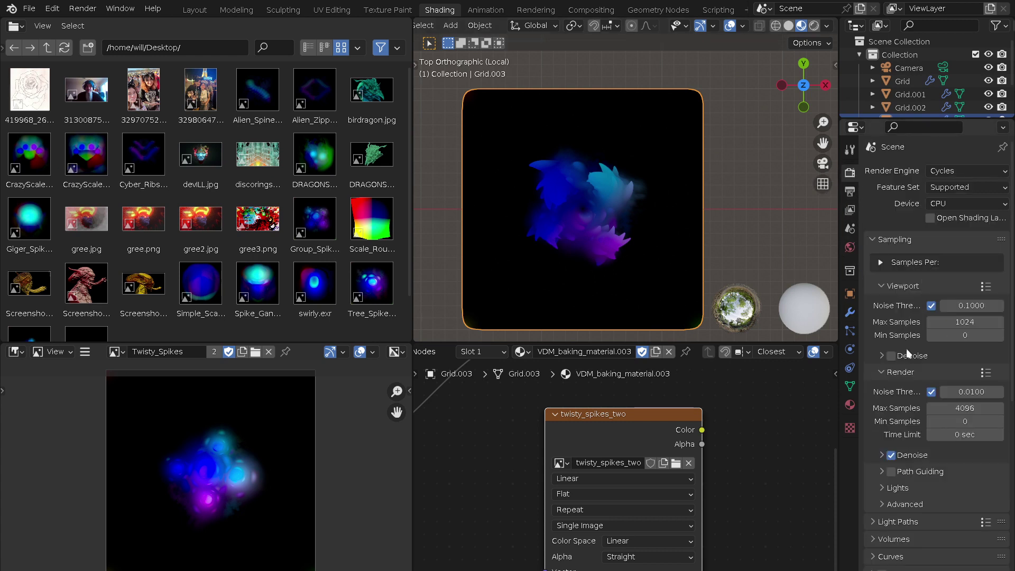
{"action": "scroll", "coordinate": [903, 493], "scroll_direction": "down", "scroll_amount": 1}
{"action": "scroll", "coordinate": [905, 466], "scroll_direction": "down", "scroll_amount": 9}
{"action": "scroll", "coordinate": [911, 318], "scroll_direction": "down", "scroll_amount": 2}
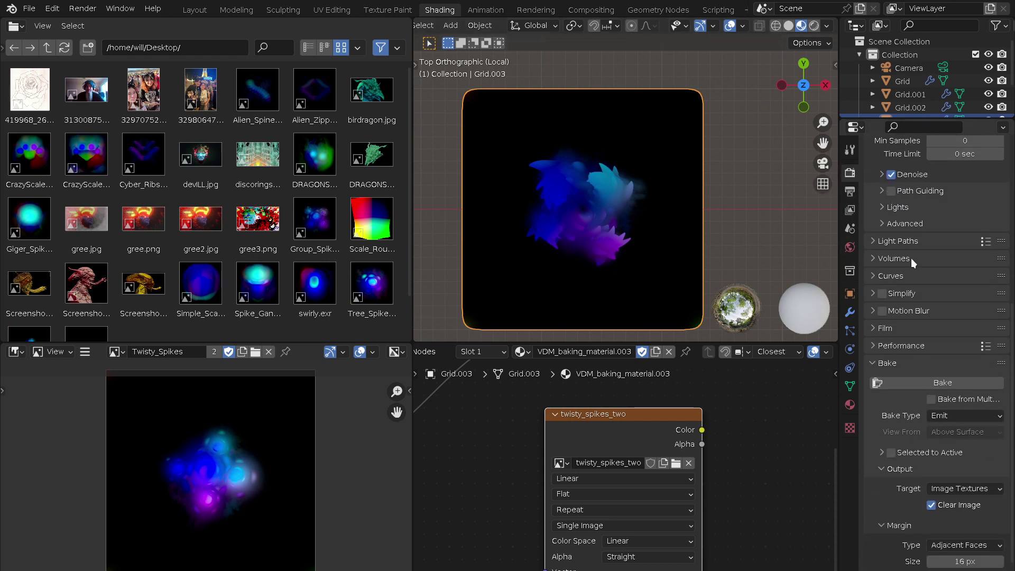
{"action": "scroll", "coordinate": [899, 389], "scroll_direction": "down", "scroll_amount": 2}
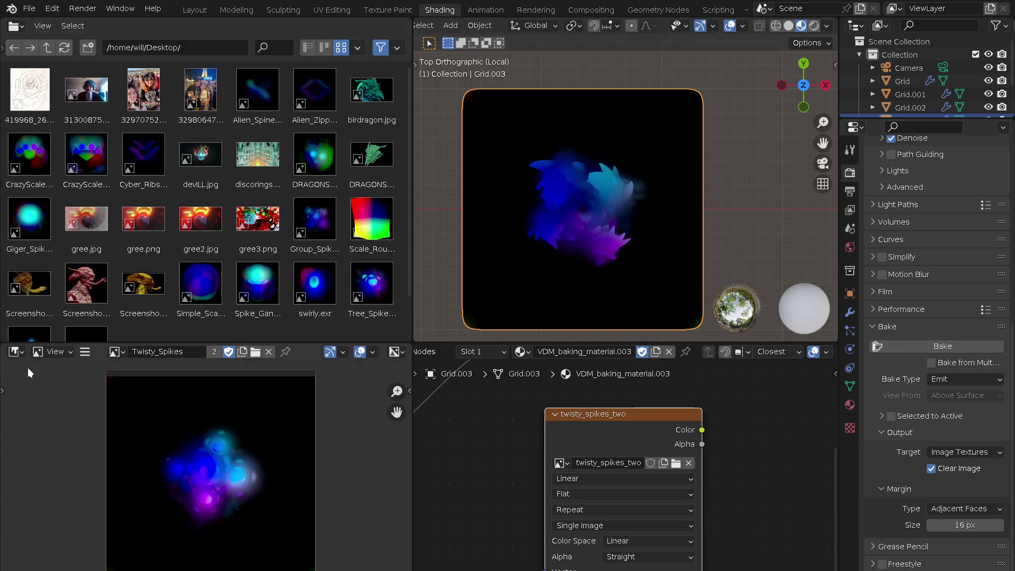
- Display the twisty_spikes_two image in the Image Editor
{"action": "left_click", "coordinate": [120, 353]}
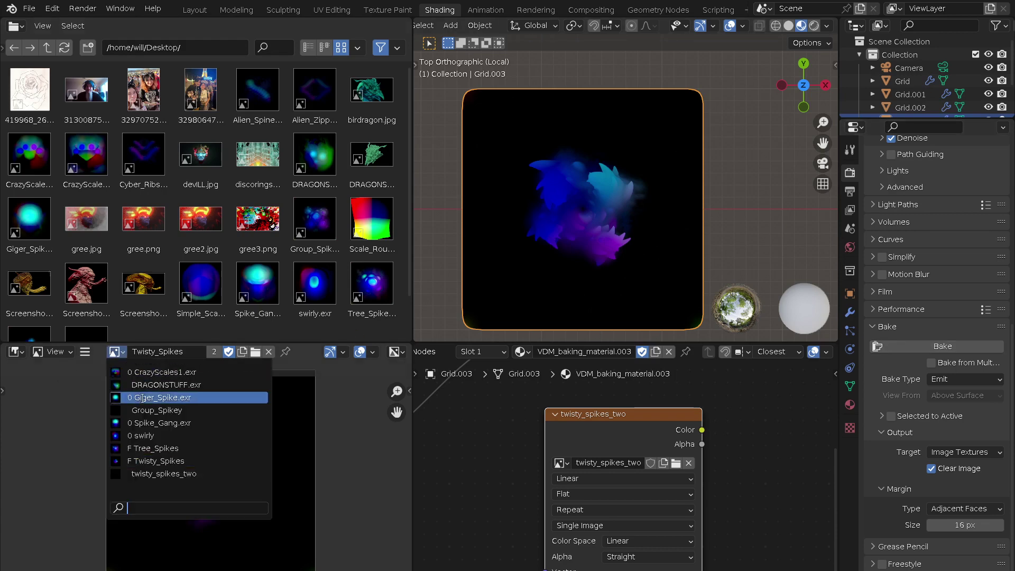
{"action": "left_click", "coordinate": [162, 474]}
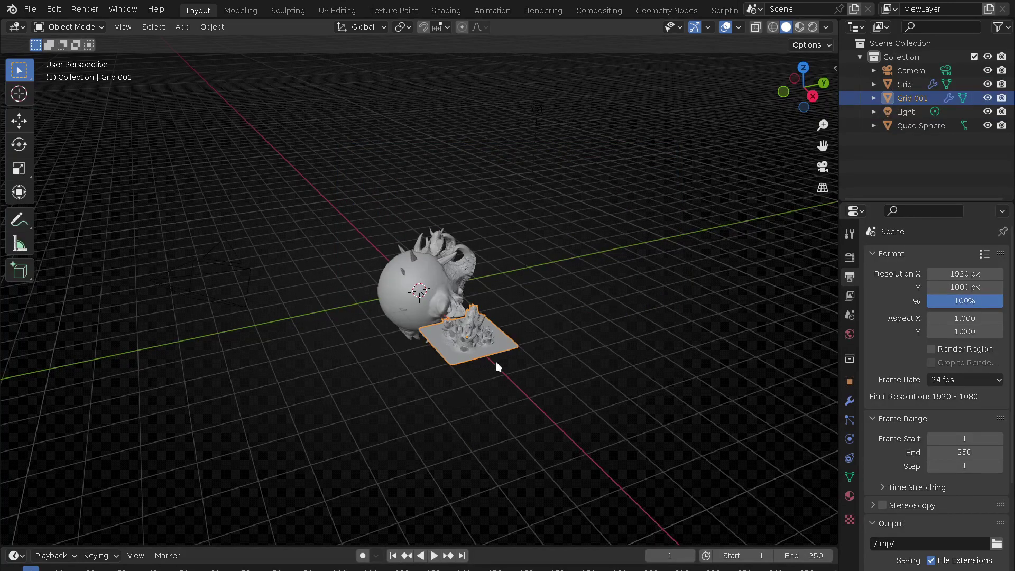
{"action": "middle_click_drag", "start_coordinate": [499, 371], "coordinate": [423, 369]}
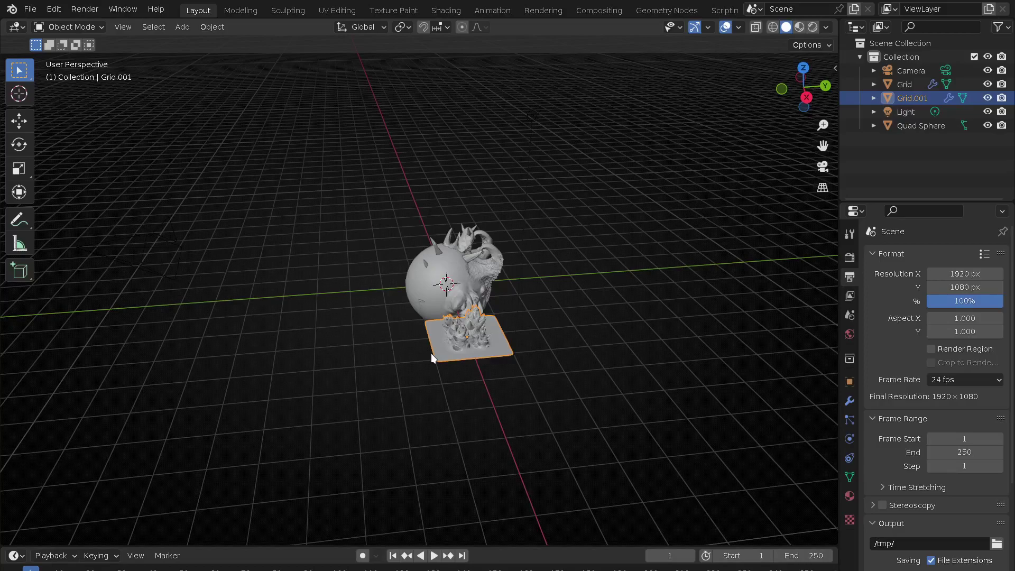
{"action": "mouse_move", "coordinate": [633, 353]}
{"action": "middle_mouse_down"}
{"action": "mouse_move", "coordinate": [372, 364]}
{"action": "mouse_move", "coordinate": [575, 409]}
{"action": "middle_mouse_up"}
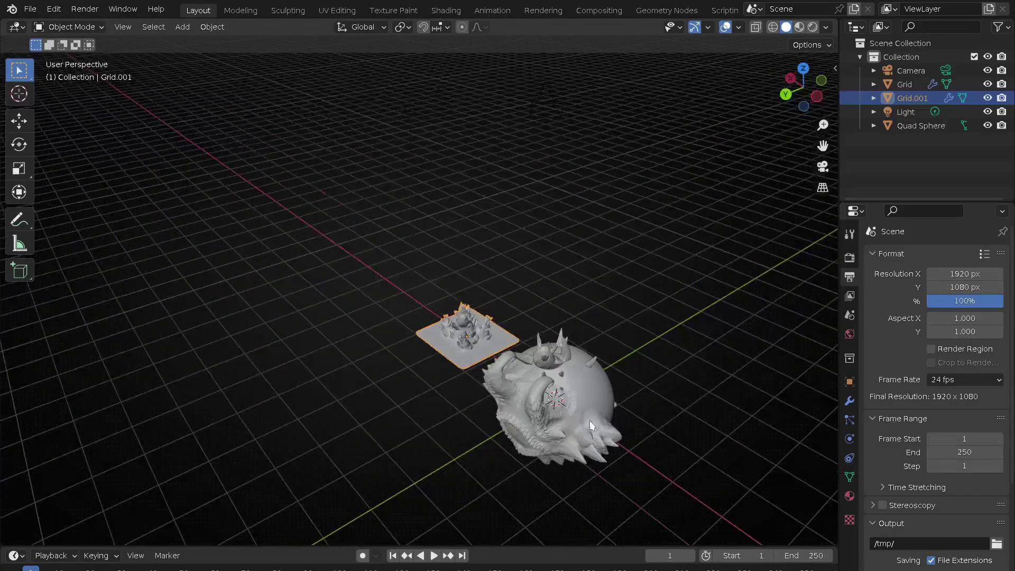
{"action": "scroll", "coordinate": [626, 331], "scroll_direction": "up", "scroll_amount": 3}
{"action": "scroll", "coordinate": [517, 382], "scroll_direction": "up", "scroll_amount": 3}
{"action": "scroll", "coordinate": [517, 382], "scroll_direction": "down", "scroll_amount": 3}
{"action": "mouse_move", "coordinate": [517, 382]}
{"action": "middle_mouse_down"}
{"action": "mouse_move", "coordinate": [564, 346]}
{"action": "mouse_move", "coordinate": [566, 328]}
{"action": "mouse_move", "coordinate": [522, 378]}
{"action": "mouse_move", "coordinate": [512, 423]}
{"action": "mouse_move", "coordinate": [443, 386]}
{"action": "mouse_move", "coordinate": [594, 404]}
{"action": "mouse_move", "coordinate": [545, 407]}
{"action": "mouse_move", "coordinate": [539, 418]}
{"action": "middle_mouse_up"}
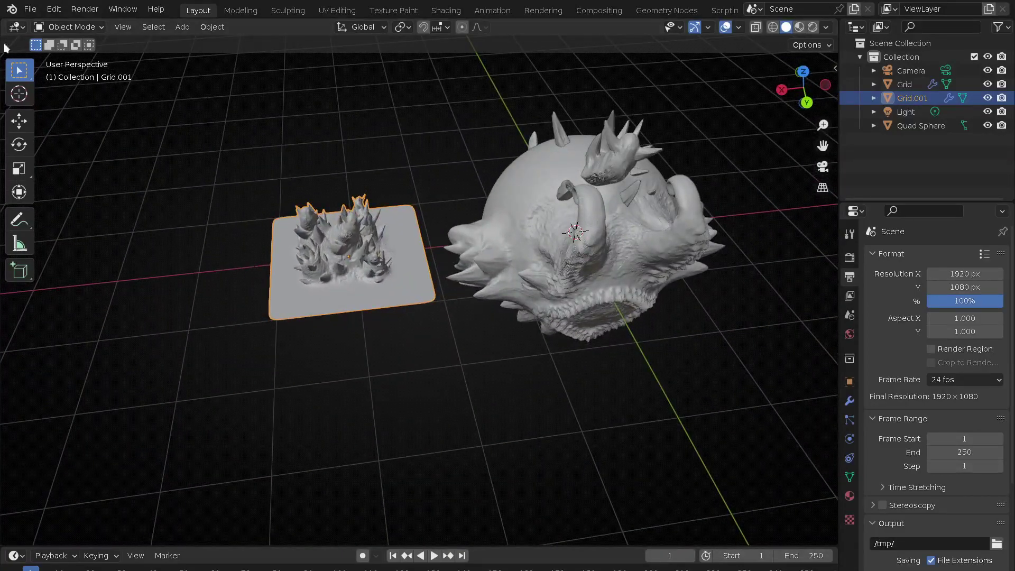
{"action": "left_click", "coordinate": [30, 7]}
{"action": "mouse_move", "coordinate": [55, 79]}
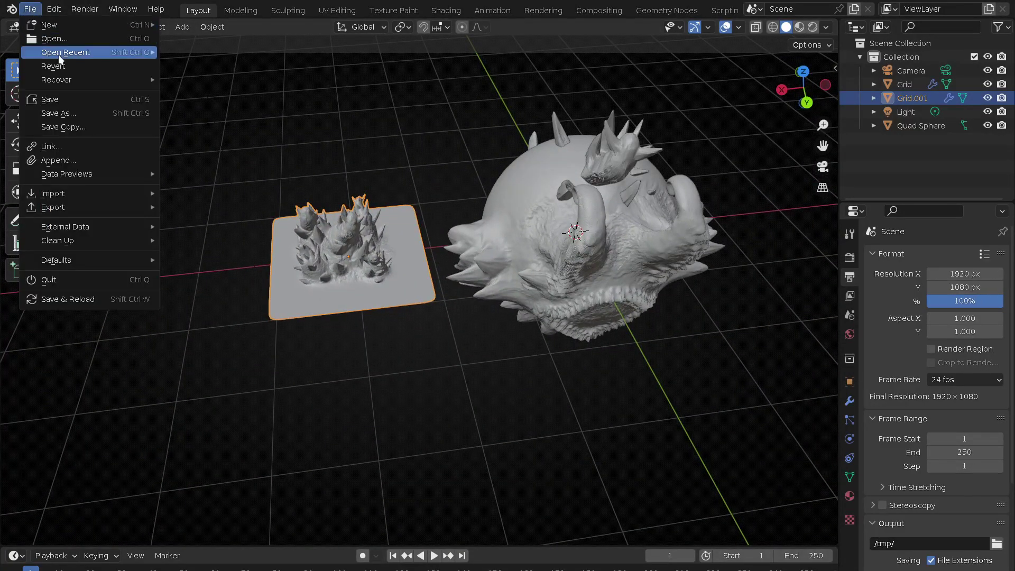
{"action": "key", "text": "Escape"}
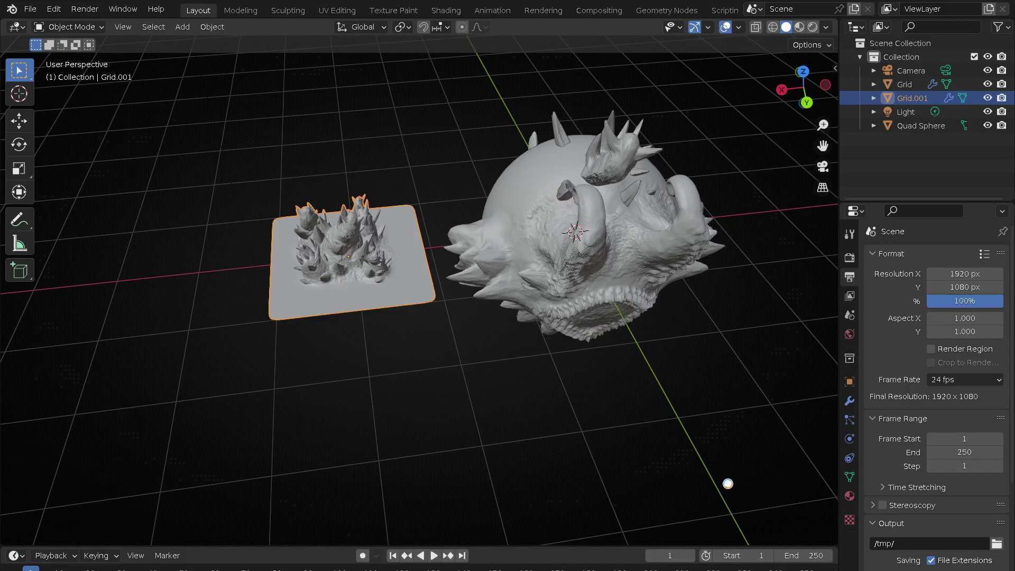
- Restore the extra spiky grid tiles and zoom out to see all tiles and the sphere
{"action": "key", "text": "ctrl+v"}
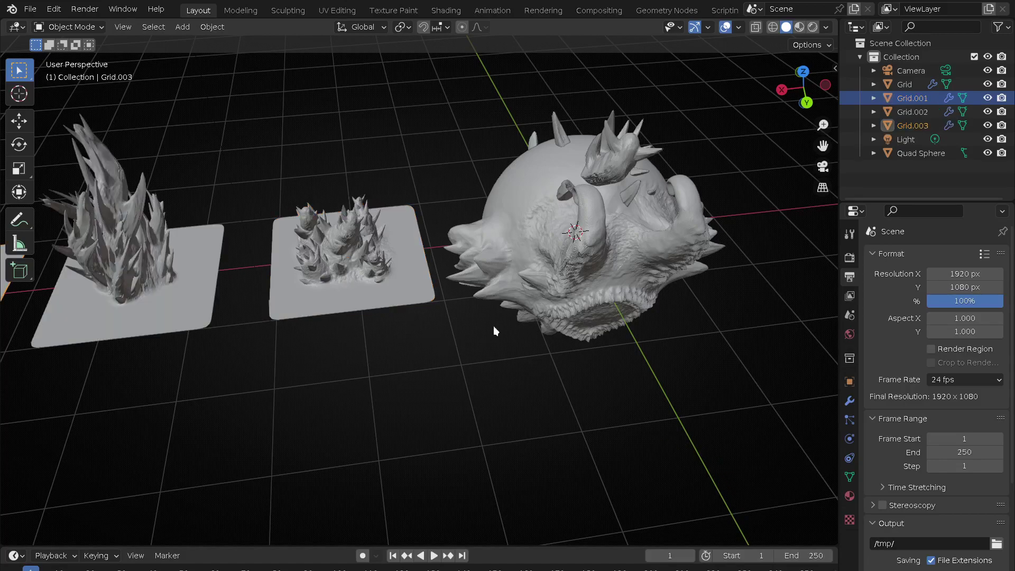
{"action": "scroll", "coordinate": [494, 365], "scroll_direction": "down", "scroll_amount": 3}
{"action": "middle_click_drag", "start_coordinate": [399, 399], "coordinate": [439, 404], "text": "shift"}
- Recover the scene via File > Recover > Auto Save after an accidental new file
{"action": "key", "text": "ctrl+s"}
{"action": "left_click", "coordinate": [338, 367]}
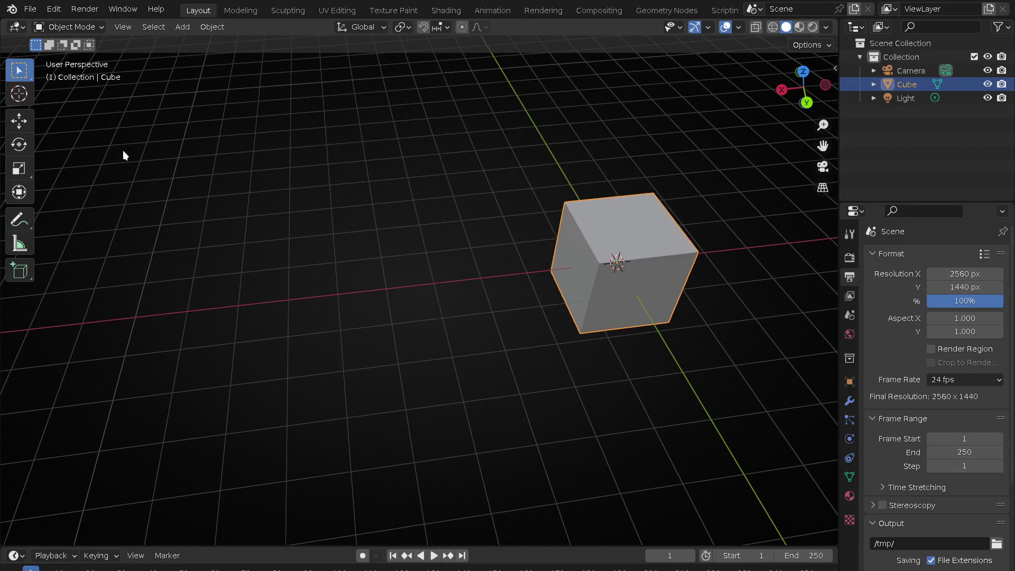
{"action": "left_click", "coordinate": [30, 9]}
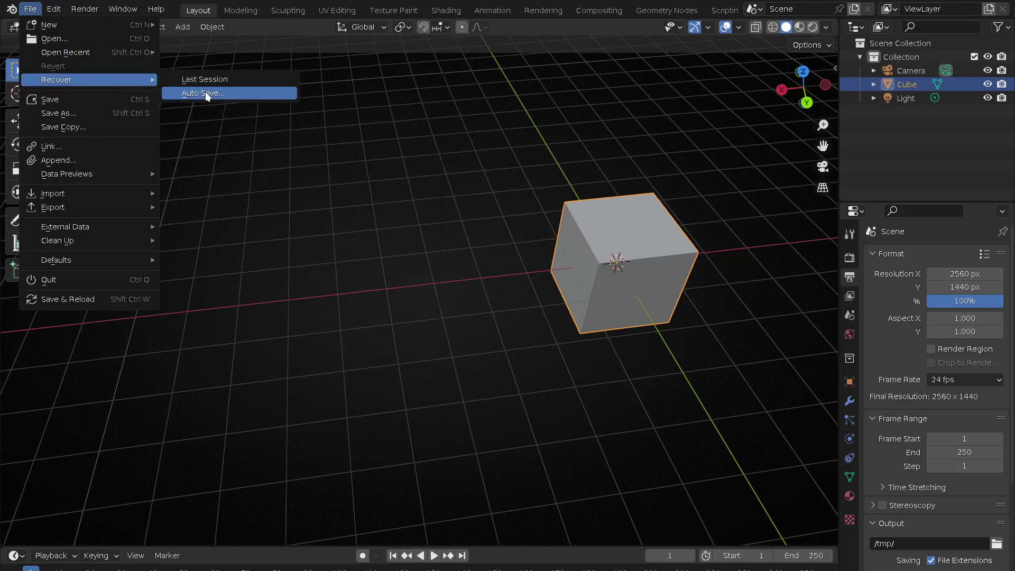
{"action": "left_click", "coordinate": [206, 94]}
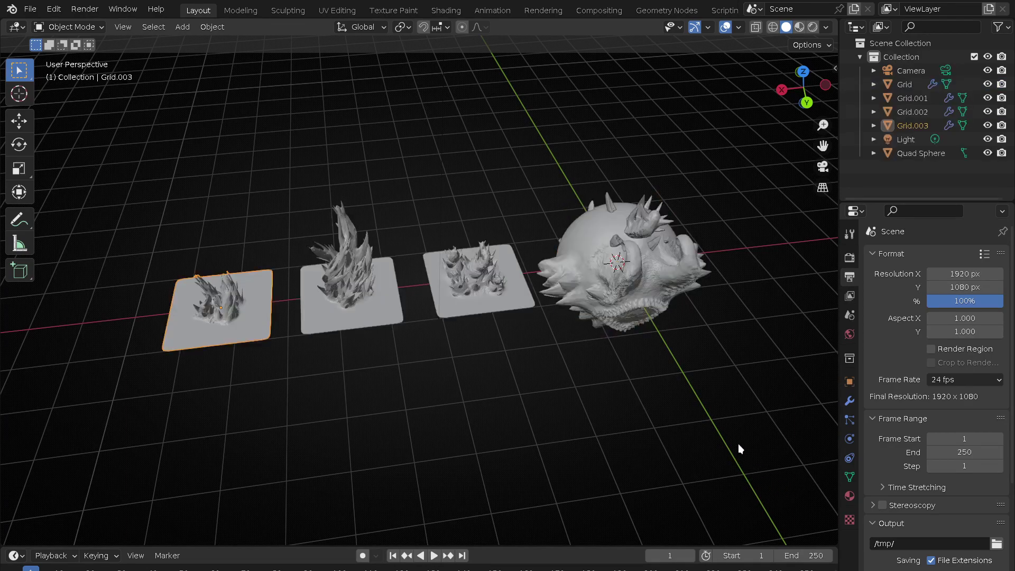
{"action": "middle_click_drag", "start_coordinate": [341, 369], "coordinate": [373, 328]}
- Save the current scene file
{"action": "key", "text": "ctrl+s"}
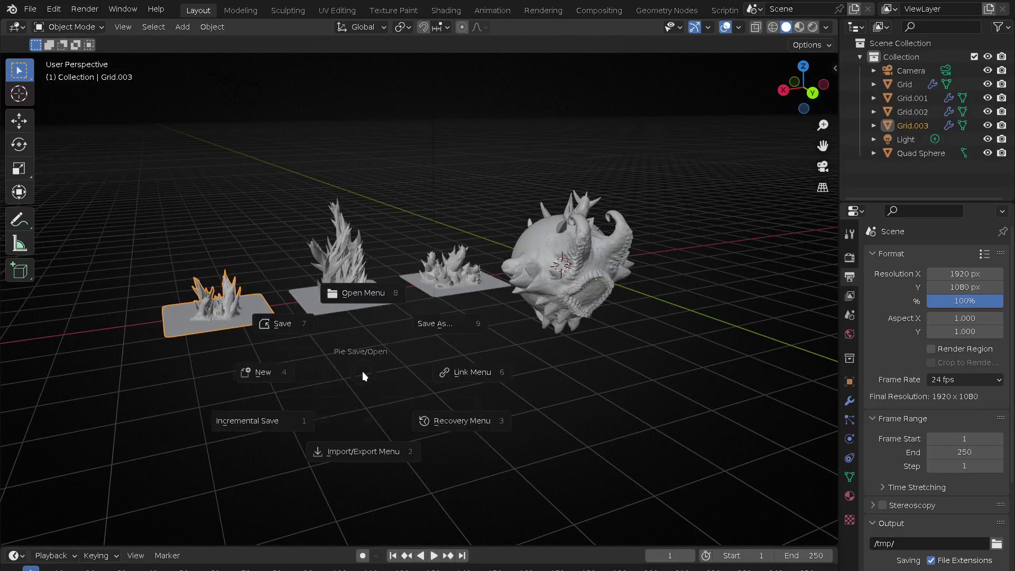
{"action": "left_click", "coordinate": [308, 324]}
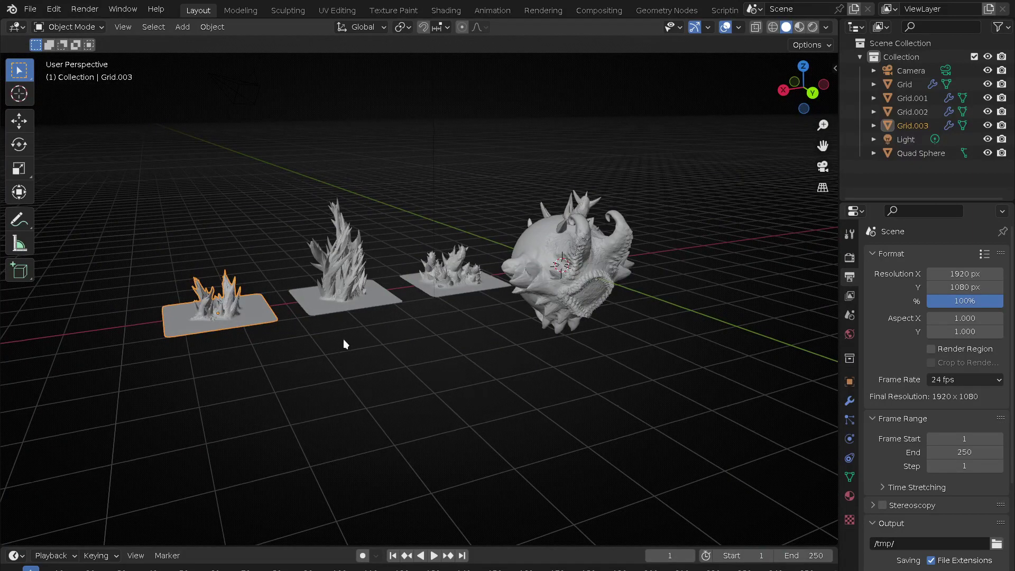
{"action": "middle_click_drag", "start_coordinate": [344, 344], "coordinate": [443, 315]}
- Switch viewport lighting to MatCap and settle on the light blue matcap
{"action": "left_click", "coordinate": [827, 27]}
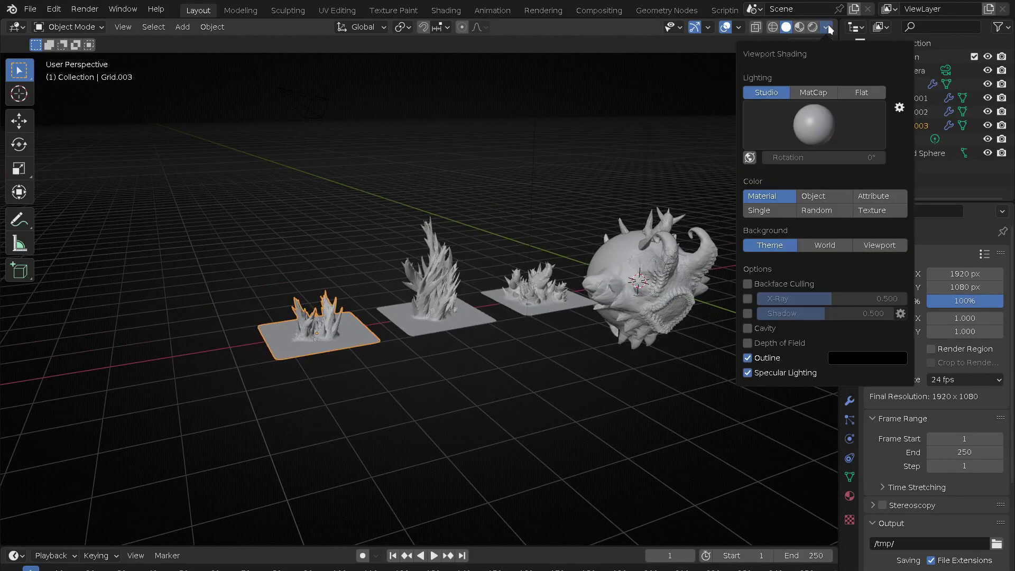
{"action": "left_click", "coordinate": [812, 91]}
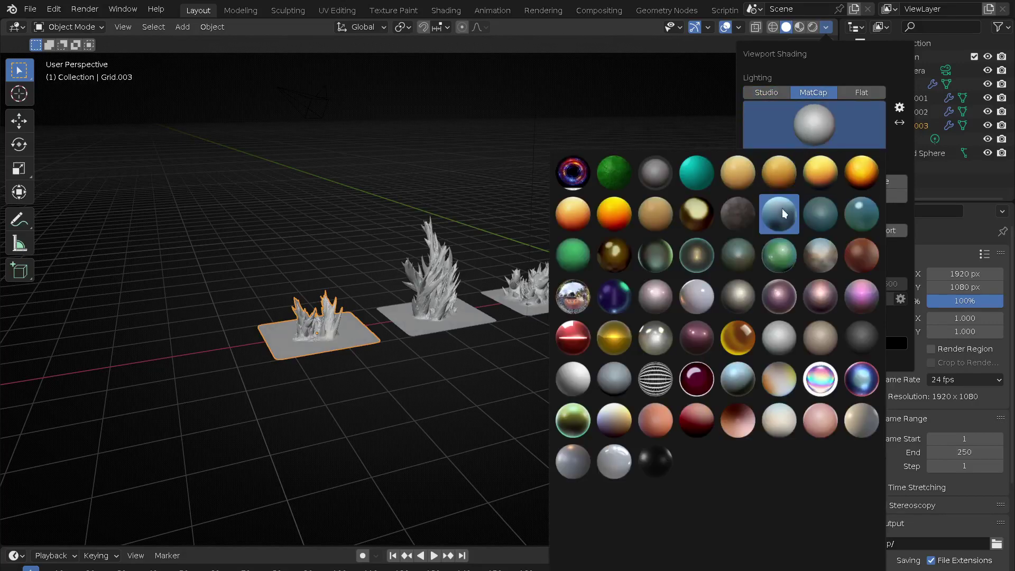
{"action": "left_click", "coordinate": [782, 209]}
{"action": "left_click", "coordinate": [805, 144]}
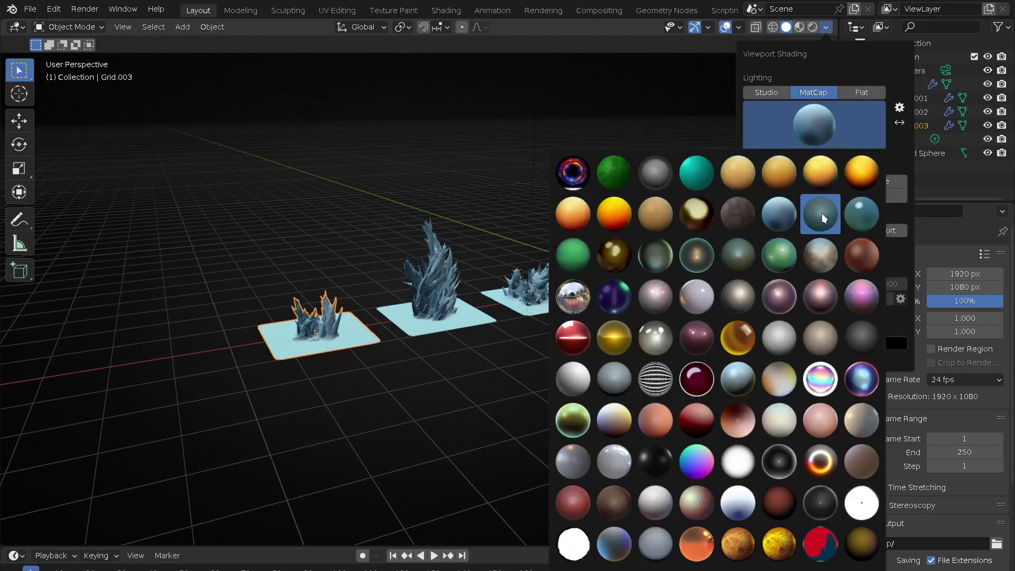
{"action": "left_click", "coordinate": [822, 213]}
{"action": "left_click", "coordinate": [814, 137]}
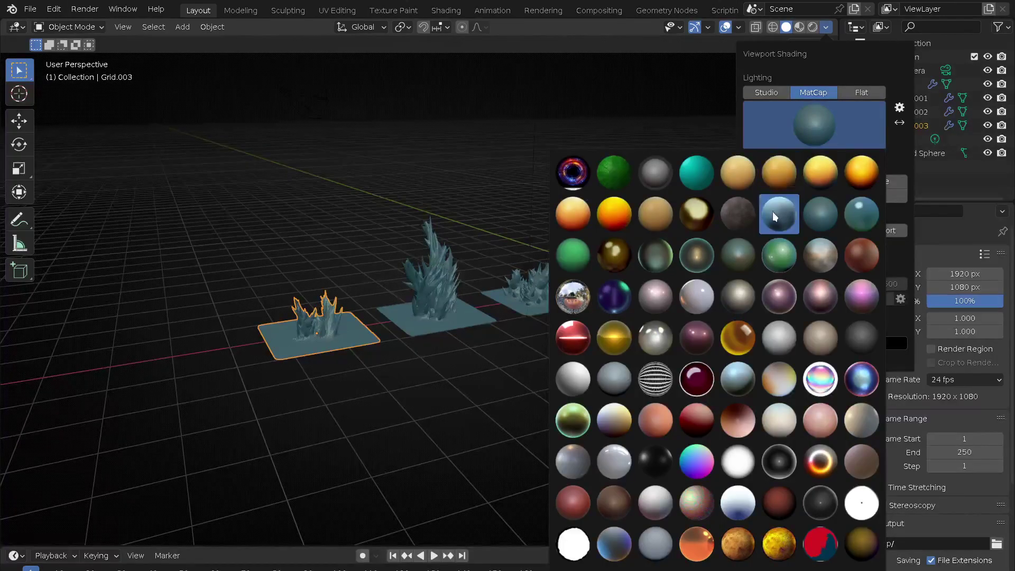
{"action": "left_click", "coordinate": [774, 211]}
- Enable Backface Culling and Cavity with type Both, and turn off Outline
{"action": "left_click", "coordinate": [748, 269]}
{"action": "left_click", "coordinate": [747, 313]}
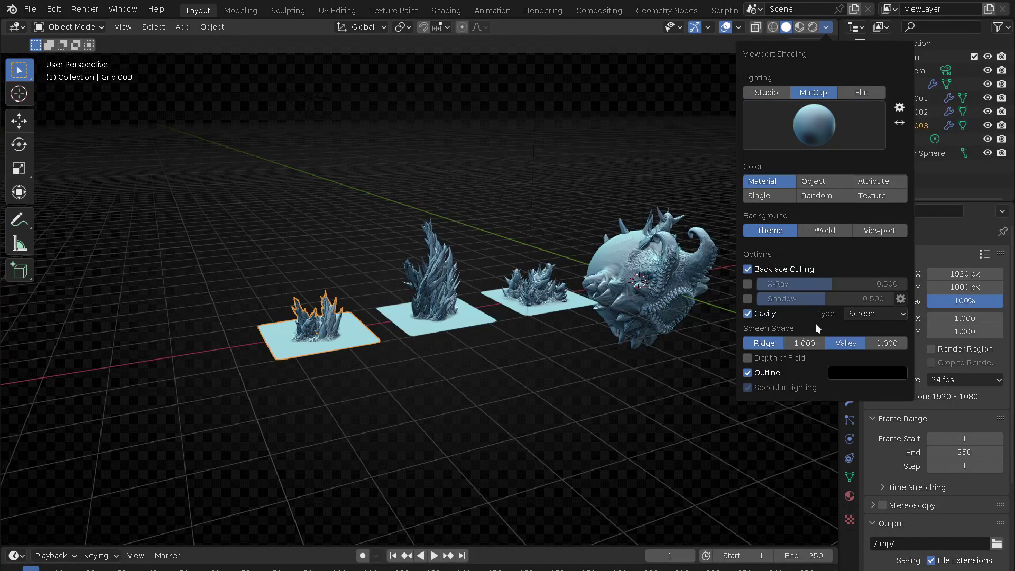
{"action": "left_click", "coordinate": [868, 316]}
{"action": "left_click", "coordinate": [865, 354]}
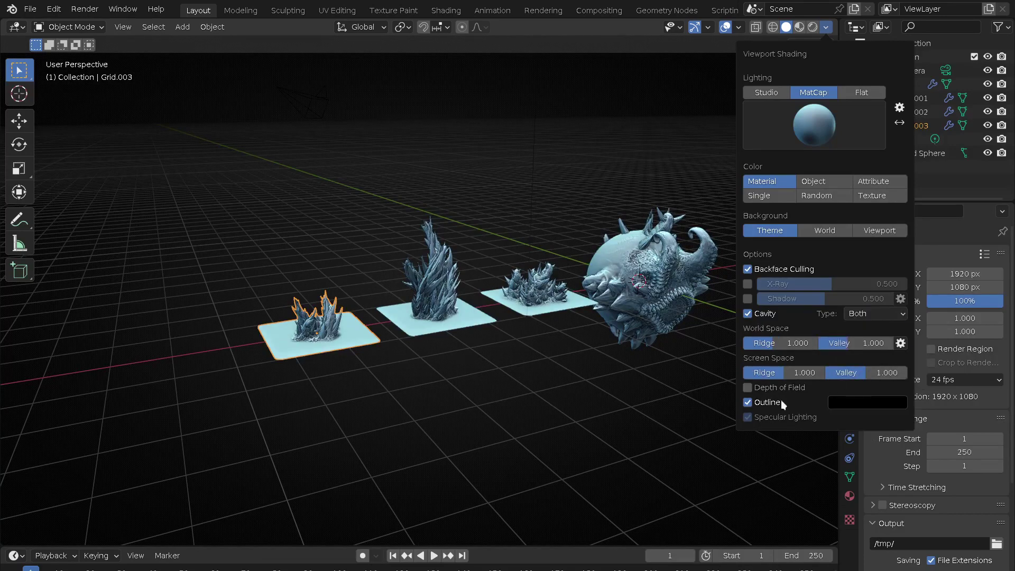
{"action": "left_click", "coordinate": [748, 403]}
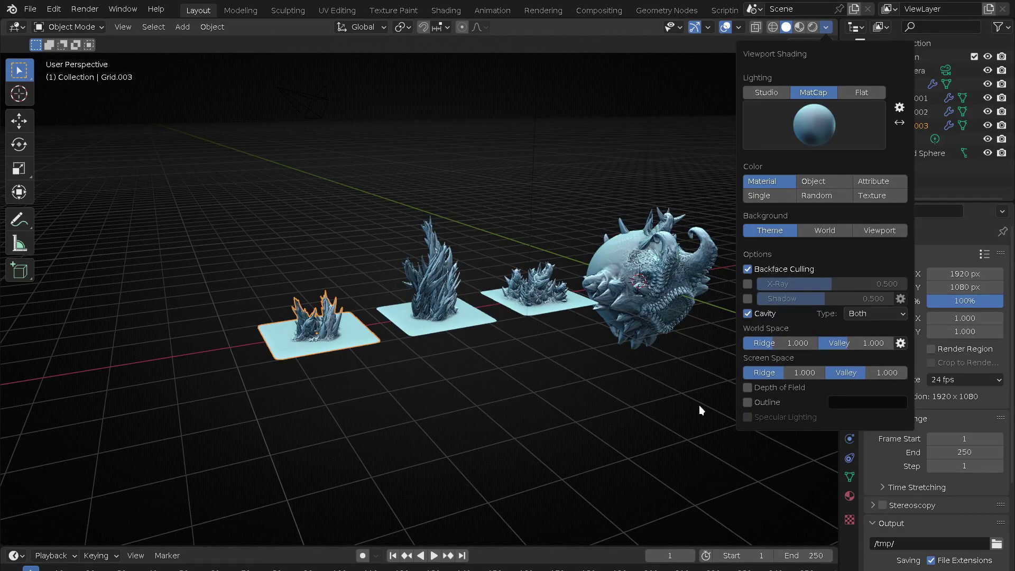
- Frame Grid.003, isolate it in local view and look straight down from the top
{"action": "scroll", "coordinate": [370, 248], "scroll_direction": "up", "scroll_amount": 2}
{"action": "scroll", "coordinate": [402, 230], "scroll_direction": "up", "scroll_amount": 2}
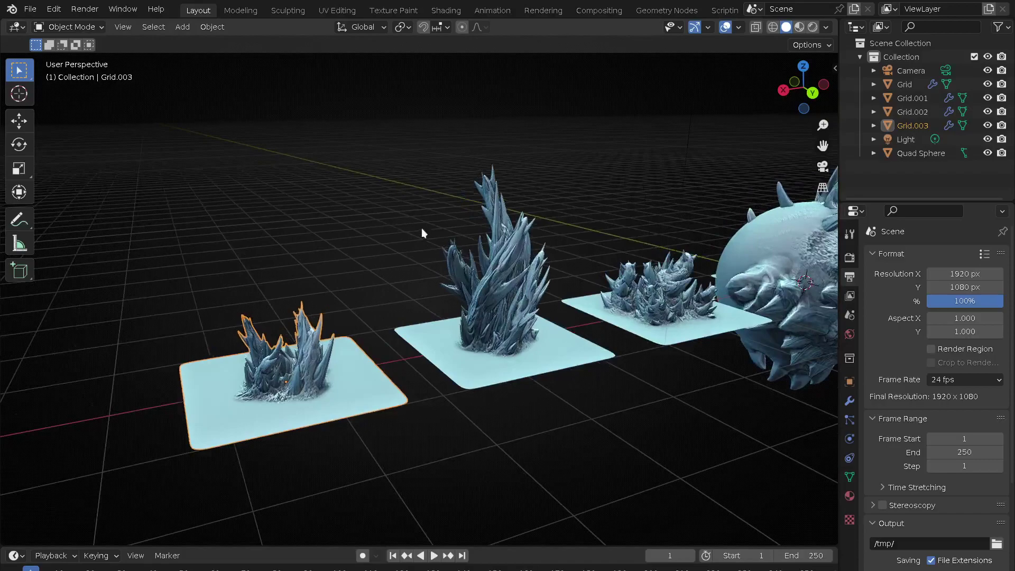
{"action": "mouse_move", "coordinate": [509, 275]}
{"action": "middle_mouse_down"}
{"action": "mouse_move", "coordinate": [567, 285]}
{"action": "mouse_move", "coordinate": [471, 376]}
{"action": "mouse_move", "coordinate": [404, 382]}
{"action": "middle_mouse_up"}
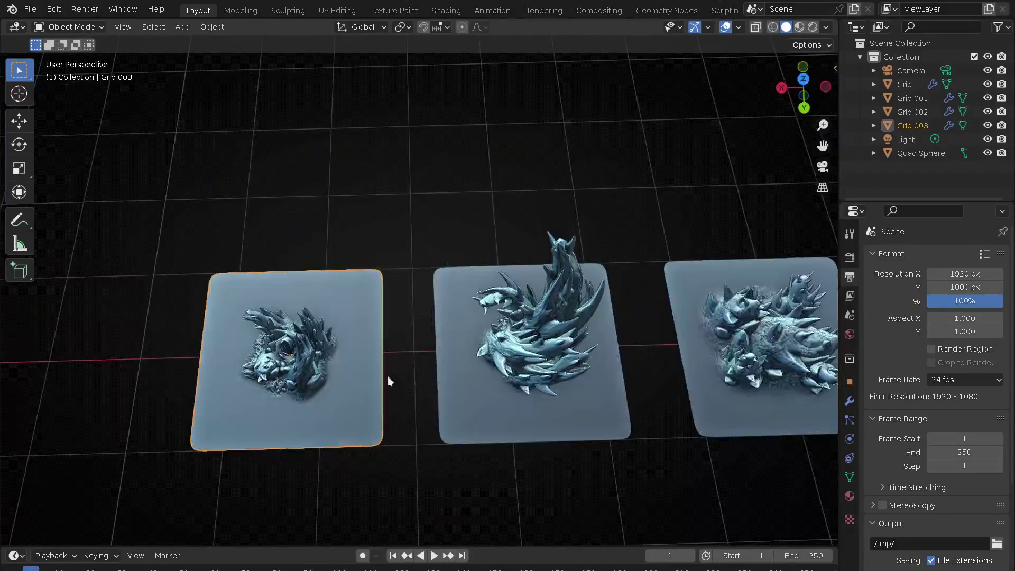
{"action": "key", "text": "KP_Decimal"}
{"action": "mouse_move", "coordinate": [329, 242]}
{"action": "middle_mouse_down"}
{"action": "mouse_move", "coordinate": [340, 376]}
{"action": "mouse_move", "coordinate": [374, 265]}
{"action": "mouse_move", "coordinate": [720, 280]}
{"action": "mouse_move", "coordinate": [655, 406]}
{"action": "mouse_move", "coordinate": [612, 406]}
{"action": "mouse_move", "coordinate": [335, 329]}
{"action": "middle_mouse_up"}
{"action": "middle_click_drag", "start_coordinate": [328, 263], "coordinate": [363, 415]}
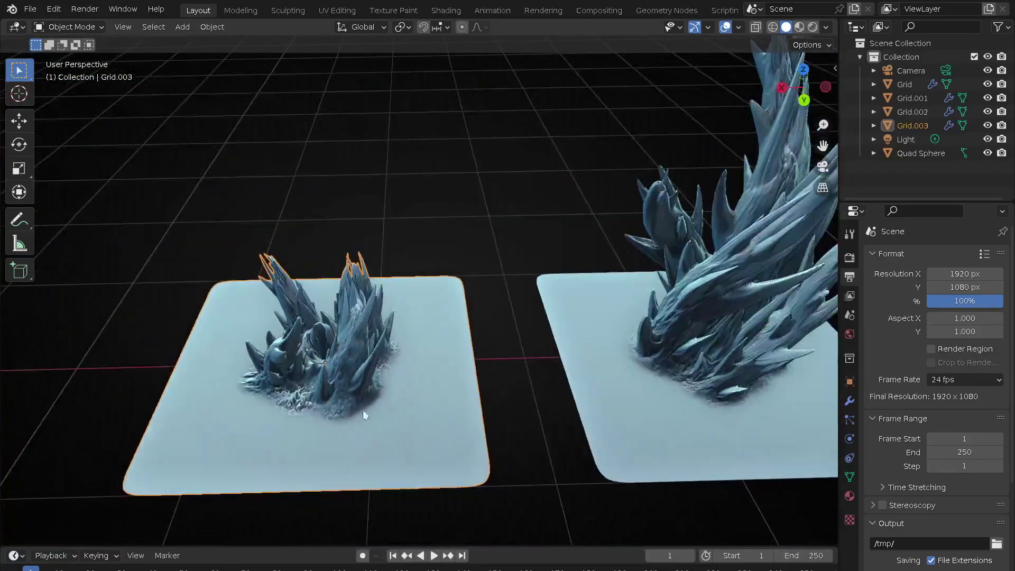
{"action": "key", "text": "KP_Divide"}
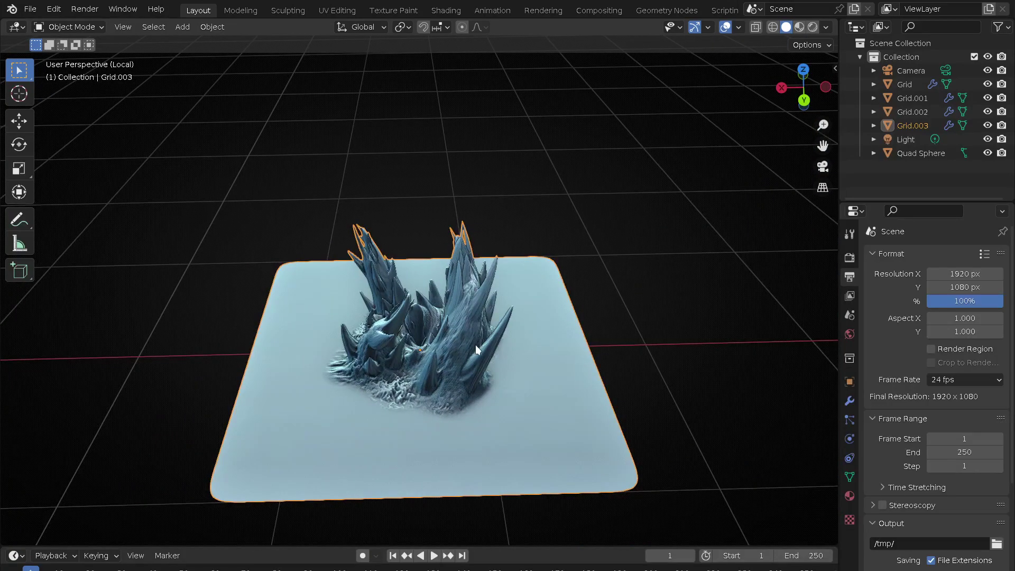
{"action": "key", "text": "KP_7"}
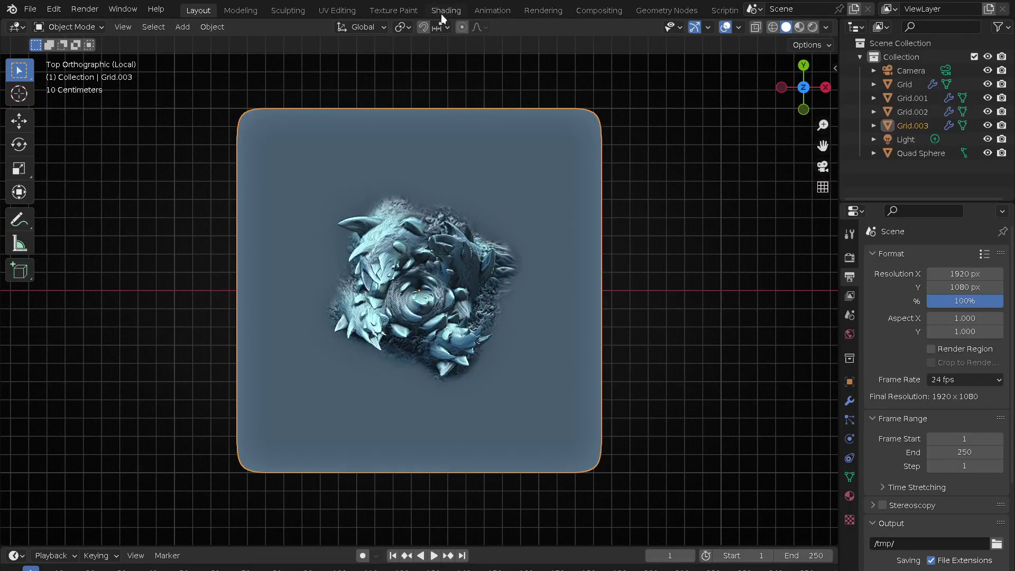
- Switch to the Shading workspace with Grid.003 isolated in a top-down local view
{"action": "left_click", "coordinate": [445, 10]}
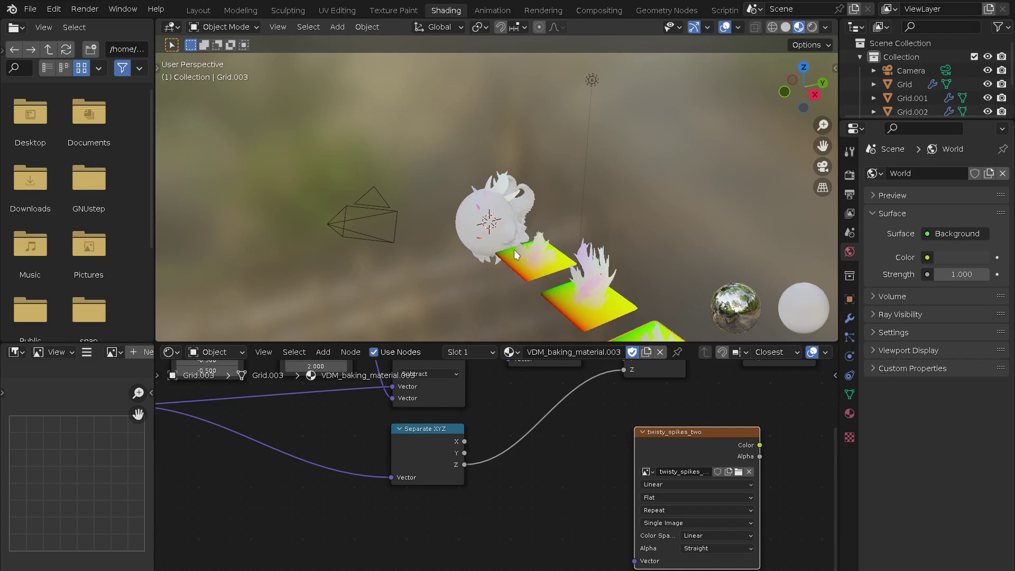
{"action": "key", "text": "KP_Divide"}
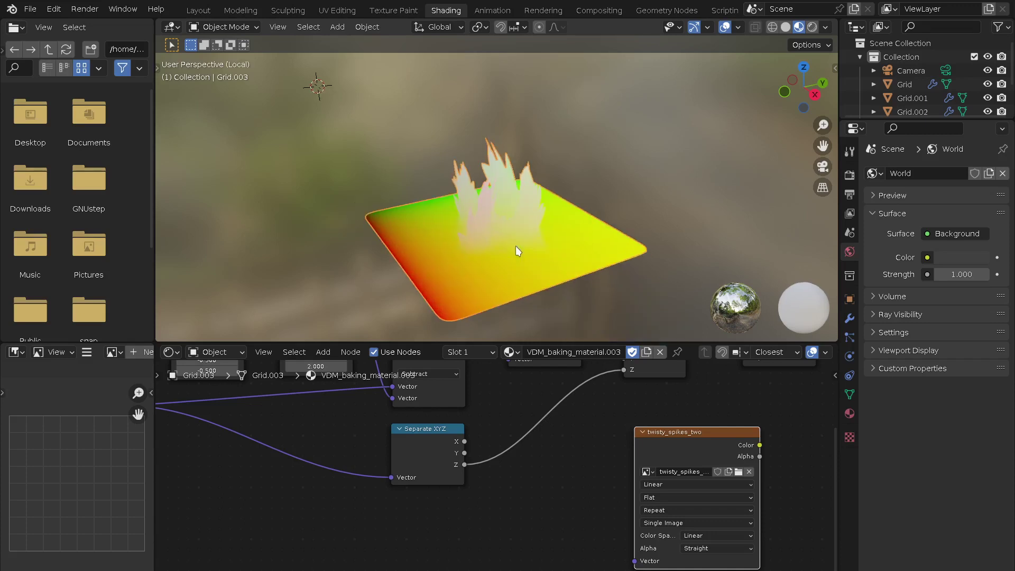
{"action": "key", "text": "KP_7"}
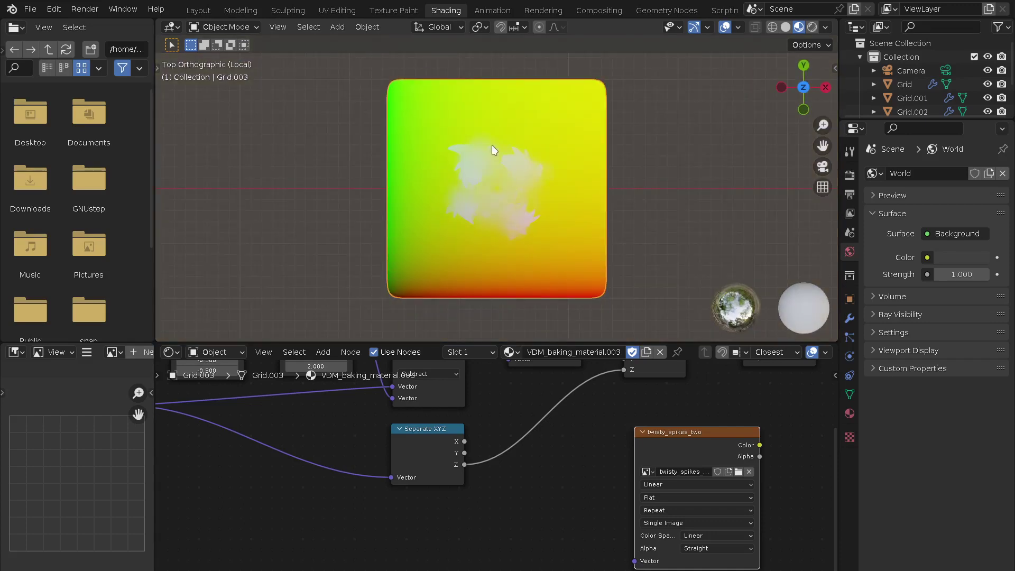
{"action": "scroll", "coordinate": [483, 208], "scroll_direction": "up", "scroll_amount": 1}
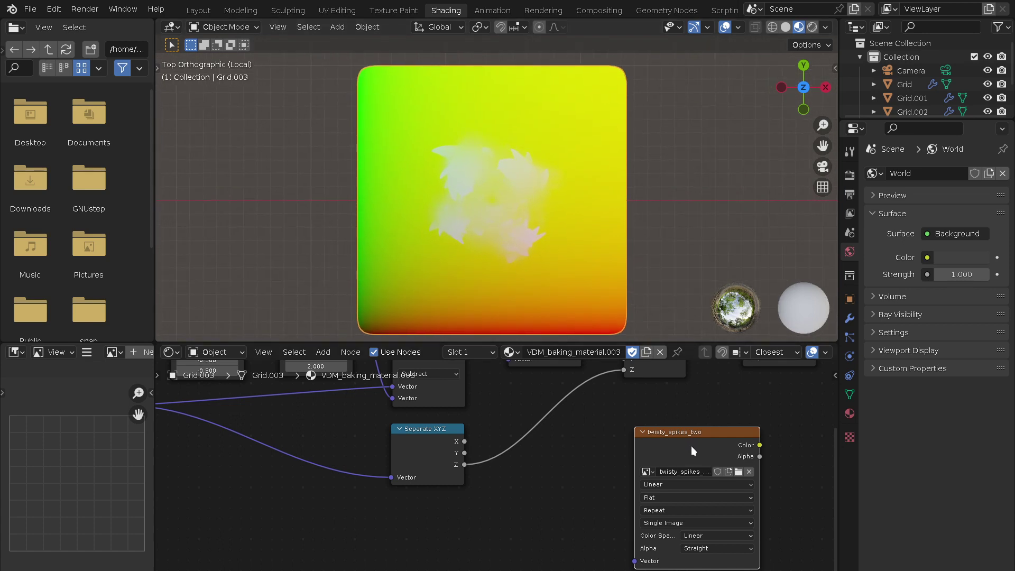
- Check the Bake panel's Emit and Image Textures settings, then move to UV Editing
{"action": "left_click", "coordinate": [850, 175]}
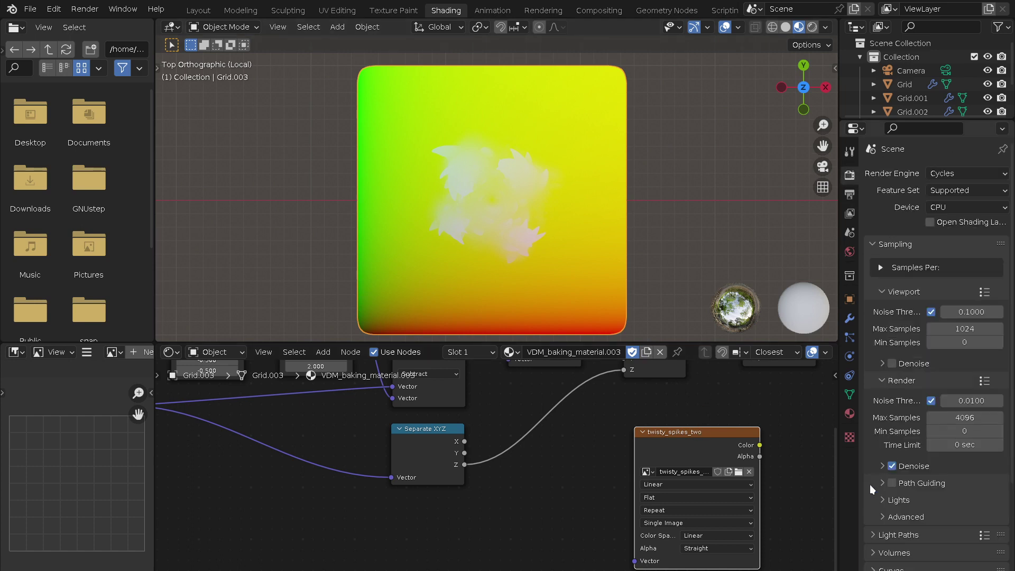
{"action": "scroll", "coordinate": [874, 285], "scroll_direction": "down", "scroll_amount": 5}
{"action": "left_click", "coordinate": [872, 526]}
{"action": "scroll", "coordinate": [871, 487], "scroll_direction": "down", "scroll_amount": 8}
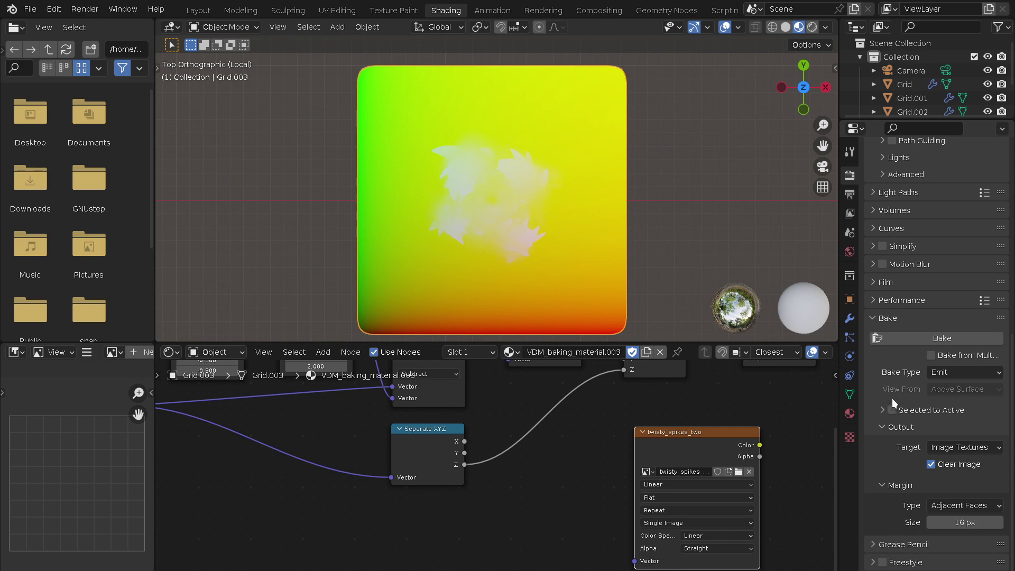
{"action": "left_click", "coordinate": [337, 10]}
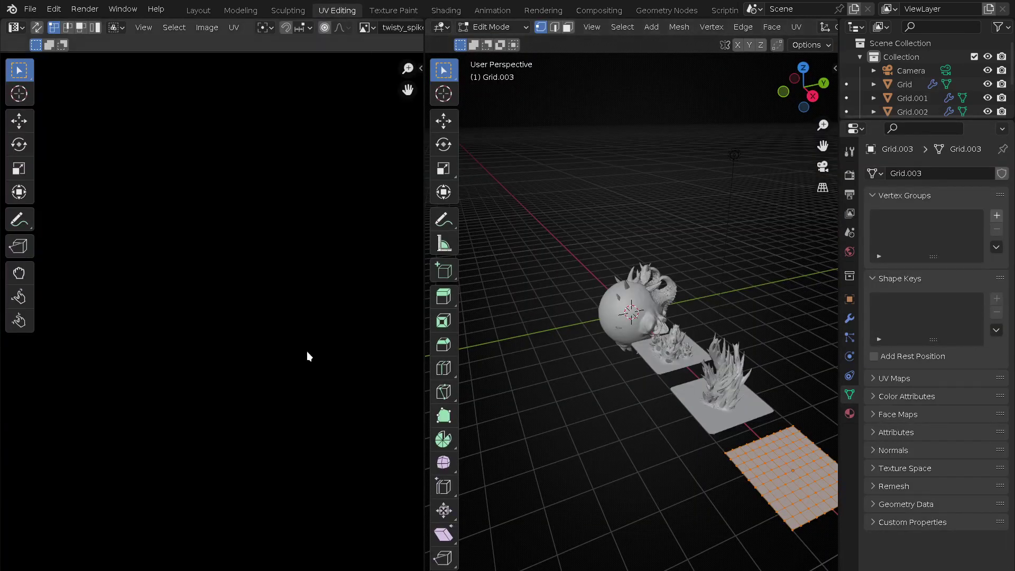
- Zoom the UV editor and toggle Grid.003 out of and back into Edit Mode
{"action": "scroll", "coordinate": [175, 264], "scroll_direction": "up", "scroll_amount": 2}
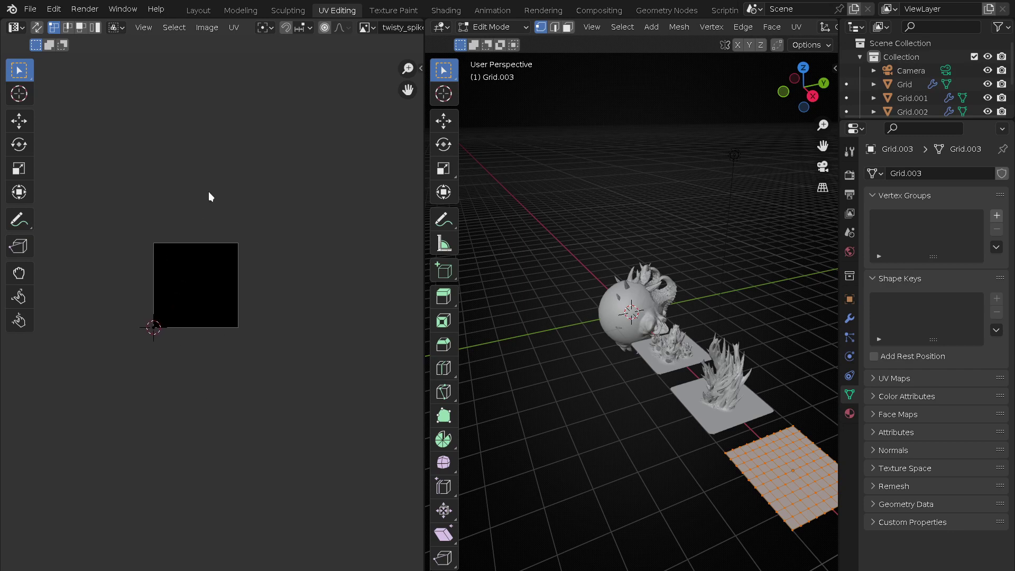
{"action": "scroll", "coordinate": [202, 260], "scroll_direction": "up", "scroll_amount": 2}
{"action": "scroll", "coordinate": [201, 262], "scroll_direction": "up", "scroll_amount": 1}
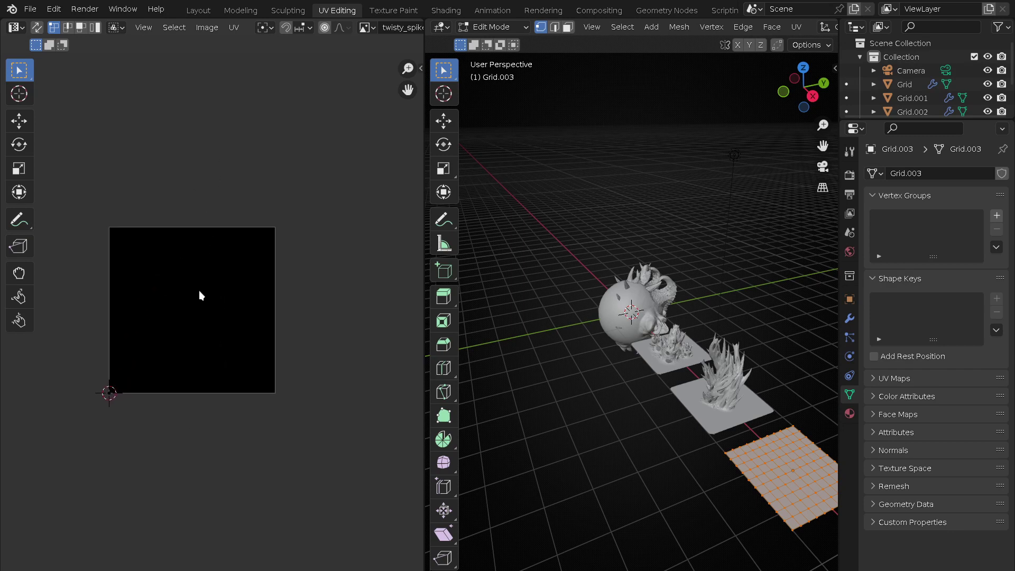
{"action": "scroll", "coordinate": [201, 262], "scroll_direction": "up", "scroll_amount": 2}
{"action": "scroll", "coordinate": [210, 240], "scroll_direction": "up", "scroll_amount": 1}
{"action": "scroll", "coordinate": [238, 277], "scroll_direction": "up", "scroll_amount": 1}
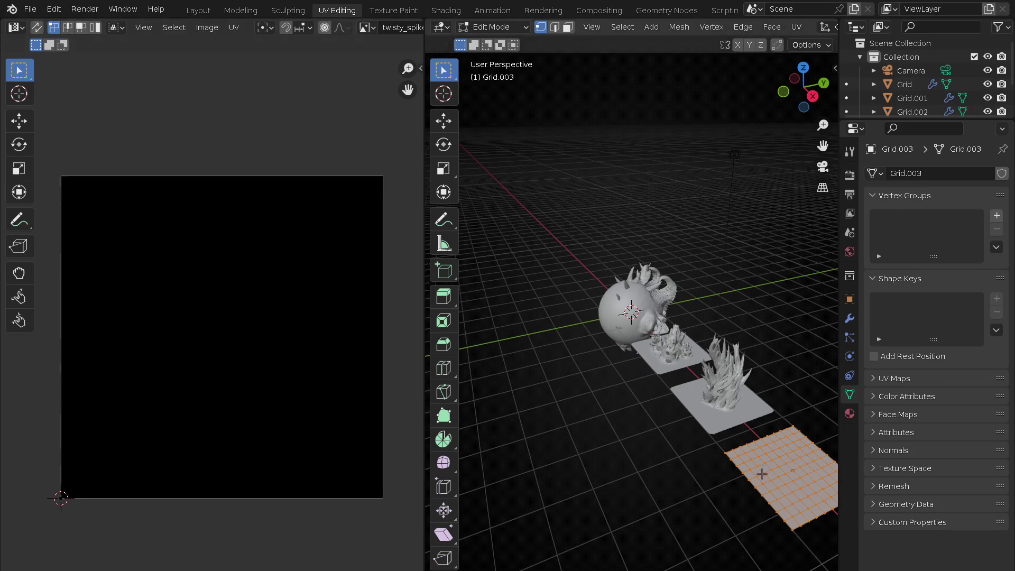
{"action": "key", "text": "ctrl+Tab"}
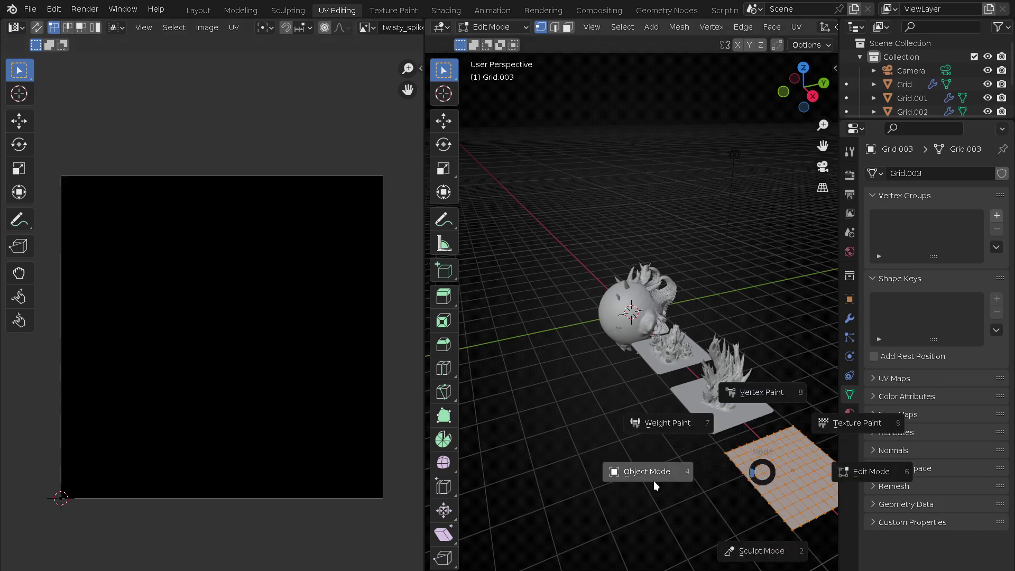
{"action": "left_click", "coordinate": [728, 490]}
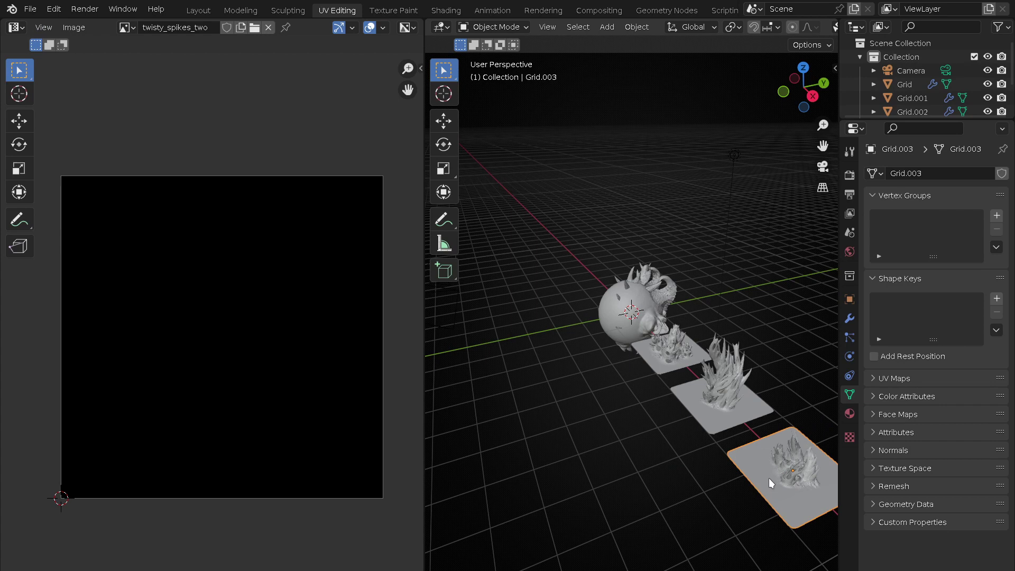
{"action": "key", "text": "ctrl+Tab"}
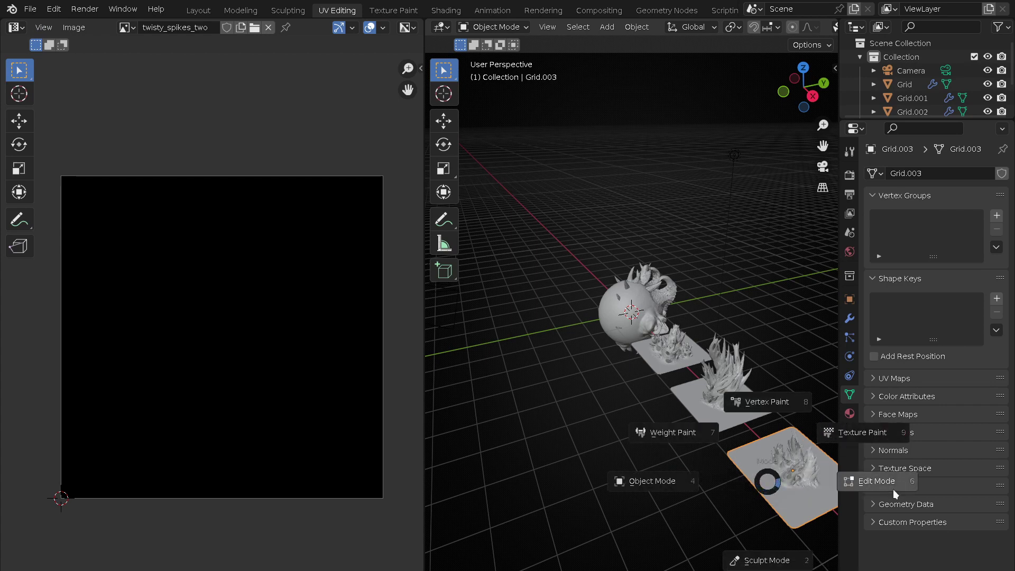
{"action": "left_click", "coordinate": [876, 485]}
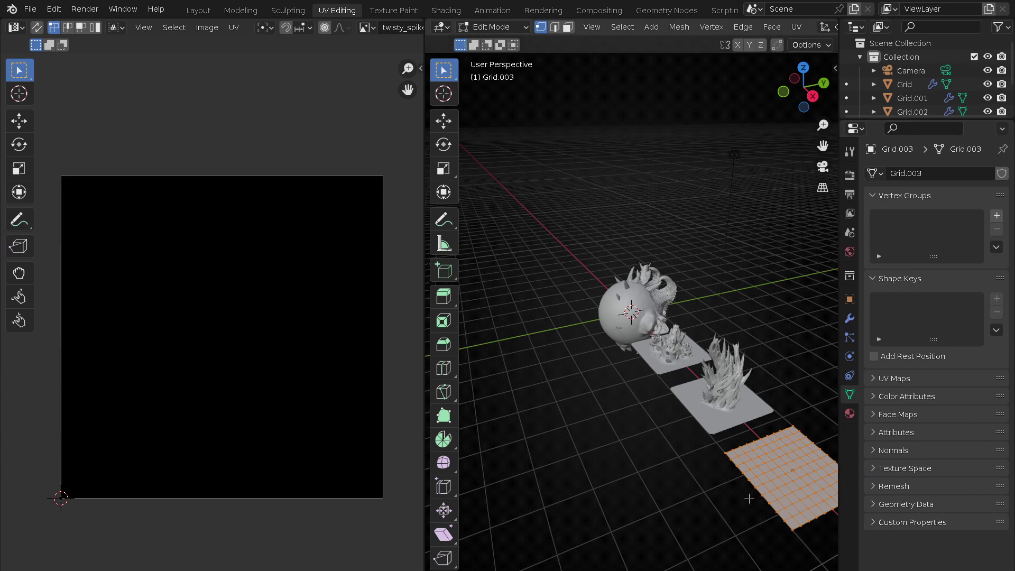
- Select the whole grid mesh and show UVMap in the Object Data UV Maps list
{"action": "left_click", "coordinate": [724, 489]}
{"action": "key", "text": "a"}
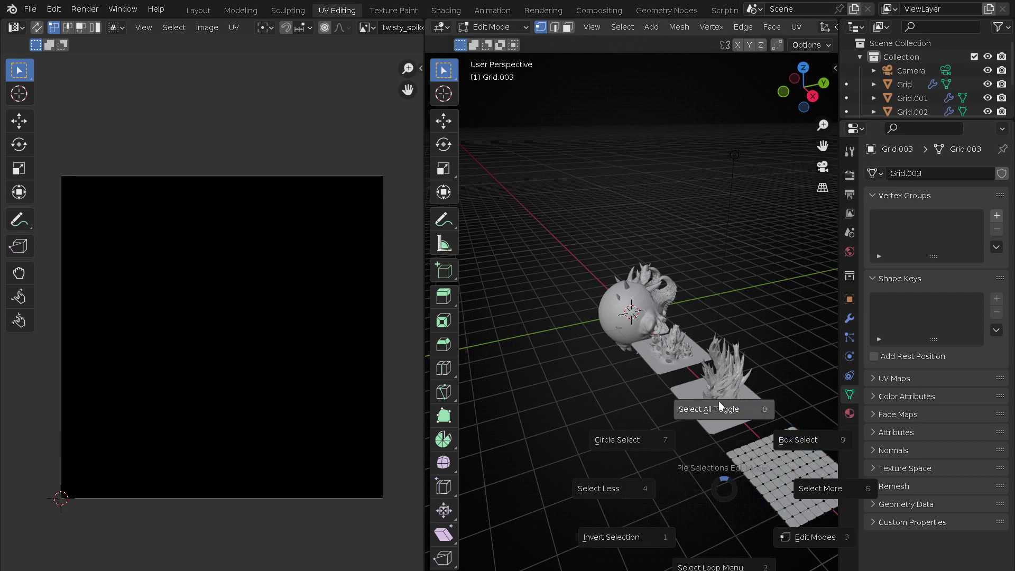
{"action": "left_click", "coordinate": [715, 408]}
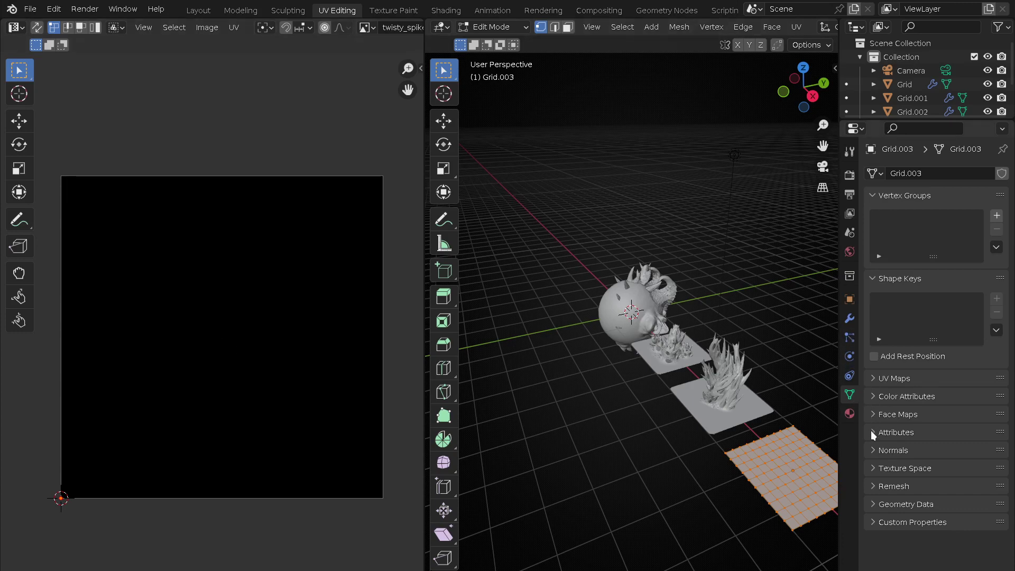
{"action": "left_click", "coordinate": [872, 379]}
{"action": "left_click", "coordinate": [918, 402]}
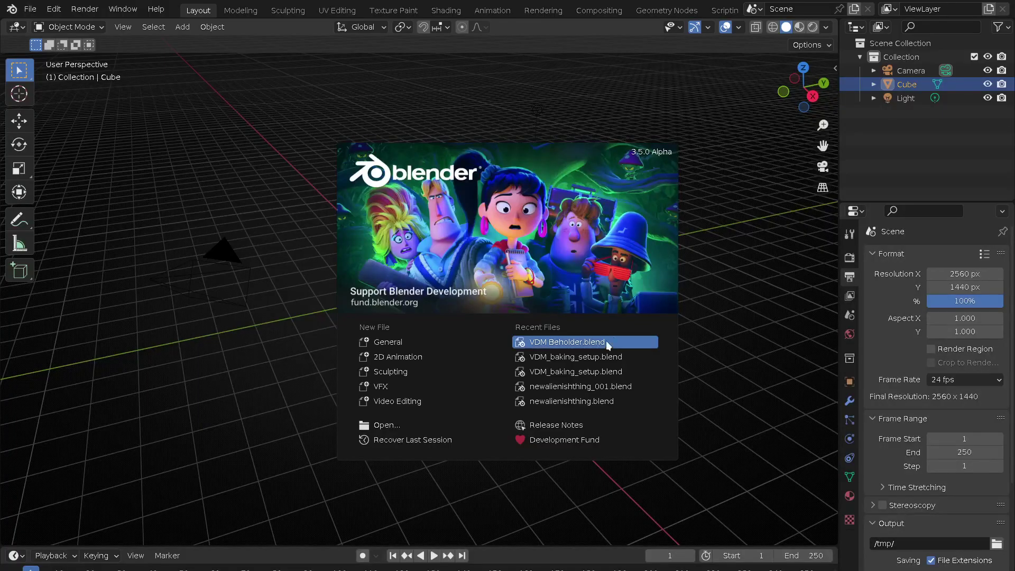
- Reopen VDM Beholder.blend from Recent Files and go to the Shading workspace
{"action": "left_click", "coordinate": [609, 345]}
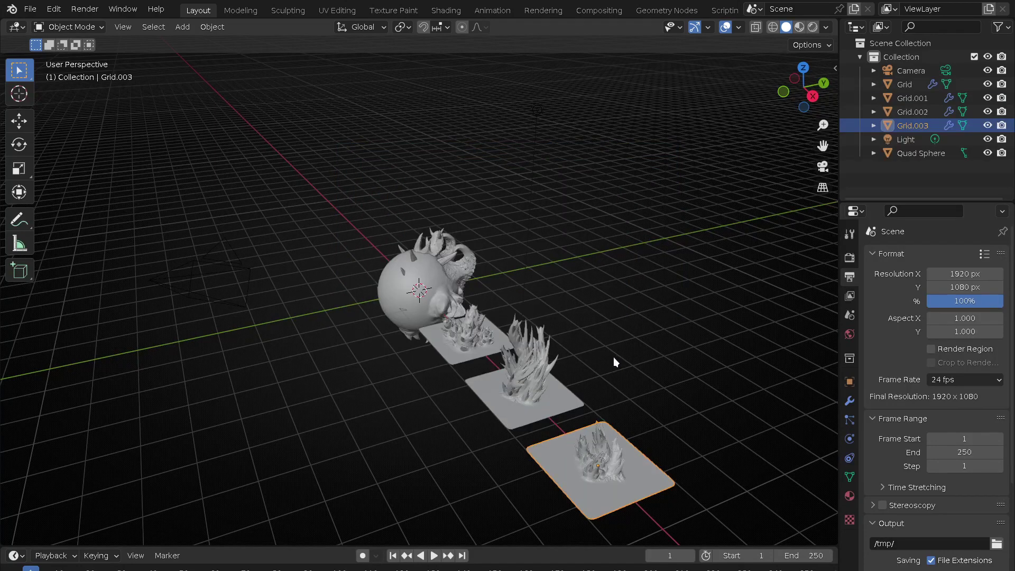
{"action": "left_click", "coordinate": [444, 10]}
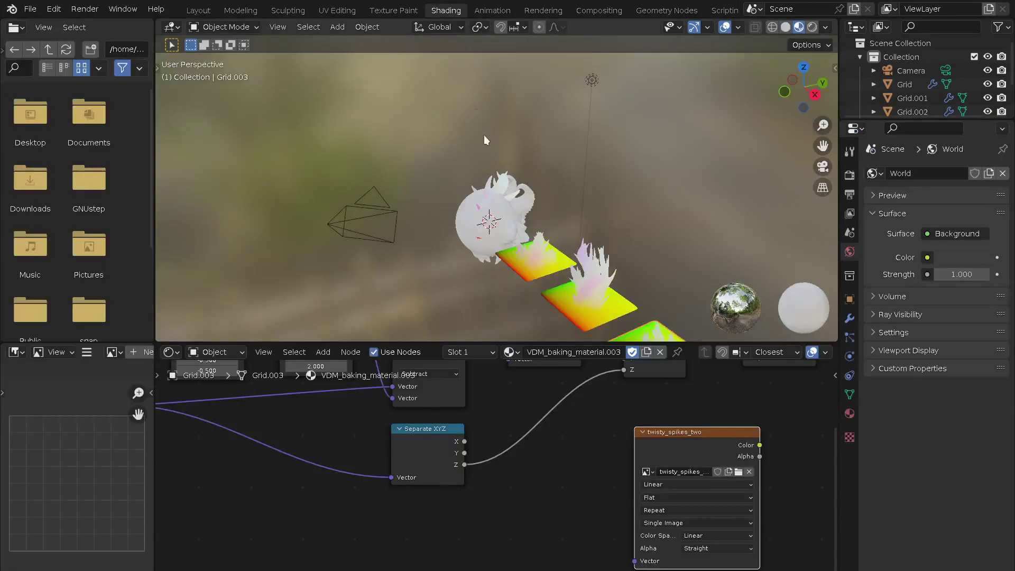
- Isolate Grid.003 in top-down local view and check the Render Bake settings
{"action": "key", "text": "KP_Divide"}
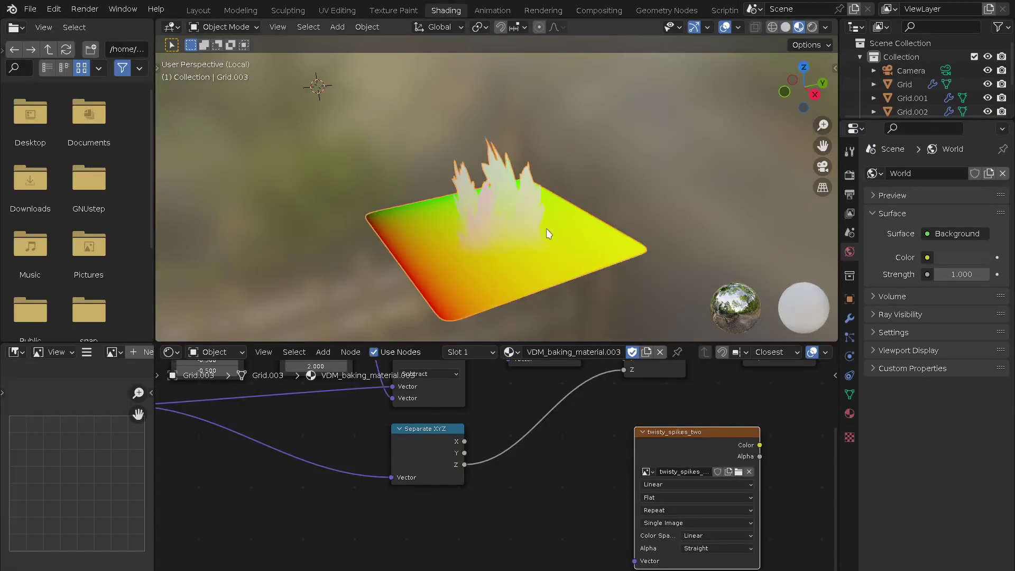
{"action": "key", "text": "KP_7"}
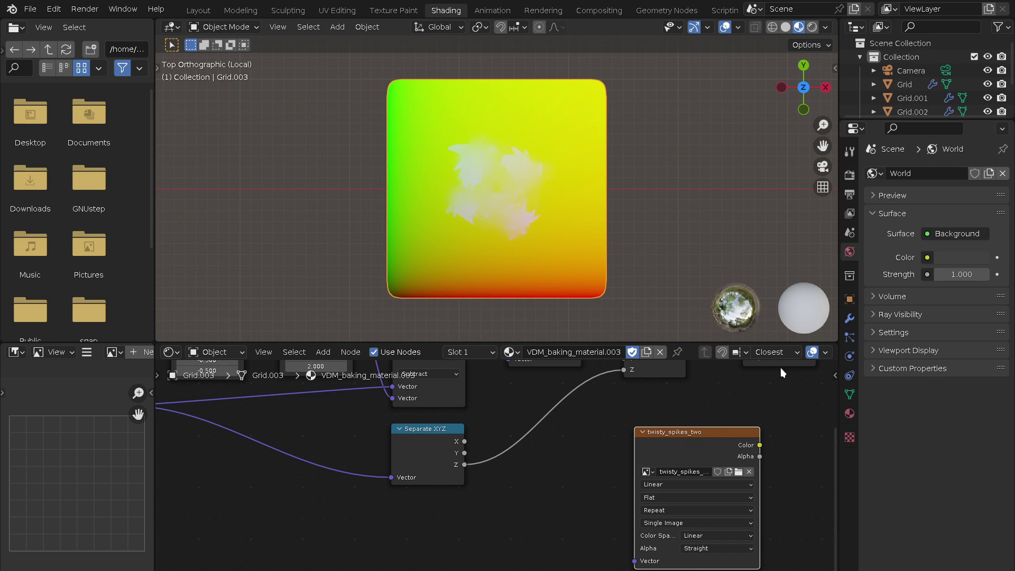
{"action": "left_click", "coordinate": [850, 175]}
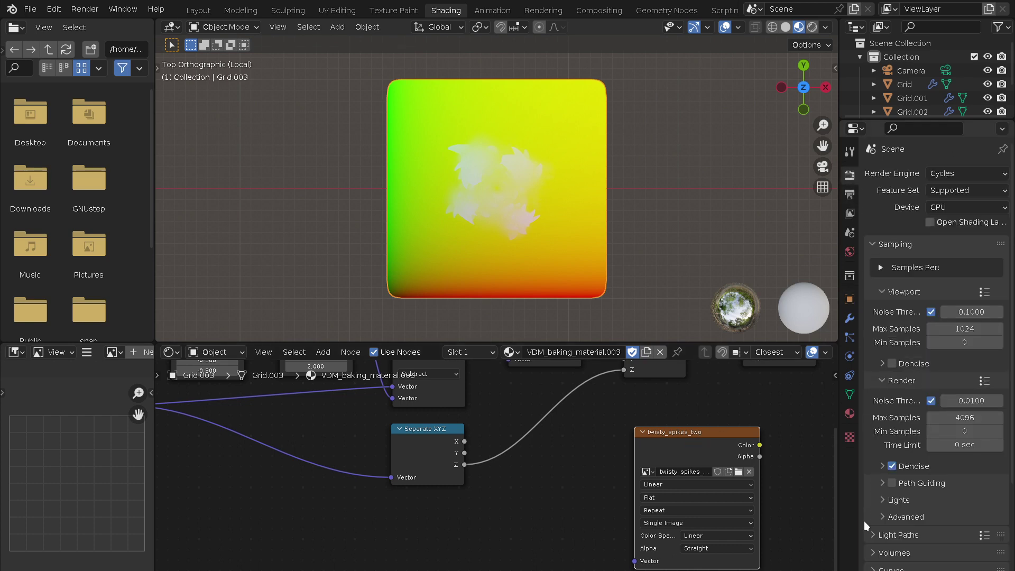
{"action": "scroll", "coordinate": [864, 521], "scroll_direction": "down", "scroll_amount": 5}
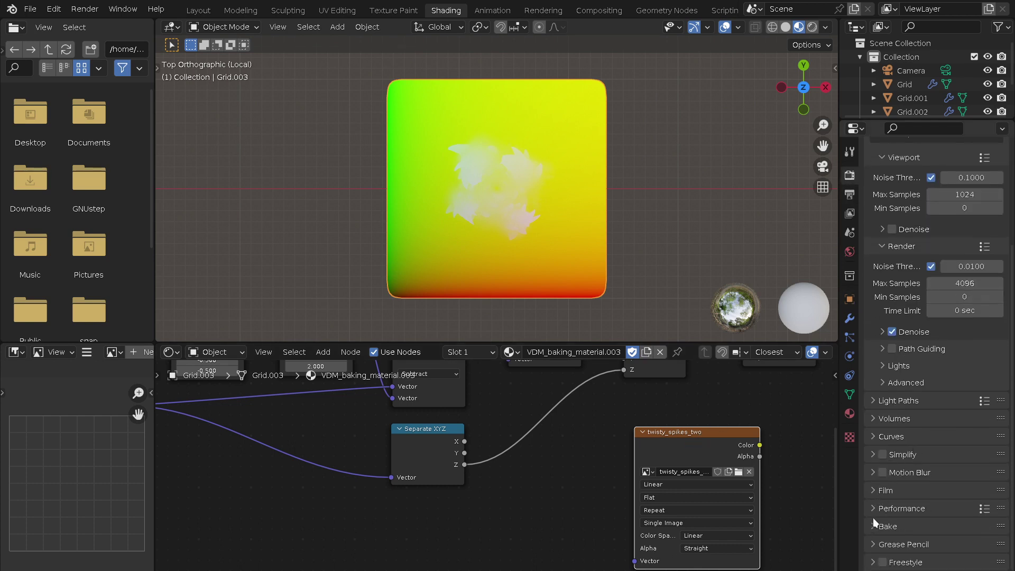
{"action": "left_click", "coordinate": [873, 527]}
{"action": "scroll", "coordinate": [899, 317], "scroll_direction": "down", "scroll_amount": 4}
{"action": "scroll", "coordinate": [906, 275], "scroll_direction": "down", "scroll_amount": 4}
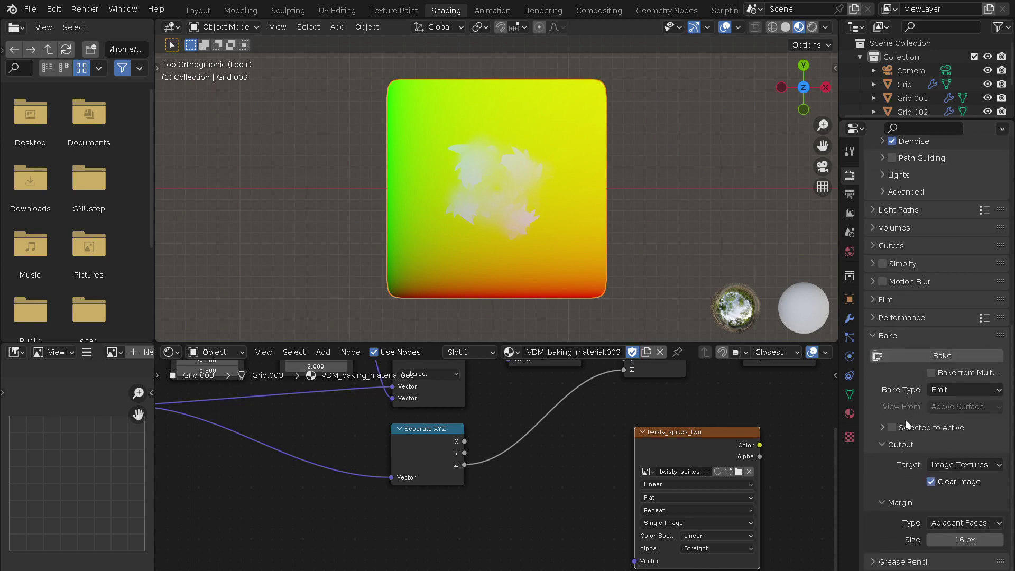
- Make UVMap the active UV map, then return to the Emit bake settings
{"action": "left_click", "coordinate": [850, 394]}
{"action": "left_click", "coordinate": [872, 379]}
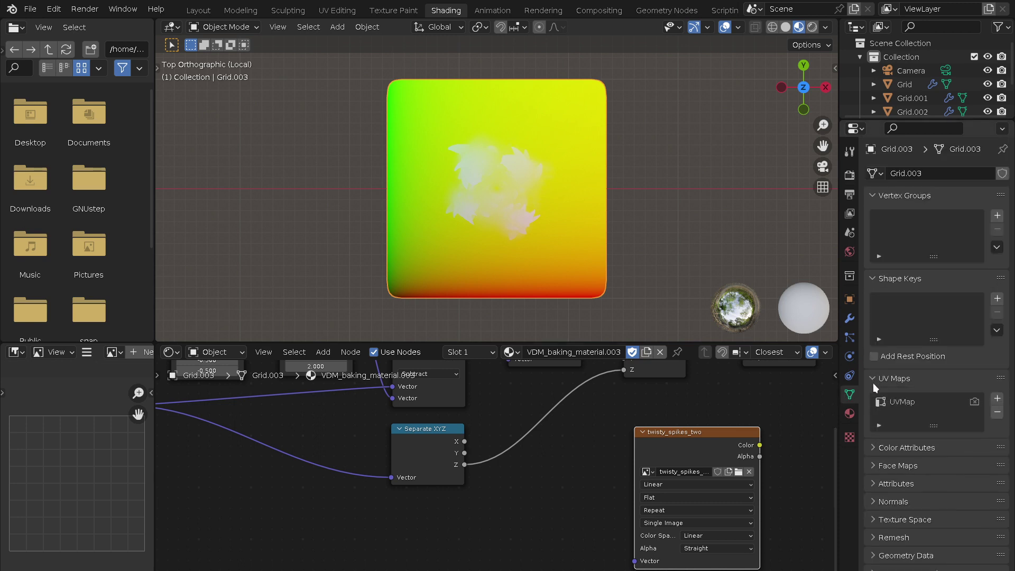
{"action": "left_click", "coordinate": [905, 402]}
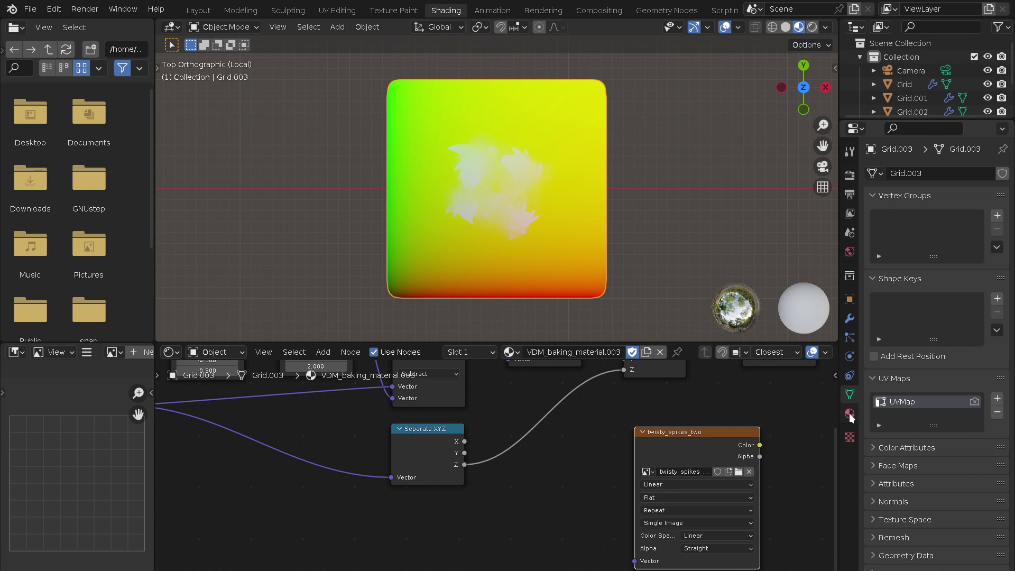
{"action": "left_click", "coordinate": [850, 176]}
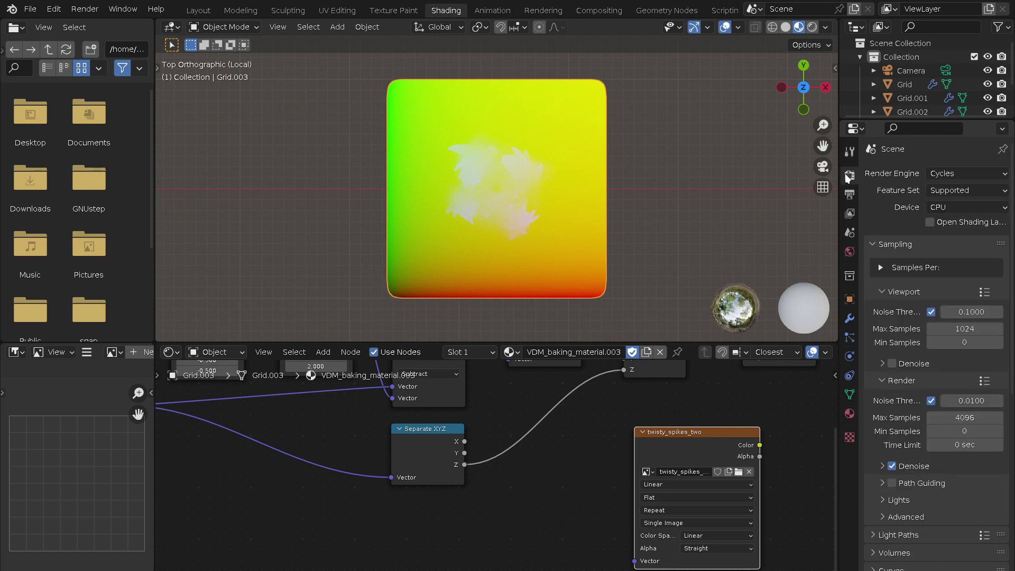
{"action": "scroll", "coordinate": [893, 389], "scroll_direction": "down", "scroll_amount": 2}
{"action": "scroll", "coordinate": [907, 258], "scroll_direction": "down", "scroll_amount": 3}
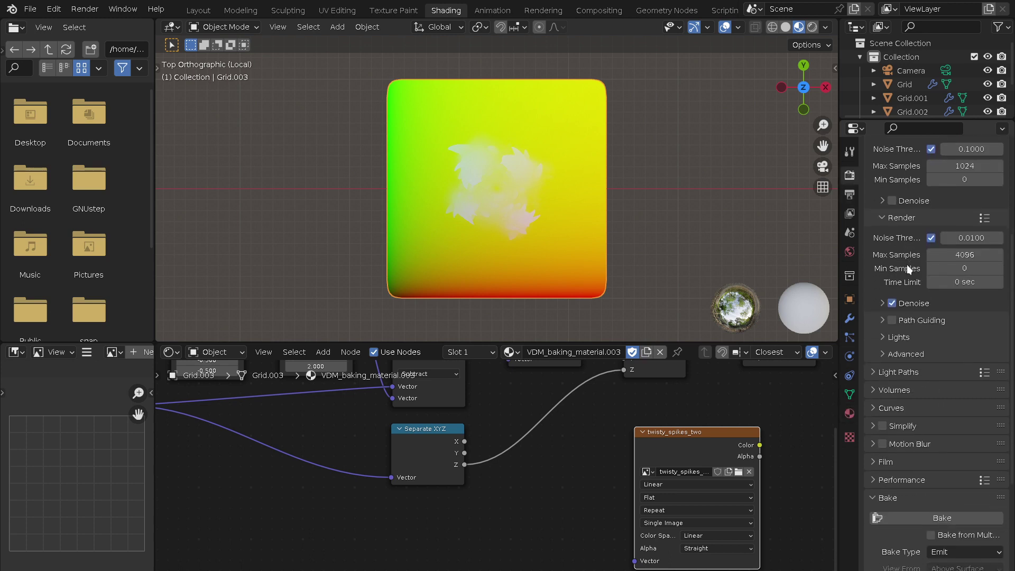
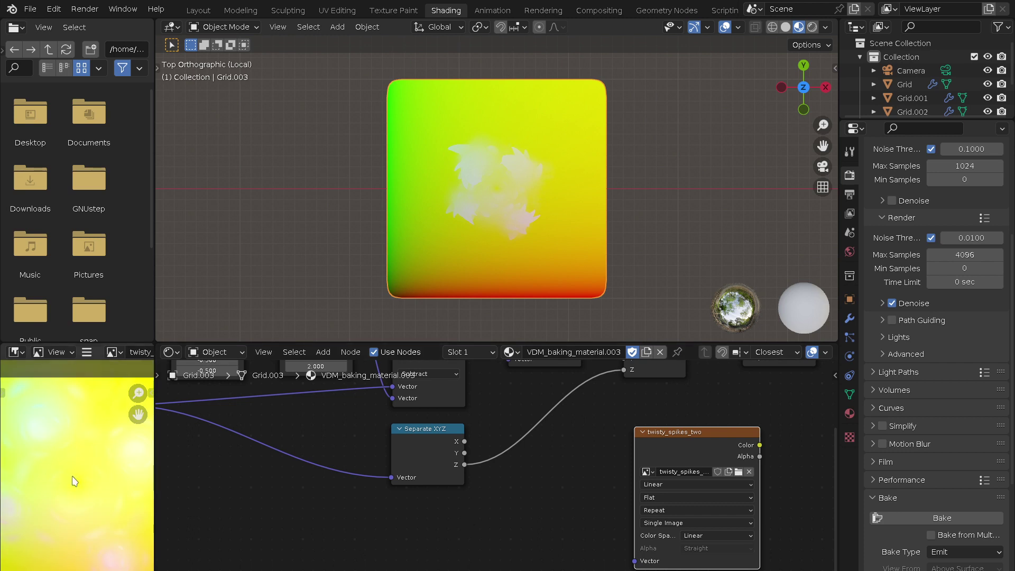
- Inspect the baked twisty_spikes_two image enlarged, then restore the full Shading layout
{"action": "middle_click_drag", "start_coordinate": [75, 460], "coordinate": [74, 509]}
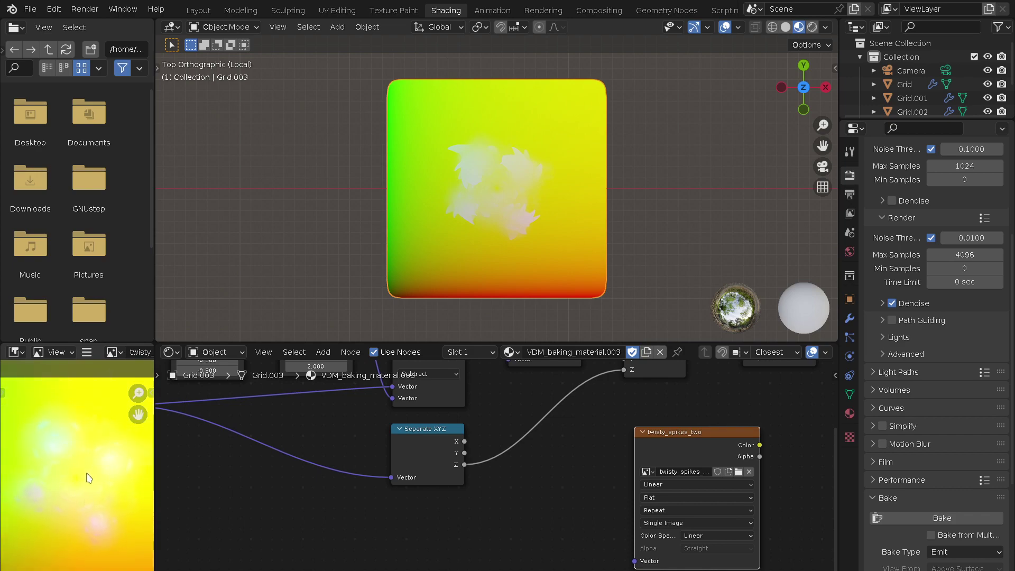
{"action": "key", "text": "ctrl+space"}
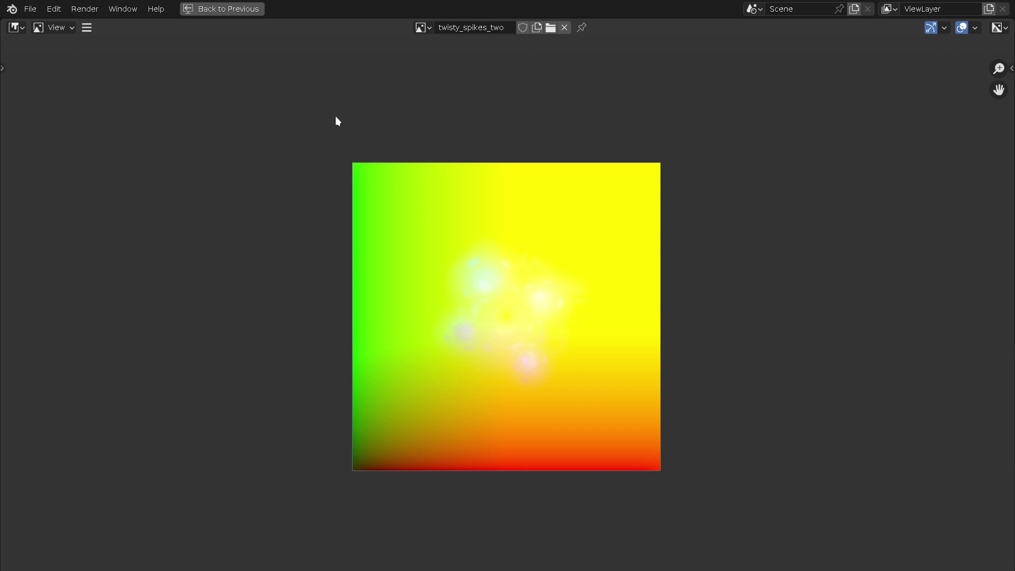
{"action": "left_click", "coordinate": [230, 8]}
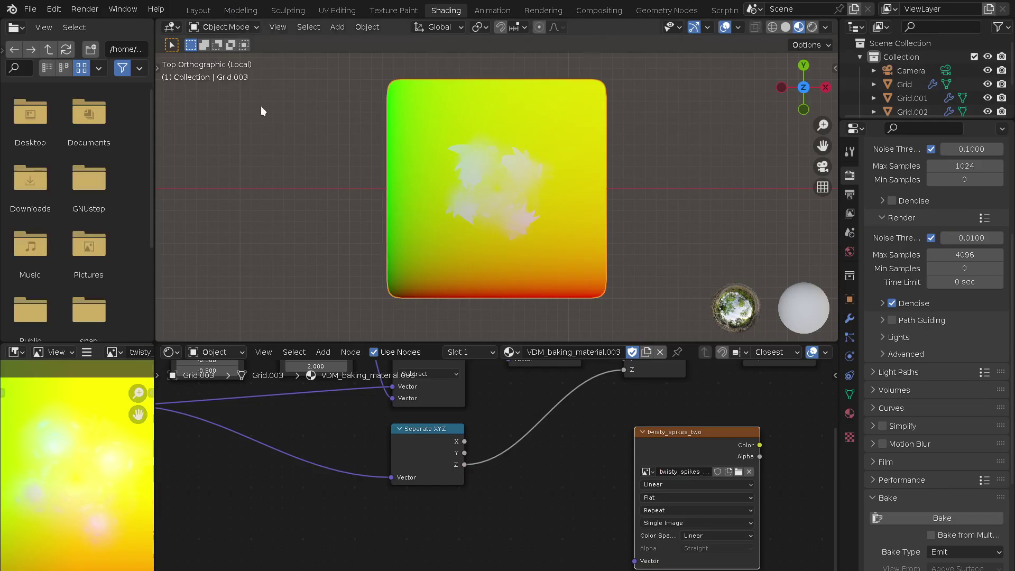
{"action": "scroll", "coordinate": [52, 444], "scroll_direction": "down", "scroll_amount": 2}
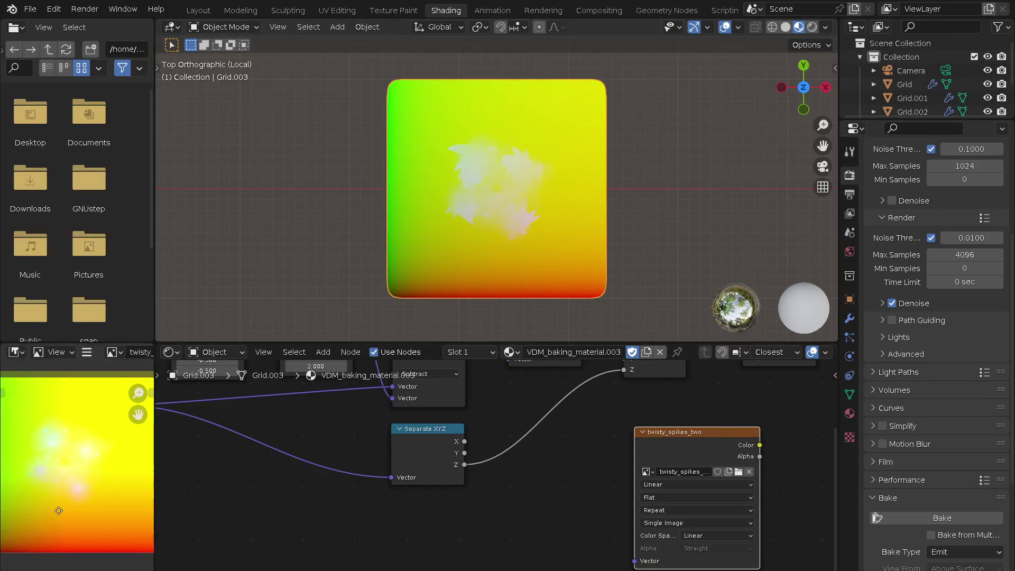
{"action": "middle_click_drag", "start_coordinate": [68, 456], "coordinate": [75, 477]}
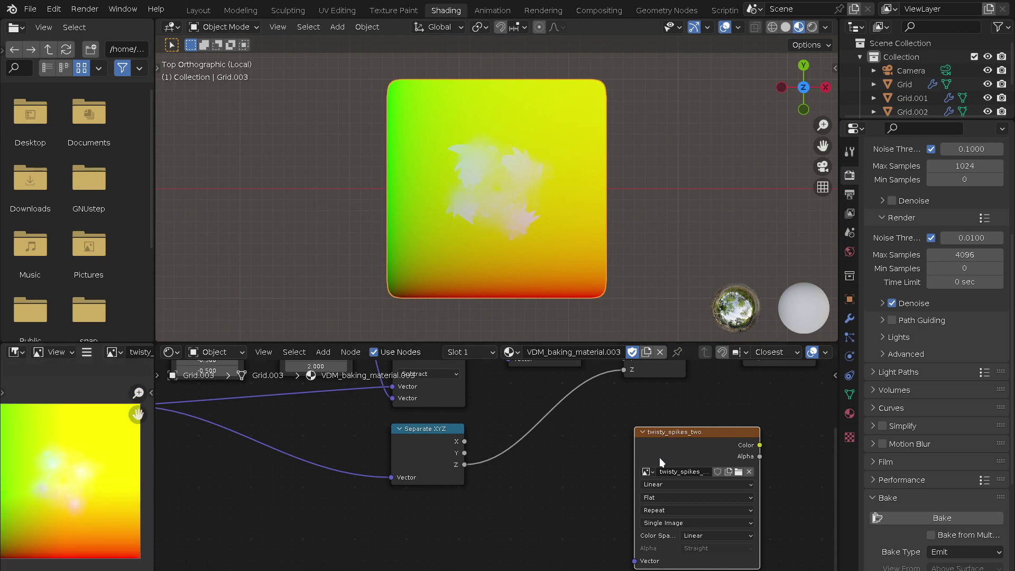
{"action": "key", "text": "Home"}
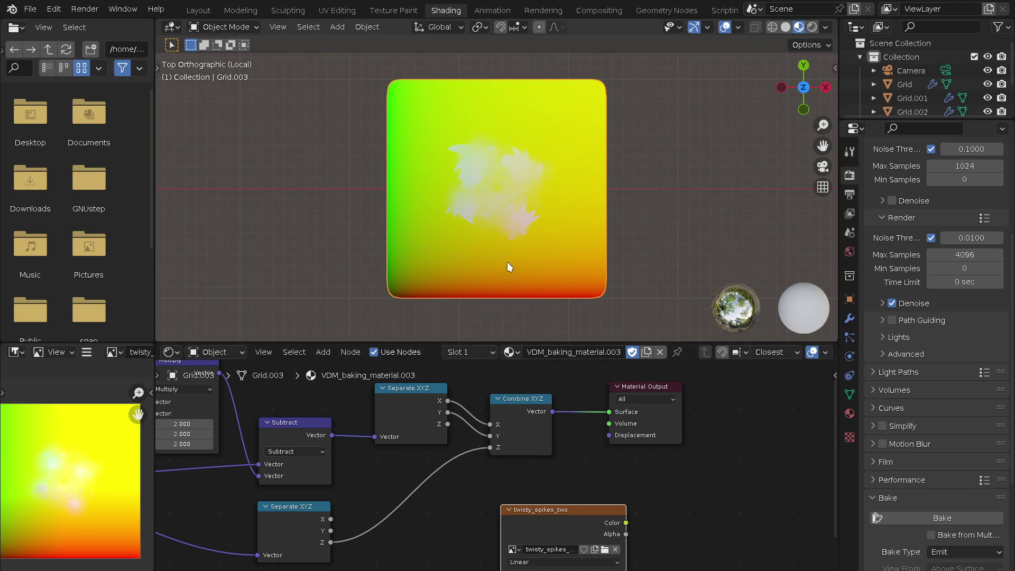
- Turn off Optimal Display on Grid.003's Multires modifier and go to the UV Editing workspace
{"action": "left_click", "coordinate": [850, 318]}
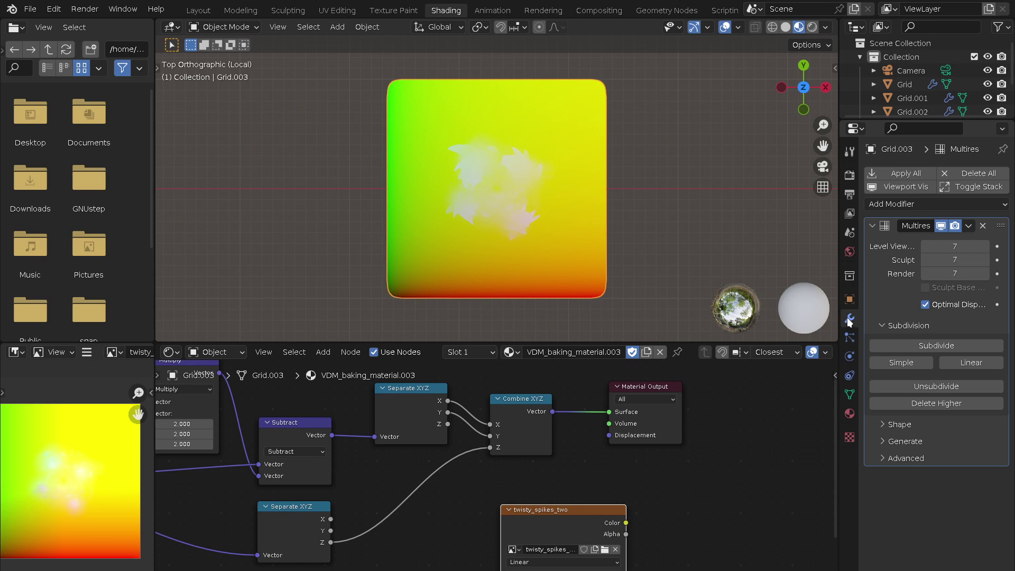
{"action": "left_click", "coordinate": [925, 305]}
{"action": "middle_click_drag", "start_coordinate": [602, 485], "coordinate": [641, 387]}
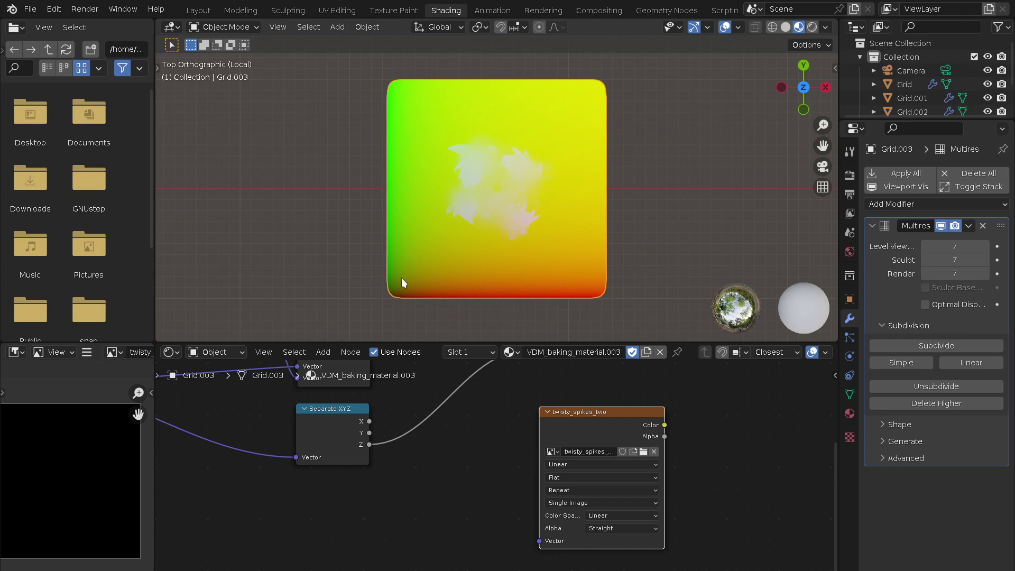
{"action": "middle_click_drag", "start_coordinate": [458, 424], "coordinate": [496, 459]}
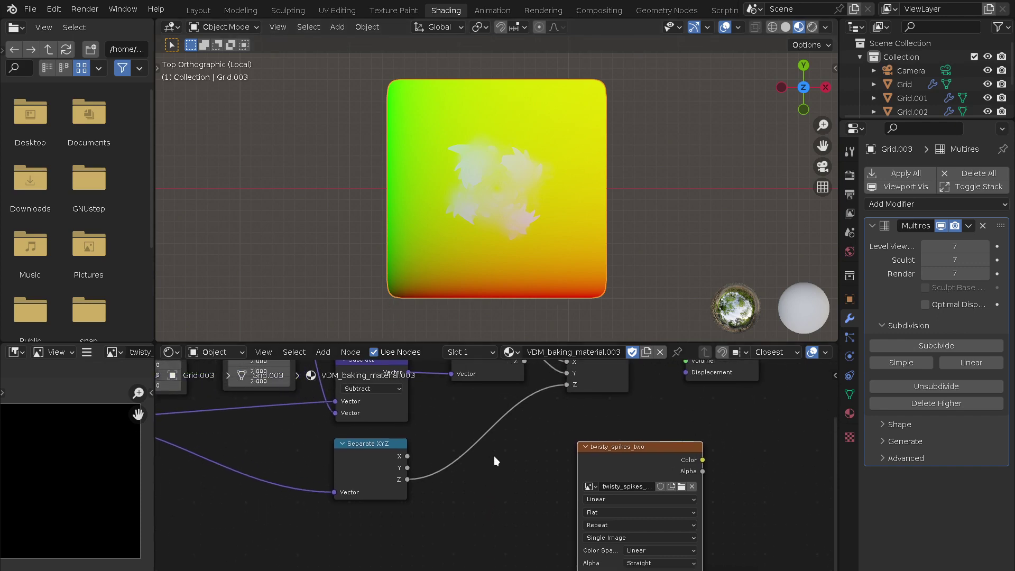
{"action": "left_click", "coordinate": [338, 11]}
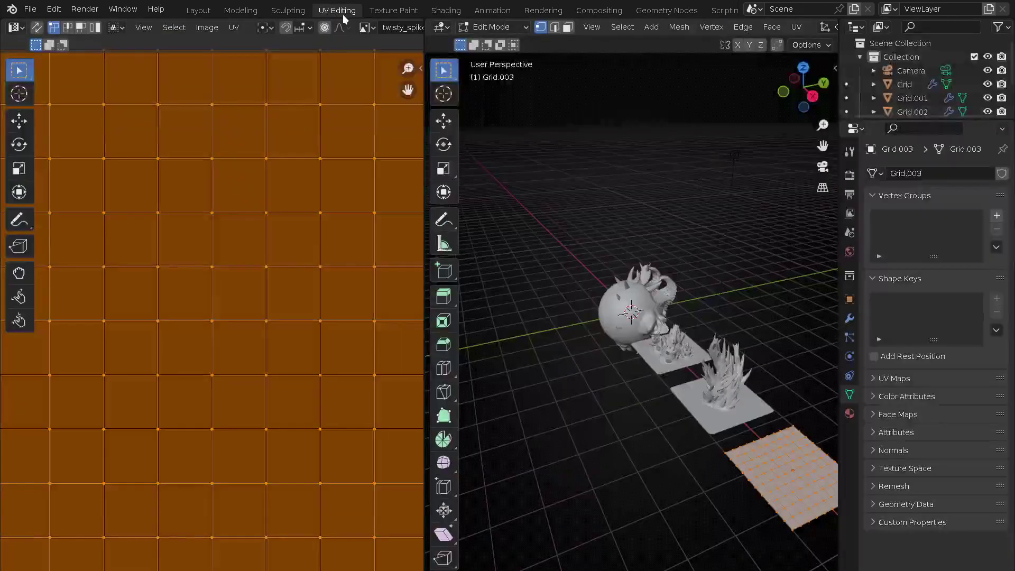
{"action": "scroll", "coordinate": [307, 27], "scroll_direction": "down", "scroll_amount": 2}
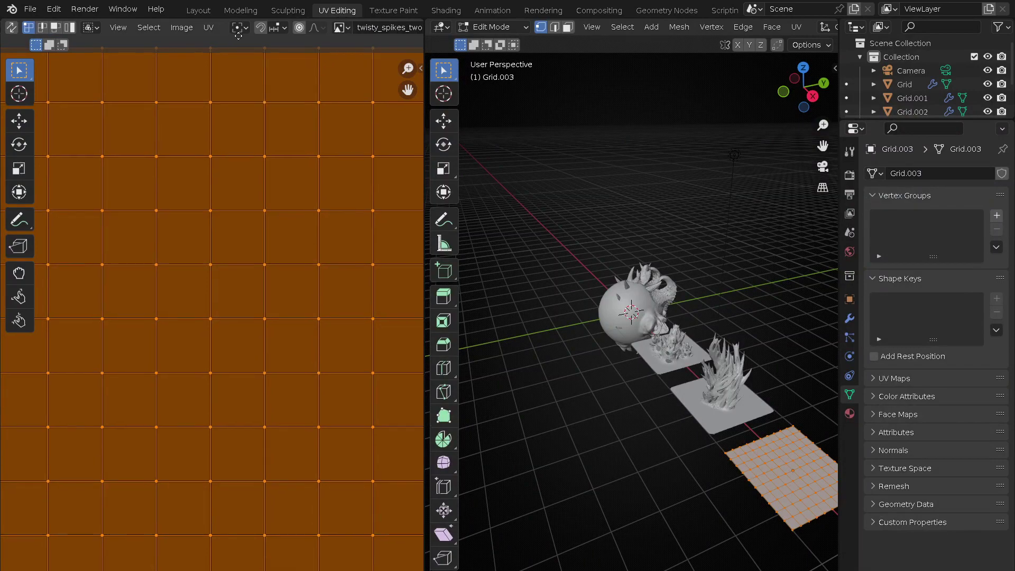
{"action": "scroll", "coordinate": [201, 206], "scroll_direction": "down", "scroll_amount": 1}
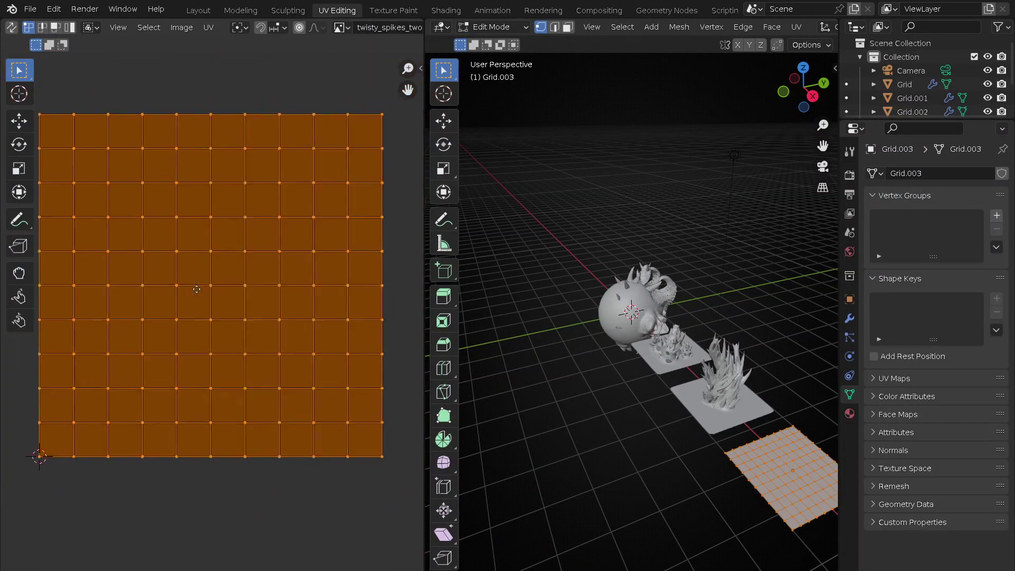
{"action": "scroll", "coordinate": [194, 298], "scroll_direction": "down", "scroll_amount": 2}
{"action": "middle_click_drag", "start_coordinate": [207, 238], "coordinate": [211, 253]}
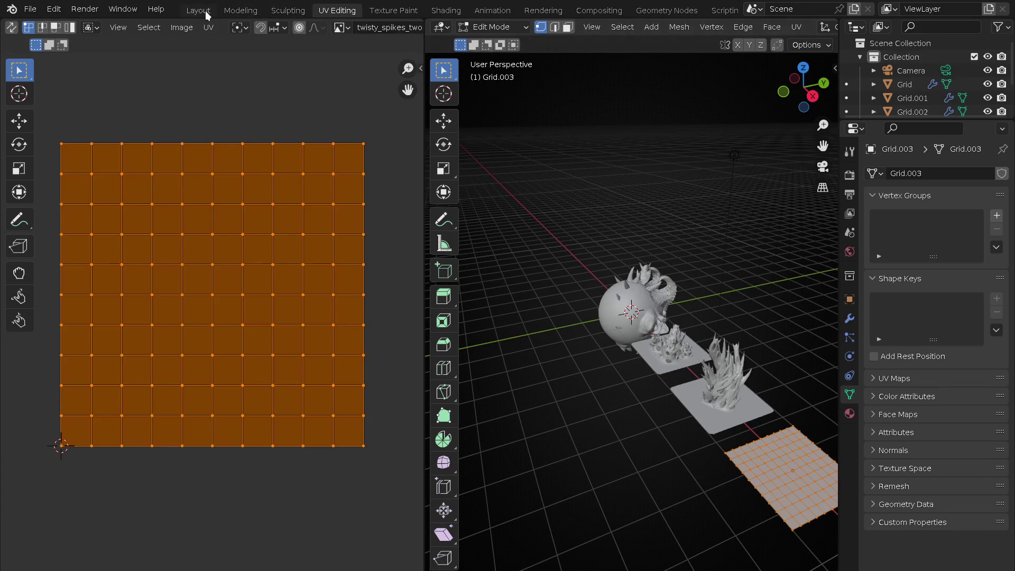
{"action": "left_click", "coordinate": [449, 11]}
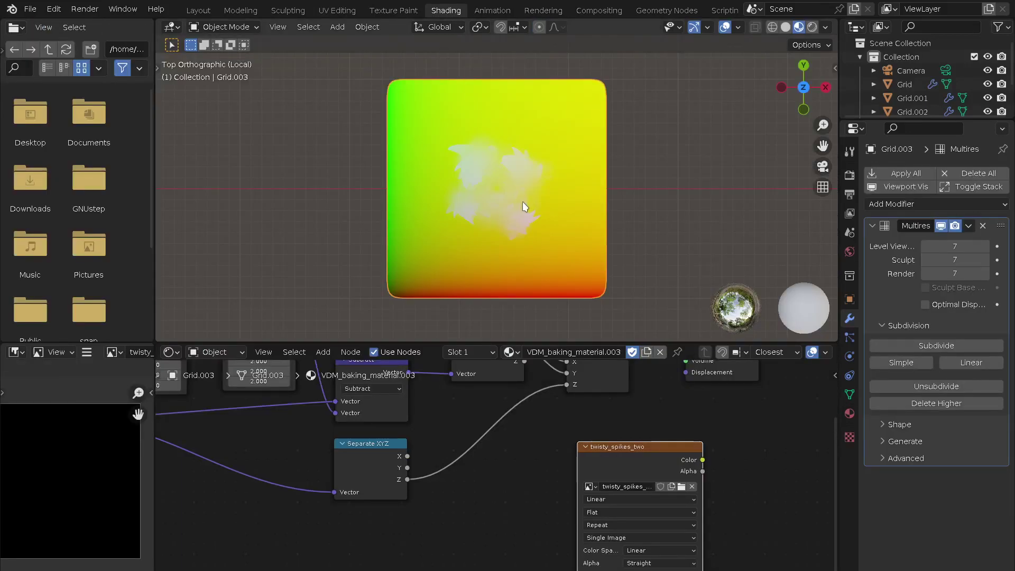
- Check Grid.003's spikes side-on, then light the top view with the scene world
{"action": "mouse_move", "coordinate": [475, 290]}
{"action": "middle_mouse_down"}
{"action": "mouse_move", "coordinate": [554, 211]}
{"action": "mouse_move", "coordinate": [554, 148]}
{"action": "mouse_move", "coordinate": [538, 124]}
{"action": "mouse_move", "coordinate": [407, 181]}
{"action": "mouse_move", "coordinate": [338, 179]}
{"action": "mouse_move", "coordinate": [491, 224]}
{"action": "mouse_move", "coordinate": [479, 249]}
{"action": "middle_mouse_up"}
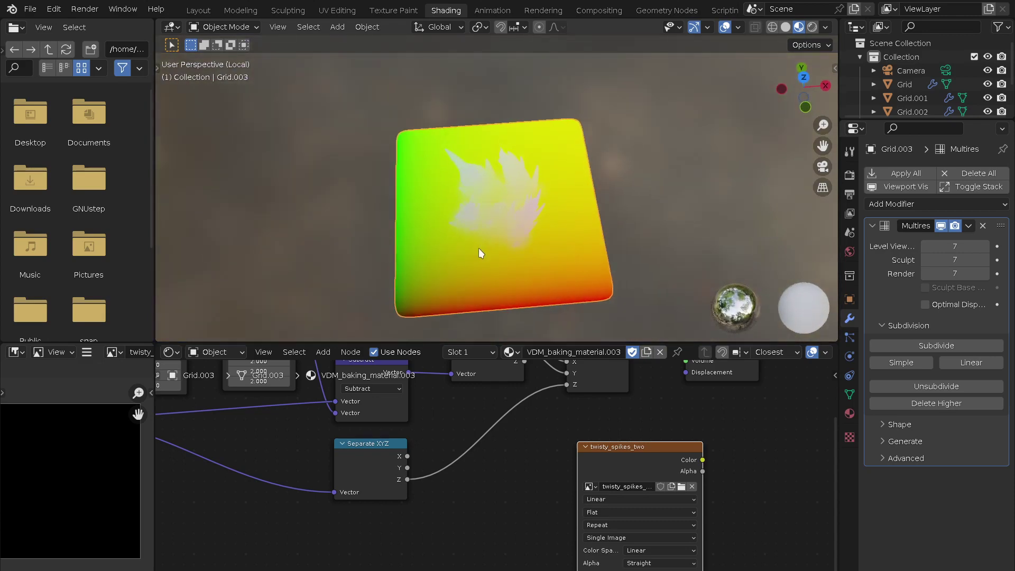
{"action": "key", "text": "KP_7"}
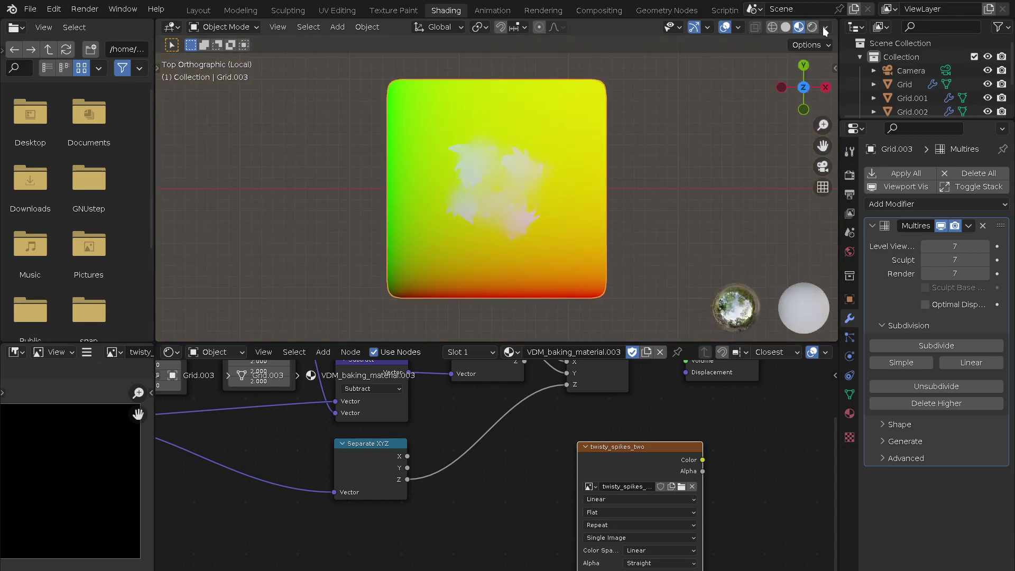
{"action": "left_click", "coordinate": [825, 29]}
{"action": "left_click", "coordinate": [748, 108]}
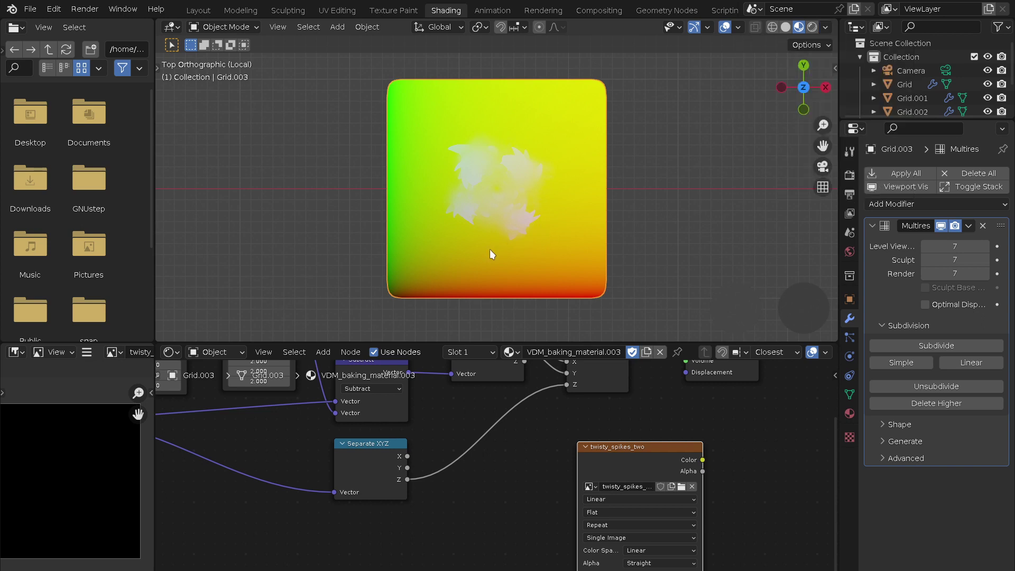
{"action": "scroll", "coordinate": [484, 254], "scroll_direction": "down", "scroll_amount": 1}
{"action": "scroll", "coordinate": [519, 223], "scroll_direction": "down", "scroll_amount": 3}
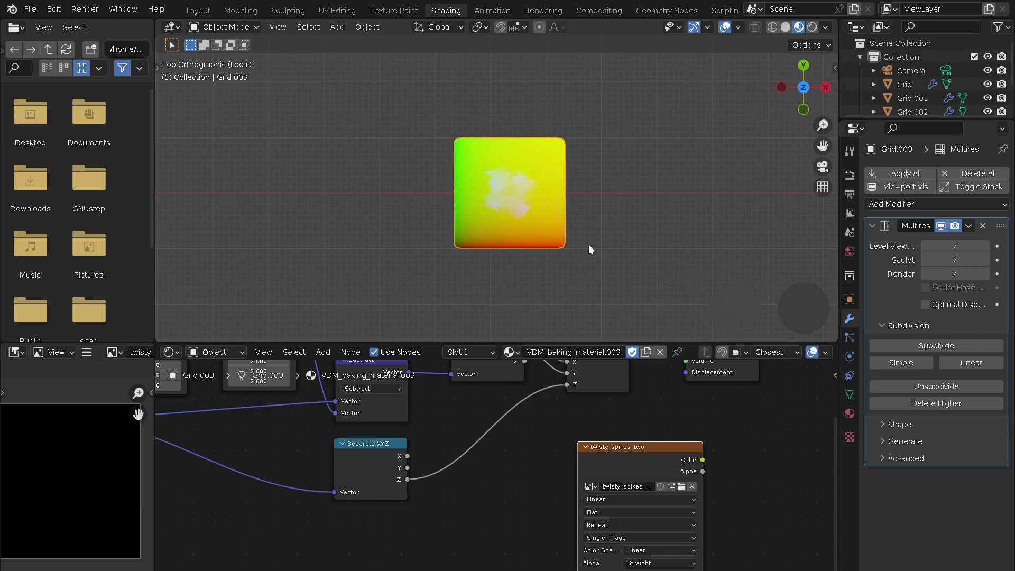
- Leave local view to show all objects and switch lighting back to the HDRI studio
{"action": "key", "text": "KP_Divide"}
{"action": "mouse_move", "coordinate": [589, 244]}
{"action": "middle_mouse_down"}
{"action": "mouse_move", "coordinate": [609, 293]}
{"action": "mouse_move", "coordinate": [656, 303]}
{"action": "mouse_move", "coordinate": [633, 170]}
{"action": "mouse_move", "coordinate": [653, 157]}
{"action": "middle_mouse_up"}
{"action": "mouse_move", "coordinate": [597, 252]}
{"action": "middle_mouse_down"}
{"action": "mouse_move", "coordinate": [626, 185]}
{"action": "mouse_move", "coordinate": [579, 247]}
{"action": "middle_mouse_up"}
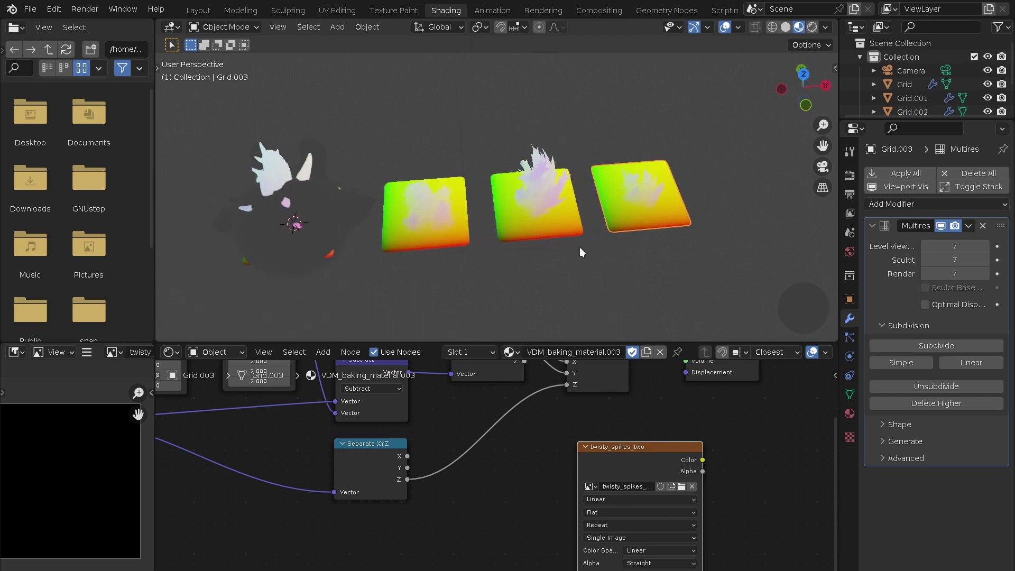
{"action": "middle_click_drag", "start_coordinate": [638, 217], "coordinate": [643, 208]}
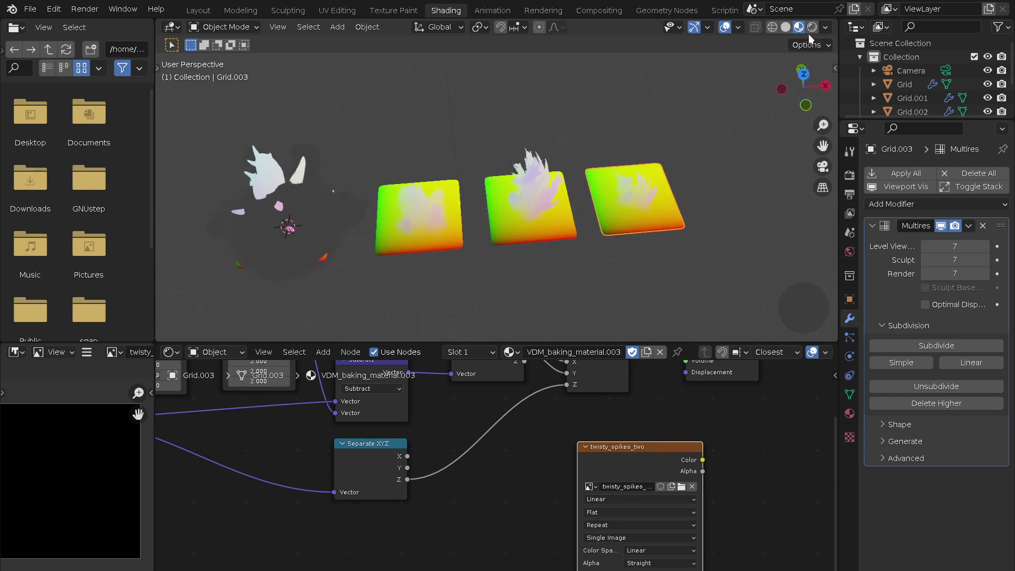
{"action": "left_click", "coordinate": [827, 26]}
{"action": "left_click", "coordinate": [747, 108]}
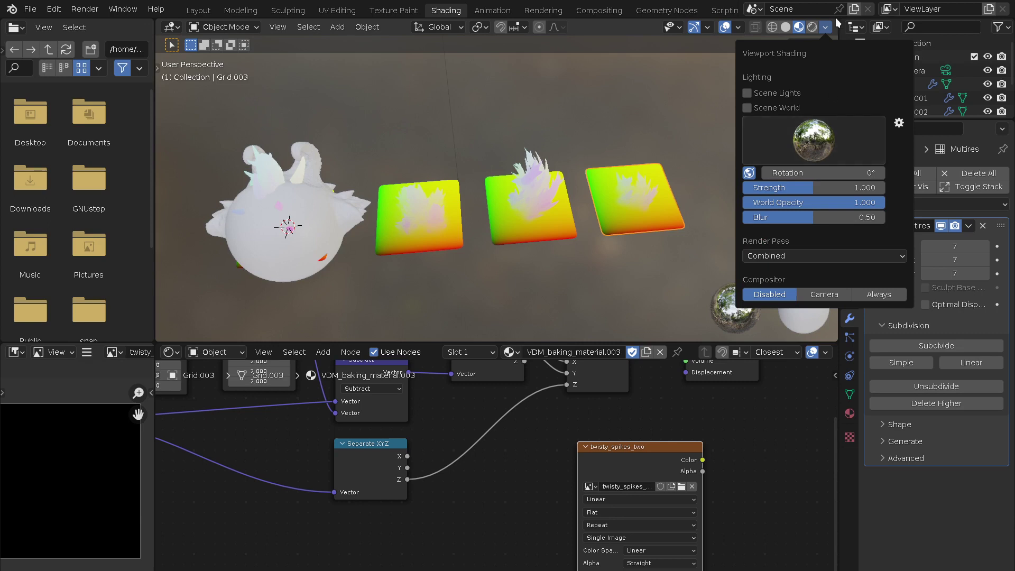
- View the spiky grids in Rendered shading, then switch back toward Material Preview
{"action": "left_click", "coordinate": [812, 27]}
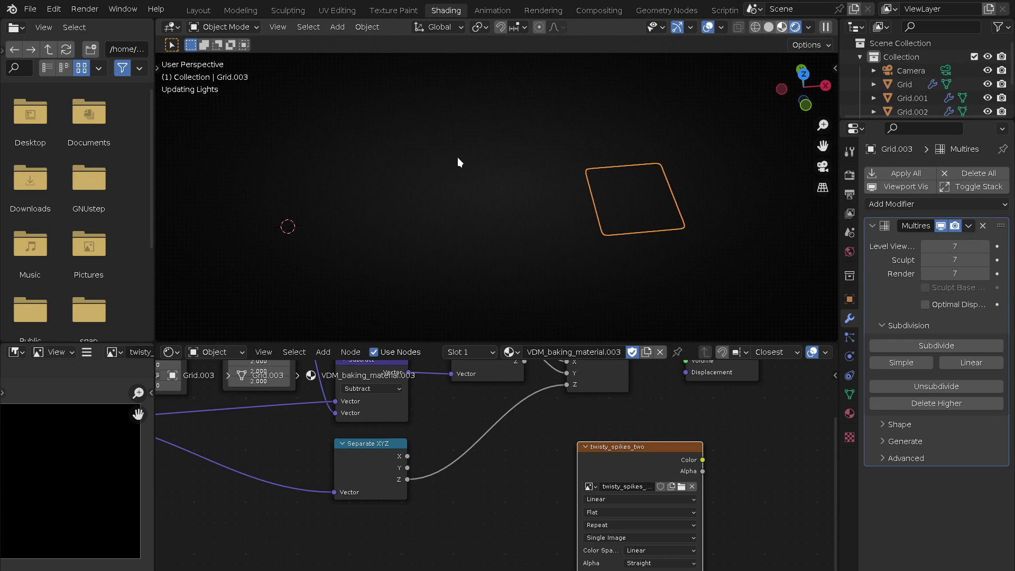
{"action": "key", "text": "z"}
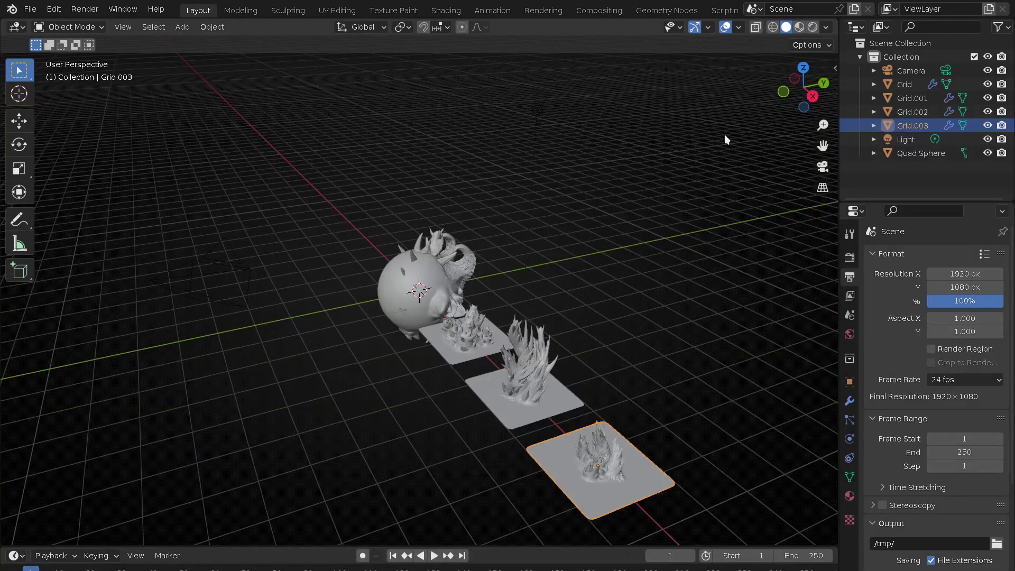
- In Shading, show Material Preview and frame Grid.003 top-down beside another baked grid
{"action": "left_click", "coordinate": [444, 10]}
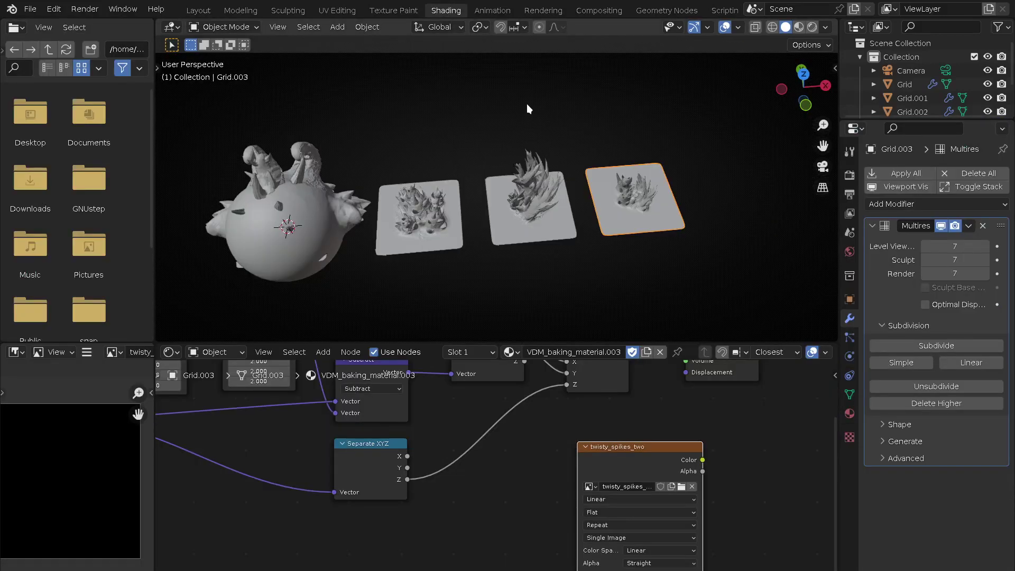
{"action": "left_click", "coordinate": [799, 27]}
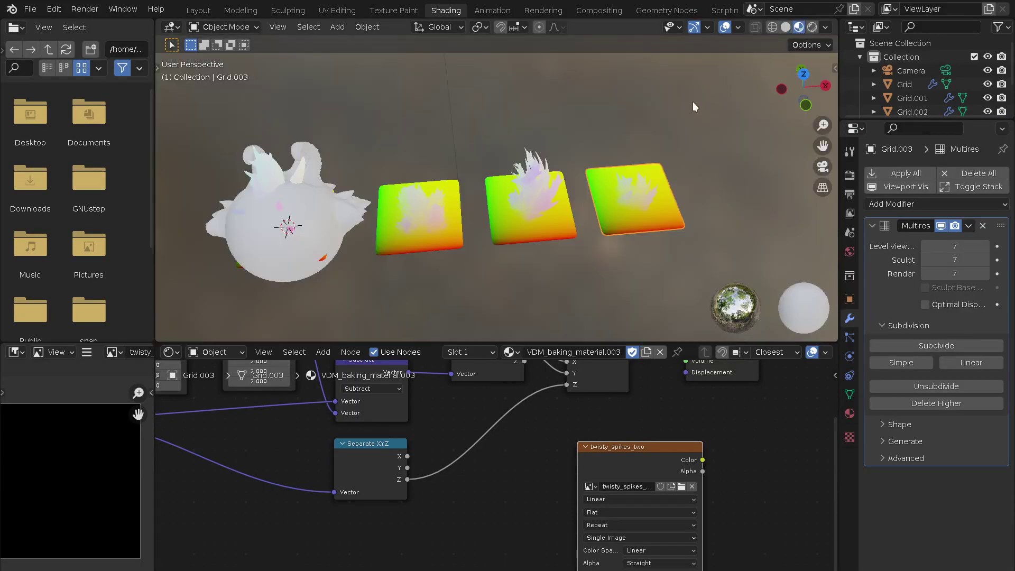
{"action": "mouse_move", "coordinate": [627, 181]}
{"action": "middle_mouse_down"}
{"action": "mouse_move", "coordinate": [604, 252]}
{"action": "mouse_move", "coordinate": [658, 113]}
{"action": "mouse_move", "coordinate": [615, 218]}
{"action": "middle_mouse_up"}
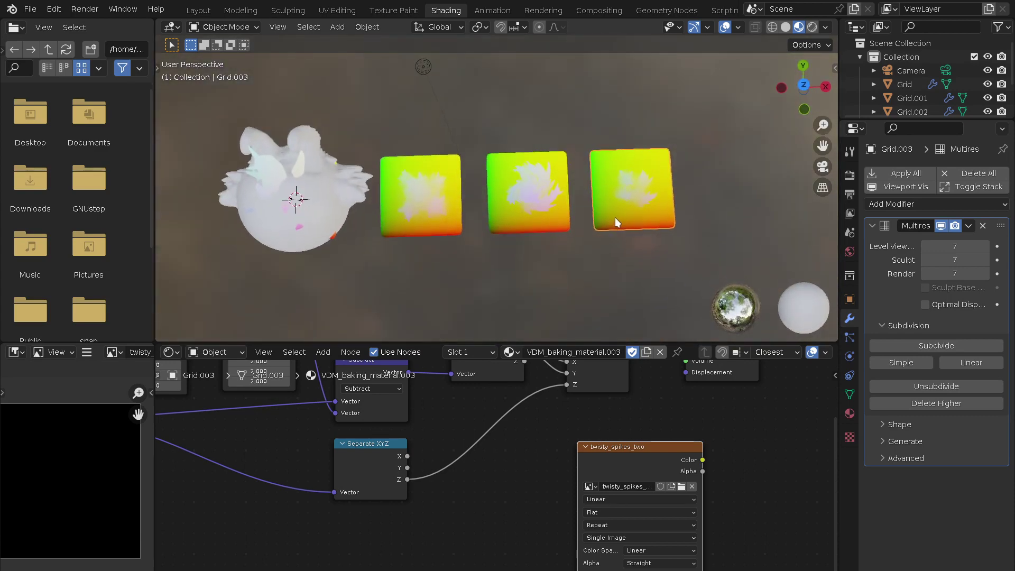
{"action": "key", "text": "KP_7"}
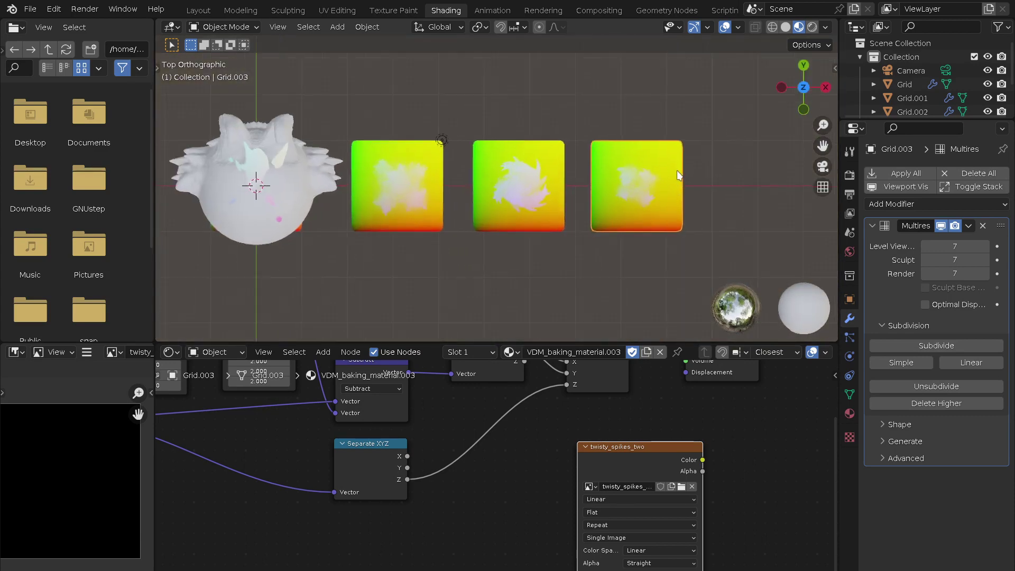
{"action": "key", "text": "KP_Decimal"}
{"action": "scroll", "coordinate": [700, 130], "scroll_direction": "down", "scroll_amount": 4}
{"action": "middle_click_drag", "start_coordinate": [687, 152], "coordinate": [634, 173], "text": "shift"}
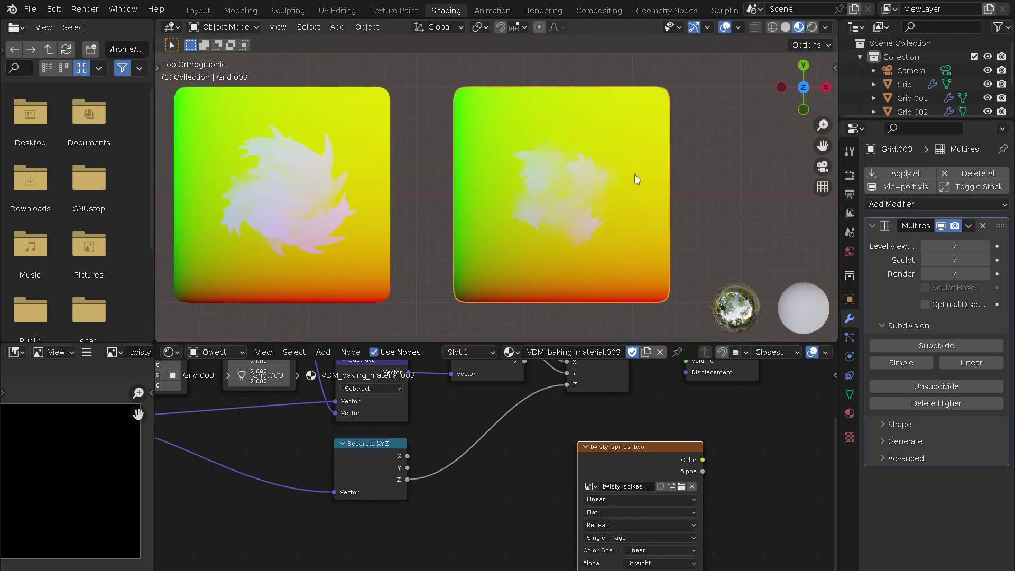
- Reopen VDM_Beholder.blend from recent files, discarding the unsaved changes
{"action": "left_click", "coordinate": [30, 9]}
{"action": "left_click", "coordinate": [195, 51]}
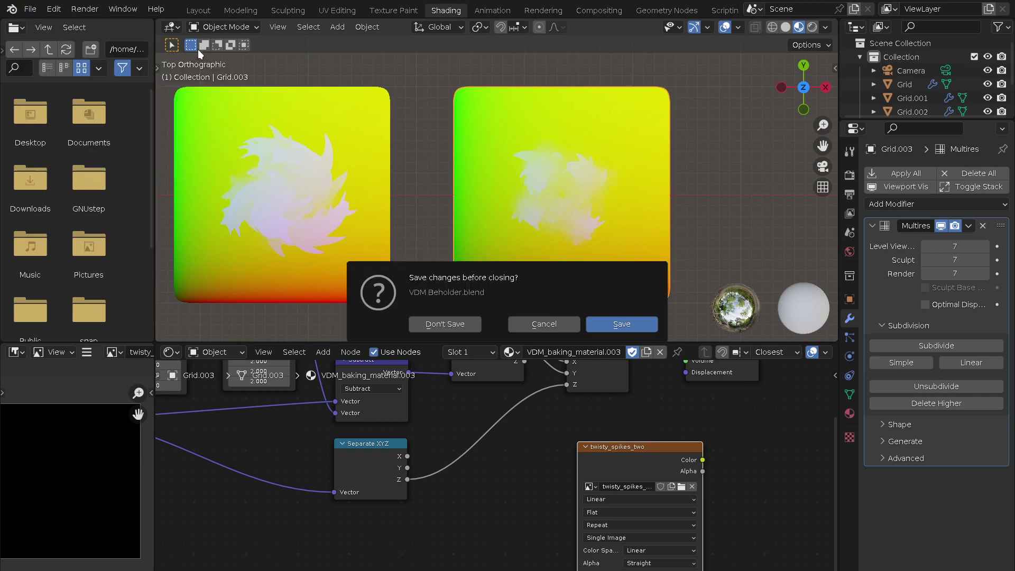
{"action": "left_click", "coordinate": [461, 320]}
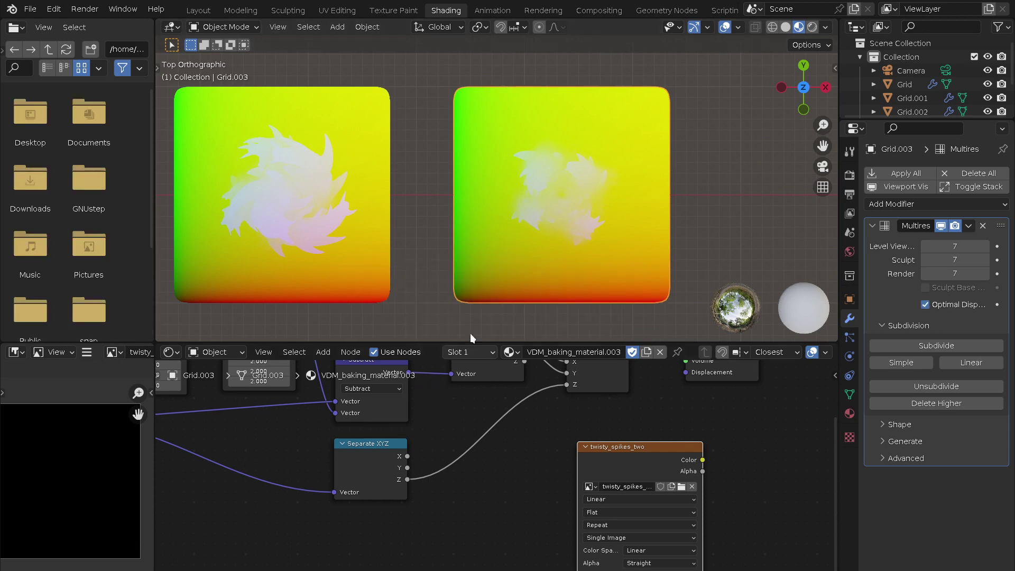
- Set VDM_baking_material.003's displacement method to Displacement and Bump
{"action": "scroll", "coordinate": [573, 203], "scroll_direction": "down", "scroll_amount": 4}
{"action": "scroll", "coordinate": [513, 281], "scroll_direction": "up", "scroll_amount": 2, "text": "shift"}
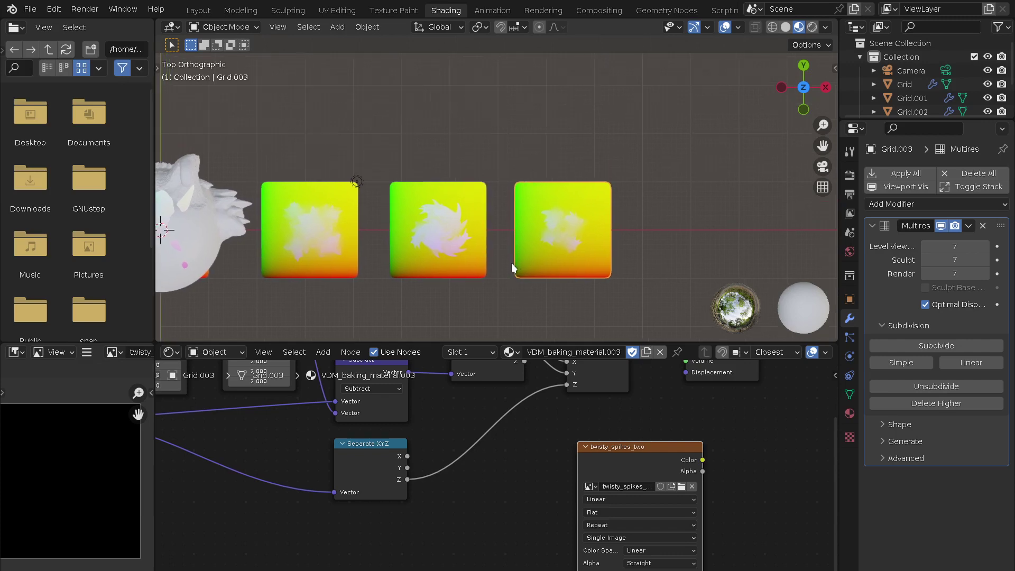
{"action": "scroll", "coordinate": [538, 250], "scroll_direction": "up", "scroll_amount": 1}
{"action": "scroll", "coordinate": [574, 229], "scroll_direction": "up", "scroll_amount": 2}
{"action": "scroll", "coordinate": [585, 195], "scroll_direction": "up", "scroll_amount": 1}
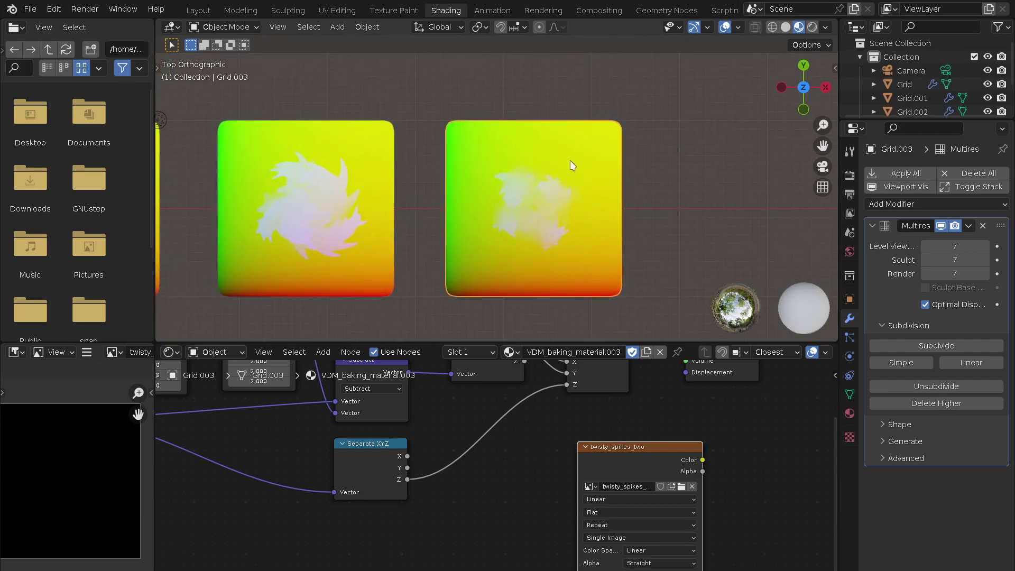
{"action": "left_click", "coordinate": [850, 413]}
{"action": "left_click", "coordinate": [874, 428]}
{"action": "scroll", "coordinate": [874, 471], "scroll_direction": "down", "scroll_amount": 4}
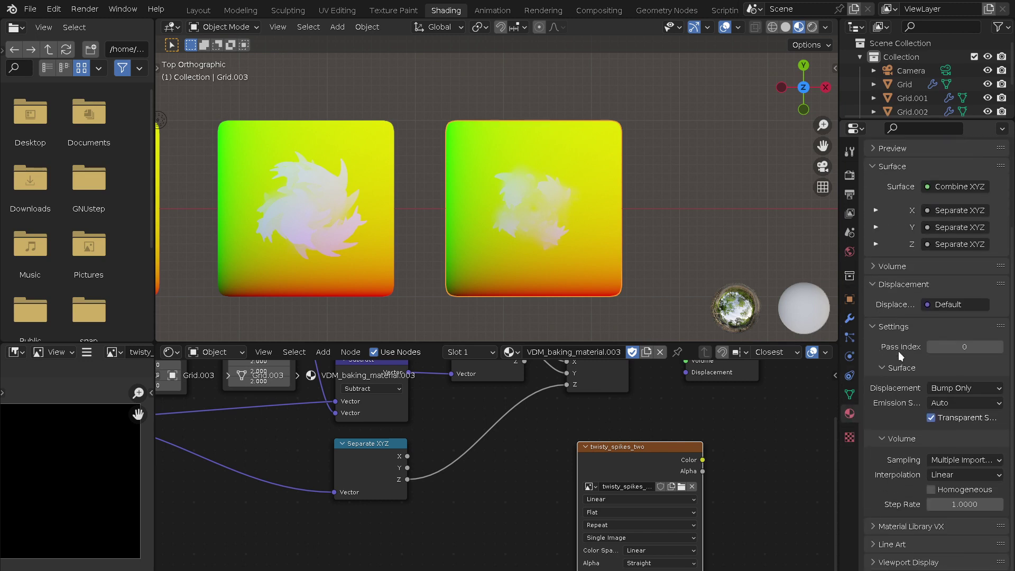
{"action": "left_click", "coordinate": [955, 388]}
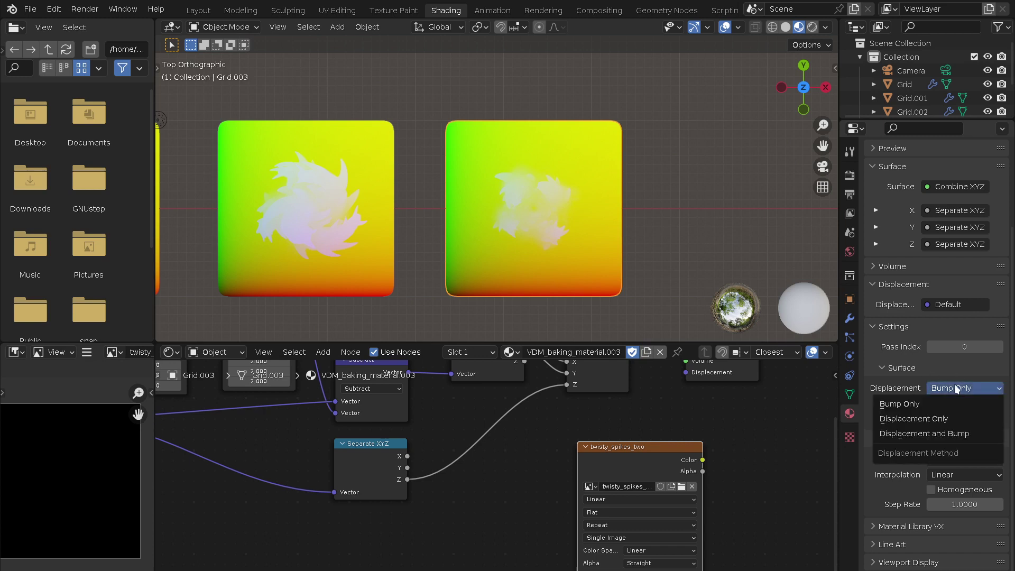
{"action": "left_click", "coordinate": [928, 433]}
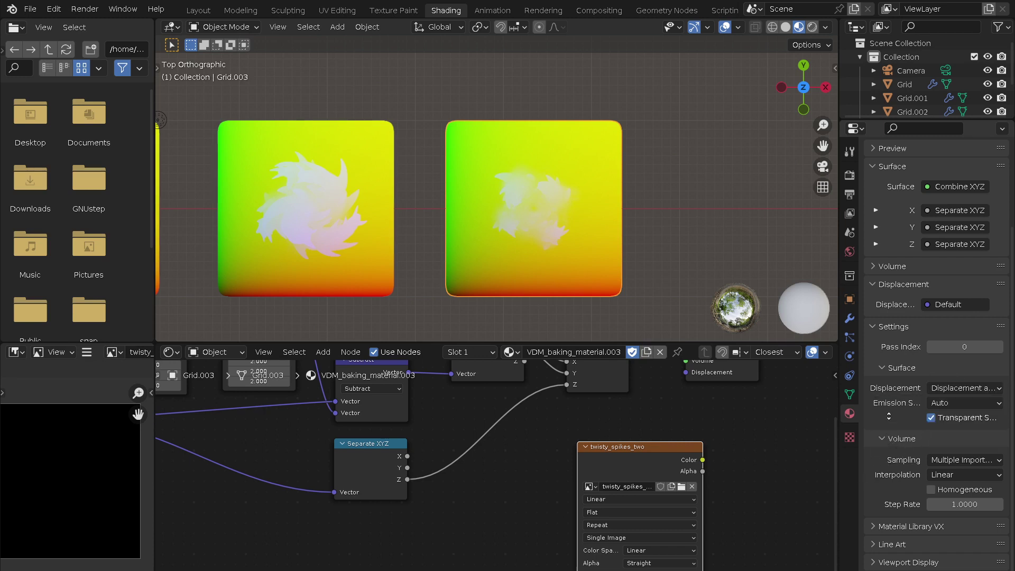
- Switch to the UV Editing workspace with Grid.003 in Edit Mode
{"action": "scroll", "coordinate": [894, 402], "scroll_direction": "up", "scroll_amount": 3}
{"action": "scroll", "coordinate": [898, 379], "scroll_direction": "down", "scroll_amount": 2}
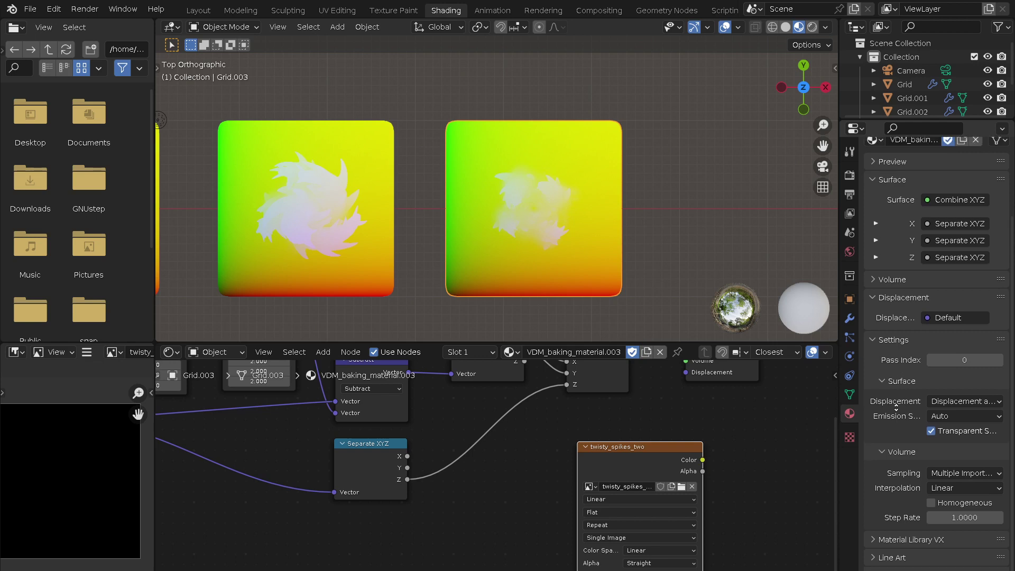
{"action": "scroll", "coordinate": [898, 379], "scroll_direction": "up", "scroll_amount": 5}
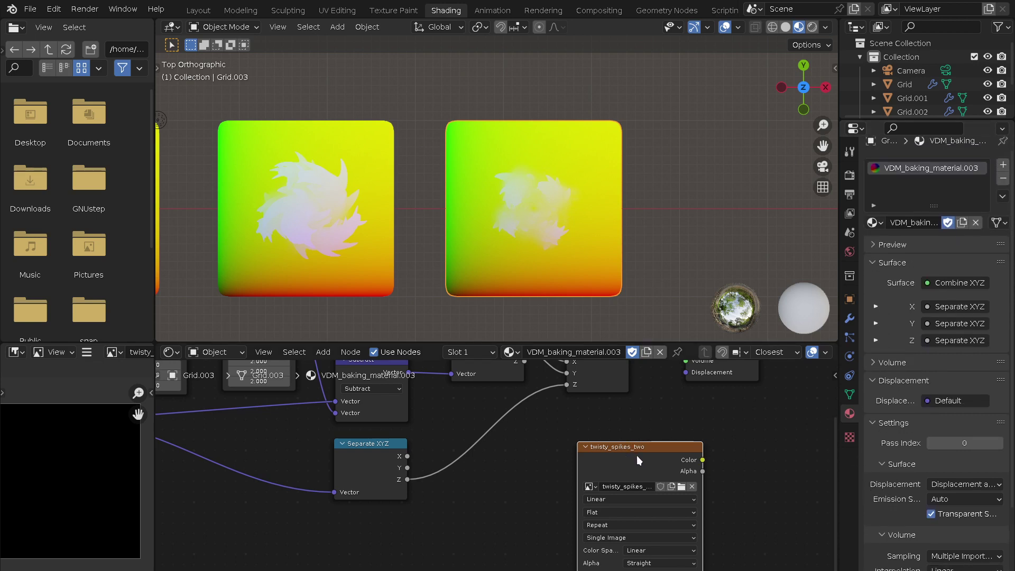
{"action": "left_click", "coordinate": [340, 11]}
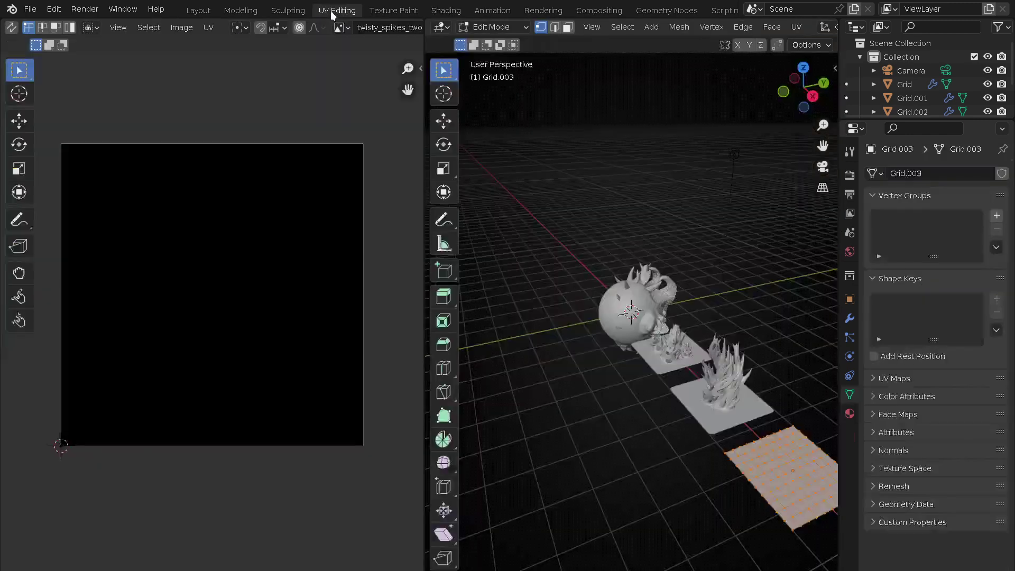
- Enable the Statistics overlay in the UV Editing viewport, then return to Layout
{"action": "scroll", "coordinate": [370, 29], "scroll_direction": "down", "scroll_amount": 2}
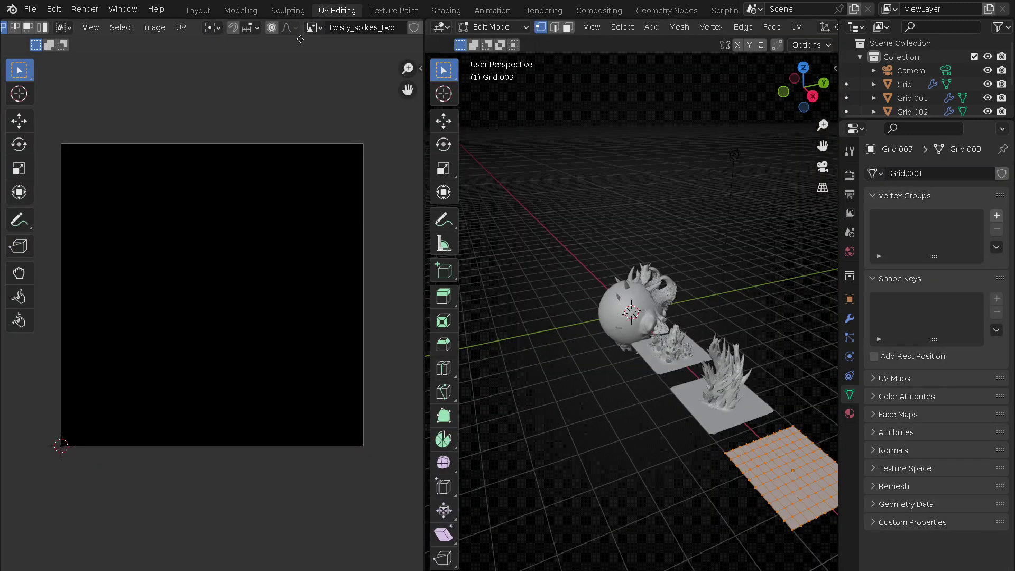
{"action": "middle_click_drag", "start_coordinate": [325, 49], "coordinate": [268, 59]}
{"action": "scroll", "coordinate": [245, 217], "scroll_direction": "left", "scroll_amount": 3, "text": "ctrl"}
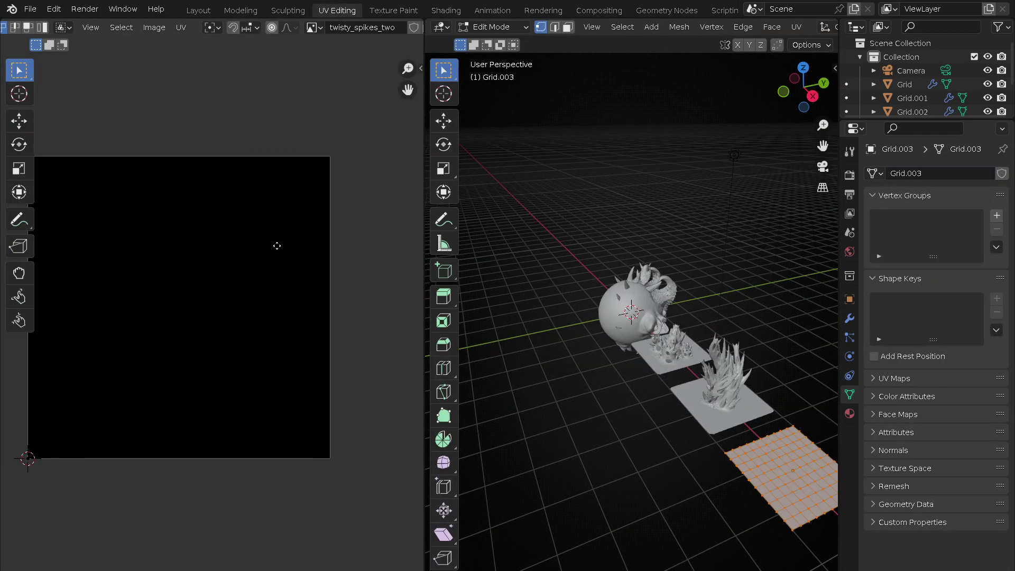
{"action": "scroll", "coordinate": [692, 27], "scroll_direction": "down", "scroll_amount": 1}
{"action": "scroll", "coordinate": [692, 27], "scroll_direction": "down", "scroll_amount": 5}
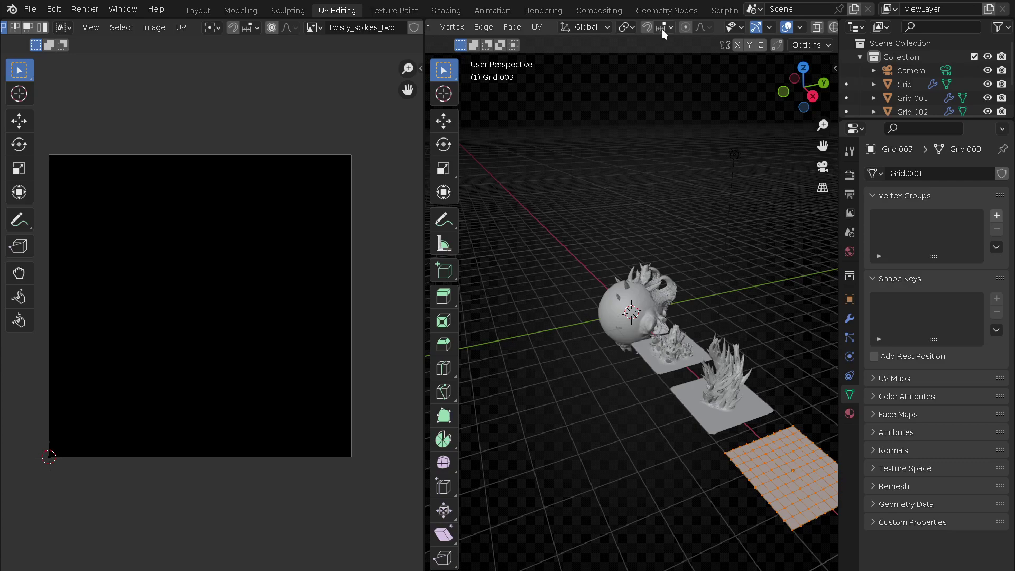
{"action": "left_click", "coordinate": [800, 27]}
{"action": "left_click", "coordinate": [714, 135]}
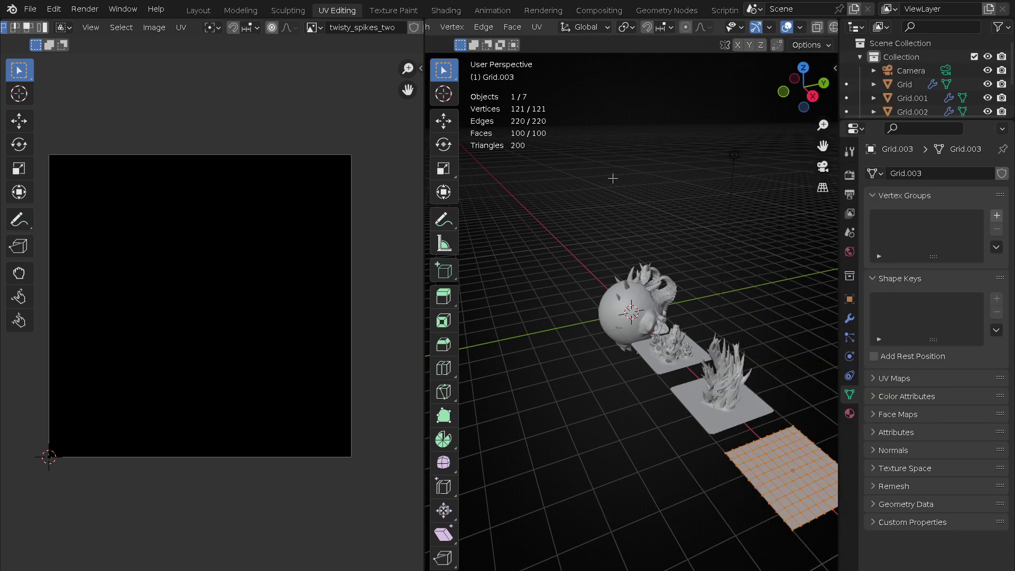
{"action": "left_click", "coordinate": [198, 11]}
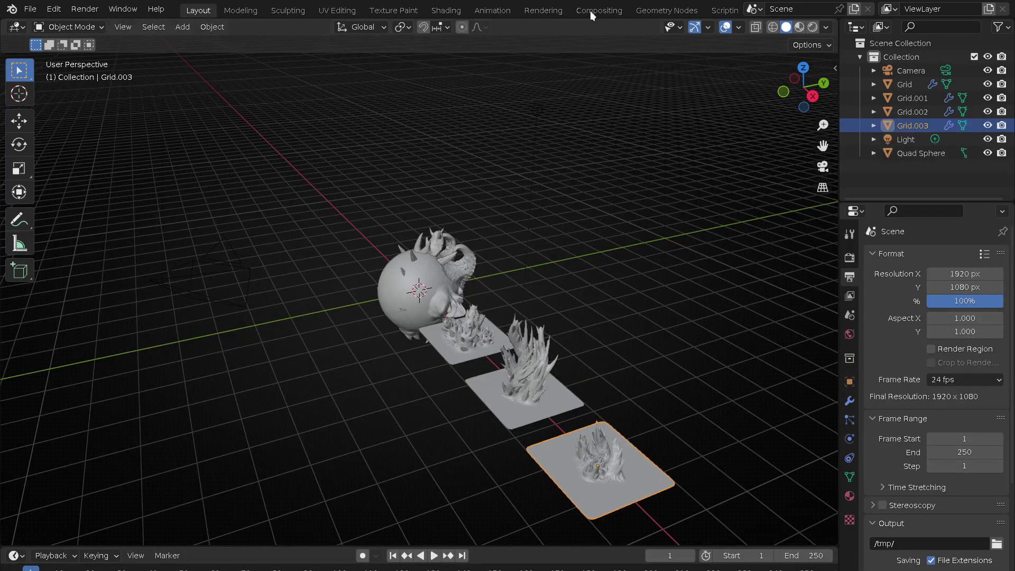
- Turn on the Statistics overlay in Layout and orbit around the sphere and spiky planes
{"action": "left_click", "coordinate": [738, 27]}
{"action": "left_click", "coordinate": [666, 135]}
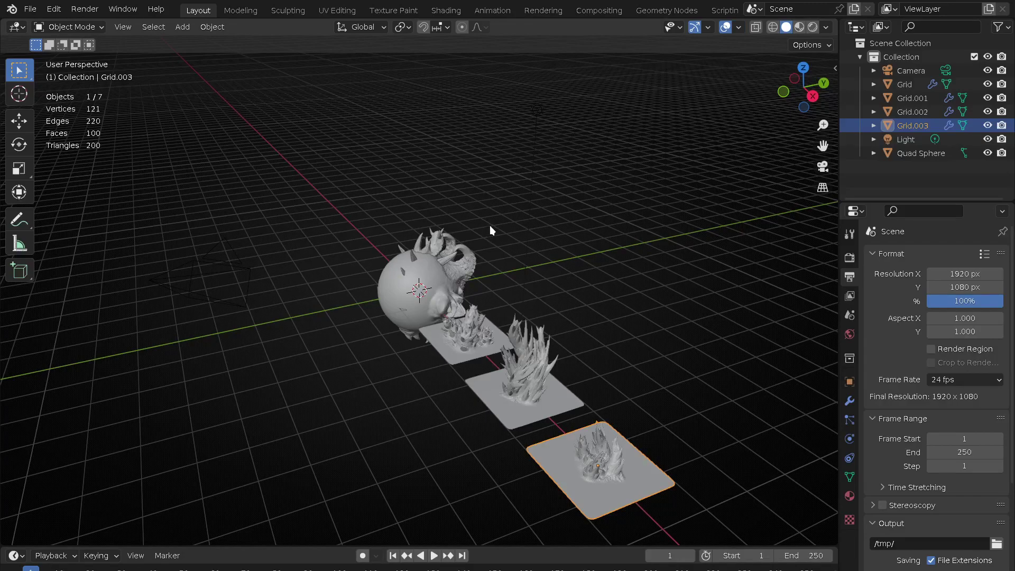
{"action": "mouse_move", "coordinate": [488, 231]}
{"action": "middle_mouse_down"}
{"action": "mouse_move", "coordinate": [505, 248]}
{"action": "mouse_move", "coordinate": [556, 222]}
{"action": "middle_mouse_up"}
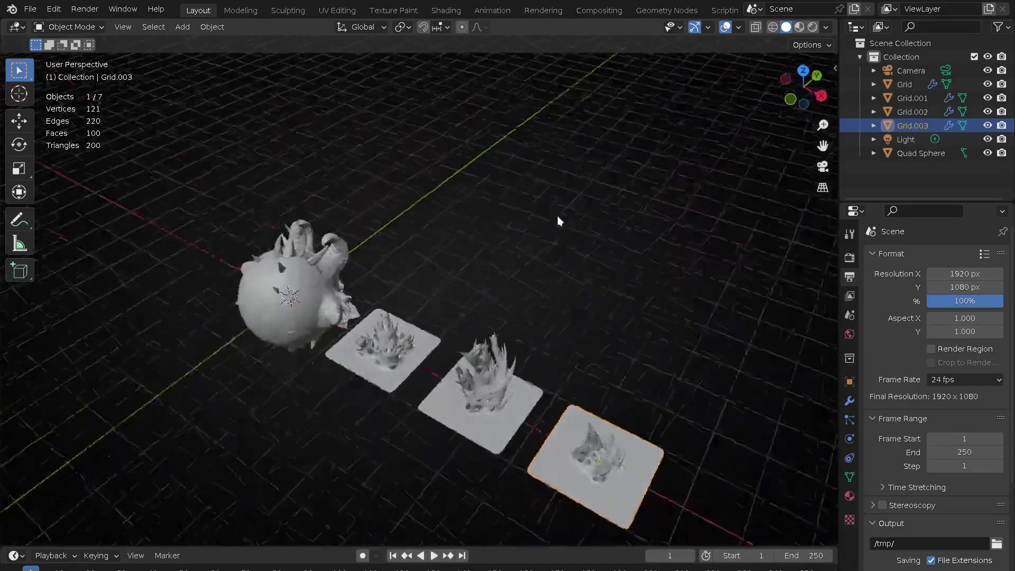
{"action": "middle_click_drag", "start_coordinate": [534, 275], "coordinate": [529, 220], "text": "shift"}
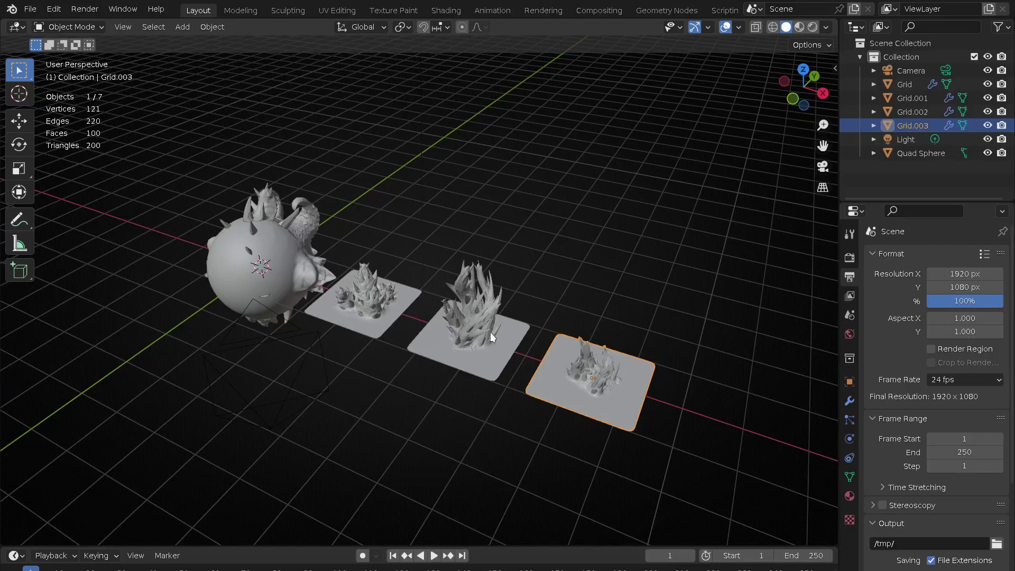
{"action": "middle_click_drag", "start_coordinate": [391, 353], "coordinate": [472, 327]}
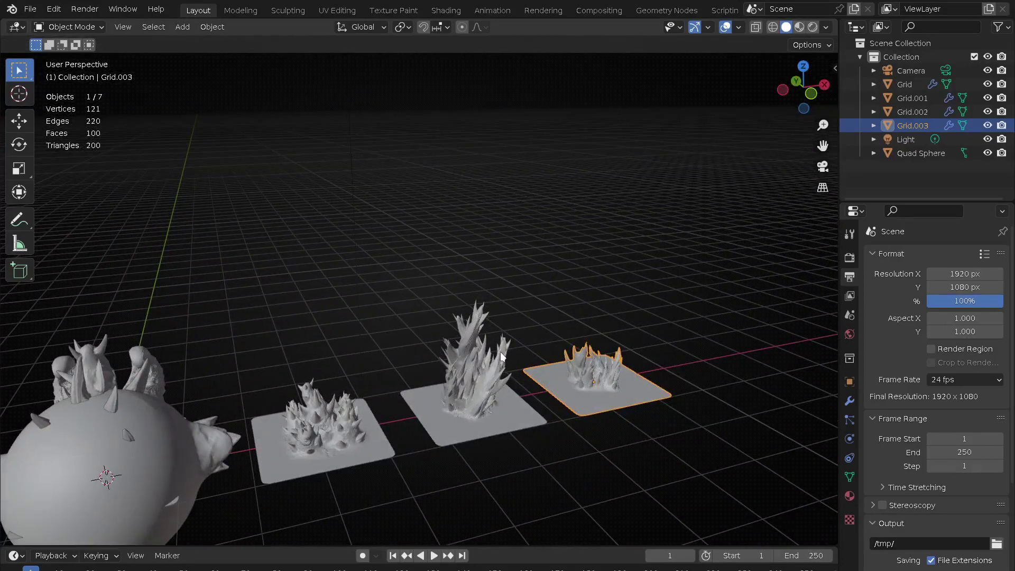
- Shade with the blue MatCap, backface culling on, and cavity type set to Both
{"action": "left_click", "coordinate": [826, 28]}
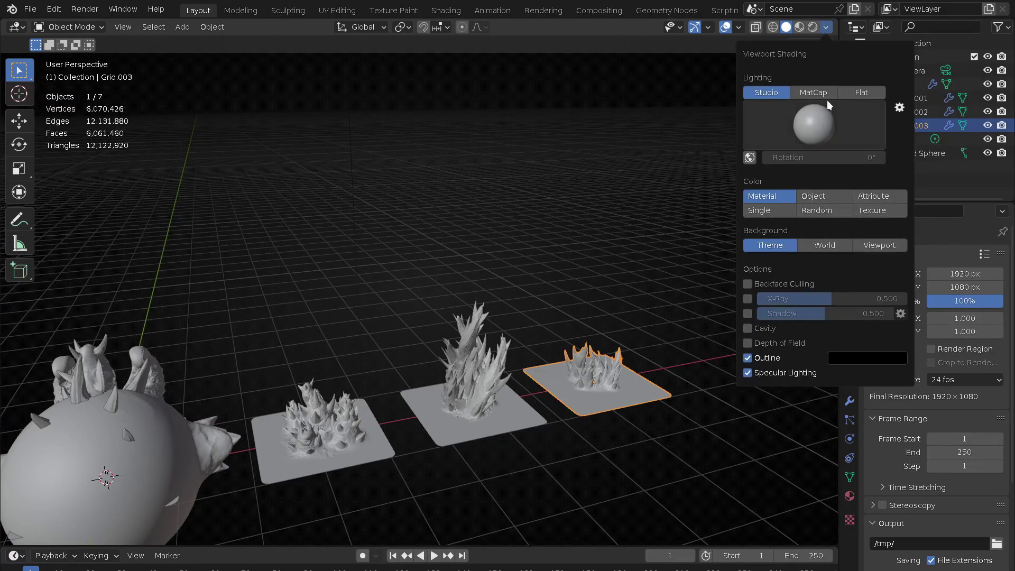
{"action": "left_click", "coordinate": [819, 93]}
{"action": "left_click", "coordinate": [817, 120]}
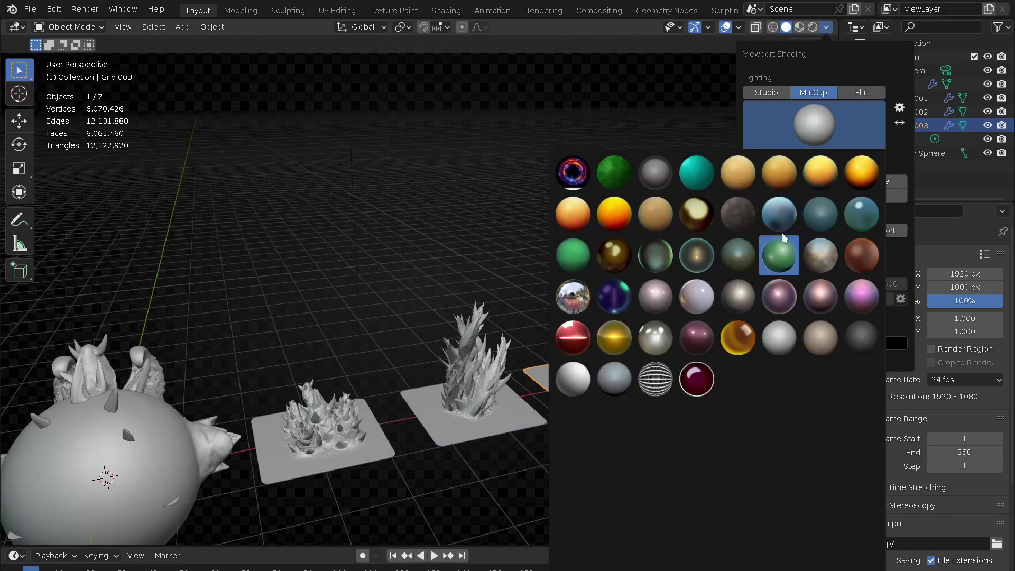
{"action": "left_click", "coordinate": [781, 214]}
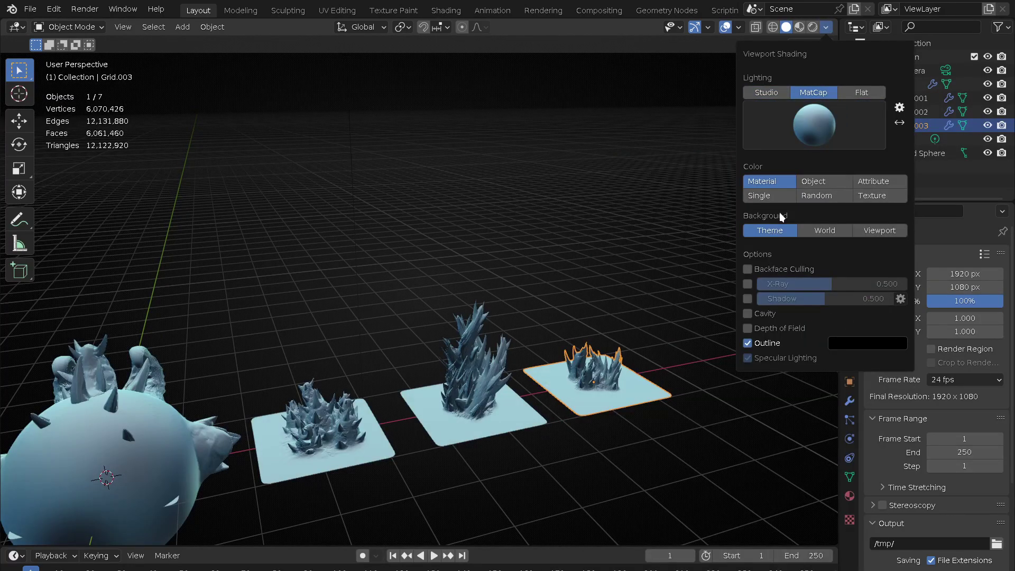
{"action": "left_click", "coordinate": [747, 269]}
{"action": "left_click", "coordinate": [748, 313]}
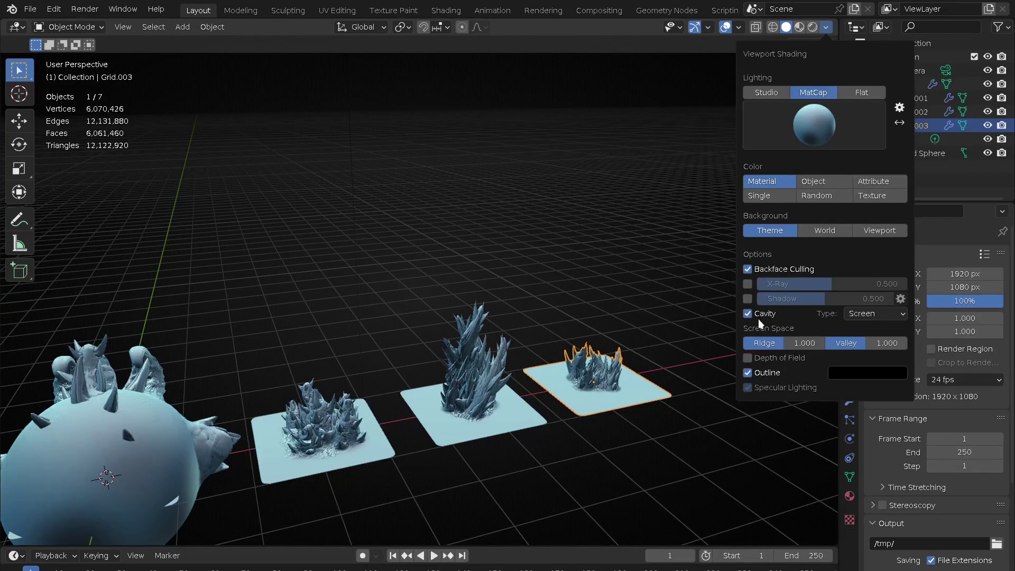
{"action": "left_click", "coordinate": [856, 314]}
{"action": "left_click", "coordinate": [857, 357]}
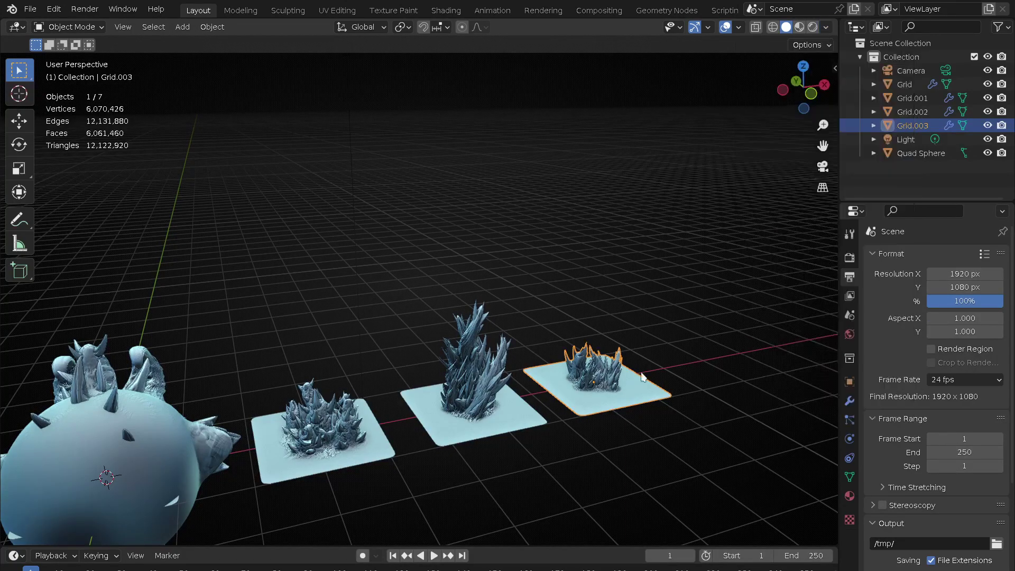
- Orbit around the Grid.003 crystal, try a grey matcap, then return to the blue one
{"action": "scroll", "coordinate": [623, 401], "scroll_direction": "up", "scroll_amount": 1}
{"action": "scroll", "coordinate": [618, 299], "scroll_direction": "up", "scroll_amount": 3}
{"action": "scroll", "coordinate": [649, 271], "scroll_direction": "up", "scroll_amount": 1}
{"action": "scroll", "coordinate": [672, 287], "scroll_direction": "up", "scroll_amount": 2}
{"action": "scroll", "coordinate": [684, 255], "scroll_direction": "up", "scroll_amount": 2}
{"action": "scroll", "coordinate": [716, 332], "scroll_direction": "up", "scroll_amount": 1}
{"action": "mouse_move", "coordinate": [716, 332]}
{"action": "middle_mouse_down"}
{"action": "mouse_move", "coordinate": [490, 316]}
{"action": "mouse_move", "coordinate": [540, 342]}
{"action": "mouse_move", "coordinate": [350, 339]}
{"action": "mouse_move", "coordinate": [459, 301]}
{"action": "middle_mouse_up"}
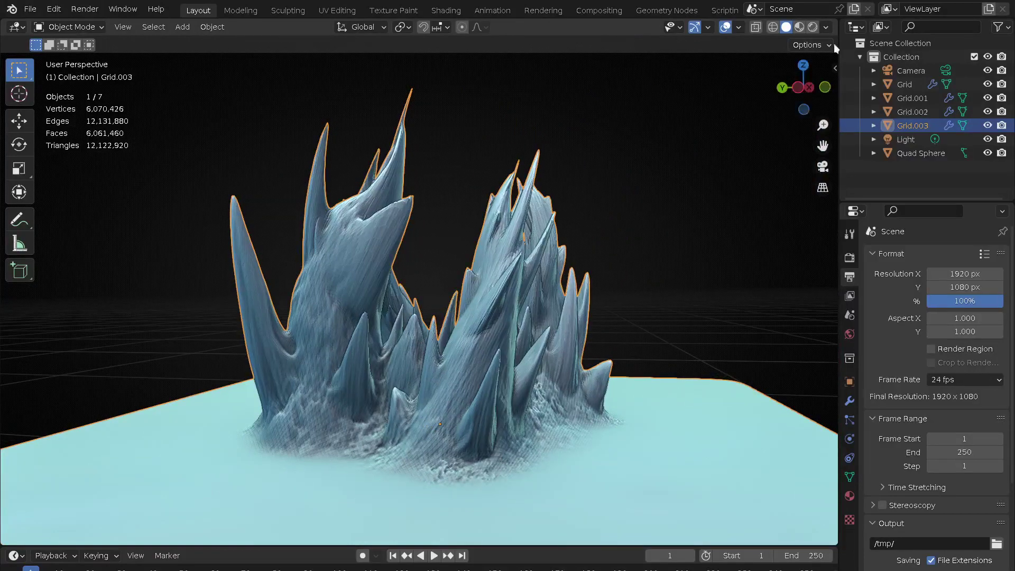
{"action": "left_click", "coordinate": [826, 27]}
{"action": "left_click", "coordinate": [806, 106]}
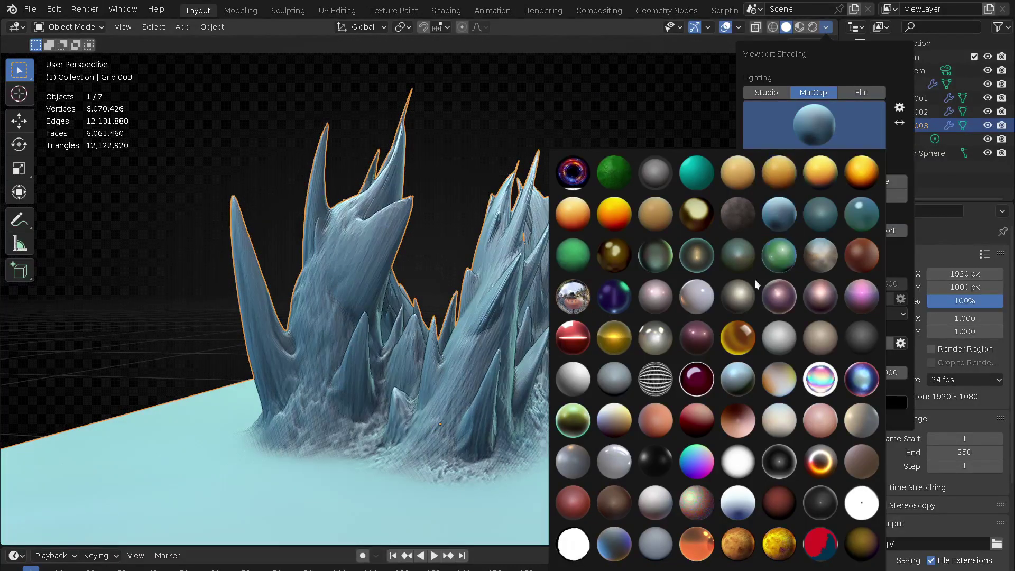
{"action": "left_click", "coordinate": [626, 380]}
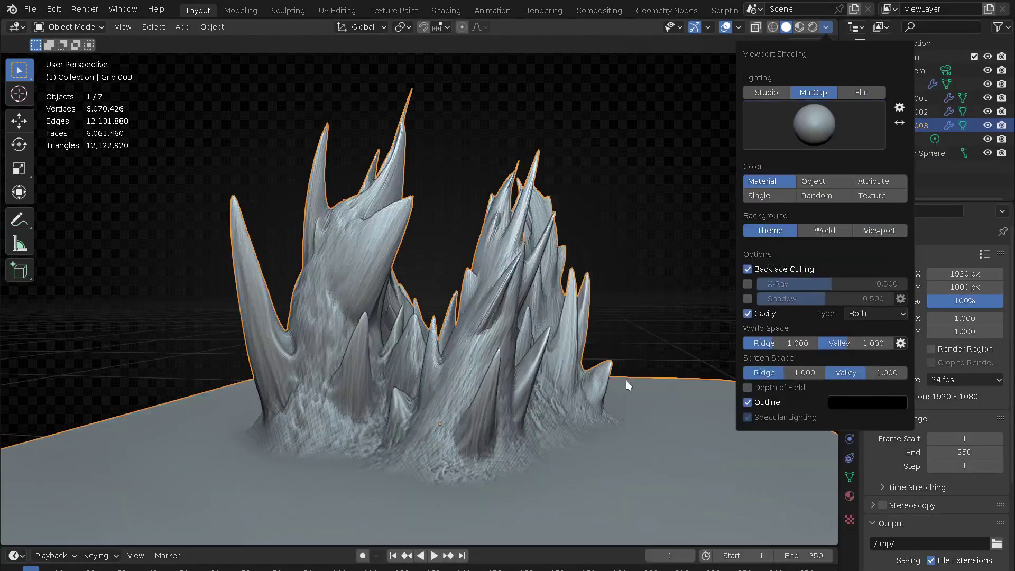
{"action": "left_click", "coordinate": [809, 132]}
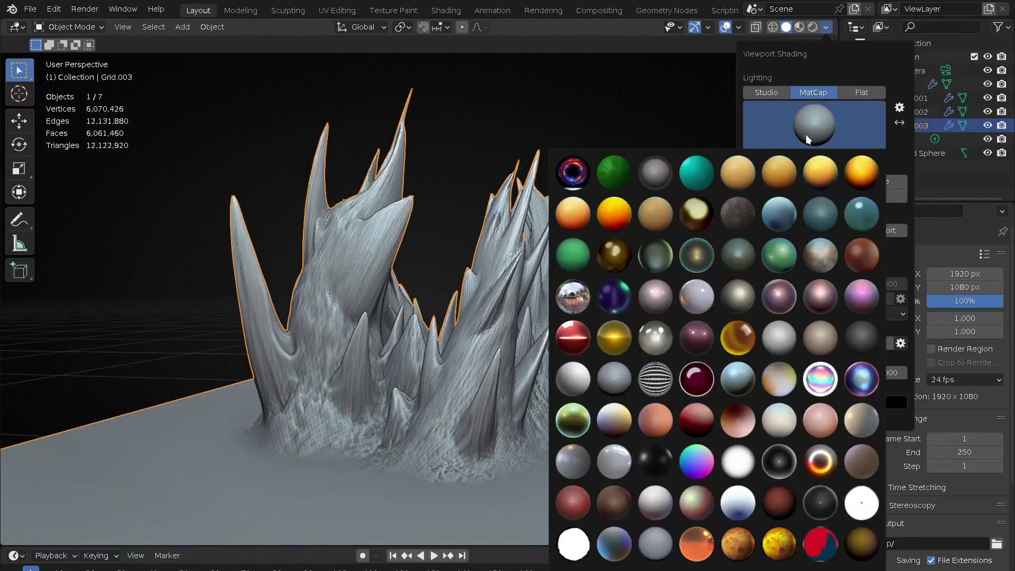
{"action": "left_click", "coordinate": [738, 379]}
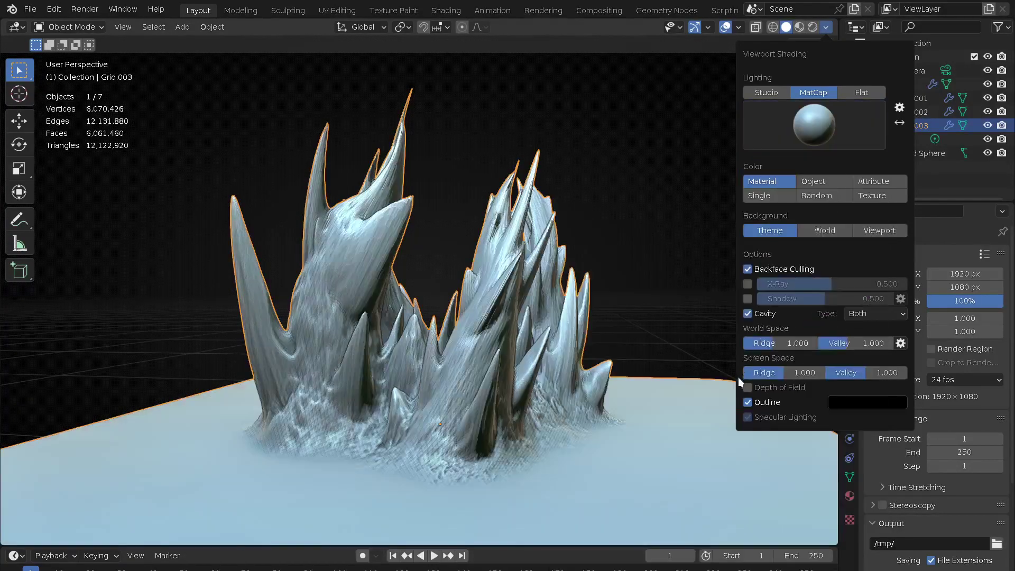
{"action": "mouse_move", "coordinate": [455, 377]}
{"action": "middle_mouse_down"}
{"action": "mouse_move", "coordinate": [702, 408]}
{"action": "mouse_move", "coordinate": [658, 445]}
{"action": "mouse_move", "coordinate": [655, 516]}
{"action": "mouse_move", "coordinate": [574, 458]}
{"action": "mouse_move", "coordinate": [461, 417]}
{"action": "mouse_move", "coordinate": [687, 390]}
{"action": "mouse_move", "coordinate": [353, 382]}
{"action": "mouse_move", "coordinate": [307, 313]}
{"action": "mouse_move", "coordinate": [641, 319]}
{"action": "mouse_move", "coordinate": [337, 398]}
{"action": "mouse_move", "coordinate": [420, 402]}
{"action": "mouse_move", "coordinate": [527, 376]}
{"action": "mouse_move", "coordinate": [566, 401]}
{"action": "mouse_move", "coordinate": [480, 379]}
{"action": "mouse_move", "coordinate": [468, 416]}
{"action": "mouse_move", "coordinate": [370, 402]}
{"action": "mouse_move", "coordinate": [423, 370]}
{"action": "mouse_move", "coordinate": [476, 317]}
{"action": "mouse_move", "coordinate": [513, 277]}
{"action": "mouse_move", "coordinate": [508, 254]}
{"action": "middle_mouse_up"}
- Select the Grid.002 spiky plane and inspect it from a low angle in a maximized 3D view
{"action": "left_click", "coordinate": [480, 379]}
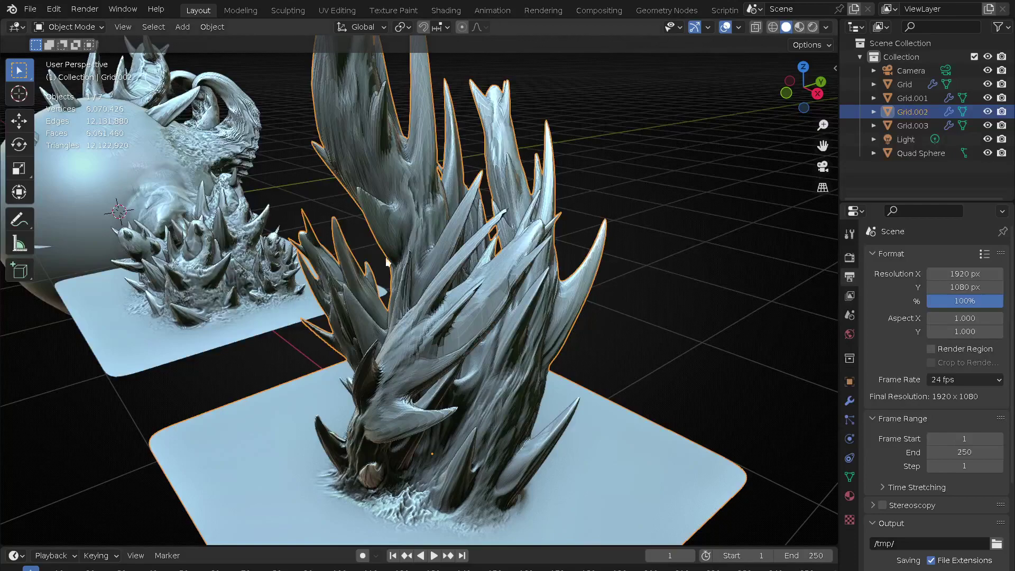
{"action": "middle_click_drag", "start_coordinate": [452, 363], "coordinate": [524, 378]}
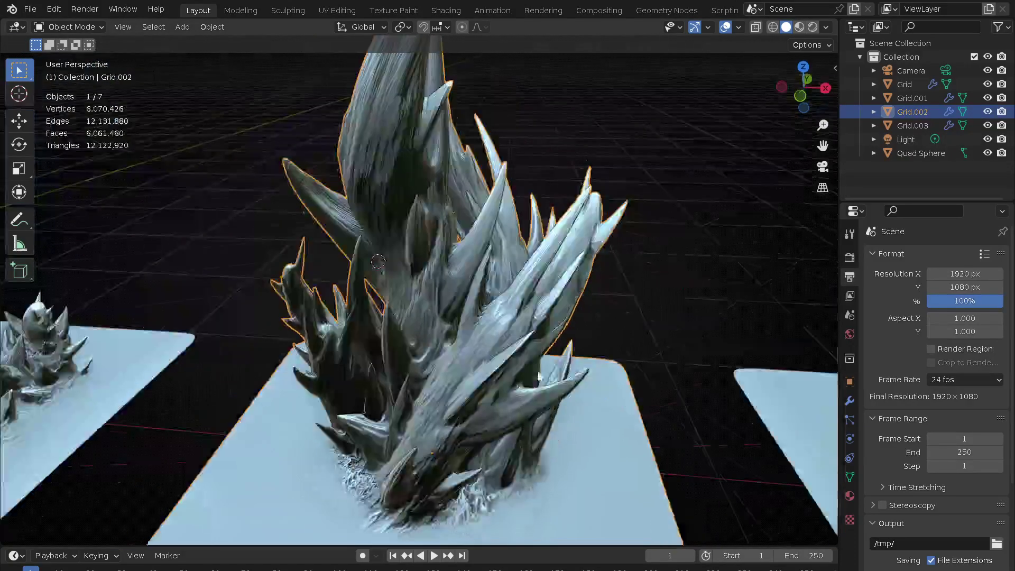
{"action": "key", "text": "ctrl+alt+space"}
{"action": "scroll", "coordinate": [413, 378], "scroll_direction": "down", "scroll_amount": 2}
{"action": "scroll", "coordinate": [446, 443], "scroll_direction": "down", "scroll_amount": 2}
{"action": "mouse_move", "coordinate": [446, 443]}
{"action": "middle_mouse_down"}
{"action": "mouse_move", "coordinate": [520, 424]}
{"action": "mouse_move", "coordinate": [421, 488]}
{"action": "mouse_move", "coordinate": [159, 387]}
{"action": "mouse_move", "coordinate": [329, 405]}
{"action": "mouse_move", "coordinate": [316, 417]}
{"action": "mouse_move", "coordinate": [286, 365]}
{"action": "middle_mouse_up"}
- Select the small spiky cluster Grid.001 and orbit around it from the side
{"action": "left_click", "coordinate": [316, 420]}
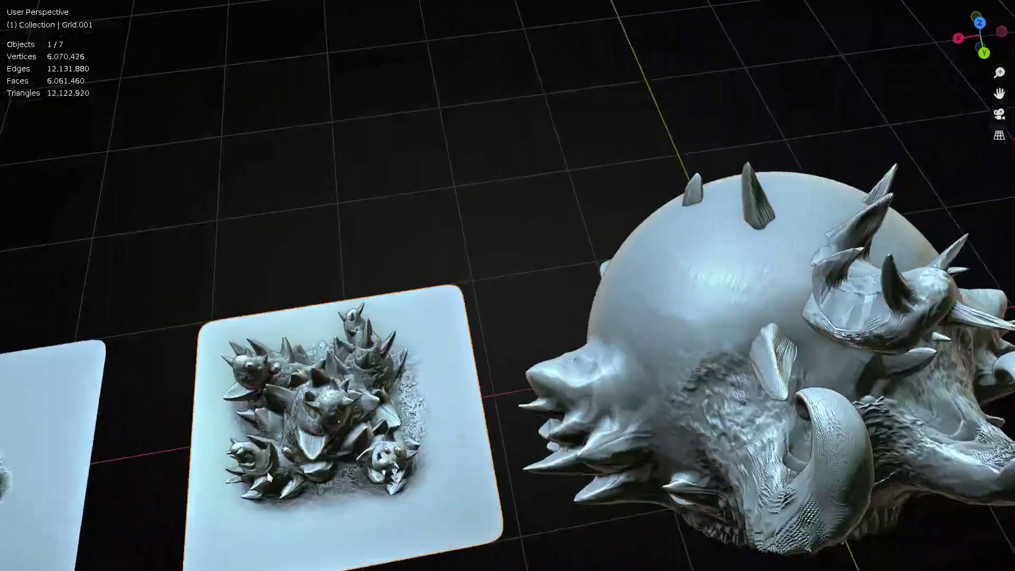
{"action": "scroll", "coordinate": [278, 353], "scroll_direction": "up", "scroll_amount": 3}
{"action": "scroll", "coordinate": [359, 443], "scroll_direction": "up", "scroll_amount": 2}
{"action": "mouse_move", "coordinate": [359, 443]}
{"action": "middle_mouse_down"}
{"action": "mouse_move", "coordinate": [386, 391]}
{"action": "mouse_move", "coordinate": [417, 366]}
{"action": "middle_mouse_up"}
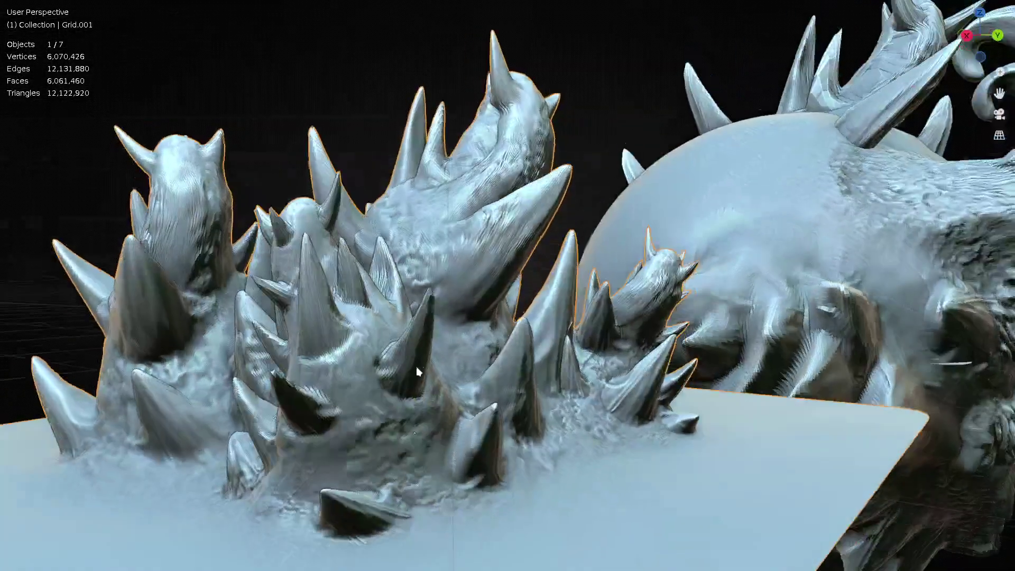
{"action": "mouse_move", "coordinate": [356, 423]}
{"action": "middle_mouse_down"}
{"action": "mouse_move", "coordinate": [454, 431]}
{"action": "mouse_move", "coordinate": [347, 445]}
{"action": "mouse_move", "coordinate": [506, 459]}
{"action": "mouse_move", "coordinate": [484, 451]}
{"action": "mouse_move", "coordinate": [504, 344]}
{"action": "mouse_move", "coordinate": [496, 381]}
{"action": "middle_mouse_up"}
{"action": "scroll", "coordinate": [496, 381], "scroll_direction": "down", "scroll_amount": 3}
{"action": "scroll", "coordinate": [496, 381], "scroll_direction": "down", "scroll_amount": 4}
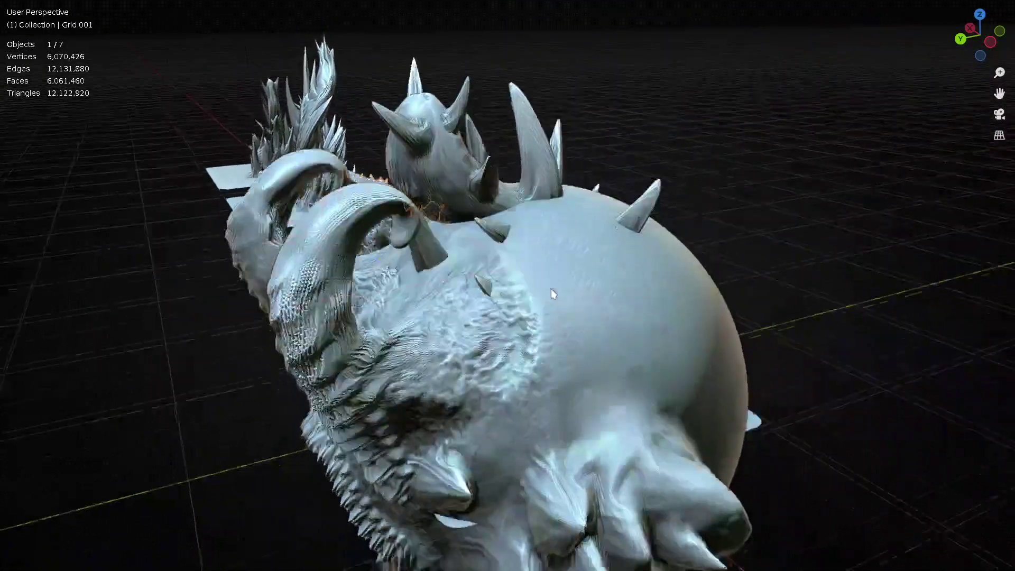
{"action": "middle_click_drag", "start_coordinate": [551, 290], "coordinate": [553, 238], "text": "shift"}
- Move the Quad Sphere head aside toward the viewer and select the tall spiky sculpture
{"action": "left_click", "coordinate": [566, 375]}
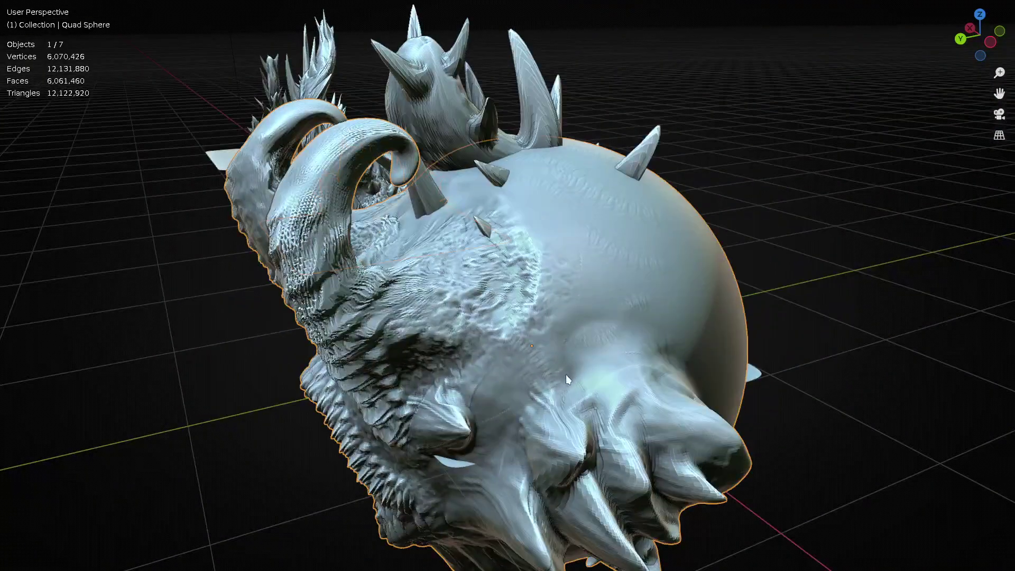
{"action": "left_click_drag", "start_coordinate": [562, 378], "coordinate": [936, 211]}
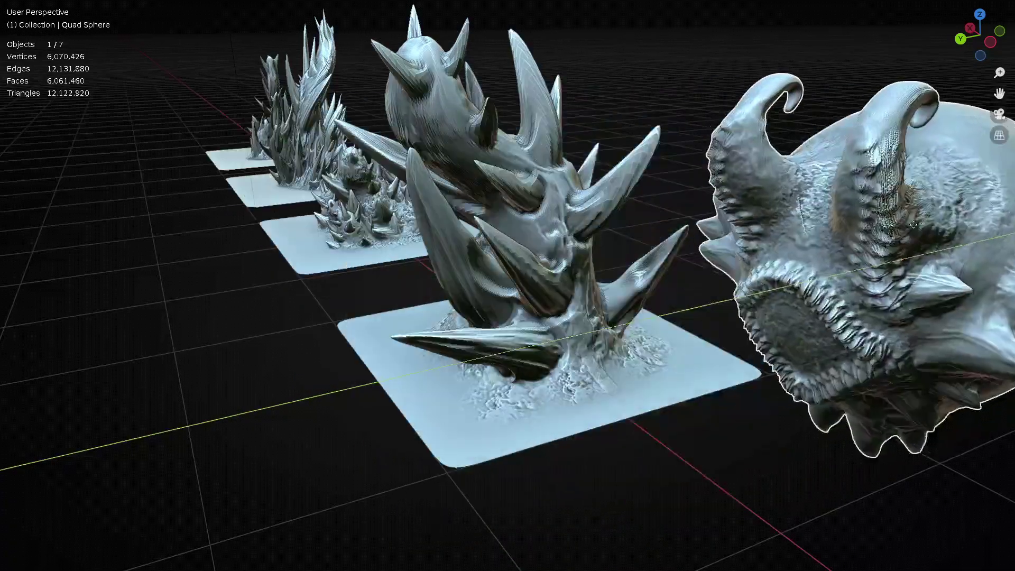
{"action": "left_click", "coordinate": [570, 378]}
{"action": "mouse_move", "coordinate": [391, 365]}
{"action": "middle_mouse_down"}
{"action": "mouse_move", "coordinate": [634, 352]}
{"action": "mouse_move", "coordinate": [729, 380]}
{"action": "mouse_move", "coordinate": [268, 363]}
{"action": "mouse_move", "coordinate": [333, 341]}
{"action": "mouse_move", "coordinate": [425, 485]}
{"action": "middle_mouse_up"}
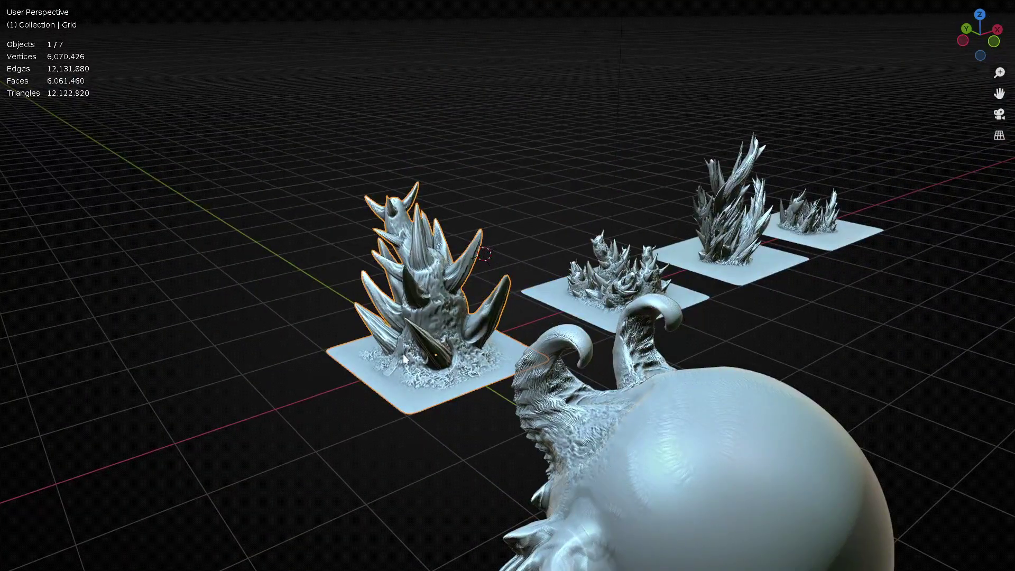
{"action": "key", "text": "grave"}
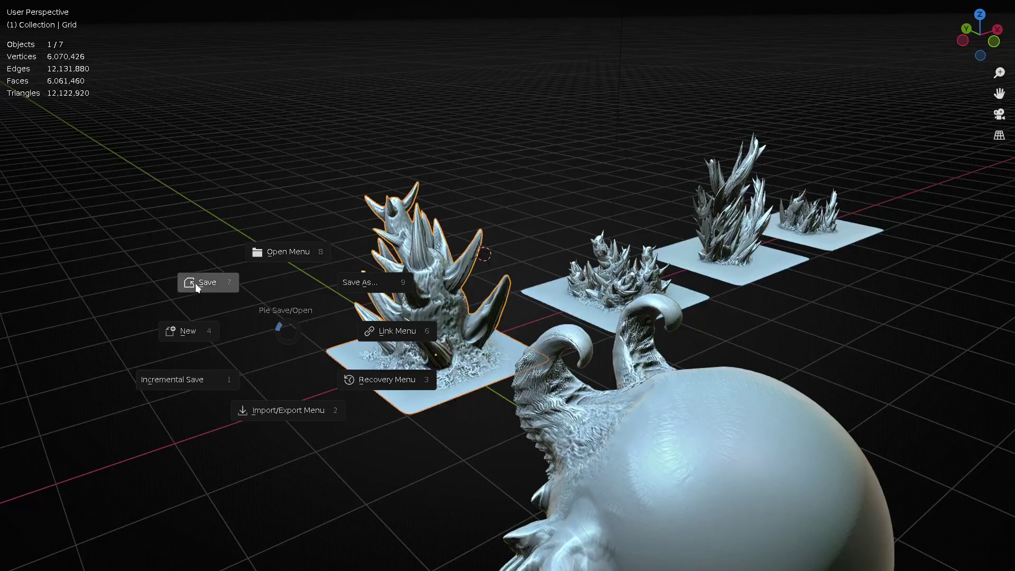
- Exit the fullscreen viewport and bring up the File menu's recent-files list
{"action": "key", "text": "ctrl+alt+space"}
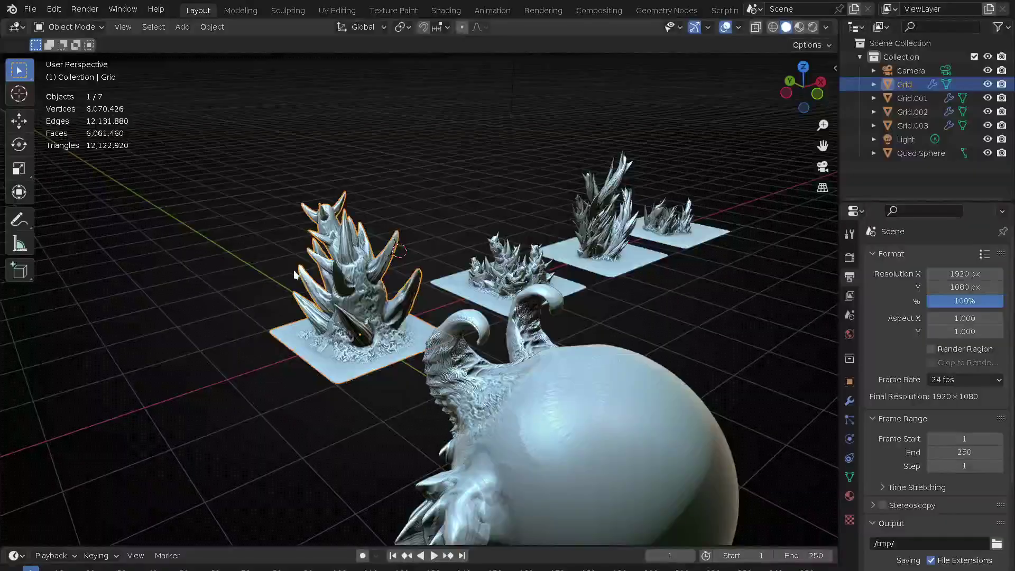
{"action": "left_click", "coordinate": [29, 9]}
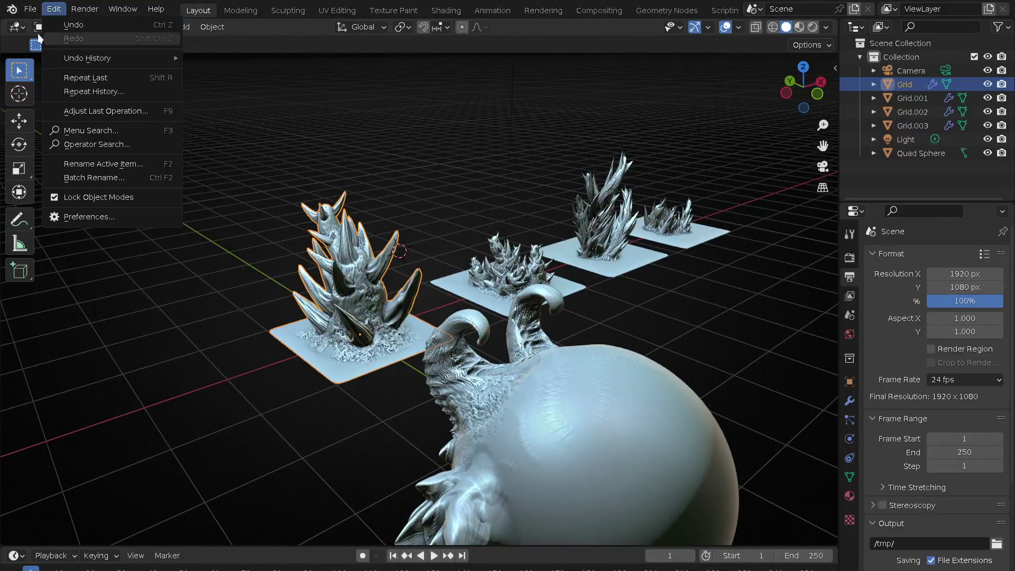
{"action": "mouse_move", "coordinate": [65, 52]}
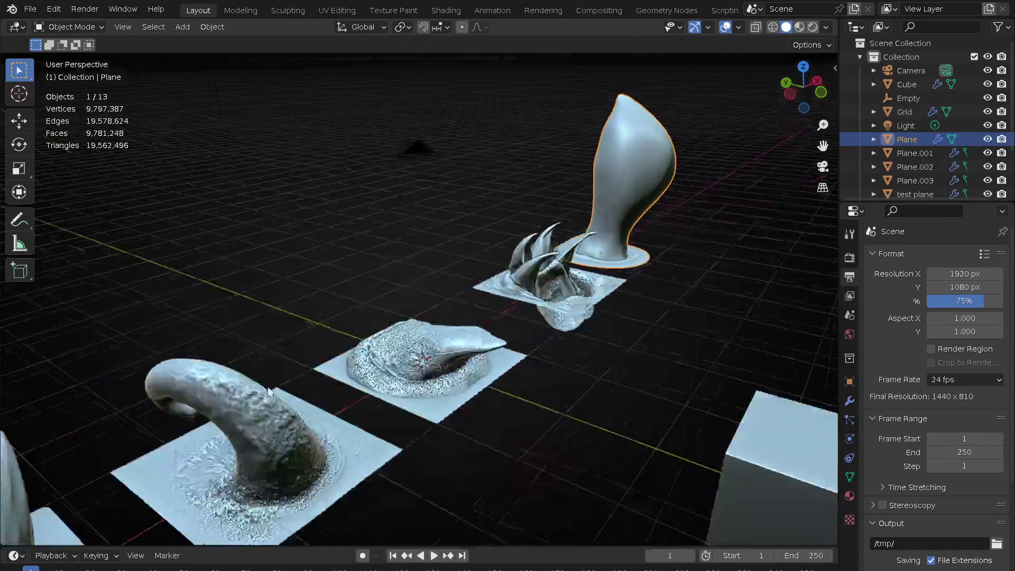
- Select Plane.002, hide viewport overlays, and make the viewport fullscreen
{"action": "mouse_move", "coordinate": [269, 391]}
{"action": "middle_mouse_down"}
{"action": "mouse_move", "coordinate": [345, 370]}
{"action": "mouse_move", "coordinate": [456, 385]}
{"action": "mouse_move", "coordinate": [583, 329]}
{"action": "mouse_move", "coordinate": [294, 362]}
{"action": "middle_mouse_up"}
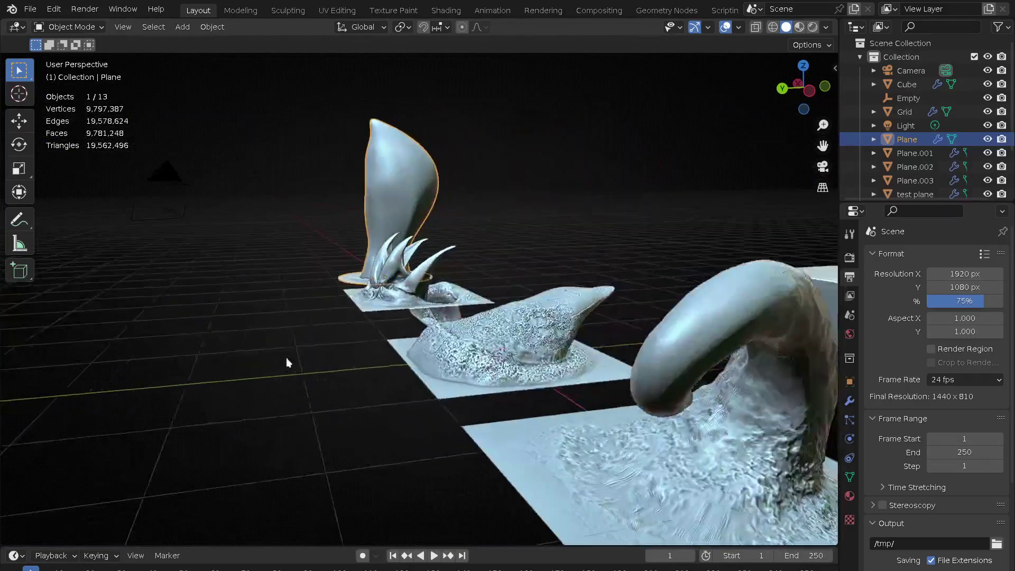
{"action": "left_click", "coordinate": [465, 352]}
{"action": "middle_click_drag", "start_coordinate": [452, 355], "coordinate": [477, 471]}
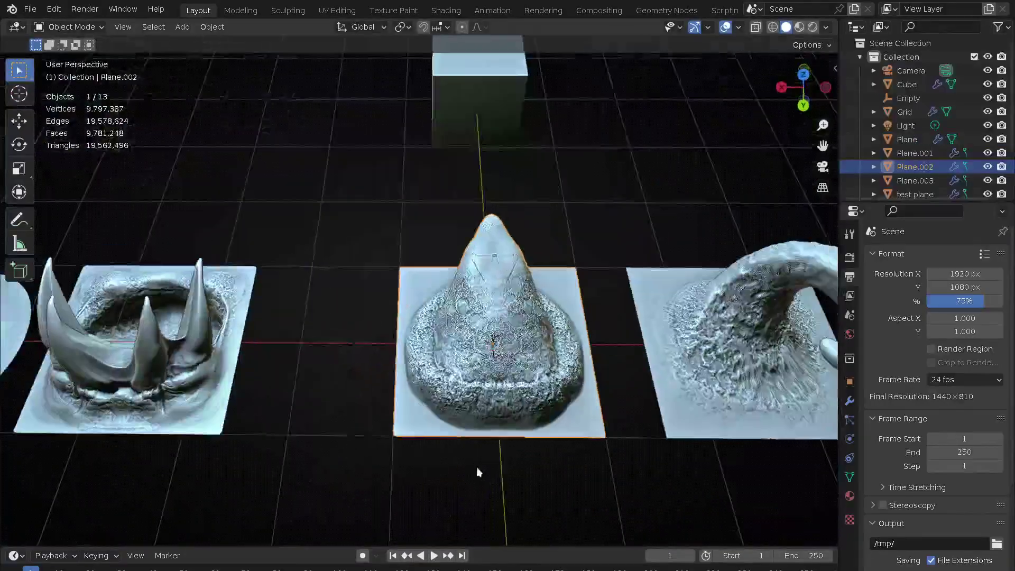
{"action": "key", "text": "ctrl+alt+space"}
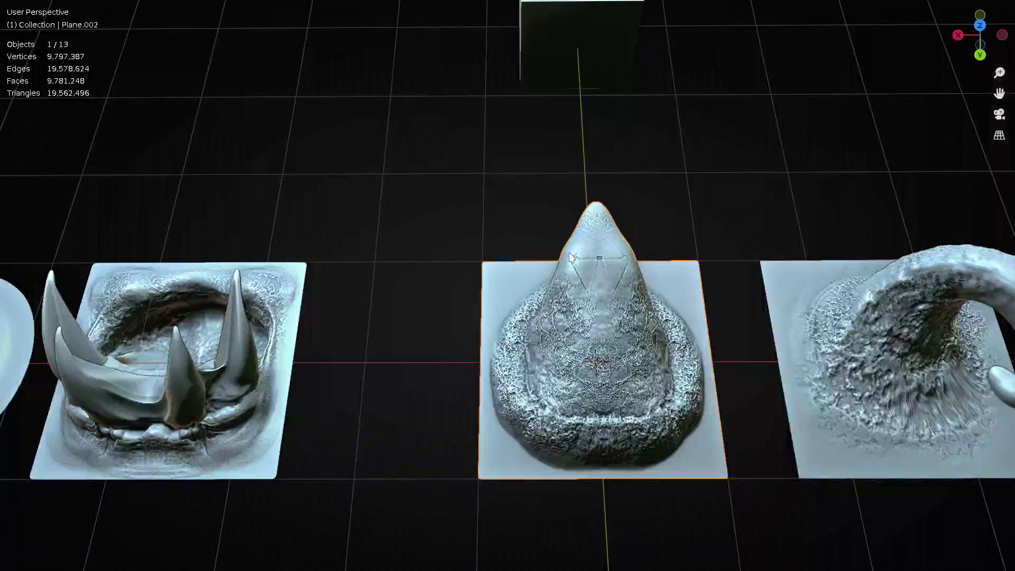
{"action": "key", "text": "ctrl+alt+space"}
{"action": "left_click", "coordinate": [726, 28]}
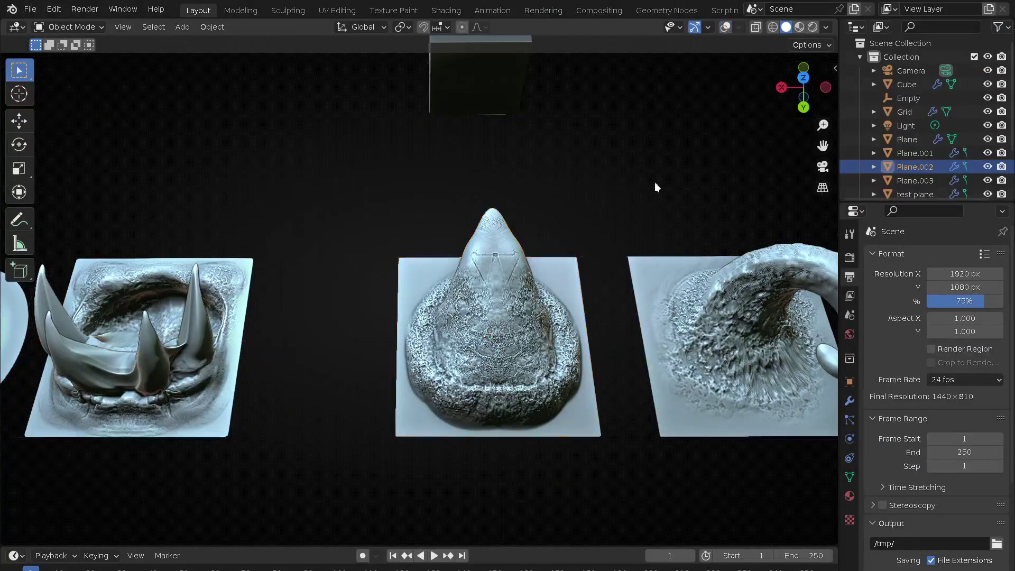
{"action": "key", "text": "ctrl+alt+space"}
- Orbit, zoom and pan along the row of cone, crown, horn and ridge plates
{"action": "middle_click_drag", "start_coordinate": [693, 400], "coordinate": [592, 373]}
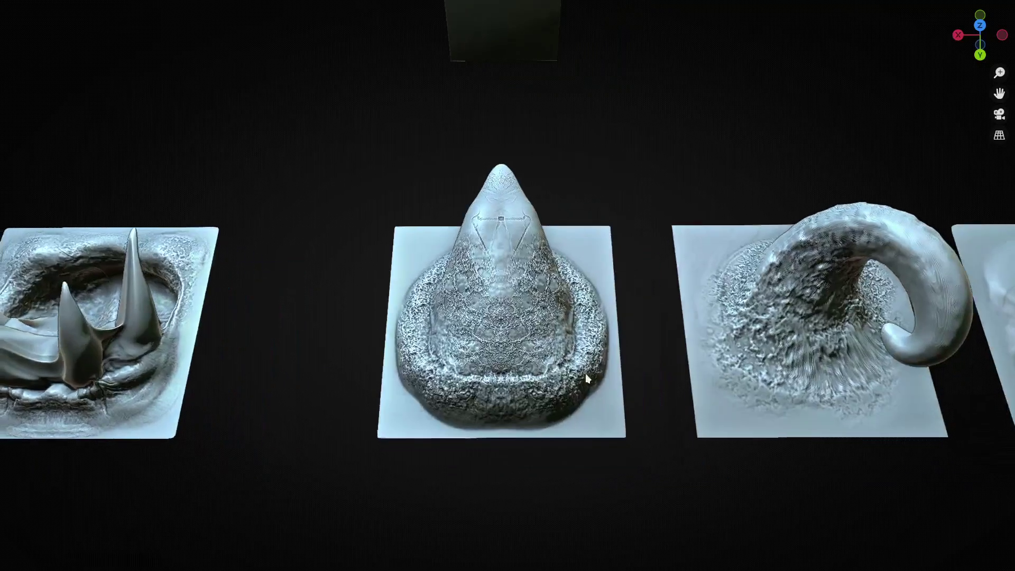
{"action": "middle_click_drag", "start_coordinate": [509, 412], "coordinate": [740, 347]}
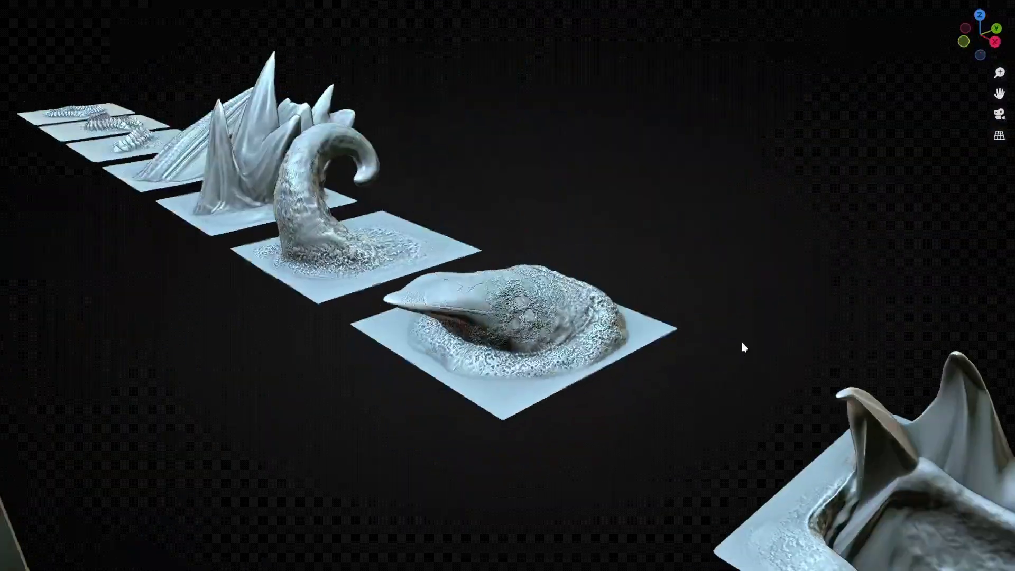
{"action": "scroll", "coordinate": [606, 255], "scroll_direction": "up", "scroll_amount": 3}
{"action": "scroll", "coordinate": [709, 245], "scroll_direction": "up", "scroll_amount": 3}
{"action": "mouse_move", "coordinate": [709, 246]}
{"action": "middle_mouse_down"}
{"action": "mouse_move", "coordinate": [729, 296]}
{"action": "mouse_move", "coordinate": [727, 317]}
{"action": "mouse_move", "coordinate": [608, 398]}
{"action": "mouse_move", "coordinate": [769, 301]}
{"action": "mouse_move", "coordinate": [503, 395]}
{"action": "mouse_move", "coordinate": [376, 351]}
{"action": "mouse_move", "coordinate": [316, 349]}
{"action": "mouse_move", "coordinate": [449, 395]}
{"action": "mouse_move", "coordinate": [456, 489]}
{"action": "mouse_move", "coordinate": [466, 408]}
{"action": "mouse_move", "coordinate": [437, 422]}
{"action": "mouse_move", "coordinate": [407, 459]}
{"action": "mouse_move", "coordinate": [484, 447]}
{"action": "mouse_move", "coordinate": [411, 430]}
{"action": "mouse_move", "coordinate": [360, 440]}
{"action": "mouse_move", "coordinate": [680, 360]}
{"action": "mouse_move", "coordinate": [652, 371]}
{"action": "middle_mouse_up"}
{"action": "scroll", "coordinate": [725, 312], "scroll_direction": "down", "scroll_amount": 3}
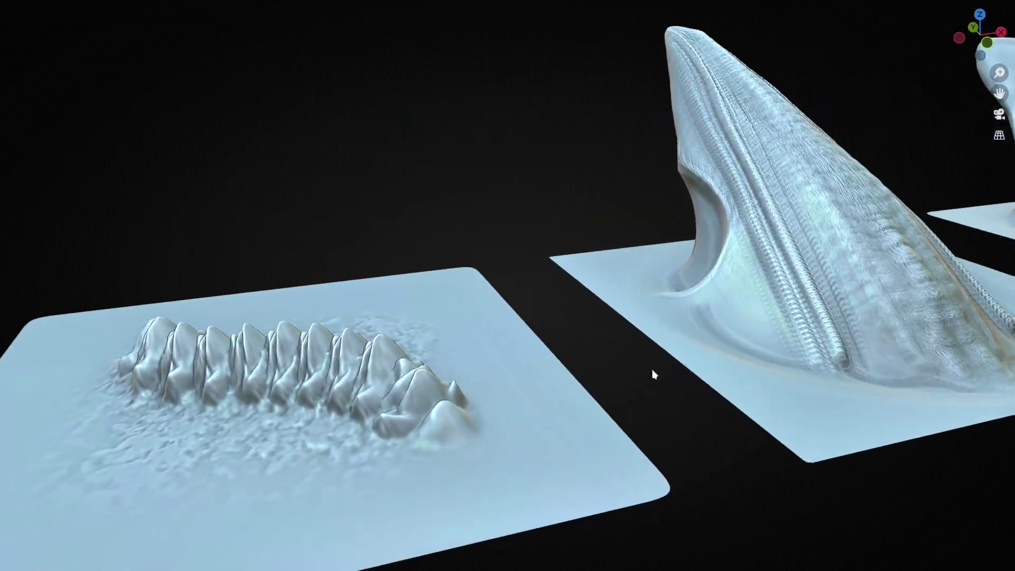
{"action": "mouse_move", "coordinate": [385, 450]}
{"action": "middle_mouse_down", "text": "shift"}
{"action": "mouse_move", "coordinate": [484, 412]}
{"action": "mouse_move", "coordinate": [575, 401]}
{"action": "mouse_move", "coordinate": [478, 438]}
{"action": "mouse_move", "coordinate": [717, 398]}
{"action": "middle_mouse_up", "text": "shift"}
{"action": "mouse_move", "coordinate": [534, 424]}
{"action": "middle_mouse_down", "text": "shift"}
{"action": "mouse_move", "coordinate": [562, 385]}
{"action": "mouse_move", "coordinate": [546, 468]}
{"action": "middle_mouse_up", "text": "shift"}
{"action": "scroll", "coordinate": [533, 492], "scroll_direction": "down", "scroll_amount": 5}
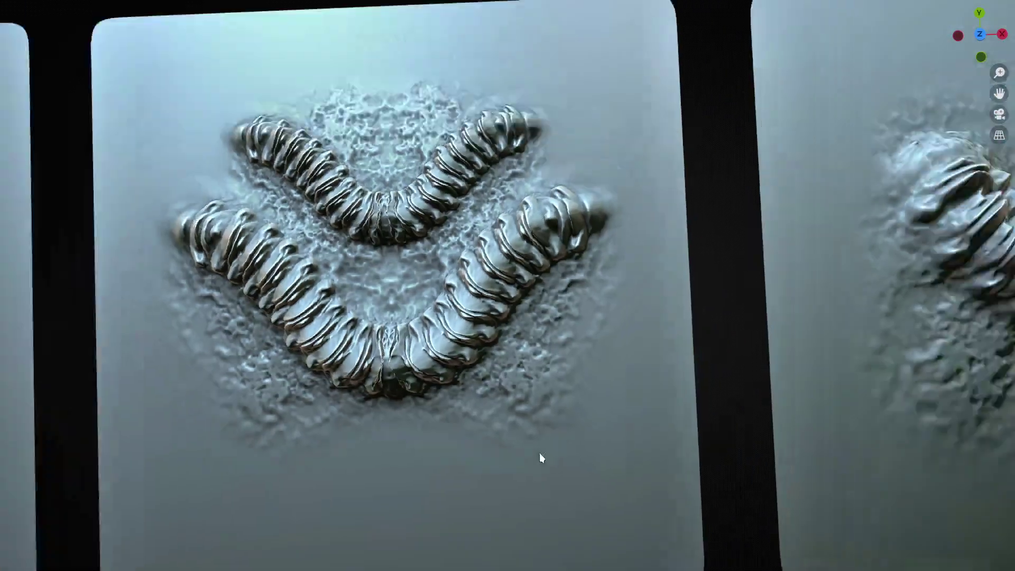
{"action": "middle_click_drag", "start_coordinate": [481, 487], "coordinate": [692, 436], "text": "shift"}
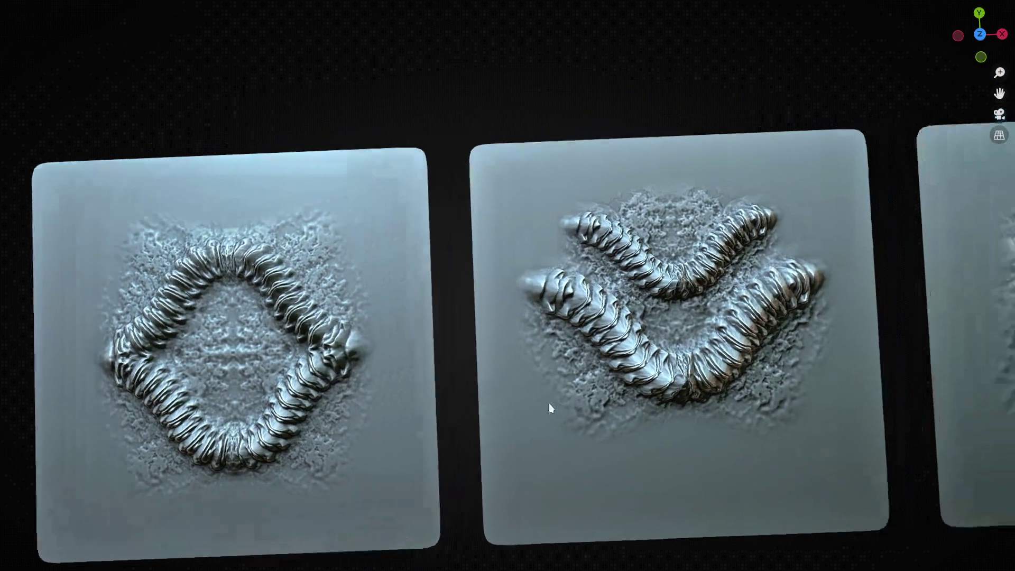
{"action": "middle_click_drag", "start_coordinate": [658, 390], "coordinate": [290, 422], "text": "shift"}
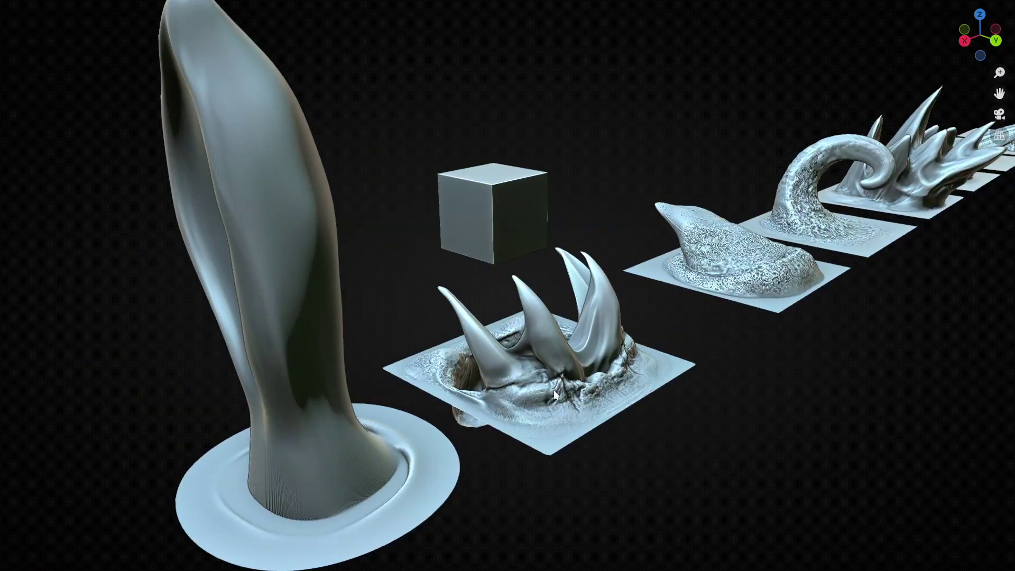
{"action": "mouse_move", "coordinate": [466, 416]}
{"action": "middle_mouse_down"}
{"action": "mouse_move", "coordinate": [819, 425]}
{"action": "mouse_move", "coordinate": [741, 400]}
{"action": "middle_mouse_up"}
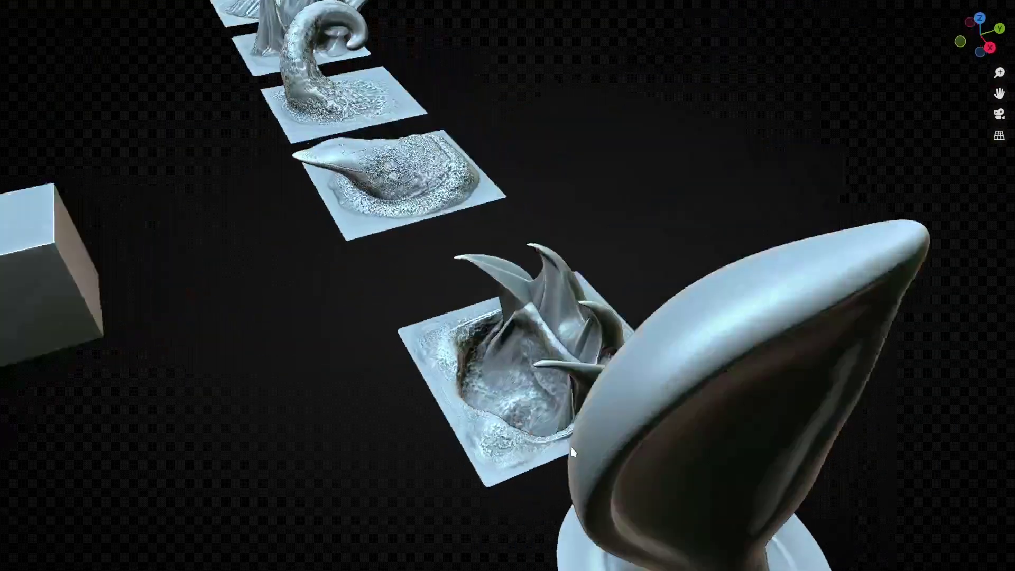
- Orbit around the spiky plate, stay in Object Mode, and exit fullscreen
{"action": "mouse_move", "coordinate": [571, 451]}
{"action": "middle_mouse_down"}
{"action": "mouse_move", "coordinate": [464, 458]}
{"action": "mouse_move", "coordinate": [505, 402]}
{"action": "middle_mouse_up"}
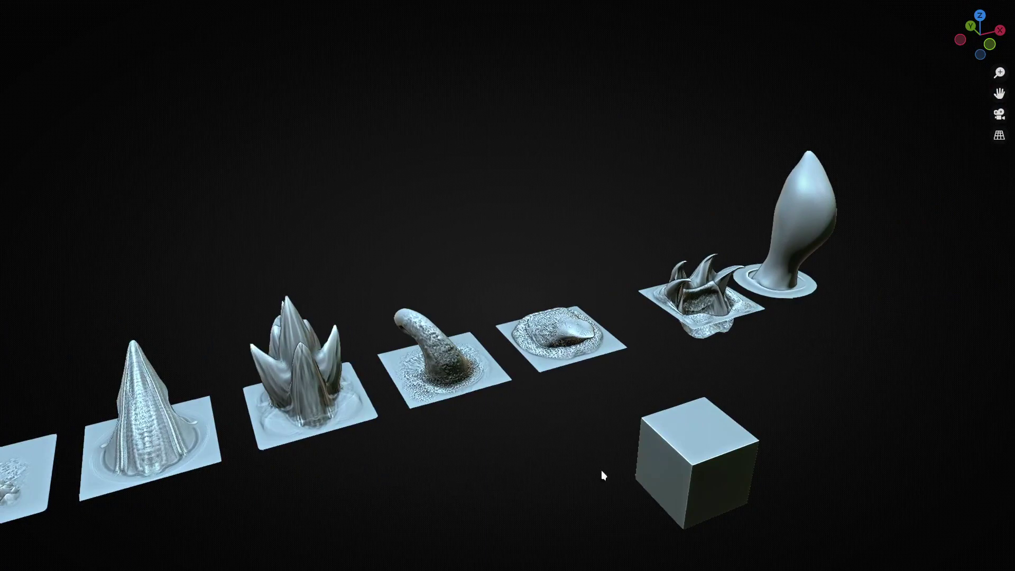
{"action": "middle_click_drag", "start_coordinate": [572, 451], "coordinate": [712, 402]}
{"action": "scroll", "coordinate": [712, 402], "scroll_direction": "down", "scroll_amount": 2}
{"action": "scroll", "coordinate": [602, 394], "scroll_direction": "down", "scroll_amount": 2}
{"action": "key", "text": "ctrl+Tab"}
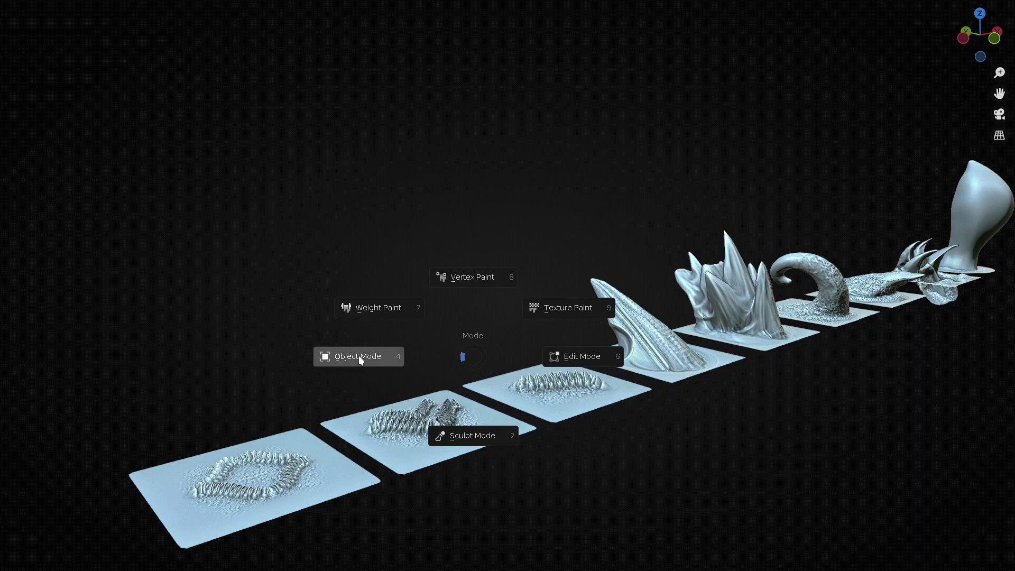
{"action": "left_click", "coordinate": [358, 355]}
{"action": "key", "text": "ctrl+alt+space"}
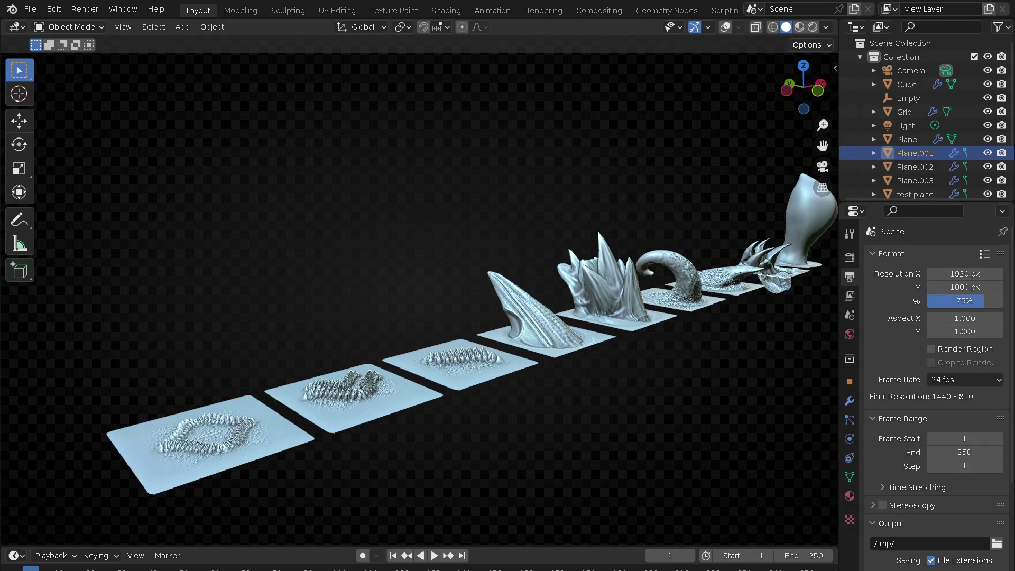
- Orbit and zoom to swing the row of sculpted plates around
{"action": "mouse_move", "coordinate": [567, 367]}
{"action": "middle_mouse_down"}
{"action": "mouse_move", "coordinate": [603, 377]}
{"action": "mouse_move", "coordinate": [582, 394]}
{"action": "middle_mouse_up"}
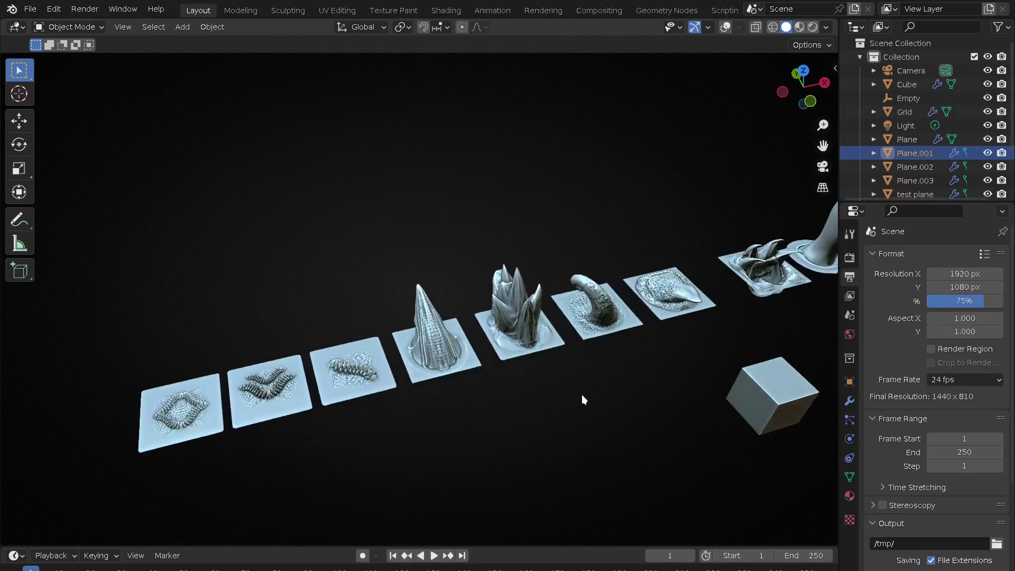
{"action": "scroll", "coordinate": [378, 388], "scroll_direction": "up", "scroll_amount": 3}
{"action": "scroll", "coordinate": [413, 323], "scroll_direction": "up", "scroll_amount": 4}
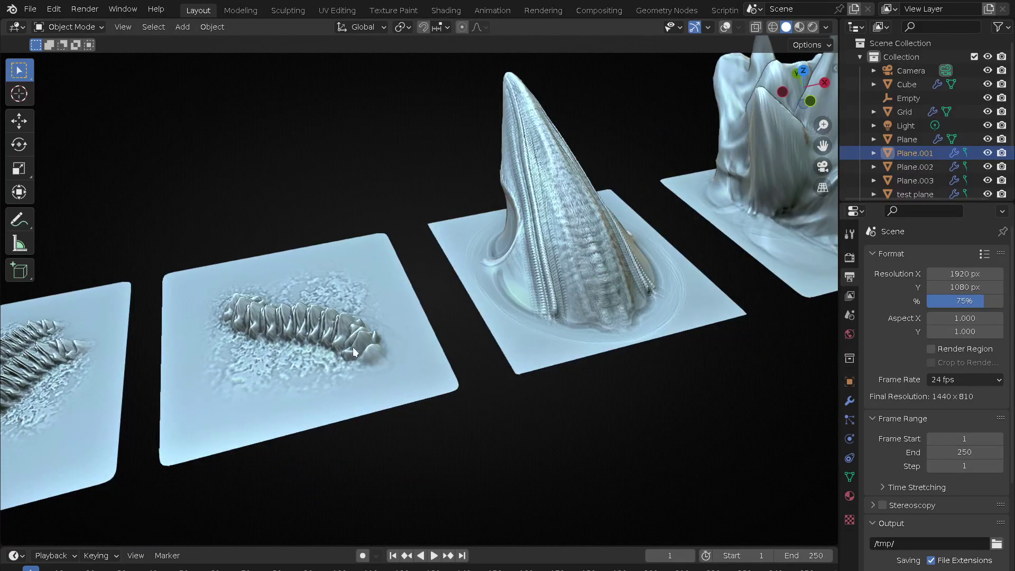
{"action": "scroll", "coordinate": [354, 352], "scroll_direction": "down", "scroll_amount": 2}
{"action": "scroll", "coordinate": [353, 351], "scroll_direction": "down", "scroll_amount": 3}
{"action": "scroll", "coordinate": [346, 270], "scroll_direction": "down", "scroll_amount": 3}
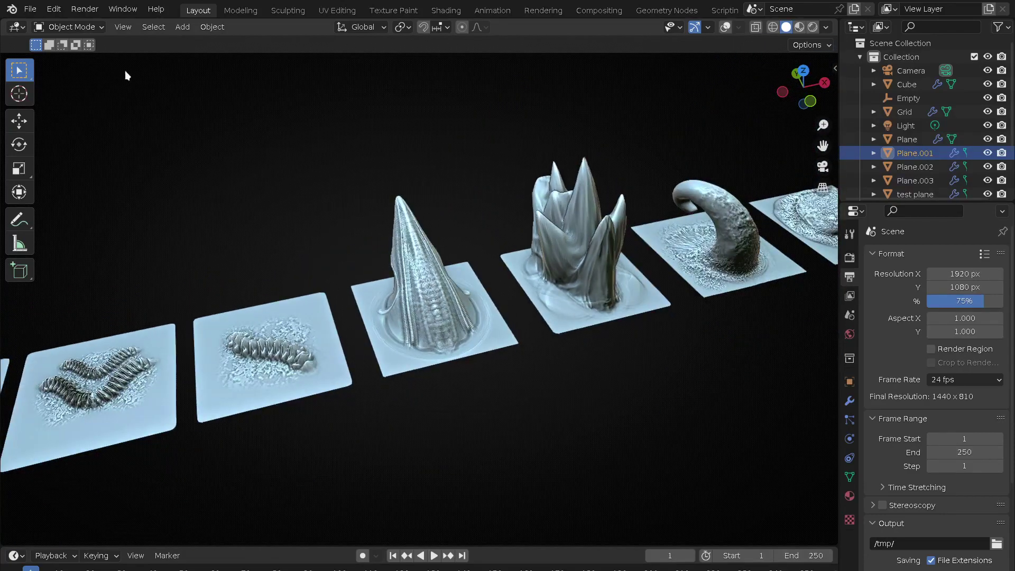
- Reopen VDM Beholder.blend from recent files without saving the baking setup
{"action": "left_click", "coordinate": [28, 11]}
{"action": "mouse_move", "coordinate": [65, 52]}
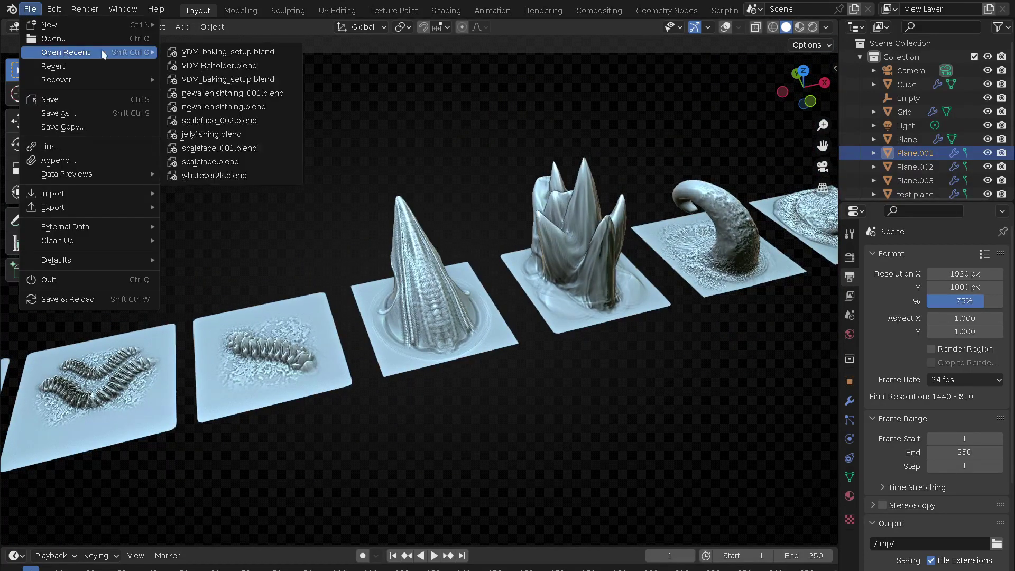
{"action": "left_click", "coordinate": [191, 65]}
{"action": "left_click", "coordinate": [461, 328]}
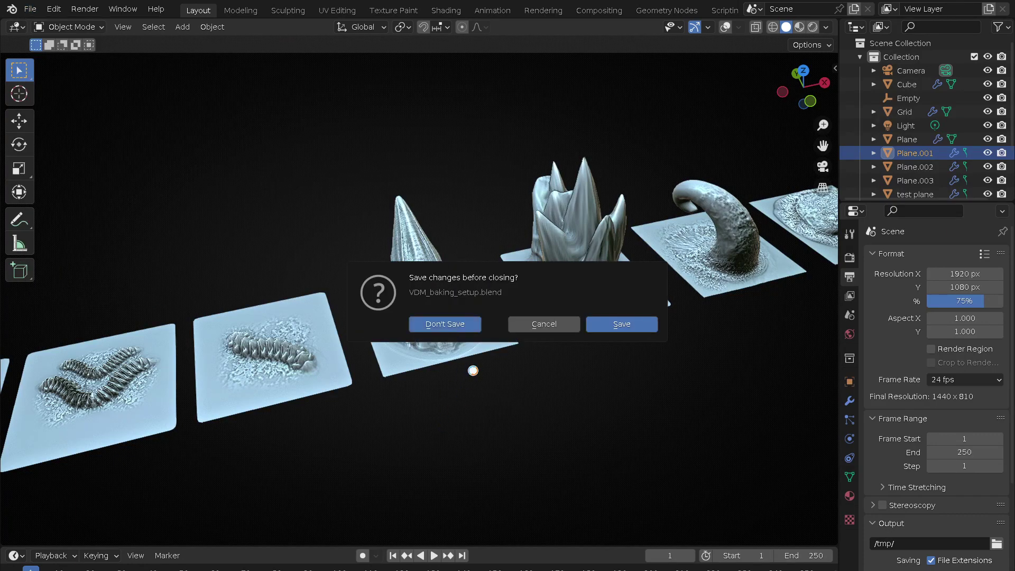
{"action": "middle_click_drag", "start_coordinate": [680, 303], "coordinate": [261, 377], "text": "shift"}
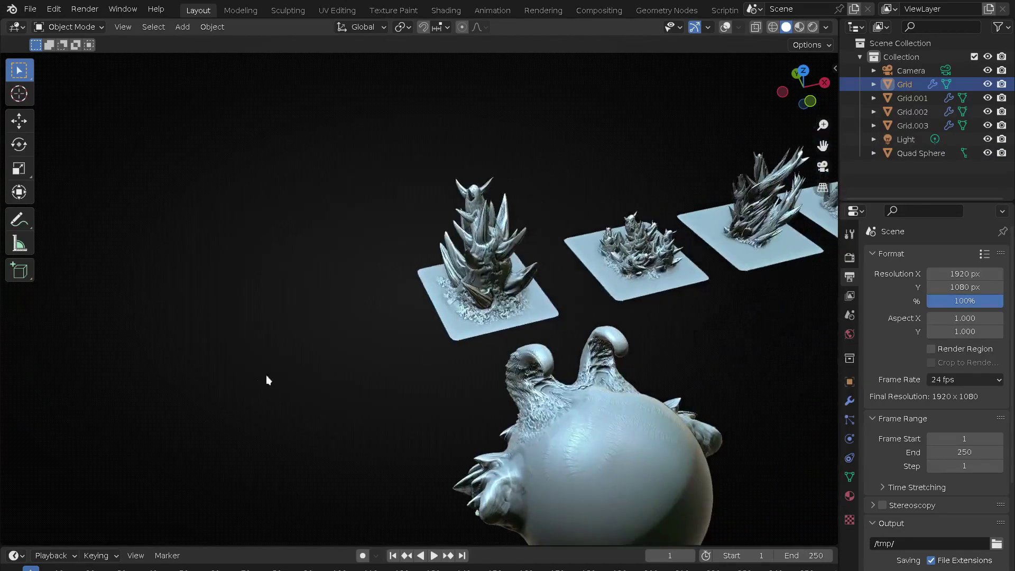
- Select the Grid.003 plate and frame it in top orthographic view
{"action": "middle_click_drag", "start_coordinate": [660, 294], "coordinate": [314, 395], "text": "shift"}
{"action": "left_click", "coordinate": [560, 312]}
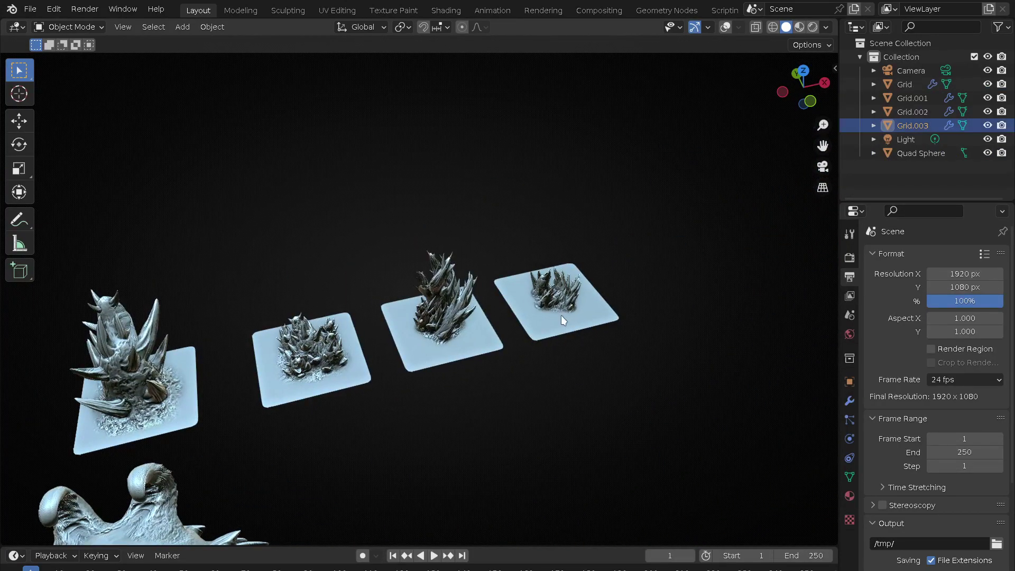
{"action": "key", "text": "KP_Decimal"}
{"action": "mouse_move", "coordinate": [627, 220]}
{"action": "middle_mouse_down"}
{"action": "mouse_move", "coordinate": [597, 322]}
{"action": "mouse_move", "coordinate": [623, 274]}
{"action": "mouse_move", "coordinate": [566, 356]}
{"action": "middle_mouse_up"}
{"action": "key", "text": "KP_7"}
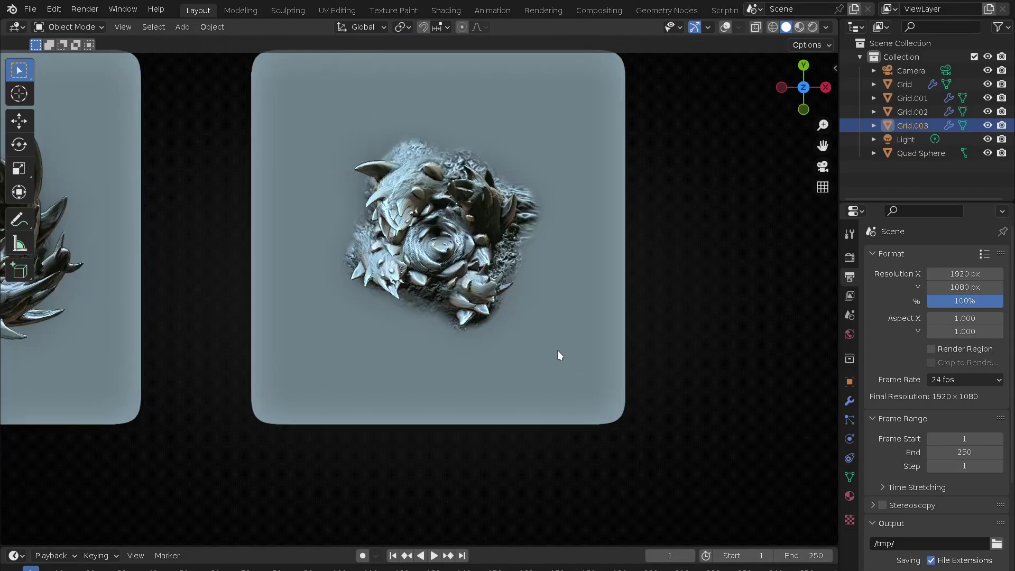
{"action": "mouse_move", "coordinate": [551, 293]}
{"action": "middle_mouse_down", "text": "shift"}
{"action": "mouse_move", "coordinate": [493, 318]}
{"action": "mouse_move", "coordinate": [444, 290]}
{"action": "middle_mouse_up", "text": "shift"}
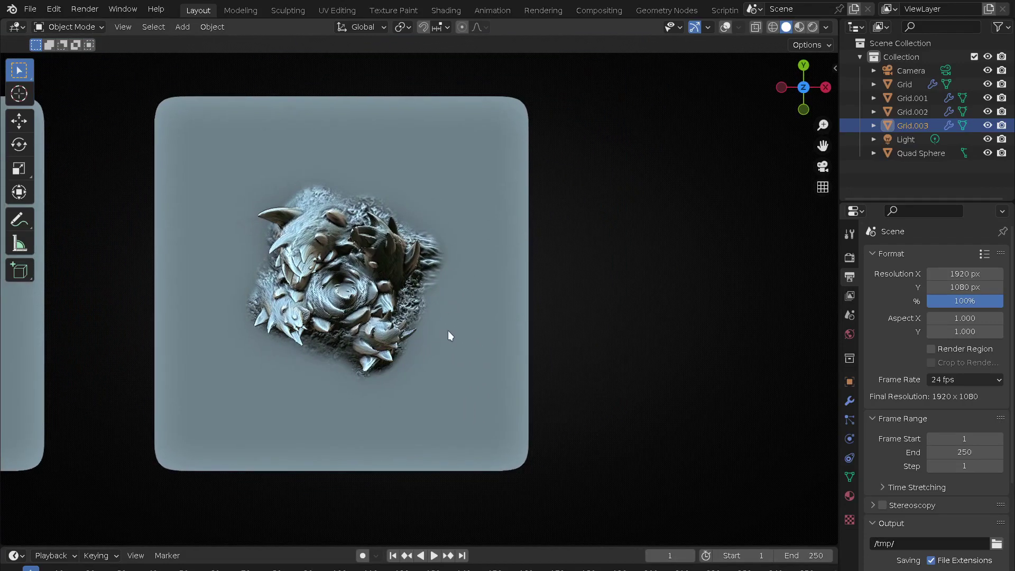
- Duplicate Grid.003 along X, placing the copy to its right
{"action": "key", "text": "shift+d"}
{"action": "key", "text": "x"}
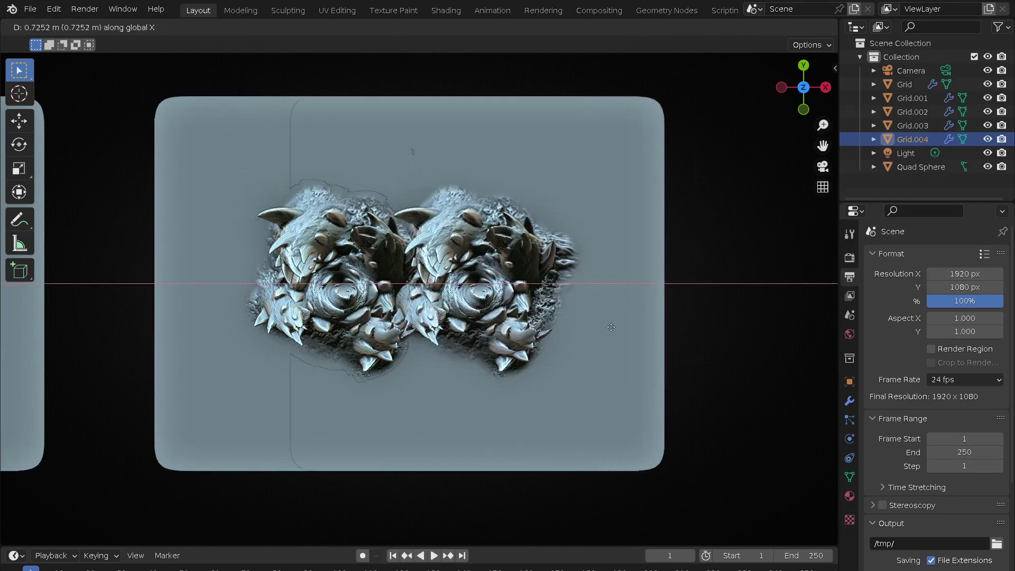
{"action": "left_click", "coordinate": [874, 317]}
{"action": "mouse_move", "coordinate": [683, 360]}
{"action": "middle_mouse_down", "text": "shift"}
{"action": "mouse_move", "coordinate": [517, 358]}
{"action": "mouse_move", "coordinate": [405, 323]}
{"action": "middle_mouse_up", "text": "shift"}
- Replace the duplicate's old Multires with a fresh Multiresolution modifier subdivided to level 4
{"action": "left_click", "coordinate": [850, 401]}
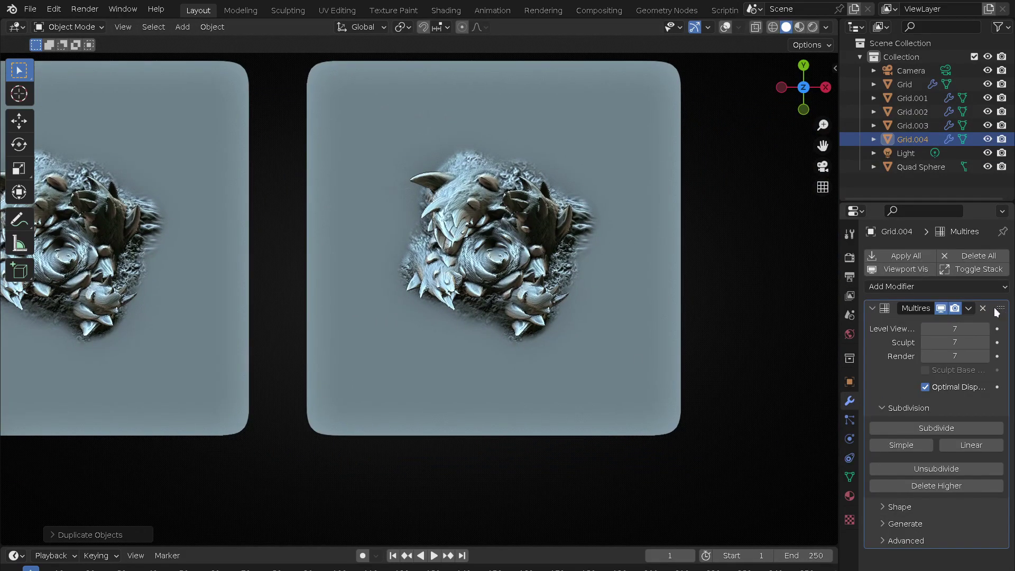
{"action": "left_click", "coordinate": [983, 309]}
{"action": "mouse_move", "coordinate": [520, 436]}
{"action": "middle_mouse_down"}
{"action": "mouse_move", "coordinate": [539, 349]}
{"action": "mouse_move", "coordinate": [828, 291]}
{"action": "middle_mouse_up"}
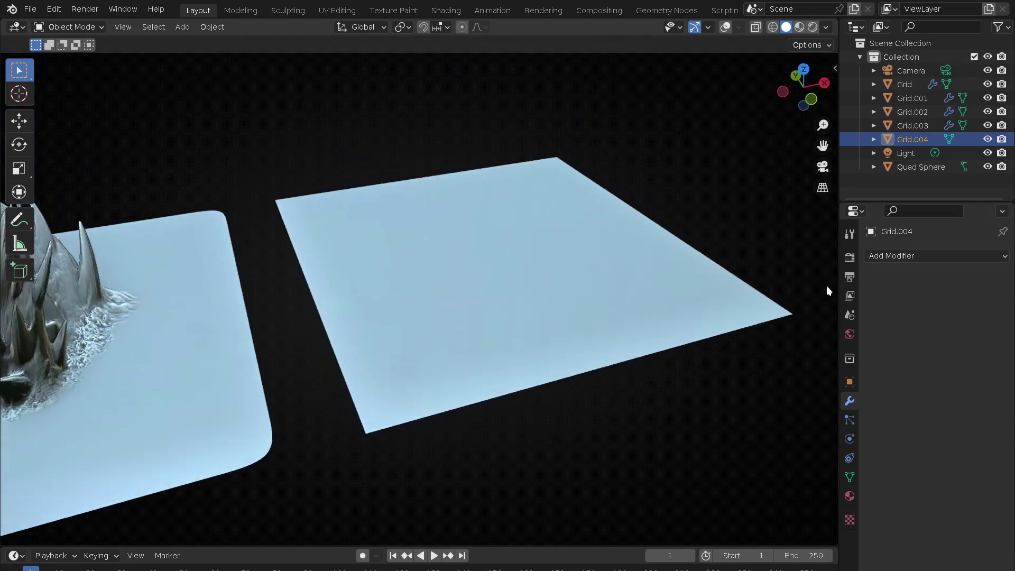
{"action": "left_click", "coordinate": [913, 256]}
{"action": "left_click", "coordinate": [756, 423]}
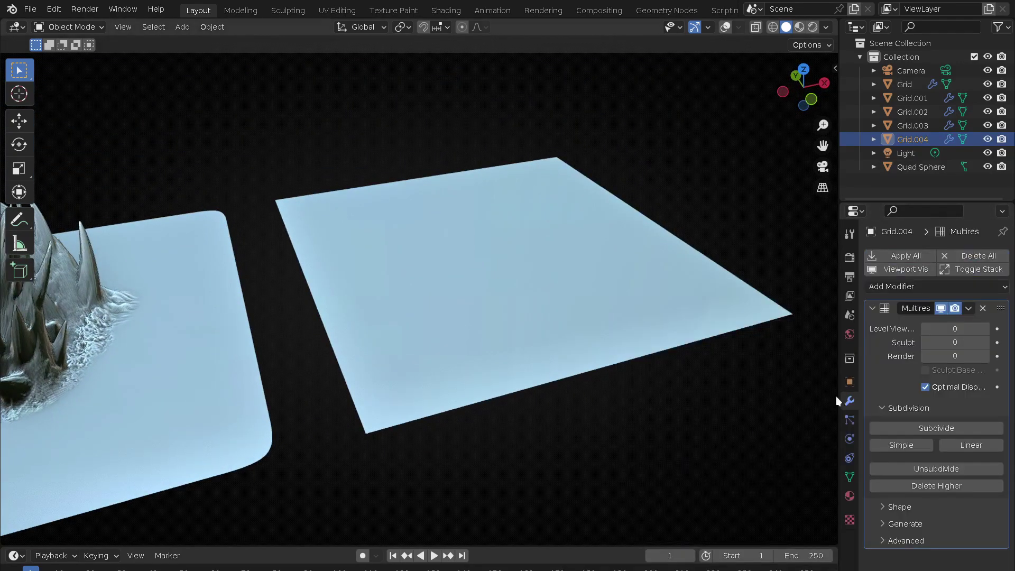
{"action": "left_click", "coordinate": [937, 425]}
{"action": "left_click", "coordinate": [937, 425]}
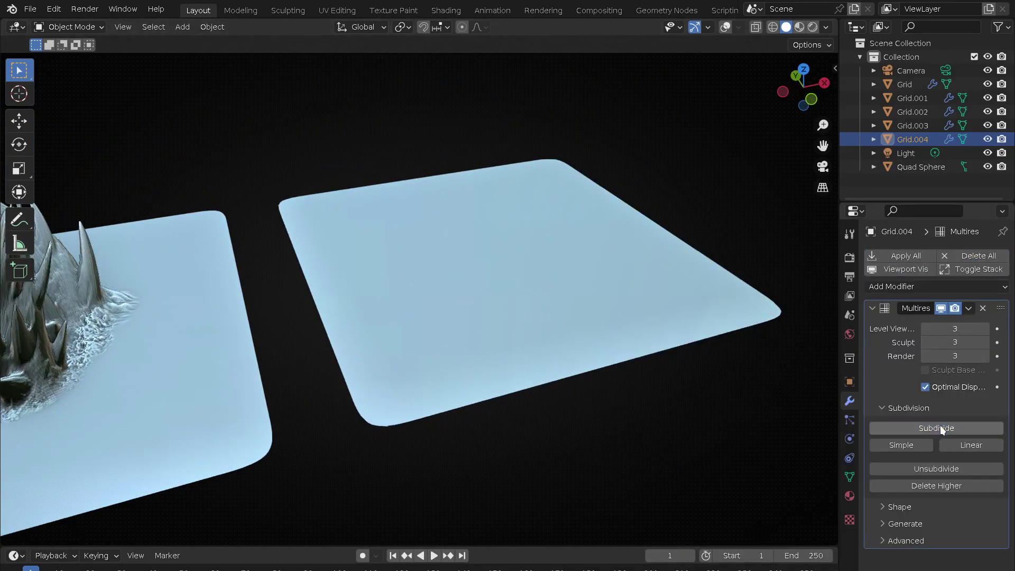
{"action": "key", "text": "ctrl+Tab"}
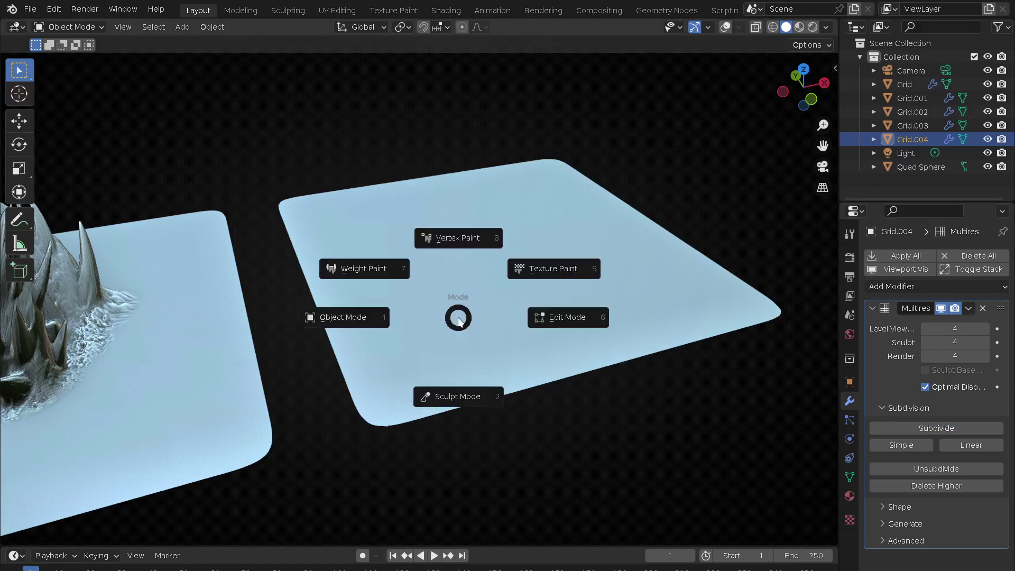
- Enter Sculpt Mode with the SculptDraw brush, test a spike stamp, then undo it
{"action": "left_click", "coordinate": [466, 397]}
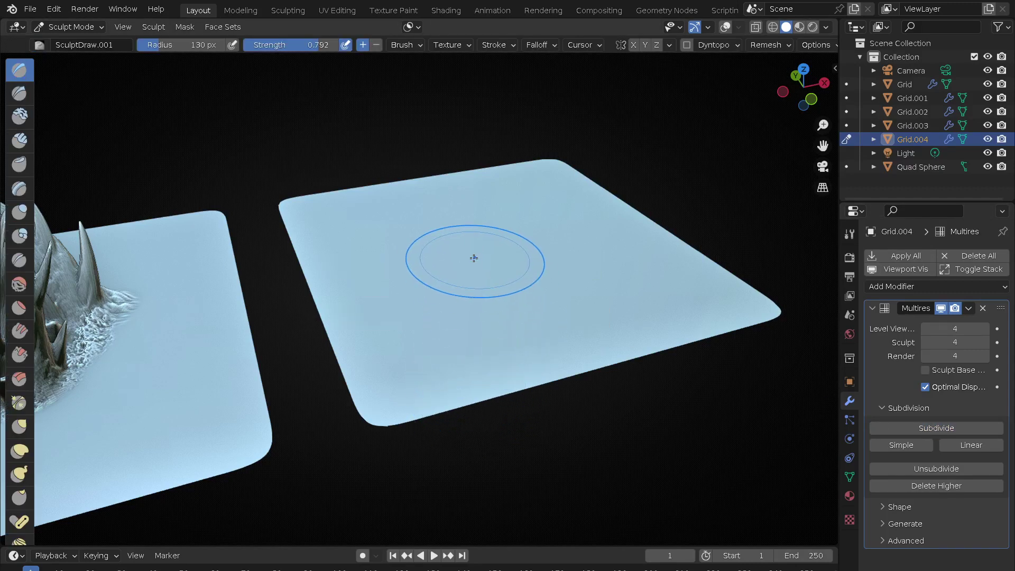
{"action": "key", "text": "x"}
{"action": "mouse_move", "coordinate": [483, 254]}
{"action": "left_mouse_down"}
{"action": "mouse_move", "coordinate": [585, 328]}
{"action": "mouse_move", "coordinate": [579, 362]}
{"action": "mouse_move", "coordinate": [530, 376]}
{"action": "mouse_move", "coordinate": [402, 382]}
{"action": "mouse_move", "coordinate": [430, 374]}
{"action": "left_mouse_up"}
{"action": "mouse_move", "coordinate": [431, 374]}
{"action": "middle_mouse_down"}
{"action": "mouse_move", "coordinate": [494, 403]}
{"action": "mouse_move", "coordinate": [490, 424]}
{"action": "middle_mouse_up"}
{"action": "key", "text": "ctrl+z"}
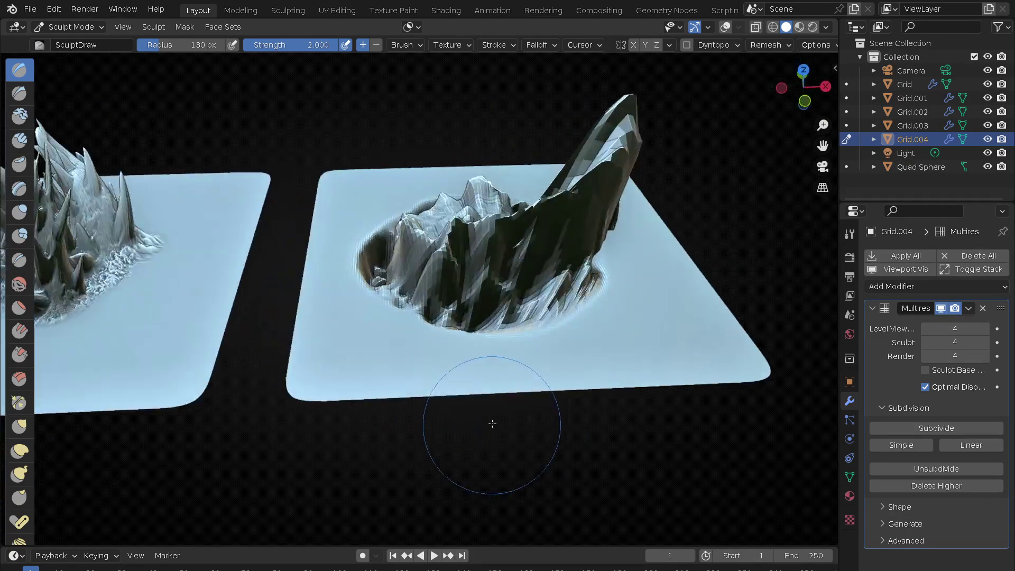
{"action": "key", "text": "ctrl+z"}
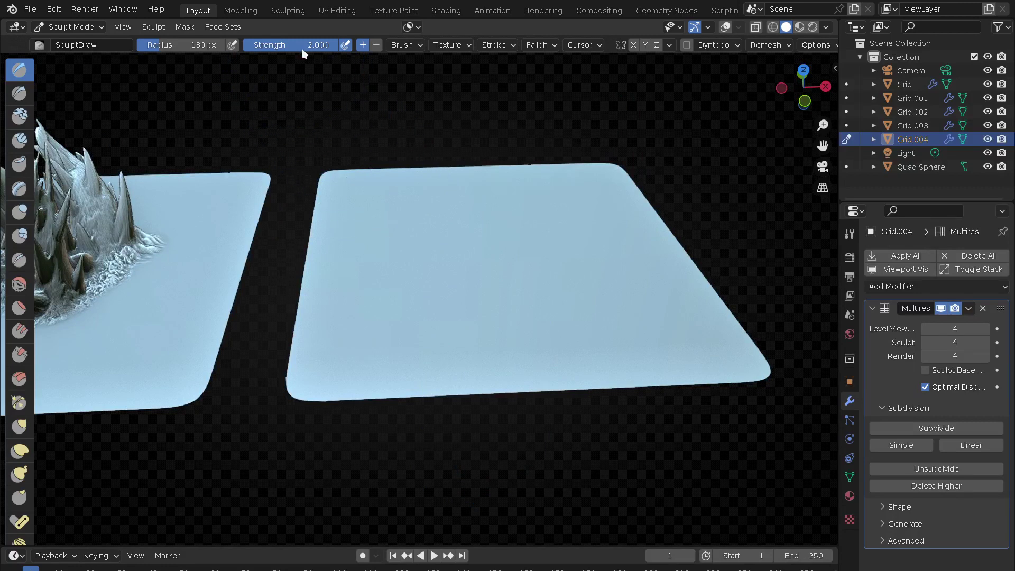
- Set brush strength to 1, stamp a test mass, then undo it
{"action": "left_click", "coordinate": [302, 48]}
{"action": "type", "text": "1"}
{"action": "key", "text": "Return"}
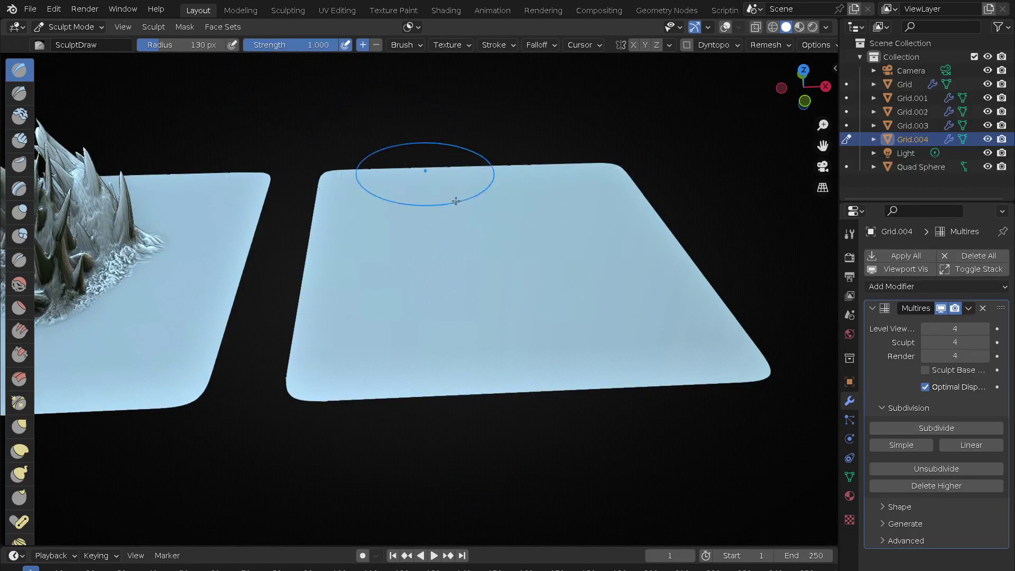
{"action": "left_click_drag", "start_coordinate": [494, 238], "coordinate": [612, 367]}
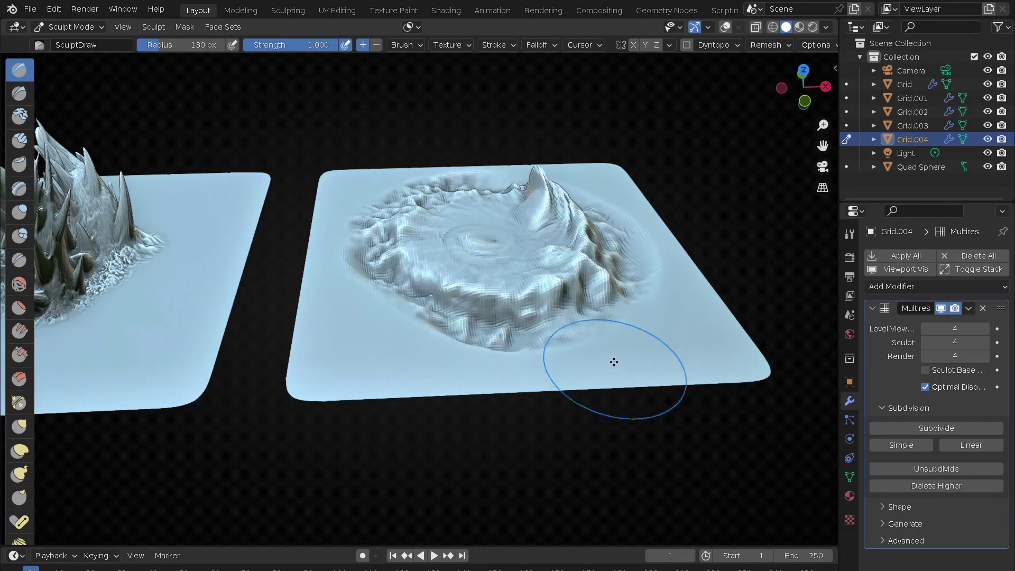
{"action": "mouse_move", "coordinate": [561, 320]}
{"action": "middle_mouse_down"}
{"action": "mouse_move", "coordinate": [585, 381]}
{"action": "mouse_move", "coordinate": [408, 315]}
{"action": "middle_mouse_up"}
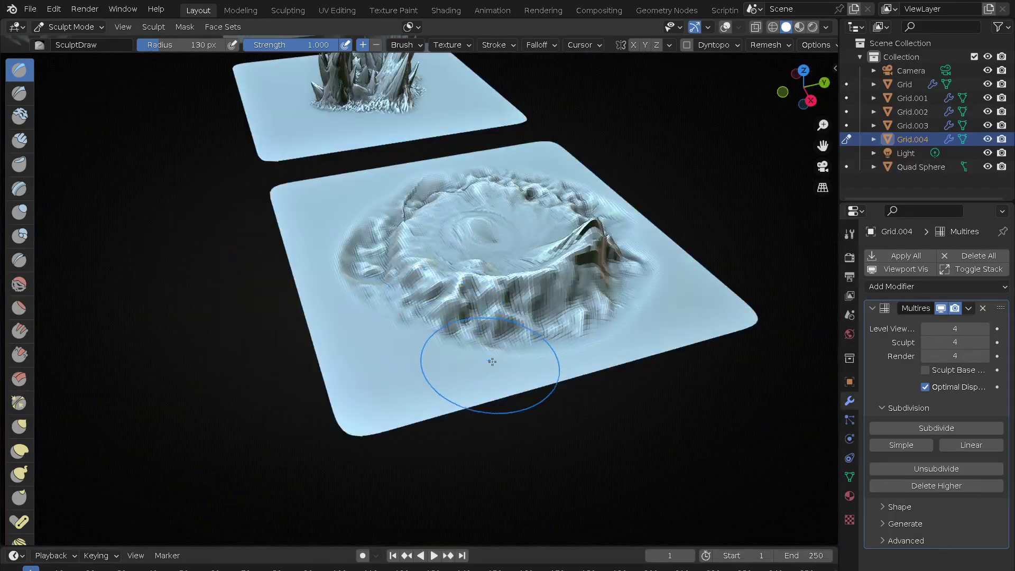
{"action": "key", "text": "ctrl+z"}
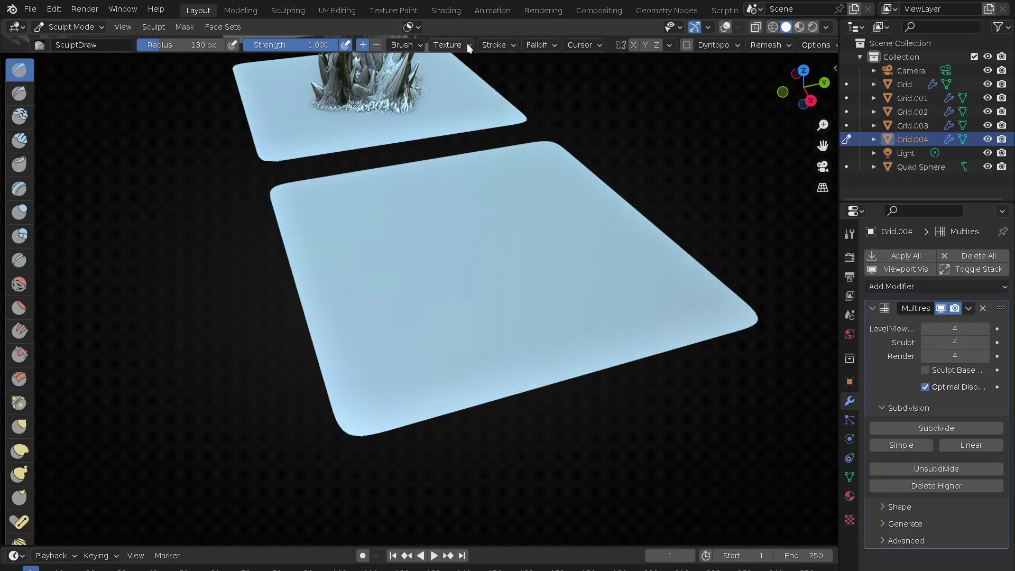
{"action": "left_click", "coordinate": [500, 45]}
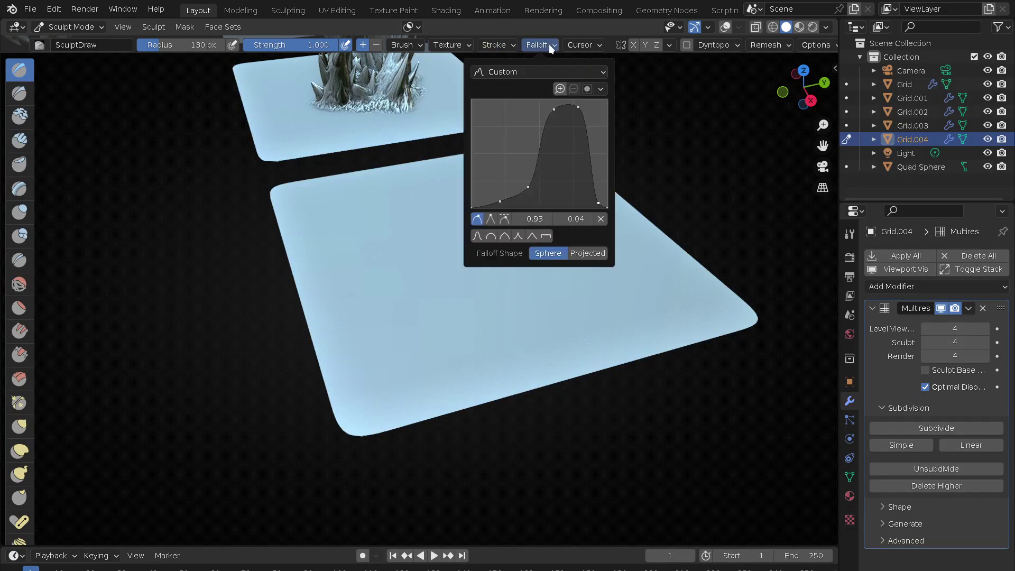
- Set the brush falloff to Constant and stamp a spike cluster in the plate's centre
{"action": "left_click", "coordinate": [530, 70]}
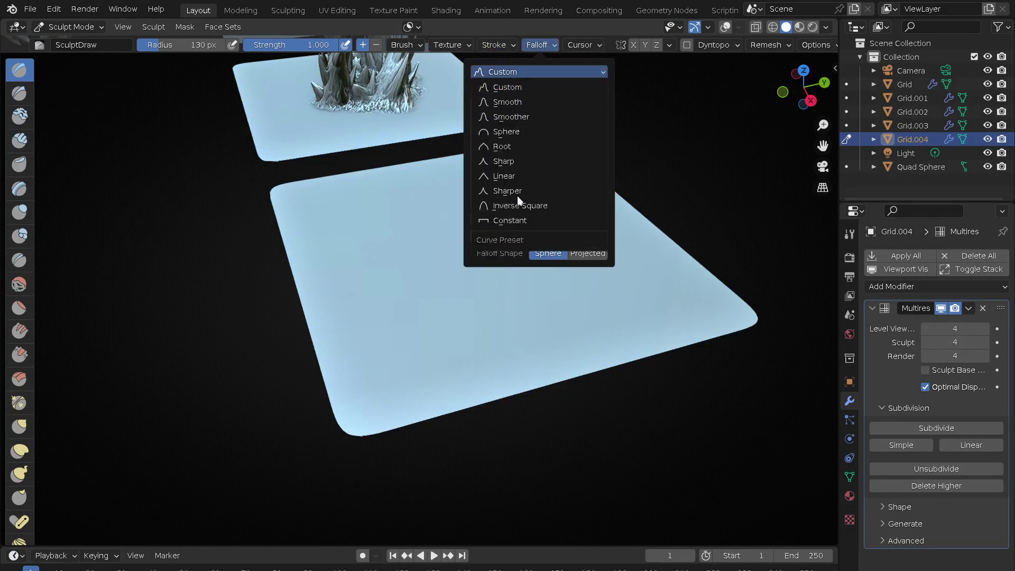
{"action": "left_click", "coordinate": [509, 221]}
{"action": "left_click_drag", "start_coordinate": [478, 251], "coordinate": [559, 320]}
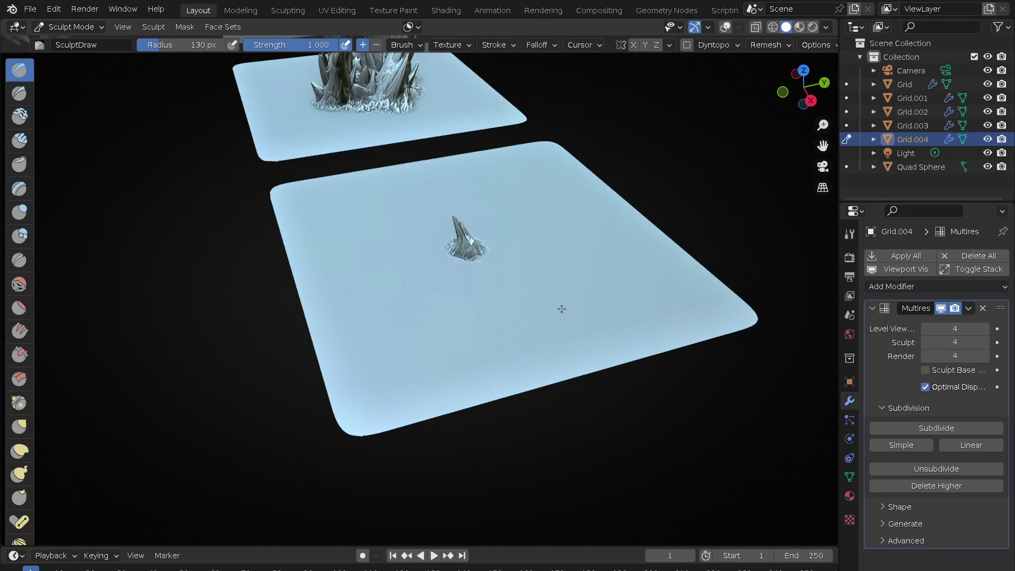
- Inspect the new spikes against the other plates, then undo the stamp
{"action": "middle_click_drag", "start_coordinate": [559, 320], "coordinate": [547, 369]}
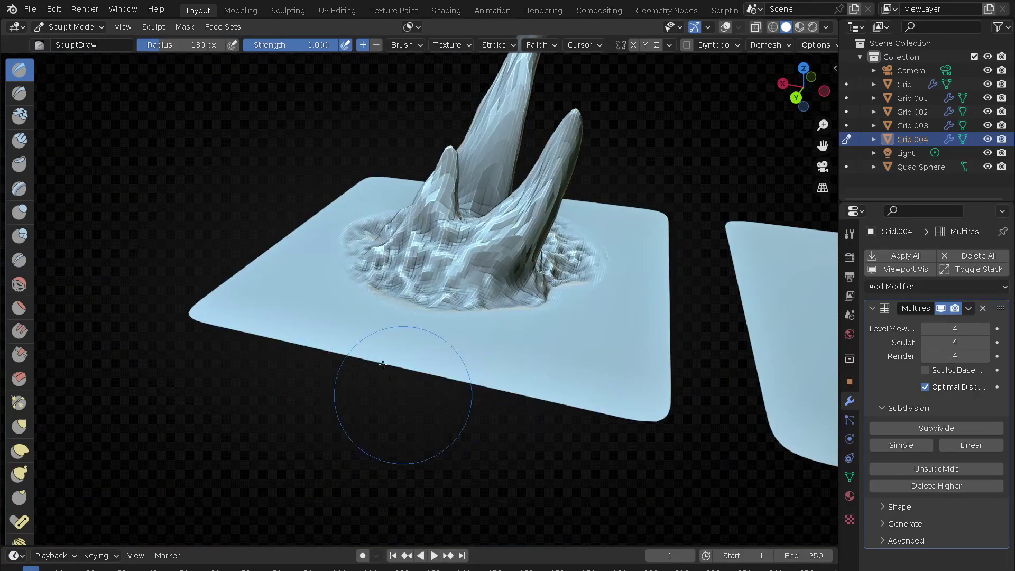
{"action": "scroll", "coordinate": [374, 401], "scroll_direction": "down", "scroll_amount": 4}
{"action": "middle_click_drag", "start_coordinate": [464, 415], "coordinate": [595, 335]}
{"action": "scroll", "coordinate": [595, 336], "scroll_direction": "up", "scroll_amount": 2}
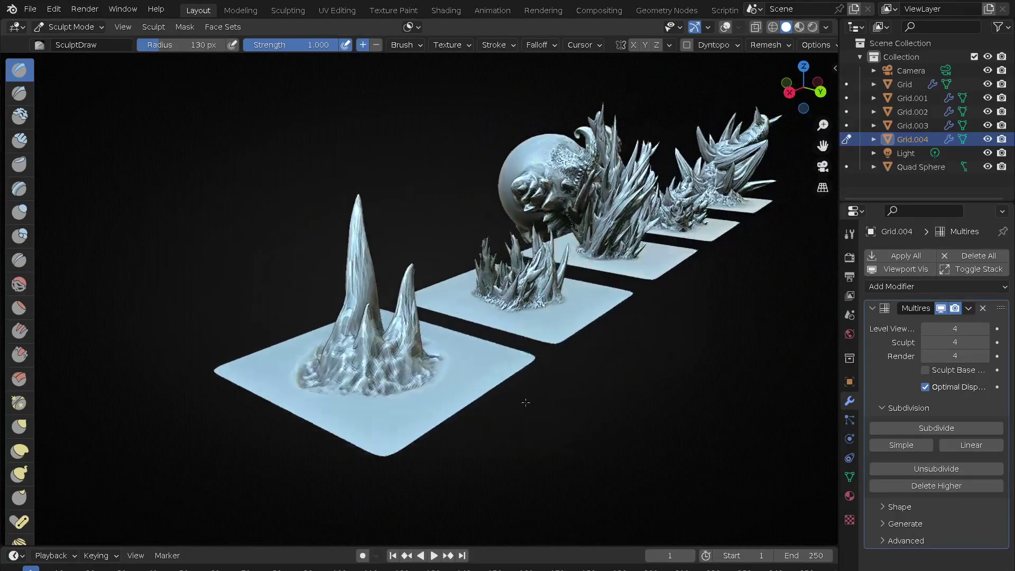
{"action": "scroll", "coordinate": [612, 351], "scroll_direction": "up", "scroll_amount": 1}
{"action": "scroll", "coordinate": [598, 366], "scroll_direction": "up", "scroll_amount": 1}
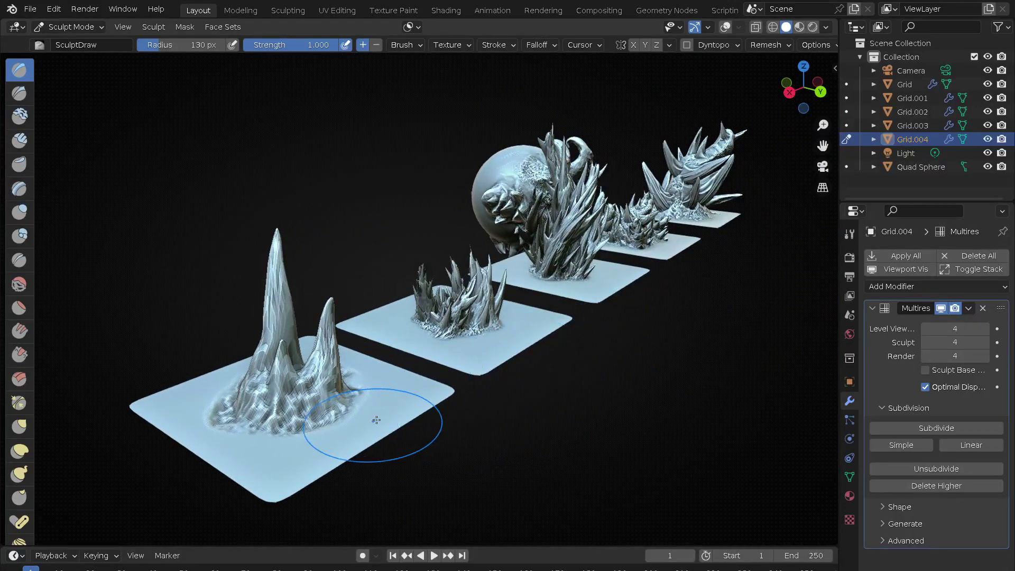
{"action": "middle_click_drag", "start_coordinate": [377, 420], "coordinate": [442, 369]}
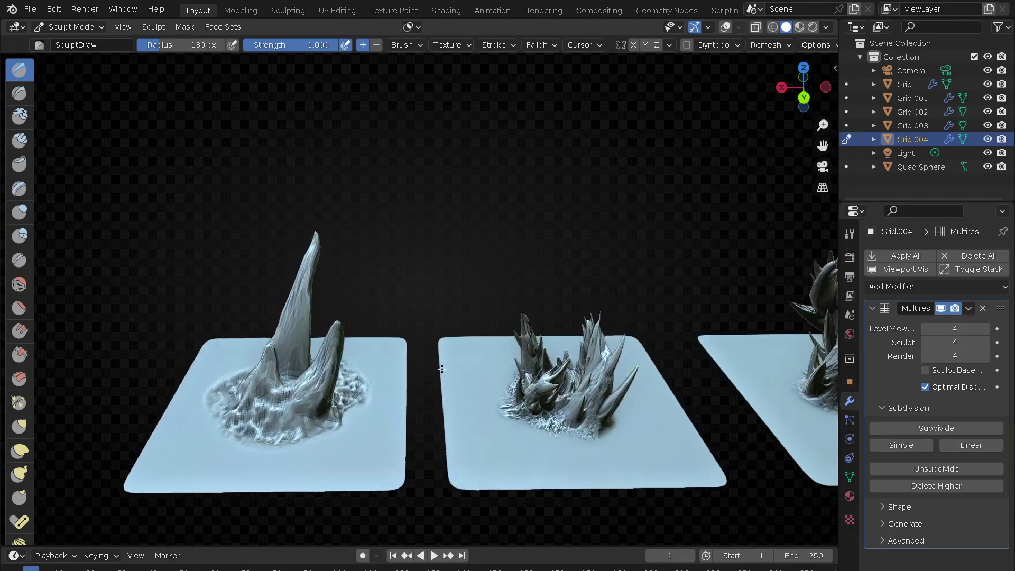
{"action": "scroll", "coordinate": [341, 438], "scroll_direction": "up", "scroll_amount": 4}
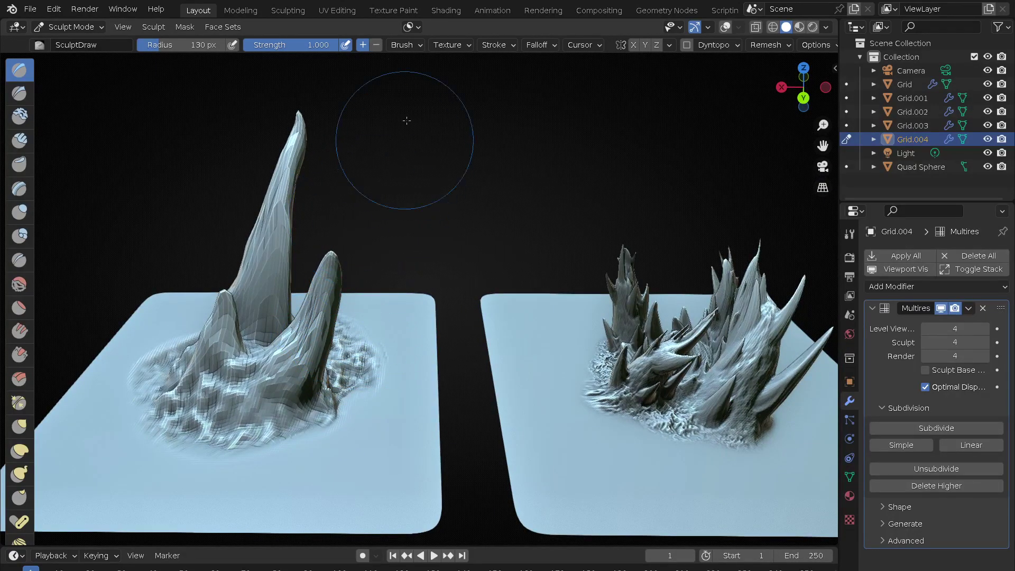
{"action": "key", "text": "ctrl+z"}
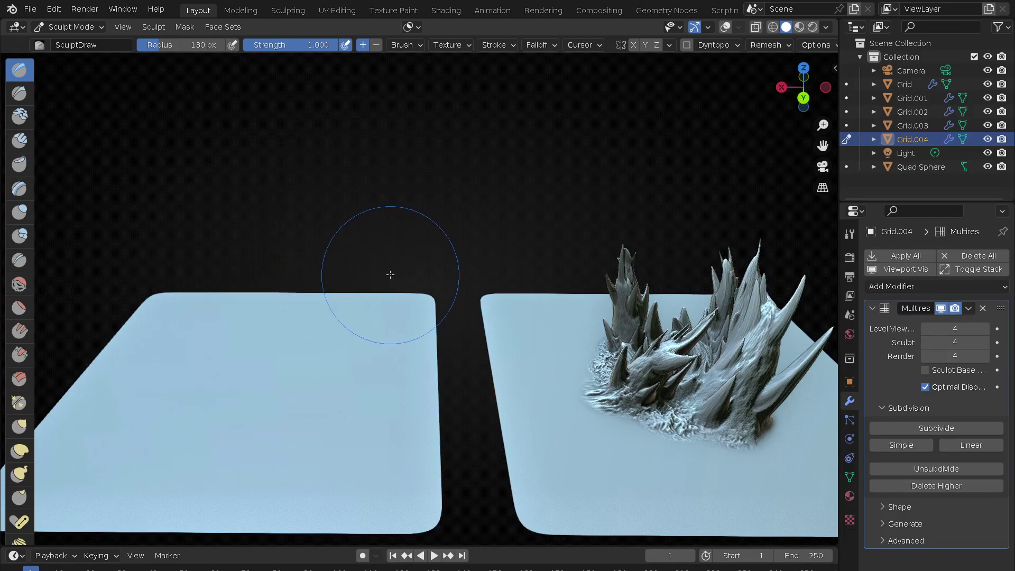
{"action": "left_click", "coordinate": [546, 44]}
{"action": "mouse_move", "coordinate": [498, 44]}
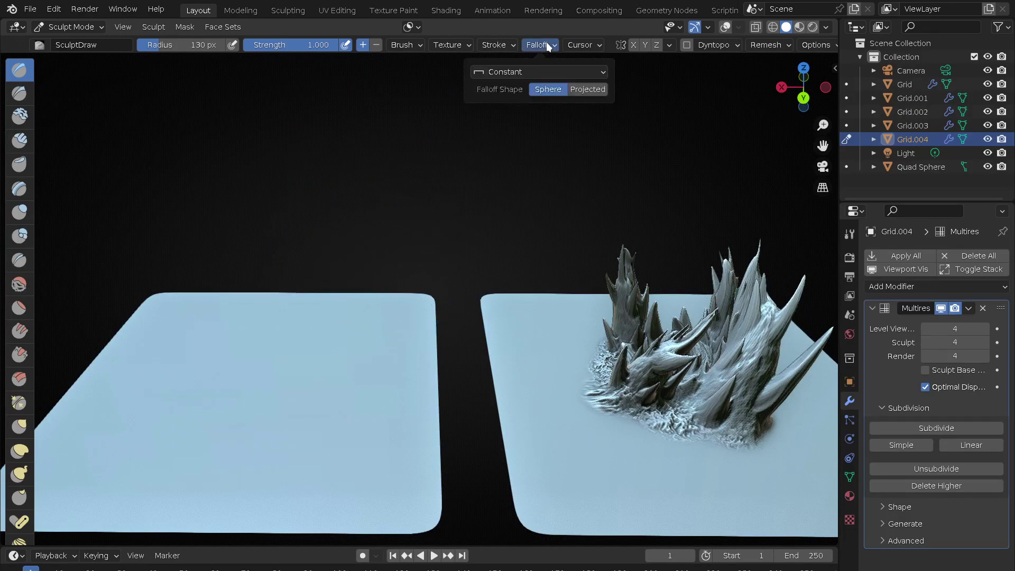
- Set the brush texture image to Twisty_Spikes and stamp a tall spike cluster on Grid.004
{"action": "left_click", "coordinate": [456, 48]}
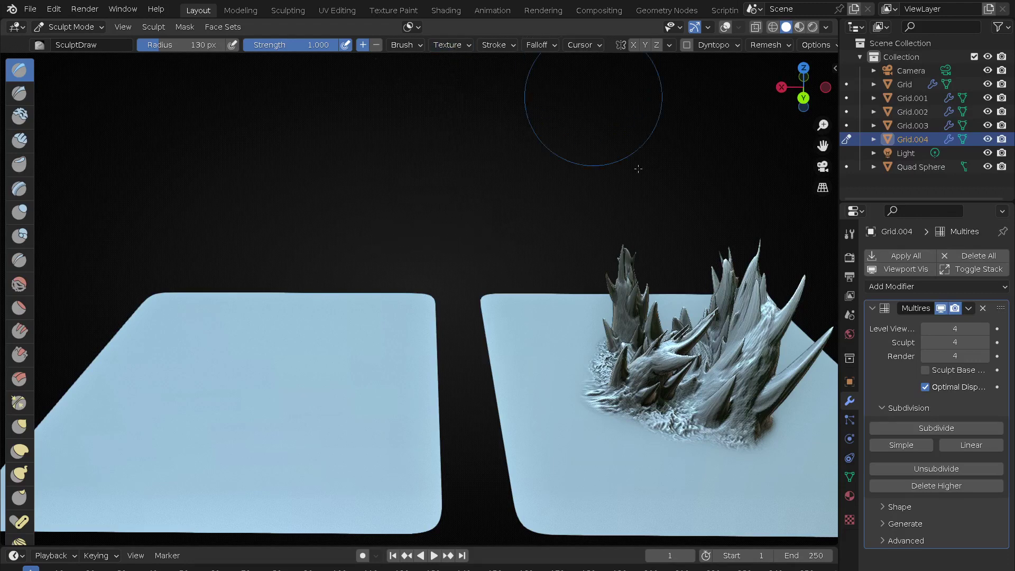
{"action": "left_click", "coordinate": [850, 520]}
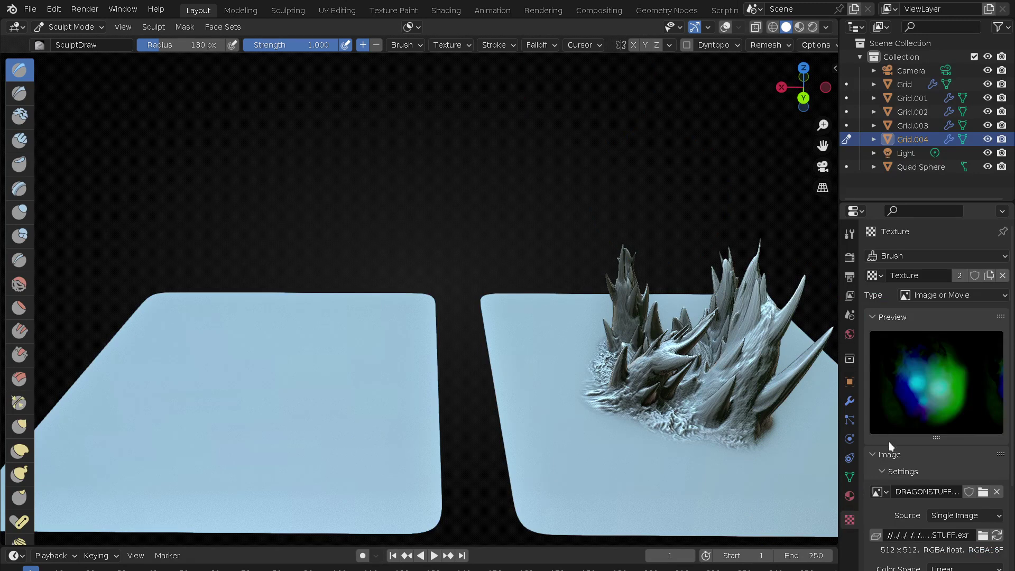
{"action": "scroll", "coordinate": [890, 361], "scroll_direction": "down", "scroll_amount": 5}
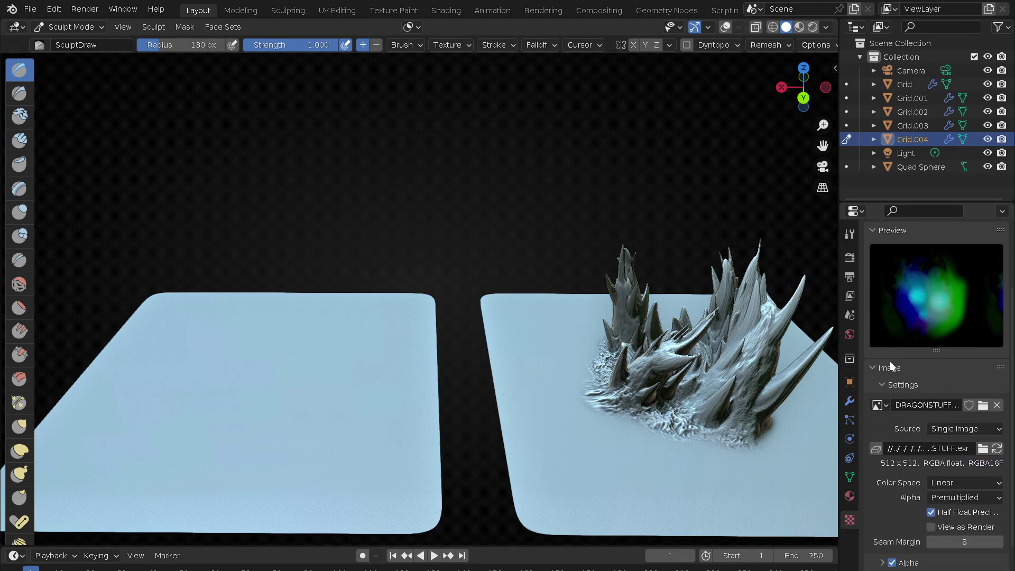
{"action": "left_click", "coordinate": [887, 406]}
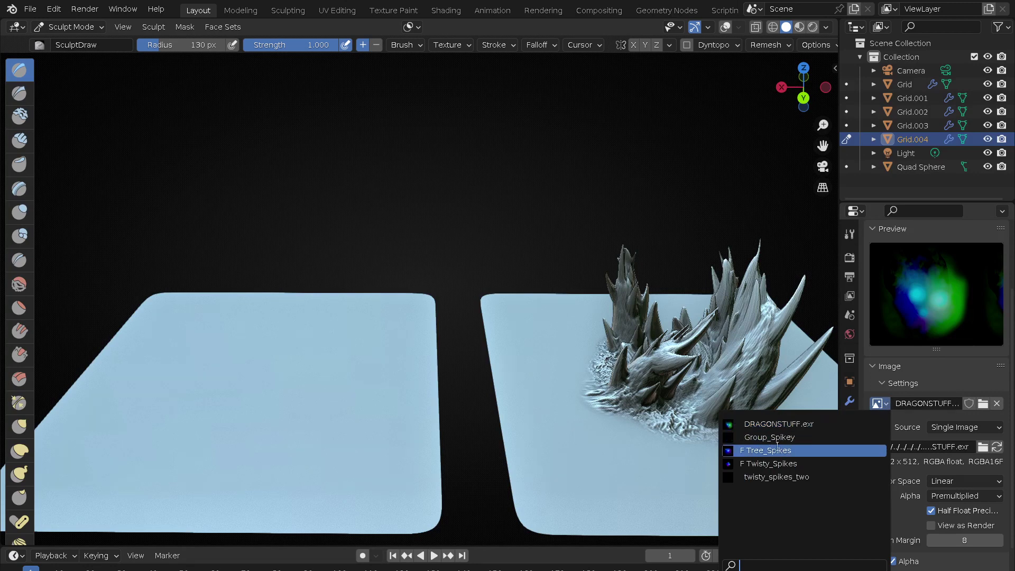
{"action": "left_click", "coordinate": [811, 477]}
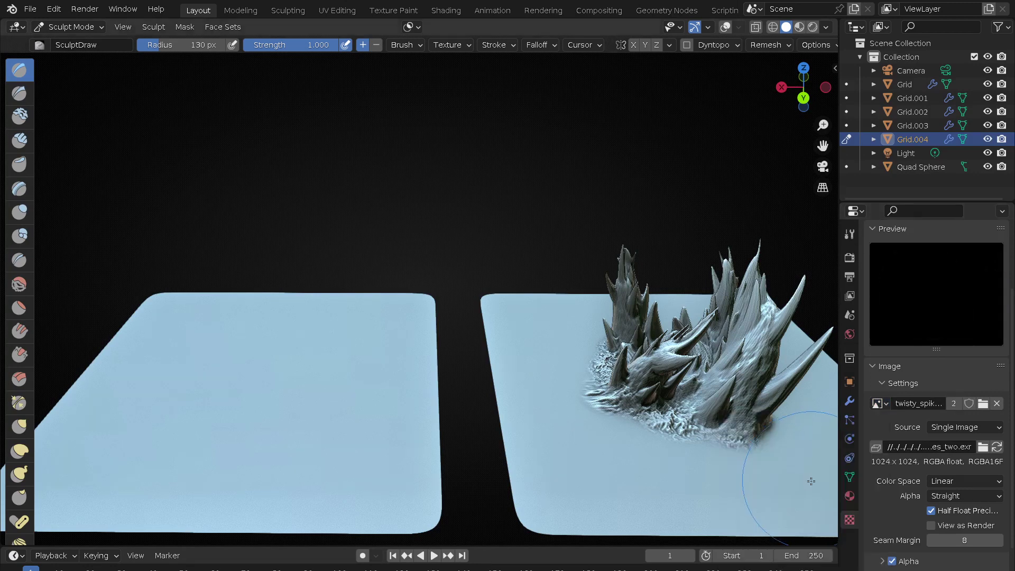
{"action": "left_click", "coordinate": [883, 404]}
{"action": "left_click", "coordinate": [846, 463]}
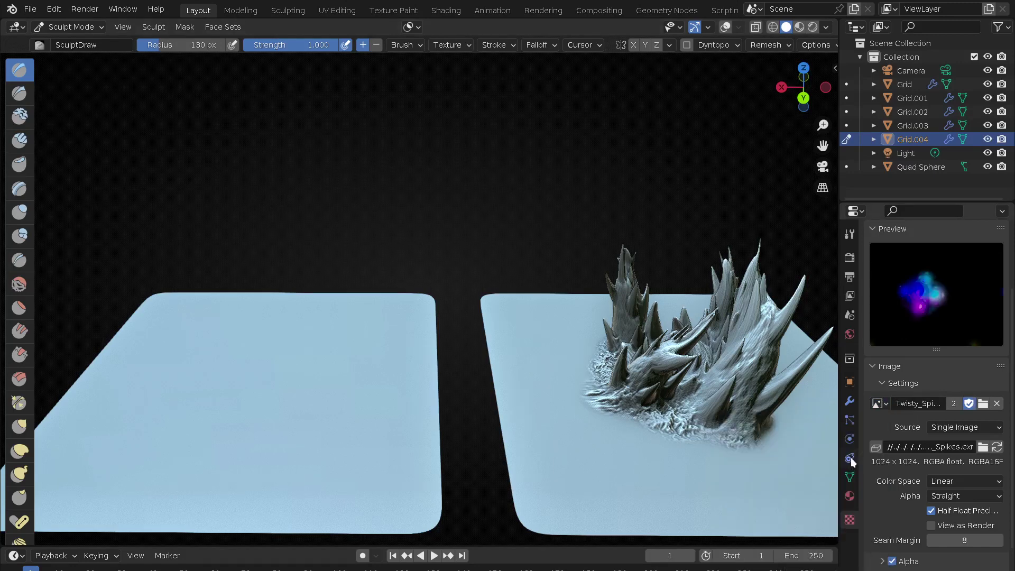
{"action": "mouse_move", "coordinate": [249, 373]}
{"action": "left_mouse_down"}
{"action": "mouse_move", "coordinate": [367, 423]}
{"action": "mouse_move", "coordinate": [491, 444]}
{"action": "mouse_move", "coordinate": [519, 466]}
{"action": "left_mouse_up"}
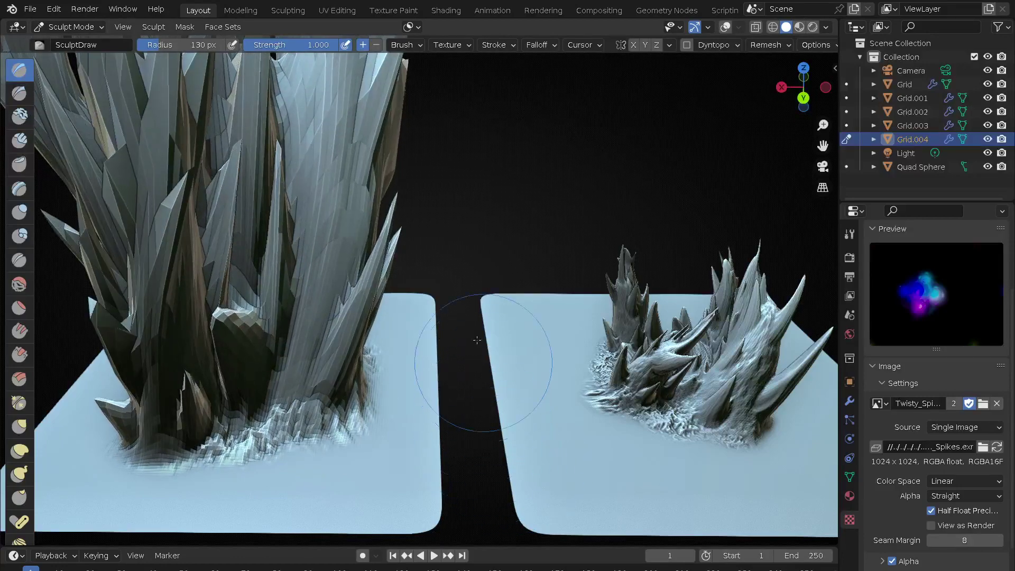
- Orbit and zoom around the grids, then undo the tall spike cluster
{"action": "scroll", "coordinate": [480, 351], "scroll_direction": "down", "scroll_amount": 4}
{"action": "scroll", "coordinate": [410, 410], "scroll_direction": "down", "scroll_amount": 2}
{"action": "middle_click_drag", "start_coordinate": [410, 410], "coordinate": [700, 378]}
{"action": "scroll", "coordinate": [661, 370], "scroll_direction": "down", "scroll_amount": 1}
{"action": "scroll", "coordinate": [675, 431], "scroll_direction": "down", "scroll_amount": 2}
{"action": "scroll", "coordinate": [596, 414], "scroll_direction": "down", "scroll_amount": 1}
{"action": "scroll", "coordinate": [582, 423], "scroll_direction": "down", "scroll_amount": 1}
{"action": "mouse_move", "coordinate": [576, 429]}
{"action": "middle_mouse_down"}
{"action": "mouse_move", "coordinate": [634, 421]}
{"action": "mouse_move", "coordinate": [618, 428]}
{"action": "middle_mouse_up"}
{"action": "key", "text": "ctrl+z"}
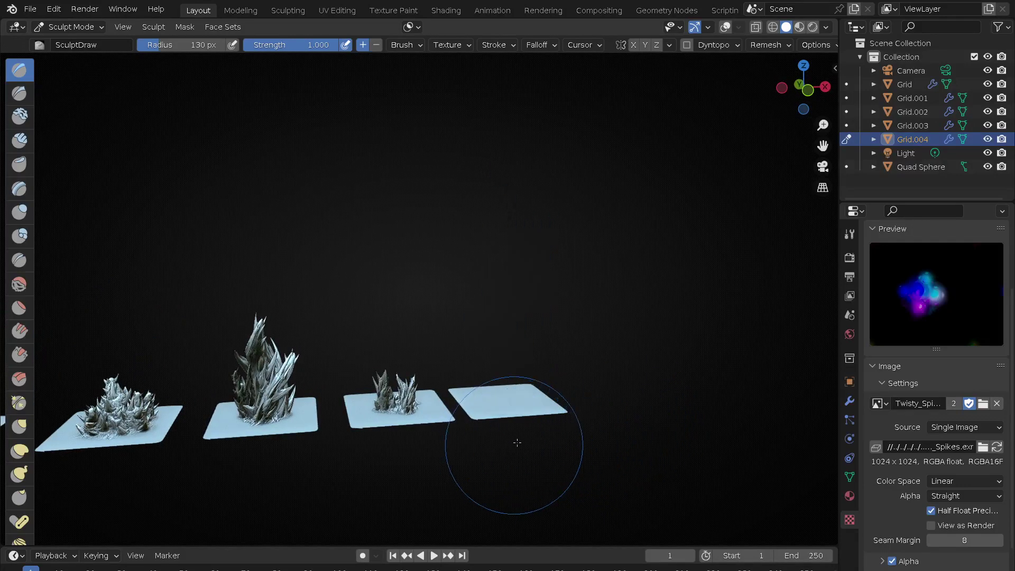
- Look down on the grids and show Grid.004's Multires modifier at sculpt level 5
{"action": "scroll", "coordinate": [522, 408], "scroll_direction": "up", "scroll_amount": 2}
{"action": "scroll", "coordinate": [525, 318], "scroll_direction": "up", "scroll_amount": 1}
{"action": "scroll", "coordinate": [529, 312], "scroll_direction": "up", "scroll_amount": 1}
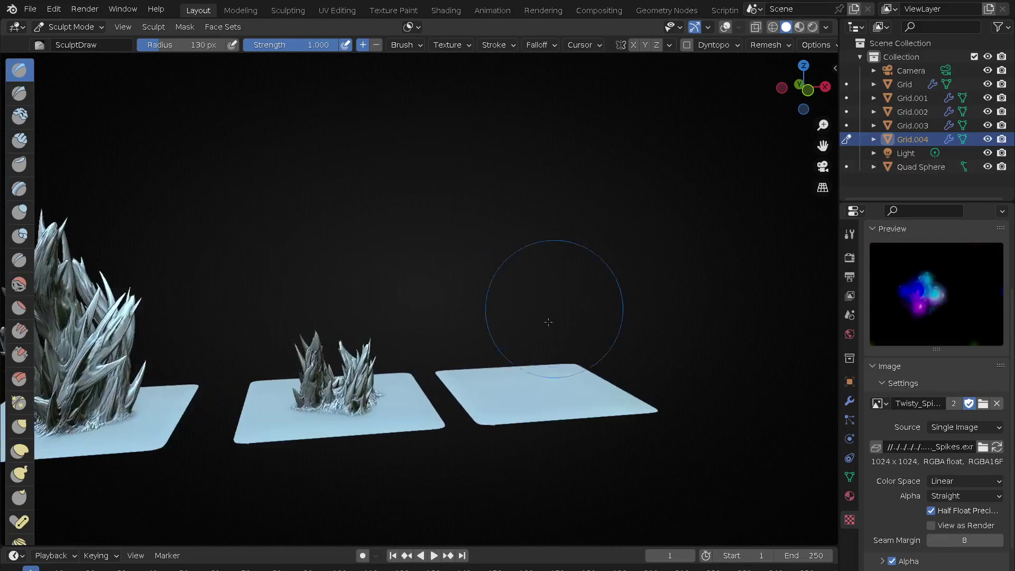
{"action": "middle_click_drag", "start_coordinate": [551, 302], "coordinate": [527, 385]}
{"action": "scroll", "coordinate": [557, 324], "scroll_direction": "up", "scroll_amount": 2}
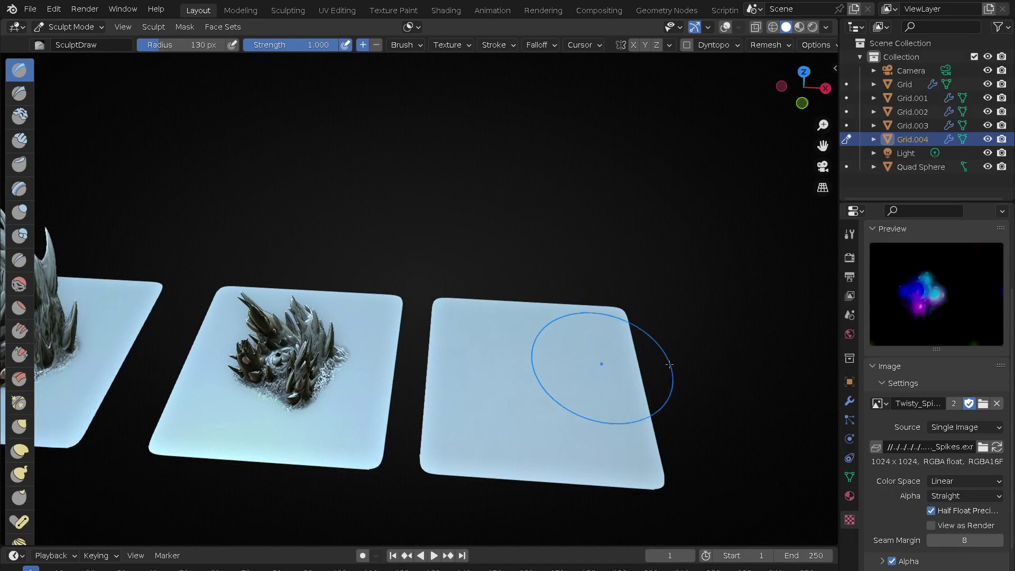
{"action": "left_click", "coordinate": [852, 400]}
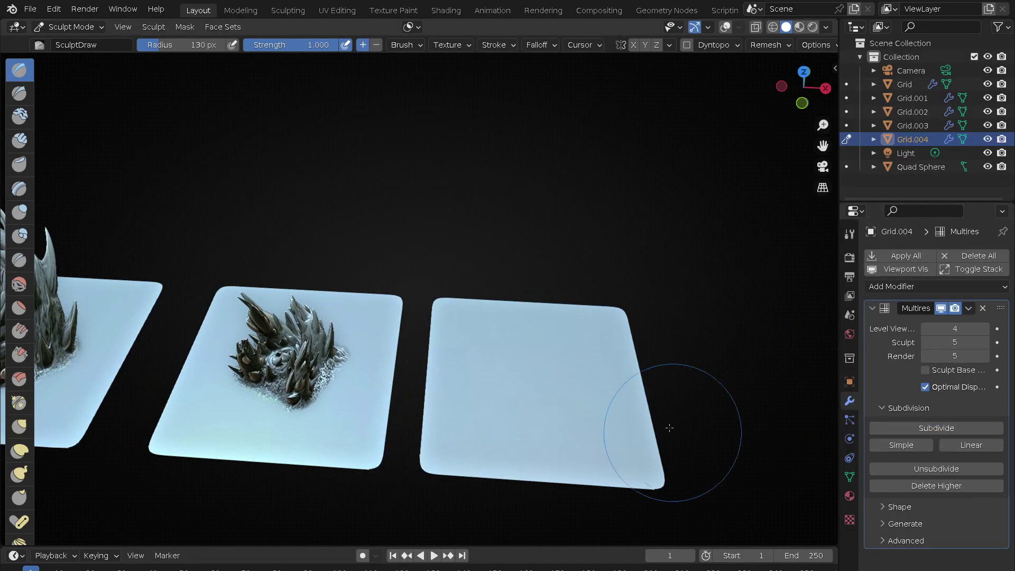
- Sculpt a tall spike cluster onto the level-6 Grid.004 plate
{"action": "scroll", "coordinate": [674, 421], "scroll_direction": "up", "scroll_amount": 4}
{"action": "scroll", "coordinate": [673, 421], "scroll_direction": "up", "scroll_amount": 4}
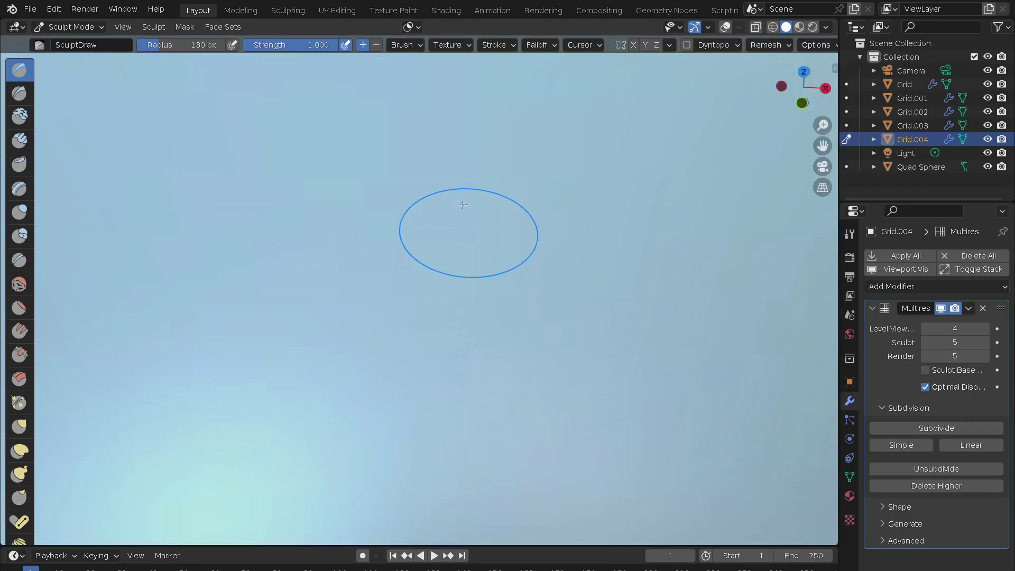
{"action": "mouse_move", "coordinate": [476, 308]}
{"action": "middle_mouse_down"}
{"action": "mouse_move", "coordinate": [497, 198]}
{"action": "mouse_move", "coordinate": [495, 317]}
{"action": "middle_mouse_up"}
{"action": "scroll", "coordinate": [497, 197], "scroll_direction": "down", "scroll_amount": 8}
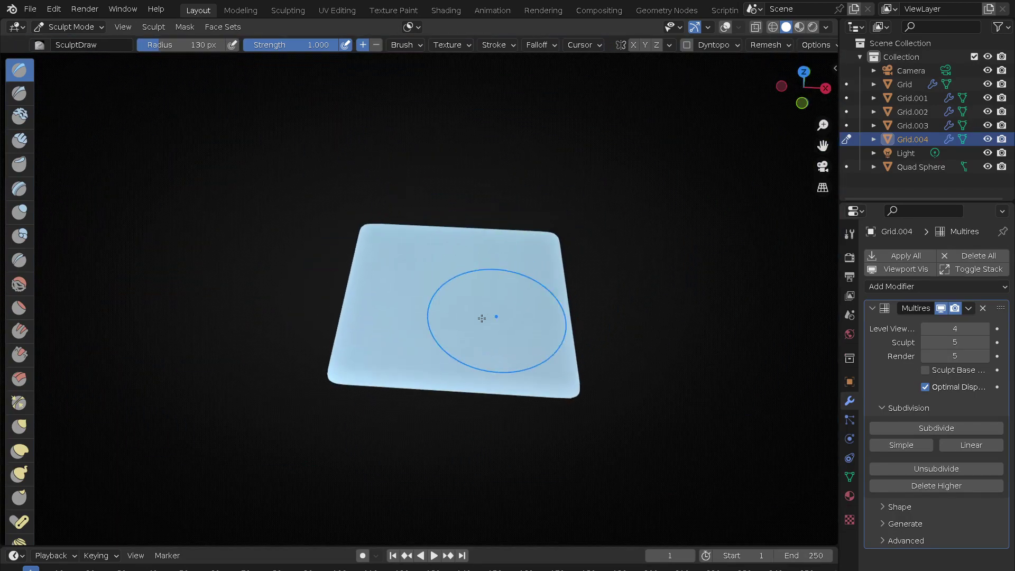
{"action": "scroll", "coordinate": [519, 266], "scroll_direction": "up", "scroll_amount": 3}
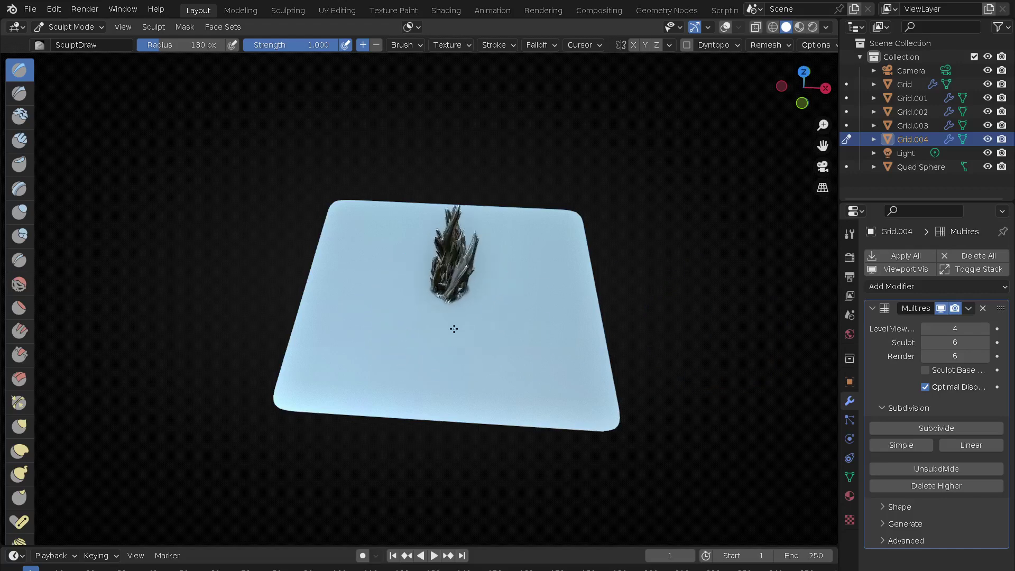
{"action": "mouse_move", "coordinate": [454, 329]}
{"action": "left_mouse_down"}
{"action": "mouse_move", "coordinate": [378, 341]}
{"action": "mouse_move", "coordinate": [403, 448]}
{"action": "left_mouse_up"}
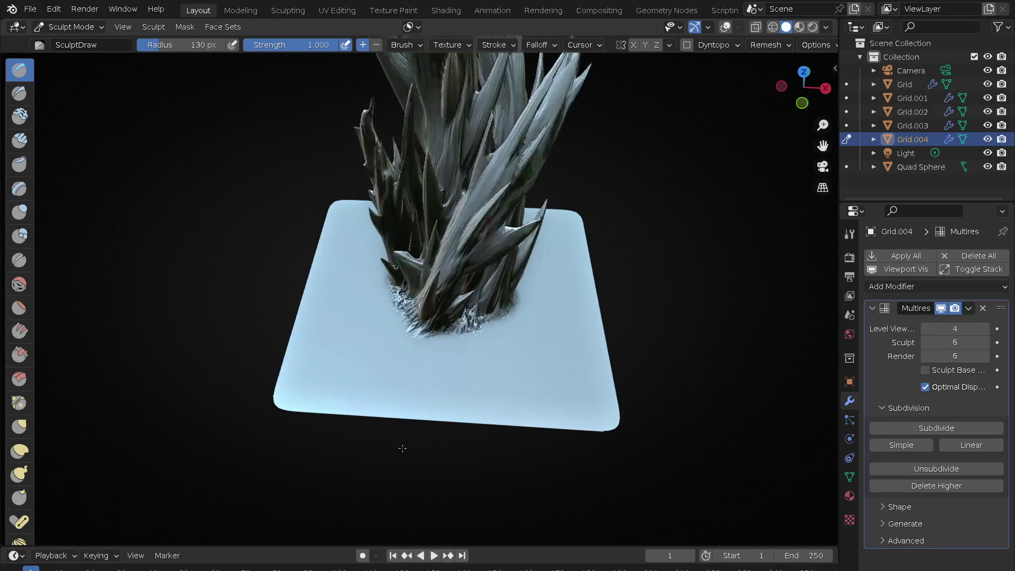
{"action": "left_click_drag", "start_coordinate": [404, 448], "coordinate": [404, 448]}
{"action": "middle_click_drag", "start_coordinate": [404, 448], "coordinate": [450, 380]}
- Inspect the spikes from a lower tilted view, then undo the stroke
{"action": "scroll", "coordinate": [450, 380], "scroll_direction": "down", "scroll_amount": 3}
{"action": "scroll", "coordinate": [430, 340], "scroll_direction": "down", "scroll_amount": 3}
{"action": "mouse_move", "coordinate": [567, 286]}
{"action": "middle_mouse_down", "text": "shift"}
{"action": "mouse_move", "coordinate": [521, 426]}
{"action": "mouse_move", "coordinate": [617, 453]}
{"action": "middle_mouse_up", "text": "shift"}
{"action": "scroll", "coordinate": [445, 372], "scroll_direction": "up", "scroll_amount": 4}
{"action": "scroll", "coordinate": [445, 373], "scroll_direction": "up", "scroll_amount": 3}
{"action": "middle_click_drag", "start_coordinate": [487, 386], "coordinate": [586, 336]}
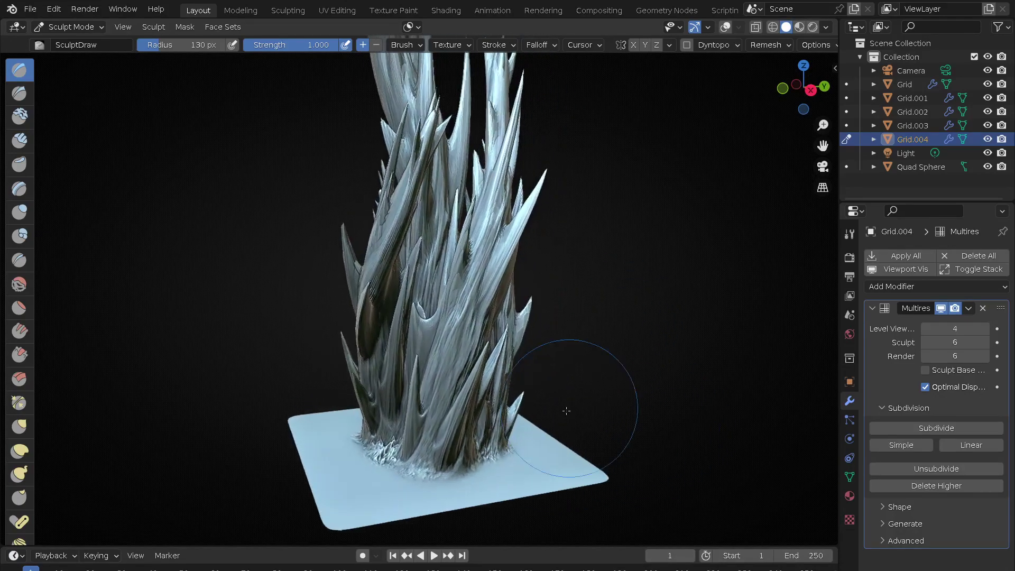
{"action": "key", "text": "ctrl+z"}
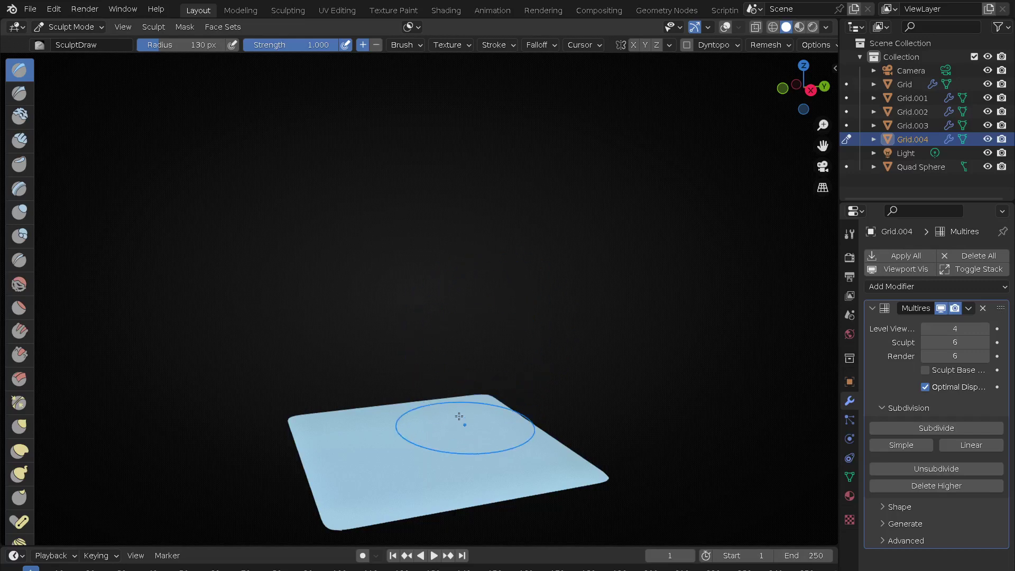
- Lower the Draw brush strength to 0.302 and undo the resulting spiky terrain test
{"action": "scroll", "coordinate": [470, 353], "scroll_direction": "down", "scroll_amount": 2}
{"action": "middle_click_drag", "start_coordinate": [470, 353], "coordinate": [476, 390]}
{"action": "scroll", "coordinate": [451, 285], "scroll_direction": "up", "scroll_amount": 2}
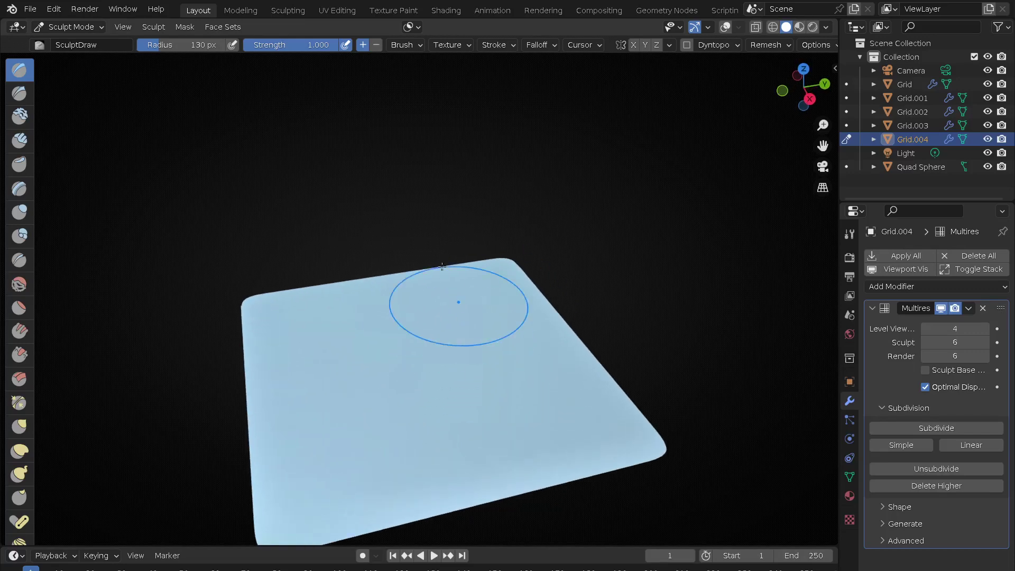
{"action": "left_click_drag", "start_coordinate": [254, 51], "coordinate": [237, 51]}
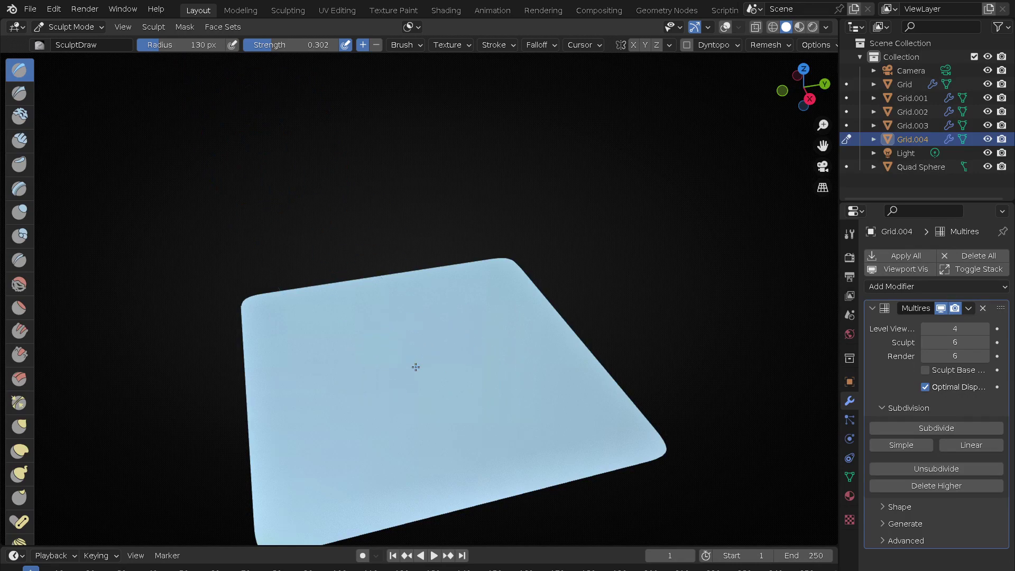
{"action": "key", "text": "ctrl+shift+z"}
{"action": "key", "text": "ctrl+shift+z"}
{"action": "key", "text": "ctrl+shift+z"}
{"action": "key", "text": "ctrl+shift+z"}
{"action": "key", "text": "ctrl+shift+z"}
{"action": "key", "text": "ctrl+shift+z"}
{"action": "key", "text": "ctrl+shift+z"}
{"action": "key", "text": "ctrl+shift+z"}
{"action": "key", "text": "ctrl+shift+z"}
{"action": "mouse_move", "coordinate": [490, 380]}
{"action": "middle_mouse_down"}
{"action": "mouse_move", "coordinate": [607, 397]}
{"action": "mouse_move", "coordinate": [632, 472]}
{"action": "mouse_move", "coordinate": [612, 447]}
{"action": "mouse_move", "coordinate": [612, 425]}
{"action": "middle_mouse_up"}
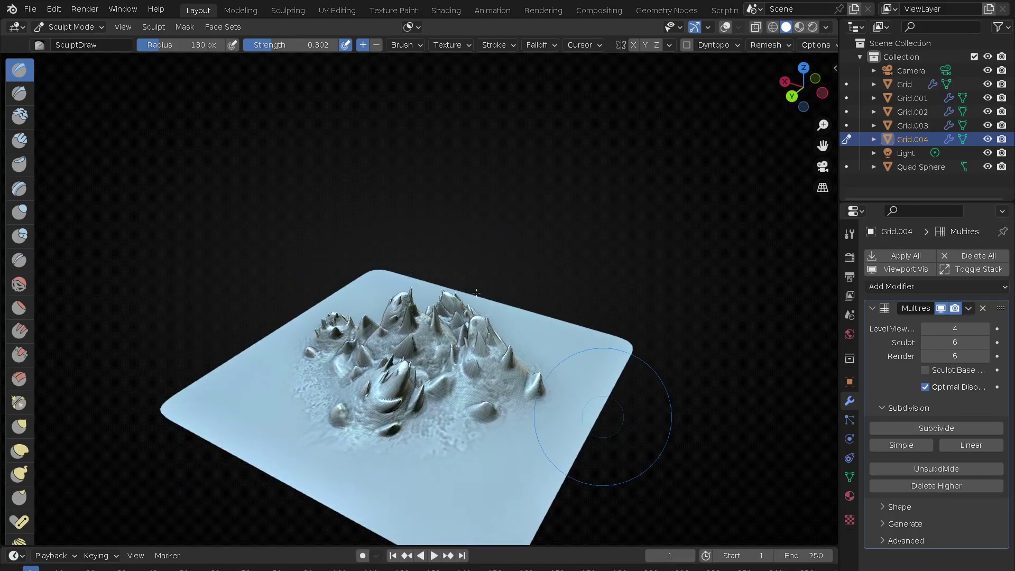
{"action": "key", "text": "ctrl+z"}
{"action": "key", "text": "ctrl+z"}
{"action": "key", "text": "ctrl+z"}
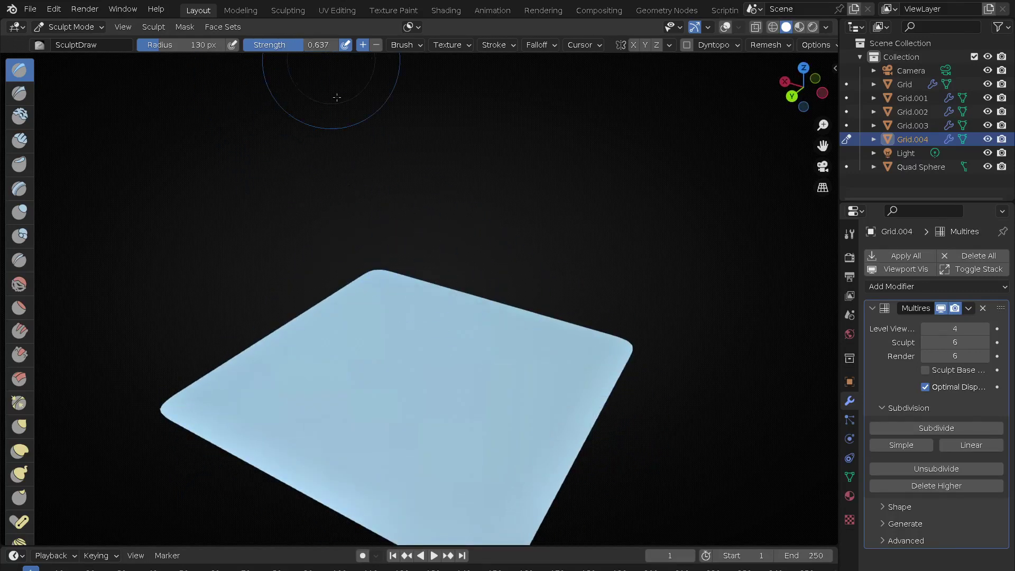
{"action": "key", "text": "ctrl+shift+z"}
{"action": "key", "text": "ctrl+shift+z"}
{"action": "key", "text": "ctrl+shift+z"}
{"action": "key", "text": "ctrl+shift+z"}
{"action": "key", "text": "ctrl+shift+z"}
{"action": "key", "text": "ctrl+shift+z"}
{"action": "key", "text": "ctrl+shift+z"}
{"action": "key", "text": "ctrl+shift+z"}
{"action": "key", "text": "ctrl+shift+z"}
{"action": "key", "text": "ctrl+shift+z"}
{"action": "key", "text": "ctrl+shift+z"}
{"action": "key", "text": "ctrl+shift+z"}
{"action": "key", "text": "ctrl+shift+z"}
- Test taller and X-mirrored spike cluster strokes on Grid.004, undoing each one
{"action": "middle_click_drag", "start_coordinate": [249, 340], "coordinate": [520, 345]}
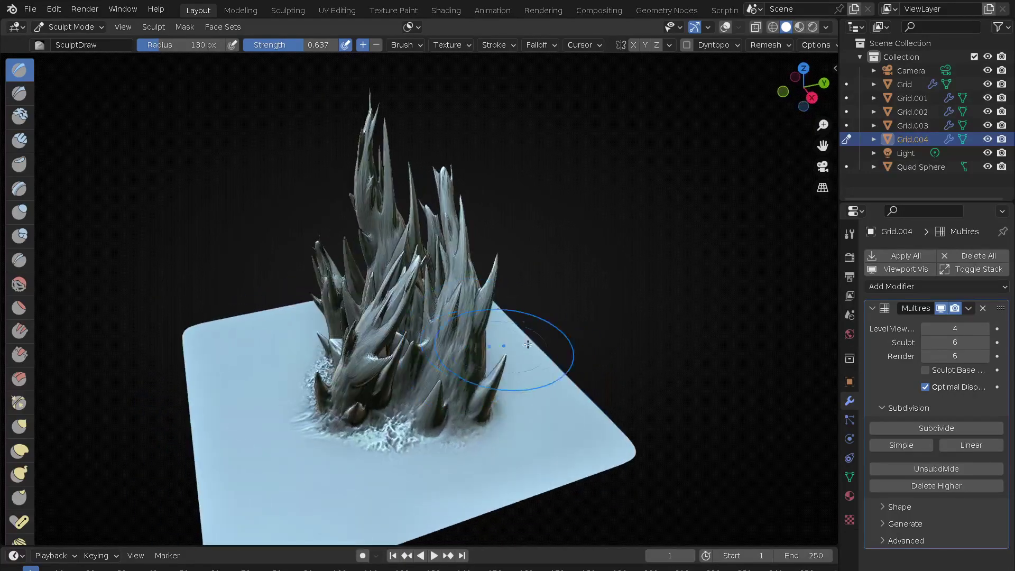
{"action": "key", "text": "ctrl+z"}
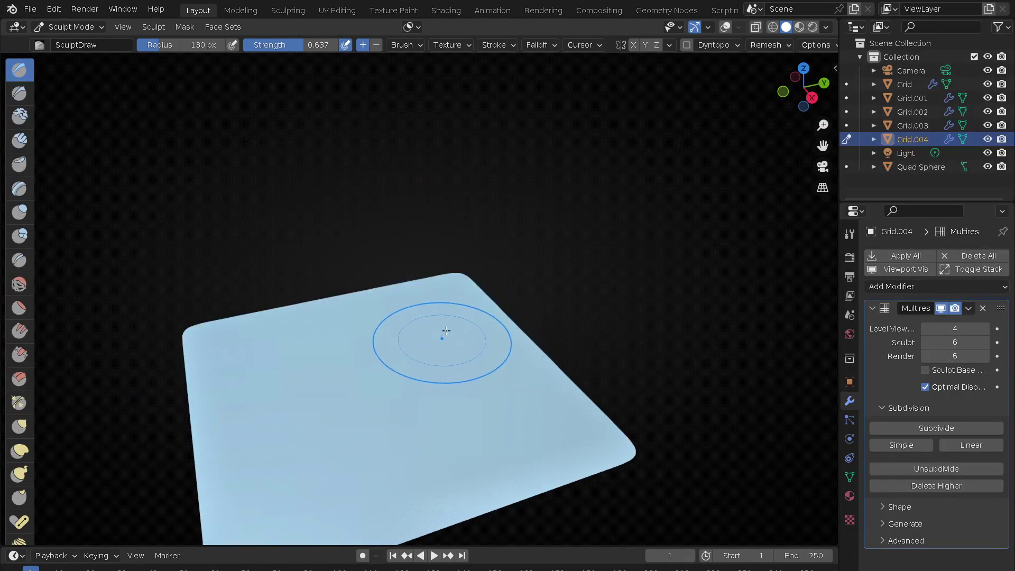
{"action": "left_click", "coordinate": [633, 46]}
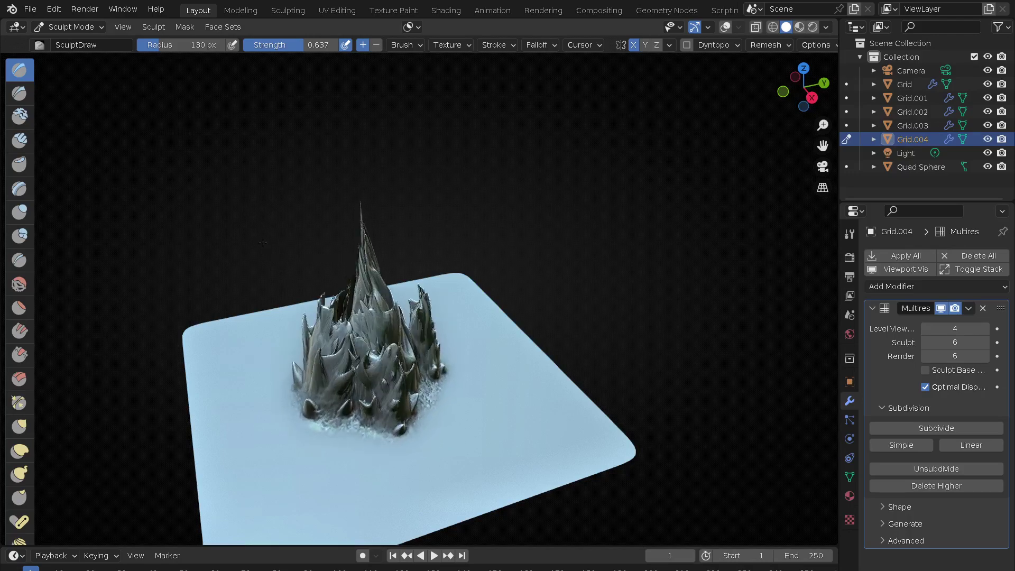
{"action": "middle_click_drag", "start_coordinate": [210, 336], "coordinate": [508, 317]}
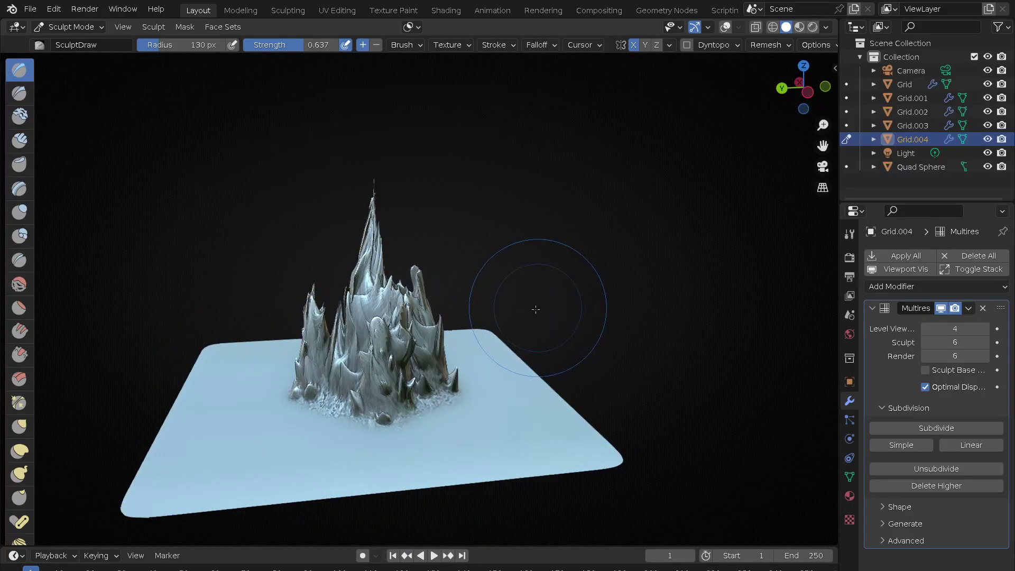
{"action": "key", "text": "ctrl+z"}
{"action": "left_click_drag", "start_coordinate": [554, 428], "coordinate": [386, 417]}
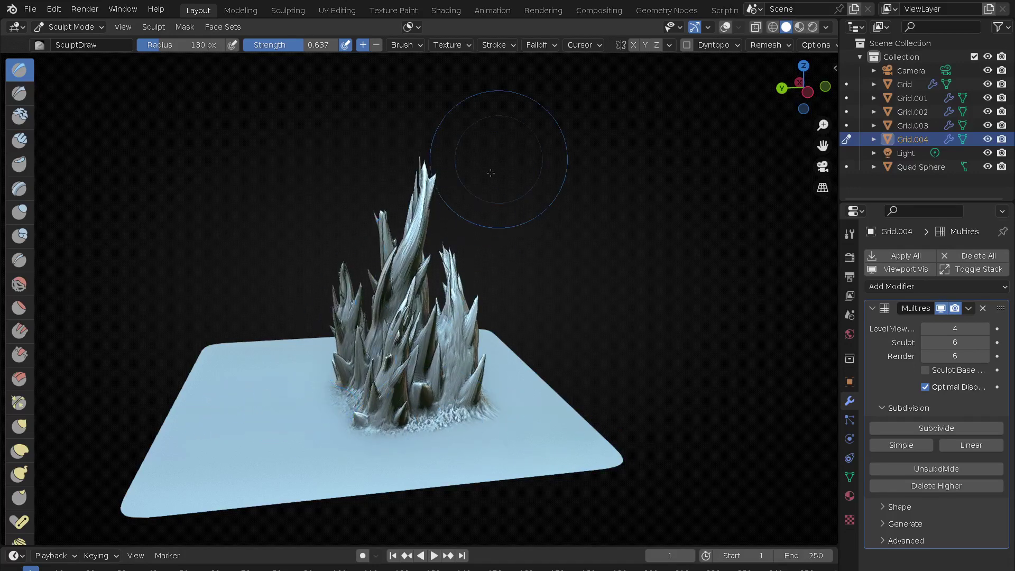
{"action": "key", "text": "ctrl+z"}
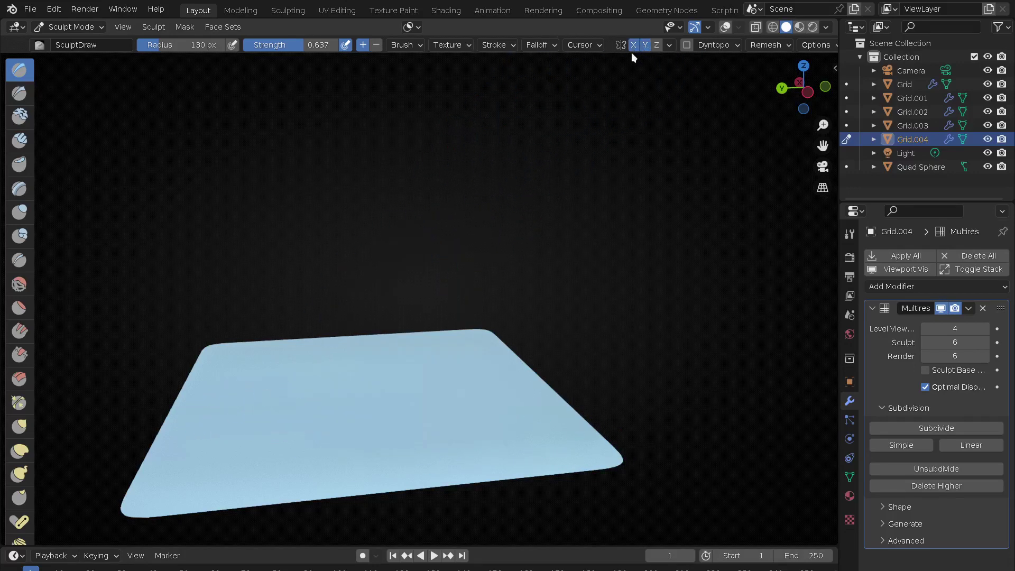
{"action": "mouse_move", "coordinate": [478, 404]}
{"action": "left_mouse_down"}
{"action": "mouse_move", "coordinate": [651, 341]}
{"action": "mouse_move", "coordinate": [573, 465]}
{"action": "left_mouse_up"}
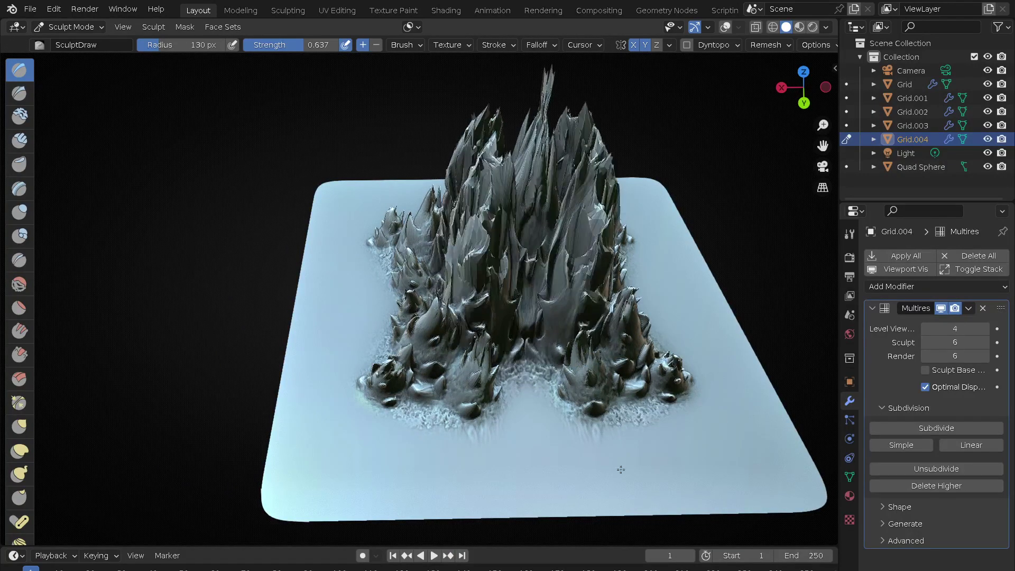
{"action": "mouse_move", "coordinate": [291, 451]}
{"action": "middle_mouse_down"}
{"action": "mouse_move", "coordinate": [385, 452]}
{"action": "mouse_move", "coordinate": [521, 385]}
{"action": "mouse_move", "coordinate": [521, 419]}
{"action": "mouse_move", "coordinate": [607, 425]}
{"action": "middle_mouse_up"}
{"action": "scroll", "coordinate": [555, 374], "scroll_direction": "up", "scroll_amount": 3}
{"action": "scroll", "coordinate": [534, 247], "scroll_direction": "up", "scroll_amount": 3}
{"action": "mouse_move", "coordinate": [534, 247]}
{"action": "middle_mouse_down"}
{"action": "mouse_move", "coordinate": [487, 222]}
{"action": "mouse_move", "coordinate": [475, 278]}
{"action": "middle_mouse_up"}
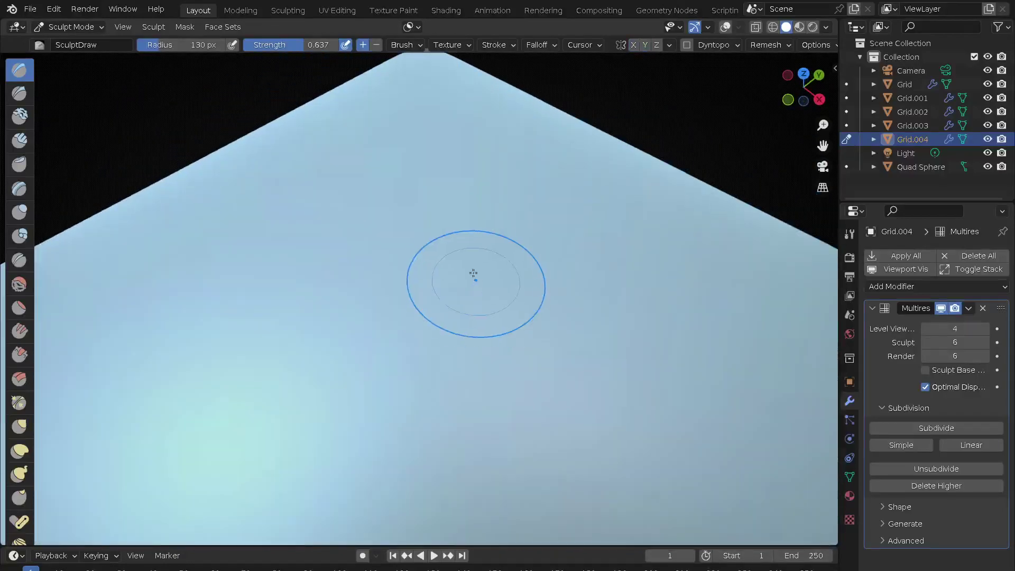
{"action": "scroll", "coordinate": [412, 248], "scroll_direction": "down", "scroll_amount": 3}
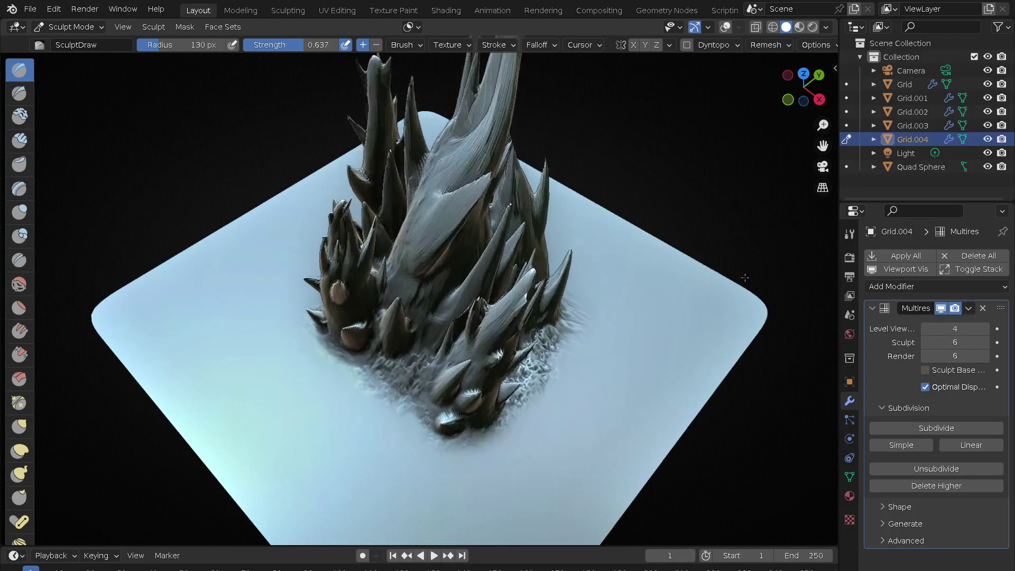
{"action": "mouse_move", "coordinate": [612, 386]}
{"action": "middle_mouse_down"}
{"action": "mouse_move", "coordinate": [453, 385]}
{"action": "mouse_move", "coordinate": [407, 418]}
{"action": "middle_mouse_up"}
{"action": "scroll", "coordinate": [476, 408], "scroll_direction": "down", "scroll_amount": 2}
{"action": "scroll", "coordinate": [476, 408], "scroll_direction": "down", "scroll_amount": 2}
{"action": "scroll", "coordinate": [511, 405], "scroll_direction": "down", "scroll_amount": 1}
{"action": "middle_click_drag", "start_coordinate": [511, 405], "coordinate": [464, 408]}
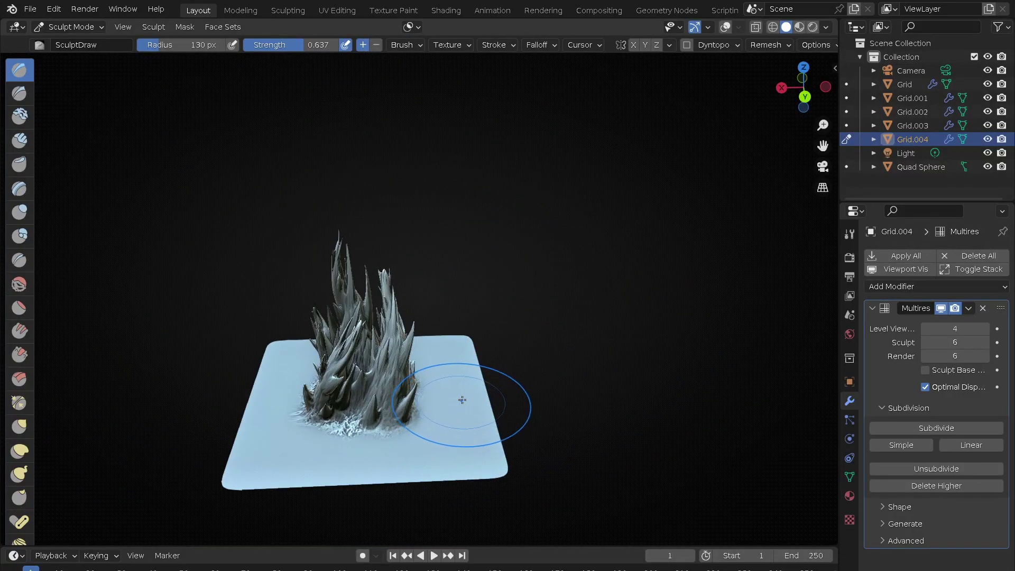
{"action": "key", "text": "ctrl+z"}
{"action": "middle_click_drag", "start_coordinate": [428, 404], "coordinate": [503, 374], "text": "shift"}
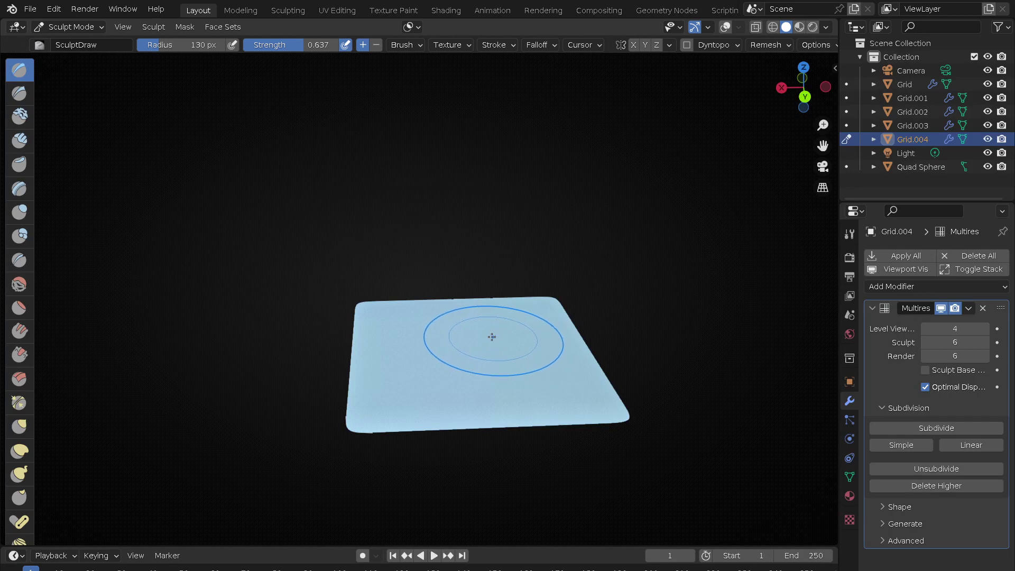
- Set the brush image to Group_Spikey and sculpt small spike clusters onto the plane
{"action": "left_click", "coordinate": [850, 521]}
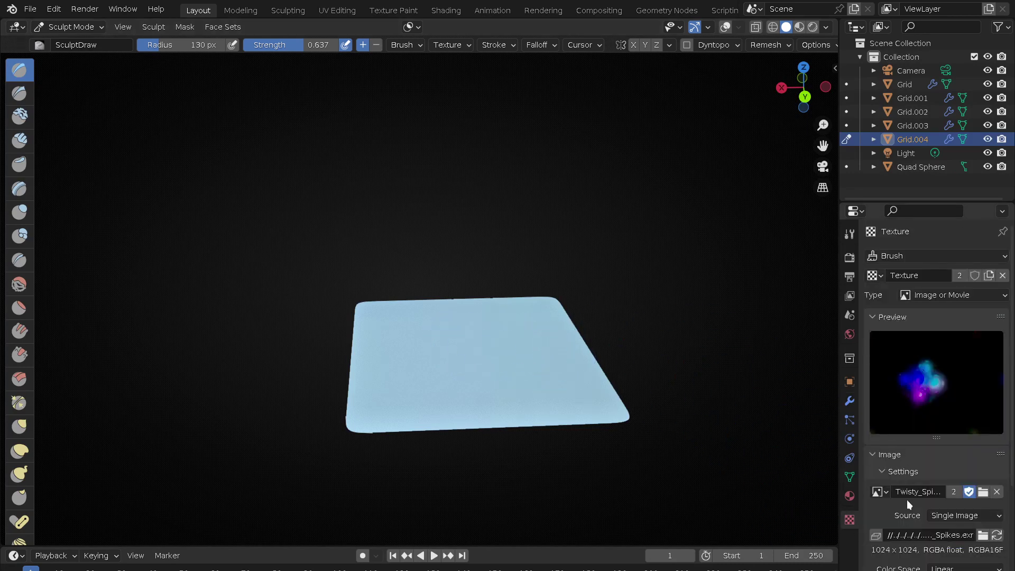
{"action": "left_click", "coordinate": [883, 492]}
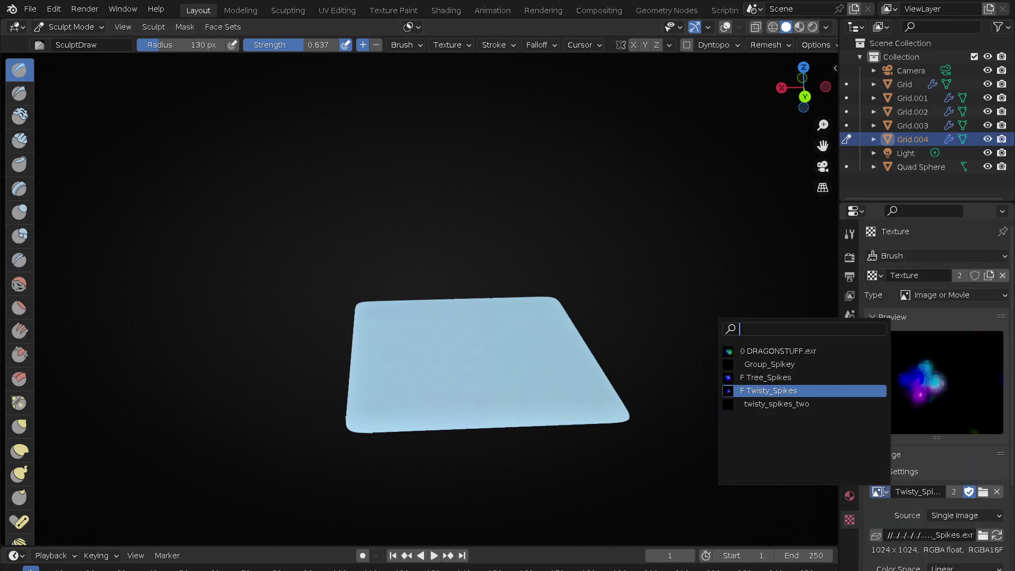
{"action": "left_click", "coordinate": [830, 366]}
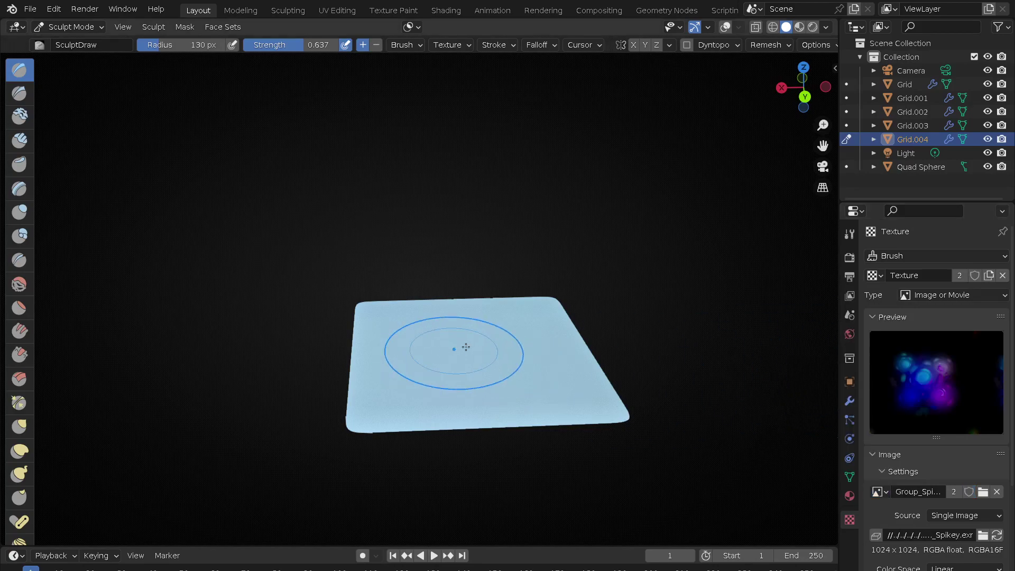
{"action": "left_click_drag", "start_coordinate": [500, 352], "coordinate": [561, 388]}
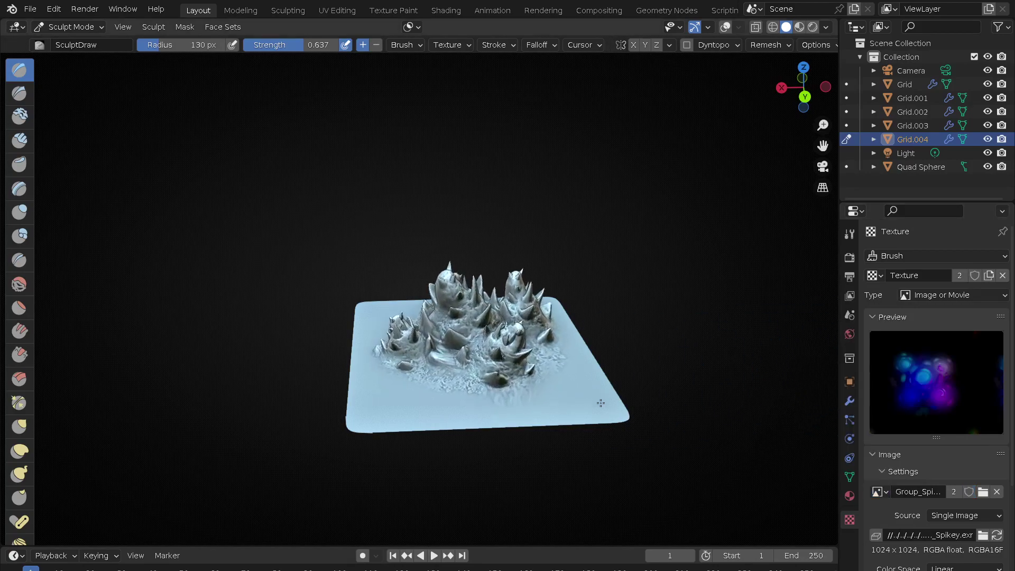
{"action": "mouse_move", "coordinate": [560, 388]}
{"action": "middle_mouse_down"}
{"action": "mouse_move", "coordinate": [661, 479]}
{"action": "mouse_move", "coordinate": [703, 388]}
{"action": "mouse_move", "coordinate": [751, 433]}
{"action": "middle_mouse_up"}
- Switch the brush image to DRAGONSTUFF.exr and grow two tall peaks, then zoom out
{"action": "left_click", "coordinate": [885, 490]}
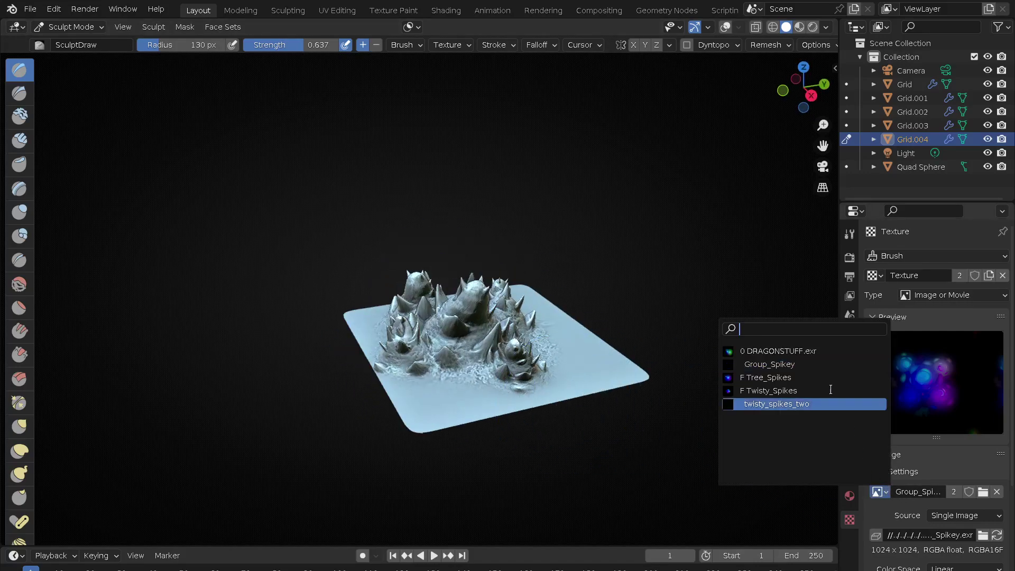
{"action": "left_click", "coordinate": [836, 353]}
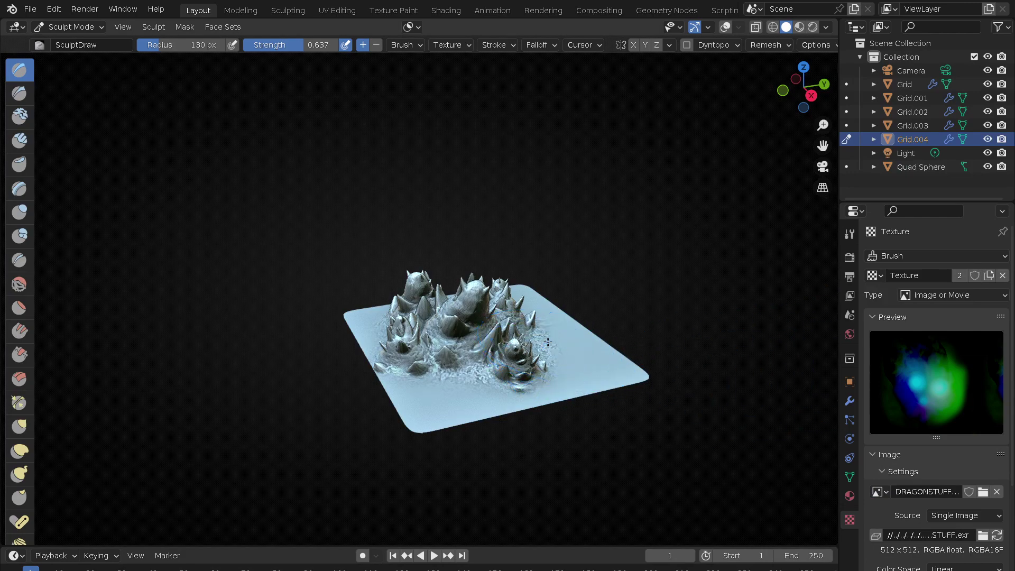
{"action": "left_click_drag", "start_coordinate": [578, 393], "coordinate": [529, 555]}
{"action": "mouse_move", "coordinate": [529, 539]}
{"action": "middle_mouse_down"}
{"action": "mouse_move", "coordinate": [460, 445]}
{"action": "mouse_move", "coordinate": [595, 424]}
{"action": "middle_mouse_up"}
{"action": "left_click_drag", "start_coordinate": [621, 379], "coordinate": [493, 393]}
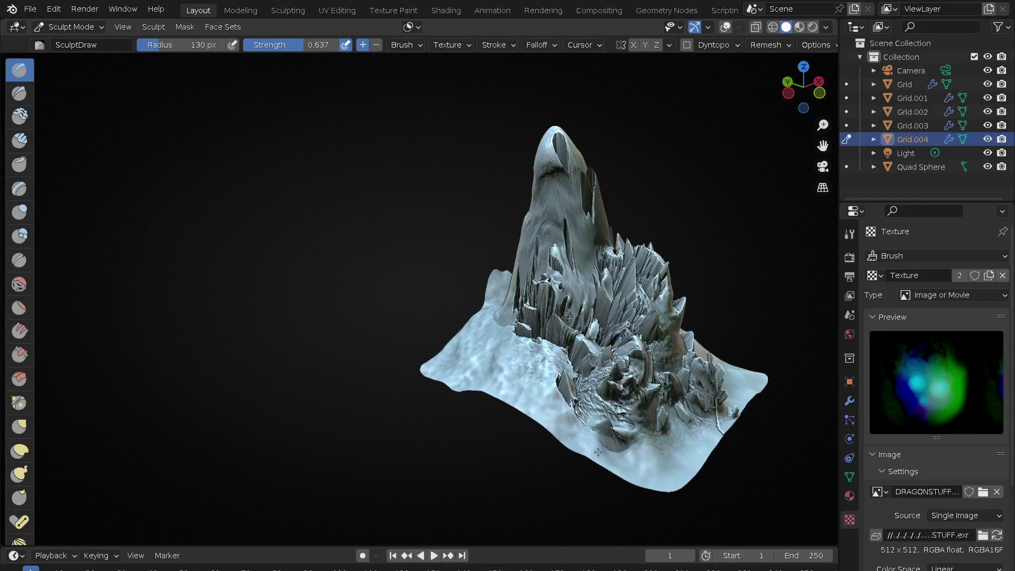
{"action": "mouse_move", "coordinate": [421, 401]}
{"action": "middle_mouse_down"}
{"action": "mouse_move", "coordinate": [479, 392]}
{"action": "mouse_move", "coordinate": [380, 398]}
{"action": "middle_mouse_up"}
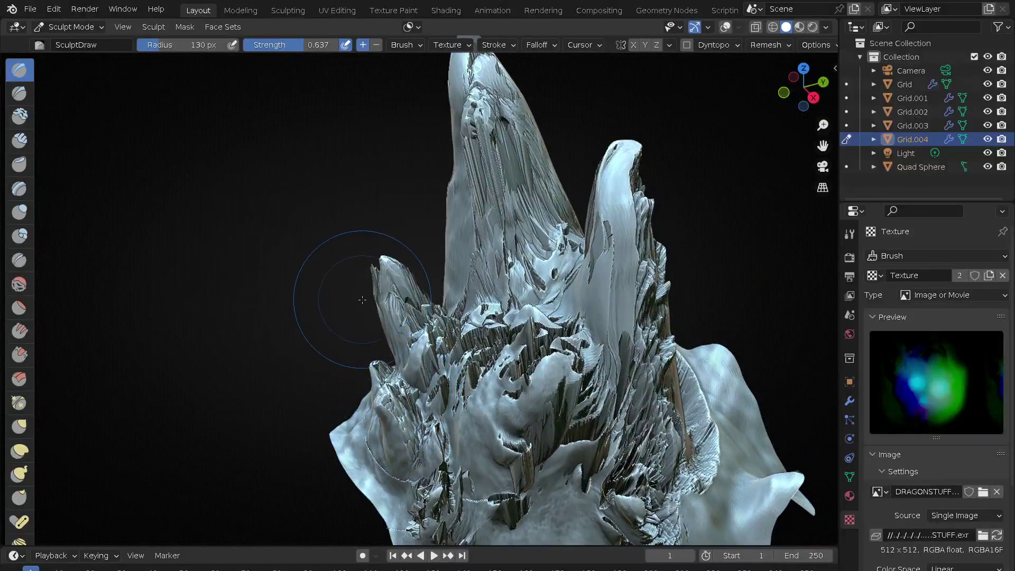
{"action": "scroll", "coordinate": [385, 248], "scroll_direction": "down", "scroll_amount": 4}
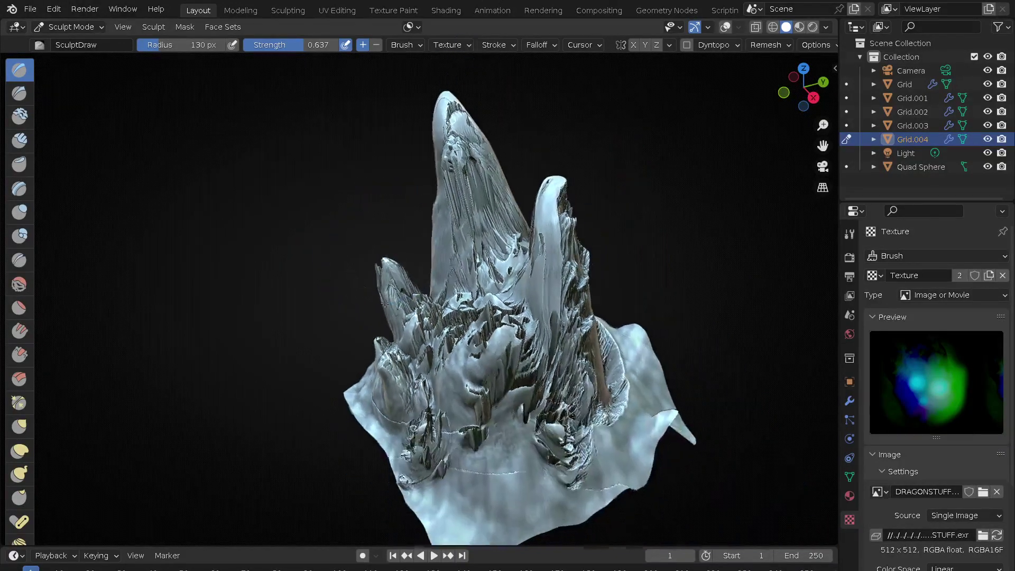
{"action": "scroll", "coordinate": [400, 329], "scroll_direction": "down", "scroll_amount": 2}
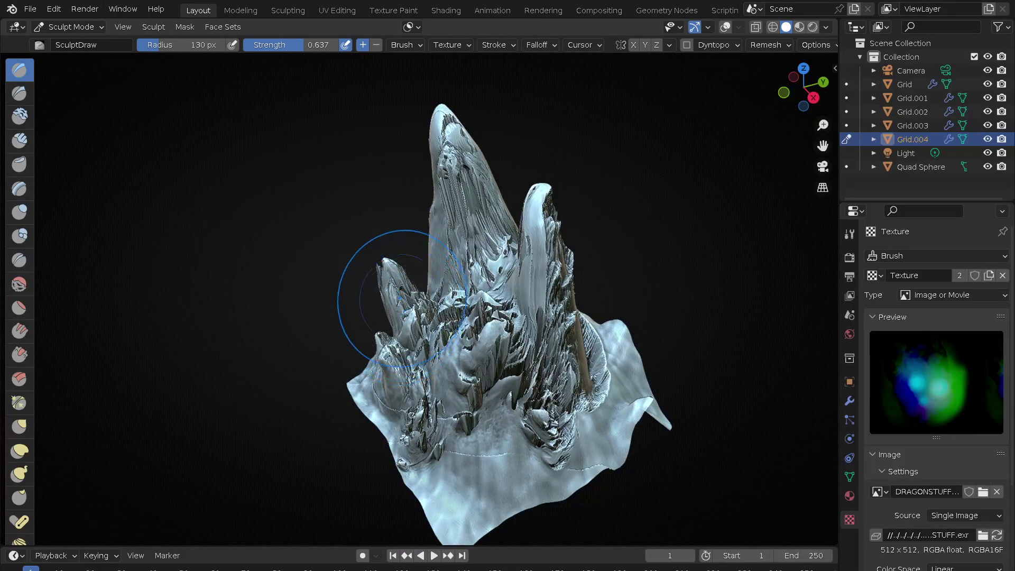
- Smooth the whole sculpt with the Mesh Filter set to Smooth at strength 5
{"action": "key", "text": "q"}
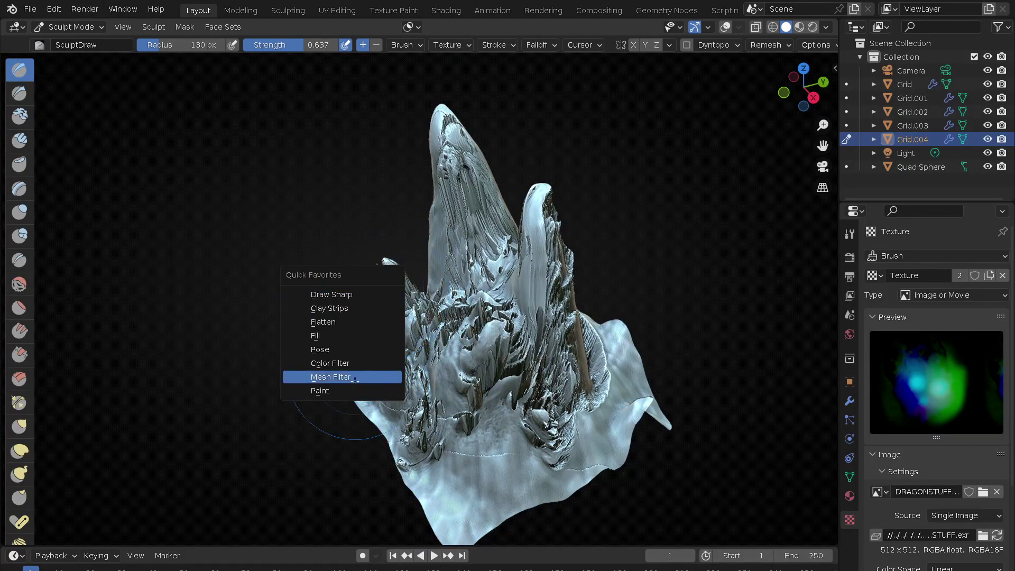
{"action": "left_click", "coordinate": [344, 376]}
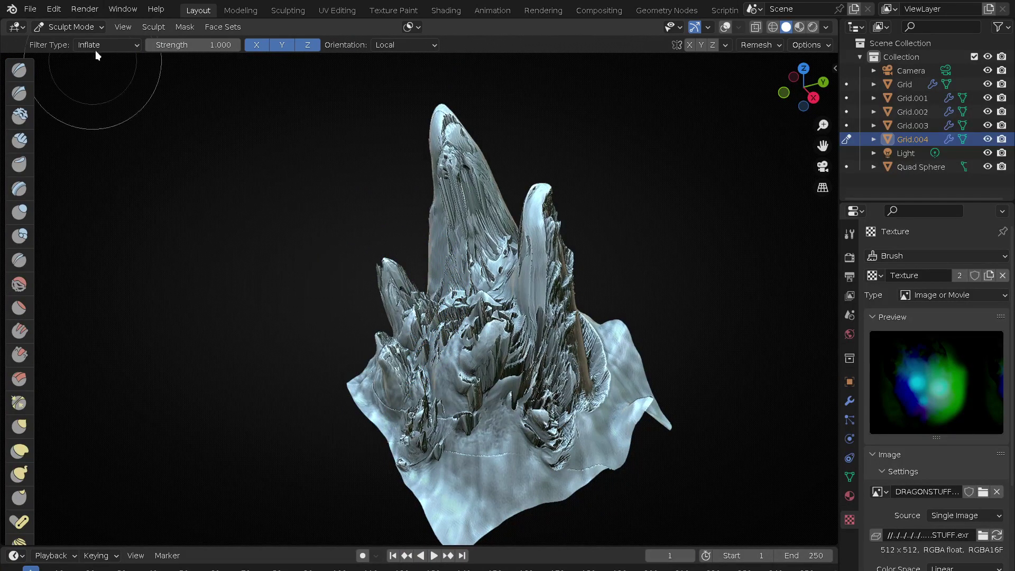
{"action": "left_click", "coordinate": [111, 44]}
{"action": "left_click", "coordinate": [129, 66]}
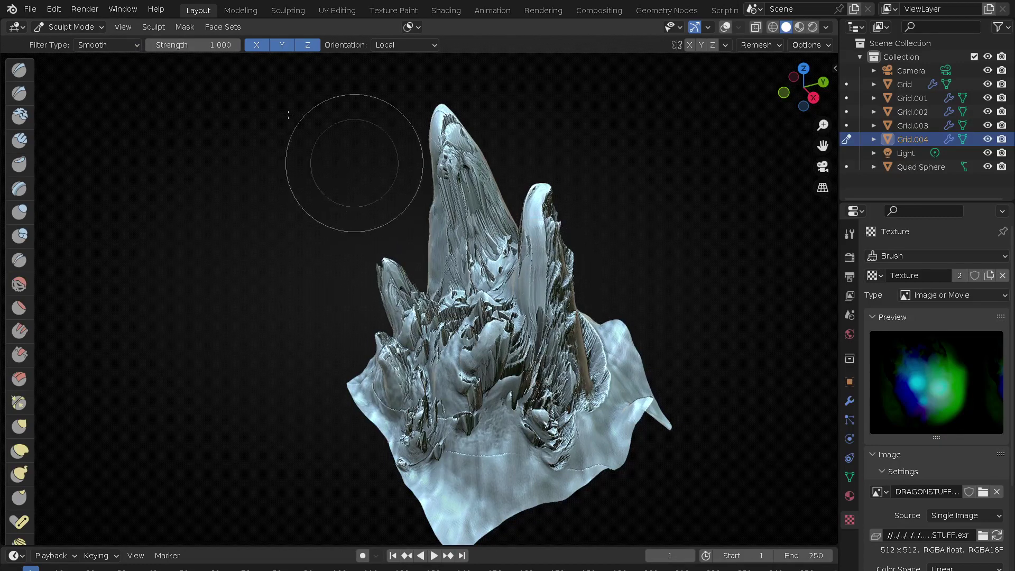
{"action": "left_click_drag", "start_coordinate": [190, 45], "coordinate": [194, 45]}
{"action": "left_click", "coordinate": [193, 45]}
{"action": "type", "text": "5.000"}
{"action": "key", "text": "Return"}
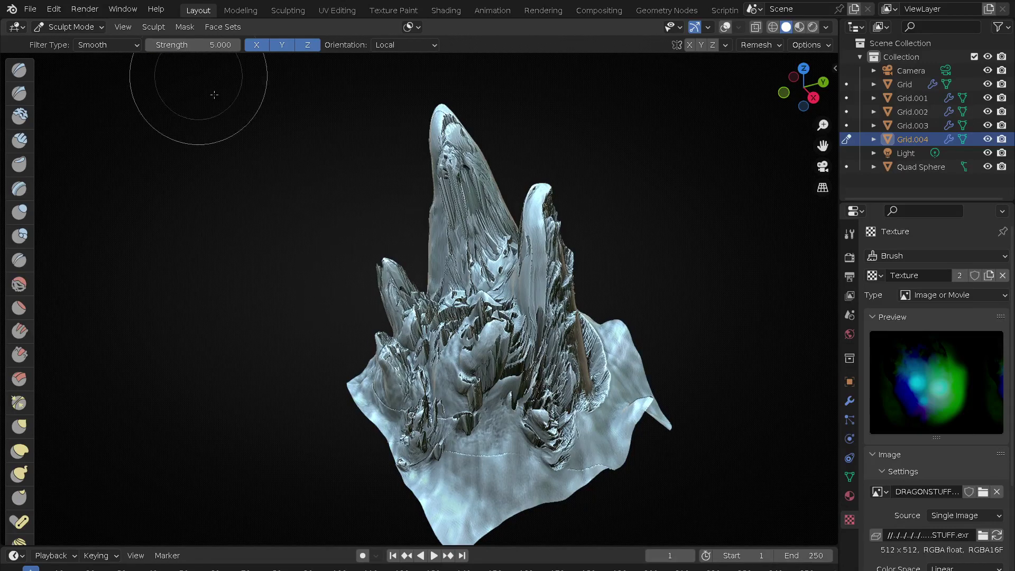
{"action": "mouse_move", "coordinate": [450, 365]}
{"action": "left_mouse_down"}
{"action": "mouse_move", "coordinate": [632, 327]}
{"action": "mouse_move", "coordinate": [733, 233]}
{"action": "left_mouse_up"}
{"action": "mouse_move", "coordinate": [351, 345]}
{"action": "middle_mouse_down"}
{"action": "mouse_move", "coordinate": [657, 313]}
{"action": "mouse_move", "coordinate": [763, 328]}
{"action": "mouse_move", "coordinate": [600, 346]}
{"action": "mouse_move", "coordinate": [317, 340]}
{"action": "middle_mouse_up"}
- Inflate the whole sculpt into bulbous shapes with the Inflate mesh filter
{"action": "left_click", "coordinate": [109, 46]}
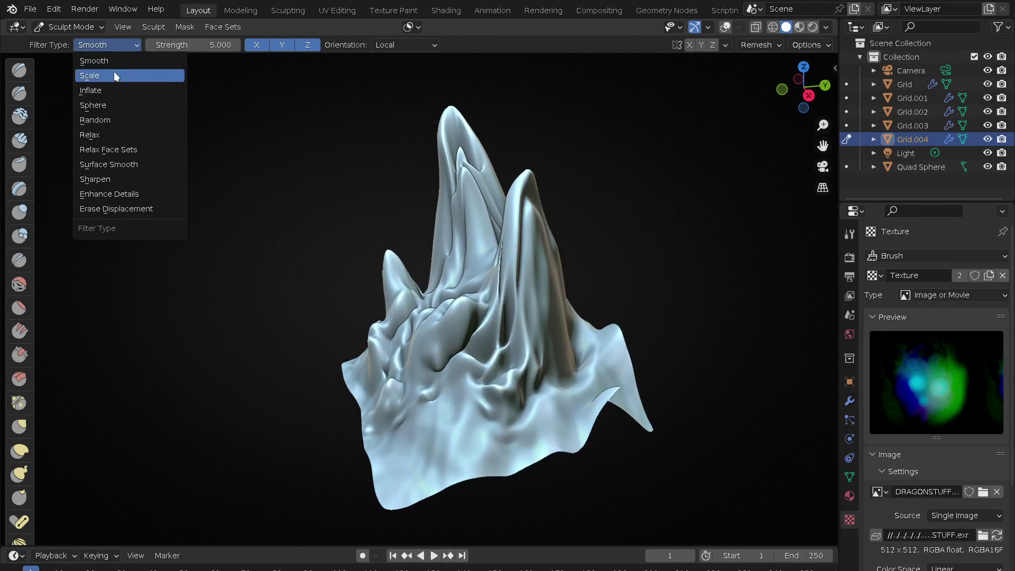
{"action": "left_click", "coordinate": [118, 90]}
{"action": "mouse_move", "coordinate": [536, 269]}
{"action": "left_mouse_down"}
{"action": "mouse_move", "coordinate": [566, 238]}
{"action": "mouse_move", "coordinate": [556, 272]}
{"action": "mouse_move", "coordinate": [576, 264]}
{"action": "mouse_move", "coordinate": [566, 262]}
{"action": "mouse_move", "coordinate": [583, 238]}
{"action": "mouse_move", "coordinate": [555, 272]}
{"action": "mouse_move", "coordinate": [578, 238]}
{"action": "mouse_move", "coordinate": [611, 252]}
{"action": "mouse_move", "coordinate": [646, 231]}
{"action": "mouse_move", "coordinate": [624, 227]}
{"action": "mouse_move", "coordinate": [525, 296]}
{"action": "mouse_move", "coordinate": [553, 293]}
{"action": "mouse_move", "coordinate": [487, 317]}
{"action": "mouse_move", "coordinate": [453, 349]}
{"action": "mouse_move", "coordinate": [442, 335]}
{"action": "mouse_move", "coordinate": [567, 328]}
{"action": "mouse_move", "coordinate": [555, 340]}
{"action": "mouse_move", "coordinate": [538, 327]}
{"action": "left_mouse_up"}
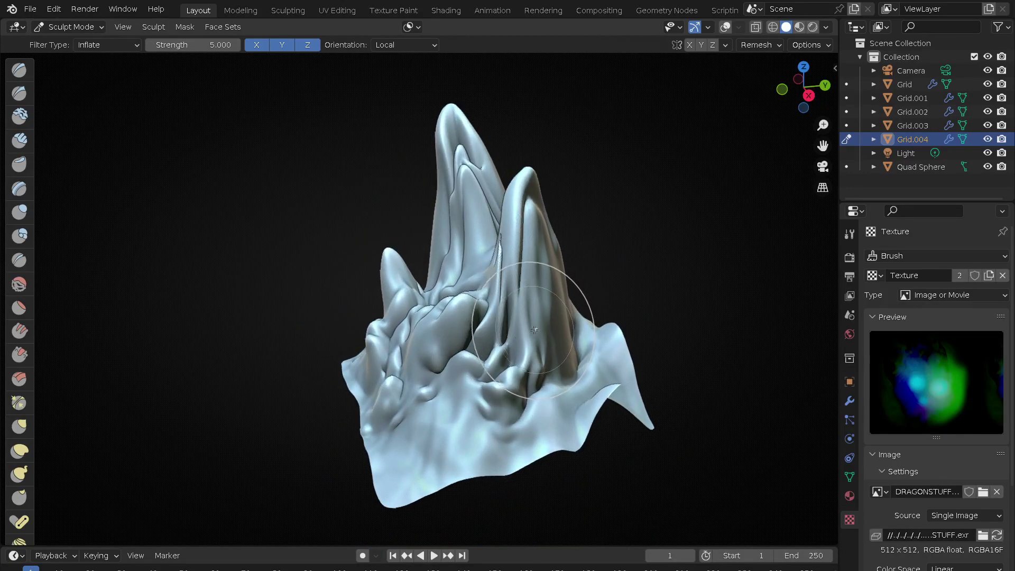
{"action": "mouse_move", "coordinate": [386, 369]}
{"action": "middle_mouse_down"}
{"action": "mouse_move", "coordinate": [420, 382]}
{"action": "mouse_move", "coordinate": [595, 356]}
{"action": "middle_mouse_up"}
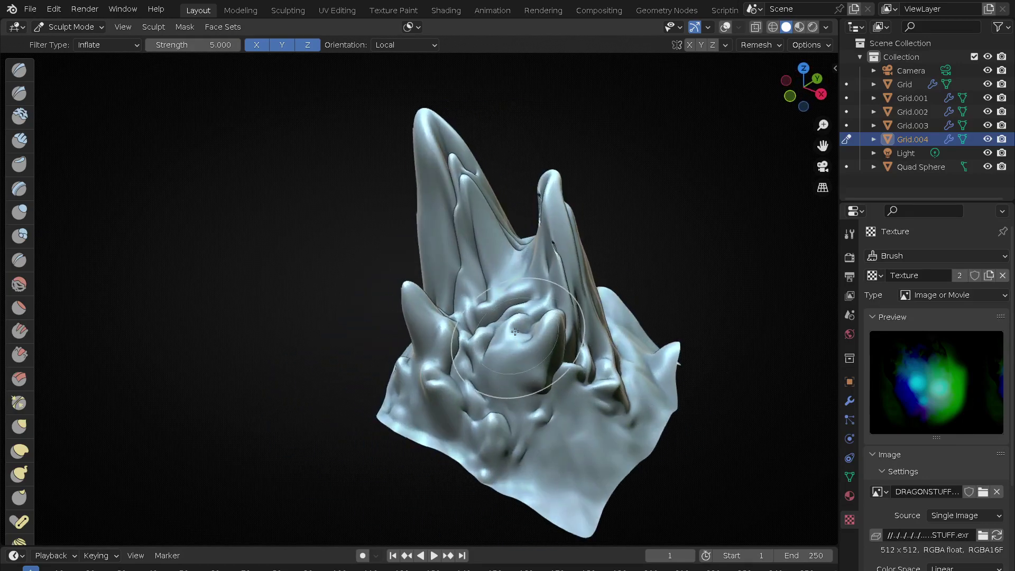
- With the Draw brush, add ridged detail to the upper-left lobe and dark textured stamps
{"action": "key", "text": "x"}
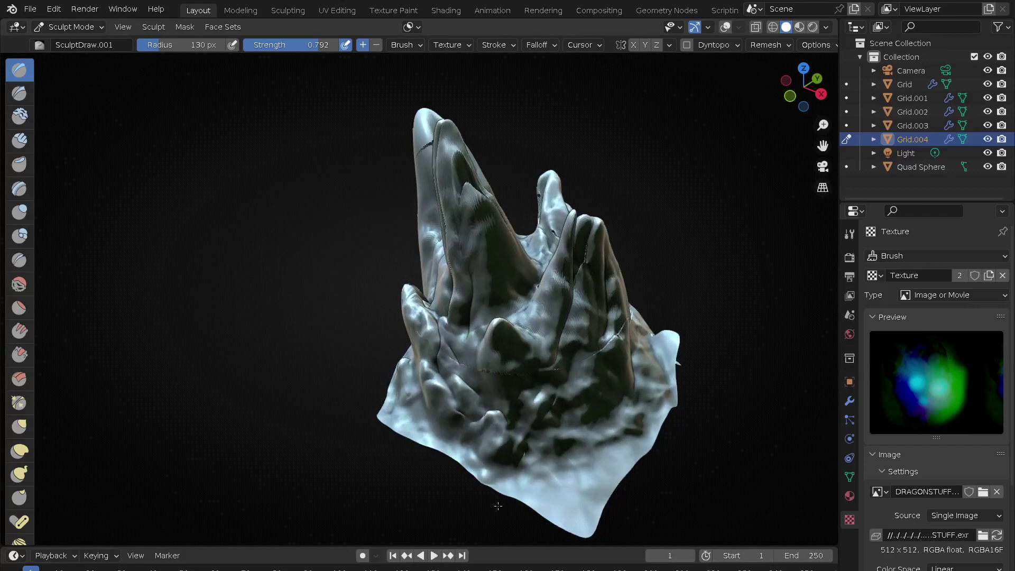
{"action": "middle_click_drag", "start_coordinate": [351, 430], "coordinate": [429, 314]}
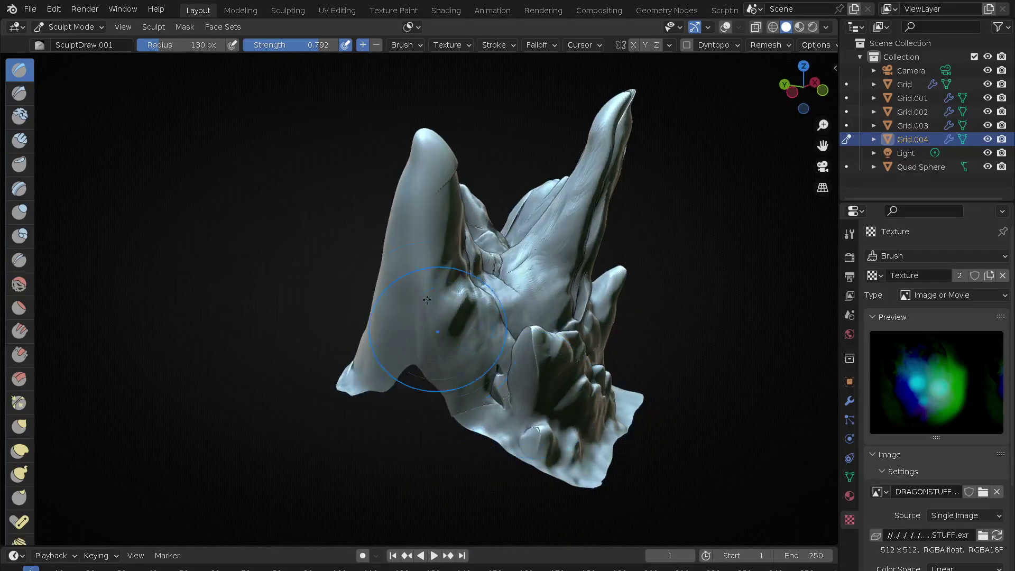
{"action": "left_click_drag", "start_coordinate": [414, 192], "coordinate": [526, 349]}
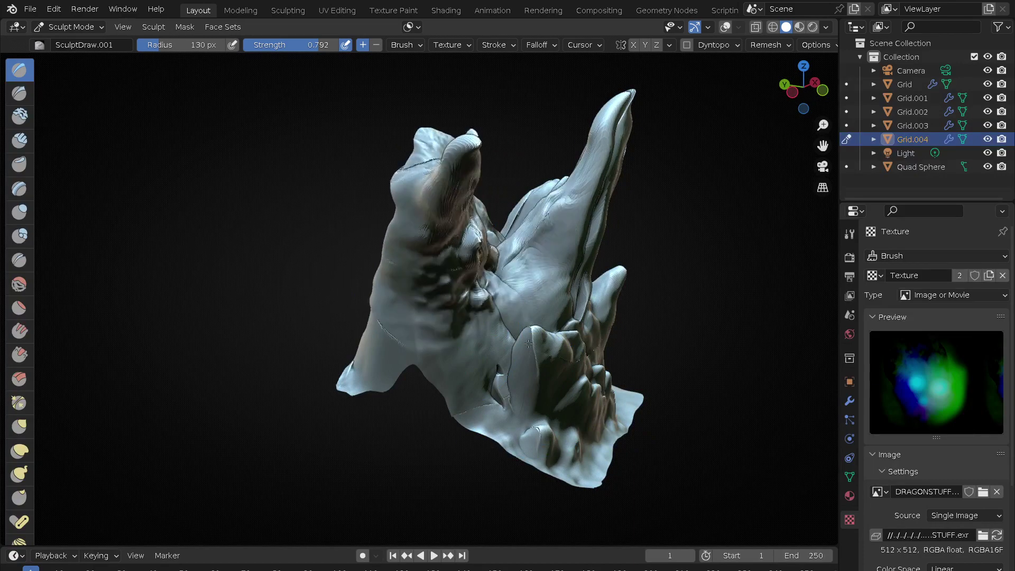
{"action": "middle_click_drag", "start_coordinate": [521, 431], "coordinate": [409, 353]}
{"action": "scroll", "coordinate": [421, 358], "scroll_direction": "up", "scroll_amount": 3}
{"action": "scroll", "coordinate": [454, 260], "scroll_direction": "down", "scroll_amount": 5}
{"action": "middle_click_drag", "start_coordinate": [488, 430], "coordinate": [397, 340]}
{"action": "left_click_drag", "start_coordinate": [412, 314], "coordinate": [583, 343]}
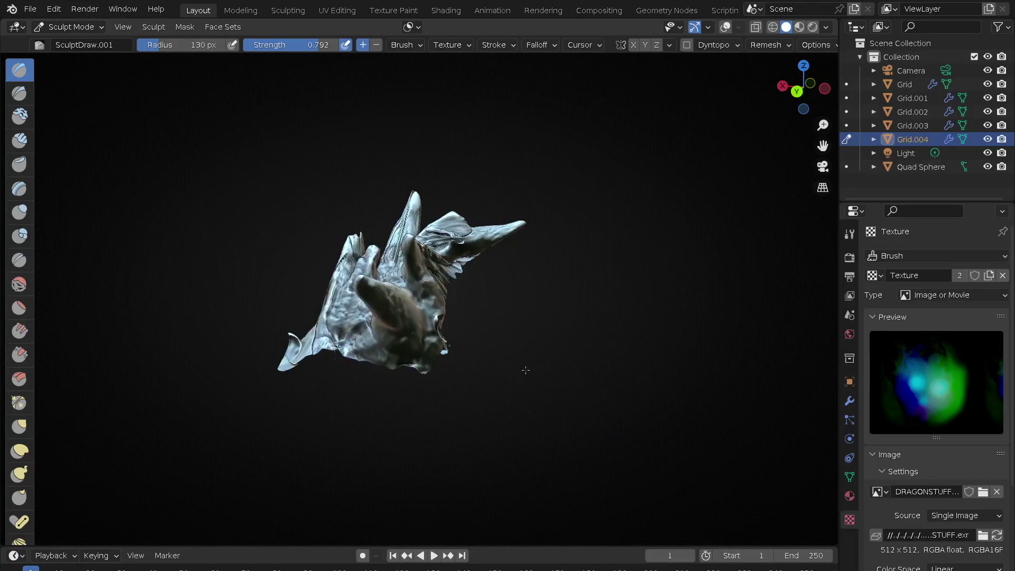
{"action": "middle_click_drag", "start_coordinate": [600, 351], "coordinate": [460, 335]}
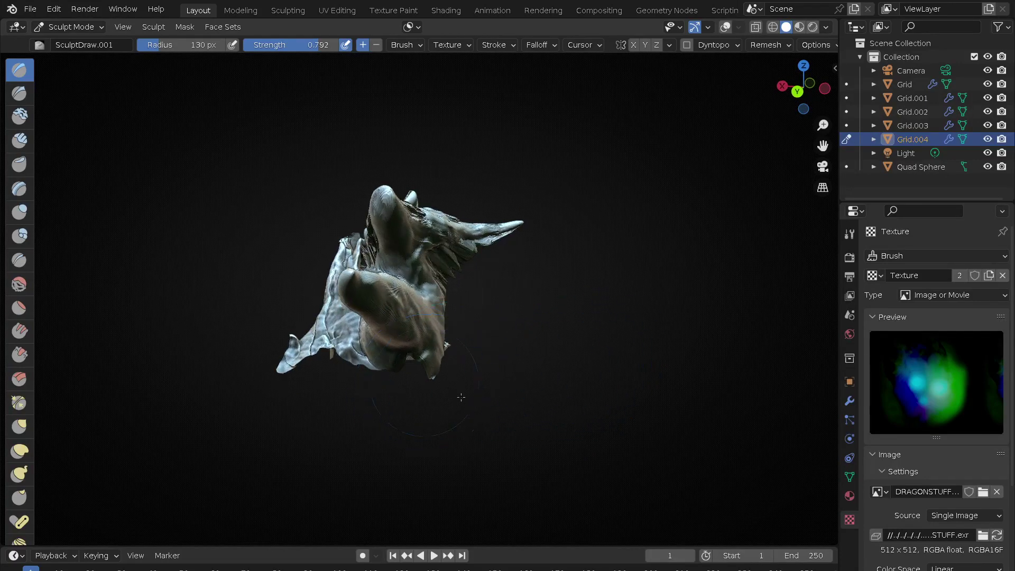
{"action": "scroll", "coordinate": [612, 419], "scroll_direction": "up", "scroll_amount": 3}
{"action": "middle_click_drag", "start_coordinate": [612, 420], "coordinate": [626, 402]}
- Undo and redo the last two sculpt strokes, then recentre and zoom on the mesh
{"action": "key", "text": "ctrl+z"}
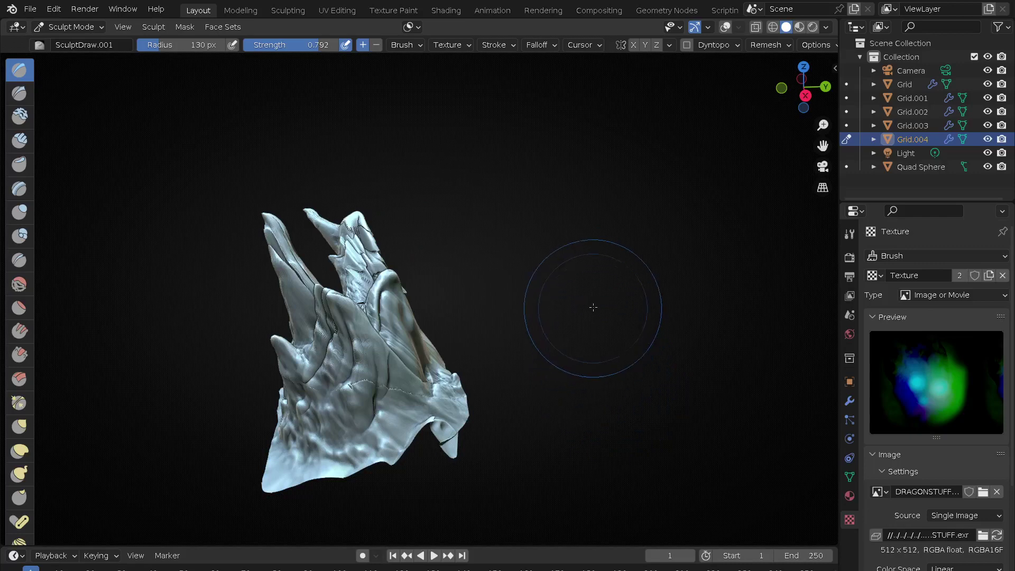
{"action": "key", "text": "ctrl+z"}
{"action": "key", "text": "ctrl+z"}
{"action": "key", "text": "ctrl+shift+z"}
{"action": "key", "text": "ctrl+shift+z"}
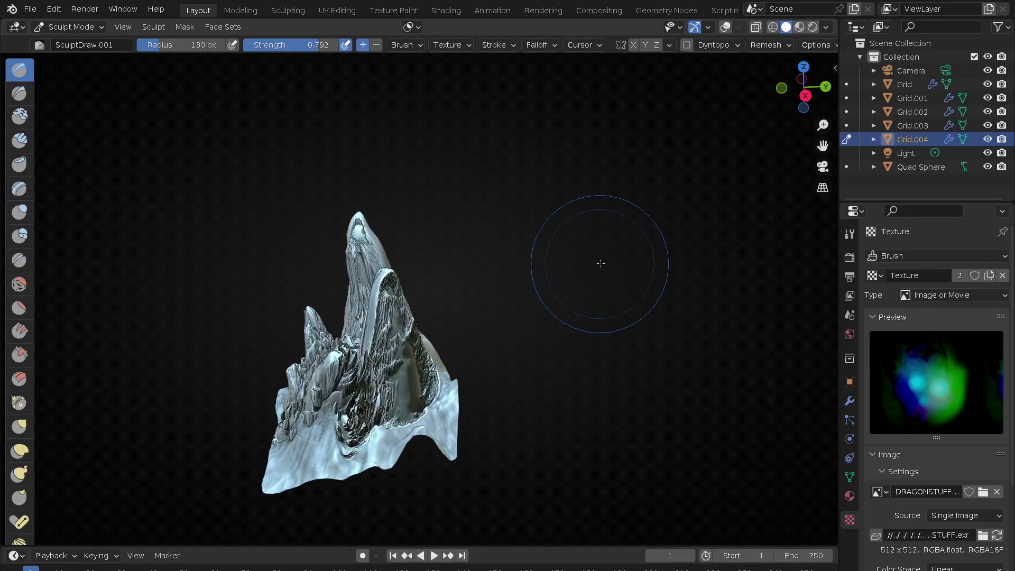
{"action": "key", "text": "ctrl+shift+z"}
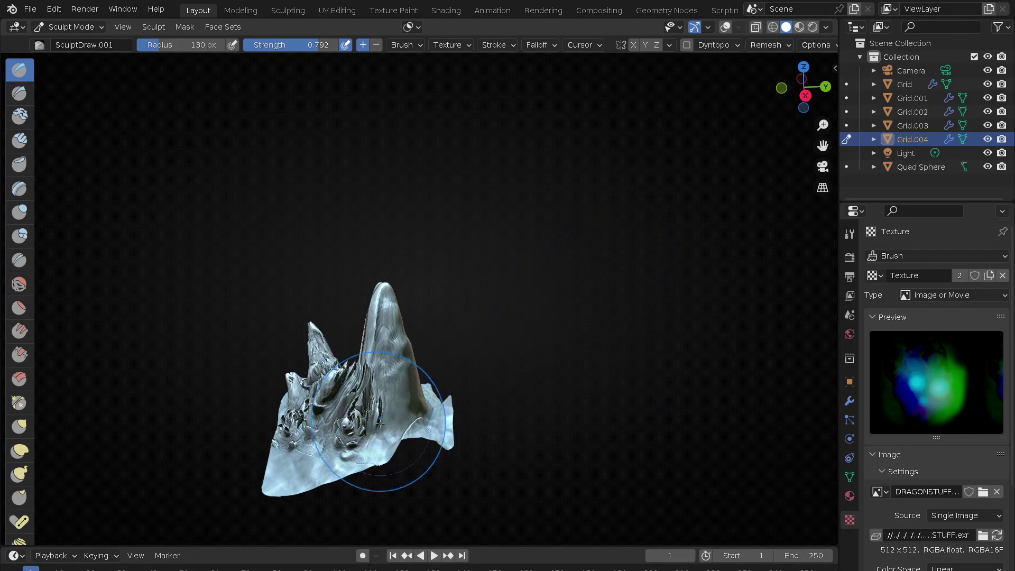
{"action": "middle_click_drag", "start_coordinate": [374, 453], "coordinate": [555, 420], "text": "shift"}
{"action": "scroll", "coordinate": [499, 331], "scroll_direction": "up", "scroll_amount": 3}
{"action": "scroll", "coordinate": [521, 294], "scroll_direction": "up", "scroll_amount": 2}
- Stamp sharp spikes into the lower front and tall column, then show the Multires modifier settings
{"action": "left_click_drag", "start_coordinate": [491, 325], "coordinate": [499, 364]}
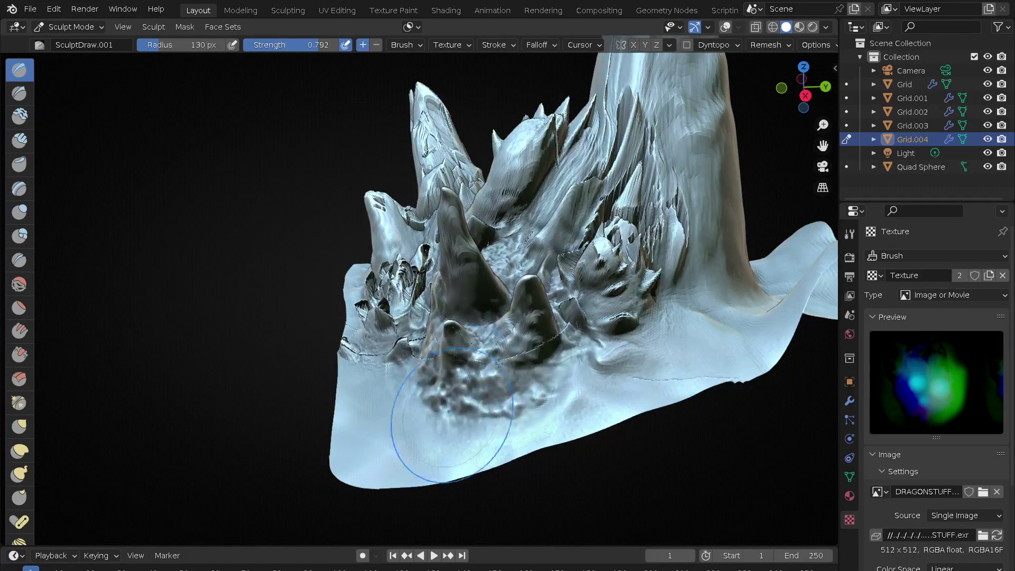
{"action": "left_click_drag", "start_coordinate": [645, 174], "coordinate": [595, 328]}
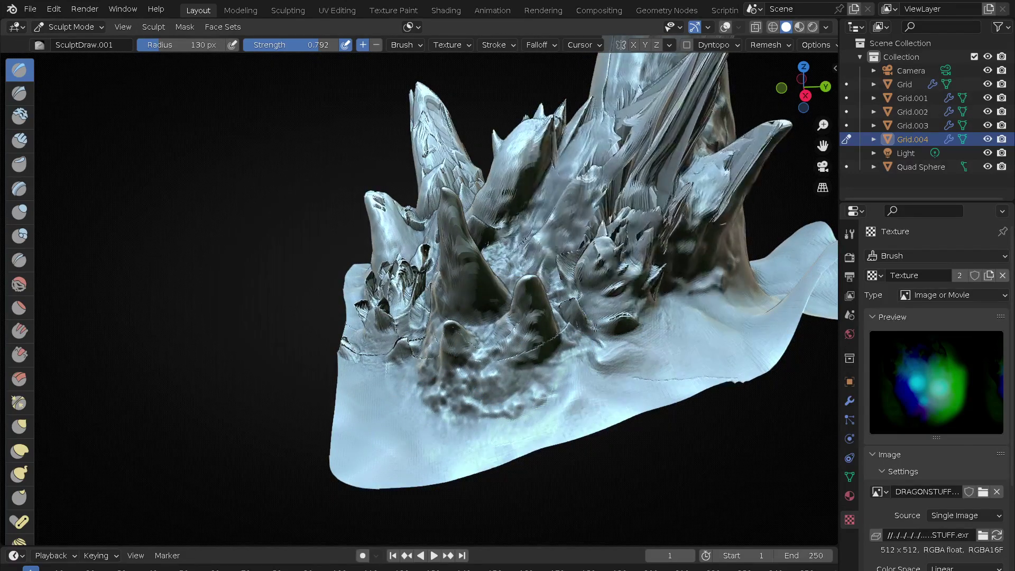
{"action": "scroll", "coordinate": [450, 370], "scroll_direction": "up", "scroll_amount": 3}
{"action": "mouse_move", "coordinate": [450, 370]}
{"action": "middle_mouse_down"}
{"action": "mouse_move", "coordinate": [608, 380]}
{"action": "mouse_move", "coordinate": [611, 351]}
{"action": "middle_mouse_up"}
{"action": "scroll", "coordinate": [614, 380], "scroll_direction": "down", "scroll_amount": 4}
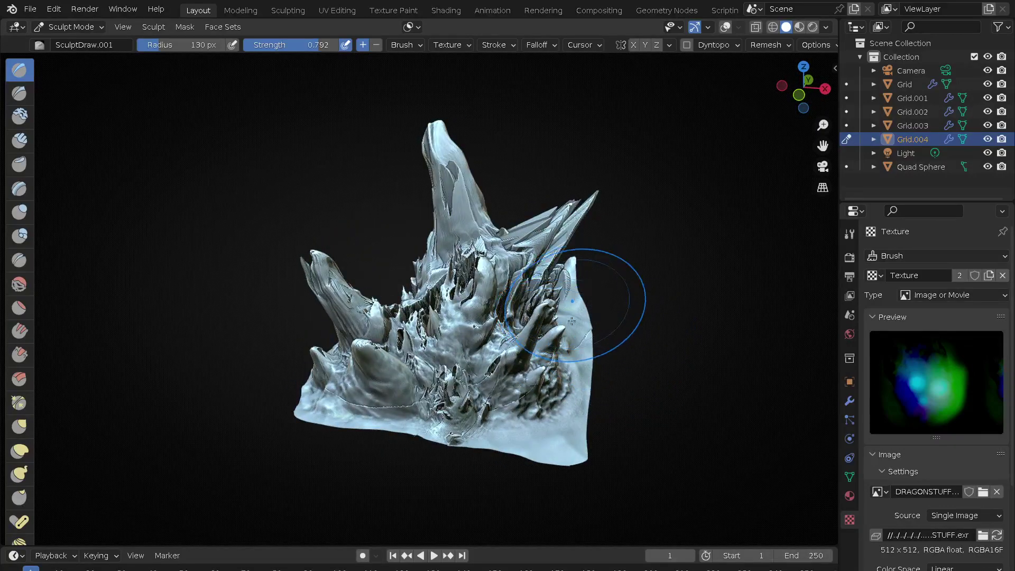
{"action": "scroll", "coordinate": [573, 310], "scroll_direction": "down", "scroll_amount": 2}
{"action": "left_click", "coordinate": [850, 401]}
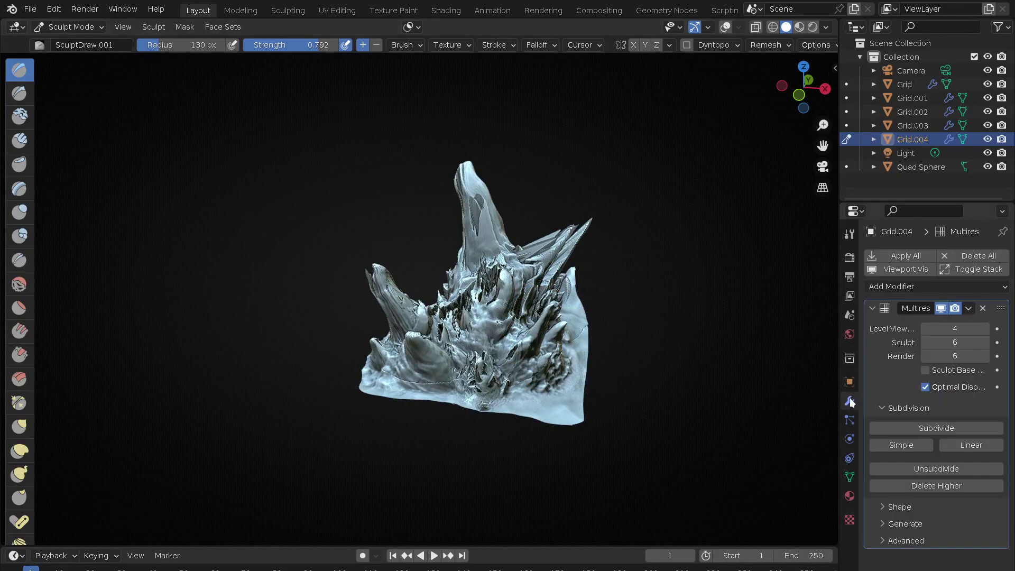
- Replace Grid.004's Multires with a fresh one subdivided to level 7, then go to Shading
{"action": "left_click", "coordinate": [982, 307]}
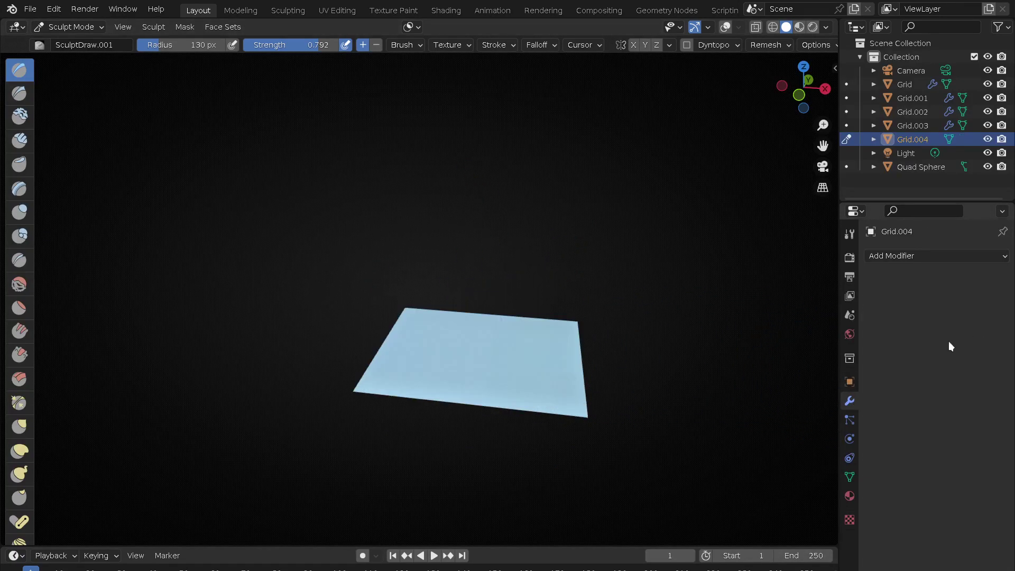
{"action": "left_click", "coordinate": [916, 258]}
{"action": "left_click", "coordinate": [765, 420]}
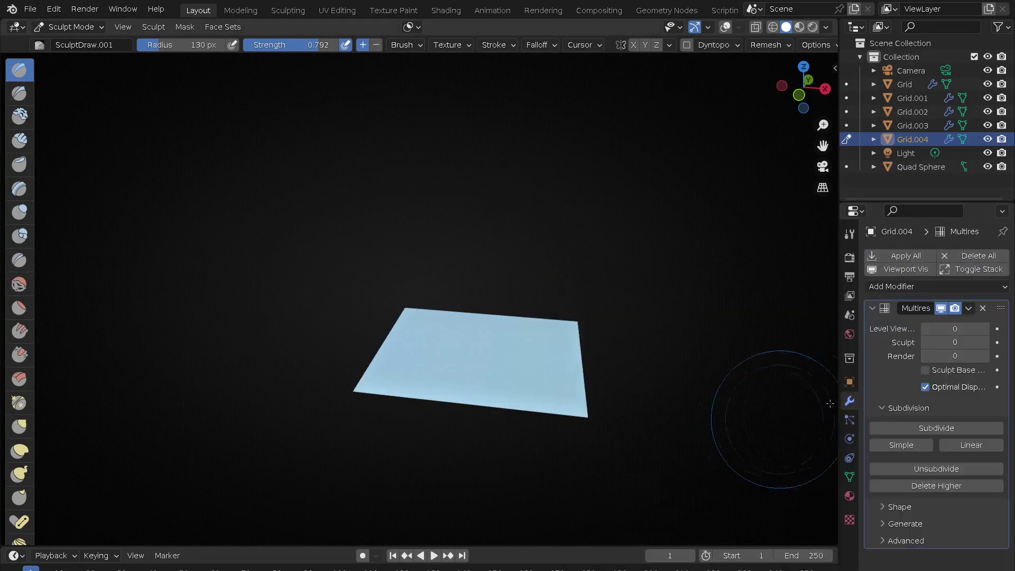
{"action": "left_click", "coordinate": [930, 426]}
{"action": "left_click", "coordinate": [935, 427]}
{"action": "left_click", "coordinate": [938, 427]}
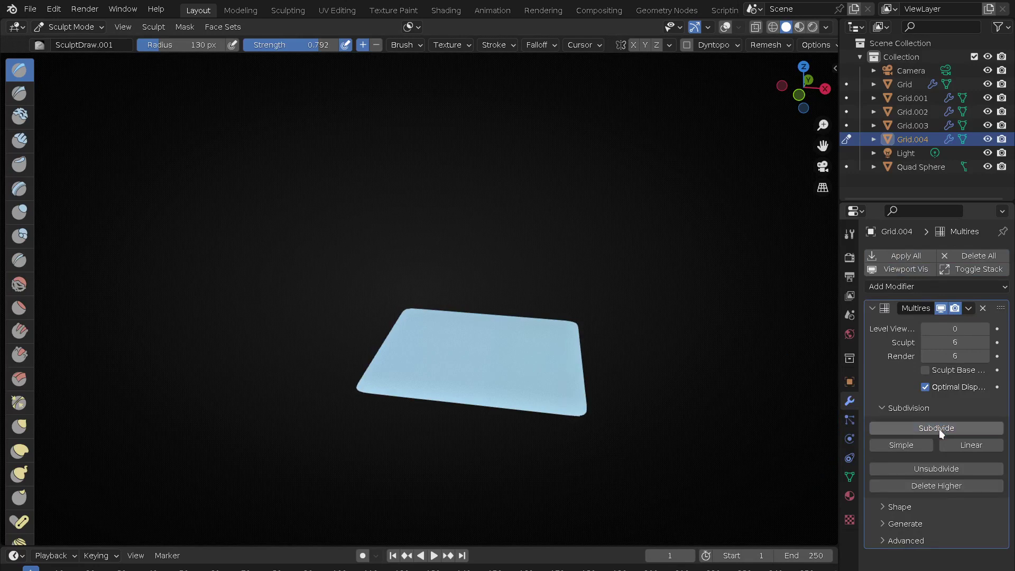
{"action": "left_click", "coordinate": [938, 427]}
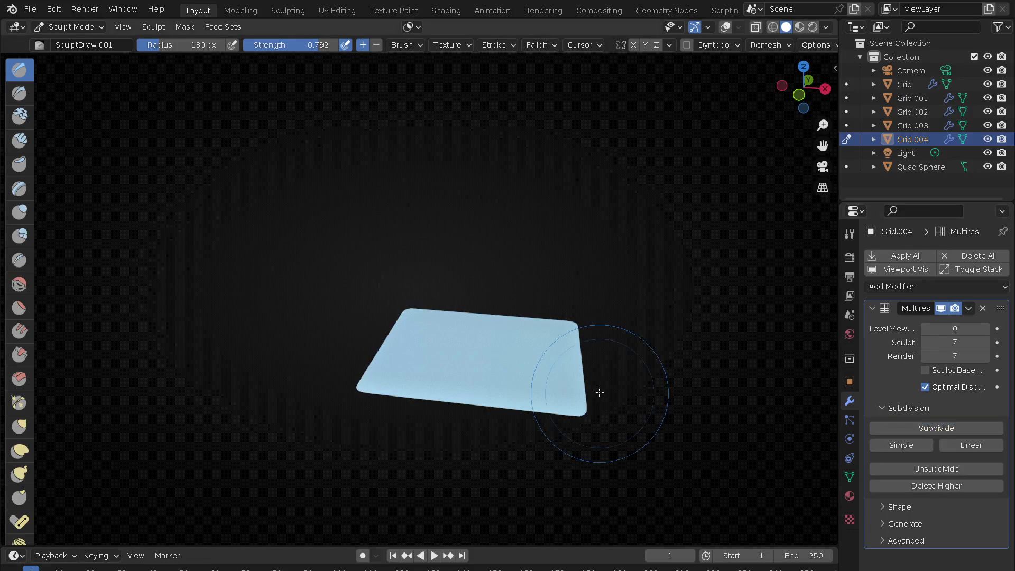
{"action": "middle_click_drag", "start_coordinate": [617, 352], "coordinate": [624, 407]}
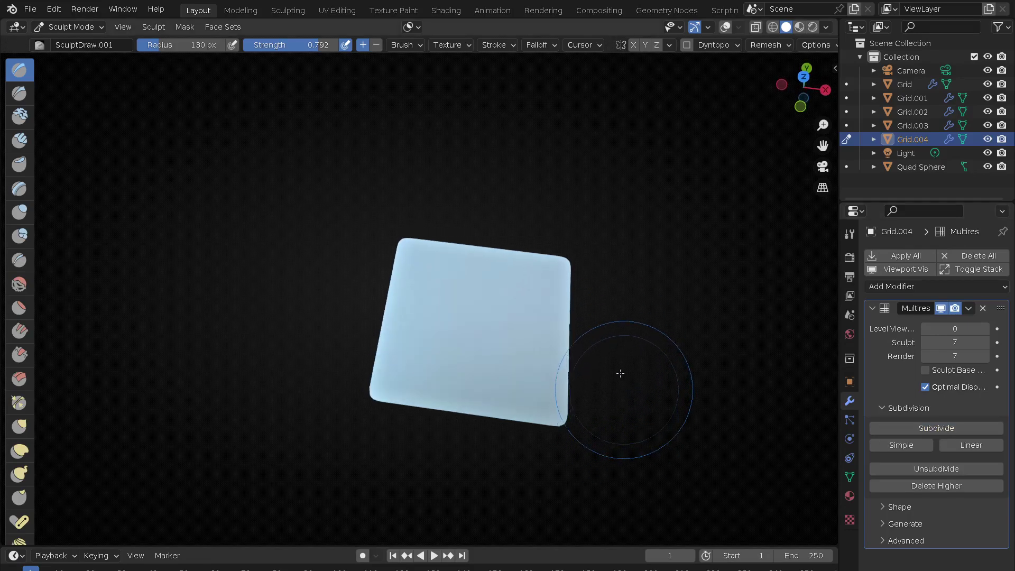
{"action": "left_click", "coordinate": [449, 10]}
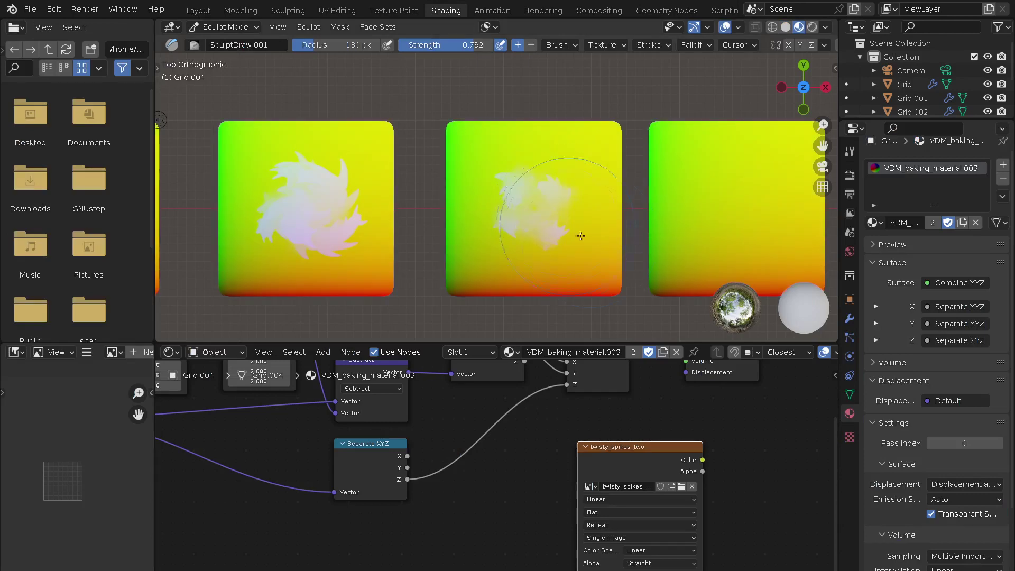
{"action": "mouse_move", "coordinate": [417, 233]}
{"action": "middle_mouse_down"}
{"action": "mouse_move", "coordinate": [375, 141]}
{"action": "mouse_move", "coordinate": [374, 241]}
{"action": "mouse_move", "coordinate": [413, 248]}
{"action": "middle_mouse_up"}
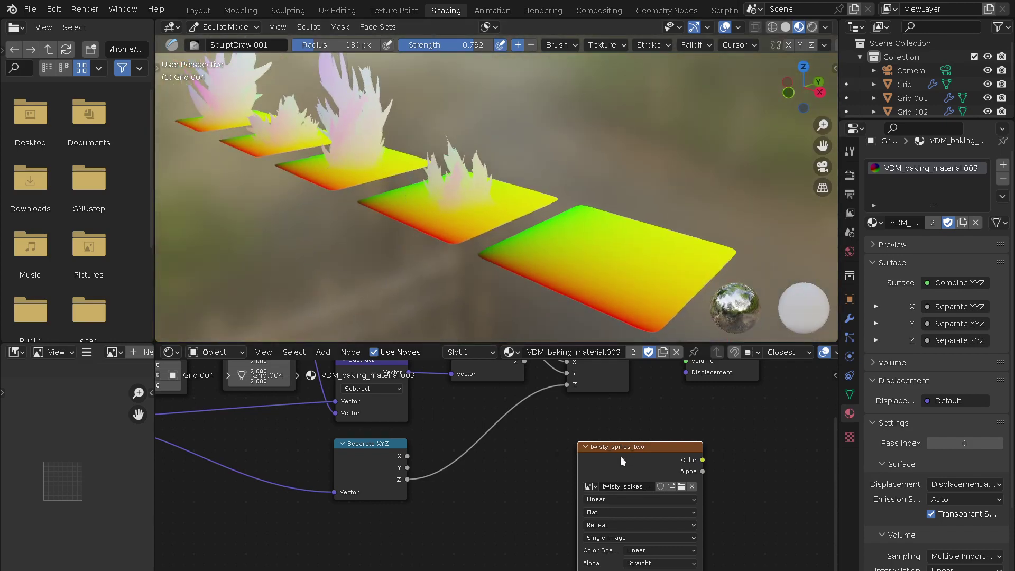
{"action": "middle_click_drag", "start_coordinate": [525, 475], "coordinate": [494, 434]}
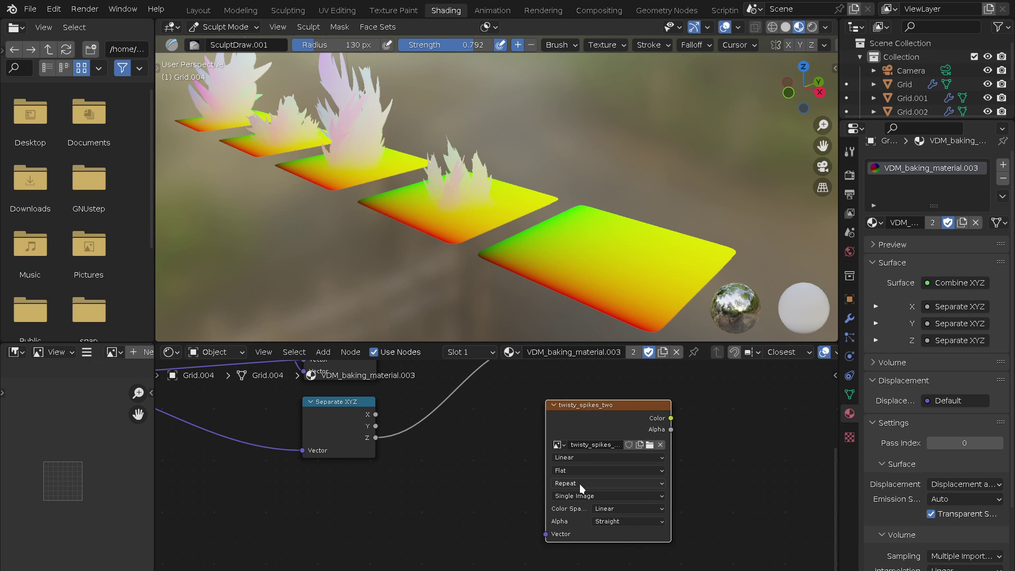
{"action": "mouse_move", "coordinate": [483, 418]}
{"action": "middle_mouse_down"}
{"action": "mouse_move", "coordinate": [589, 503]}
{"action": "mouse_move", "coordinate": [688, 491]}
{"action": "middle_mouse_up"}
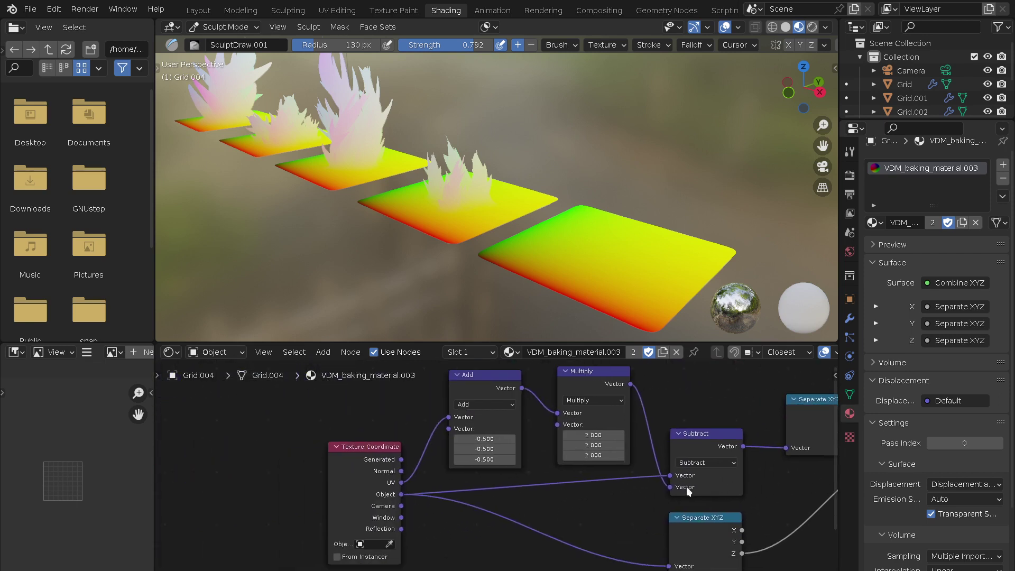
{"action": "mouse_move", "coordinate": [782, 484]}
{"action": "middle_mouse_down"}
{"action": "mouse_move", "coordinate": [654, 465]}
{"action": "mouse_move", "coordinate": [629, 388]}
{"action": "middle_mouse_up"}
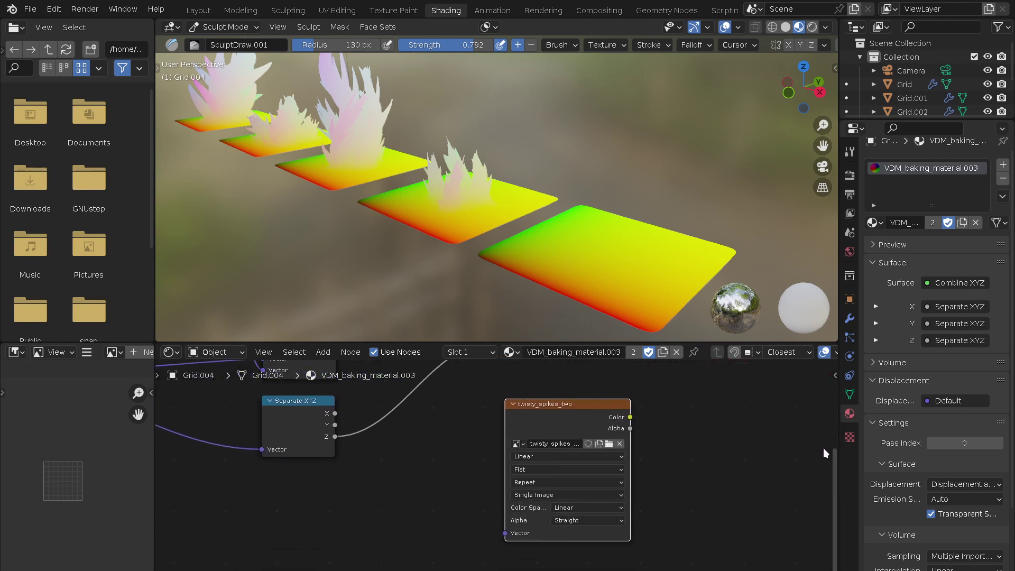
- Set the bake material's Displacement method to Bump Only
{"action": "left_click", "coordinate": [944, 486]}
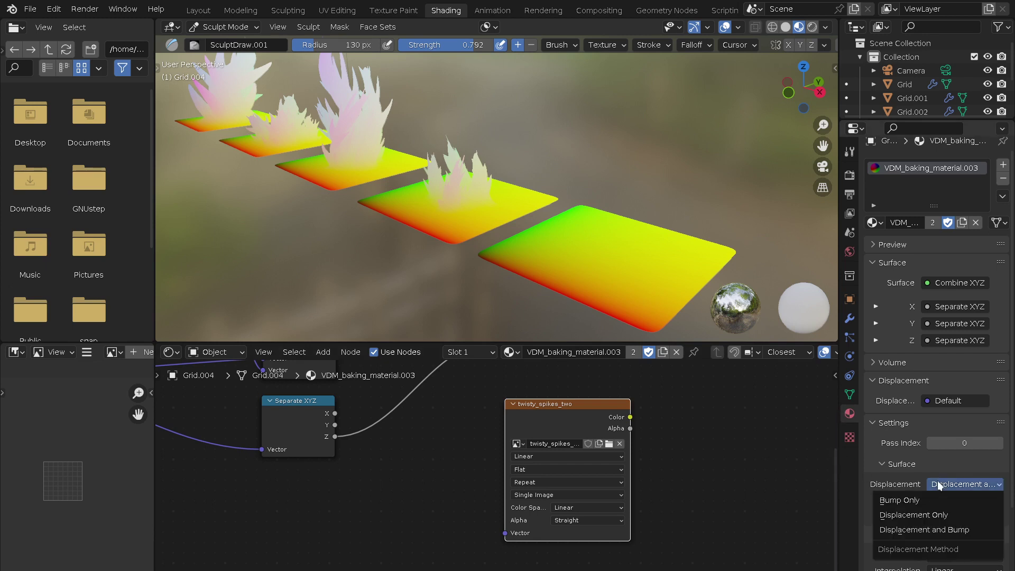
{"action": "left_click", "coordinate": [918, 500]}
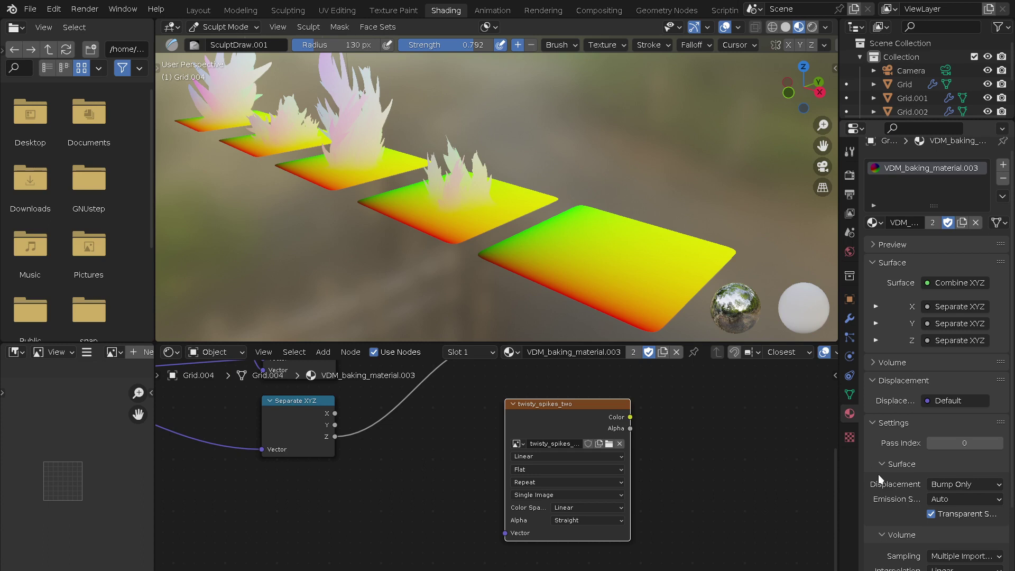
{"action": "scroll", "coordinate": [882, 370], "scroll_direction": "down", "scroll_amount": 5}
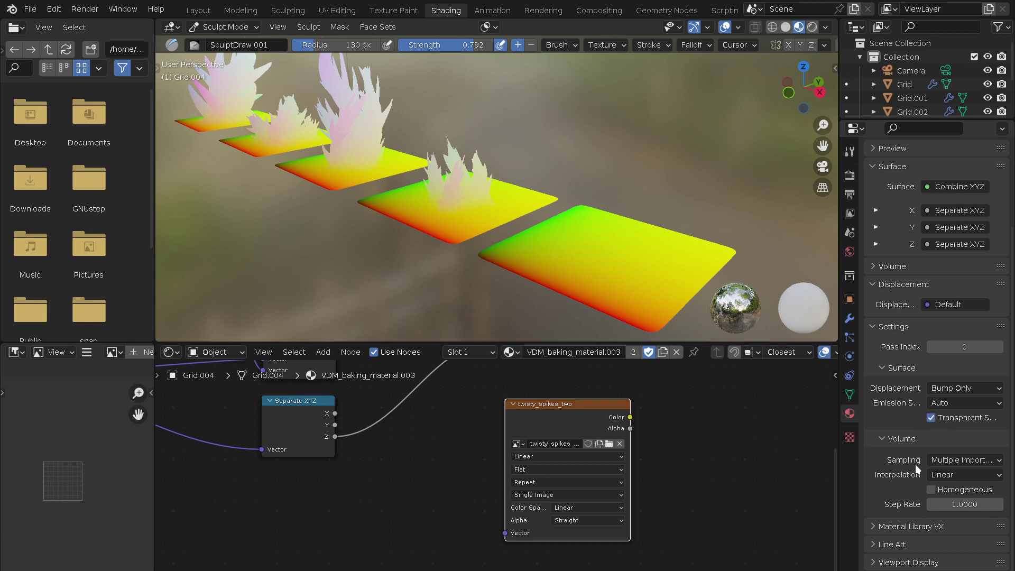
- Check the Render bake margin setting unchanged, then switch to the UV Editing workspace
{"action": "left_click", "coordinate": [849, 176]}
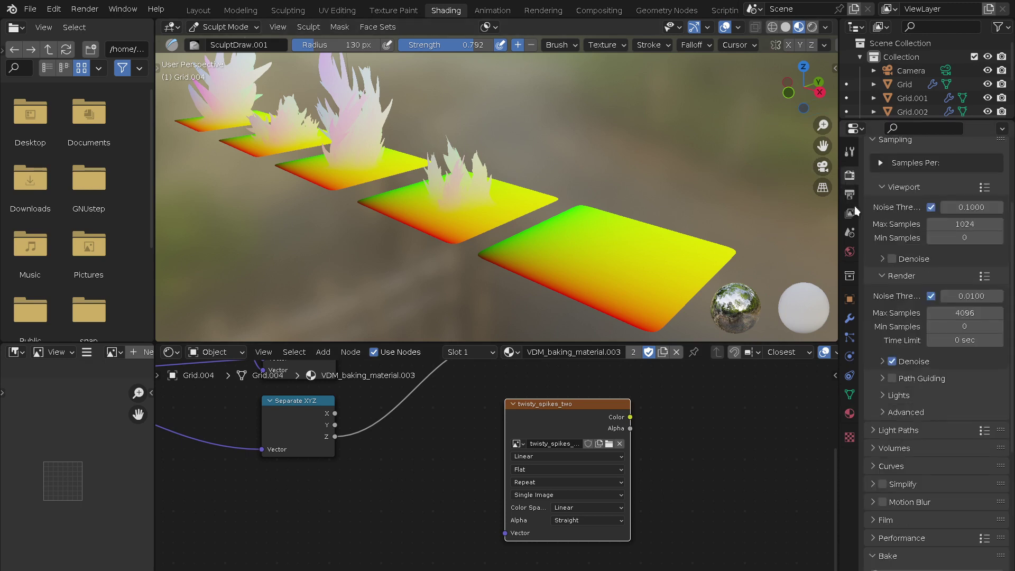
{"action": "scroll", "coordinate": [885, 520], "scroll_direction": "down", "scroll_amount": 5}
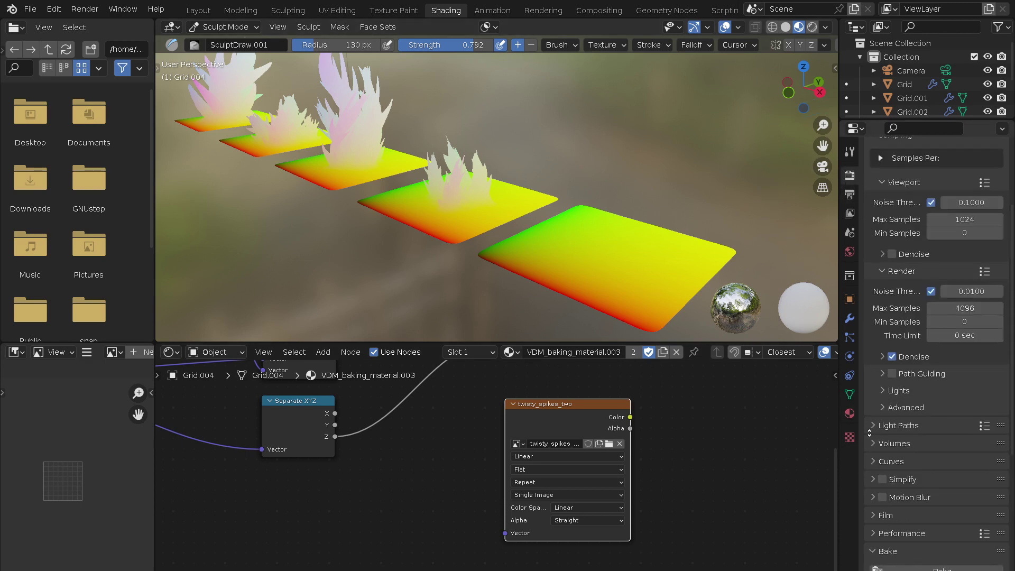
{"action": "scroll", "coordinate": [888, 392], "scroll_direction": "down", "scroll_amount": 3}
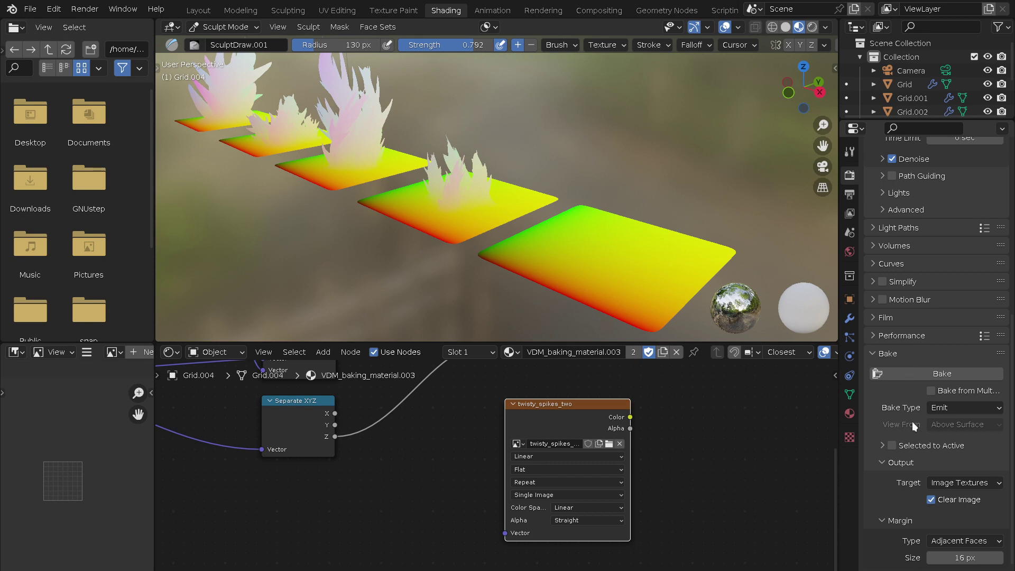
{"action": "right_click", "coordinate": [953, 558]}
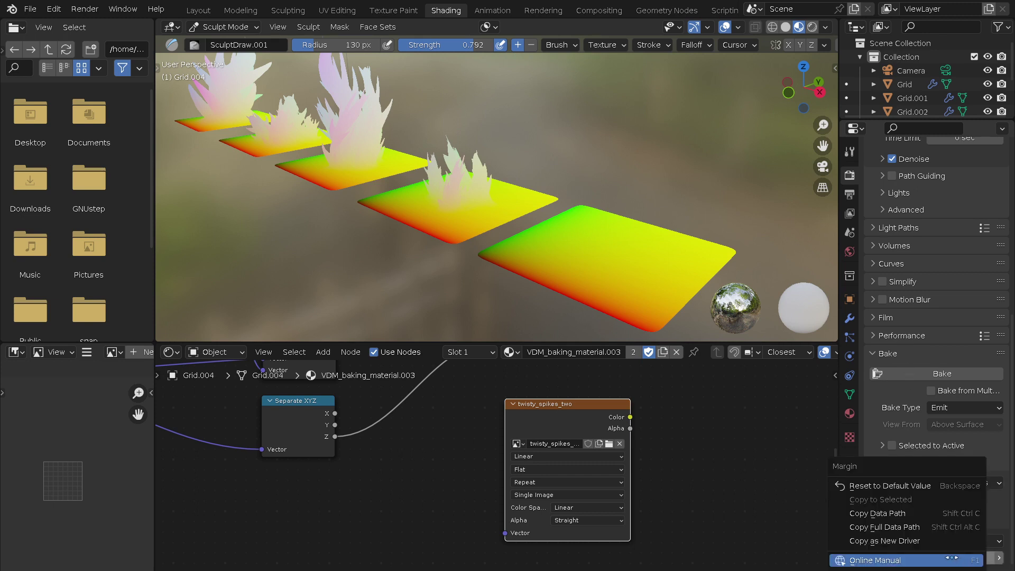
{"action": "left_click", "coordinate": [934, 486]}
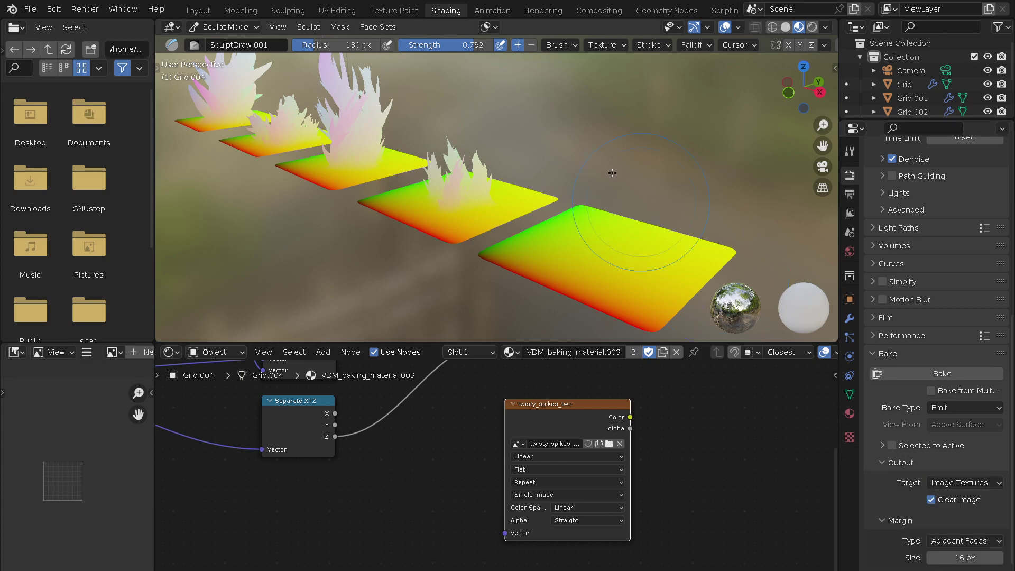
{"action": "left_click", "coordinate": [337, 11]}
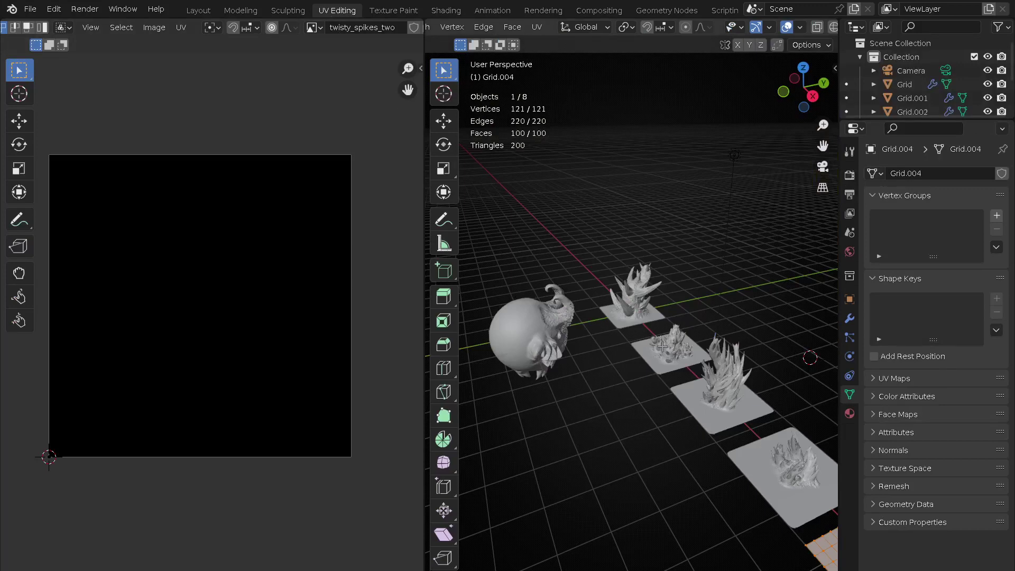
- View the grid from top orthographic and select all its vertices
{"action": "key", "text": "KP_7"}
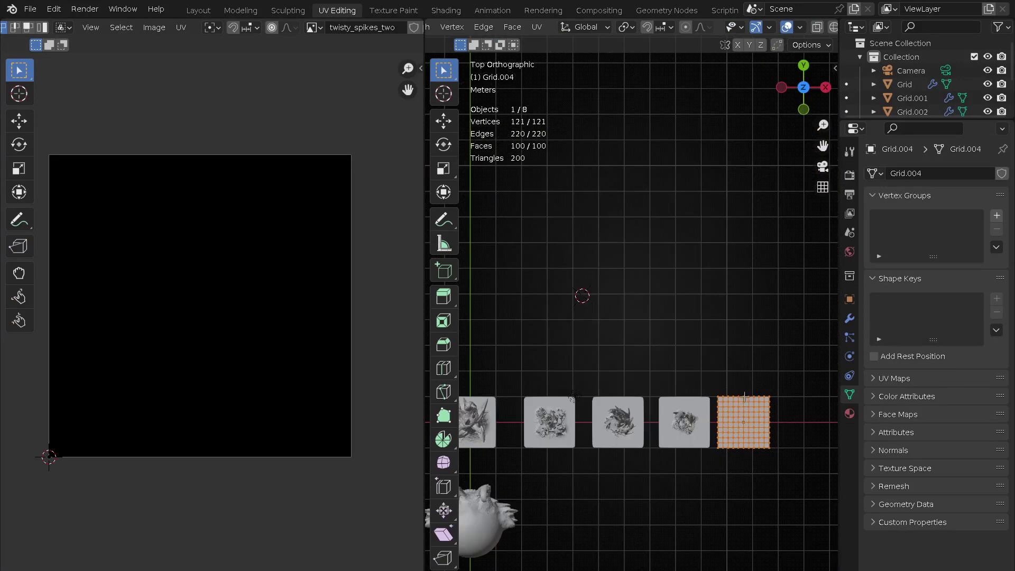
{"action": "key", "text": "alt+a"}
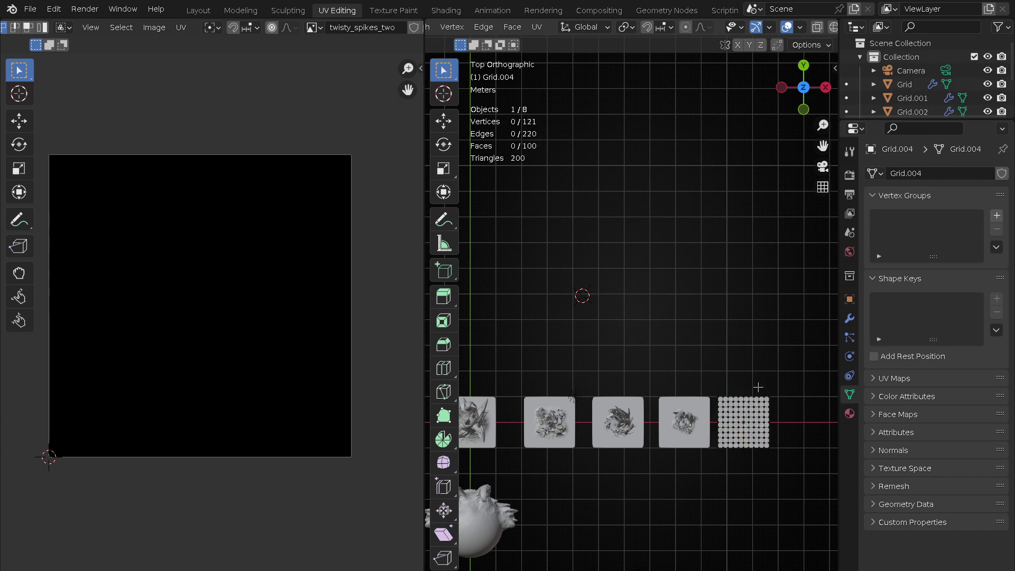
{"action": "key", "text": "a"}
{"action": "left_click", "coordinate": [754, 306]}
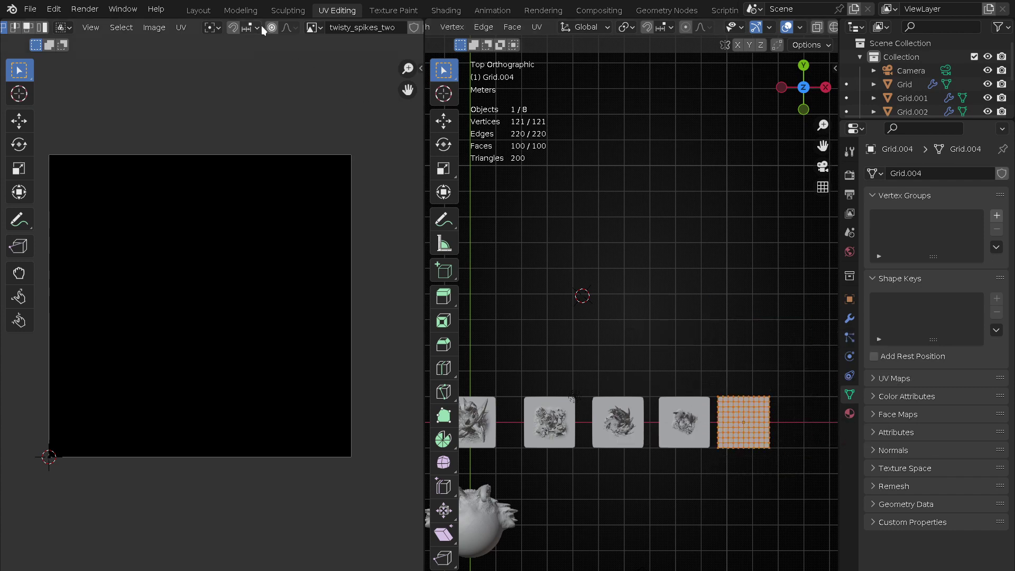
{"action": "scroll", "coordinate": [274, 24], "scroll_direction": "down", "scroll_amount": 3}
{"action": "scroll", "coordinate": [222, 26], "scroll_direction": "down", "scroll_amount": 4}
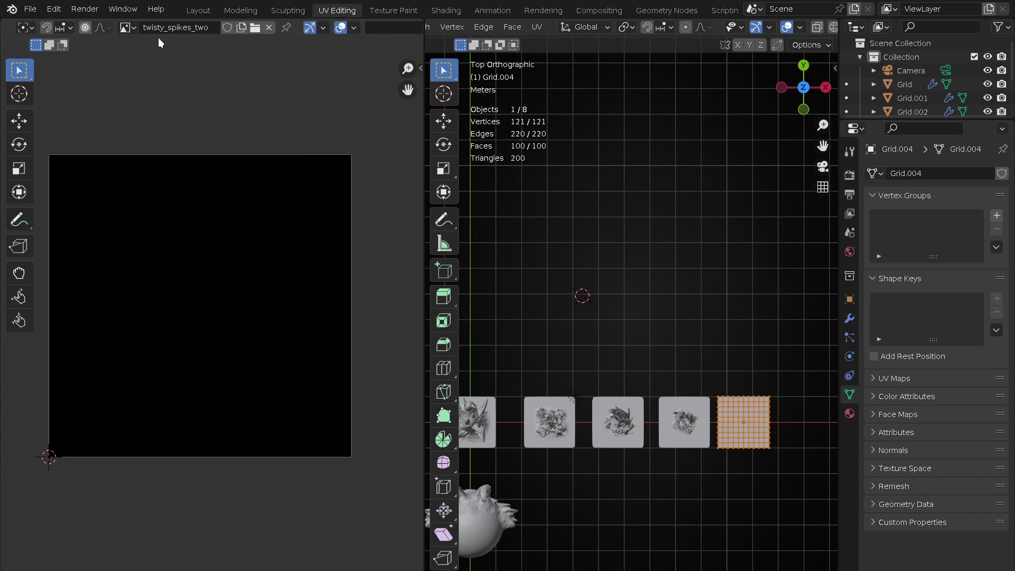
- Keep twisty_spikes_two as the editor's image, adjust the view, and open the File menu
{"action": "left_click", "coordinate": [353, 28]}
{"action": "left_click", "coordinate": [129, 26]}
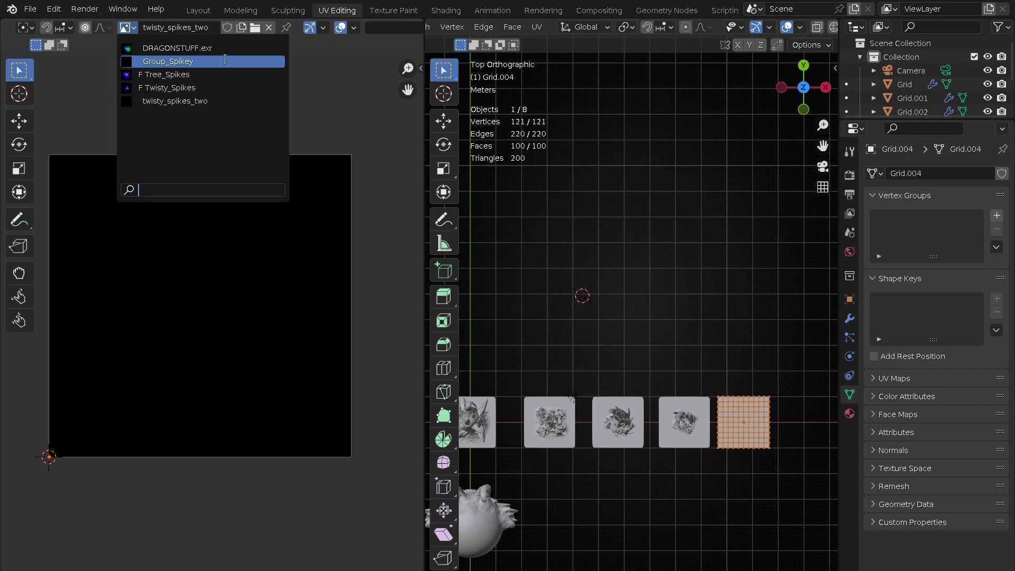
{"action": "left_click", "coordinate": [210, 101]}
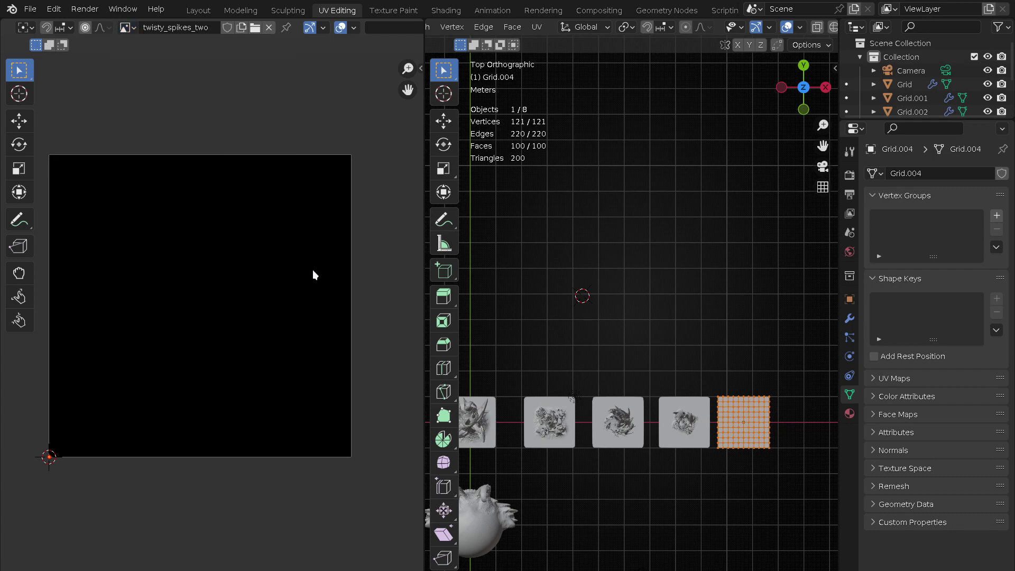
{"action": "middle_click_drag", "start_coordinate": [286, 309], "coordinate": [309, 315]}
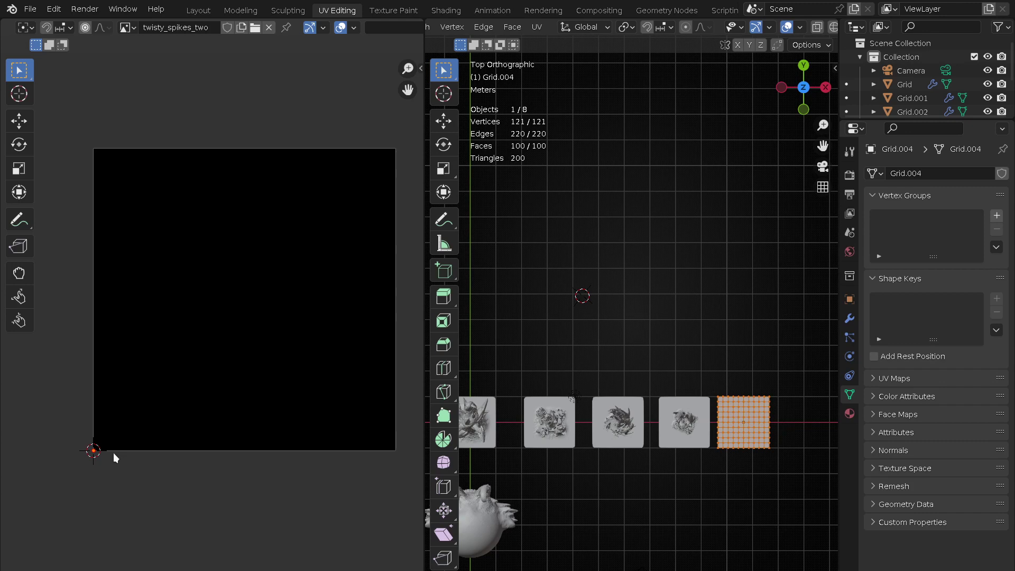
{"action": "middle_click_drag", "start_coordinate": [114, 453], "coordinate": [119, 435], "text": "ctrl"}
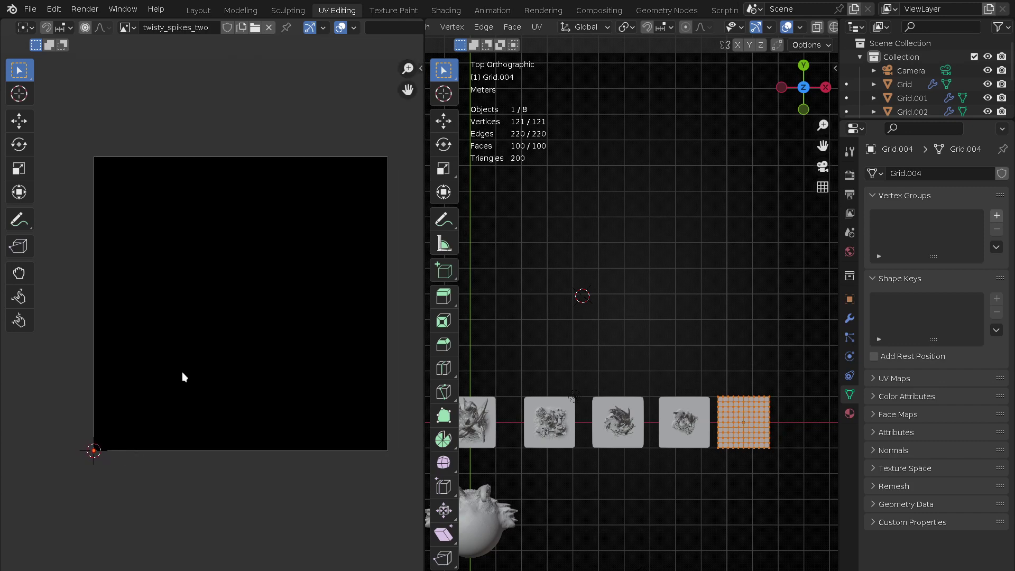
{"action": "scroll", "coordinate": [250, 335], "scroll_direction": "right", "scroll_amount": 2}
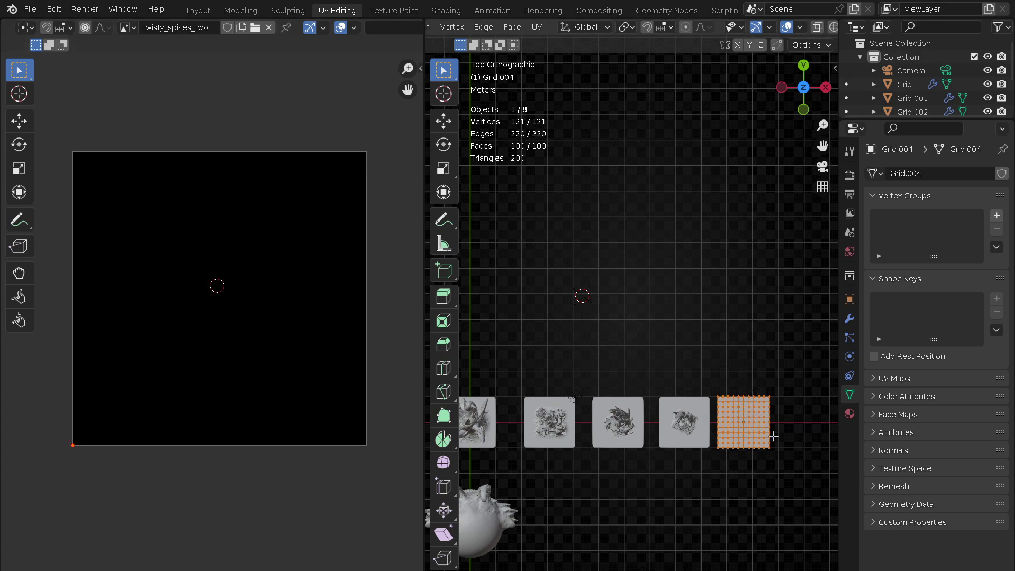
{"action": "scroll", "coordinate": [773, 417], "scroll_direction": "up", "scroll_amount": 1}
{"action": "scroll", "coordinate": [777, 360], "scroll_direction": "up", "scroll_amount": 2}
{"action": "scroll", "coordinate": [777, 379], "scroll_direction": "up", "scroll_amount": 1}
{"action": "scroll", "coordinate": [725, 365], "scroll_direction": "up", "scroll_amount": 1}
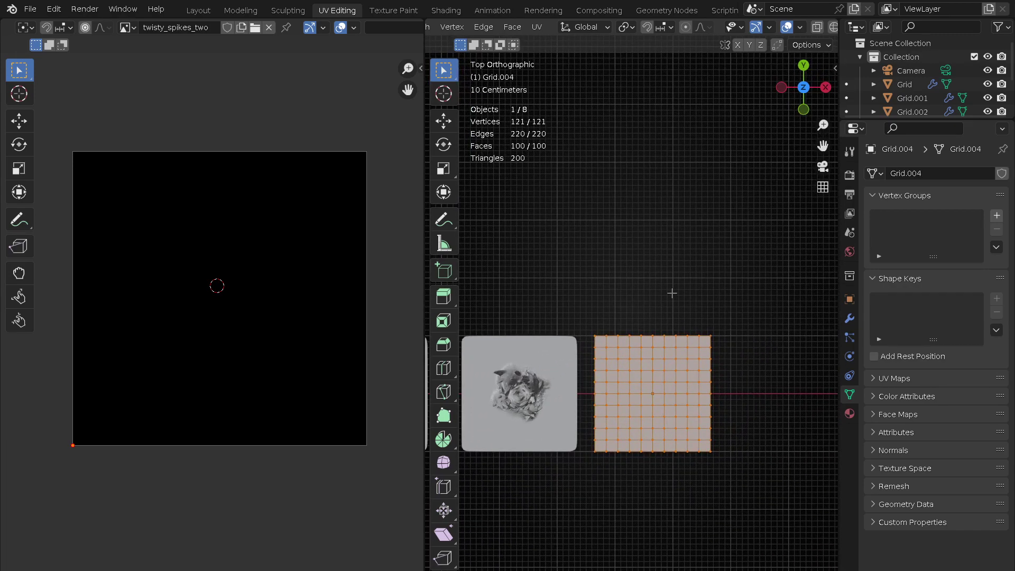
{"action": "left_click", "coordinate": [30, 10]}
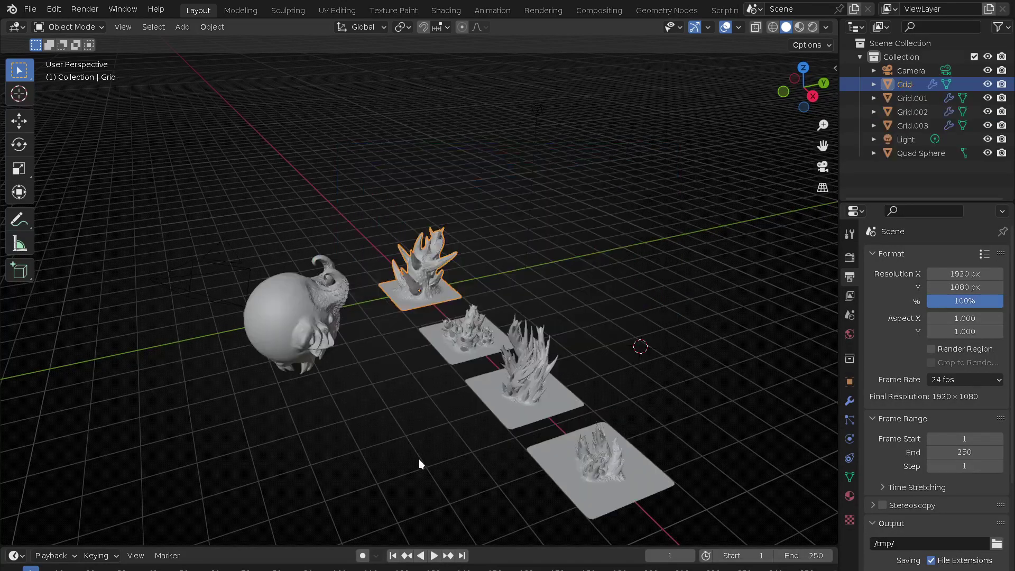
- Move the Quad Sphere head to the world origin, hide all other objects, and orbit around it
{"action": "left_click", "coordinate": [282, 324]}
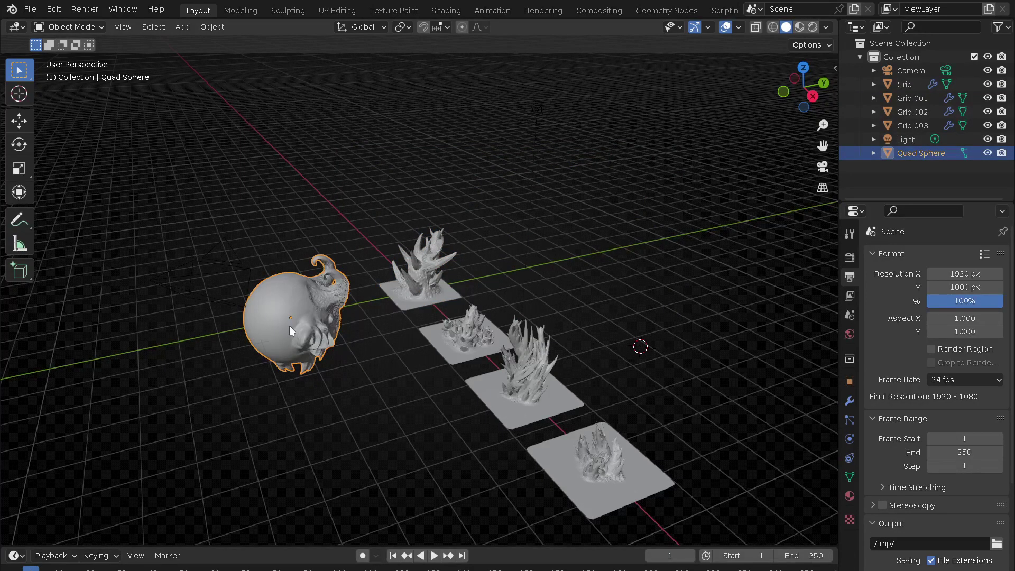
{"action": "key", "text": "alt+g"}
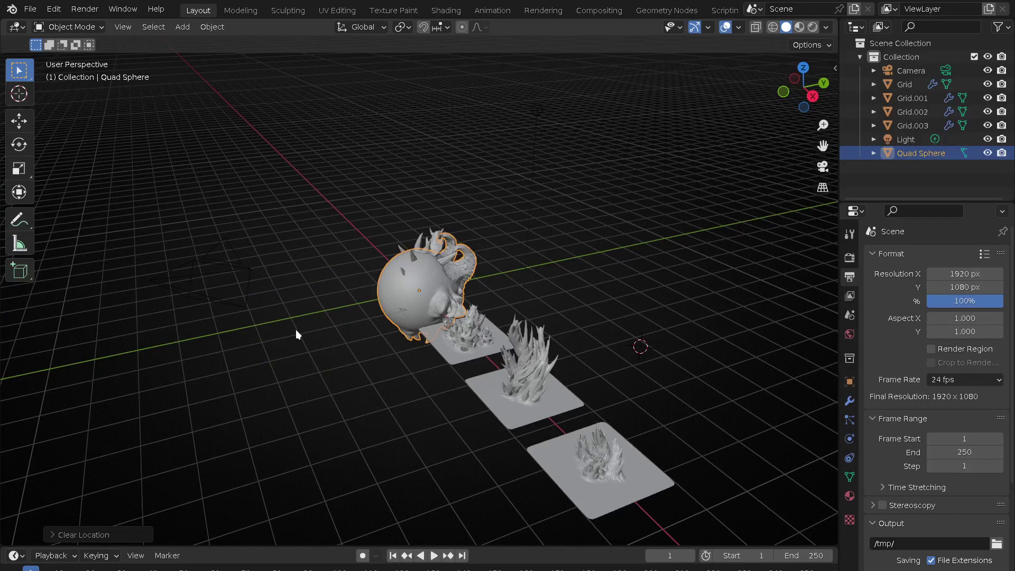
{"action": "key", "text": "ctrl+i"}
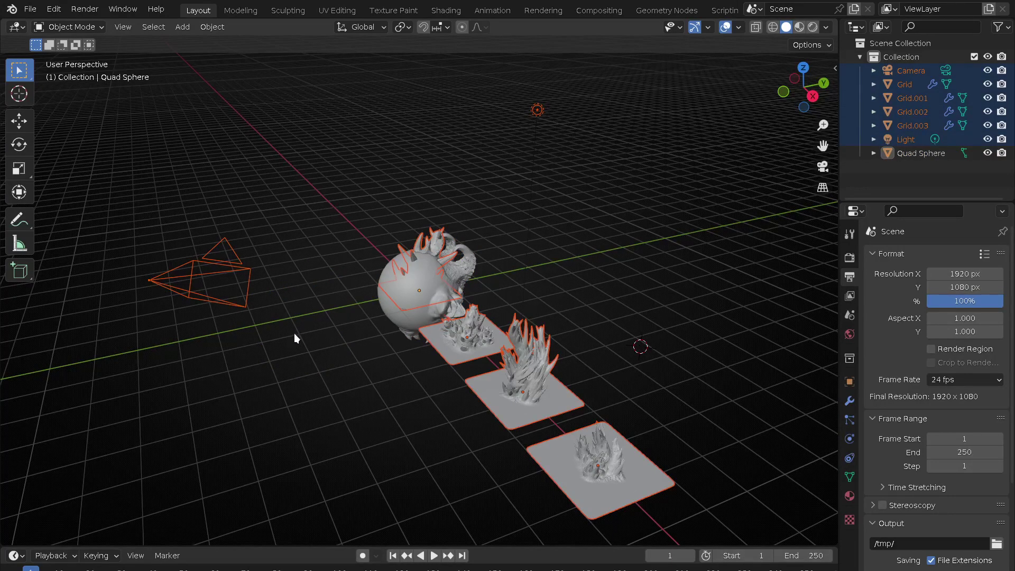
{"action": "key", "text": "h"}
{"action": "left_click", "coordinate": [423, 286]}
{"action": "mouse_move", "coordinate": [554, 327]}
{"action": "middle_mouse_down"}
{"action": "mouse_move", "coordinate": [269, 279]}
{"action": "mouse_move", "coordinate": [423, 299]}
{"action": "middle_mouse_up"}
{"action": "scroll", "coordinate": [465, 198], "scroll_direction": "up", "scroll_amount": 4}
{"action": "mouse_move", "coordinate": [465, 199]}
{"action": "middle_mouse_down"}
{"action": "mouse_move", "coordinate": [531, 300]}
{"action": "mouse_move", "coordinate": [468, 250]}
{"action": "mouse_move", "coordinate": [318, 293]}
{"action": "mouse_move", "coordinate": [398, 315]}
{"action": "middle_mouse_up"}
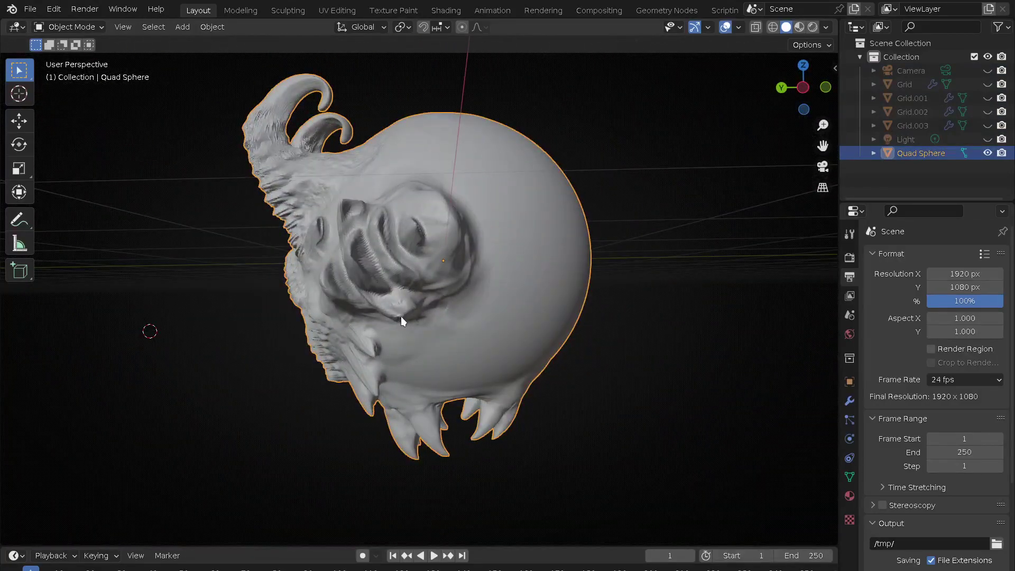
- Rotate the Quad Sphere head 180° around Z and tilt it about 17°
{"action": "key", "text": "KP_3"}
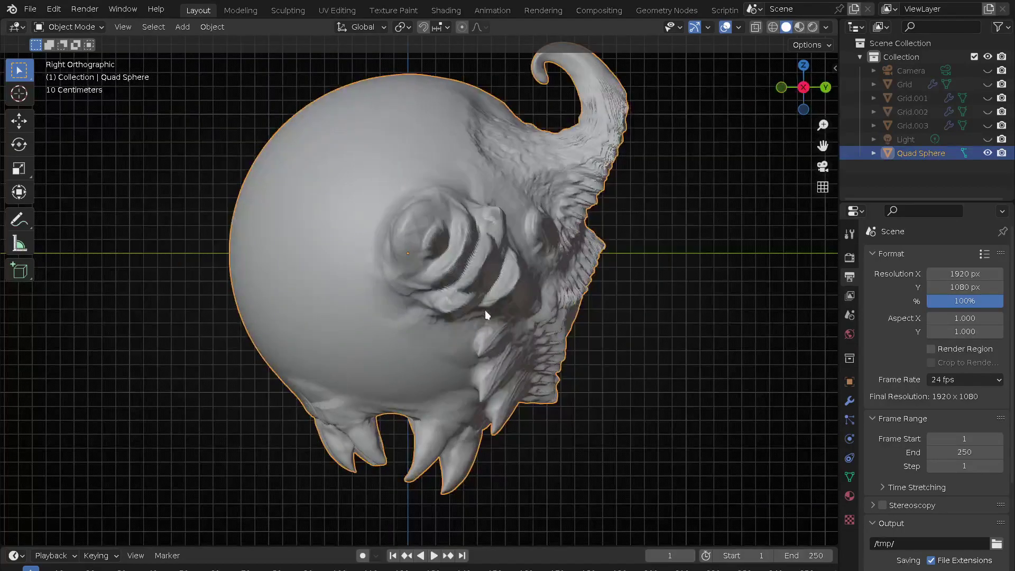
{"action": "key", "text": "r"}
{"action": "key", "text": "z"}
{"action": "key", "text": "1"}
{"action": "key", "text": "8"}
{"action": "key", "text": "0"}
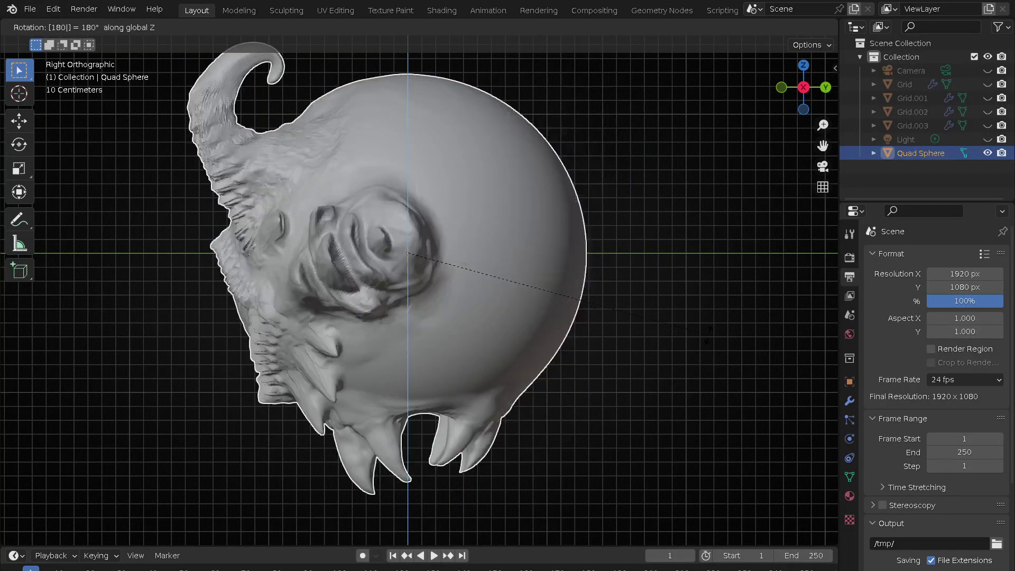
{"action": "key", "text": "Return"}
{"action": "key", "text": "r"}
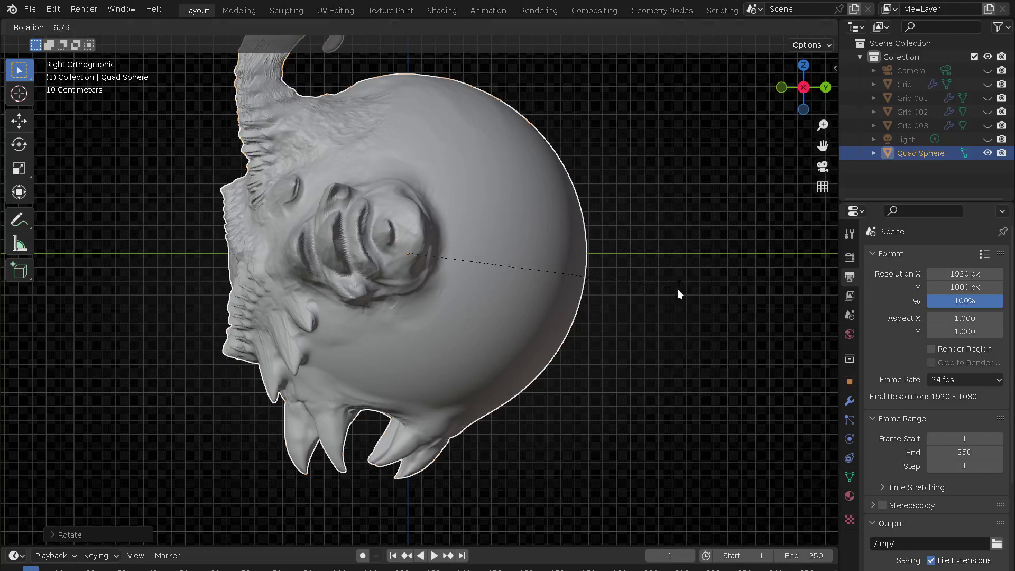
{"action": "left_click", "coordinate": [653, 331]}
- Apply all transforms to the head and set its origin to geometry
{"action": "key", "text": "ctrl+a"}
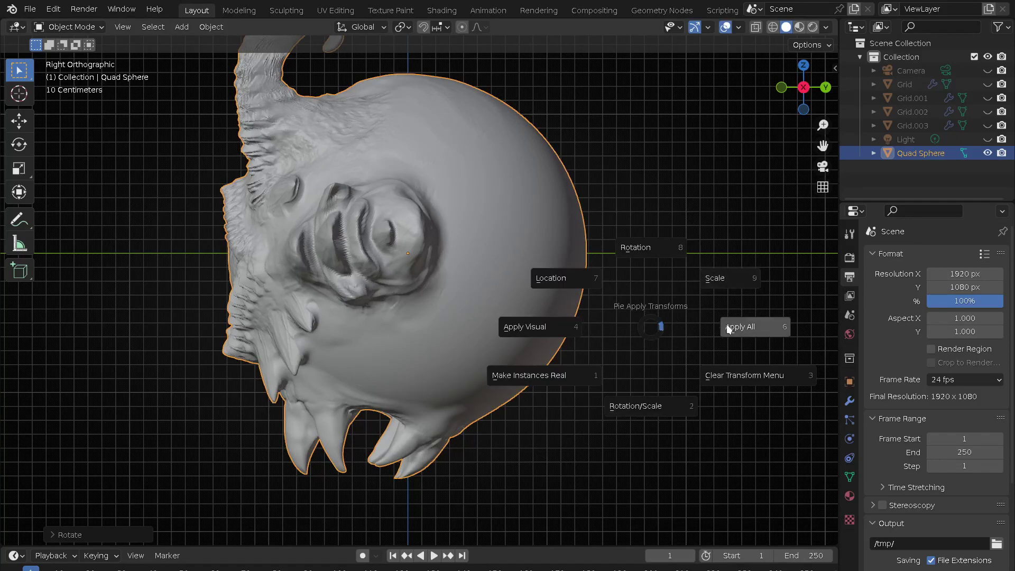
{"action": "left_click", "coordinate": [747, 322]}
{"action": "right_click", "coordinate": [624, 297]}
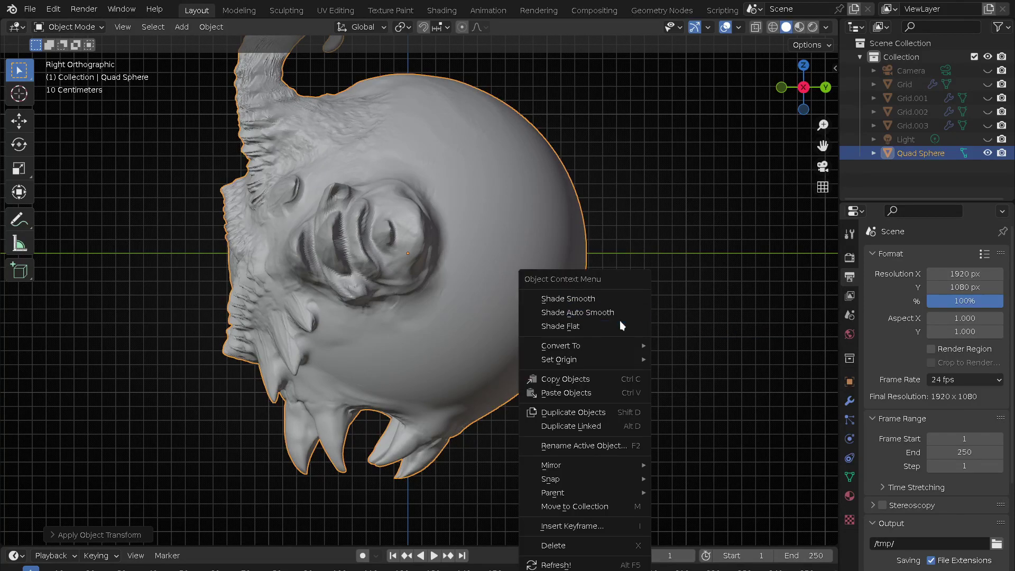
{"action": "mouse_move", "coordinate": [560, 360]}
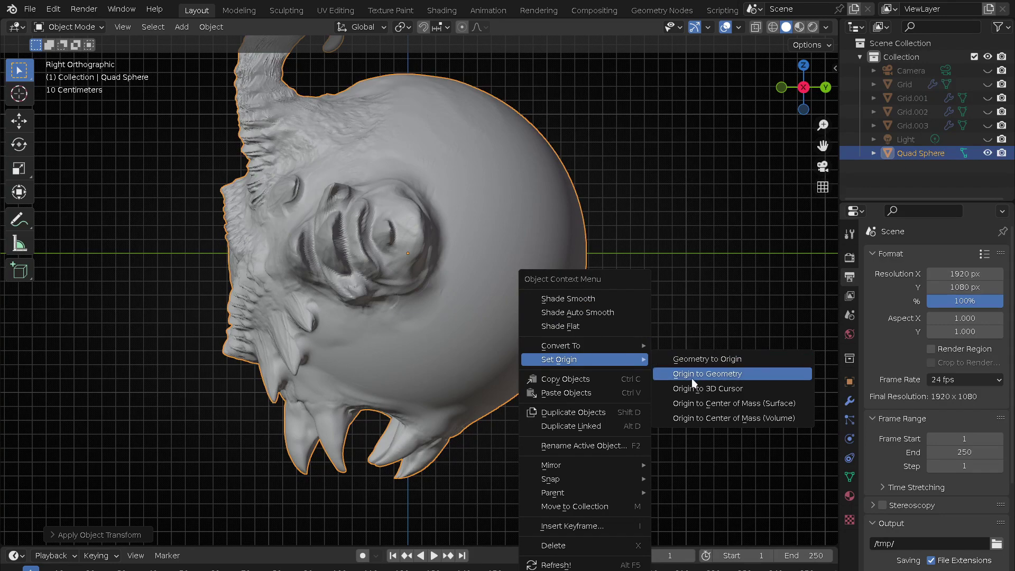
{"action": "left_click", "coordinate": [689, 374]}
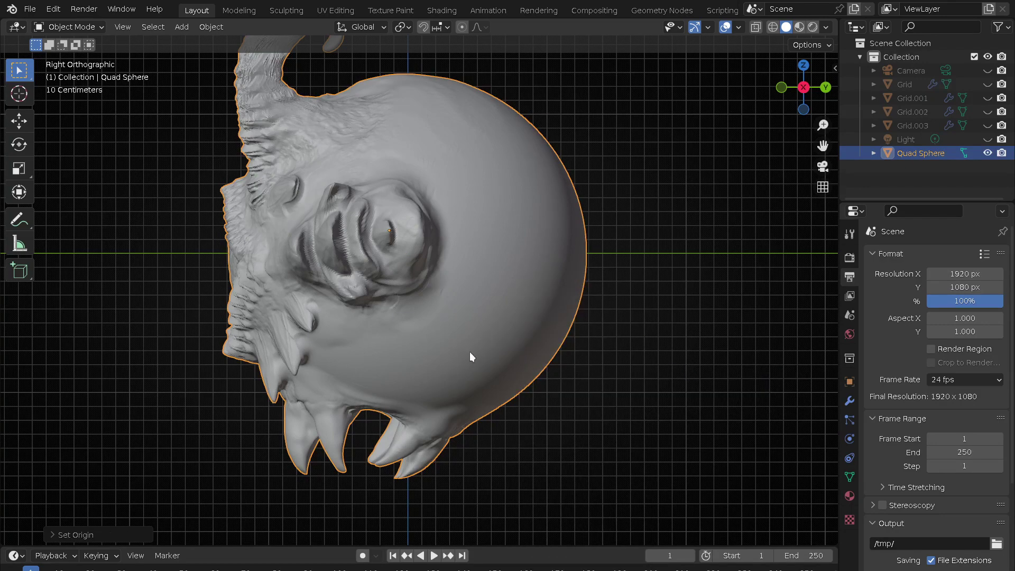
{"action": "middle_click_drag", "start_coordinate": [471, 352], "coordinate": [626, 358]}
{"action": "key", "text": "ctrl+Tab"}
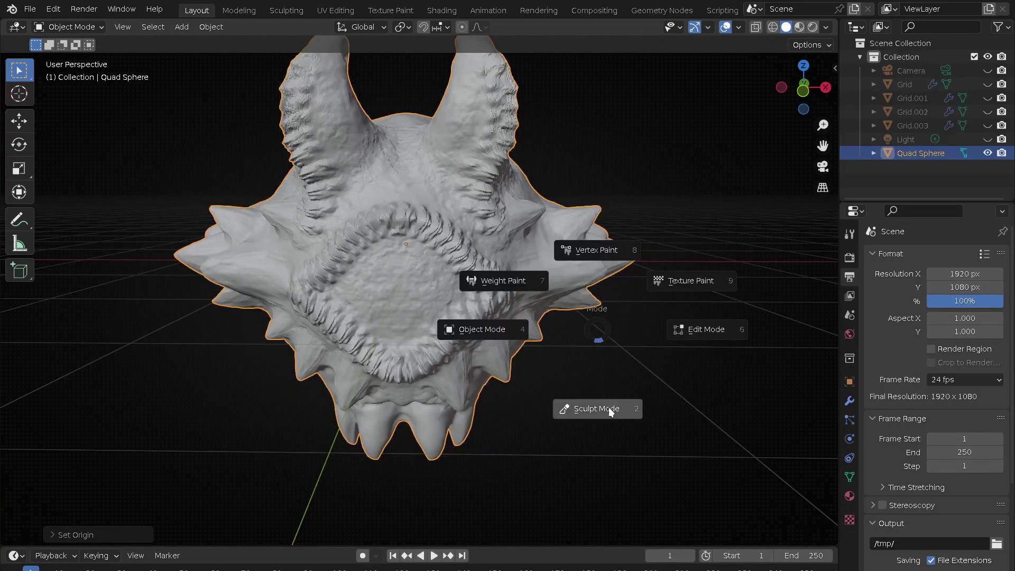
- Enter Sculpt Mode, hide overlays, and maximize the viewport with the whole head framed
{"action": "left_click", "coordinate": [607, 403]}
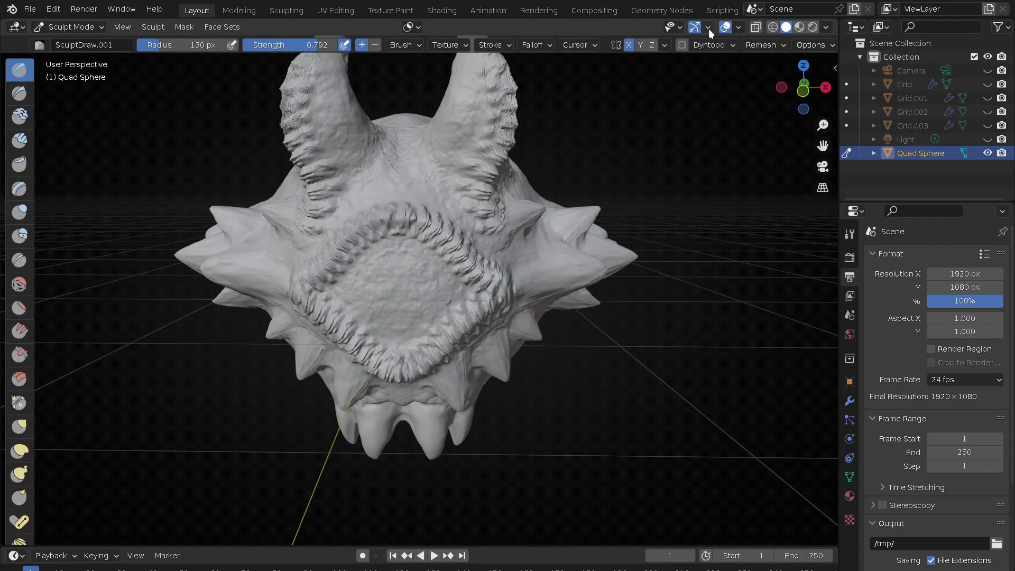
{"action": "left_click", "coordinate": [726, 27]}
{"action": "scroll", "coordinate": [561, 181], "scroll_direction": "down", "scroll_amount": 4}
{"action": "middle_click_drag", "start_coordinate": [561, 181], "coordinate": [499, 290]}
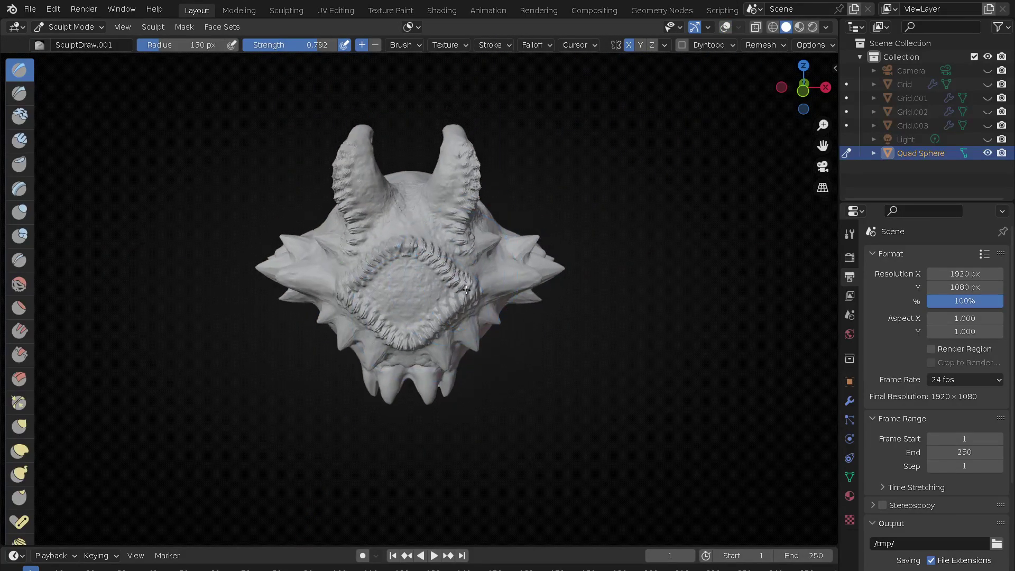
{"action": "key", "text": "ctrl+space"}
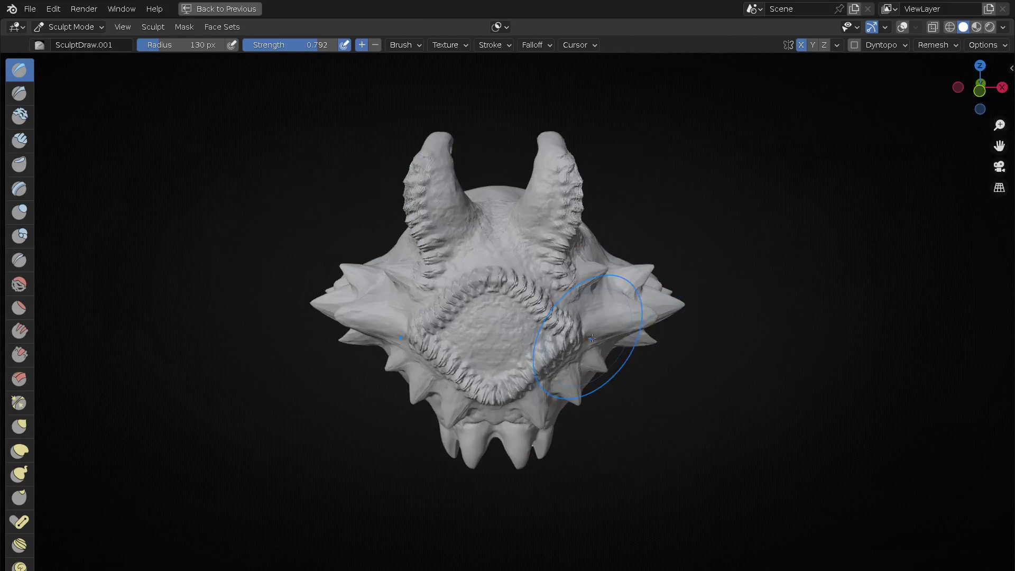
- Shade the viewport with the blue MatCap and enable cavity shading
{"action": "left_click", "coordinate": [1003, 27]}
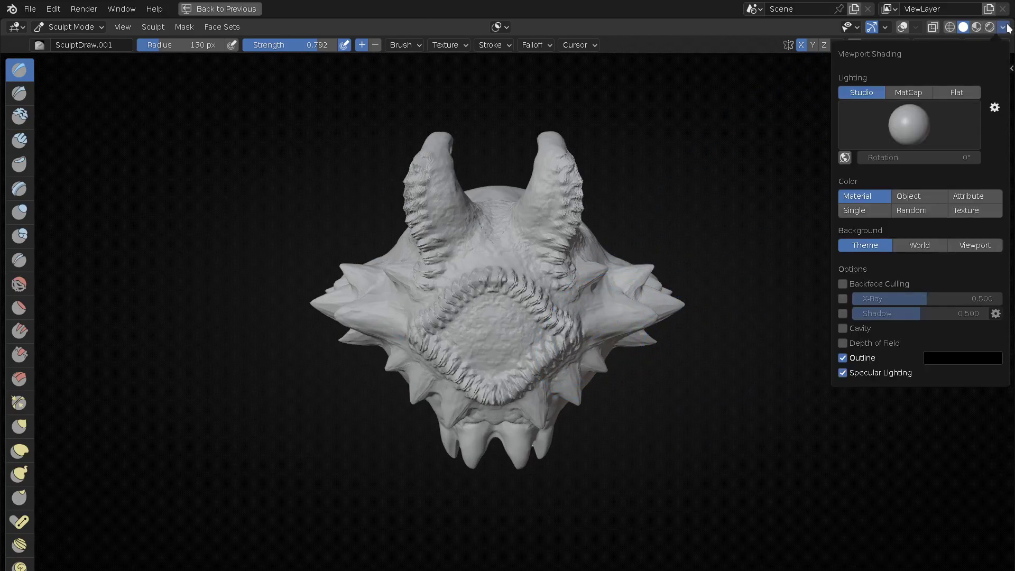
{"action": "left_click", "coordinate": [914, 94]}
{"action": "left_click", "coordinate": [907, 115]}
{"action": "left_click", "coordinate": [876, 207]}
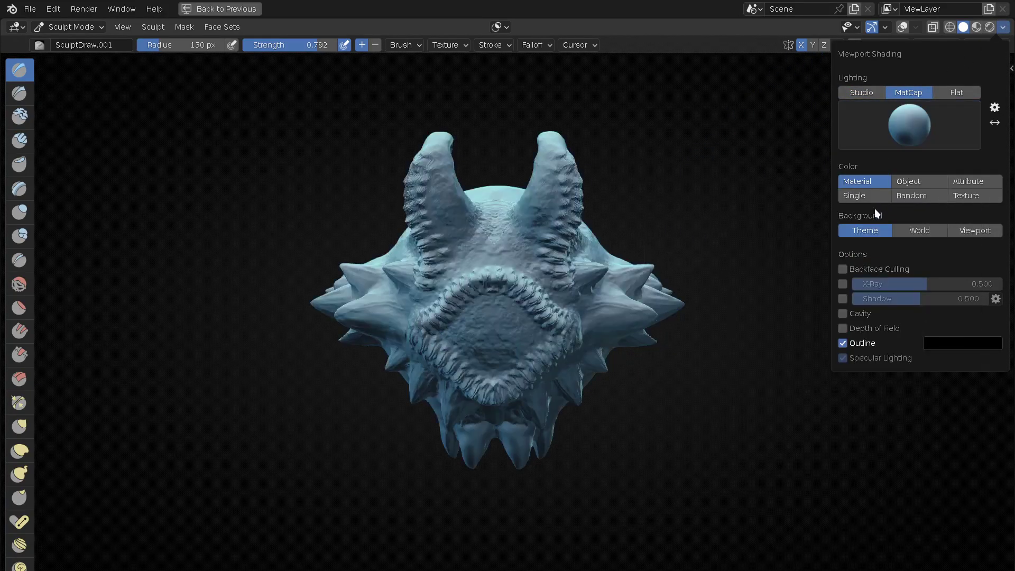
{"action": "left_click", "coordinate": [843, 313]}
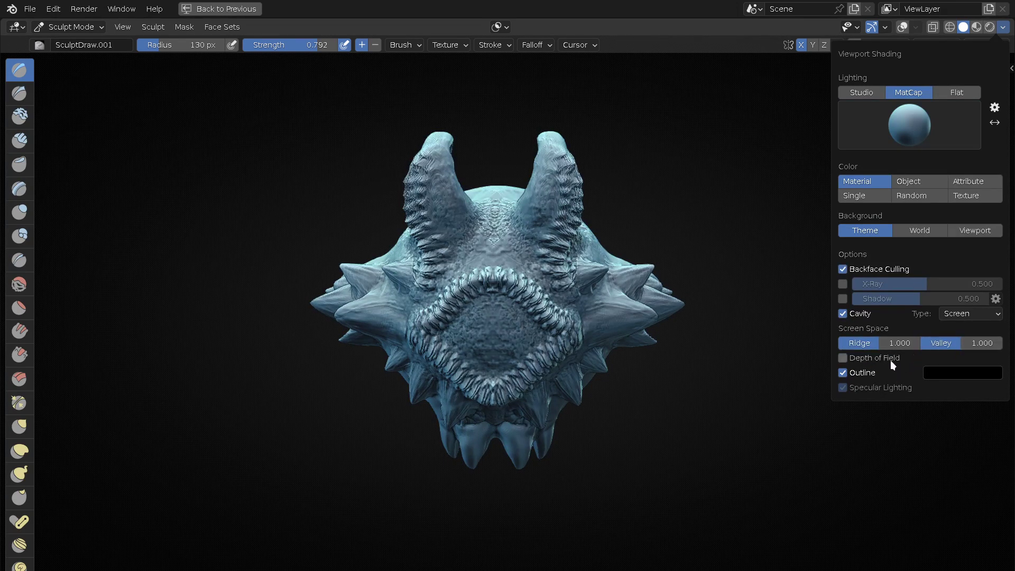
- Set a custom black viewport background, then orbit and zoom around the head
{"action": "left_click", "coordinate": [976, 232]}
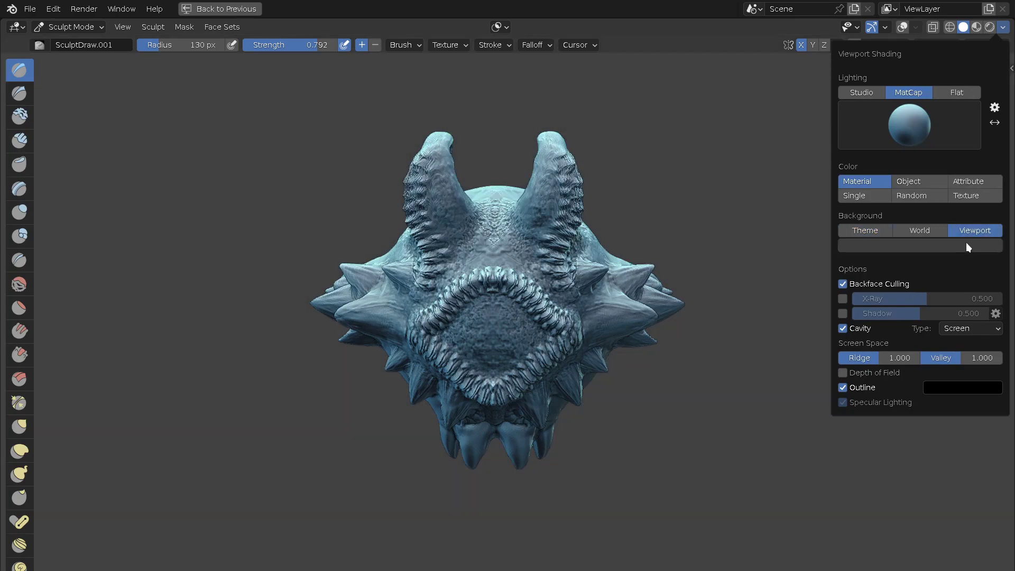
{"action": "left_click", "coordinate": [966, 245]}
{"action": "left_click_drag", "start_coordinate": [928, 154], "coordinate": [923, 180]}
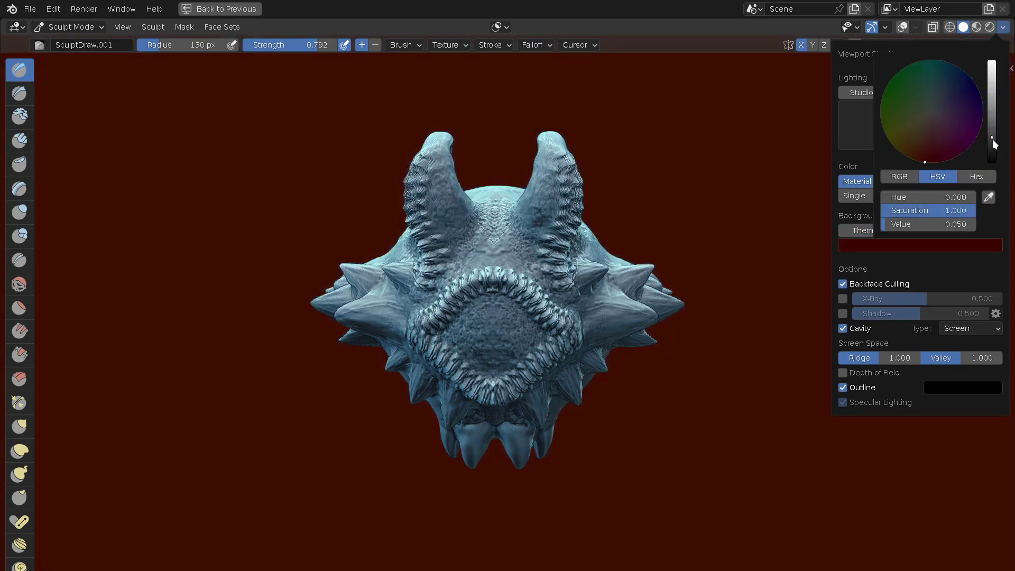
{"action": "left_click_drag", "start_coordinate": [991, 147], "coordinate": [987, 169]}
{"action": "mouse_move", "coordinate": [516, 442]}
{"action": "middle_mouse_down"}
{"action": "mouse_move", "coordinate": [587, 331]}
{"action": "mouse_move", "coordinate": [505, 347]}
{"action": "mouse_move", "coordinate": [556, 342]}
{"action": "middle_mouse_up"}
{"action": "scroll", "coordinate": [557, 389], "scroll_direction": "up", "scroll_amount": 2}
{"action": "scroll", "coordinate": [505, 348], "scroll_direction": "down", "scroll_amount": 2}
{"action": "scroll", "coordinate": [505, 347], "scroll_direction": "up", "scroll_amount": 2}
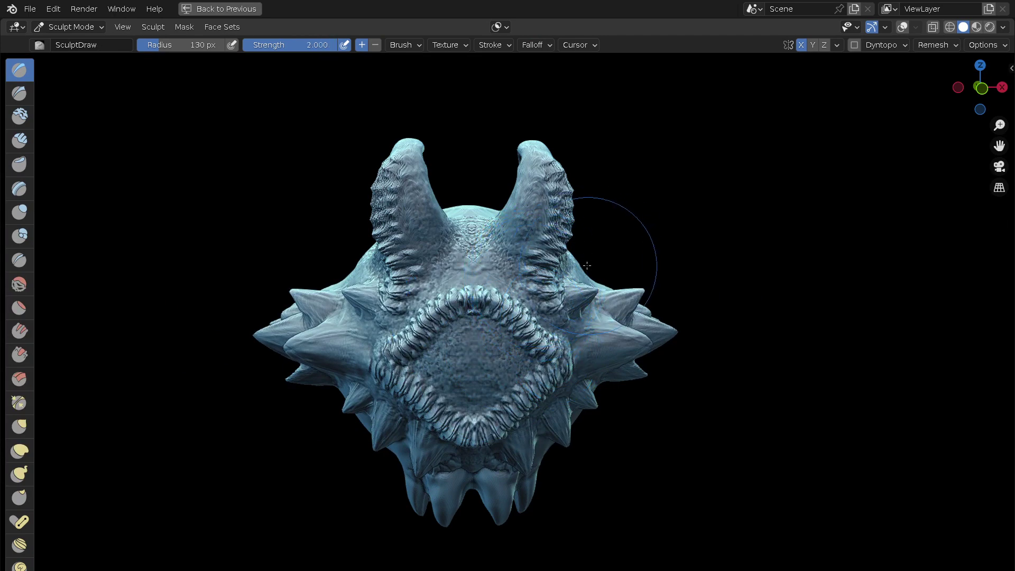
{"action": "mouse_move", "coordinate": [478, 259]}
{"action": "left_mouse_down"}
{"action": "mouse_move", "coordinate": [476, 280]}
{"action": "mouse_move", "coordinate": [517, 312]}
{"action": "mouse_move", "coordinate": [475, 340]}
{"action": "mouse_move", "coordinate": [479, 275]}
{"action": "left_mouse_up"}
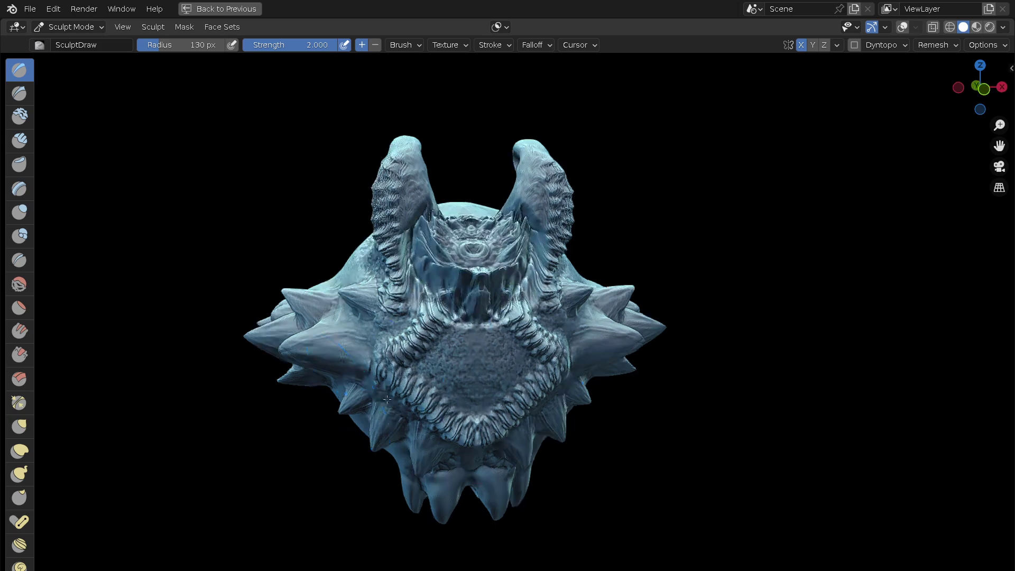
{"action": "middle_click_drag", "start_coordinate": [479, 275], "coordinate": [493, 391]}
{"action": "key", "text": "ctrl+z"}
{"action": "left_click_drag", "start_coordinate": [318, 217], "coordinate": [270, 296]}
{"action": "mouse_move", "coordinate": [271, 296]}
{"action": "middle_mouse_down"}
{"action": "mouse_move", "coordinate": [414, 462]}
{"action": "mouse_move", "coordinate": [405, 410]}
{"action": "mouse_move", "coordinate": [358, 476]}
{"action": "mouse_move", "coordinate": [390, 385]}
{"action": "middle_mouse_up"}
{"action": "key", "text": "ctrl+z"}
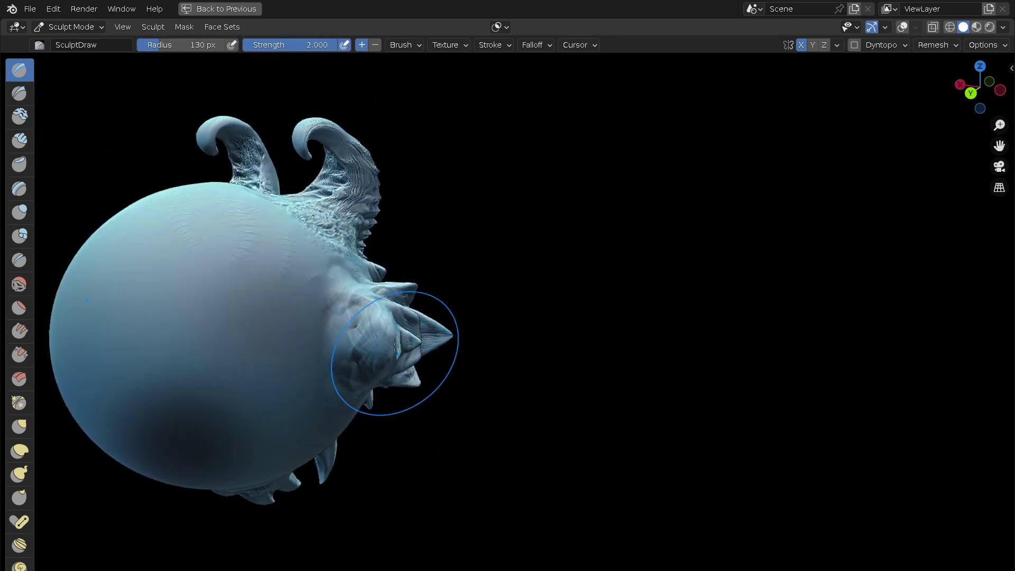
{"action": "key", "text": "ctrl+shift+z"}
{"action": "key", "text": "ctrl+shift+z"}
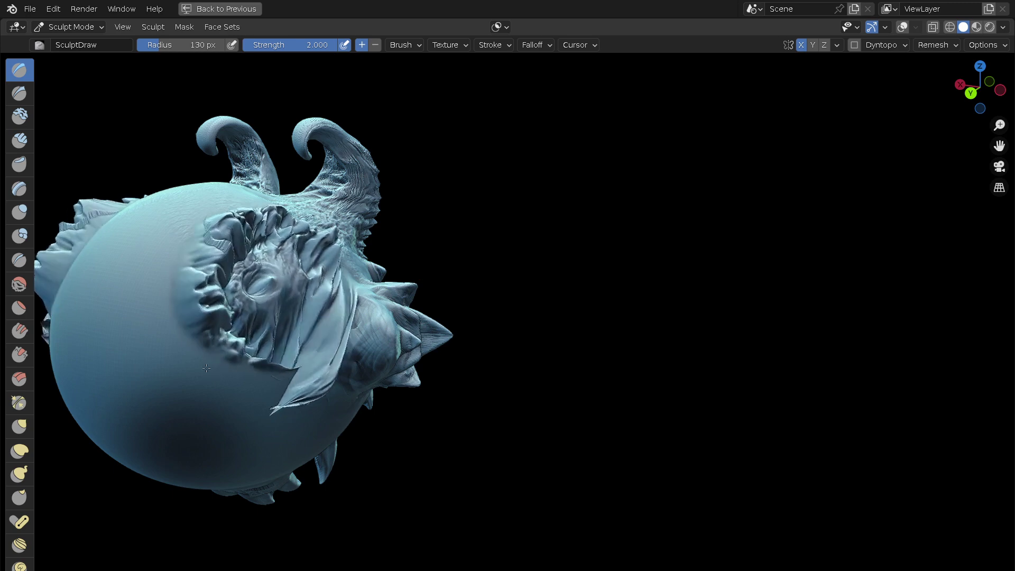
{"action": "key", "text": "ctrl+shift+z"}
{"action": "key", "text": "ctrl+shift+z"}
{"action": "key", "text": "ctrl+z"}
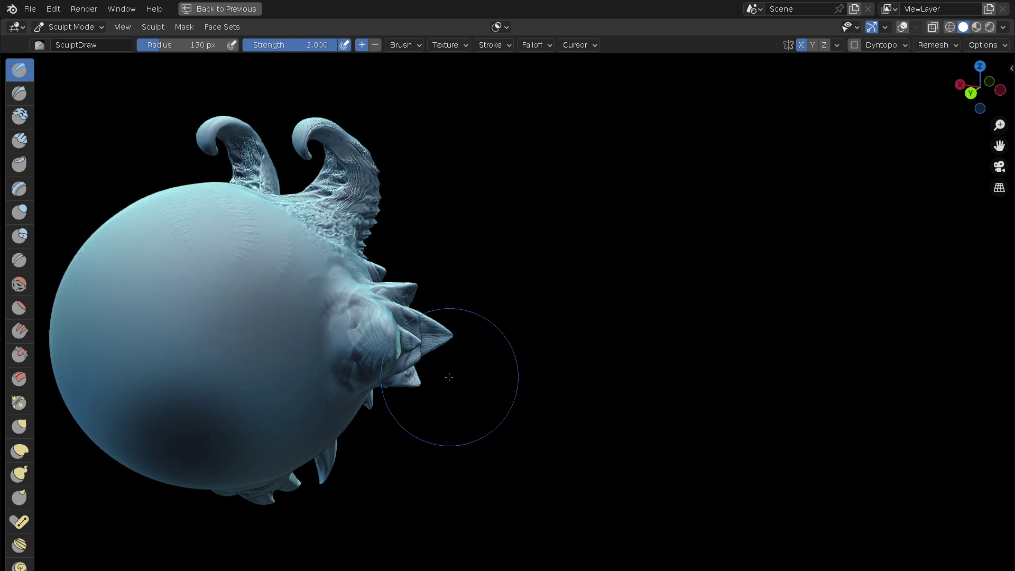
{"action": "left_click", "coordinate": [548, 43]}
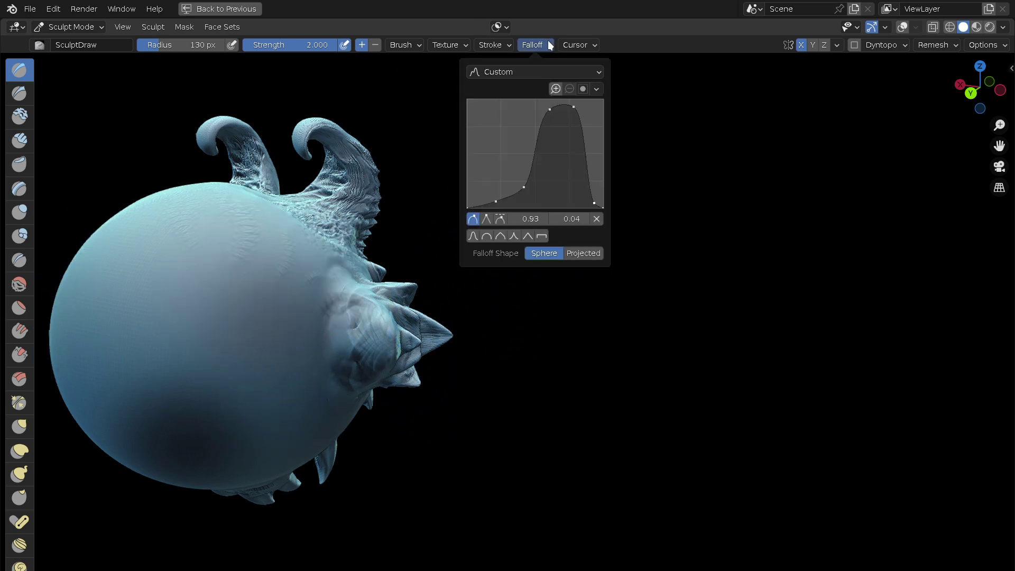
- Give the brush a Constant falloff curve and undo a test fin stroke
{"action": "left_click", "coordinate": [519, 70]}
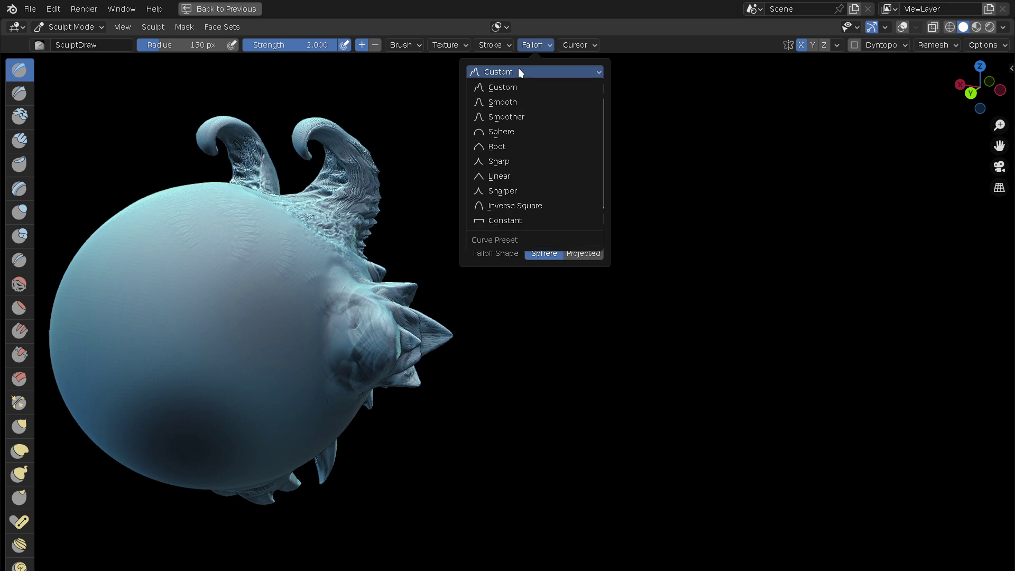
{"action": "left_click", "coordinate": [505, 221]}
{"action": "mouse_move", "coordinate": [244, 308]}
{"action": "left_mouse_down"}
{"action": "mouse_move", "coordinate": [258, 253]}
{"action": "mouse_move", "coordinate": [198, 251]}
{"action": "mouse_move", "coordinate": [511, 213]}
{"action": "left_mouse_up"}
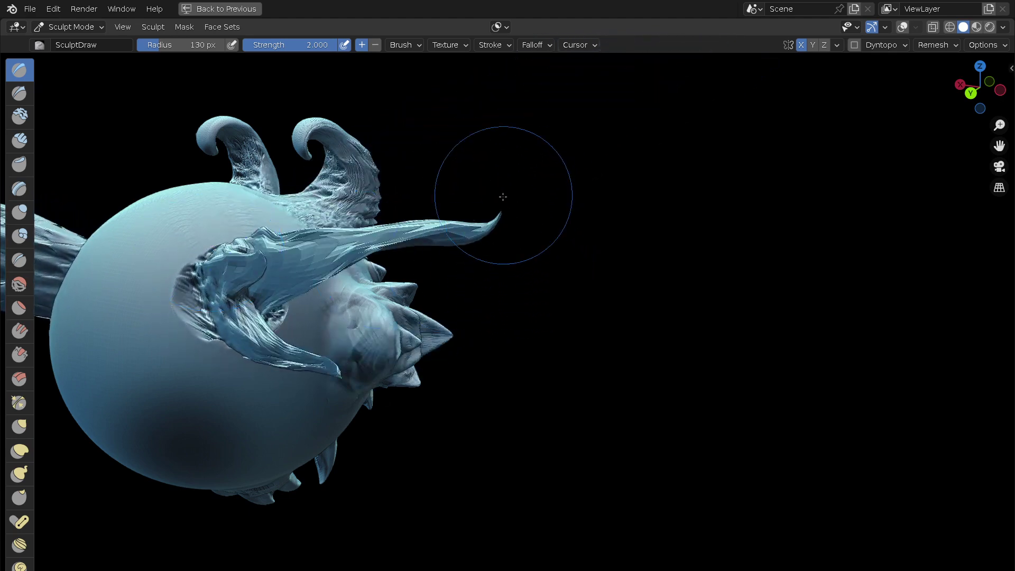
{"action": "key", "text": "ctrl+z"}
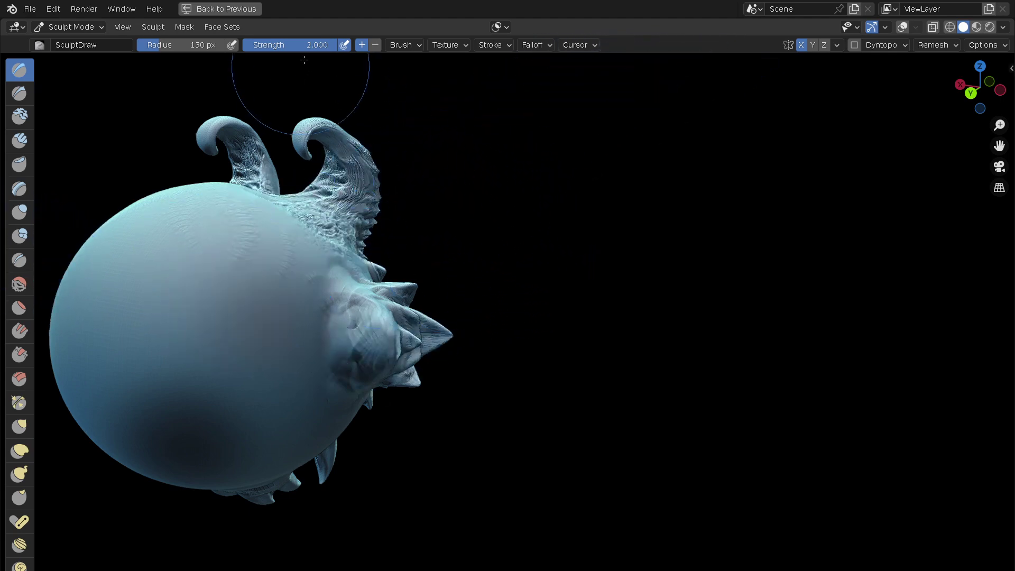
- Set brush strength to 1.000 and sculpt a rough spiky patch onto the sphere
{"action": "left_click", "coordinate": [311, 45]}
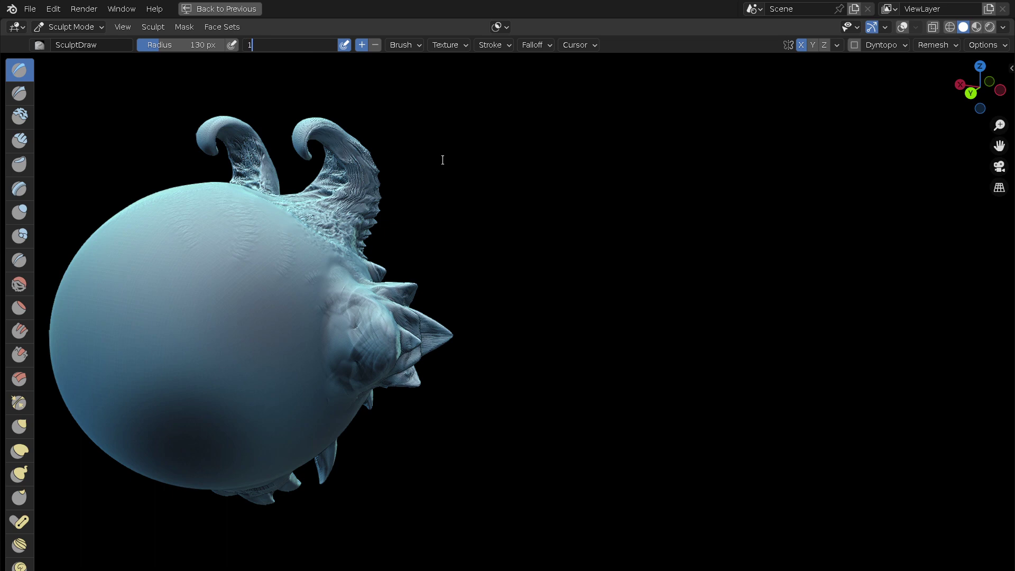
{"action": "key", "text": "Return"}
{"action": "left_click_drag", "start_coordinate": [241, 307], "coordinate": [254, 254]}
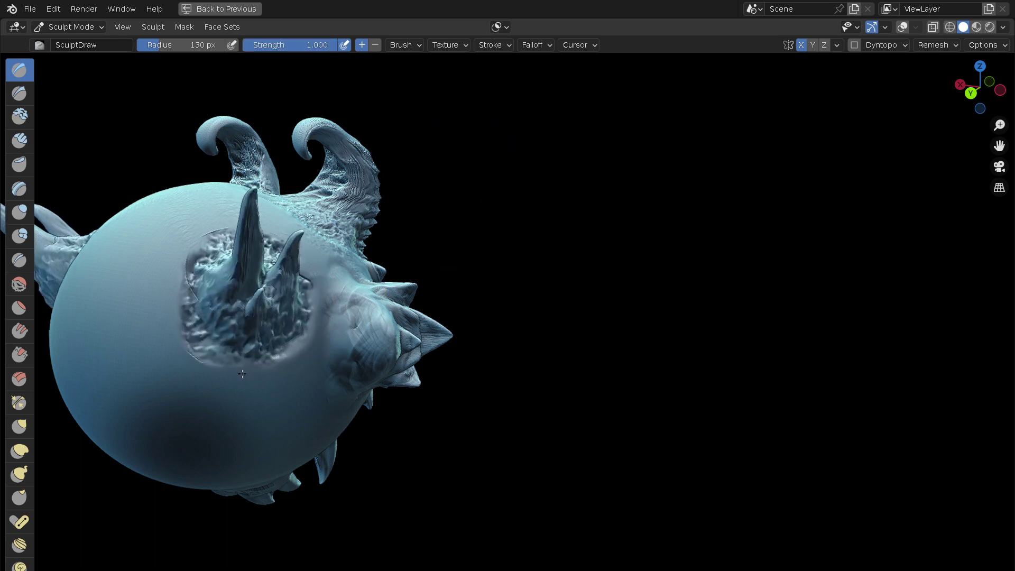
- Stamp a horned spike cluster with a hanging tentacle on the head's side, then orbit to inspect
{"action": "mouse_move", "coordinate": [254, 253]}
{"action": "middle_mouse_down"}
{"action": "mouse_move", "coordinate": [319, 391]}
{"action": "mouse_move", "coordinate": [265, 326]}
{"action": "mouse_move", "coordinate": [201, 366]}
{"action": "middle_mouse_up"}
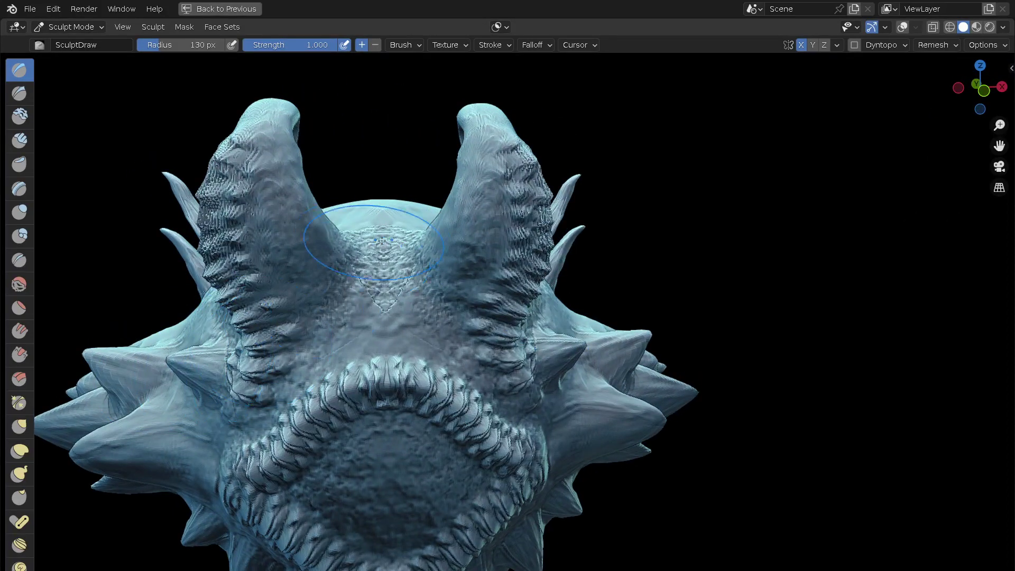
{"action": "scroll", "coordinate": [382, 241], "scroll_direction": "down", "scroll_amount": 5}
{"action": "mouse_move", "coordinate": [447, 438]}
{"action": "middle_mouse_down"}
{"action": "mouse_move", "coordinate": [328, 385]}
{"action": "mouse_move", "coordinate": [397, 282]}
{"action": "middle_mouse_up"}
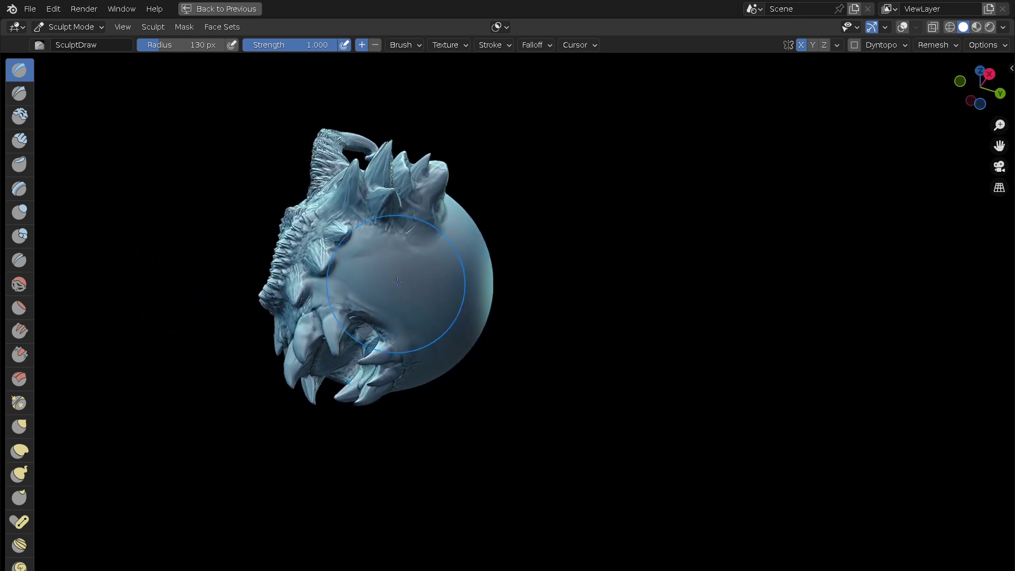
{"action": "left_click_drag", "start_coordinate": [403, 273], "coordinate": [460, 297]}
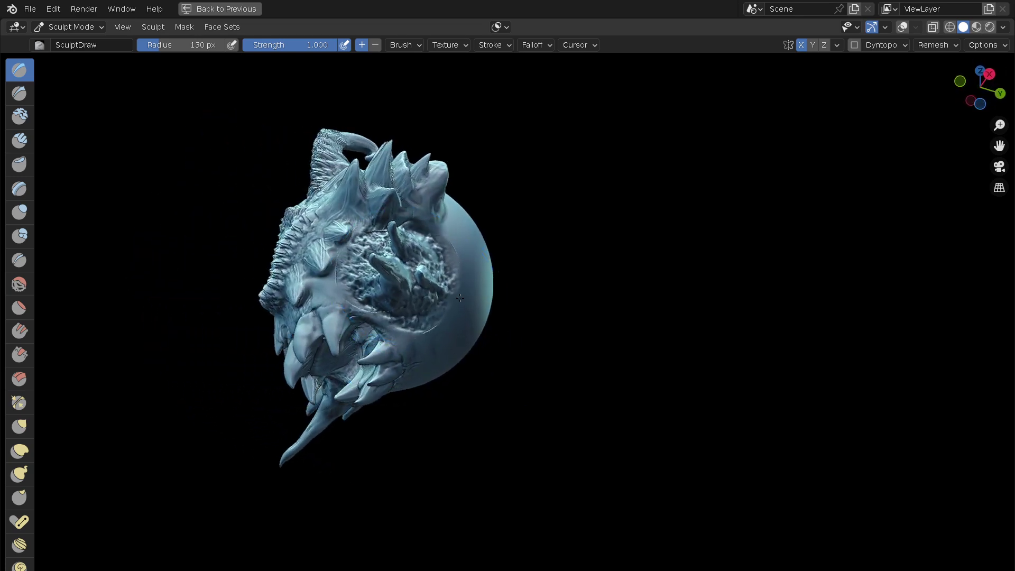
{"action": "mouse_move", "coordinate": [465, 287]}
{"action": "middle_mouse_down"}
{"action": "mouse_move", "coordinate": [562, 370]}
{"action": "mouse_move", "coordinate": [536, 318]}
{"action": "mouse_move", "coordinate": [682, 410]}
{"action": "mouse_move", "coordinate": [748, 364]}
{"action": "mouse_move", "coordinate": [750, 297]}
{"action": "mouse_move", "coordinate": [667, 370]}
{"action": "mouse_move", "coordinate": [693, 346]}
{"action": "mouse_move", "coordinate": [566, 377]}
{"action": "middle_mouse_up"}
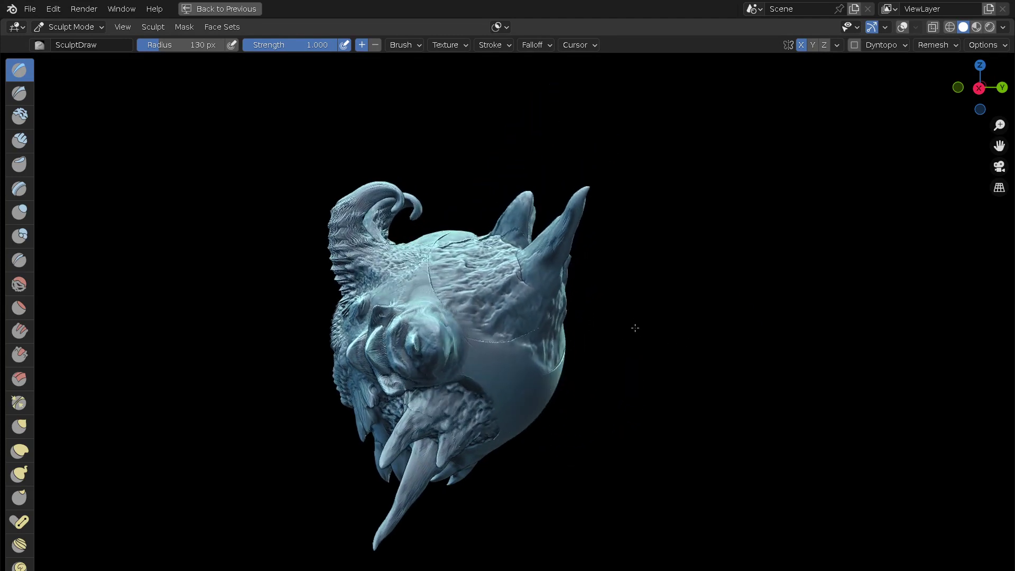
{"action": "middle_click_drag", "start_coordinate": [664, 331], "coordinate": [666, 430]}
{"action": "mouse_move", "coordinate": [741, 358]}
{"action": "middle_mouse_down"}
{"action": "mouse_move", "coordinate": [773, 305]}
{"action": "mouse_move", "coordinate": [574, 340]}
{"action": "mouse_move", "coordinate": [486, 339]}
{"action": "middle_mouse_up"}
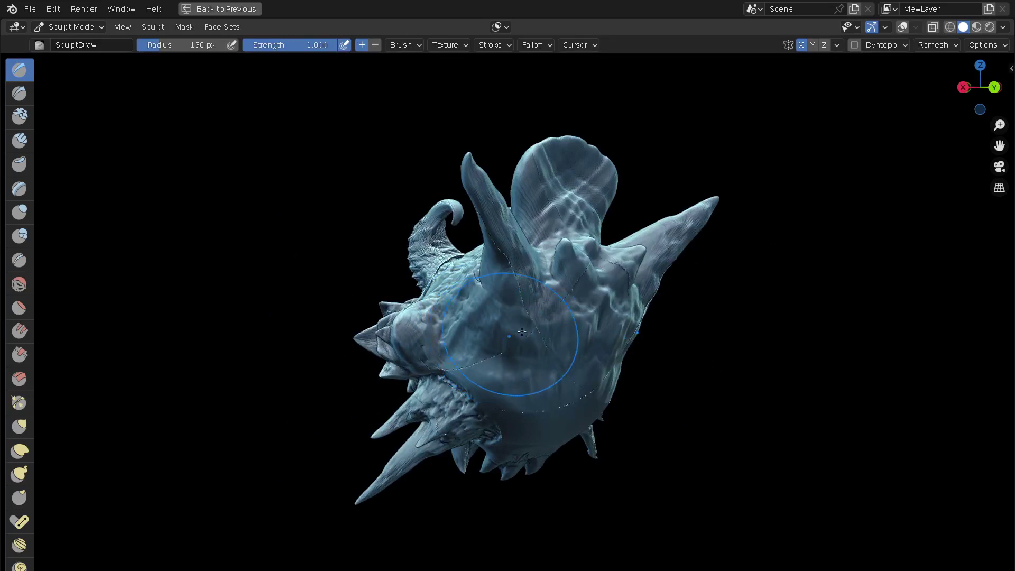
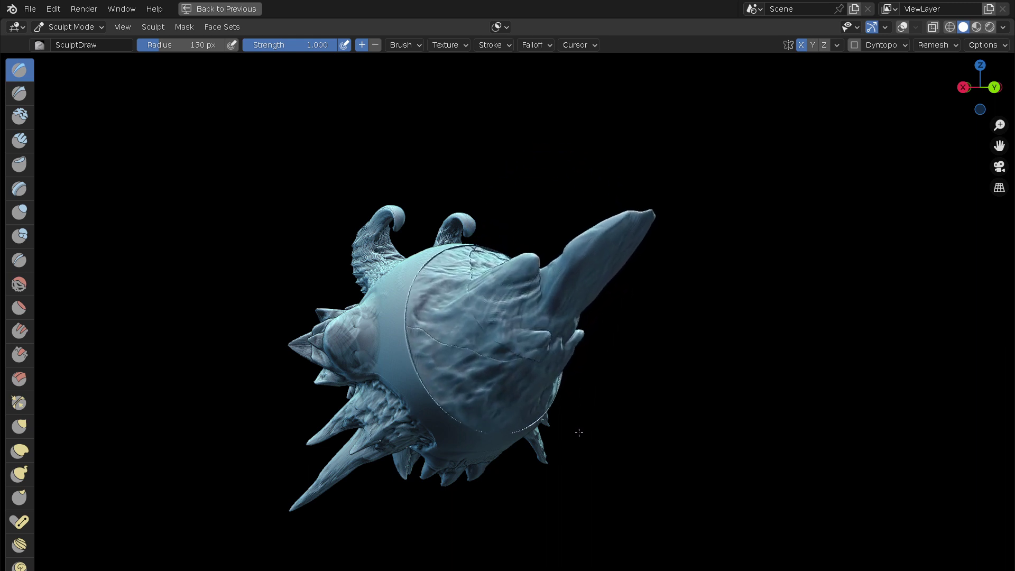
- Leave the maximized viewport and show the brush texture's settings in the Properties editor
{"action": "mouse_move", "coordinate": [579, 437]}
{"action": "middle_mouse_down"}
{"action": "mouse_move", "coordinate": [546, 483]}
{"action": "mouse_move", "coordinate": [546, 506]}
{"action": "mouse_move", "coordinate": [585, 367]}
{"action": "mouse_move", "coordinate": [675, 333]}
{"action": "mouse_move", "coordinate": [748, 249]}
{"action": "mouse_move", "coordinate": [723, 212]}
{"action": "mouse_move", "coordinate": [498, 339]}
{"action": "mouse_move", "coordinate": [596, 320]}
{"action": "mouse_move", "coordinate": [691, 331]}
{"action": "mouse_move", "coordinate": [633, 274]}
{"action": "mouse_move", "coordinate": [628, 313]}
{"action": "middle_mouse_up"}
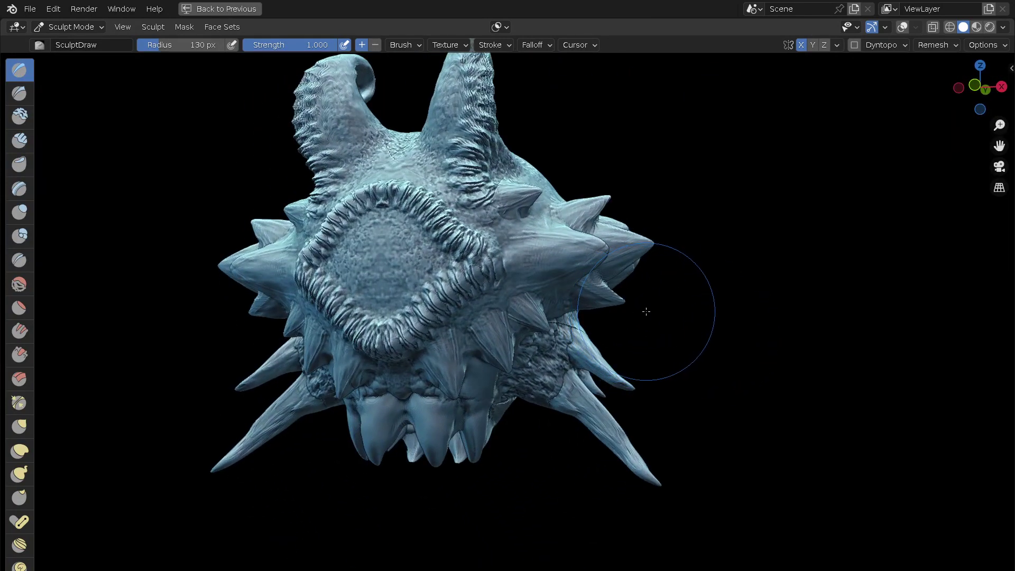
{"action": "key", "text": "ctrl+space"}
{"action": "left_click", "coordinate": [850, 519]}
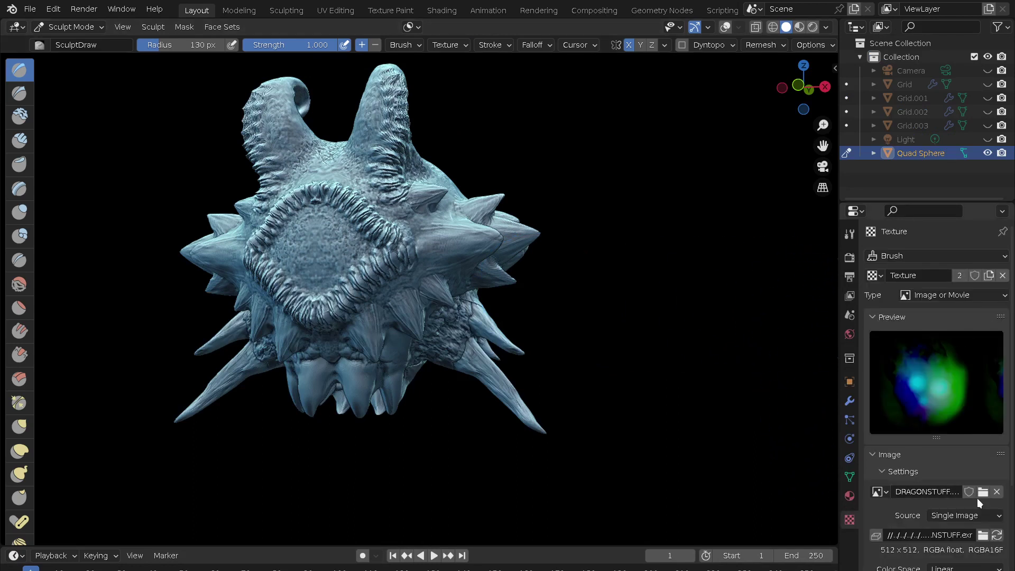
- Set the brush texture image to Twisty_Spikes and test a spiky stroke over the horn, undoing it
{"action": "left_click", "coordinate": [881, 491]}
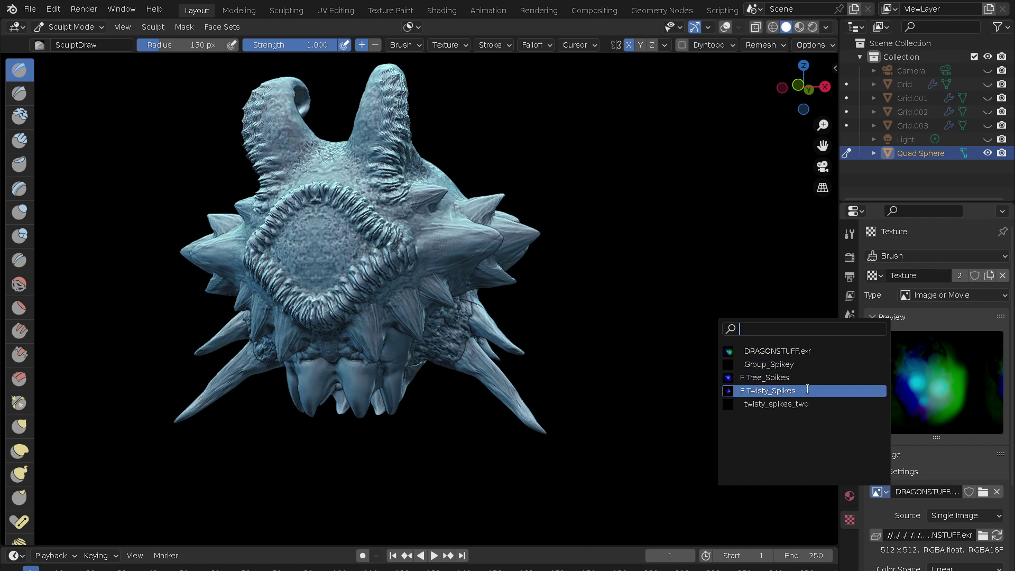
{"action": "left_click", "coordinate": [807, 389]}
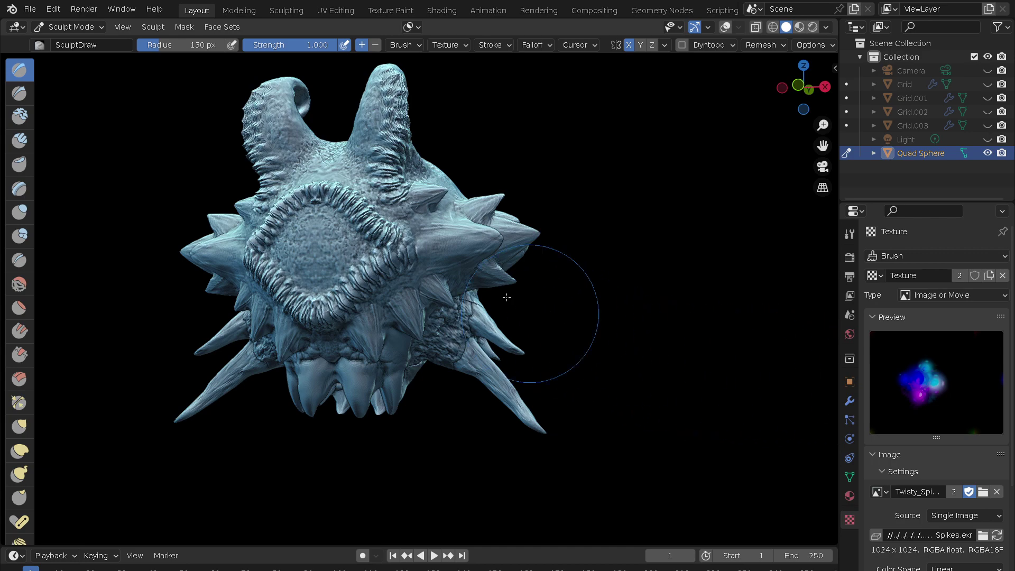
{"action": "mouse_move", "coordinate": [423, 154]}
{"action": "middle_mouse_down"}
{"action": "mouse_move", "coordinate": [373, 199]}
{"action": "mouse_move", "coordinate": [319, 226]}
{"action": "middle_mouse_up"}
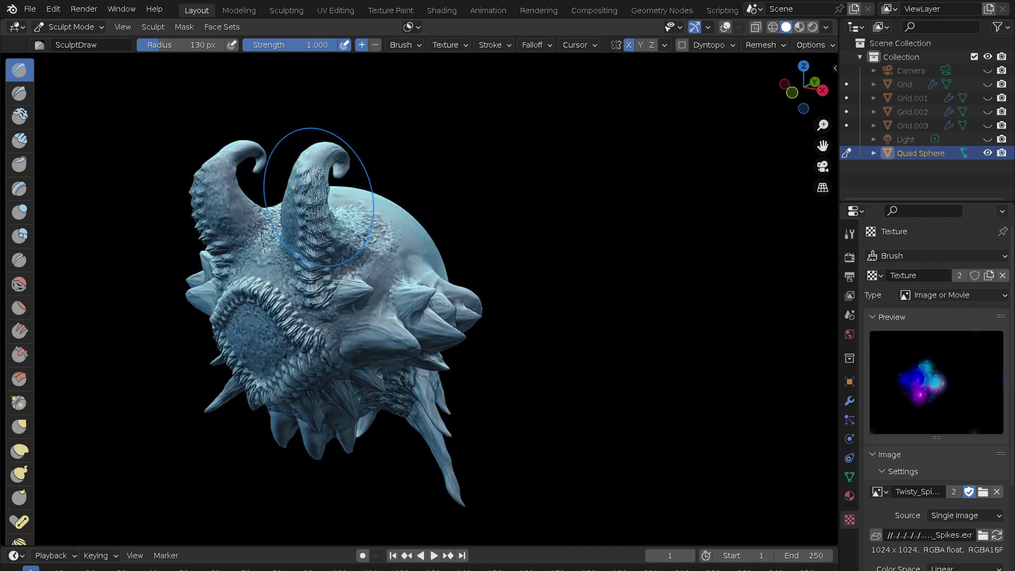
{"action": "left_click_drag", "start_coordinate": [320, 226], "coordinate": [348, 152]}
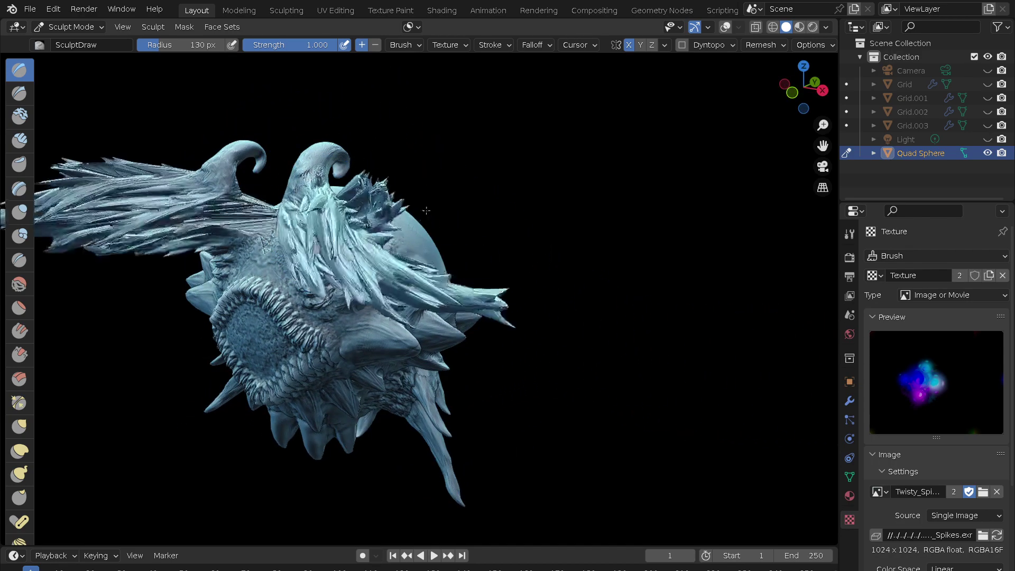
{"action": "key", "text": "ctrl+z"}
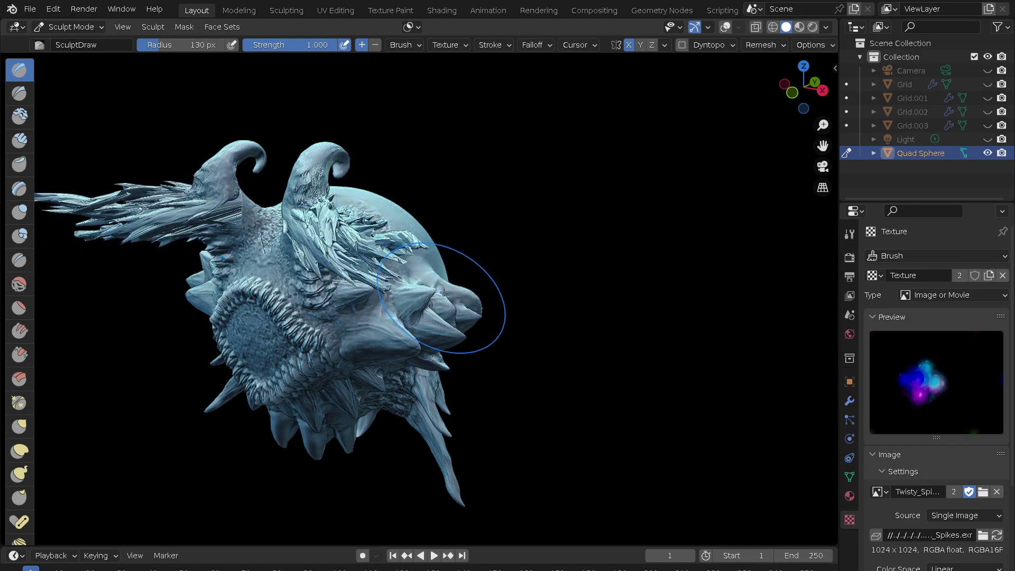
{"action": "key", "text": "ctrl+z"}
{"action": "left_click_drag", "start_coordinate": [396, 225], "coordinate": [494, 211]}
- Stamp trial long spikes onto the lower and lower-right sphere
{"action": "mouse_move", "coordinate": [550, 253]}
{"action": "middle_mouse_down"}
{"action": "mouse_move", "coordinate": [578, 385]}
{"action": "mouse_move", "coordinate": [570, 372]}
{"action": "mouse_move", "coordinate": [629, 362]}
{"action": "mouse_move", "coordinate": [673, 390]}
{"action": "mouse_move", "coordinate": [684, 412]}
{"action": "mouse_move", "coordinate": [623, 453]}
{"action": "mouse_move", "coordinate": [537, 396]}
{"action": "mouse_move", "coordinate": [578, 420]}
{"action": "mouse_move", "coordinate": [581, 263]}
{"action": "middle_mouse_up"}
{"action": "mouse_move", "coordinate": [568, 304]}
{"action": "middle_mouse_down"}
{"action": "mouse_move", "coordinate": [570, 331]}
{"action": "mouse_move", "coordinate": [538, 332]}
{"action": "middle_mouse_up"}
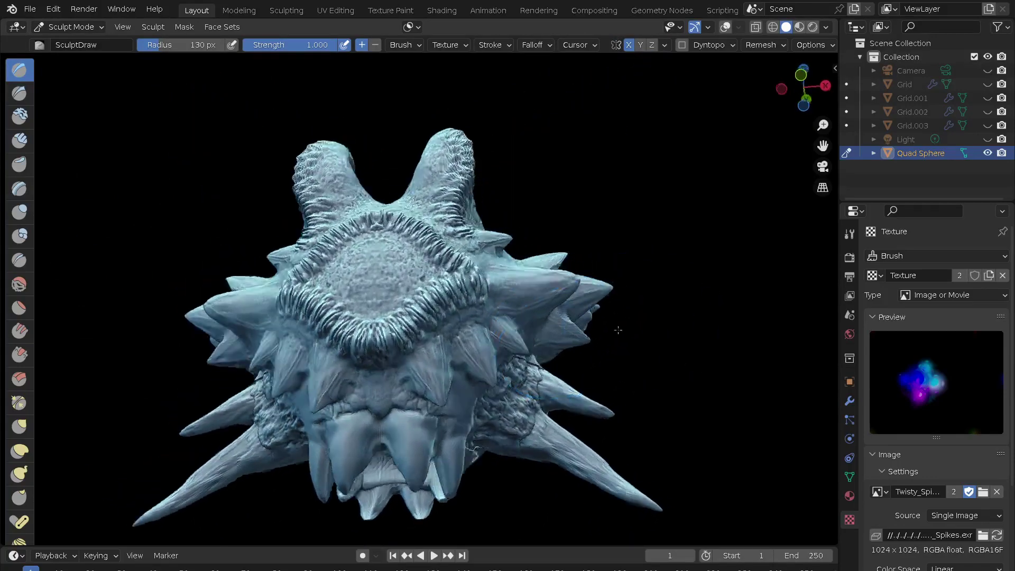
{"action": "key", "text": "ctrl+z"}
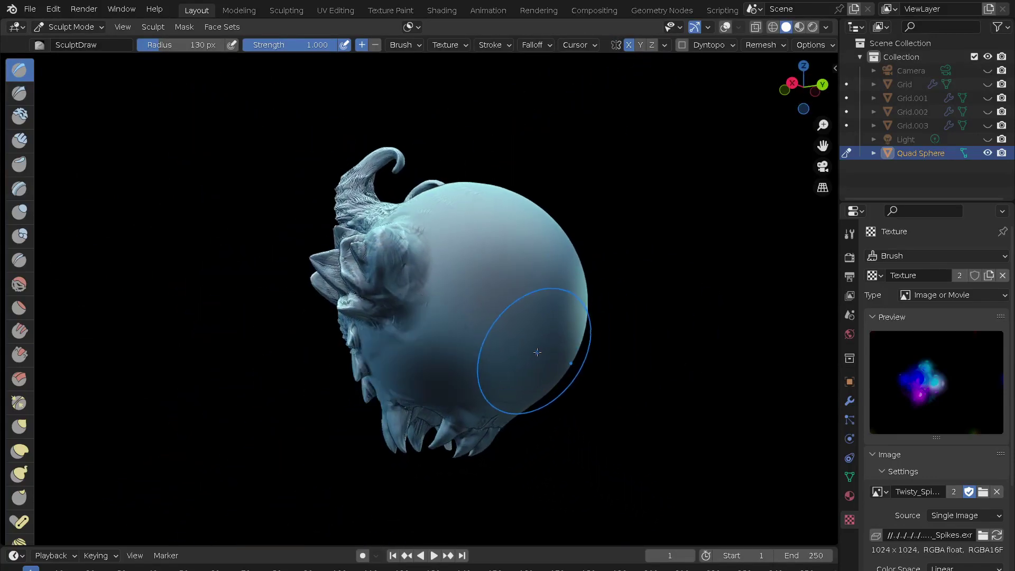
{"action": "mouse_move", "coordinate": [485, 399]}
{"action": "left_mouse_down"}
{"action": "mouse_move", "coordinate": [443, 412]}
{"action": "mouse_move", "coordinate": [486, 407]}
{"action": "left_mouse_up"}
{"action": "left_click_drag", "start_coordinate": [536, 377], "coordinate": [553, 394]}
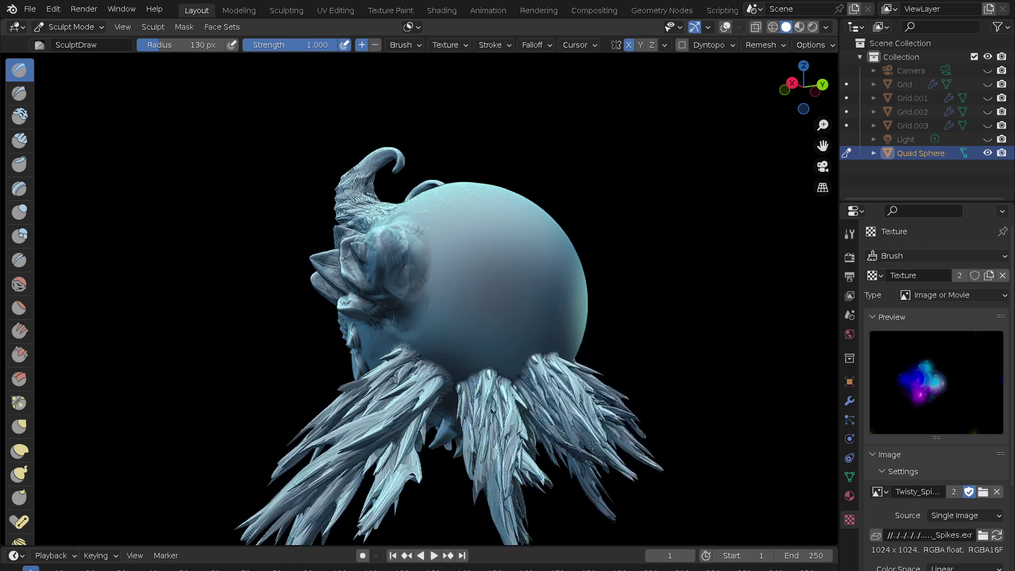
{"action": "mouse_move", "coordinate": [454, 352]}
{"action": "middle_mouse_down"}
{"action": "mouse_move", "coordinate": [604, 394]}
{"action": "mouse_move", "coordinate": [587, 423]}
{"action": "middle_mouse_up"}
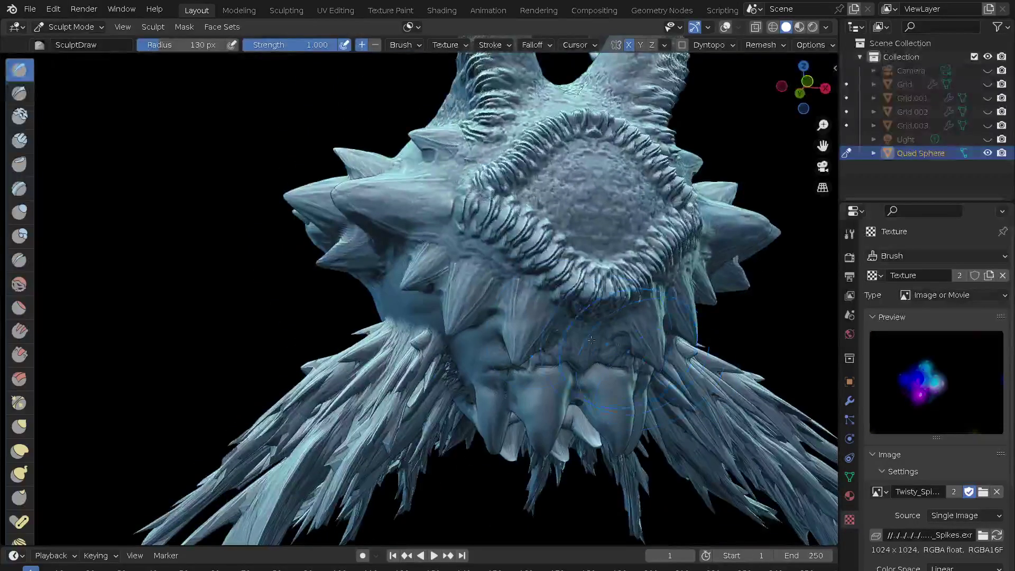
{"action": "scroll", "coordinate": [587, 424], "scroll_direction": "down", "scroll_amount": 4}
- Add more spiky test strokes across the sphere toward the upper right
{"action": "mouse_move", "coordinate": [590, 487]}
{"action": "middle_mouse_down"}
{"action": "mouse_move", "coordinate": [574, 300]}
{"action": "mouse_move", "coordinate": [553, 415]}
{"action": "middle_mouse_up"}
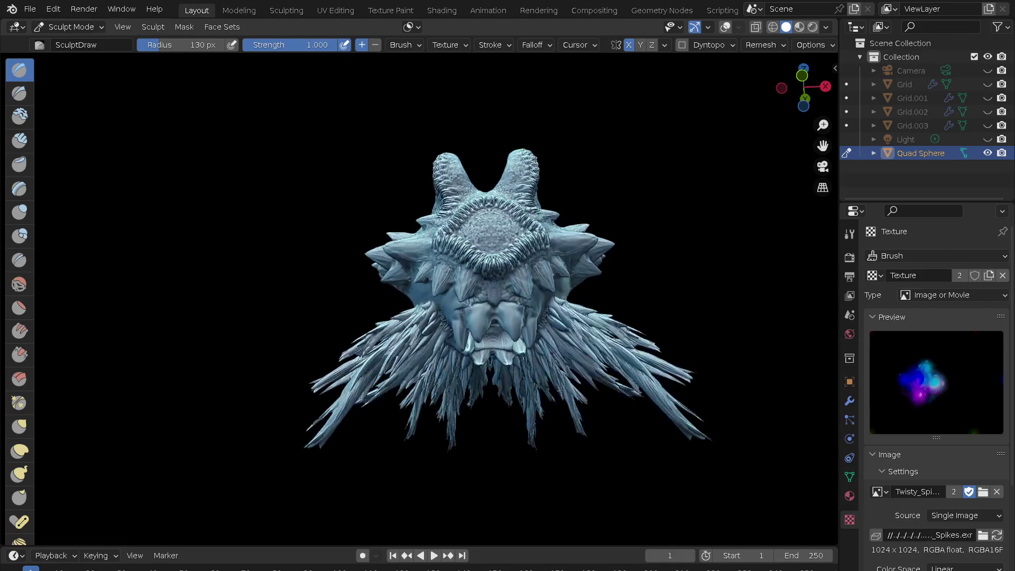
{"action": "middle_click_drag", "start_coordinate": [553, 415], "coordinate": [431, 492]}
{"action": "scroll", "coordinate": [510, 294], "scroll_direction": "up", "scroll_amount": 3}
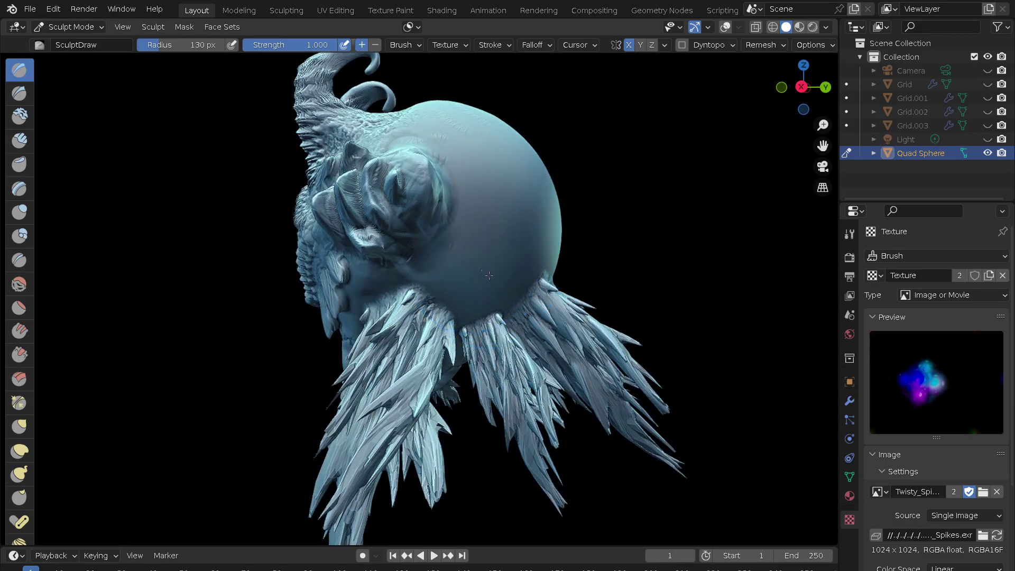
{"action": "left_click_drag", "start_coordinate": [485, 273], "coordinate": [529, 357]}
{"action": "left_click_drag", "start_coordinate": [495, 202], "coordinate": [767, 90]}
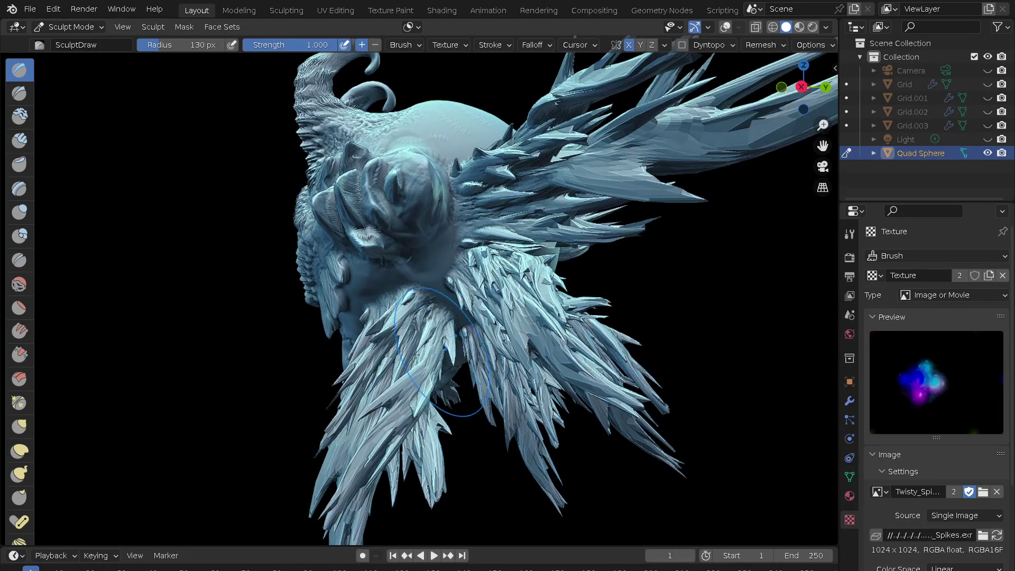
{"action": "middle_click_drag", "start_coordinate": [741, 116], "coordinate": [532, 325]}
{"action": "scroll", "coordinate": [531, 326], "scroll_direction": "up", "scroll_amount": 2}
{"action": "scroll", "coordinate": [532, 325], "scroll_direction": "down", "scroll_amount": 4}
{"action": "mouse_move", "coordinate": [526, 408]}
{"action": "middle_mouse_down"}
{"action": "mouse_move", "coordinate": [537, 505]}
{"action": "mouse_move", "coordinate": [578, 384]}
{"action": "middle_mouse_up"}
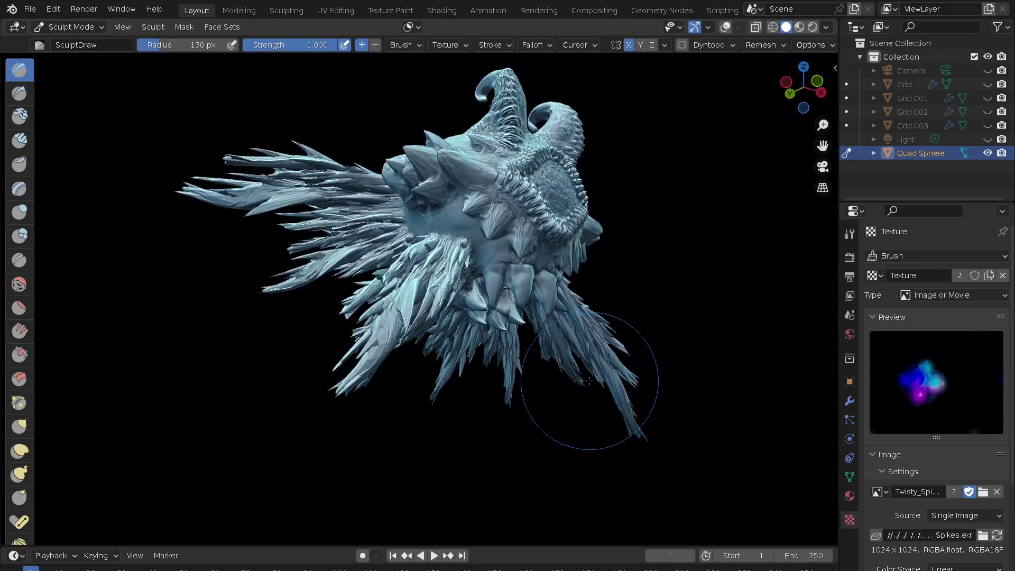
{"action": "mouse_move", "coordinate": [589, 369]}
{"action": "middle_mouse_down"}
{"action": "mouse_move", "coordinate": [614, 335]}
{"action": "mouse_move", "coordinate": [555, 379]}
{"action": "mouse_move", "coordinate": [579, 355]}
{"action": "mouse_move", "coordinate": [555, 351]}
{"action": "middle_mouse_up"}
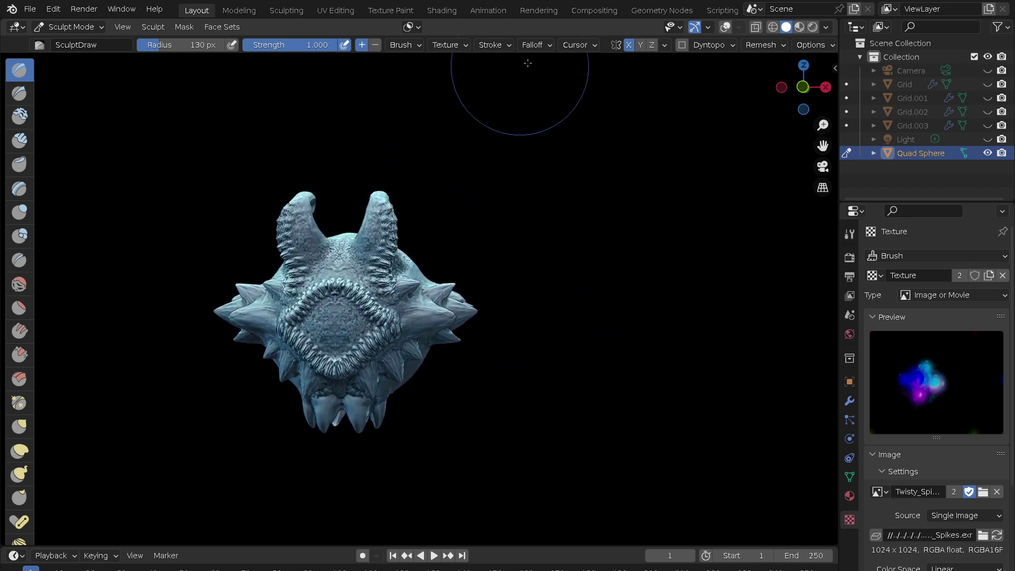
- Set the brush falloff curve to the Smooth preset
{"action": "left_click", "coordinate": [537, 45]}
{"action": "left_click", "coordinate": [531, 71]}
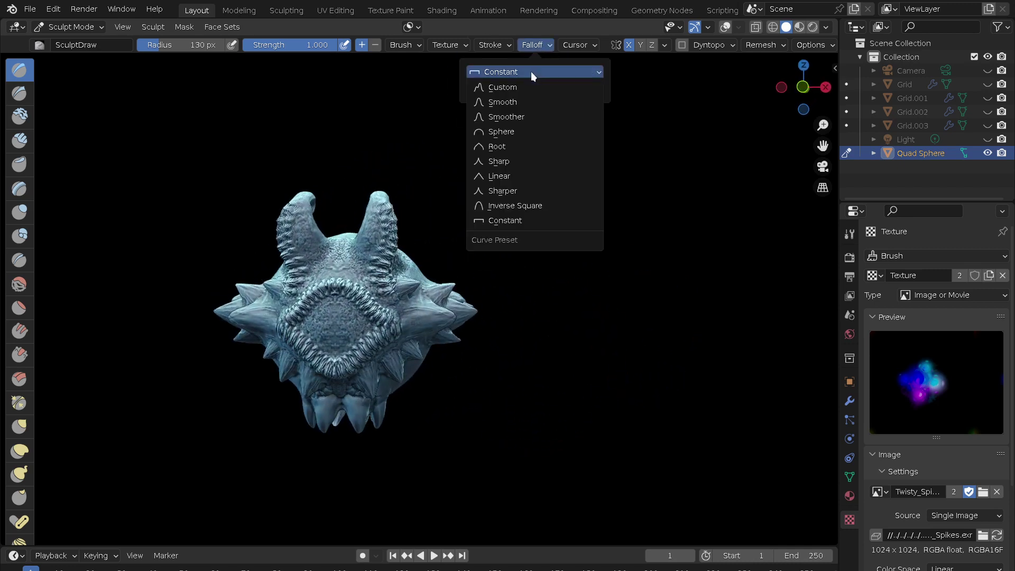
{"action": "left_click", "coordinate": [522, 116]}
{"action": "middle_click_drag", "start_coordinate": [472, 238], "coordinate": [395, 271]}
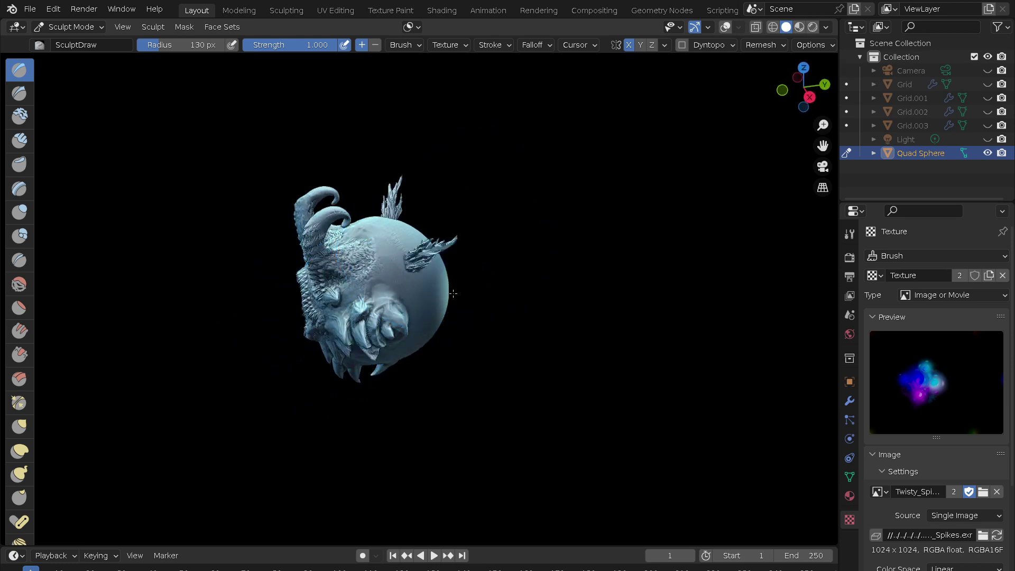
- Grow large mirrored spike wings across the top and right of the head
{"action": "left_click_drag", "start_coordinate": [457, 347], "coordinate": [357, 356]}
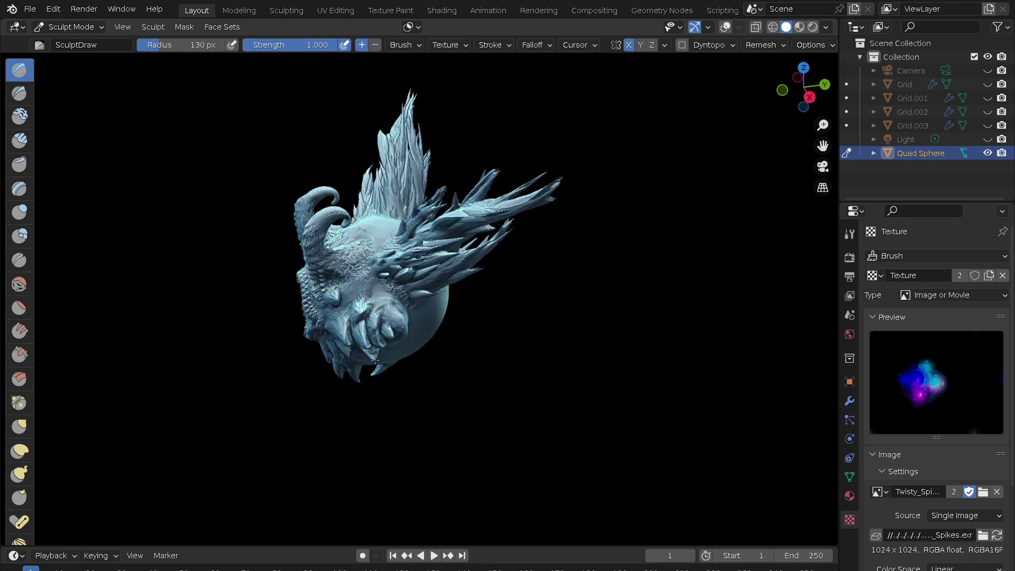
{"action": "scroll", "coordinate": [414, 271], "scroll_direction": "up", "scroll_amount": 4}
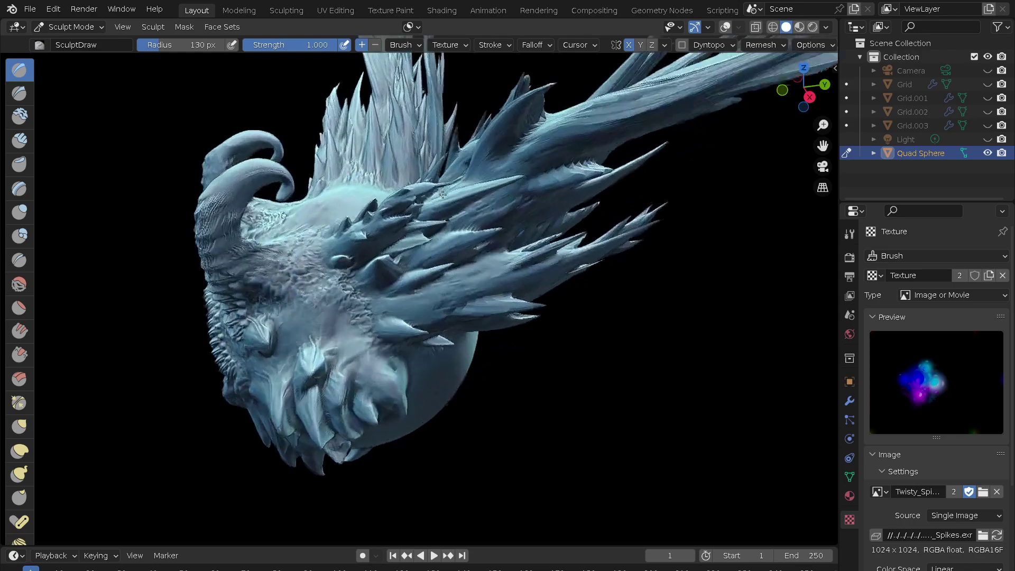
{"action": "mouse_move", "coordinate": [413, 272]}
{"action": "middle_mouse_down"}
{"action": "mouse_move", "coordinate": [611, 287]}
{"action": "mouse_move", "coordinate": [612, 305]}
{"action": "mouse_move", "coordinate": [737, 396]}
{"action": "mouse_move", "coordinate": [588, 397]}
{"action": "mouse_move", "coordinate": [572, 454]}
{"action": "mouse_move", "coordinate": [554, 181]}
{"action": "mouse_move", "coordinate": [758, 305]}
{"action": "mouse_move", "coordinate": [517, 357]}
{"action": "mouse_move", "coordinate": [589, 363]}
{"action": "mouse_move", "coordinate": [555, 424]}
{"action": "mouse_move", "coordinate": [580, 339]}
{"action": "mouse_move", "coordinate": [430, 393]}
{"action": "mouse_move", "coordinate": [461, 336]}
{"action": "mouse_move", "coordinate": [454, 381]}
{"action": "mouse_move", "coordinate": [465, 384]}
{"action": "middle_mouse_up"}
{"action": "scroll", "coordinate": [554, 180], "scroll_direction": "down", "scroll_amount": 4}
{"action": "scroll", "coordinate": [758, 306], "scroll_direction": "up", "scroll_amount": 3}
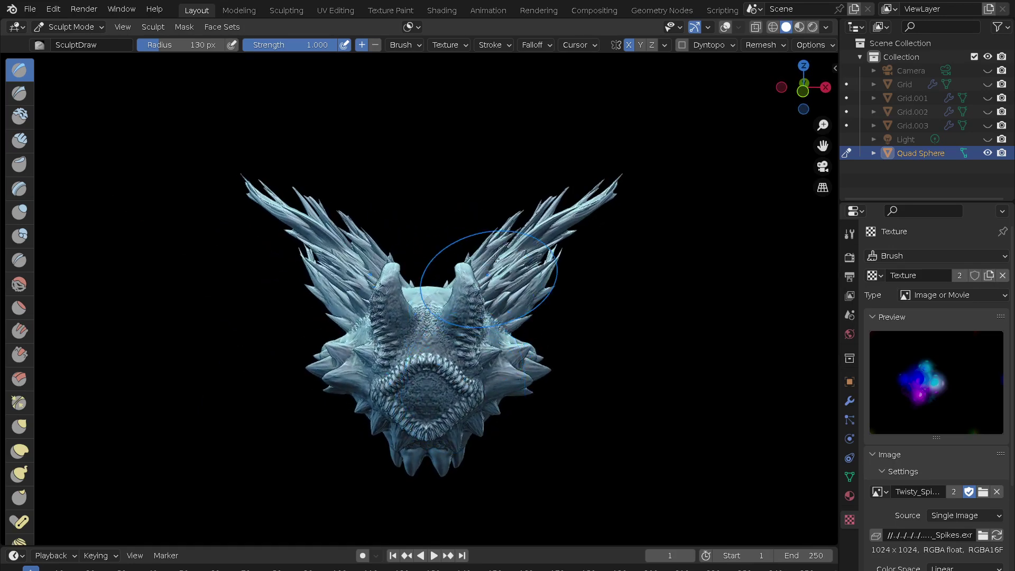
{"action": "left_click", "coordinate": [489, 43]}
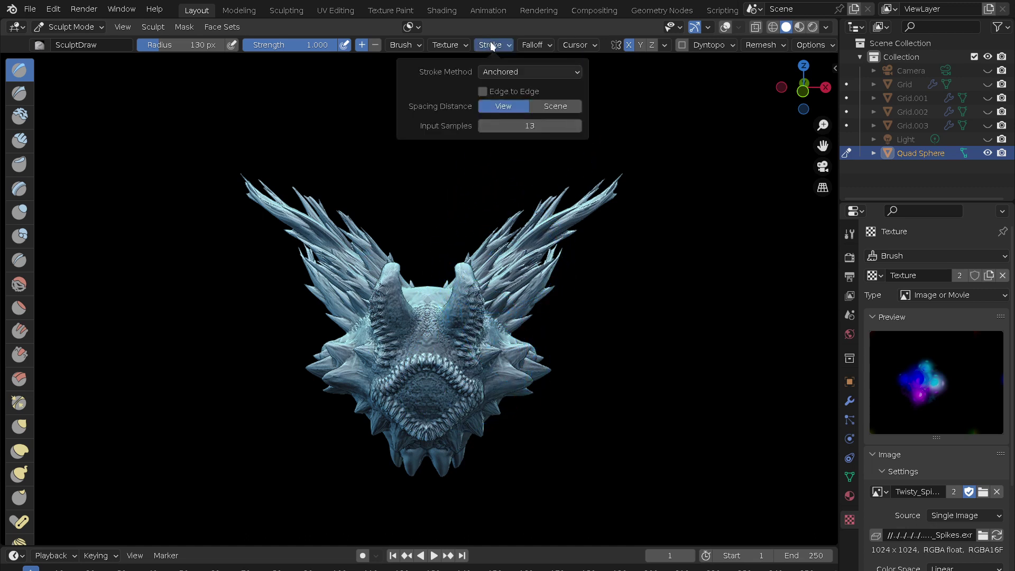
- Set the stroke method to Space and add mirrored spiky strokes along both horns
{"action": "left_click", "coordinate": [502, 71]}
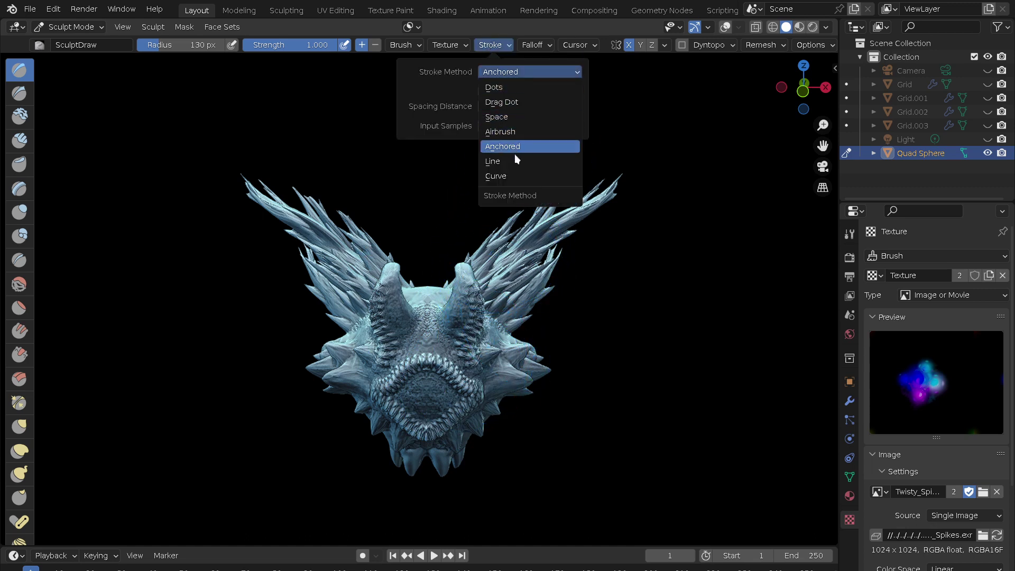
{"action": "left_click", "coordinate": [511, 115]}
{"action": "scroll", "coordinate": [449, 355], "scroll_direction": "up", "scroll_amount": 1}
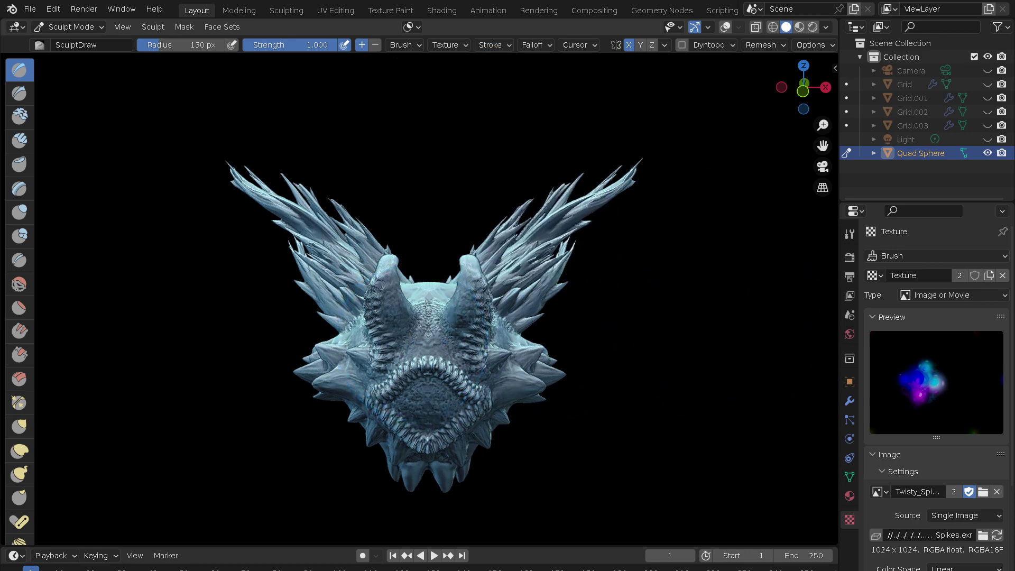
{"action": "scroll", "coordinate": [460, 356], "scroll_direction": "up", "scroll_amount": 5}
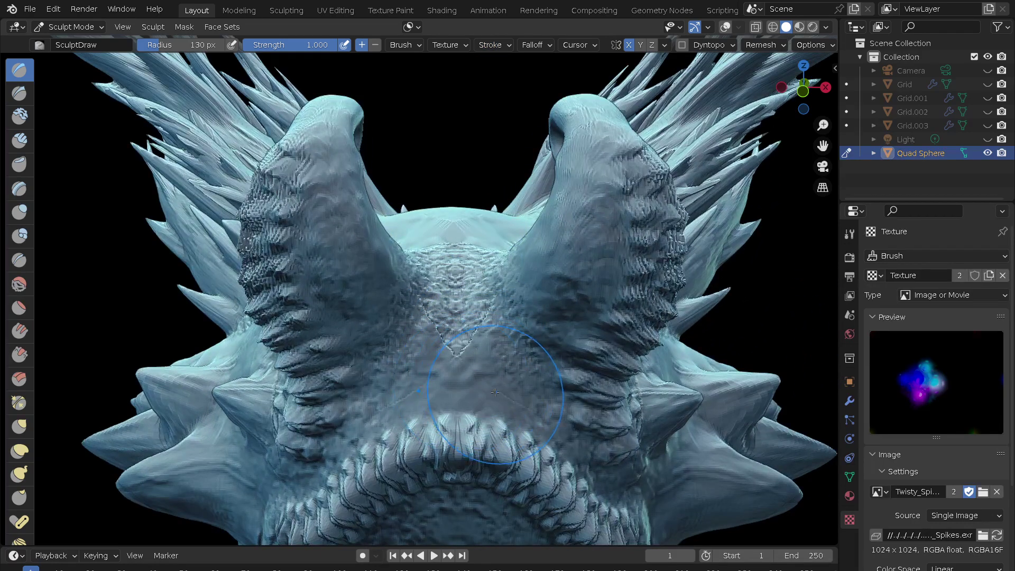
{"action": "left_click_drag", "start_coordinate": [520, 390], "coordinate": [555, 132]}
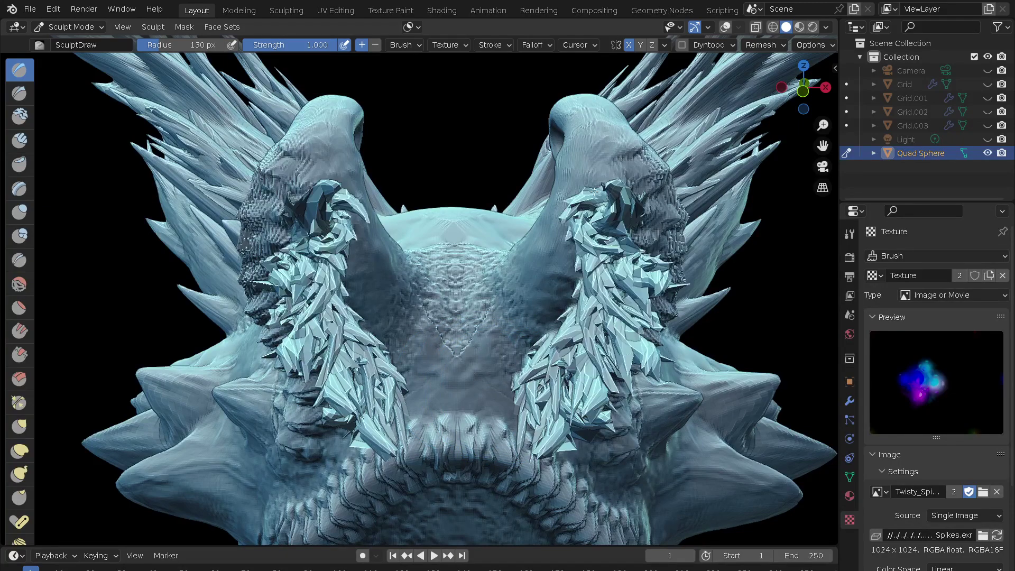
{"action": "mouse_move", "coordinate": [489, 364]}
{"action": "middle_mouse_down"}
{"action": "mouse_move", "coordinate": [495, 452]}
{"action": "mouse_move", "coordinate": [415, 383]}
{"action": "mouse_move", "coordinate": [642, 388]}
{"action": "middle_mouse_up"}
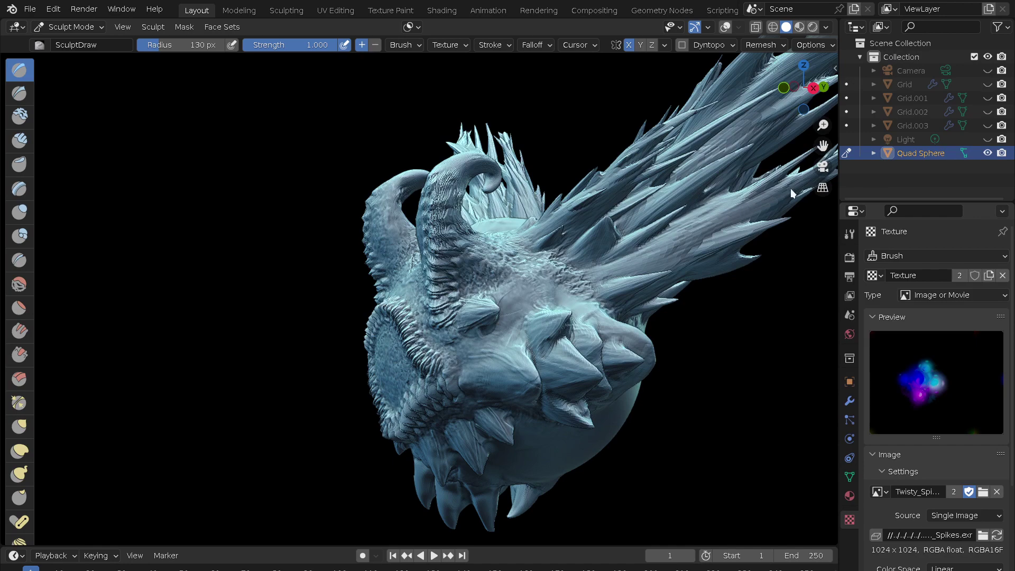
{"action": "middle_click_drag", "start_coordinate": [493, 347], "coordinate": [582, 317]}
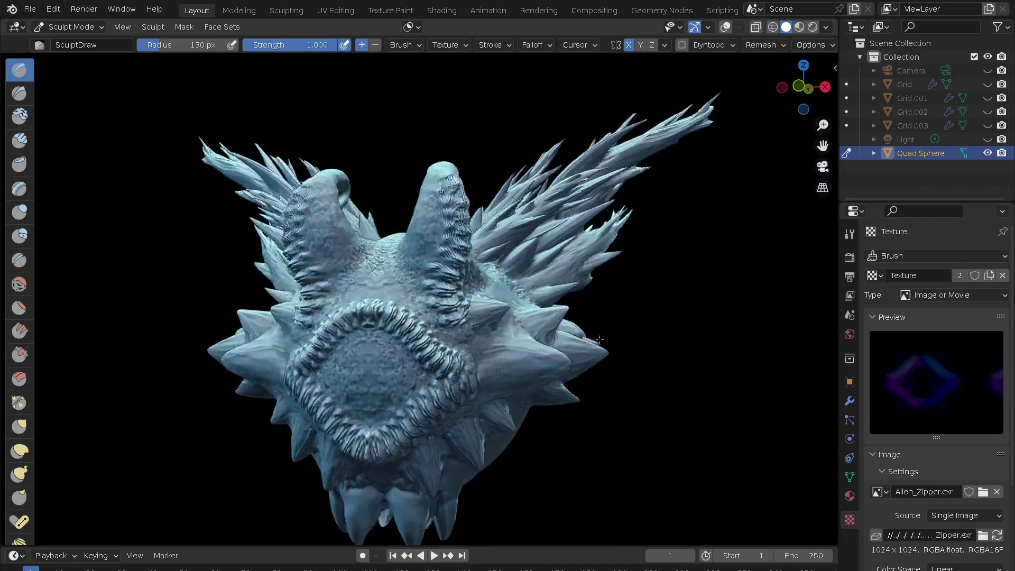
- Try a lip-shaped Alien_Zipper stamp in the mouth centre, then undo it
{"action": "scroll", "coordinate": [478, 294], "scroll_direction": "up", "scroll_amount": 3}
{"action": "scroll", "coordinate": [500, 306], "scroll_direction": "up", "scroll_amount": 1}
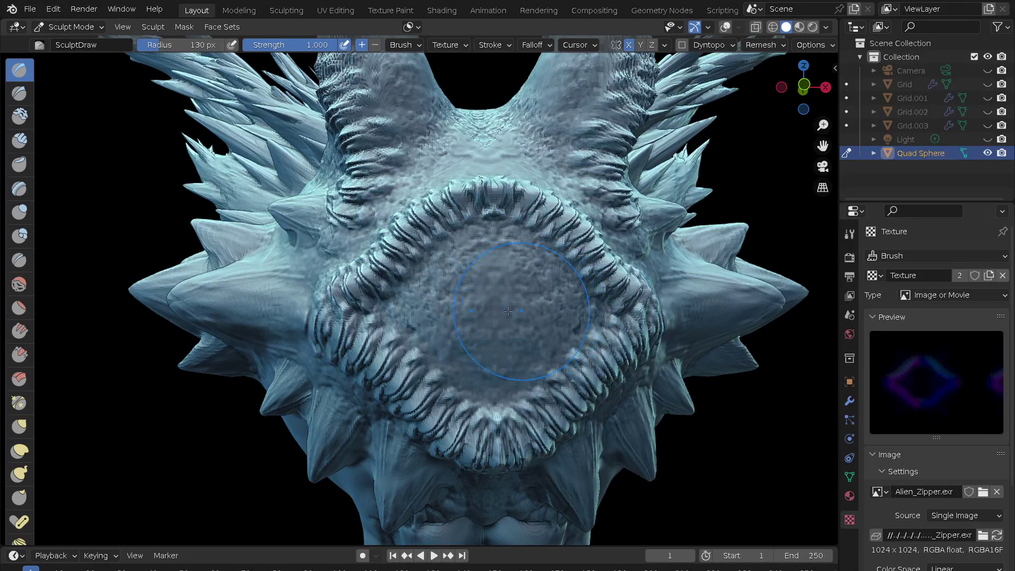
{"action": "left_click_drag", "start_coordinate": [497, 347], "coordinate": [504, 394]}
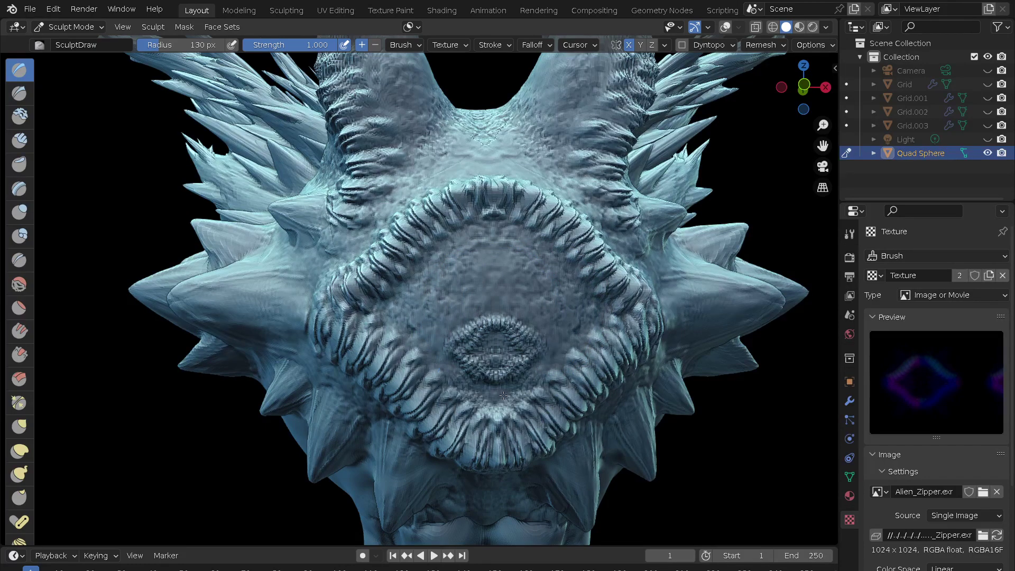
{"action": "key", "text": "ctrl+z"}
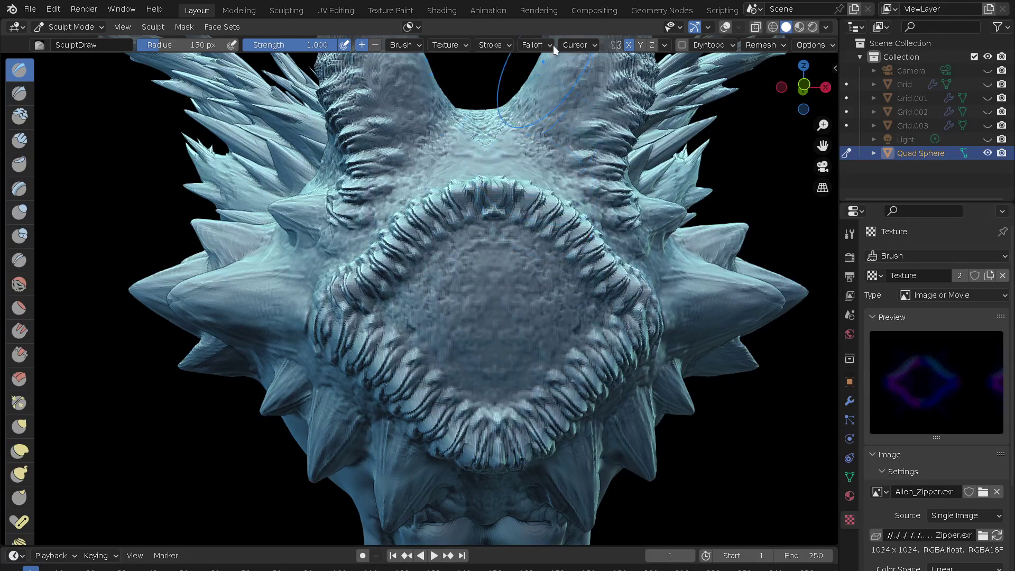
- Set the stroke method to Anchored and stamp ringed spiral zipper textures inside the mouth
{"action": "left_click", "coordinate": [507, 45]}
{"action": "left_click", "coordinate": [505, 69]}
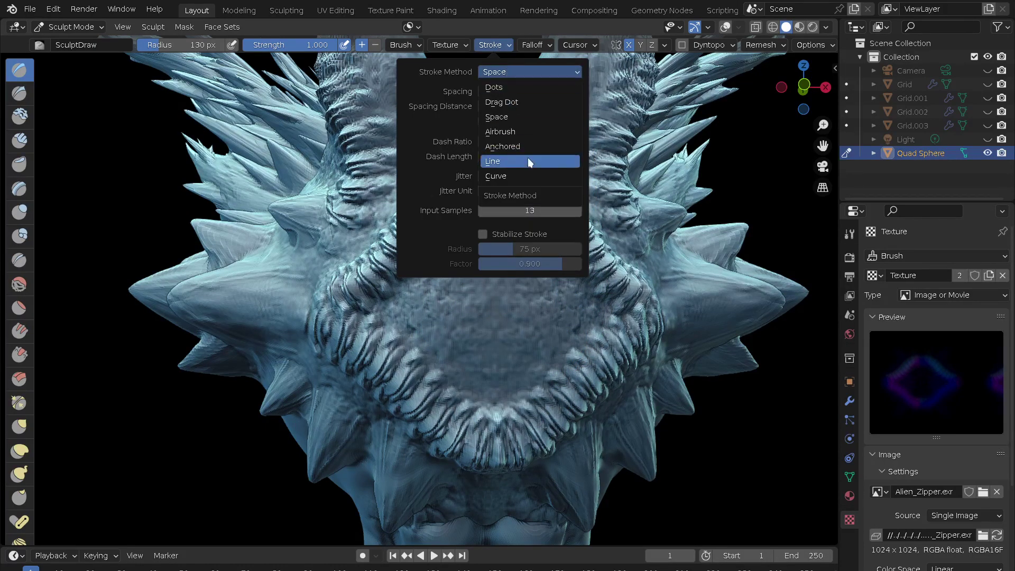
{"action": "left_click", "coordinate": [524, 145]}
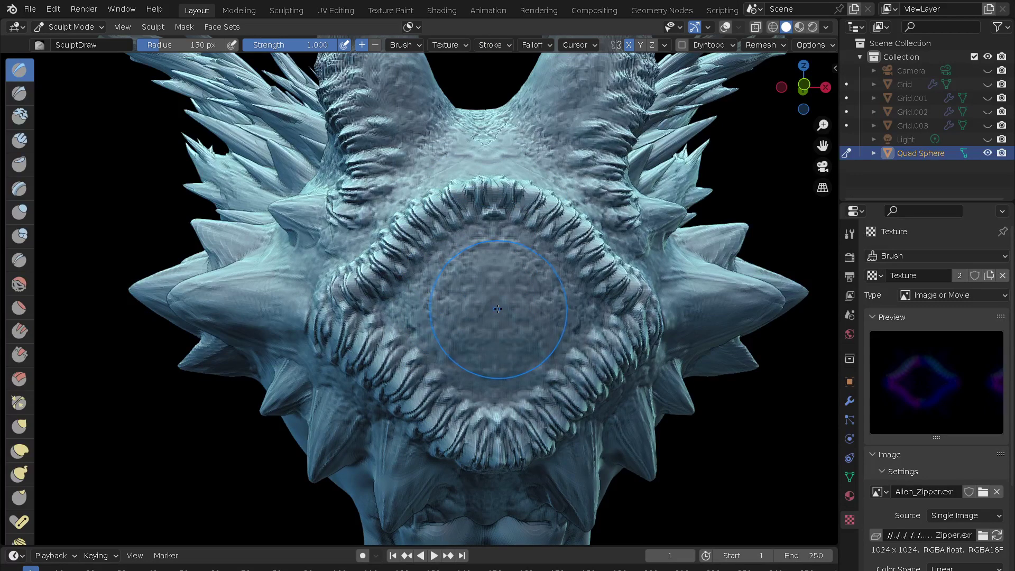
{"action": "mouse_move", "coordinate": [484, 422]}
{"action": "left_mouse_down"}
{"action": "mouse_move", "coordinate": [433, 444]}
{"action": "mouse_move", "coordinate": [343, 372]}
{"action": "mouse_move", "coordinate": [311, 324]}
{"action": "mouse_move", "coordinate": [317, 341]}
{"action": "left_mouse_up"}
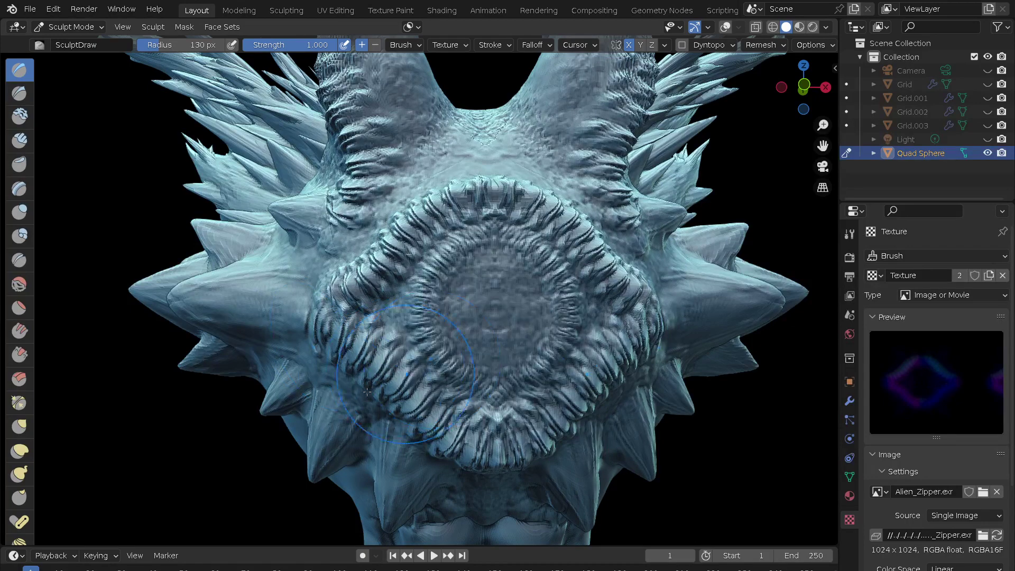
{"action": "middle_click_drag", "start_coordinate": [317, 341], "coordinate": [437, 409]}
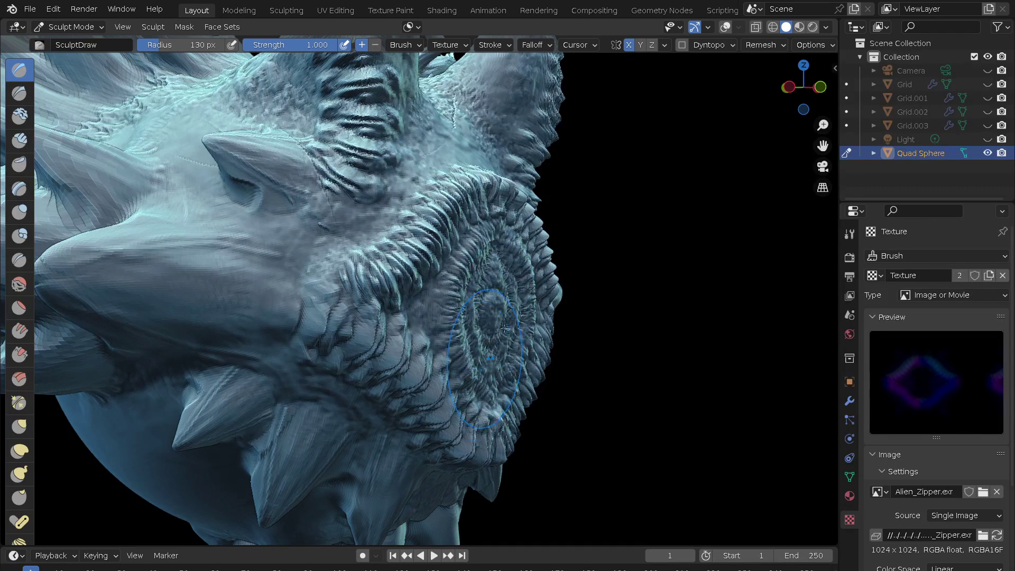
{"action": "left_click_drag", "start_coordinate": [495, 371], "coordinate": [409, 330]}
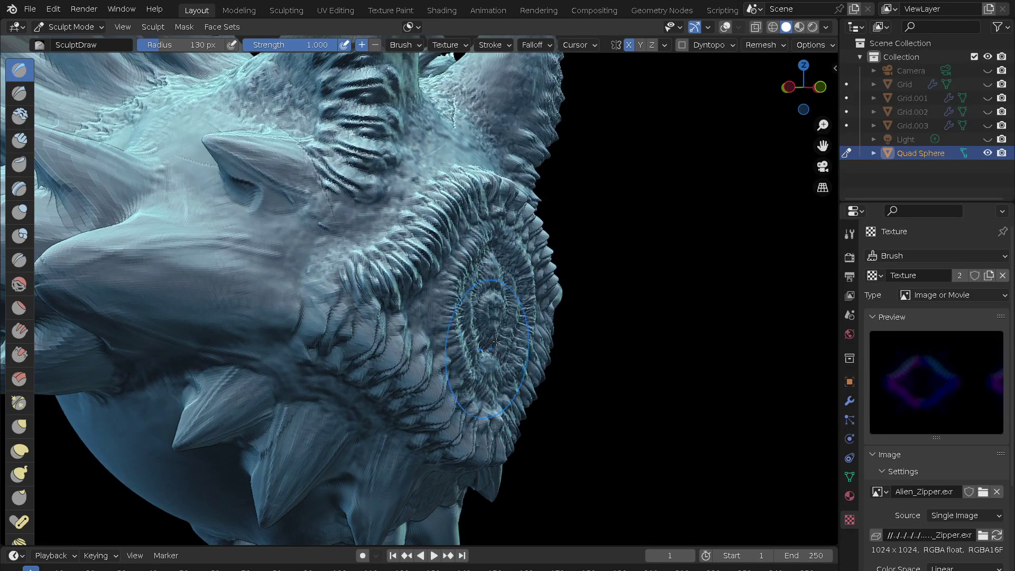
- Nudge the mouth spiral to the left with the Grab brush
{"action": "key", "text": "g"}
{"action": "left_click_drag", "start_coordinate": [496, 306], "coordinate": [463, 312]}
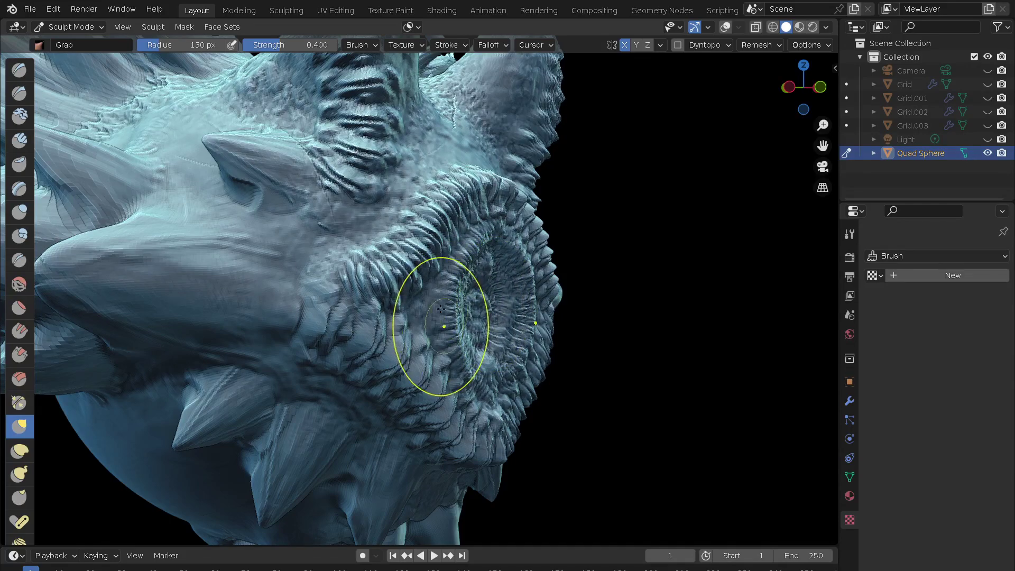
{"action": "scroll", "coordinate": [441, 309], "scroll_direction": "down", "scroll_amount": 5}
{"action": "mouse_move", "coordinate": [441, 309]}
{"action": "middle_mouse_down"}
{"action": "mouse_move", "coordinate": [526, 294]}
{"action": "mouse_move", "coordinate": [487, 408]}
{"action": "mouse_move", "coordinate": [474, 326]}
{"action": "mouse_move", "coordinate": [482, 344]}
{"action": "middle_mouse_up"}
{"action": "scroll", "coordinate": [513, 393], "scroll_direction": "up", "scroll_amount": 2}
{"action": "mouse_move", "coordinate": [514, 393]}
{"action": "middle_mouse_down"}
{"action": "mouse_move", "coordinate": [520, 371]}
{"action": "mouse_move", "coordinate": [481, 329]}
{"action": "middle_mouse_up"}
- Return to the Draw brush and stamp a large zipper-textured ring on the sphere's side
{"action": "key", "text": "x"}
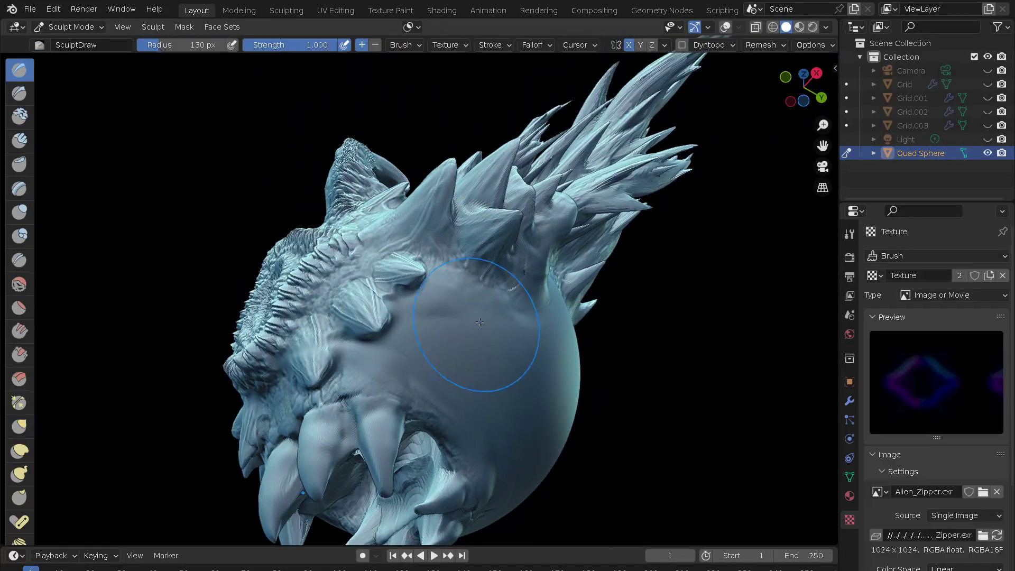
{"action": "left_click_drag", "start_coordinate": [503, 373], "coordinate": [308, 384]}
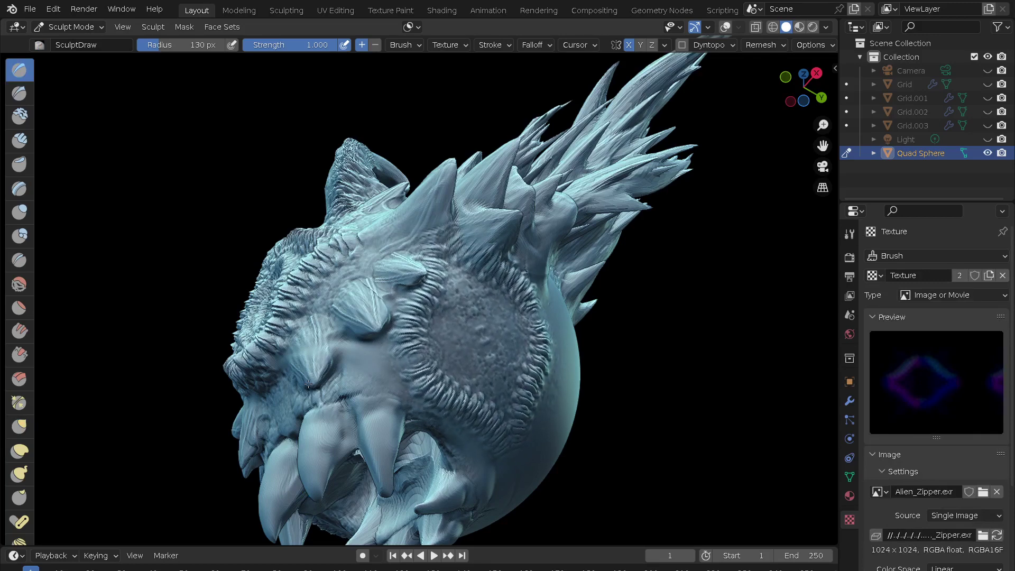
{"action": "mouse_move", "coordinate": [439, 345]}
{"action": "middle_mouse_down"}
{"action": "mouse_move", "coordinate": [433, 424]}
{"action": "mouse_move", "coordinate": [598, 453]}
{"action": "mouse_move", "coordinate": [471, 431]}
{"action": "mouse_move", "coordinate": [646, 423]}
{"action": "mouse_move", "coordinate": [596, 382]}
{"action": "mouse_move", "coordinate": [601, 366]}
{"action": "middle_mouse_up"}
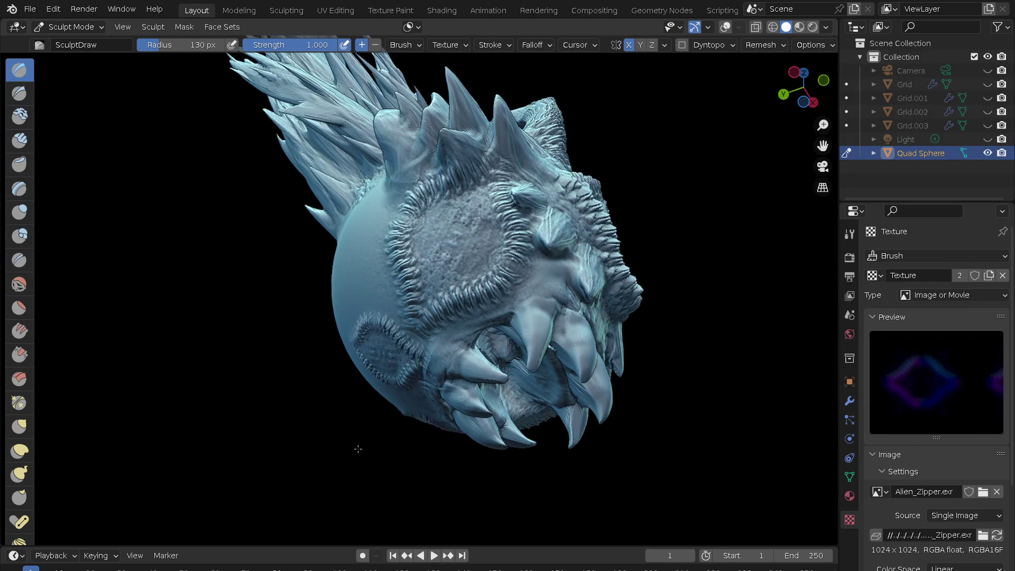
{"action": "mouse_move", "coordinate": [415, 471]}
{"action": "middle_mouse_down"}
{"action": "mouse_move", "coordinate": [628, 374]}
{"action": "mouse_move", "coordinate": [674, 424]}
{"action": "mouse_move", "coordinate": [460, 323]}
{"action": "middle_mouse_up"}
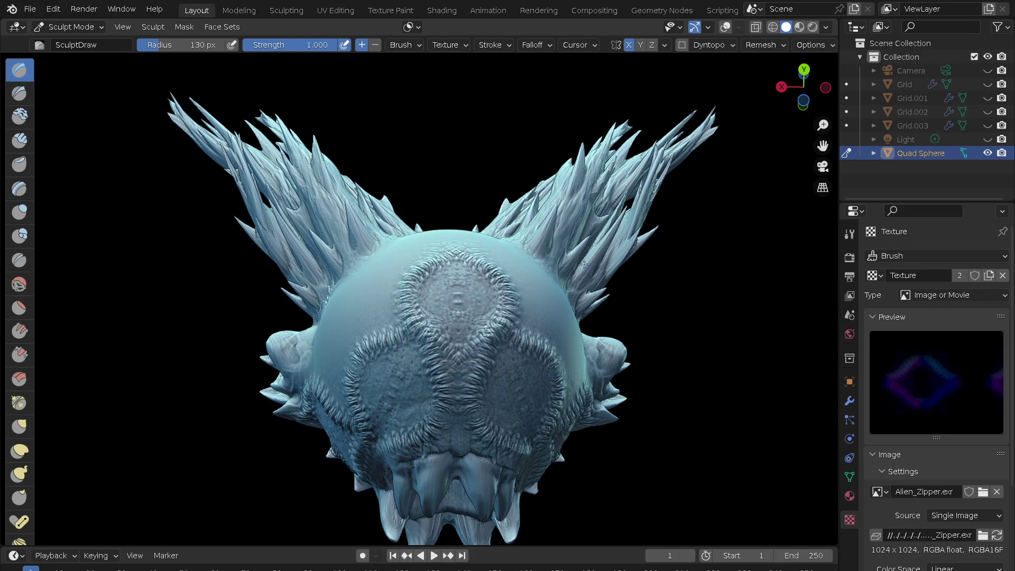
- Review the head and lower teeth, then set the brush texture to Giger_Spike
{"action": "mouse_move", "coordinate": [465, 262]}
{"action": "middle_mouse_down"}
{"action": "mouse_move", "coordinate": [578, 299]}
{"action": "mouse_move", "coordinate": [639, 381]}
{"action": "mouse_move", "coordinate": [542, 383]}
{"action": "mouse_move", "coordinate": [619, 323]}
{"action": "mouse_move", "coordinate": [526, 436]}
{"action": "mouse_move", "coordinate": [579, 431]}
{"action": "mouse_move", "coordinate": [439, 431]}
{"action": "mouse_move", "coordinate": [227, 471]}
{"action": "mouse_move", "coordinate": [351, 474]}
{"action": "mouse_move", "coordinate": [386, 378]}
{"action": "mouse_move", "coordinate": [424, 503]}
{"action": "mouse_move", "coordinate": [415, 472]}
{"action": "mouse_move", "coordinate": [717, 335]}
{"action": "middle_mouse_up"}
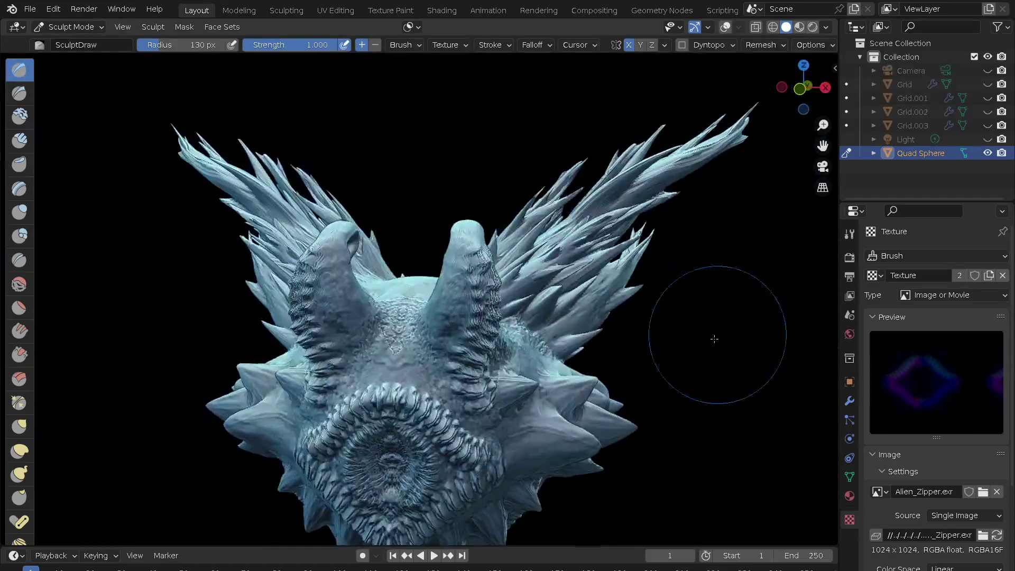
{"action": "scroll", "coordinate": [581, 402], "scroll_direction": "down", "scroll_amount": 5}
{"action": "mouse_move", "coordinate": [476, 453]}
{"action": "middle_mouse_down"}
{"action": "mouse_move", "coordinate": [542, 358]}
{"action": "mouse_move", "coordinate": [542, 319]}
{"action": "mouse_move", "coordinate": [541, 408]}
{"action": "mouse_move", "coordinate": [605, 403]}
{"action": "mouse_move", "coordinate": [585, 391]}
{"action": "mouse_move", "coordinate": [580, 370]}
{"action": "middle_mouse_up"}
{"action": "scroll", "coordinate": [580, 342], "scroll_direction": "up", "scroll_amount": 3}
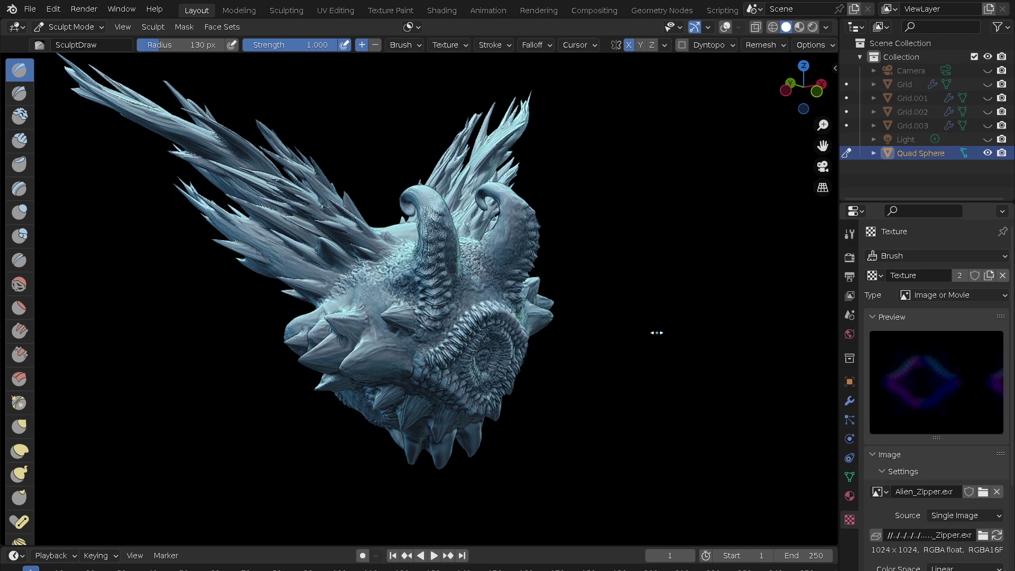
{"action": "mouse_move", "coordinate": [655, 333]}
{"action": "middle_mouse_down"}
{"action": "mouse_move", "coordinate": [403, 367]}
{"action": "mouse_move", "coordinate": [464, 350]}
{"action": "middle_mouse_up"}
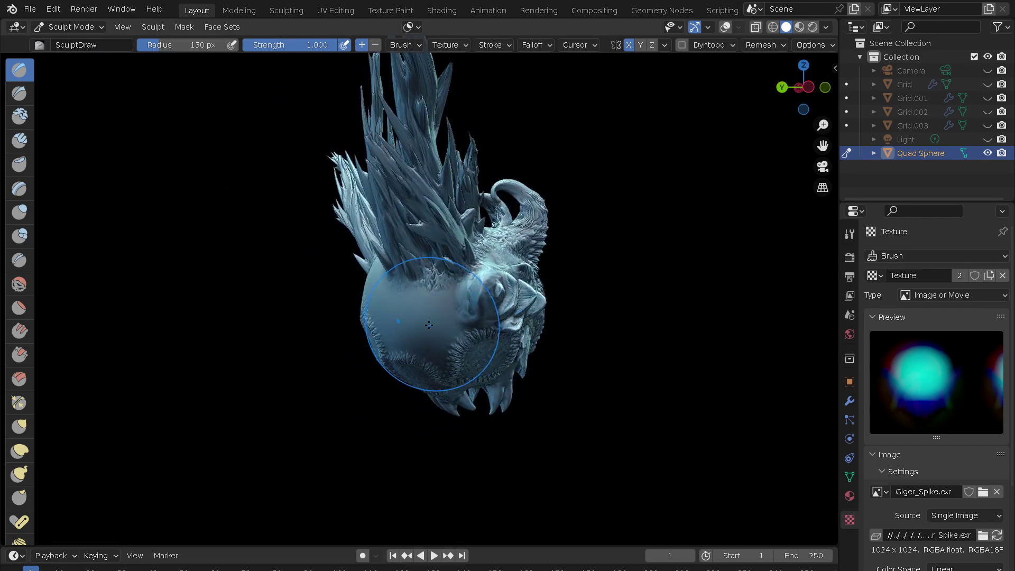
- Sculpt a long Giger_Spike horn out of the face and set the stroke method to Space
{"action": "left_click_drag", "start_coordinate": [427, 367], "coordinate": [328, 389]}
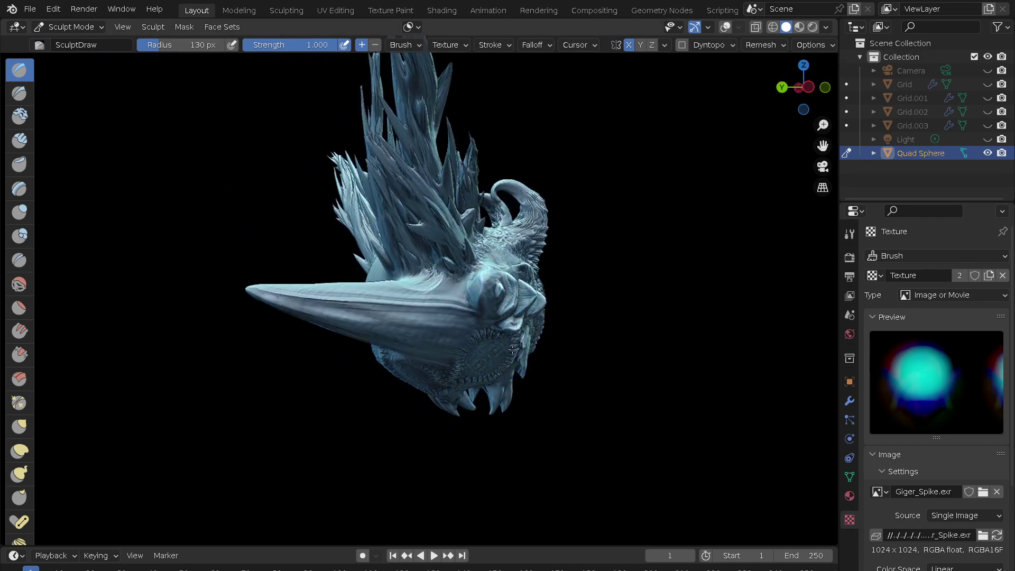
{"action": "mouse_move", "coordinate": [329, 390]}
{"action": "middle_mouse_down"}
{"action": "mouse_move", "coordinate": [494, 419]}
{"action": "mouse_move", "coordinate": [585, 356]}
{"action": "mouse_move", "coordinate": [657, 345]}
{"action": "mouse_move", "coordinate": [691, 301]}
{"action": "mouse_move", "coordinate": [773, 302]}
{"action": "mouse_move", "coordinate": [729, 387]}
{"action": "mouse_move", "coordinate": [639, 380]}
{"action": "mouse_move", "coordinate": [605, 419]}
{"action": "mouse_move", "coordinate": [605, 356]}
{"action": "mouse_move", "coordinate": [547, 279]}
{"action": "middle_mouse_up"}
{"action": "left_click", "coordinate": [493, 43]}
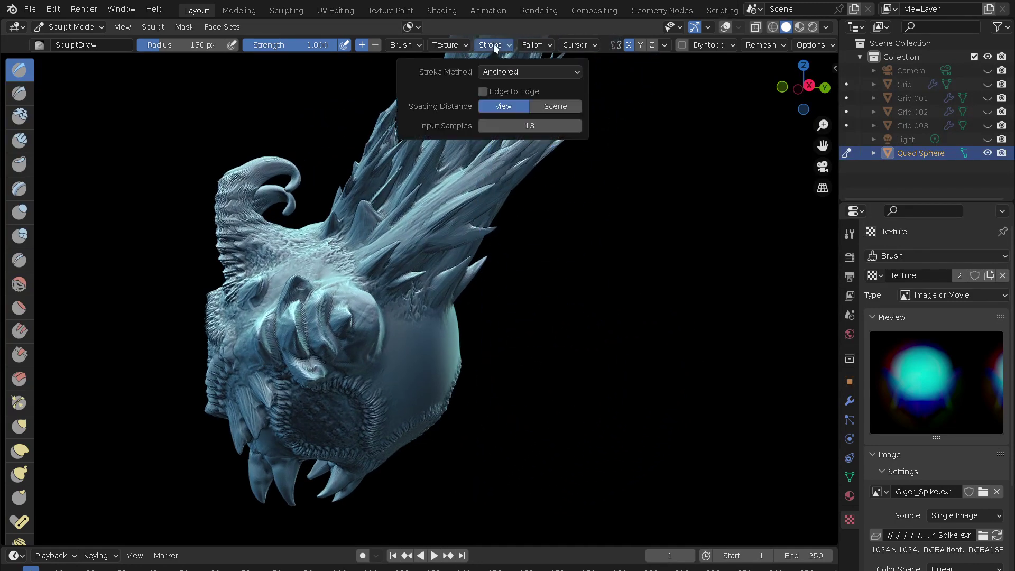
{"action": "left_click", "coordinate": [500, 68]}
{"action": "left_click", "coordinate": [512, 118]}
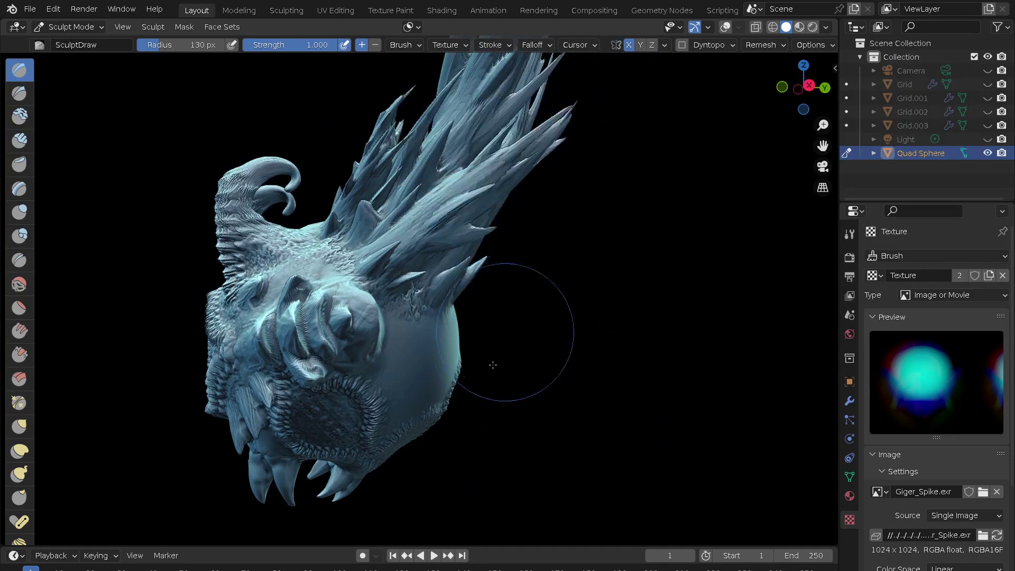
{"action": "scroll", "coordinate": [476, 360], "scroll_direction": "up", "scroll_amount": 2}
{"action": "scroll", "coordinate": [474, 325], "scroll_direction": "up", "scroll_amount": 2}
{"action": "scroll", "coordinate": [475, 325], "scroll_direction": "down", "scroll_amount": 3}
- Raise a row of textured spikes across the sphere, then undo it
{"action": "middle_click_drag", "start_coordinate": [475, 325], "coordinate": [257, 304]}
{"action": "mouse_move", "coordinate": [249, 355]}
{"action": "left_mouse_down"}
{"action": "mouse_move", "coordinate": [254, 297]}
{"action": "mouse_move", "coordinate": [344, 248]}
{"action": "mouse_move", "coordinate": [437, 277]}
{"action": "left_mouse_up"}
{"action": "middle_click_drag", "start_coordinate": [321, 371], "coordinate": [580, 318]}
{"action": "scroll", "coordinate": [552, 419], "scroll_direction": "down", "scroll_amount": 3}
{"action": "middle_click_drag", "start_coordinate": [553, 419], "coordinate": [597, 405]}
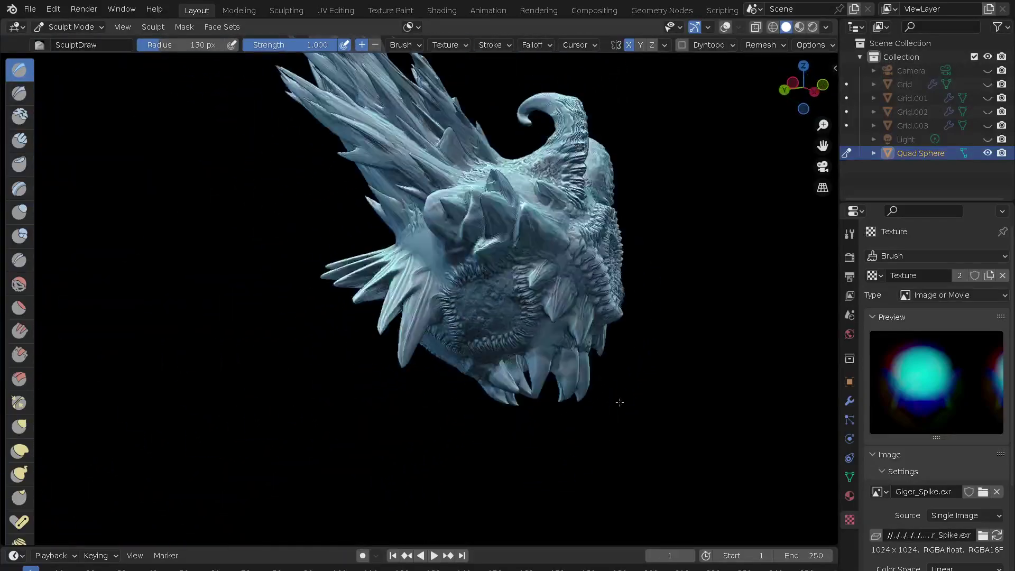
{"action": "scroll", "coordinate": [598, 405], "scroll_direction": "up", "scroll_amount": 2}
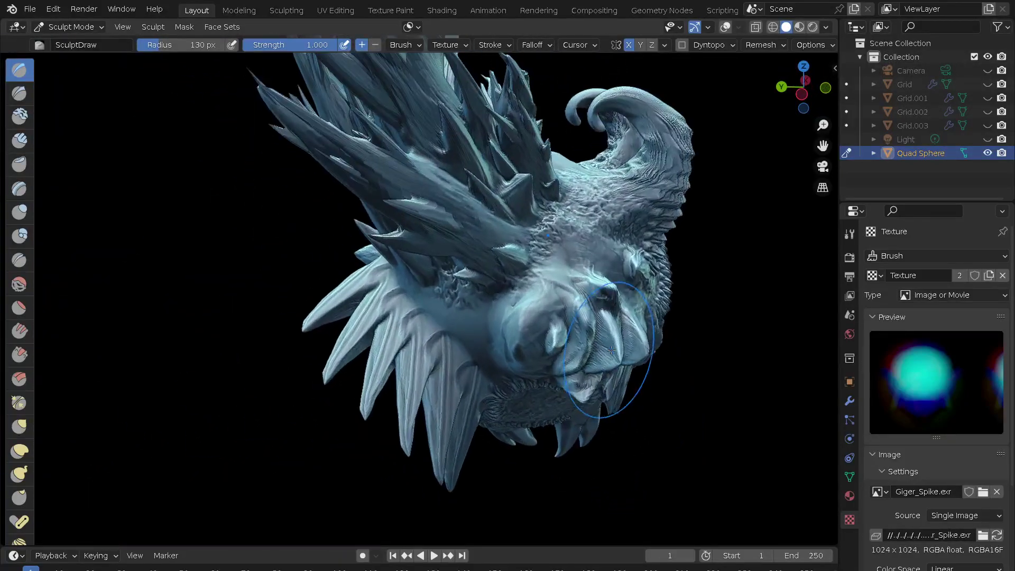
{"action": "key", "text": "ctrl+z"}
- Shrink the brush radius to 35 px and draw a curving spiky ridge across the sphere
{"action": "key", "text": "f"}
{"action": "left_click", "coordinate": [490, 365]}
{"action": "middle_click_drag", "start_coordinate": [489, 365], "coordinate": [537, 345]}
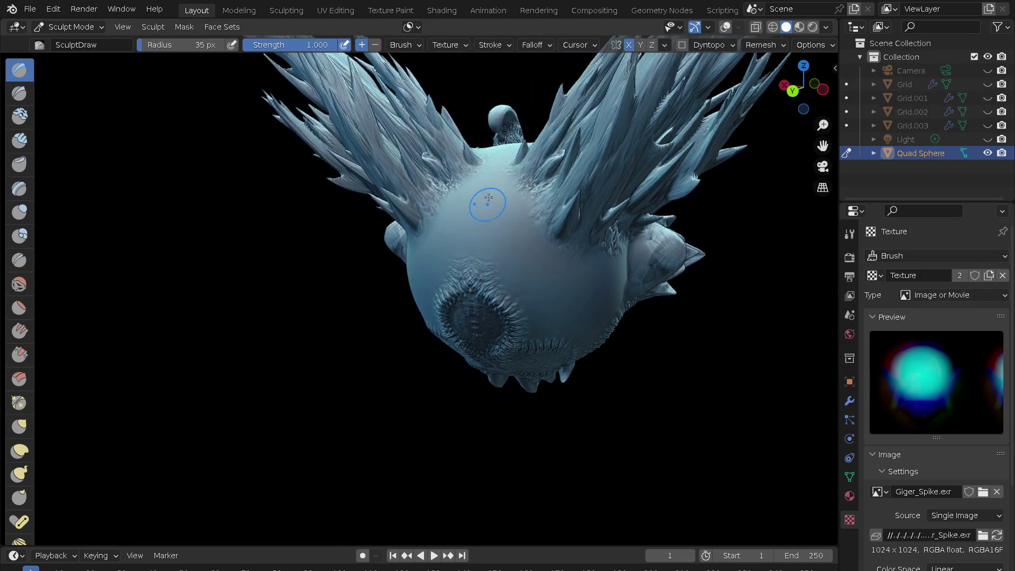
{"action": "left_click_drag", "start_coordinate": [512, 191], "coordinate": [593, 312]}
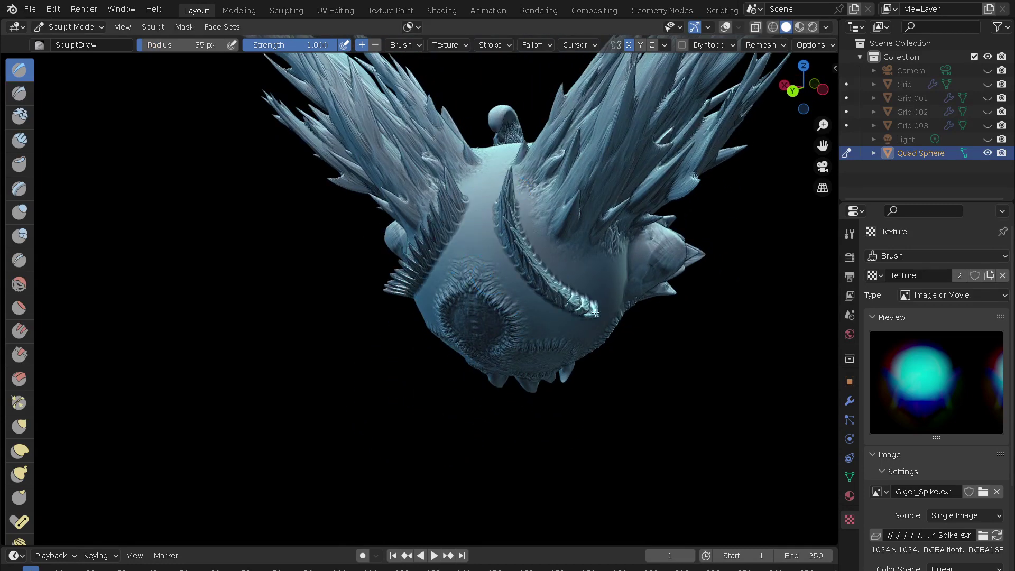
{"action": "mouse_move", "coordinate": [416, 368]}
{"action": "middle_mouse_down"}
{"action": "mouse_move", "coordinate": [605, 374]}
{"action": "mouse_move", "coordinate": [566, 427]}
{"action": "mouse_move", "coordinate": [624, 390]}
{"action": "middle_mouse_up"}
{"action": "scroll", "coordinate": [623, 389], "scroll_direction": "up", "scroll_amount": 5}
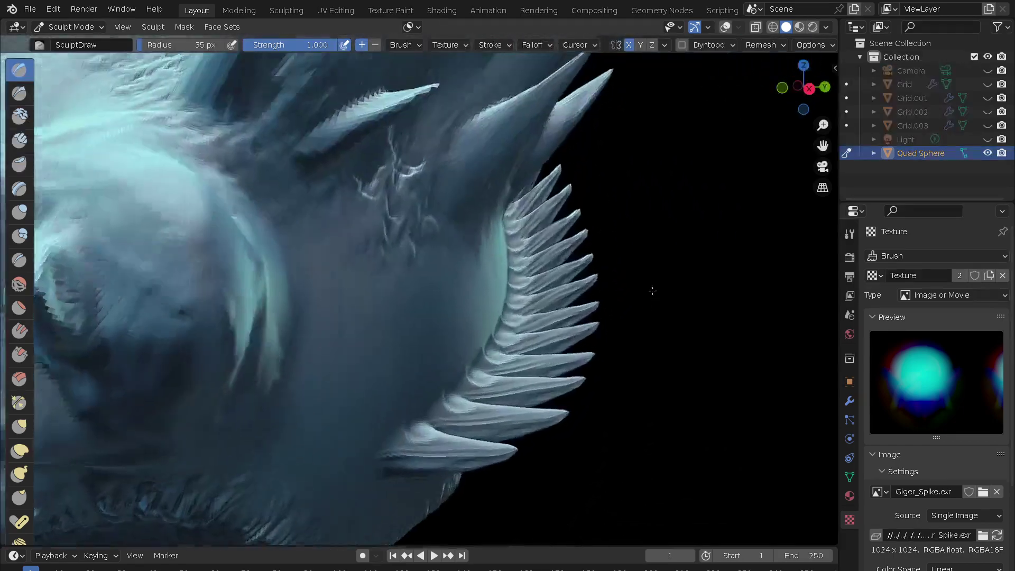
{"action": "mouse_move", "coordinate": [673, 346]}
{"action": "middle_mouse_down"}
{"action": "mouse_move", "coordinate": [635, 349]}
{"action": "mouse_move", "coordinate": [649, 294]}
{"action": "mouse_move", "coordinate": [573, 435]}
{"action": "mouse_move", "coordinate": [708, 397]}
{"action": "mouse_move", "coordinate": [550, 428]}
{"action": "middle_mouse_up"}
{"action": "scroll", "coordinate": [658, 308], "scroll_direction": "down", "scroll_amount": 5}
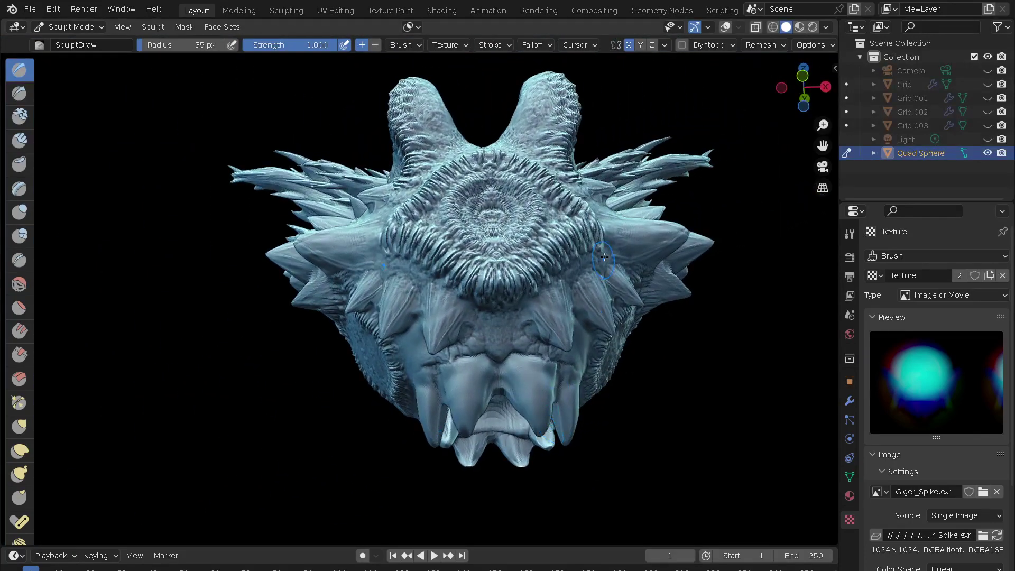
- Add a spike to the right fin, undo the face ridge, and switch the stroke method to Line
{"action": "left_click_drag", "start_coordinate": [610, 227], "coordinate": [651, 243]}
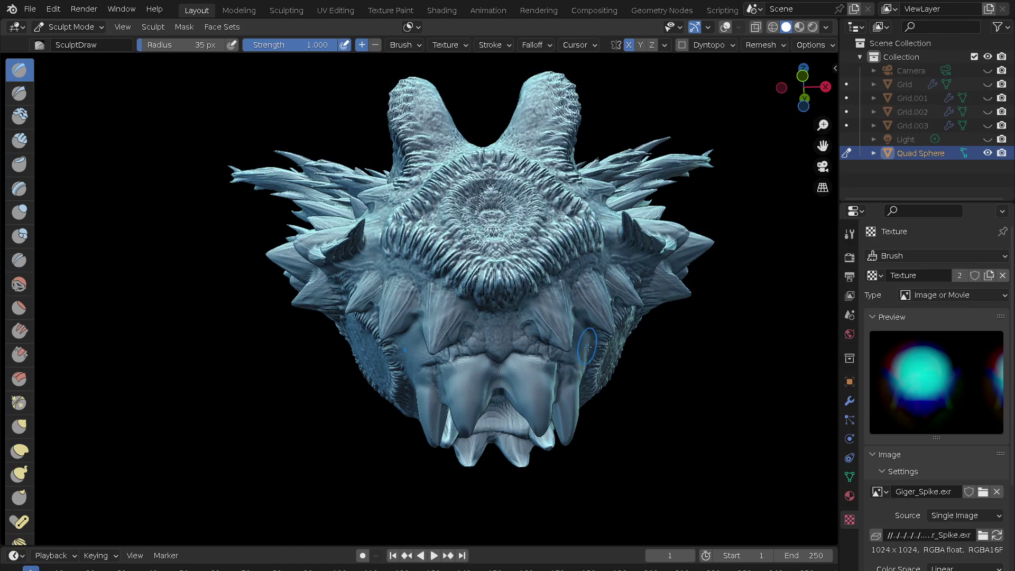
{"action": "scroll", "coordinate": [588, 346], "scroll_direction": "up", "scroll_amount": 3}
{"action": "mouse_move", "coordinate": [588, 347]}
{"action": "middle_mouse_down"}
{"action": "mouse_move", "coordinate": [607, 389]}
{"action": "mouse_move", "coordinate": [500, 303]}
{"action": "mouse_move", "coordinate": [463, 293]}
{"action": "middle_mouse_up"}
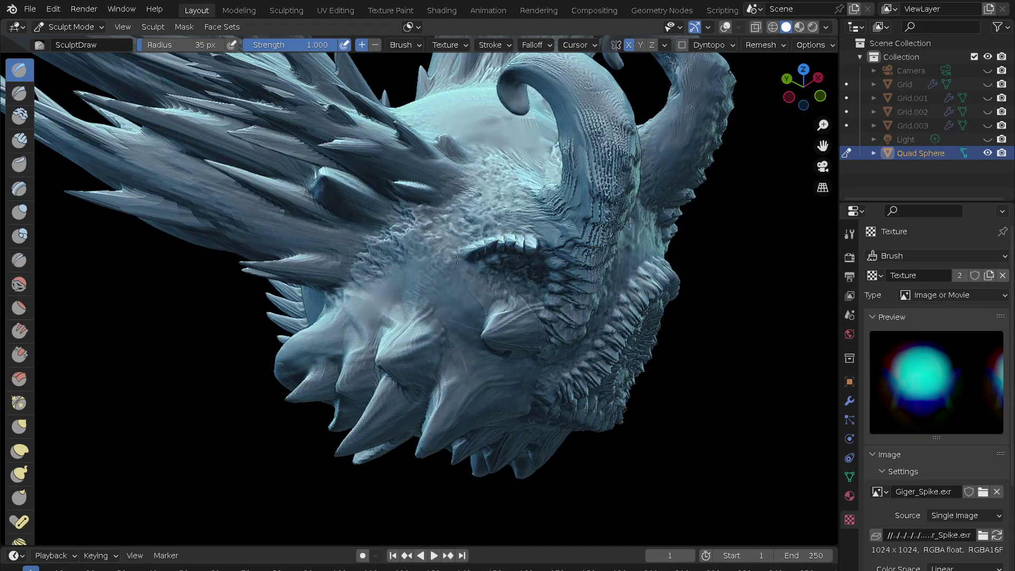
{"action": "key", "text": "ctrl+z"}
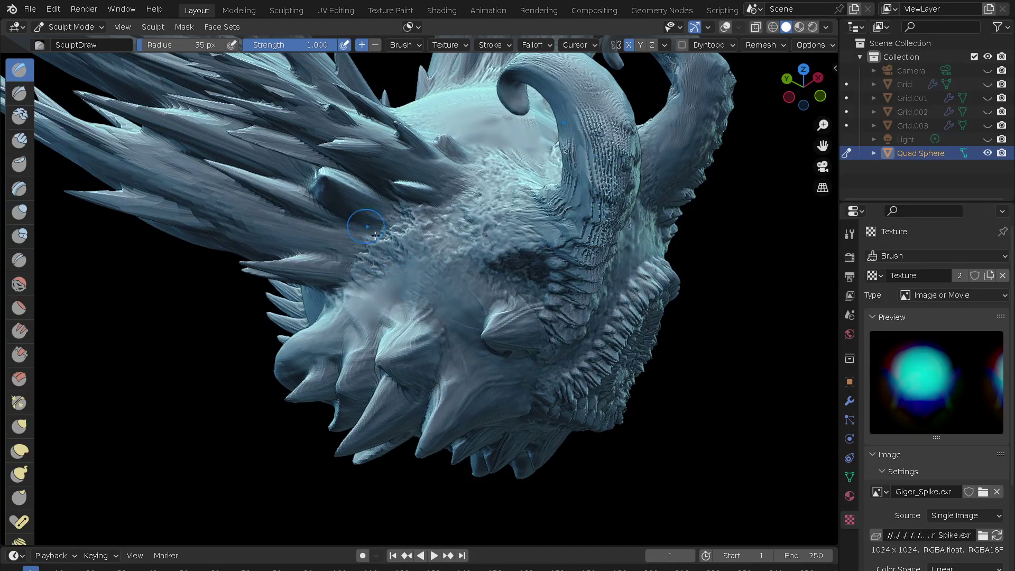
{"action": "mouse_move", "coordinate": [454, 208]}
{"action": "middle_mouse_down"}
{"action": "mouse_move", "coordinate": [395, 344]}
{"action": "mouse_move", "coordinate": [397, 323]}
{"action": "middle_mouse_up"}
{"action": "left_click", "coordinate": [495, 43]}
{"action": "left_click", "coordinate": [508, 72]}
{"action": "left_click", "coordinate": [508, 161]}
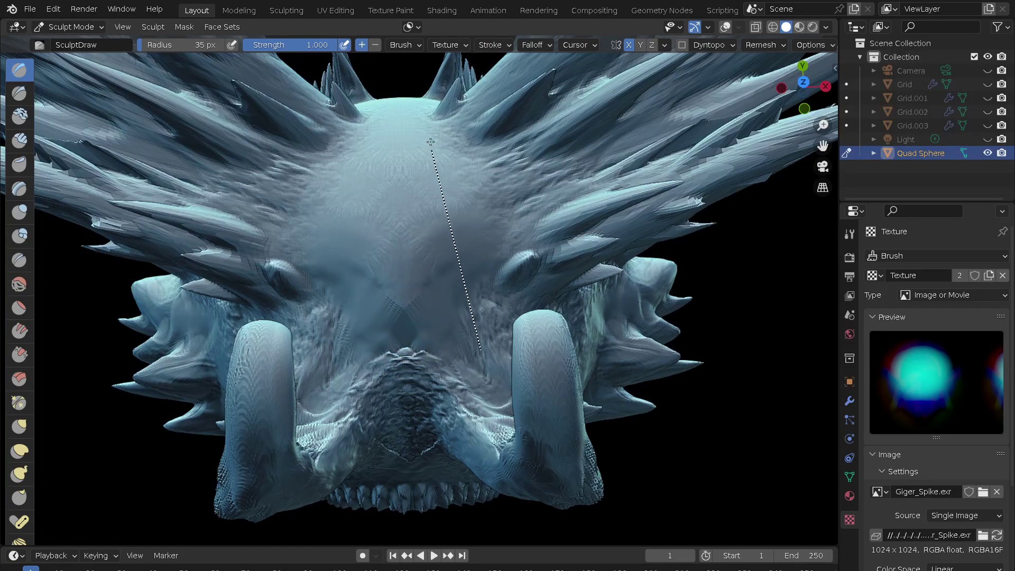
- Lay a straight spiked ridge down the sculpt with the Line stroke
{"action": "left_click_drag", "start_coordinate": [441, 120], "coordinate": [441, 119]}
{"action": "mouse_move", "coordinate": [442, 120]}
{"action": "middle_mouse_down"}
{"action": "mouse_move", "coordinate": [555, 249]}
{"action": "mouse_move", "coordinate": [601, 224]}
{"action": "mouse_move", "coordinate": [443, 255]}
{"action": "middle_mouse_up"}
{"action": "scroll", "coordinate": [602, 224], "scroll_direction": "up", "scroll_amount": 5}
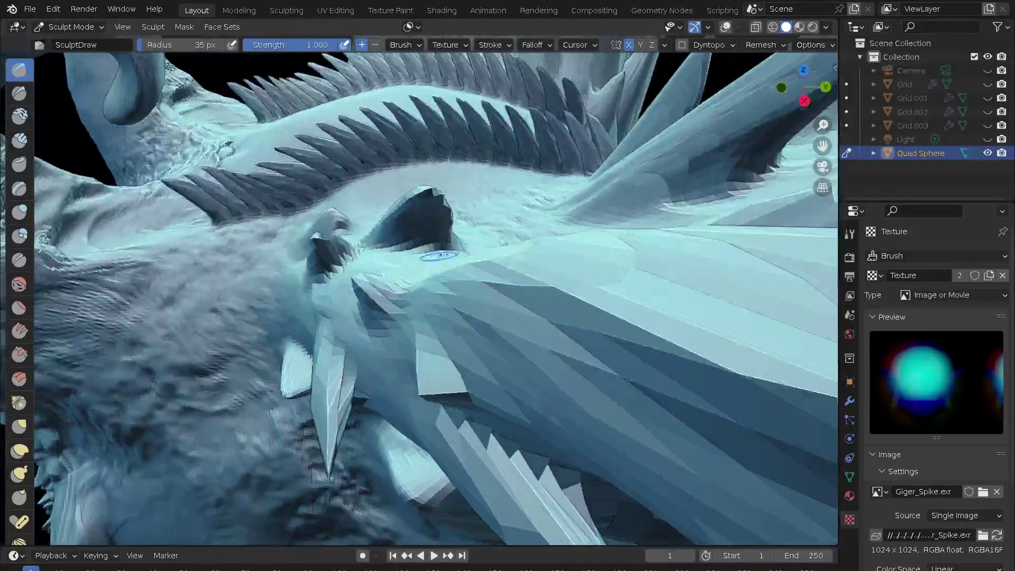
{"action": "scroll", "coordinate": [480, 207], "scroll_direction": "down", "scroll_amount": 6}
{"action": "mouse_move", "coordinate": [480, 207]}
{"action": "middle_mouse_down"}
{"action": "mouse_move", "coordinate": [693, 298]}
{"action": "mouse_move", "coordinate": [653, 376]}
{"action": "mouse_move", "coordinate": [673, 237]}
{"action": "mouse_move", "coordinate": [654, 321]}
{"action": "mouse_move", "coordinate": [599, 455]}
{"action": "mouse_move", "coordinate": [624, 335]}
{"action": "mouse_move", "coordinate": [638, 320]}
{"action": "mouse_move", "coordinate": [624, 320]}
{"action": "mouse_move", "coordinate": [627, 354]}
{"action": "middle_mouse_up"}
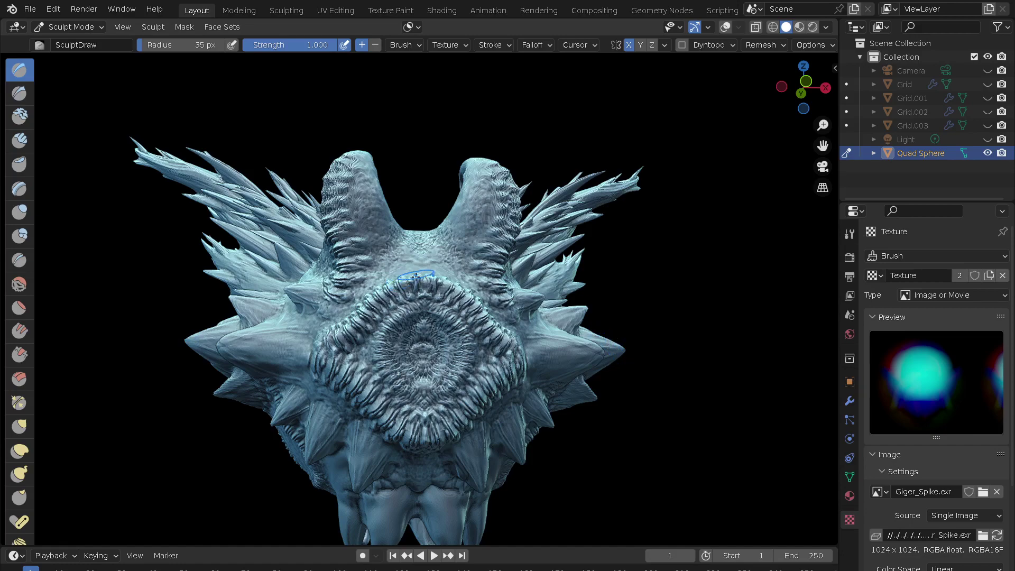
- Add mirrored spikes along the top of the mouth rim
{"action": "left_click_drag", "start_coordinate": [323, 336], "coordinate": [322, 336]}
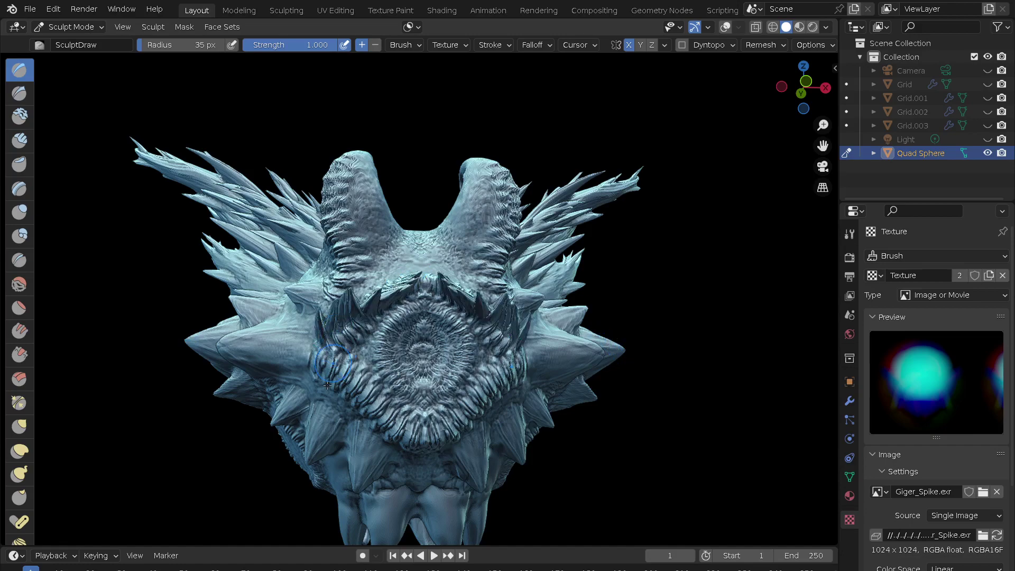
{"action": "mouse_move", "coordinate": [339, 404]}
{"action": "middle_mouse_down"}
{"action": "mouse_move", "coordinate": [261, 376]}
{"action": "mouse_move", "coordinate": [465, 322]}
{"action": "mouse_move", "coordinate": [549, 347]}
{"action": "middle_mouse_up"}
{"action": "scroll", "coordinate": [363, 349], "scroll_direction": "up", "scroll_amount": 2}
{"action": "scroll", "coordinate": [414, 335], "scroll_direction": "up", "scroll_amount": 3}
{"action": "scroll", "coordinate": [465, 322], "scroll_direction": "down", "scroll_amount": 3}
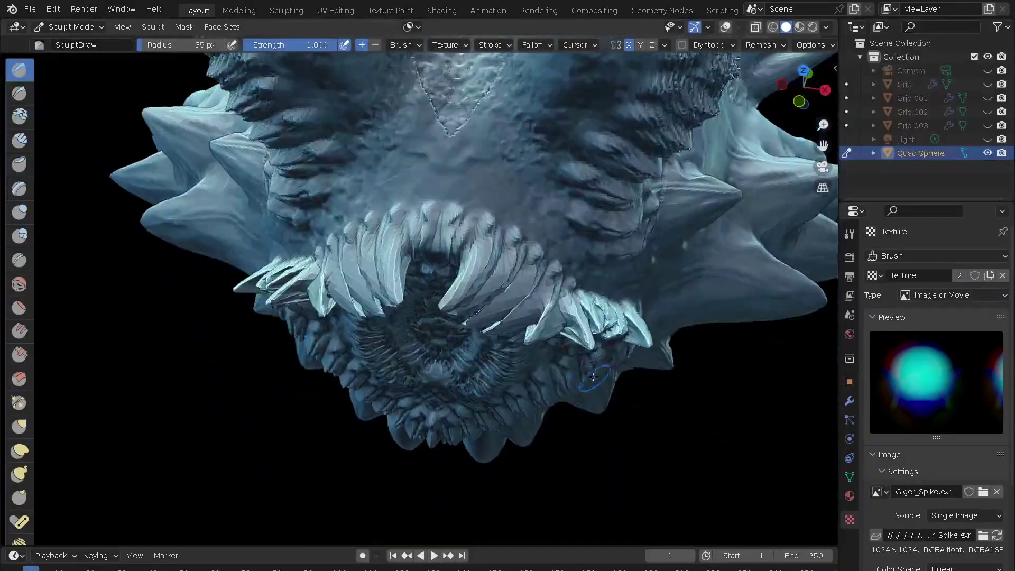
- Set the stroke method to Space and enable Adjust Strength for Spacing
{"action": "left_click", "coordinate": [508, 43]}
{"action": "left_click", "coordinate": [501, 73]}
{"action": "left_click", "coordinate": [512, 114]}
{"action": "middle_click_drag", "start_coordinate": [499, 122], "coordinate": [443, 211]}
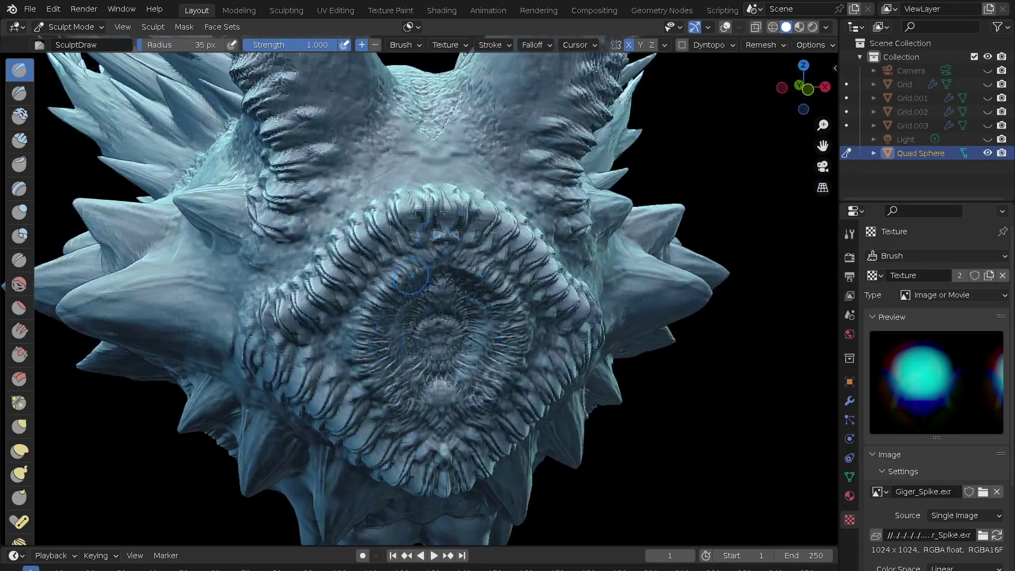
{"action": "left_click", "coordinate": [494, 44]}
{"action": "left_click", "coordinate": [484, 121]}
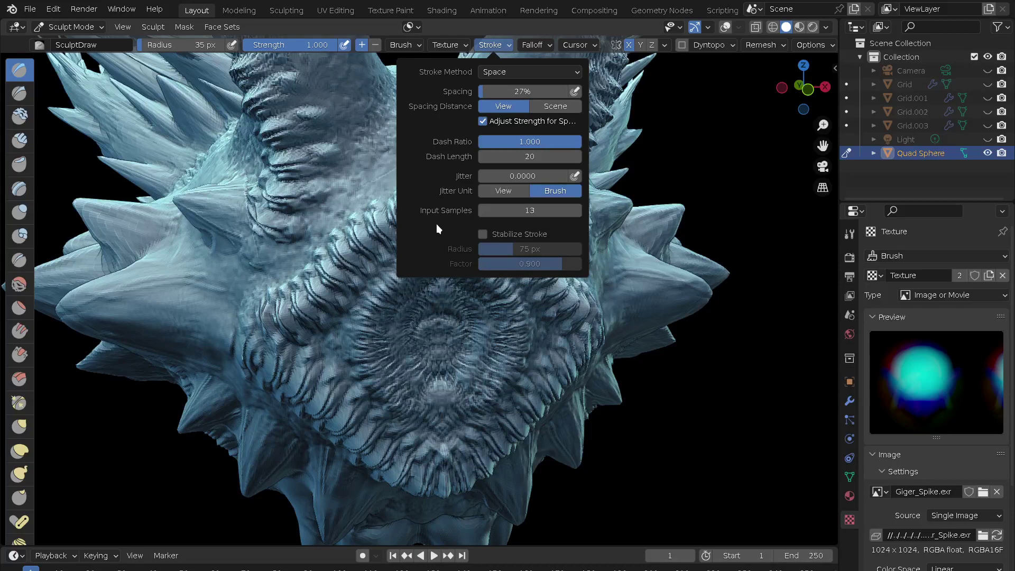
- In the sidebar's Tool tab, turn off the brush's View Normal limiting and expand its Texture settings
{"action": "key", "text": "n"}
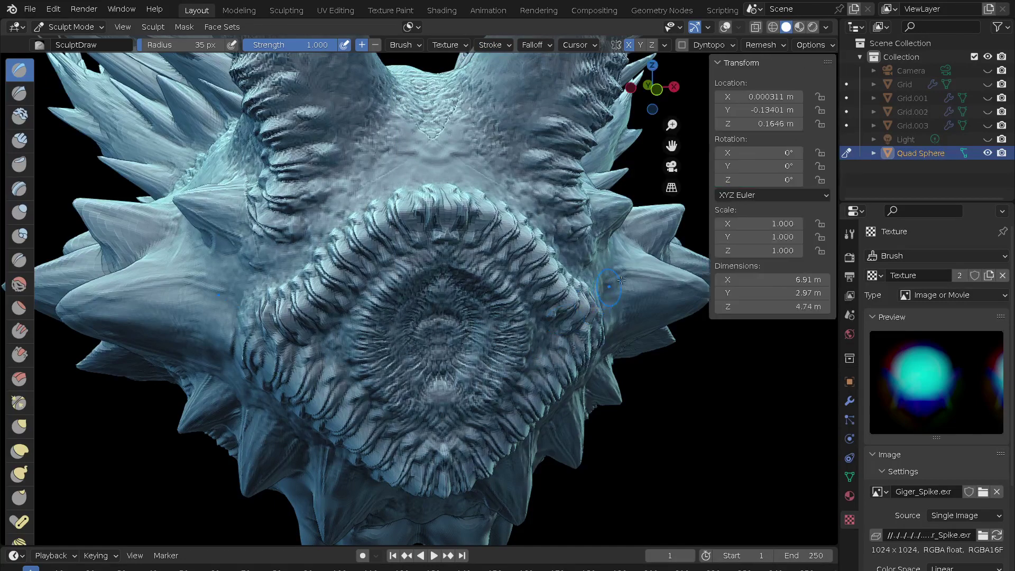
{"action": "left_click", "coordinate": [831, 100]}
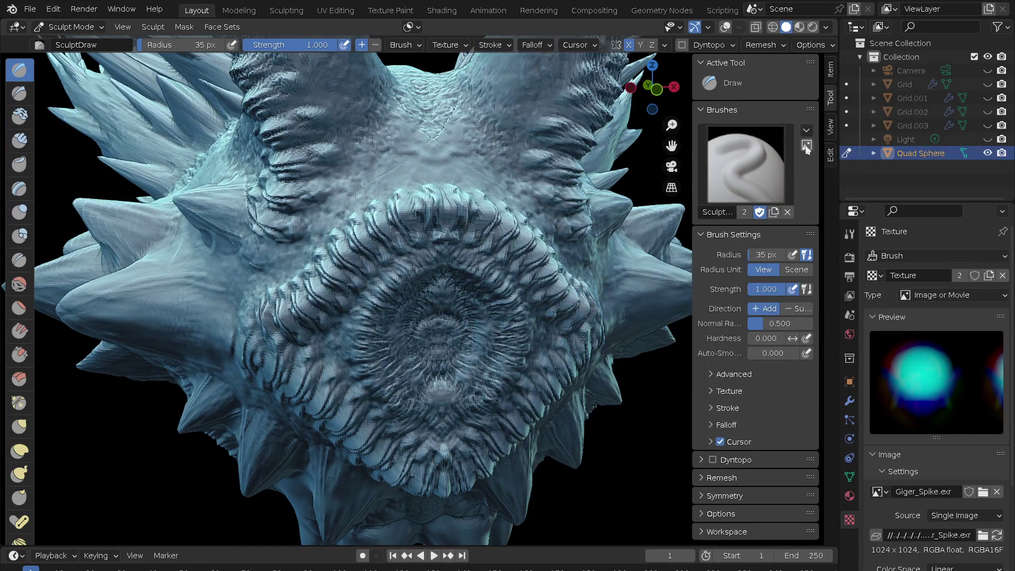
{"action": "left_click", "coordinate": [722, 375]}
{"action": "middle_click_drag", "start_coordinate": [709, 372], "coordinate": [705, 153]}
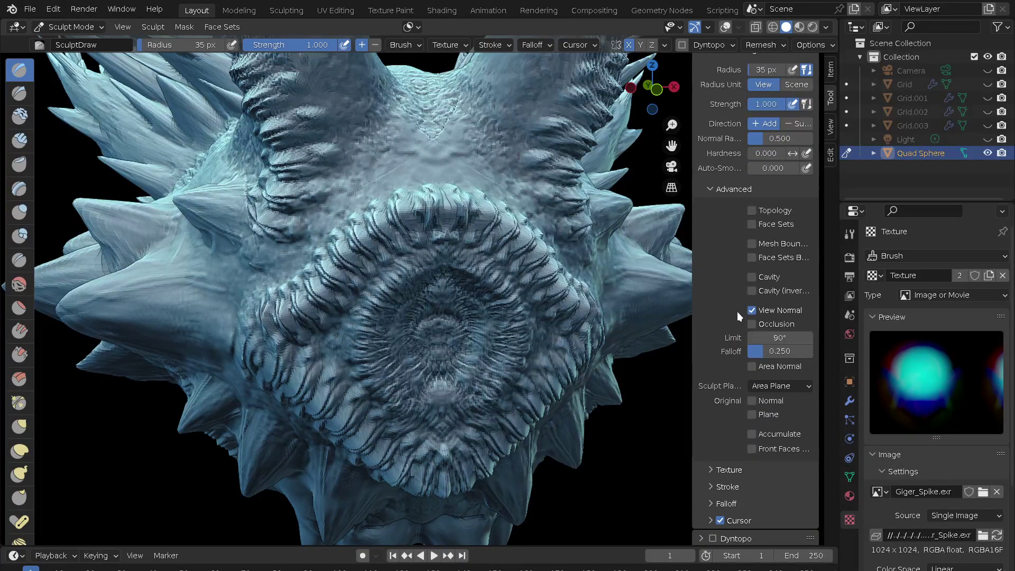
{"action": "left_click", "coordinate": [752, 310]}
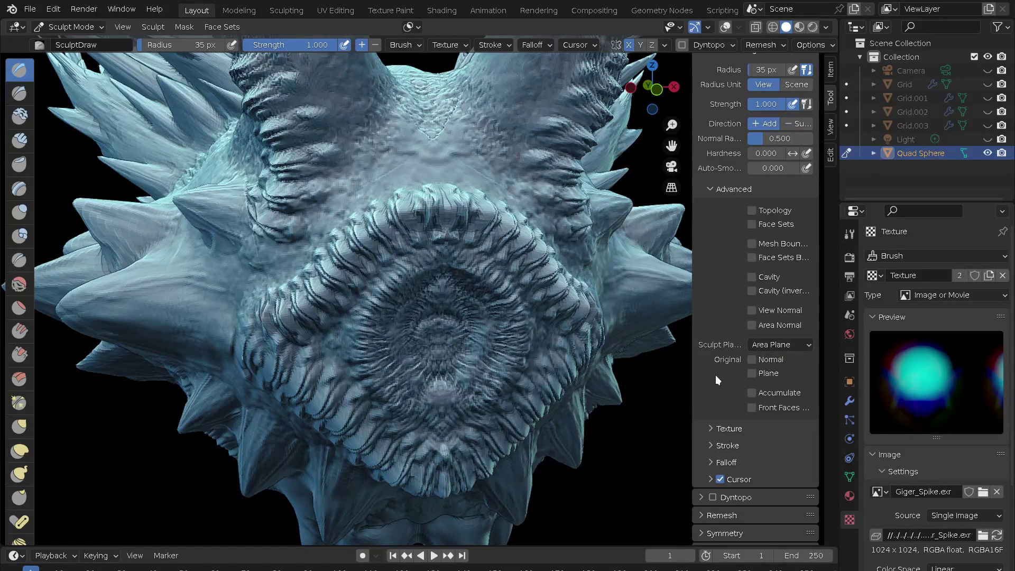
{"action": "left_click", "coordinate": [717, 432]}
{"action": "middle_click_drag", "start_coordinate": [710, 426], "coordinate": [713, 166]}
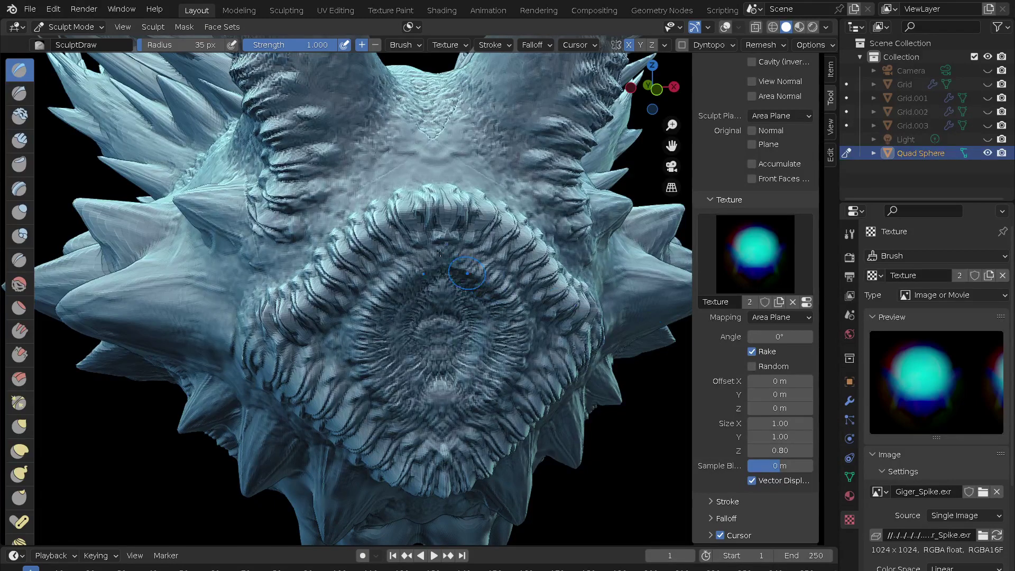
- Sculpt a mirrored arc of Giger_Spike ridges above the mouth
{"action": "mouse_move", "coordinate": [416, 177]}
{"action": "left_mouse_down"}
{"action": "mouse_move", "coordinate": [370, 185]}
{"action": "mouse_move", "coordinate": [332, 211]}
{"action": "left_mouse_up"}
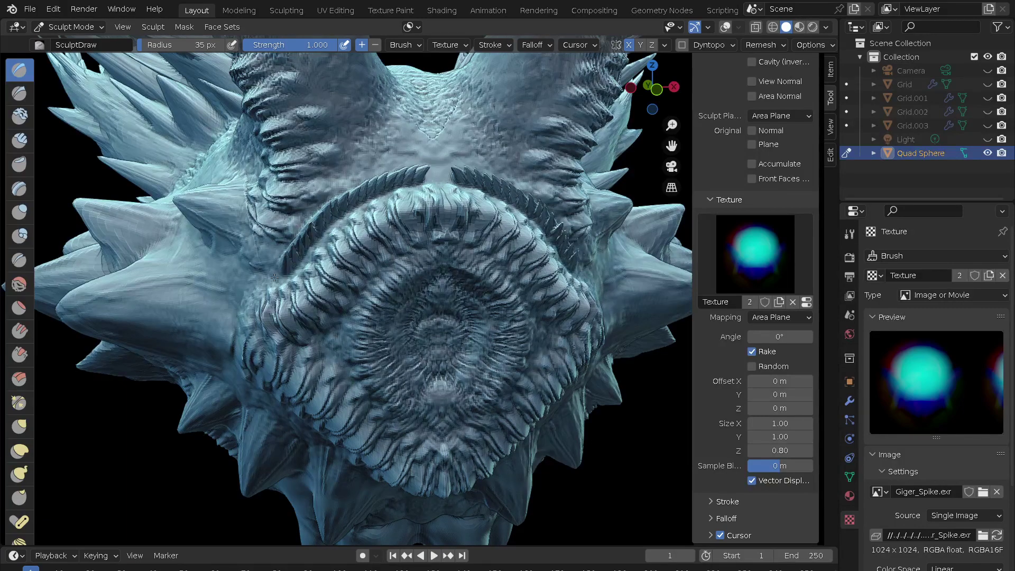
{"action": "mouse_move", "coordinate": [387, 328]}
{"action": "middle_mouse_down"}
{"action": "mouse_move", "coordinate": [555, 363]}
{"action": "mouse_move", "coordinate": [363, 293]}
{"action": "mouse_move", "coordinate": [373, 328]}
{"action": "middle_mouse_up"}
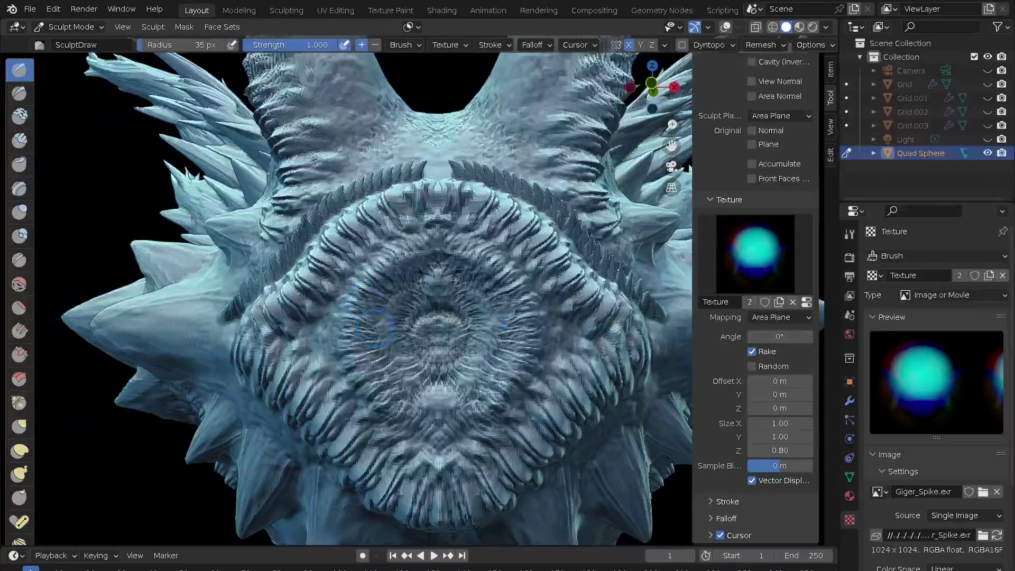
{"action": "middle_click_drag", "start_coordinate": [379, 243], "coordinate": [398, 181]}
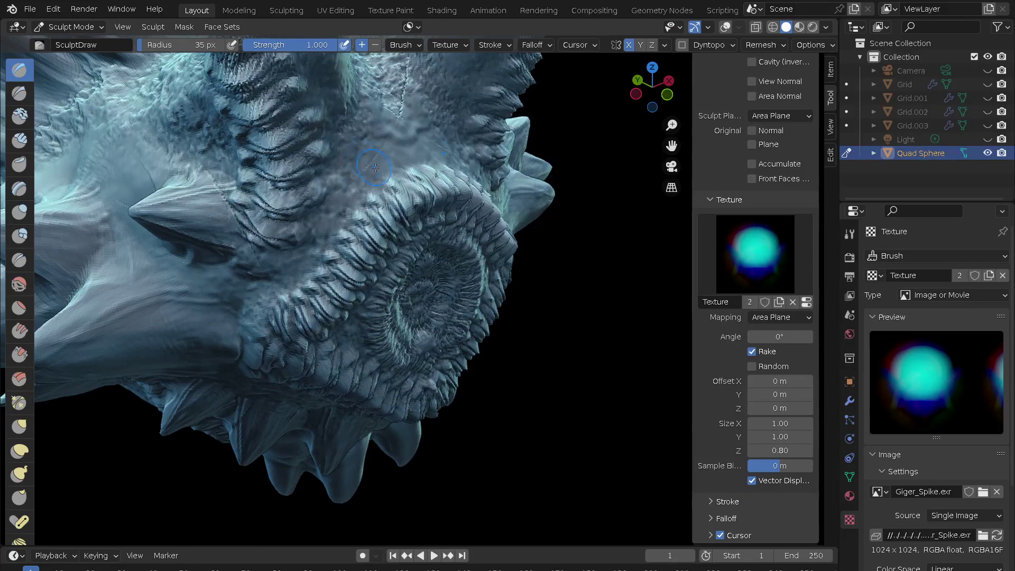
- At a 121 px brush radius, sculpt spike rows and feathered detail across the lower face
{"action": "key", "text": "f"}
{"action": "left_click", "coordinate": [418, 162]}
{"action": "left_click_drag", "start_coordinate": [408, 172], "coordinate": [301, 305]}
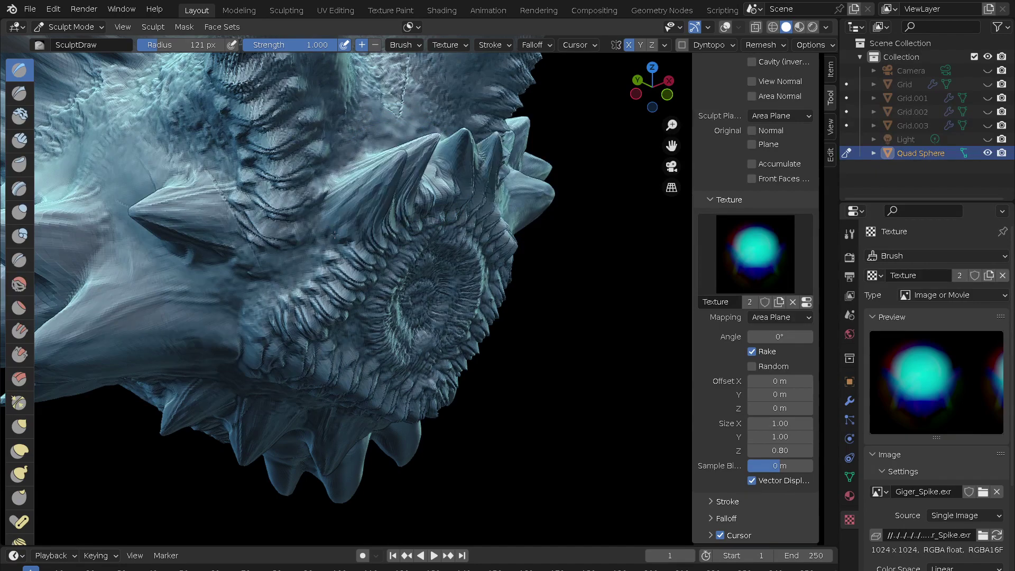
{"action": "middle_click_drag", "start_coordinate": [302, 306], "coordinate": [412, 259]}
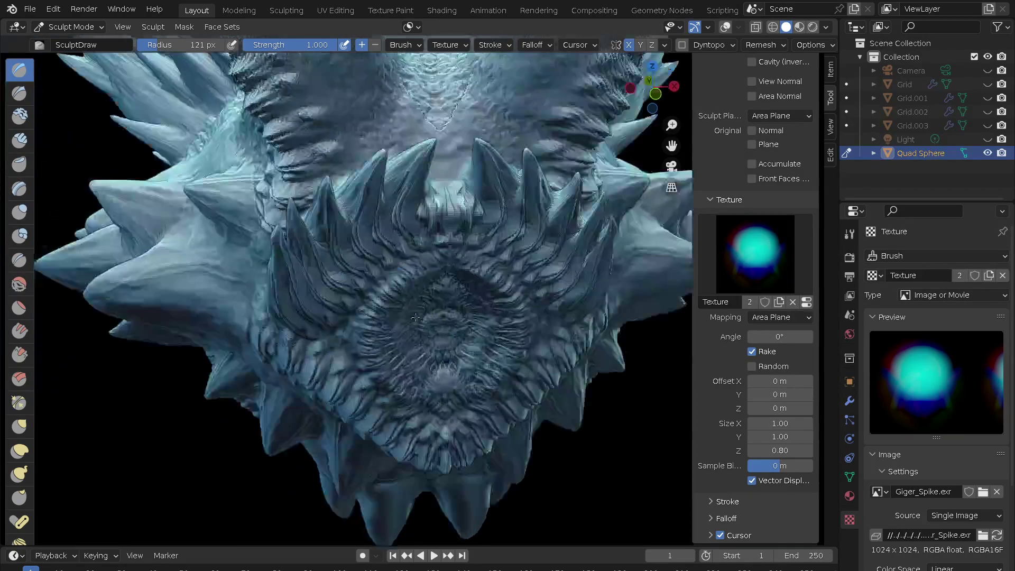
{"action": "scroll", "coordinate": [412, 259], "scroll_direction": "down", "scroll_amount": 5}
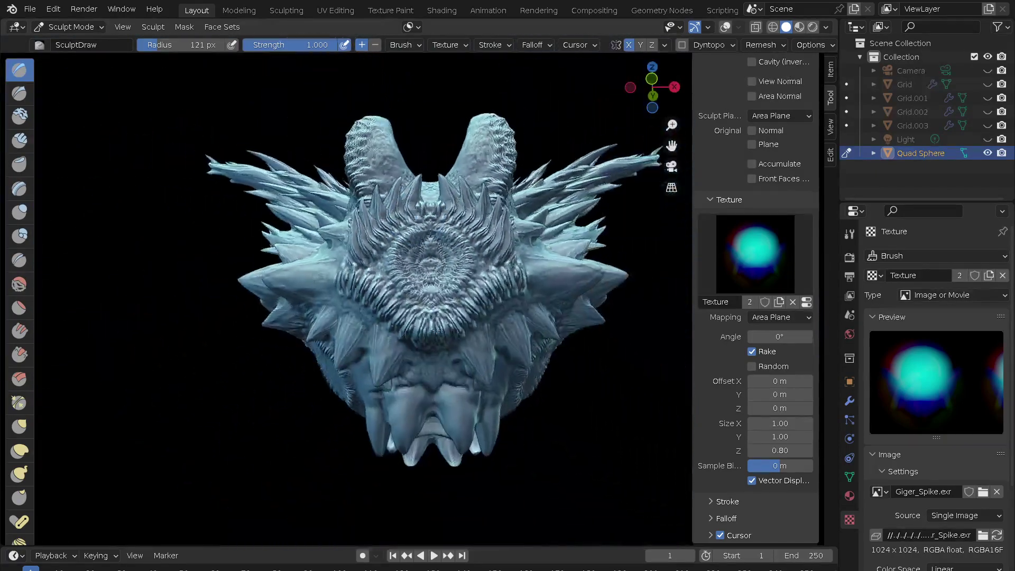
{"action": "middle_click_drag", "start_coordinate": [486, 310], "coordinate": [550, 339]}
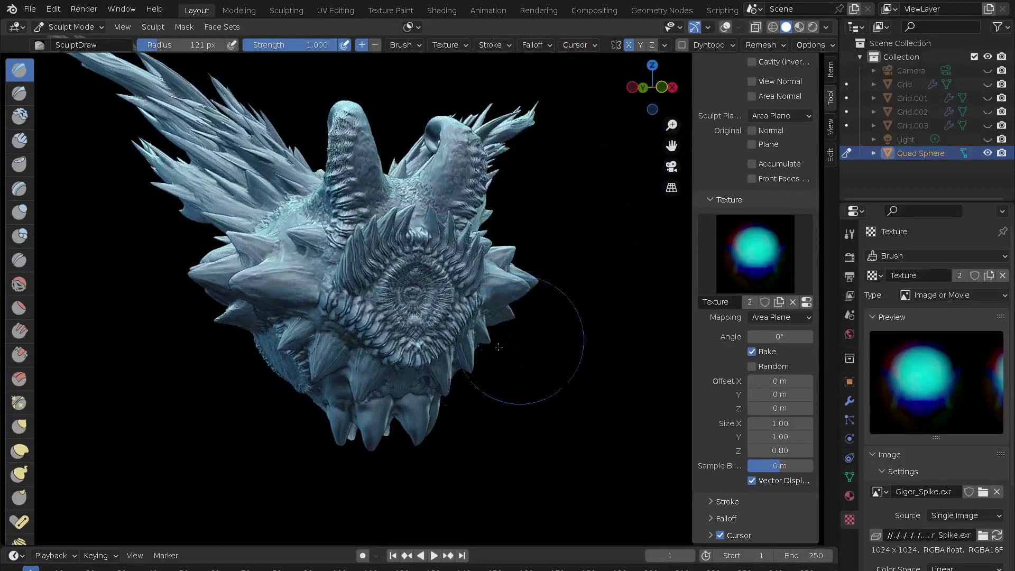
{"action": "scroll", "coordinate": [453, 328], "scroll_direction": "up", "scroll_amount": 2}
{"action": "scroll", "coordinate": [370, 312], "scroll_direction": "up", "scroll_amount": 2}
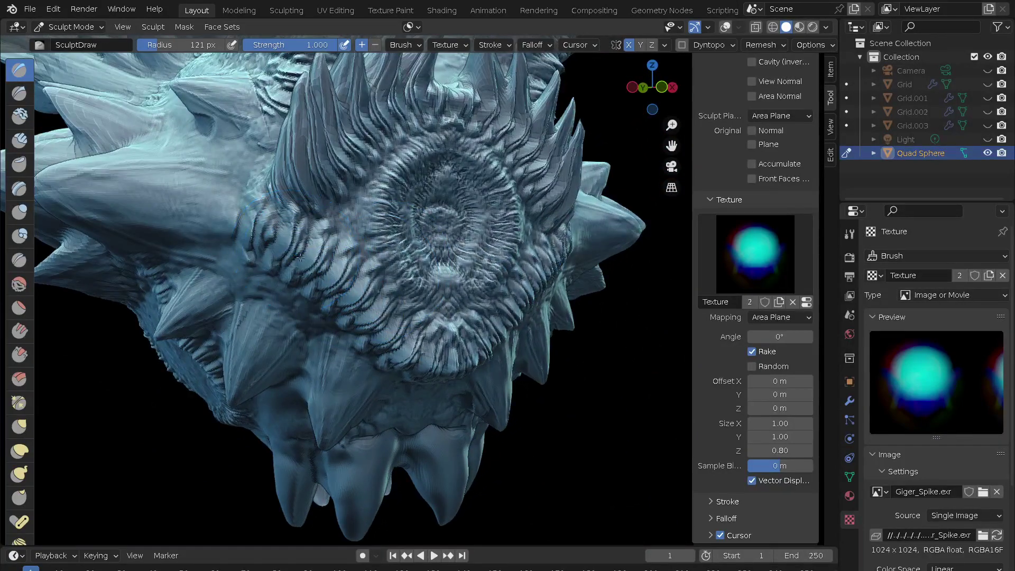
{"action": "left_click_drag", "start_coordinate": [300, 258], "coordinate": [545, 336]}
{"action": "middle_click_drag", "start_coordinate": [545, 336], "coordinate": [434, 369]}
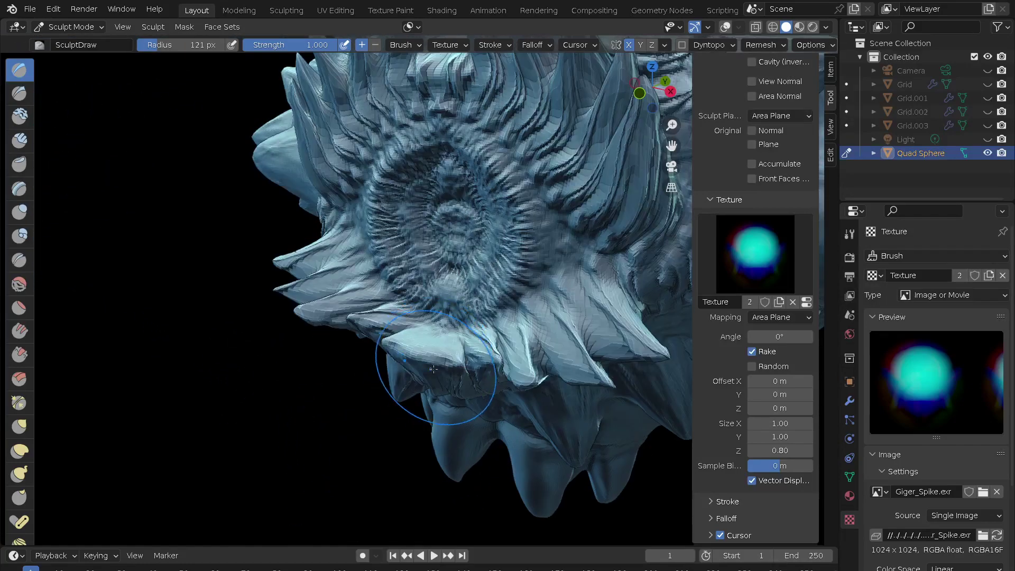
{"action": "left_click_drag", "start_coordinate": [434, 369], "coordinate": [512, 338]}
- Shrink the brush radius to 80 px and add another spike stroke
{"action": "key", "text": "f"}
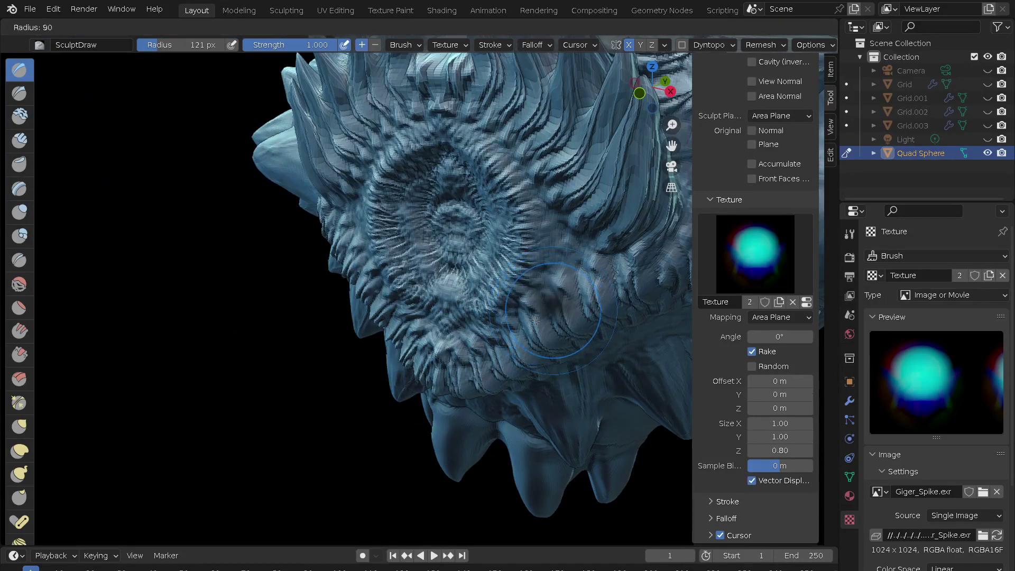
{"action": "left_click", "coordinate": [545, 315]}
{"action": "left_click_drag", "start_coordinate": [637, 282], "coordinate": [555, 328]}
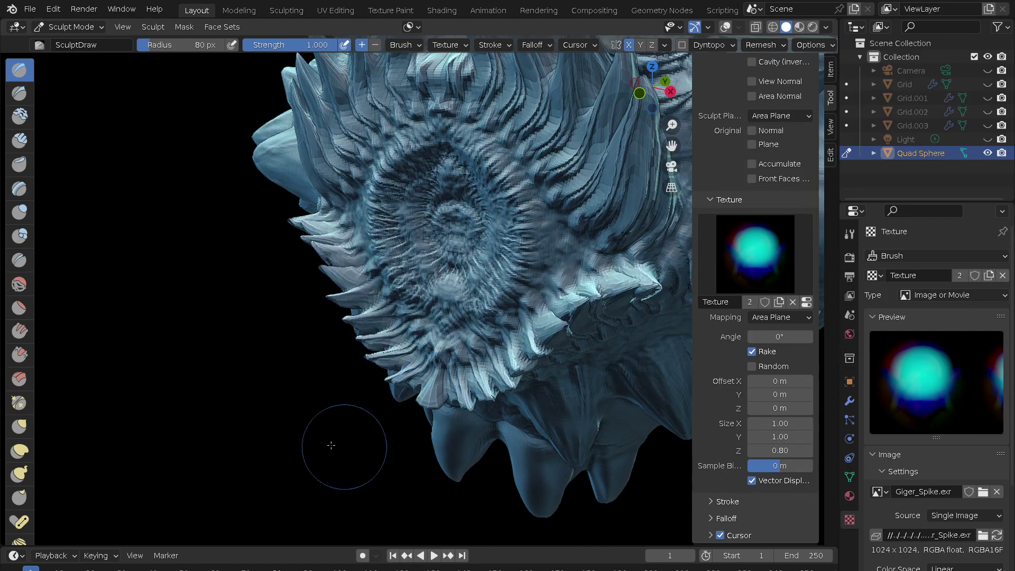
{"action": "middle_click_drag", "start_coordinate": [338, 446], "coordinate": [434, 266]}
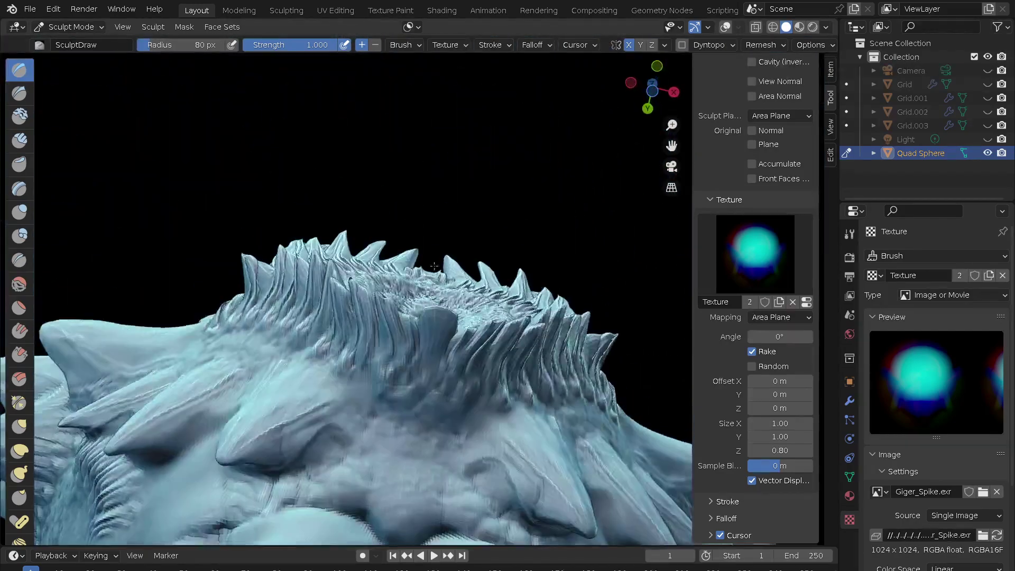
{"action": "mouse_move", "coordinate": [430, 242]}
{"action": "middle_mouse_down"}
{"action": "mouse_move", "coordinate": [487, 397]}
{"action": "mouse_move", "coordinate": [427, 338]}
{"action": "mouse_move", "coordinate": [584, 360]}
{"action": "mouse_move", "coordinate": [555, 345]}
{"action": "mouse_move", "coordinate": [520, 345]}
{"action": "middle_mouse_up"}
- Run a row of spikes down the centre line of the head's top, then return to a front view
{"action": "middle_click_drag", "start_coordinate": [485, 303], "coordinate": [497, 361]}
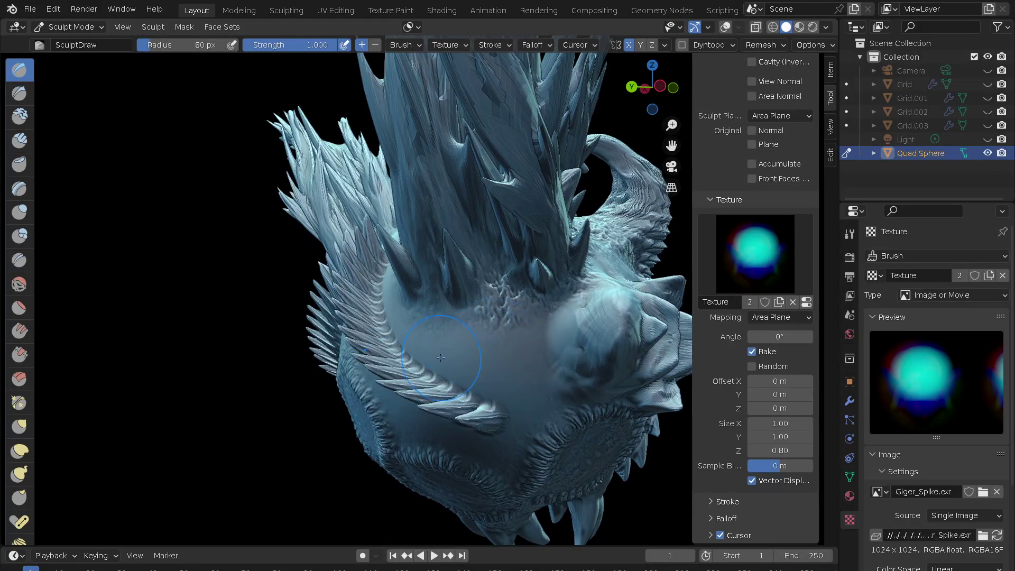
{"action": "mouse_move", "coordinate": [498, 465]}
{"action": "middle_mouse_down"}
{"action": "mouse_move", "coordinate": [561, 394]}
{"action": "mouse_move", "coordinate": [550, 424]}
{"action": "middle_mouse_up"}
{"action": "middle_click_drag", "start_coordinate": [447, 401], "coordinate": [505, 400]}
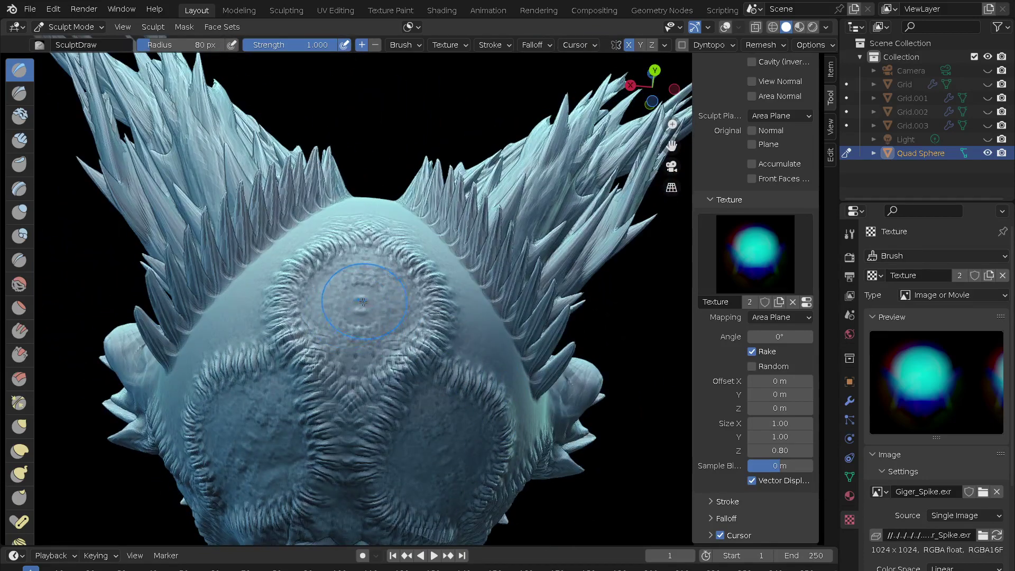
{"action": "left_click_drag", "start_coordinate": [344, 410], "coordinate": [334, 520]}
{"action": "mouse_move", "coordinate": [458, 436]}
{"action": "middle_mouse_down"}
{"action": "mouse_move", "coordinate": [575, 328]}
{"action": "mouse_move", "coordinate": [424, 442]}
{"action": "mouse_move", "coordinate": [511, 320]}
{"action": "mouse_move", "coordinate": [478, 459]}
{"action": "mouse_move", "coordinate": [507, 438]}
{"action": "middle_mouse_up"}
{"action": "scroll", "coordinate": [567, 299], "scroll_direction": "down", "scroll_amount": 6}
{"action": "mouse_move", "coordinate": [527, 379]}
{"action": "middle_mouse_down"}
{"action": "mouse_move", "coordinate": [480, 377]}
{"action": "mouse_move", "coordinate": [594, 403]}
{"action": "mouse_move", "coordinate": [509, 415]}
{"action": "middle_mouse_up"}
{"action": "mouse_move", "coordinate": [519, 334]}
{"action": "middle_mouse_down"}
{"action": "mouse_move", "coordinate": [533, 403]}
{"action": "mouse_move", "coordinate": [385, 422]}
{"action": "mouse_move", "coordinate": [439, 371]}
{"action": "mouse_move", "coordinate": [449, 417]}
{"action": "middle_mouse_up"}
{"action": "key", "text": "ctrl+s"}
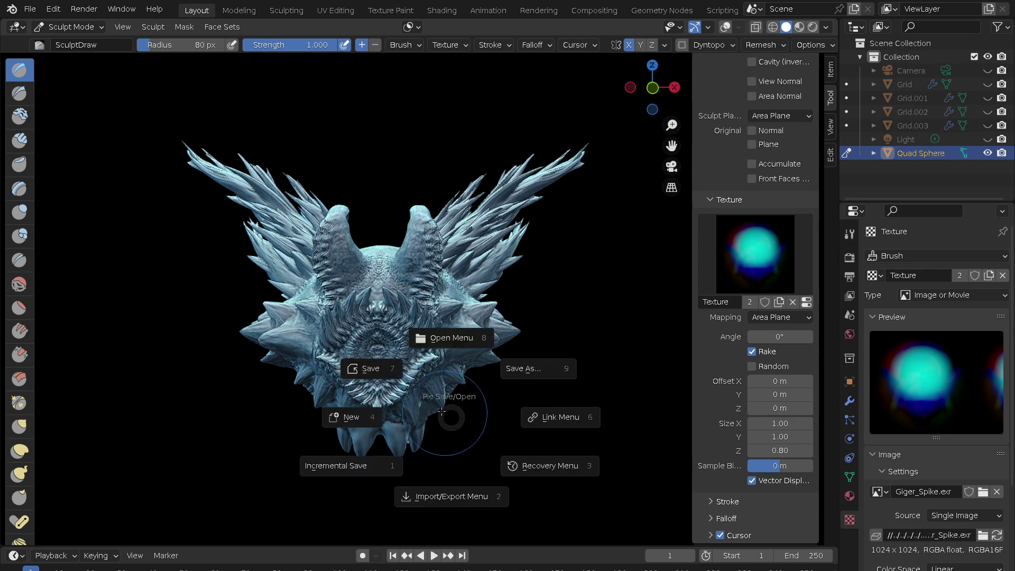
- Save the sculpt from the pie menu, orbit the head, and show the recent-files list
{"action": "left_click", "coordinate": [394, 408]}
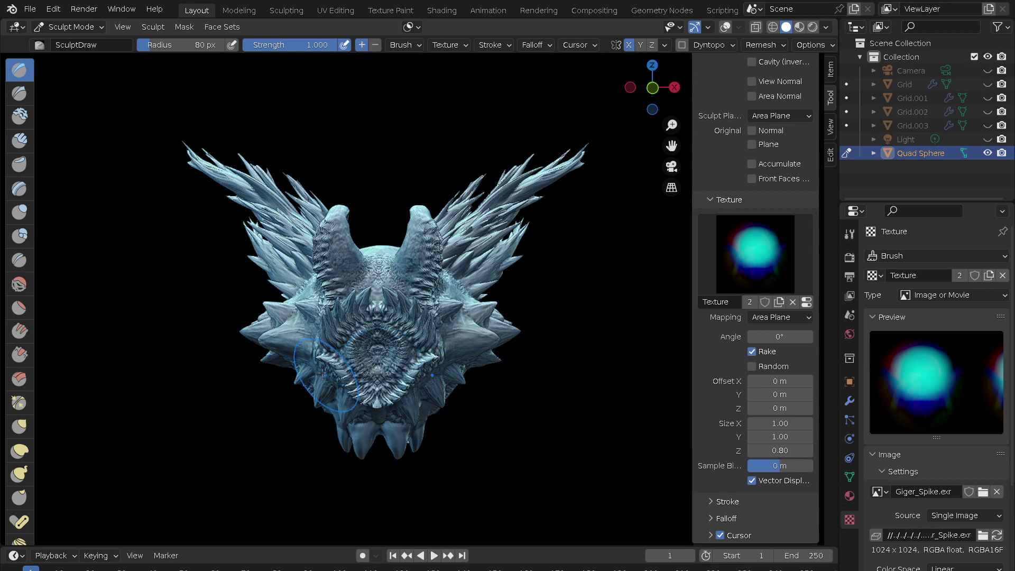
{"action": "mouse_move", "coordinate": [271, 448]}
{"action": "middle_mouse_down"}
{"action": "mouse_move", "coordinate": [304, 353]}
{"action": "mouse_move", "coordinate": [262, 440]}
{"action": "mouse_move", "coordinate": [272, 446]}
{"action": "mouse_move", "coordinate": [267, 363]}
{"action": "middle_mouse_up"}
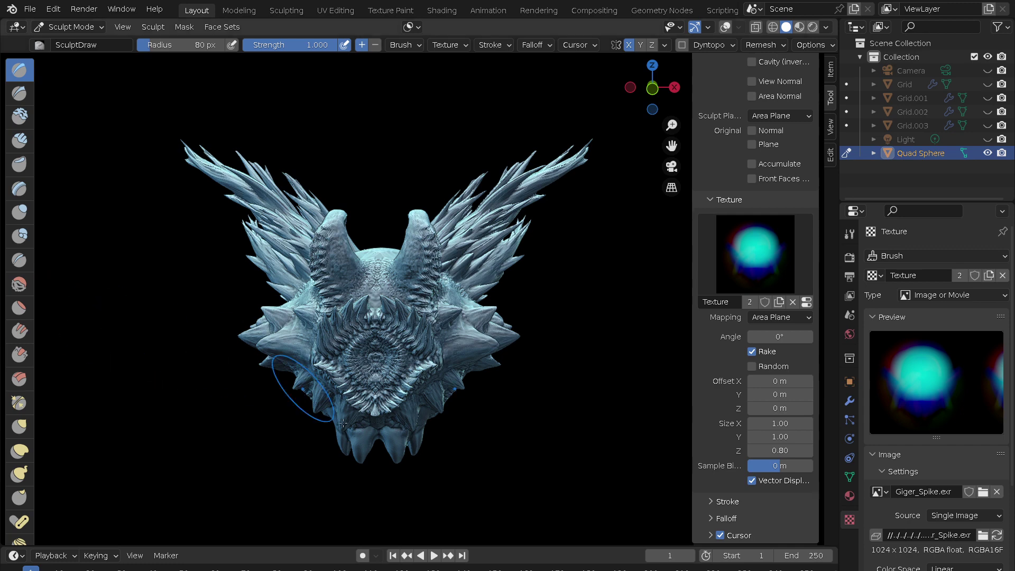
{"action": "left_click", "coordinate": [30, 9]}
{"action": "mouse_move", "coordinate": [65, 52]}
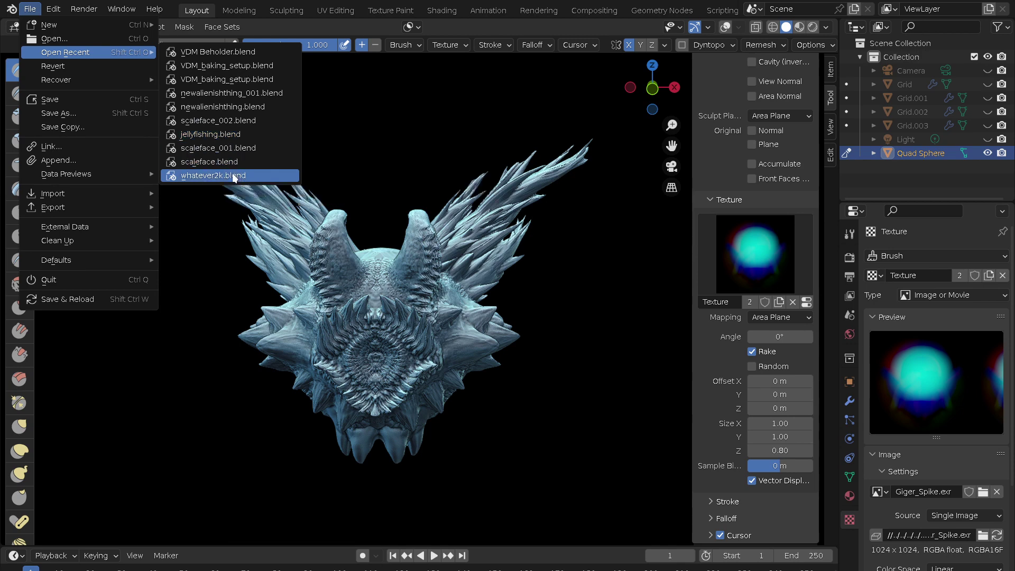
- Load another recent .blend file and orbit around its detailed bird-like creature head
{"action": "left_click", "coordinate": [231, 177]}
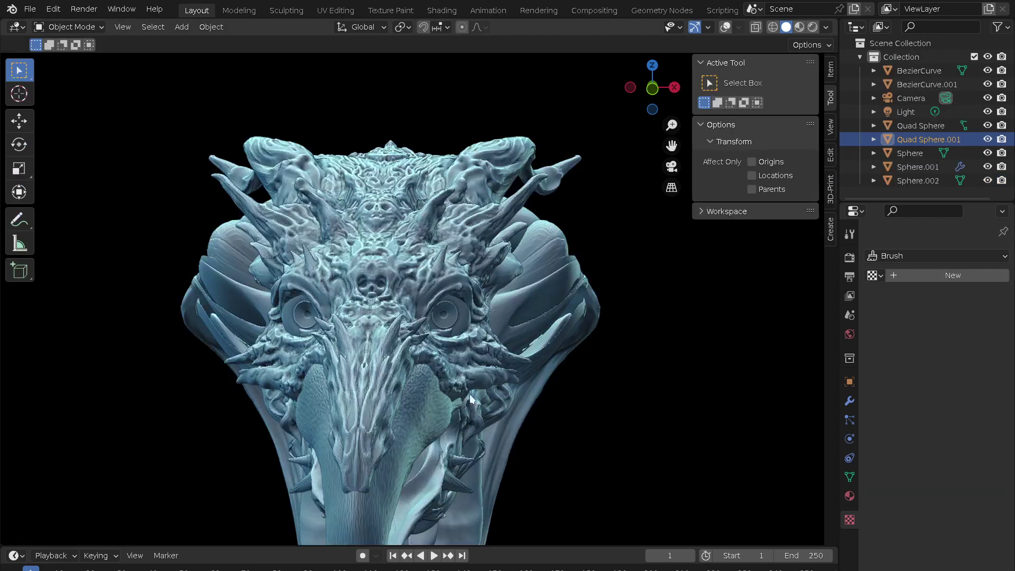
{"action": "mouse_move", "coordinate": [469, 394]}
{"action": "middle_mouse_down"}
{"action": "mouse_move", "coordinate": [445, 395]}
{"action": "mouse_move", "coordinate": [522, 392]}
{"action": "mouse_move", "coordinate": [538, 411]}
{"action": "mouse_move", "coordinate": [518, 469]}
{"action": "mouse_move", "coordinate": [521, 503]}
{"action": "mouse_move", "coordinate": [410, 432]}
{"action": "mouse_move", "coordinate": [406, 398]}
{"action": "mouse_move", "coordinate": [323, 392]}
{"action": "mouse_move", "coordinate": [336, 394]}
{"action": "middle_mouse_up"}
{"action": "mouse_move", "coordinate": [368, 454]}
{"action": "middle_mouse_down"}
{"action": "mouse_move", "coordinate": [388, 360]}
{"action": "mouse_move", "coordinate": [421, 334]}
{"action": "mouse_move", "coordinate": [356, 455]}
{"action": "mouse_move", "coordinate": [377, 492]}
{"action": "mouse_move", "coordinate": [370, 465]}
{"action": "middle_mouse_up"}
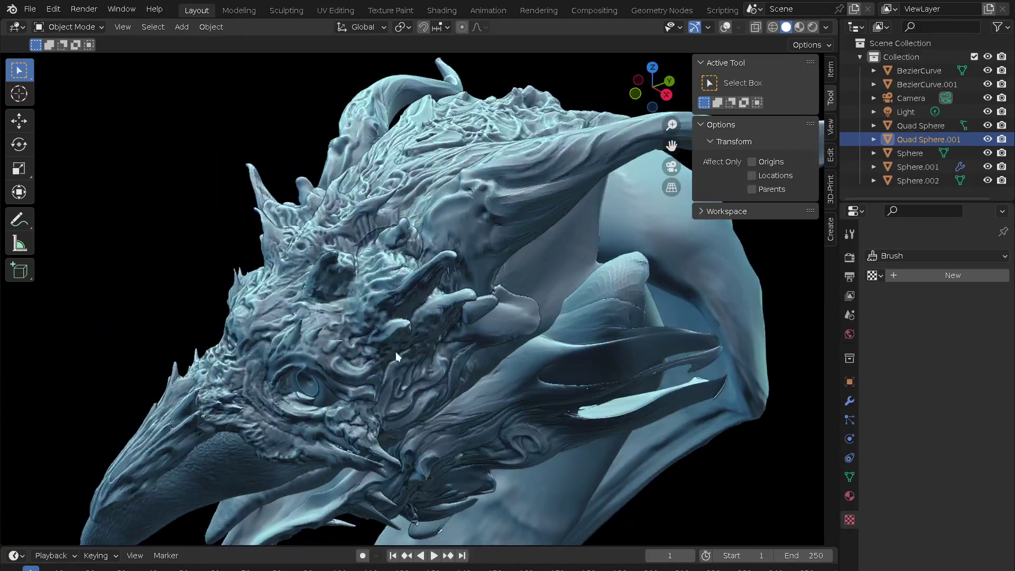
- Orbit the creature head to front and three-quarter views, checking then dismissing the File menu
{"action": "mouse_move", "coordinate": [399, 332]}
{"action": "middle_mouse_down"}
{"action": "mouse_move", "coordinate": [518, 400]}
{"action": "mouse_move", "coordinate": [467, 337]}
{"action": "mouse_move", "coordinate": [430, 449]}
{"action": "mouse_move", "coordinate": [421, 381]}
{"action": "mouse_move", "coordinate": [424, 420]}
{"action": "mouse_move", "coordinate": [429, 366]}
{"action": "middle_mouse_up"}
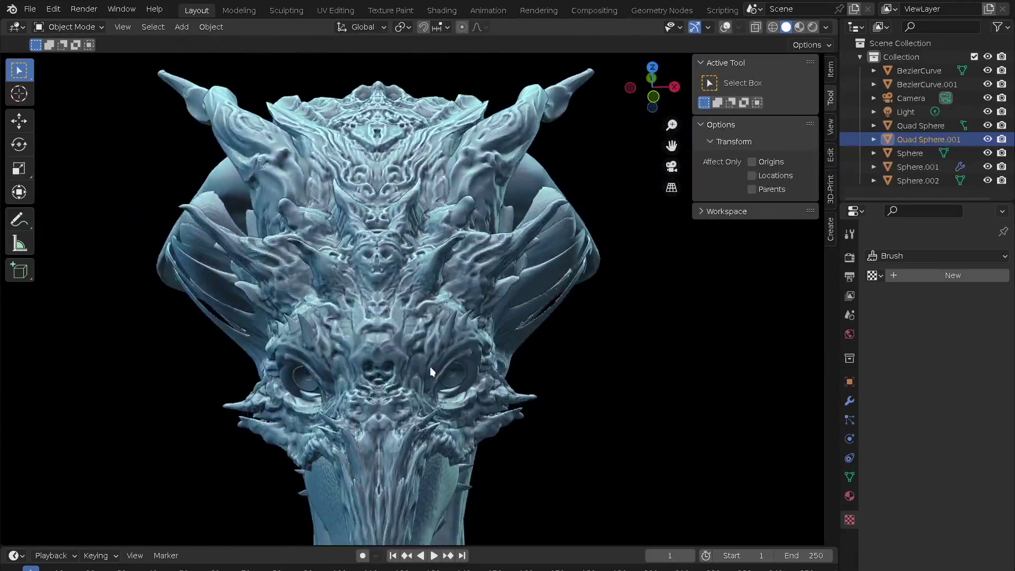
{"action": "scroll", "coordinate": [420, 256], "scroll_direction": "down", "scroll_amount": 2}
{"action": "scroll", "coordinate": [408, 414], "scroll_direction": "down", "scroll_amount": 2}
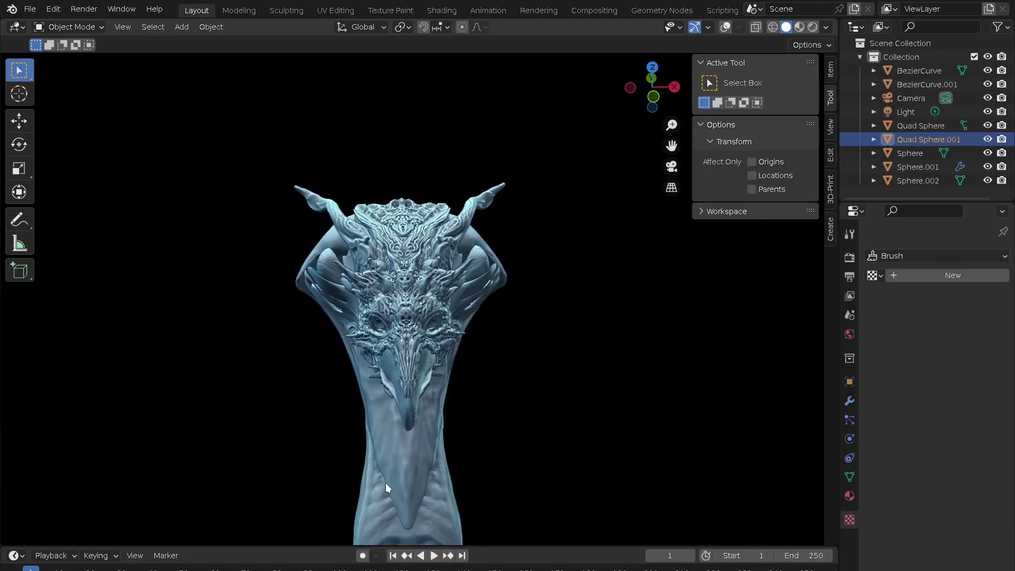
{"action": "mouse_move", "coordinate": [443, 445]}
{"action": "middle_mouse_down"}
{"action": "mouse_move", "coordinate": [465, 318]}
{"action": "mouse_move", "coordinate": [361, 382]}
{"action": "mouse_move", "coordinate": [498, 371]}
{"action": "mouse_move", "coordinate": [553, 347]}
{"action": "mouse_move", "coordinate": [660, 329]}
{"action": "mouse_move", "coordinate": [625, 343]}
{"action": "mouse_move", "coordinate": [614, 372]}
{"action": "mouse_move", "coordinate": [535, 363]}
{"action": "mouse_move", "coordinate": [478, 379]}
{"action": "middle_mouse_up"}
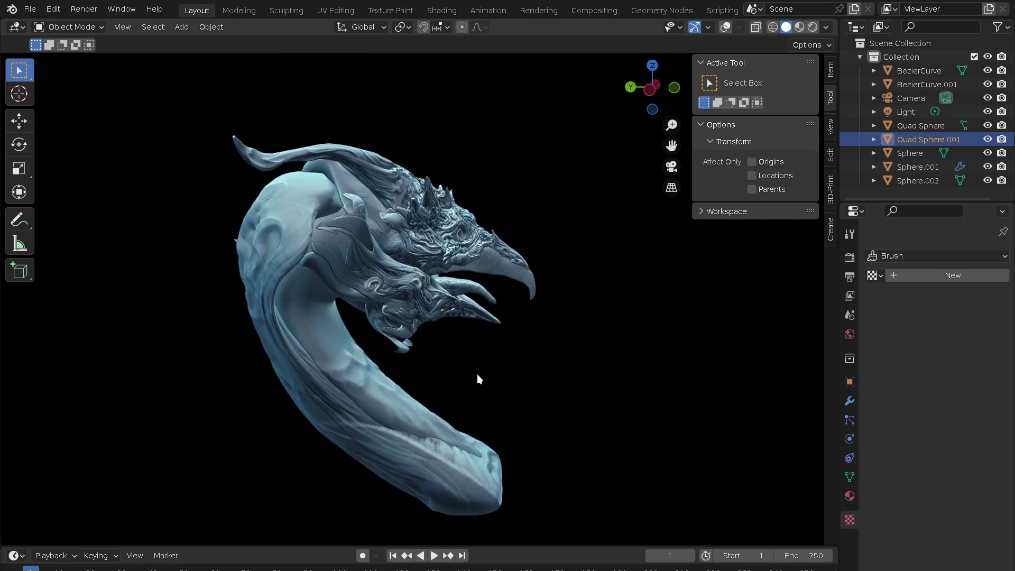
{"action": "left_click", "coordinate": [29, 11]}
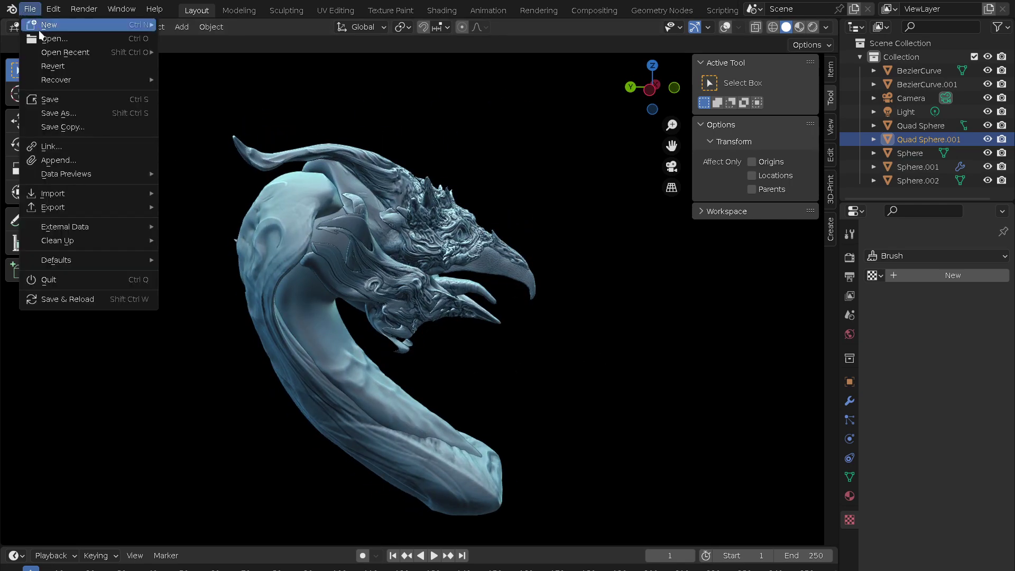
{"action": "key", "text": "Escape"}
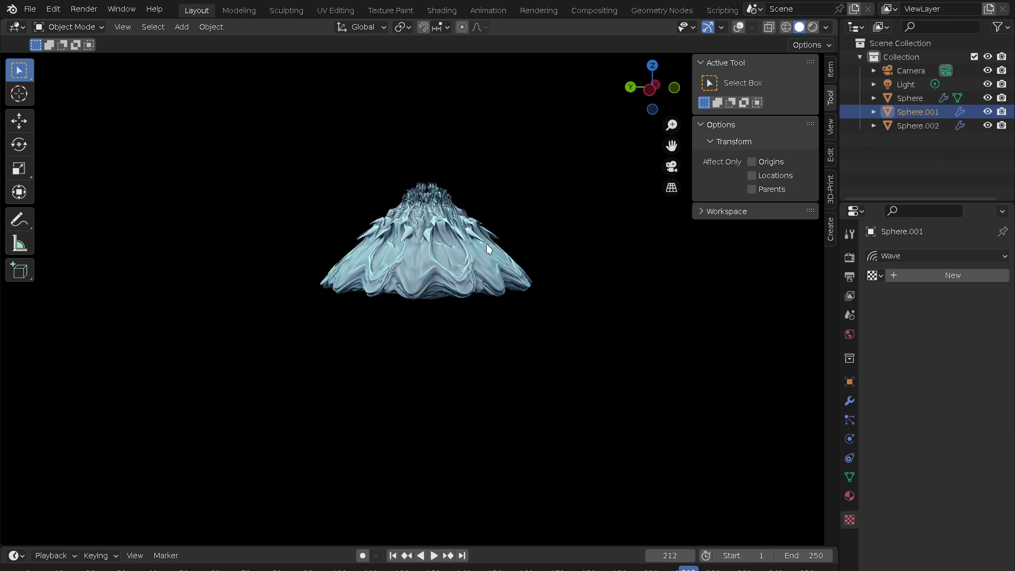
- Orbit and zoom around the wavy, spiky dome sculpt to inspect it from above
{"action": "mouse_move", "coordinate": [487, 243]}
{"action": "middle_mouse_down"}
{"action": "mouse_move", "coordinate": [450, 360]}
{"action": "mouse_move", "coordinate": [462, 299]}
{"action": "mouse_move", "coordinate": [449, 223]}
{"action": "middle_mouse_up"}
{"action": "scroll", "coordinate": [486, 172], "scroll_direction": "up", "scroll_amount": 5}
{"action": "mouse_move", "coordinate": [486, 172]}
{"action": "middle_mouse_down"}
{"action": "mouse_move", "coordinate": [489, 195]}
{"action": "mouse_move", "coordinate": [449, 293]}
{"action": "mouse_move", "coordinate": [518, 163]}
{"action": "middle_mouse_up"}
{"action": "scroll", "coordinate": [503, 139], "scroll_direction": "down", "scroll_amount": 2}
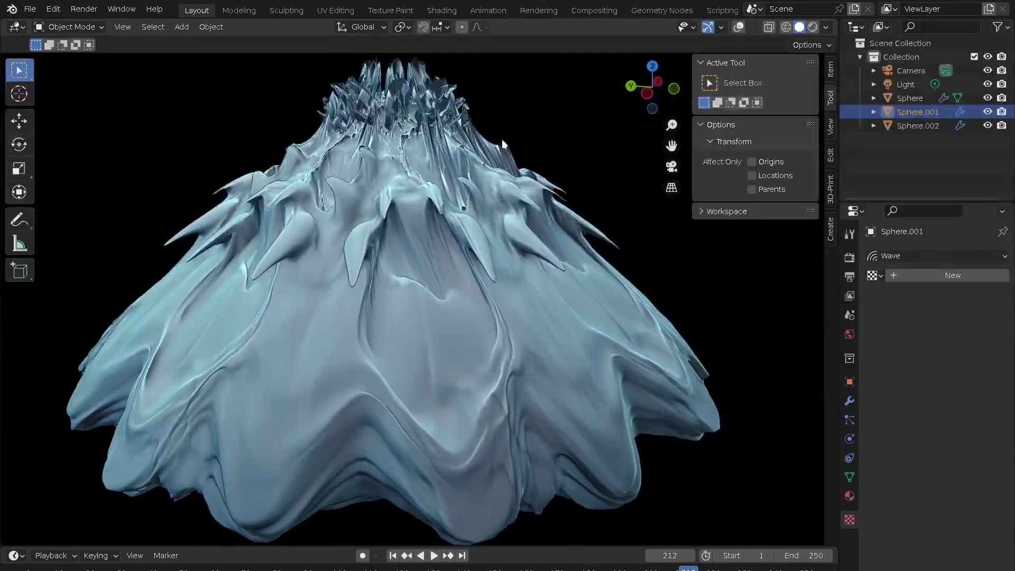
{"action": "scroll", "coordinate": [458, 239], "scroll_direction": "down", "scroll_amount": 3}
{"action": "scroll", "coordinate": [453, 274], "scroll_direction": "down", "scroll_amount": 3}
{"action": "mouse_move", "coordinate": [452, 274]}
{"action": "middle_mouse_down"}
{"action": "mouse_move", "coordinate": [492, 153]}
{"action": "mouse_move", "coordinate": [470, 264]}
{"action": "mouse_move", "coordinate": [496, 193]}
{"action": "mouse_move", "coordinate": [464, 279]}
{"action": "mouse_move", "coordinate": [444, 267]}
{"action": "middle_mouse_up"}
{"action": "scroll", "coordinate": [492, 159], "scroll_direction": "up", "scroll_amount": 4}
{"action": "scroll", "coordinate": [490, 174], "scroll_direction": "up", "scroll_amount": 2}
{"action": "scroll", "coordinate": [499, 218], "scroll_direction": "down", "scroll_amount": 3}
{"action": "mouse_move", "coordinate": [499, 218]}
{"action": "middle_mouse_down"}
{"action": "mouse_move", "coordinate": [450, 396]}
{"action": "mouse_move", "coordinate": [445, 373]}
{"action": "middle_mouse_up"}
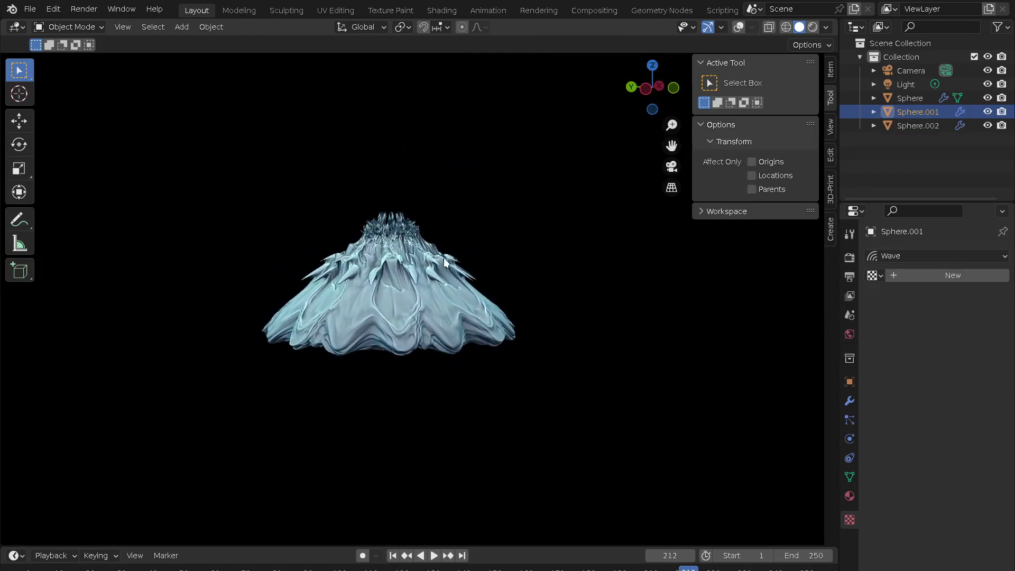
{"action": "key", "text": "ctrl+Tab"}
{"action": "key", "text": "ctrl+Tab"}
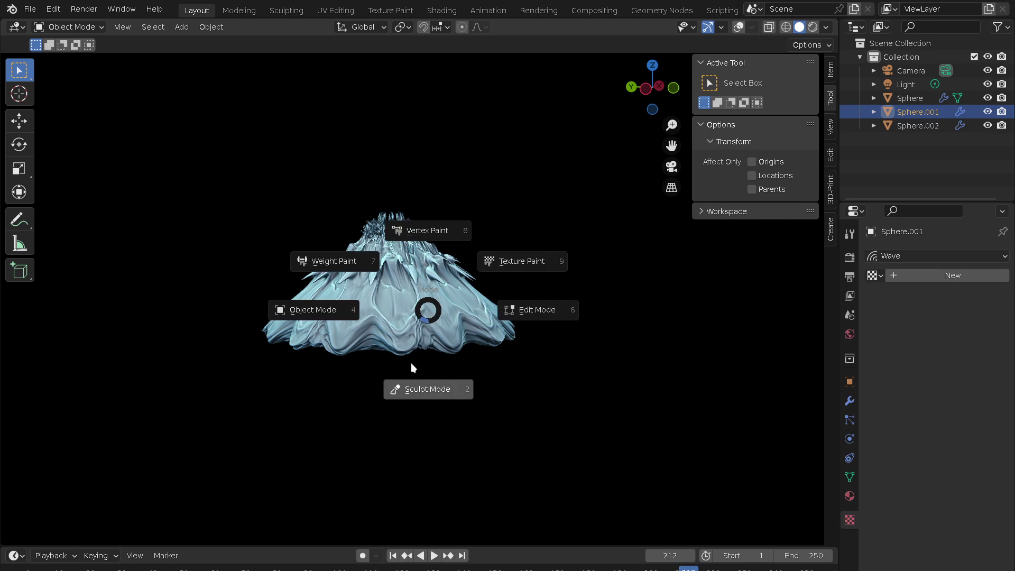
- Put Sphere.001 into Sculpt Mode and switch its brush texture from Wave to Tree_Spikes.exr
{"action": "left_click", "coordinate": [415, 388]}
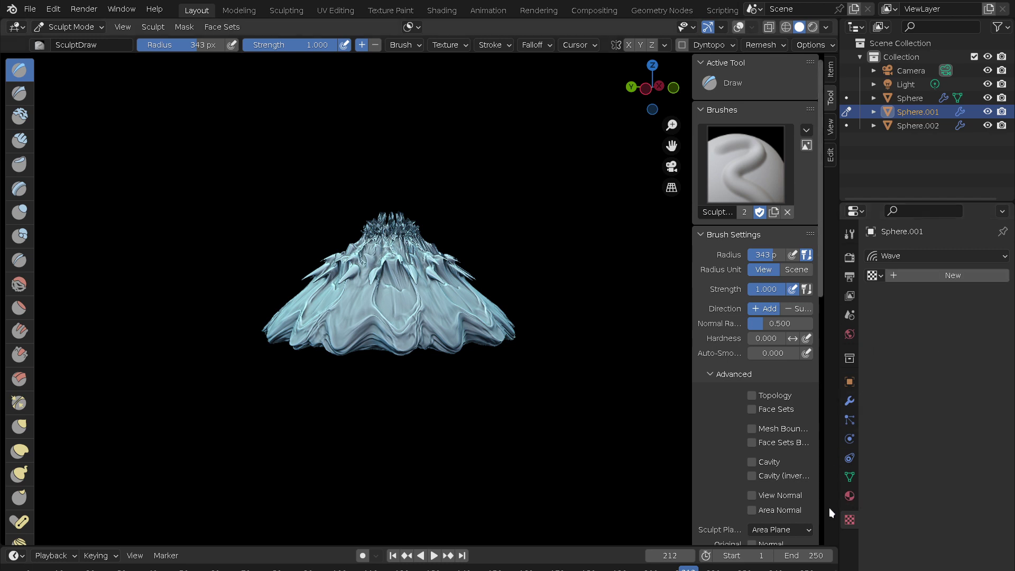
{"action": "left_click", "coordinate": [950, 256]}
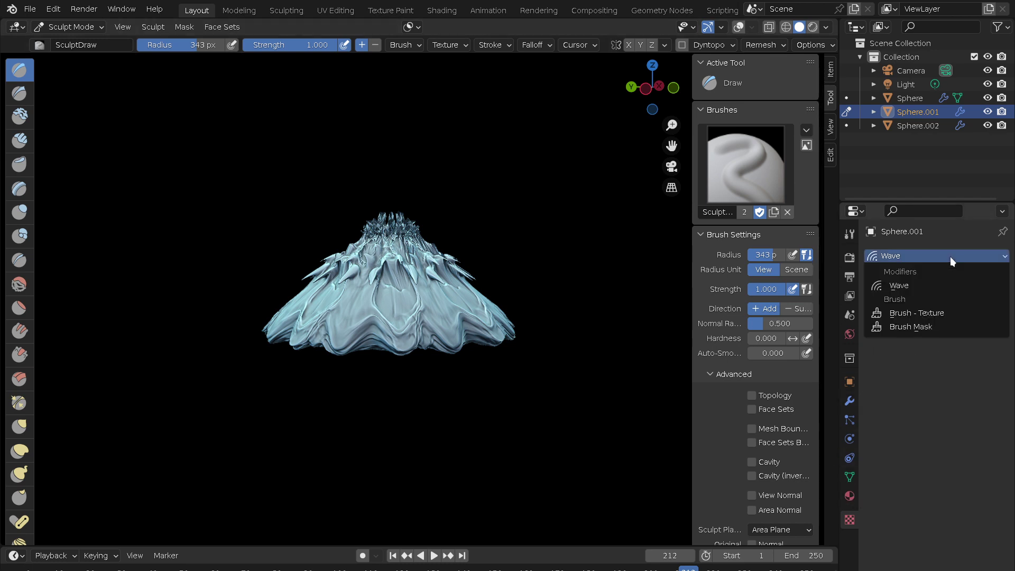
{"action": "left_click", "coordinate": [953, 314]}
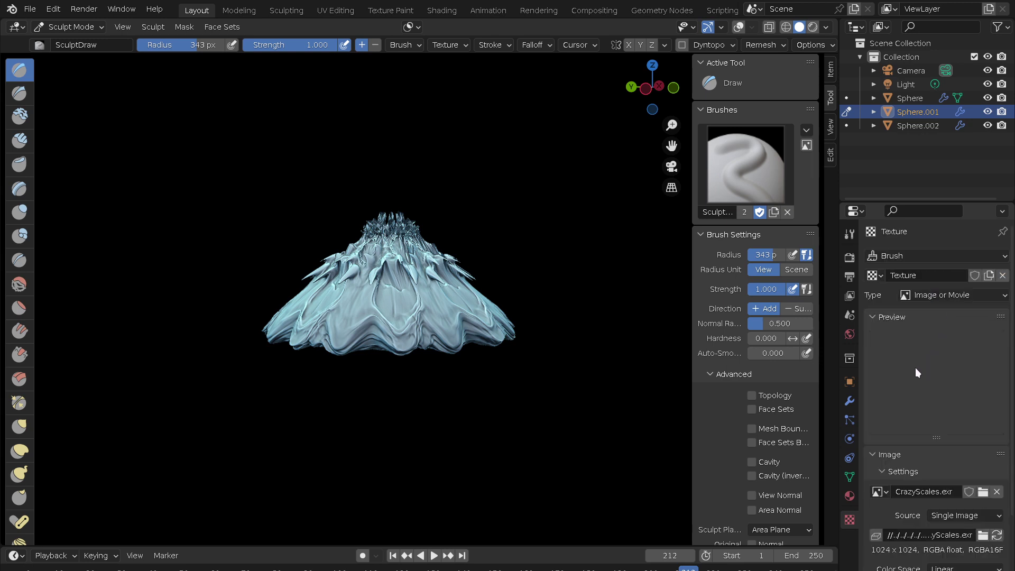
{"action": "scroll", "coordinate": [937, 312], "scroll_direction": "down", "scroll_amount": 4}
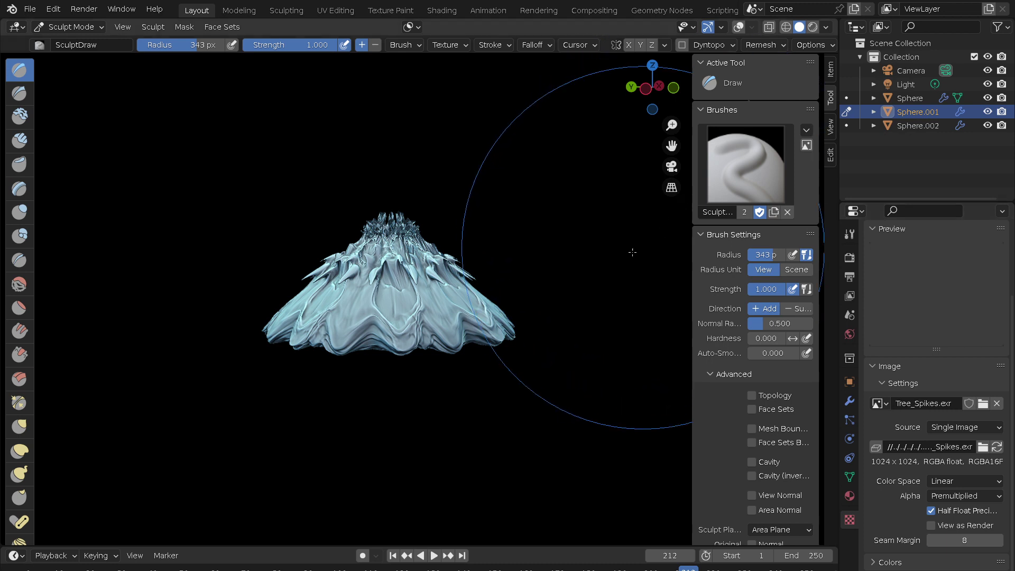
- Give the brush a 62 px radius and Anchored stroke method, with Constant falloff
{"action": "key", "text": "f"}
{"action": "left_click", "coordinate": [550, 292]}
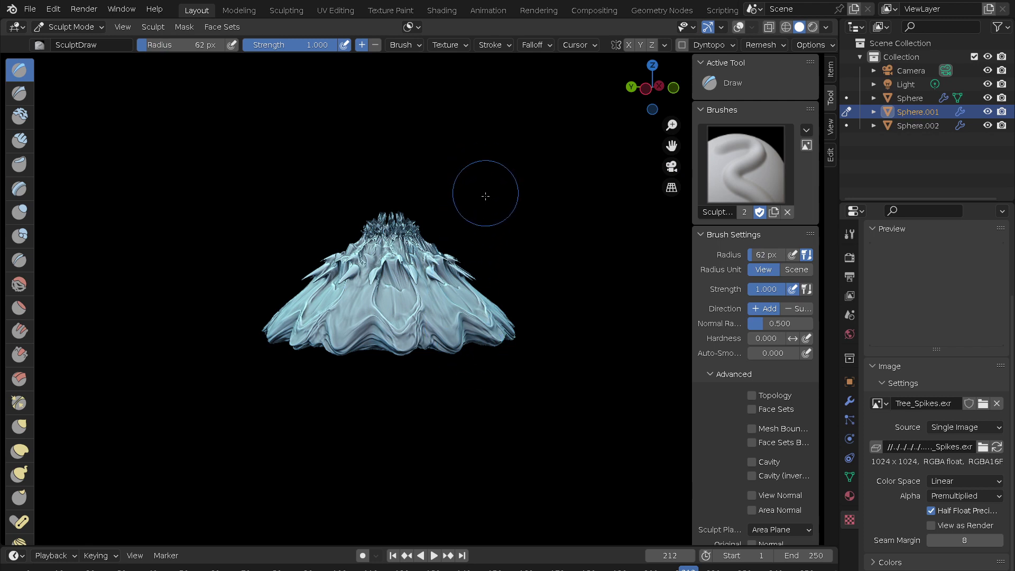
{"action": "left_click", "coordinate": [454, 44]}
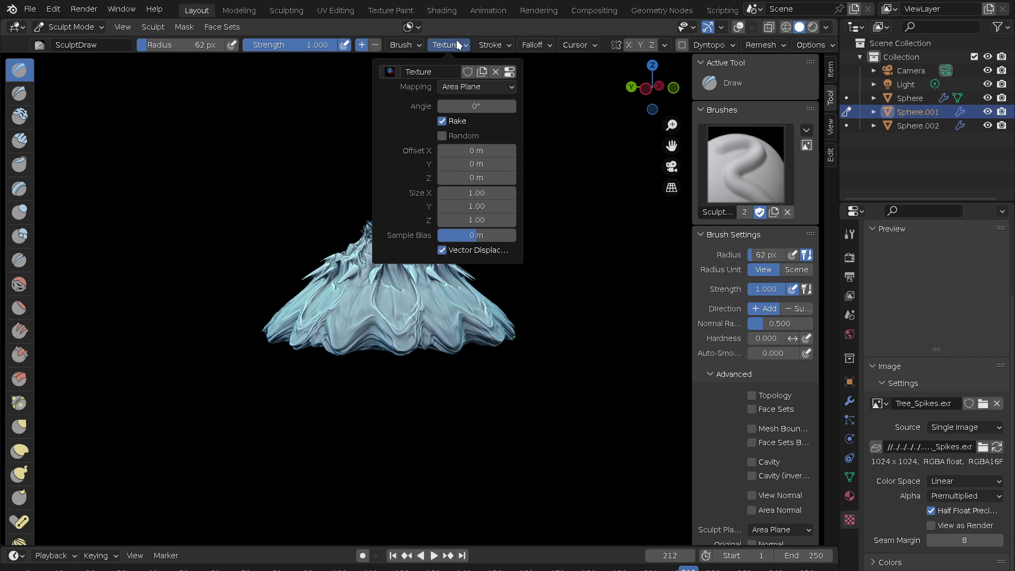
{"action": "left_click", "coordinate": [492, 44]}
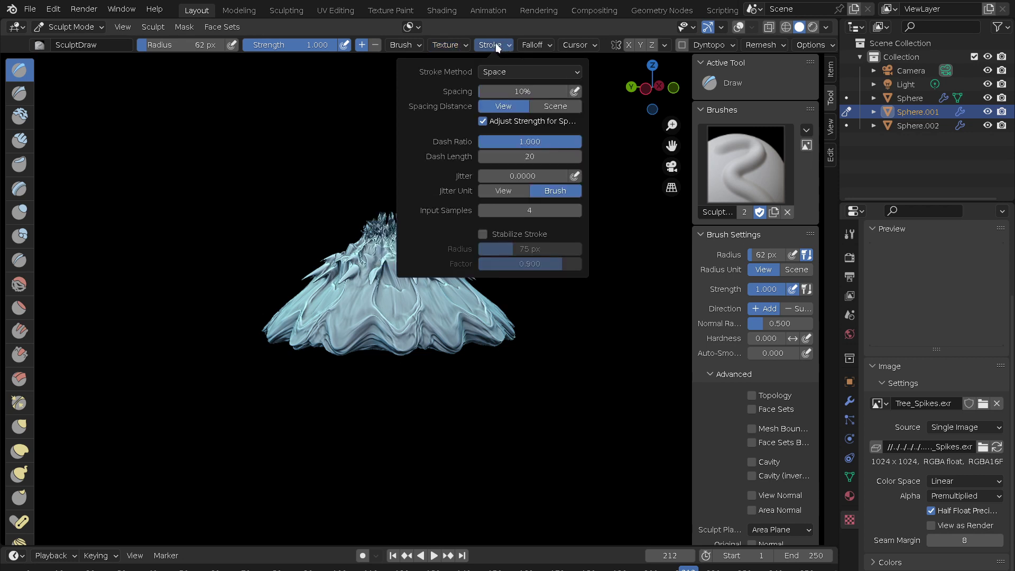
{"action": "left_click", "coordinate": [492, 73]}
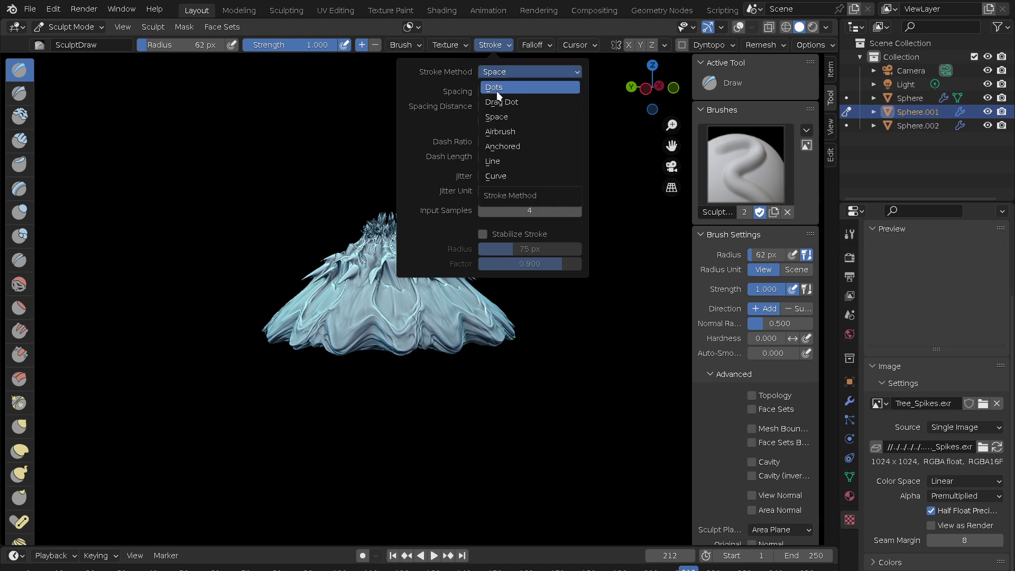
{"action": "left_click", "coordinate": [497, 146]}
{"action": "left_click", "coordinate": [551, 46]}
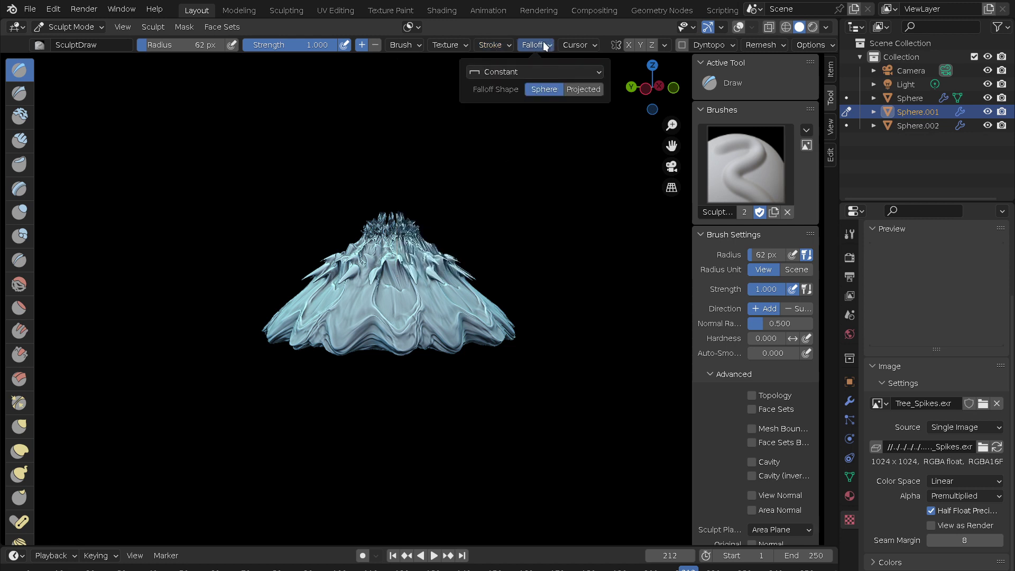
{"action": "middle_click_drag", "start_coordinate": [733, 426], "coordinate": [770, 169]}
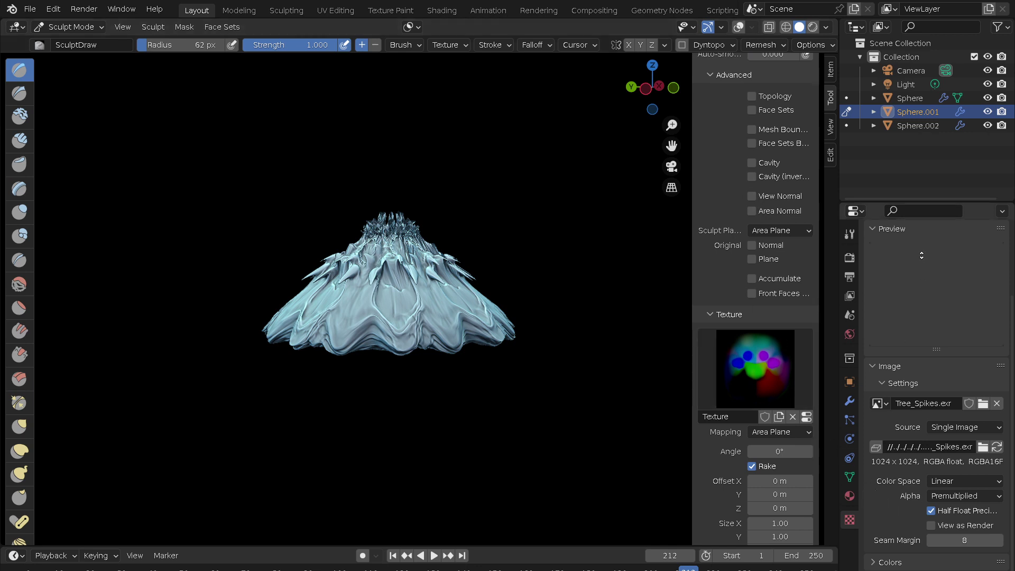
{"action": "scroll", "coordinate": [922, 371], "scroll_direction": "down", "scroll_amount": 3}
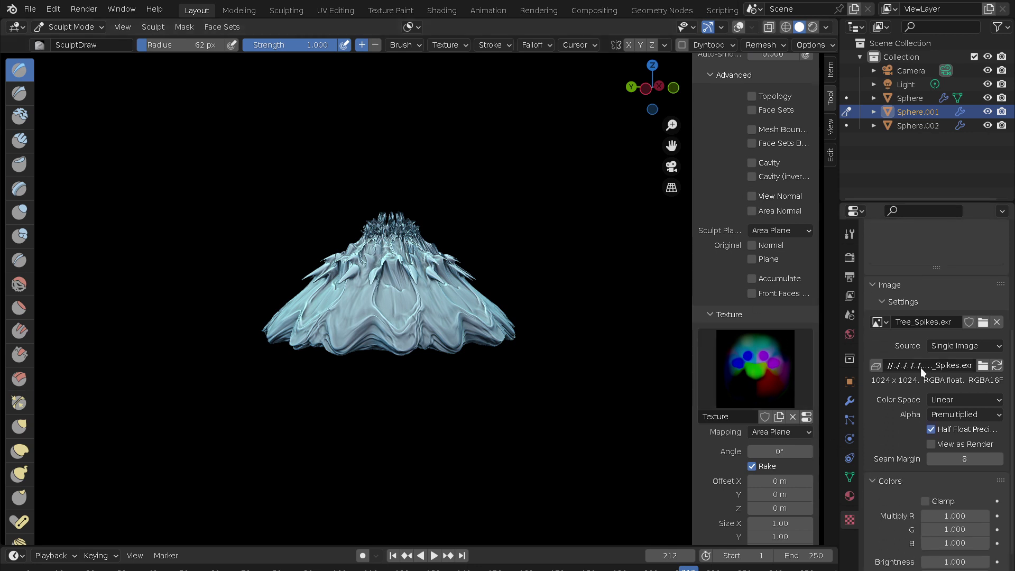
- Stamp Tree_Spikes onto the dome's top, undo, and restamp it from a top-down view
{"action": "mouse_move", "coordinate": [399, 293]}
{"action": "left_mouse_down"}
{"action": "mouse_move", "coordinate": [401, 447]}
{"action": "mouse_move", "coordinate": [523, 543]}
{"action": "left_mouse_up"}
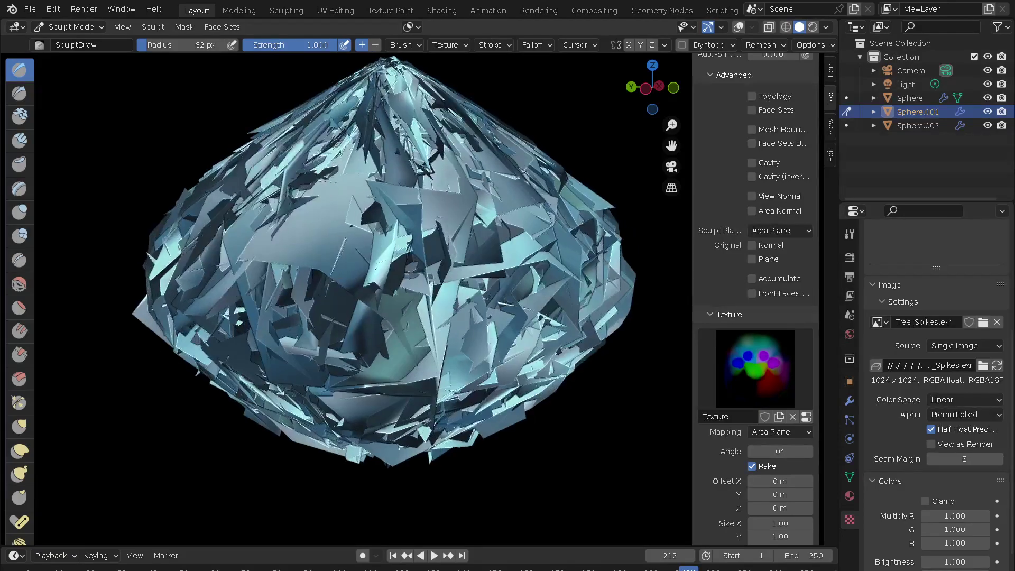
{"action": "middle_click_drag", "start_coordinate": [476, 296], "coordinate": [484, 444]}
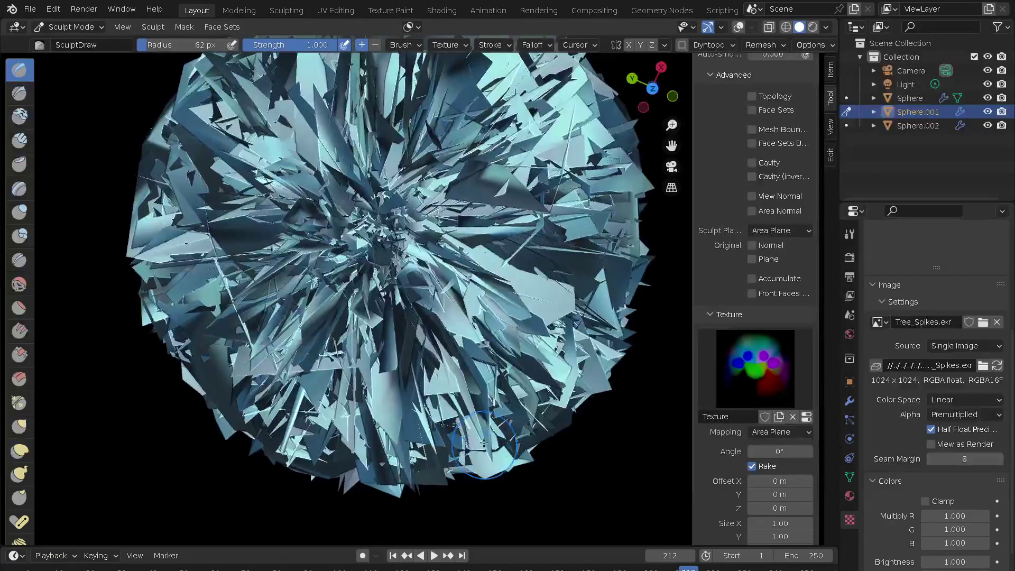
{"action": "key", "text": "ctrl+z"}
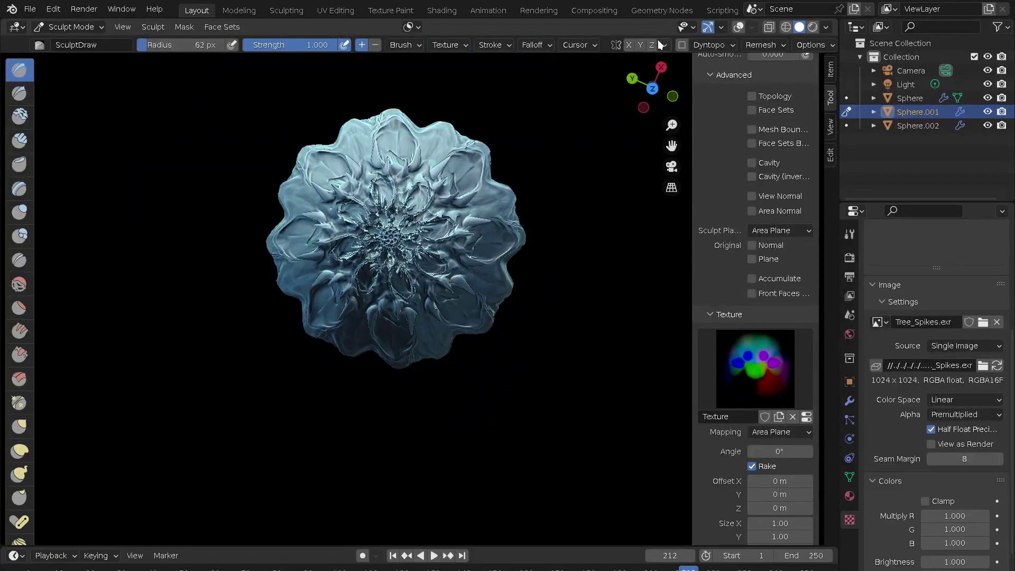
{"action": "left_click_drag", "start_coordinate": [383, 274], "coordinate": [383, 274]}
{"action": "middle_click_drag", "start_coordinate": [383, 274], "coordinate": [441, 207]}
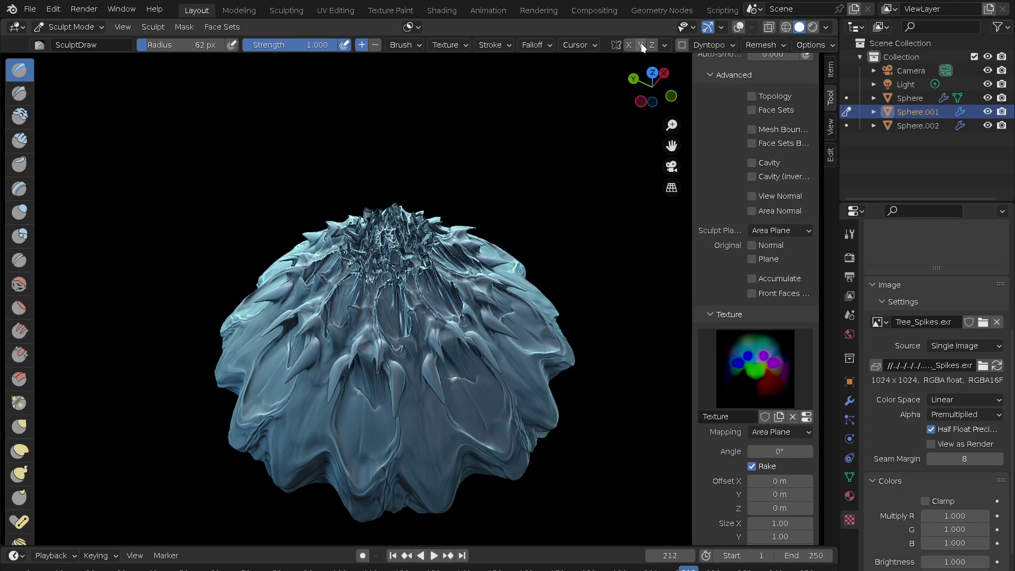
- Turn on overlay statistics, hide the view name text, and show symmetry settings
{"action": "left_click", "coordinate": [742, 27]}
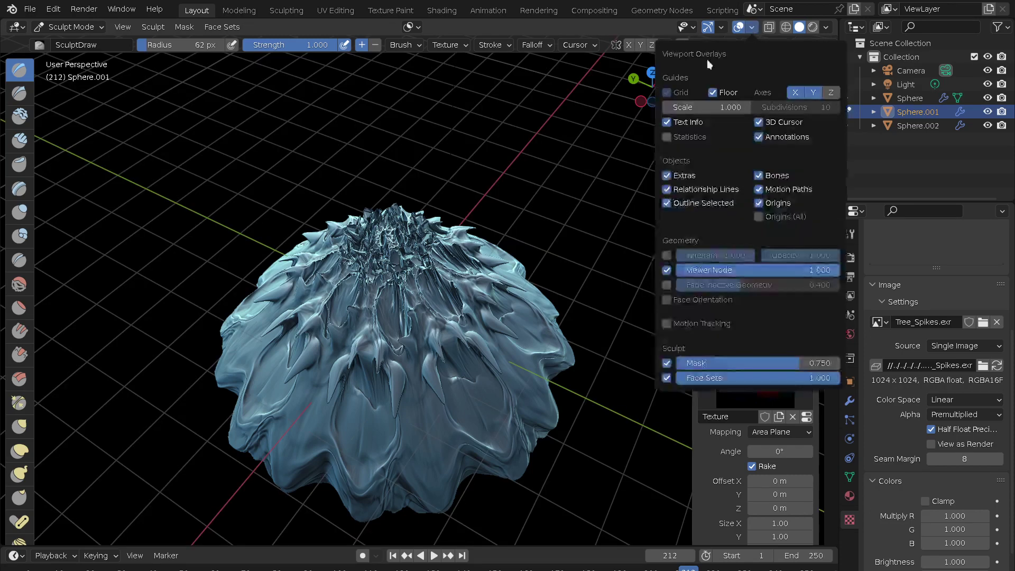
{"action": "left_click", "coordinate": [668, 138]}
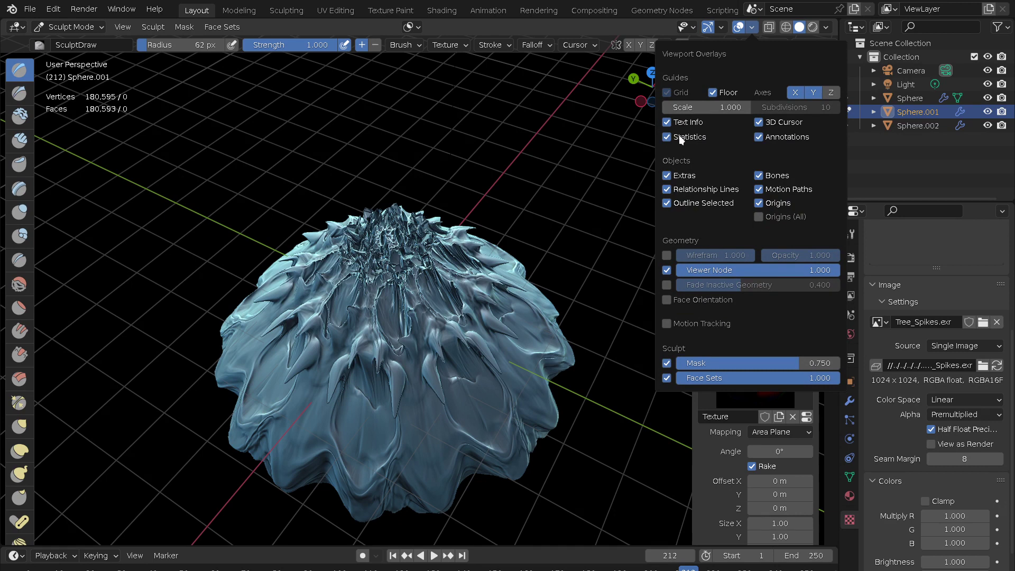
{"action": "left_click", "coordinate": [667, 122]}
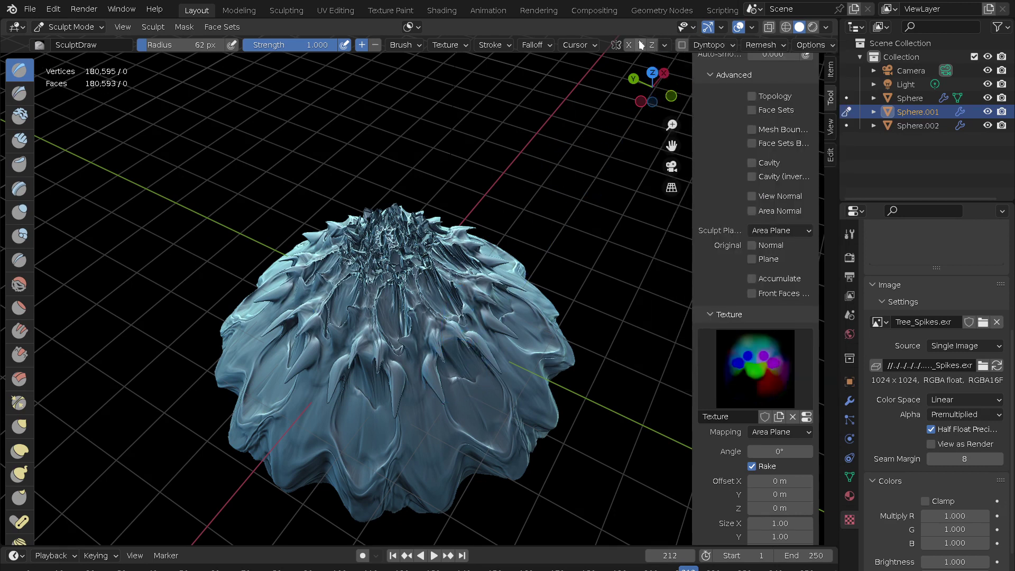
{"action": "left_click", "coordinate": [665, 44]}
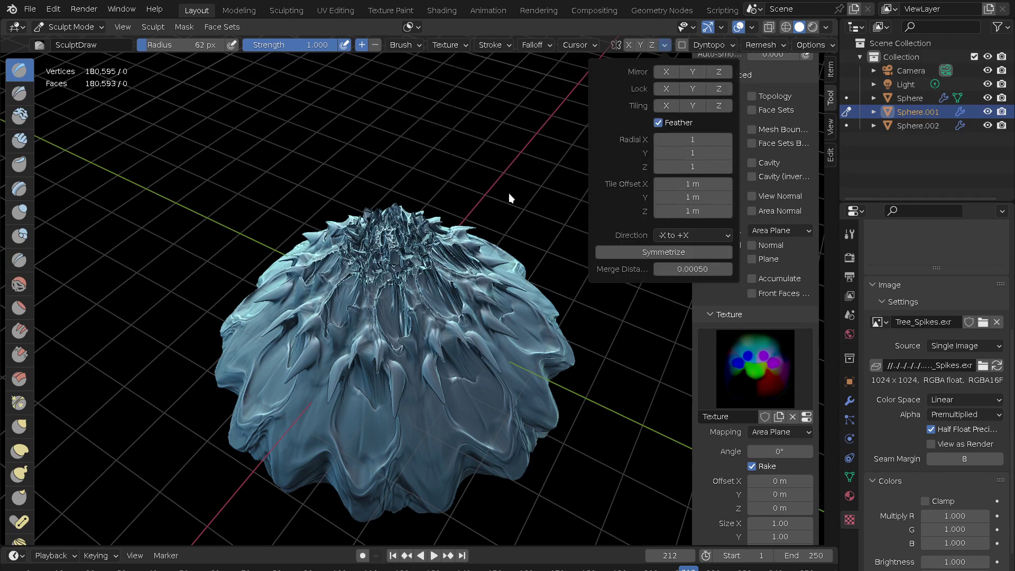
- Stamp a spike burst on the top, then try and undo a jagged crater at the centre
{"action": "mouse_move", "coordinate": [476, 220]}
{"action": "left_mouse_down"}
{"action": "mouse_move", "coordinate": [449, 340]}
{"action": "mouse_move", "coordinate": [397, 300]}
{"action": "left_mouse_up"}
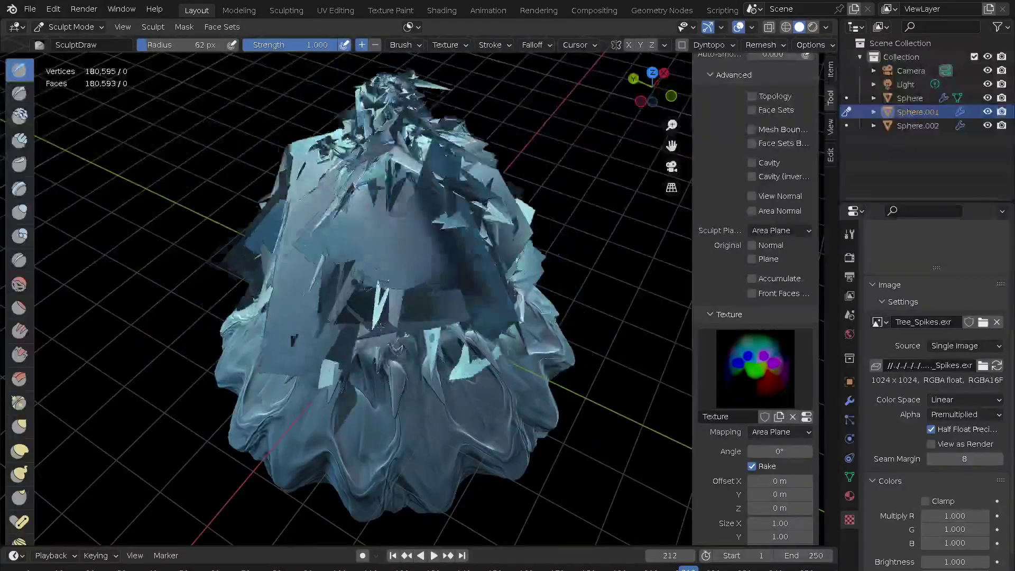
{"action": "left_click_drag", "start_coordinate": [396, 299], "coordinate": [411, 349]}
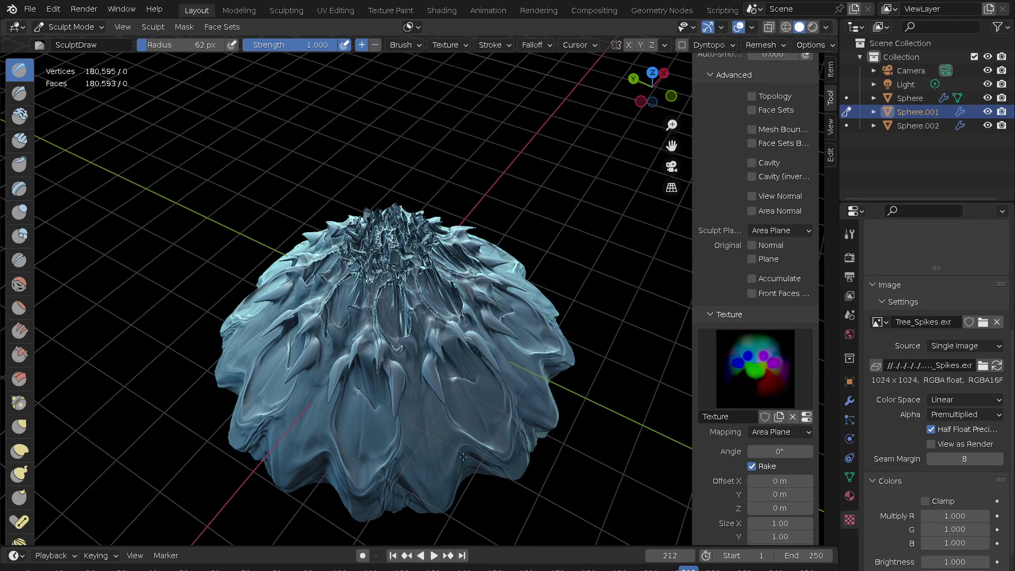
{"action": "middle_click_drag", "start_coordinate": [463, 365], "coordinate": [467, 299]}
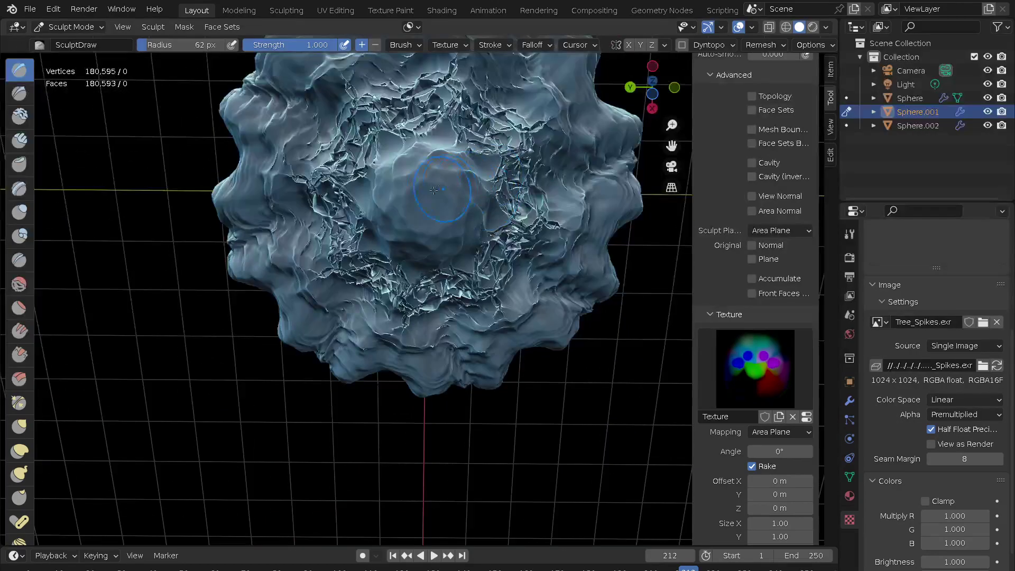
{"action": "left_click_drag", "start_coordinate": [487, 200], "coordinate": [440, 271]}
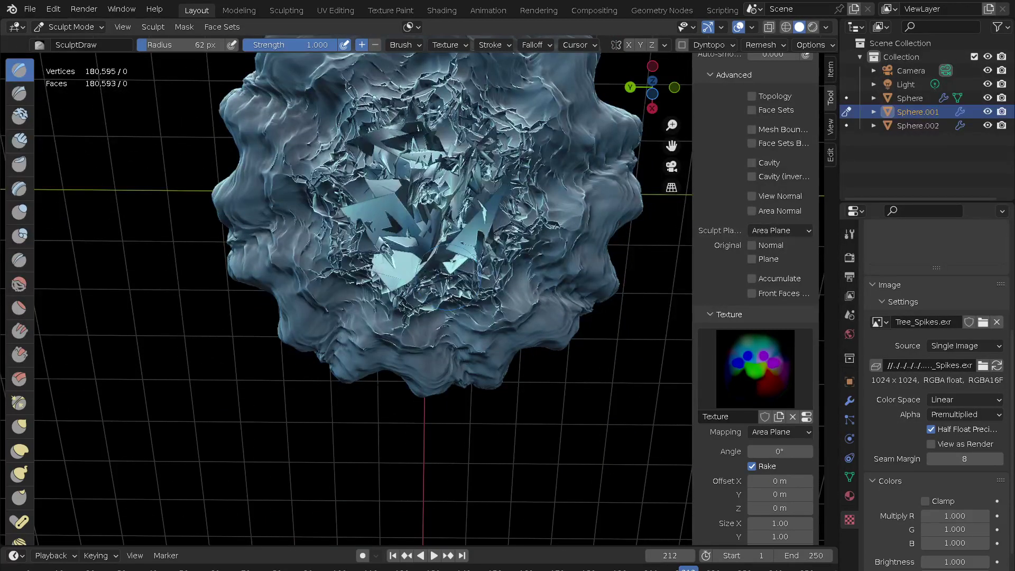
{"action": "key", "text": "ctrl+z"}
{"action": "mouse_move", "coordinate": [487, 226]}
{"action": "middle_mouse_down"}
{"action": "mouse_move", "coordinate": [443, 312]}
{"action": "mouse_move", "coordinate": [438, 304]}
{"action": "middle_mouse_up"}
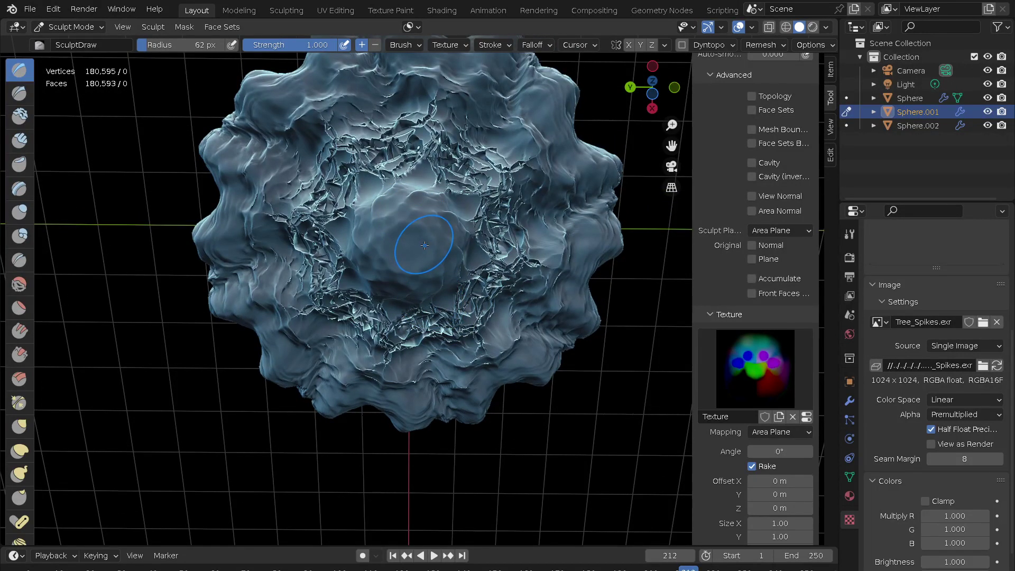
{"action": "left_click", "coordinate": [29, 9]}
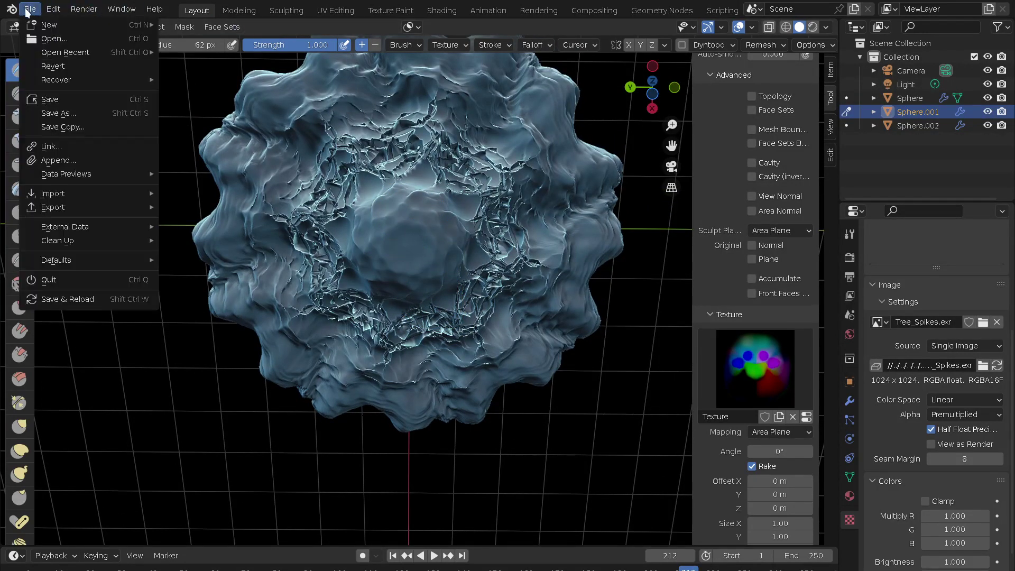
- Start opening another project and discard unsaved changes to jellyfishing.blend
{"action": "left_click", "coordinate": [51, 40]}
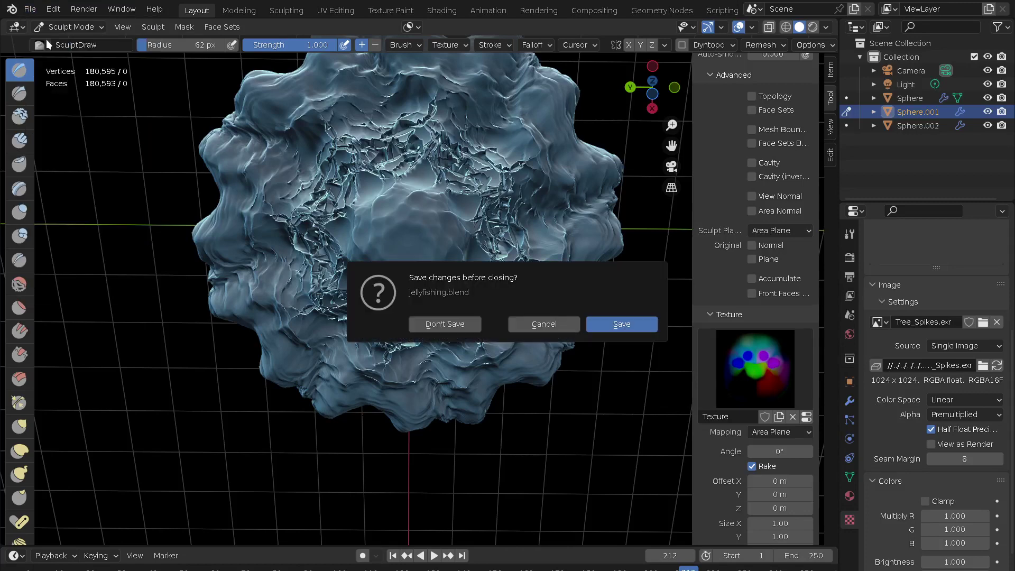
{"action": "left_click", "coordinate": [433, 324]}
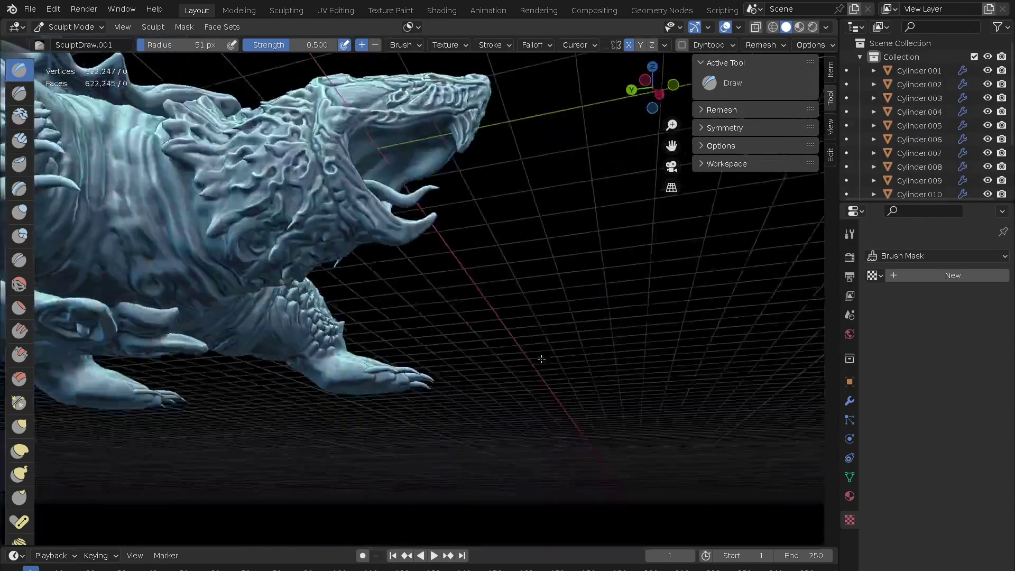
- Orbit, pull back and zoom in to frame the turtle-like creature's tail and foreleg
{"action": "middle_click_drag", "start_coordinate": [541, 359], "coordinate": [519, 444]}
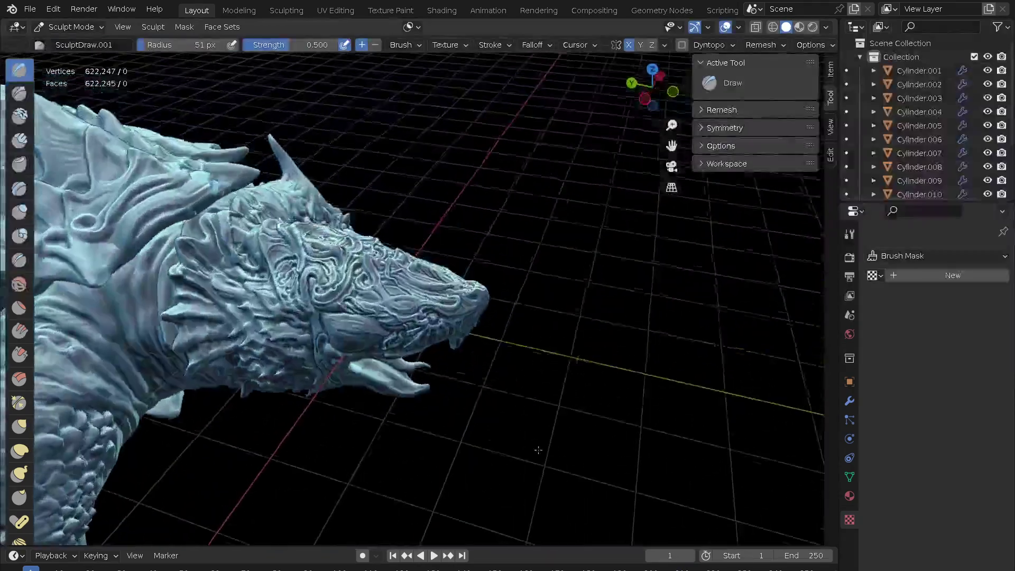
{"action": "mouse_move", "coordinate": [426, 374]}
{"action": "middle_mouse_down", "text": "shift"}
{"action": "mouse_move", "coordinate": [564, 362]}
{"action": "mouse_move", "coordinate": [549, 421]}
{"action": "mouse_move", "coordinate": [529, 402]}
{"action": "mouse_move", "coordinate": [544, 437]}
{"action": "mouse_move", "coordinate": [560, 325]}
{"action": "mouse_move", "coordinate": [604, 332]}
{"action": "middle_mouse_up", "text": "shift"}
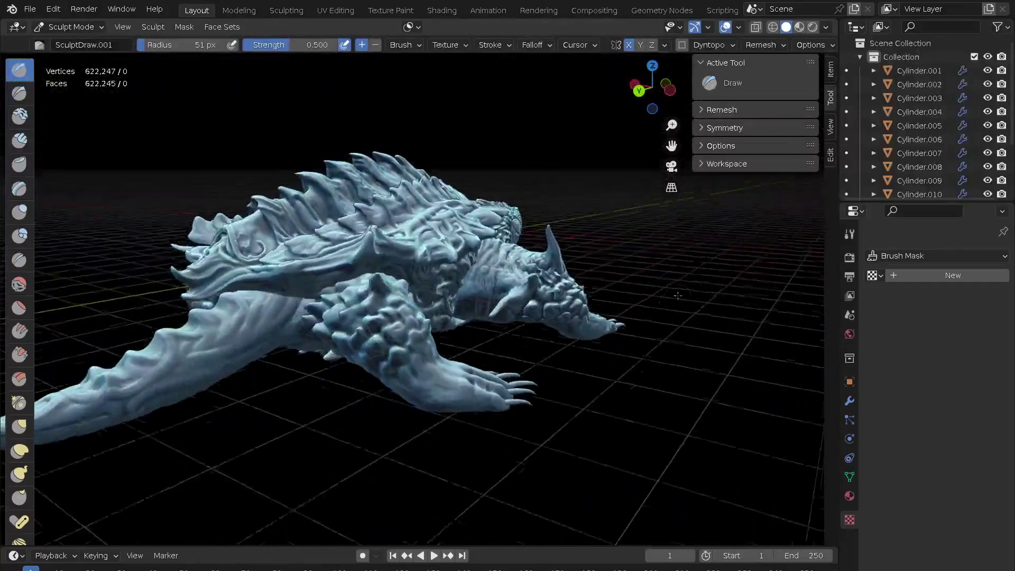
{"action": "middle_click_drag", "start_coordinate": [345, 315], "coordinate": [419, 424], "text": "shift"}
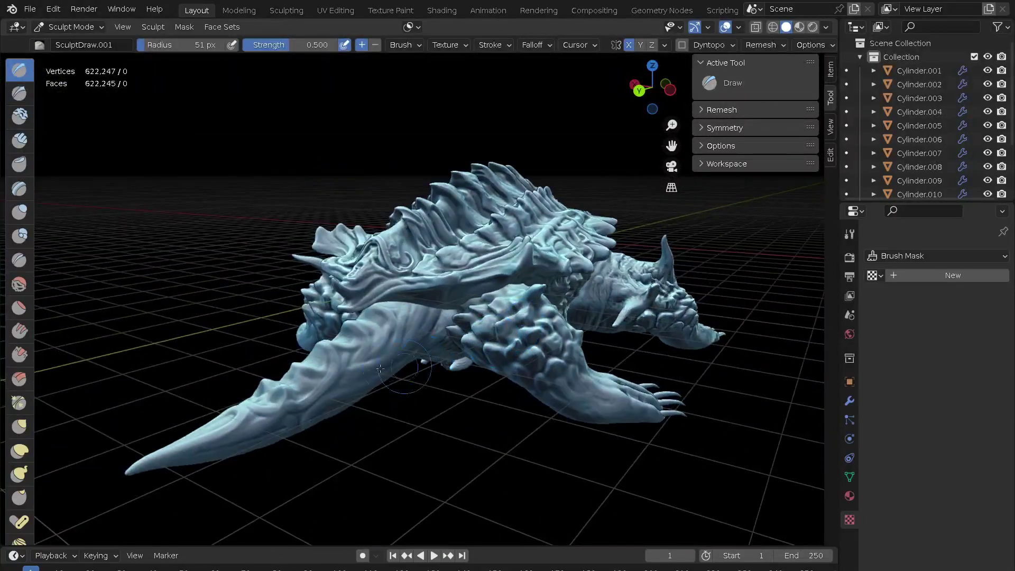
{"action": "scroll", "coordinate": [394, 312], "scroll_direction": "up", "scroll_amount": 3}
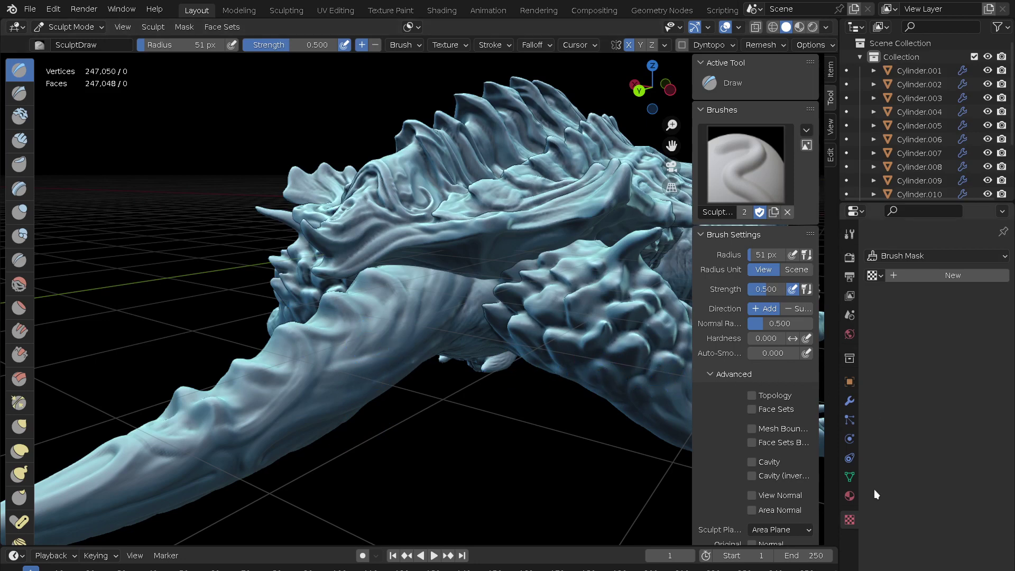
- Give the draw brush a new Area Plane texture and create Texture.002 for the Cyber_Ribs.exr image
{"action": "scroll", "coordinate": [751, 318], "scroll_direction": "down", "scroll_amount": 5}
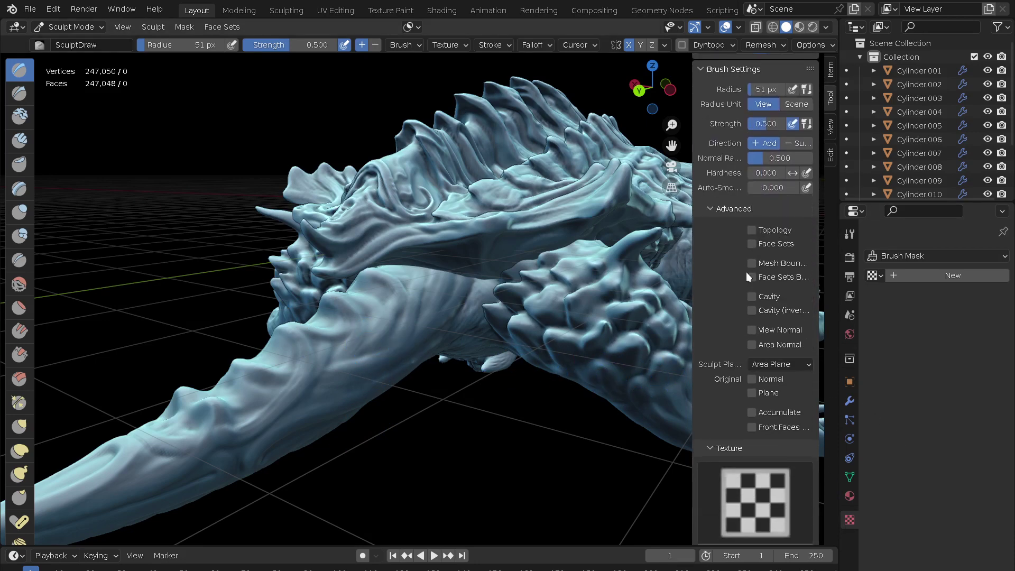
{"action": "scroll", "coordinate": [728, 430], "scroll_direction": "down", "scroll_amount": 5}
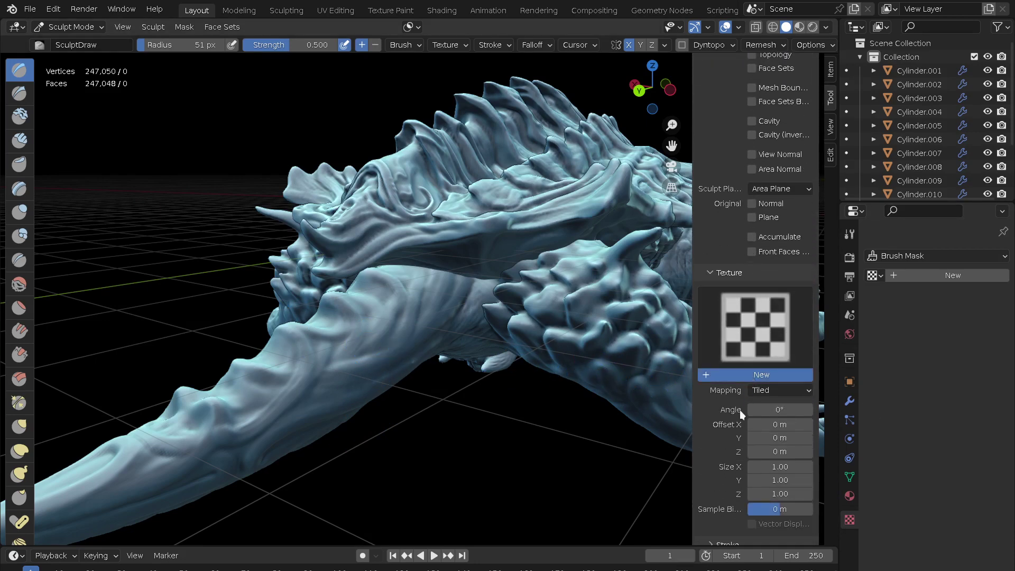
{"action": "left_click", "coordinate": [758, 374]}
{"action": "left_click", "coordinate": [771, 391]}
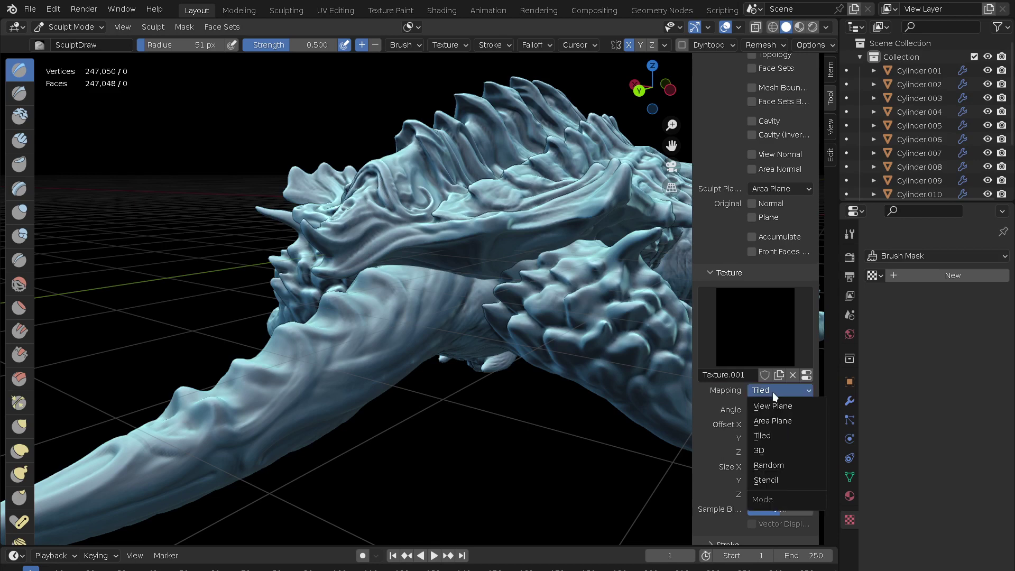
{"action": "left_click", "coordinate": [775, 421]}
{"action": "scroll", "coordinate": [712, 481], "scroll_direction": "down", "scroll_amount": 5}
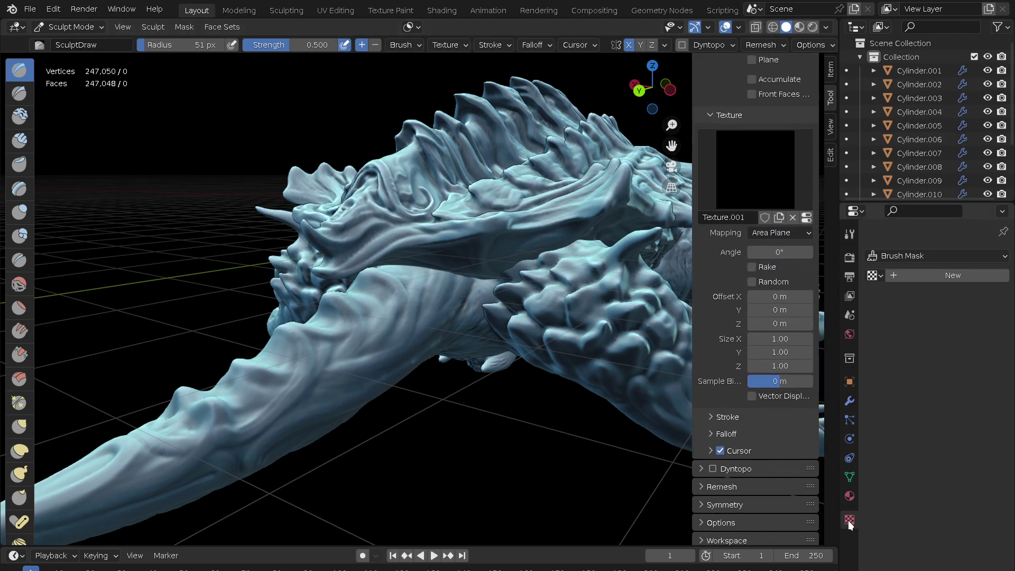
{"action": "left_click", "coordinate": [940, 276]}
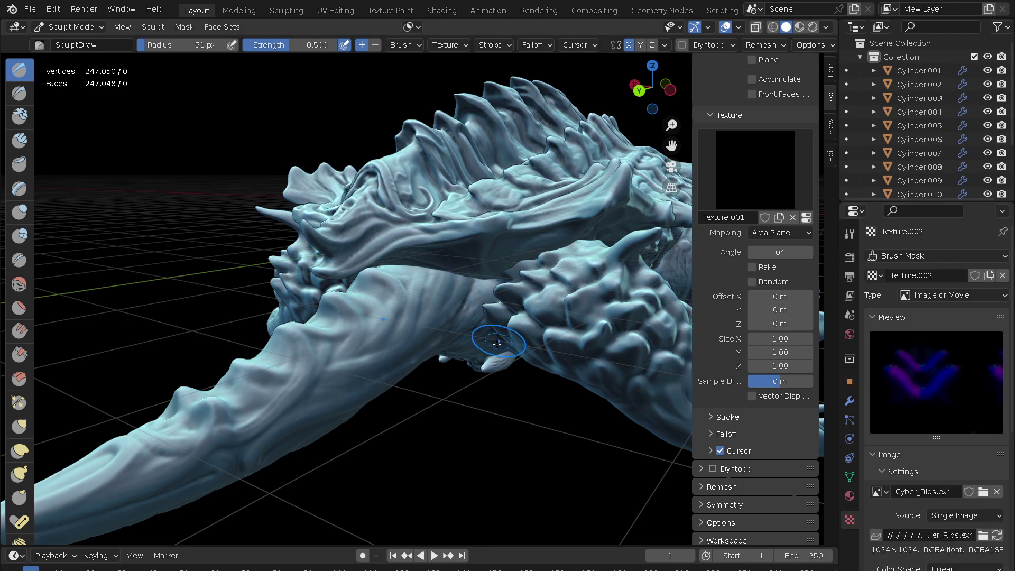
- Set the brush stroke method to Anchored and its falloff to the Constant preset
{"action": "left_click", "coordinate": [496, 42]}
{"action": "left_click", "coordinate": [504, 71]}
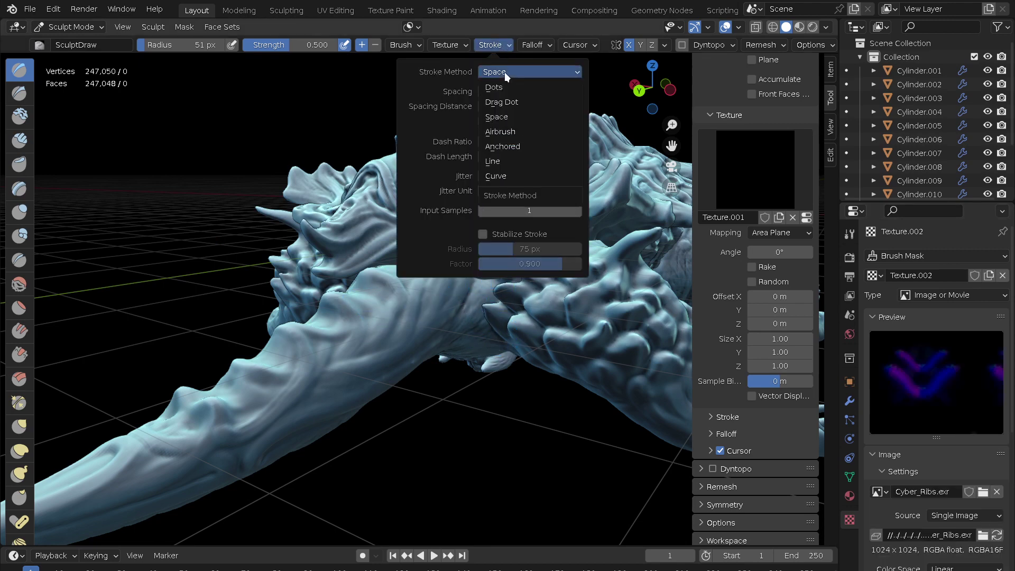
{"action": "left_click", "coordinate": [507, 147]}
{"action": "mouse_move", "coordinate": [533, 44]}
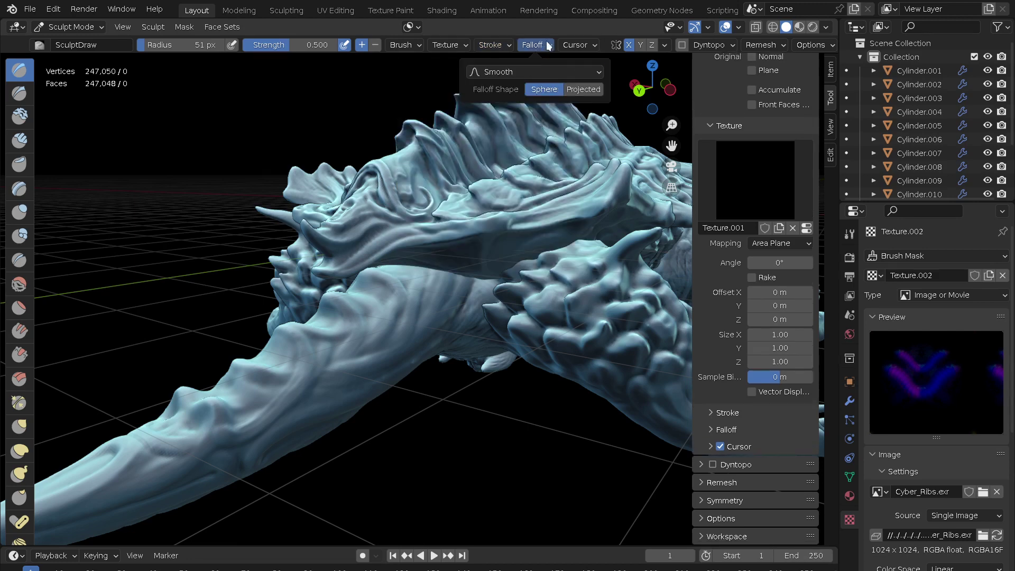
{"action": "left_click", "coordinate": [538, 71]}
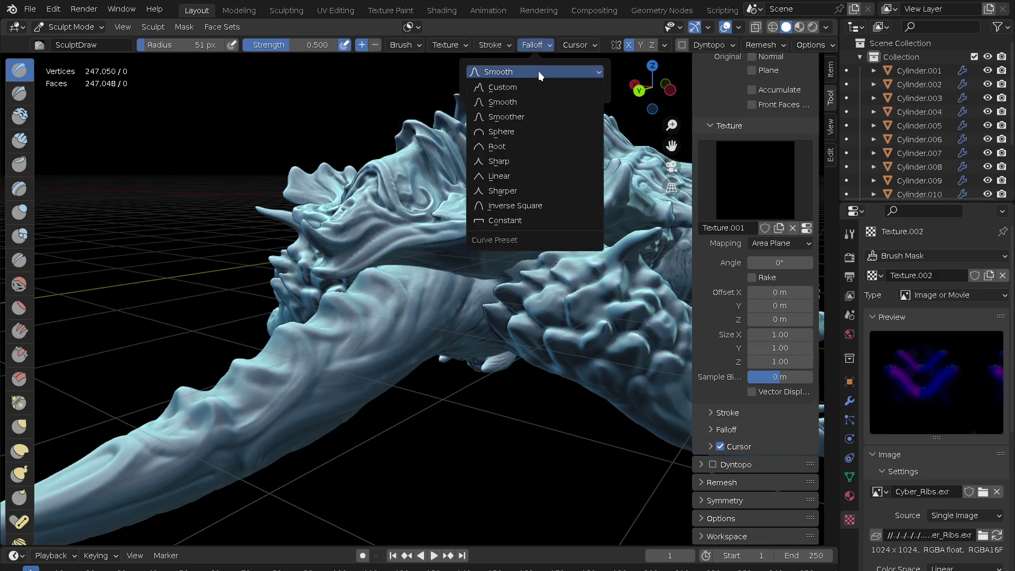
{"action": "left_click", "coordinate": [503, 220]}
{"action": "mouse_move", "coordinate": [449, 44]}
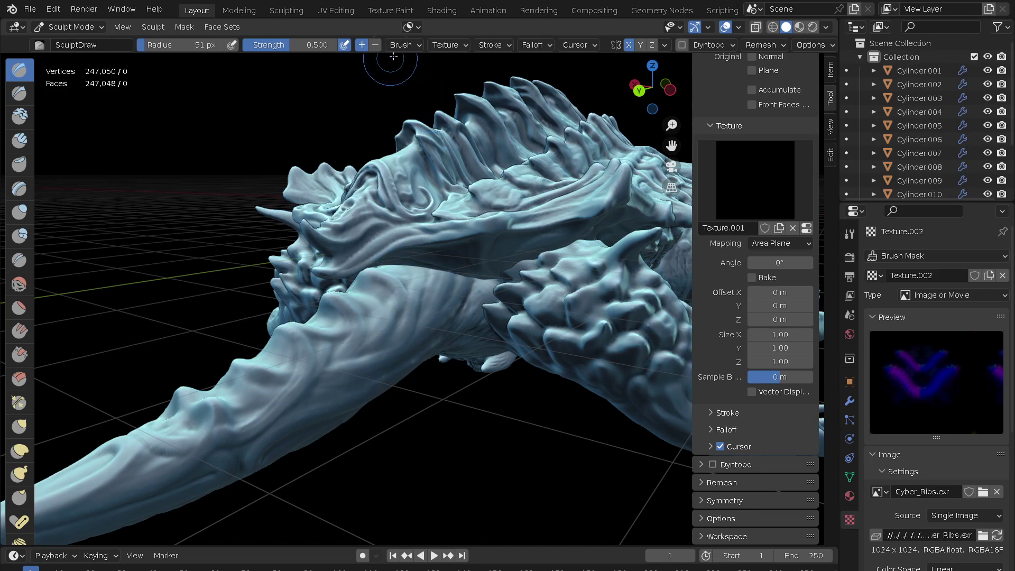
- Assign Texture.002 (the Cyber_Ribs image) to the brush and raise its strength to 1.000
{"action": "scroll", "coordinate": [901, 517], "scroll_direction": "down", "scroll_amount": 2}
{"action": "scroll", "coordinate": [901, 517], "scroll_direction": "down", "scroll_amount": 8}
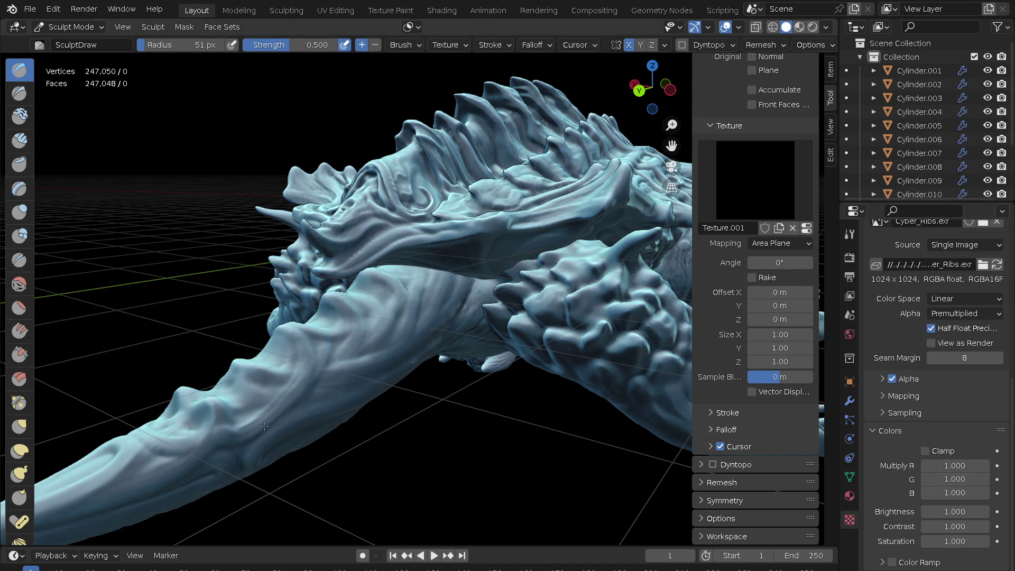
{"action": "left_click", "coordinate": [450, 44]}
{"action": "scroll", "coordinate": [894, 462], "scroll_direction": "up", "scroll_amount": 3}
{"action": "scroll", "coordinate": [896, 464], "scroll_direction": "up", "scroll_amount": 2}
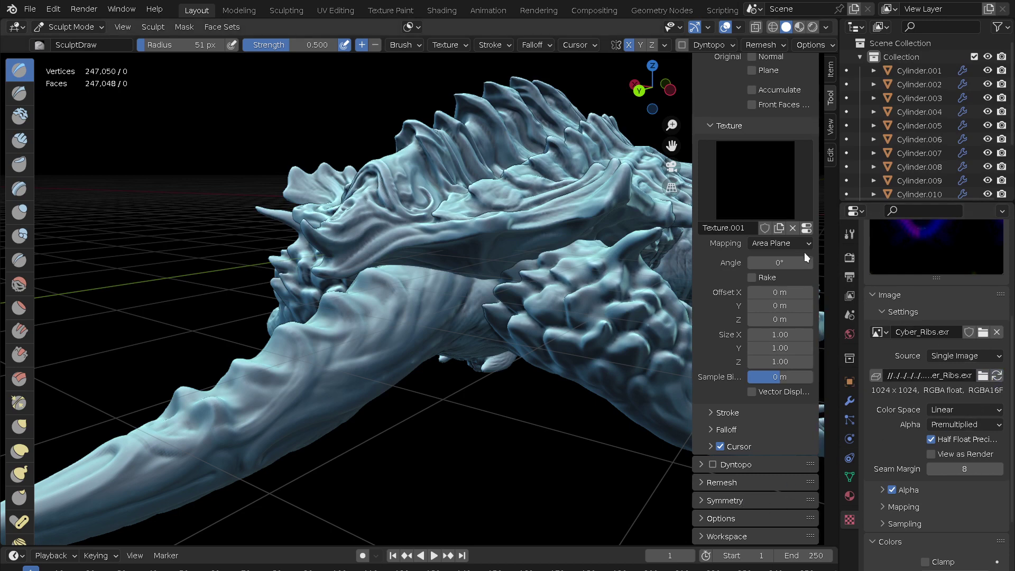
{"action": "left_click", "coordinate": [754, 176]}
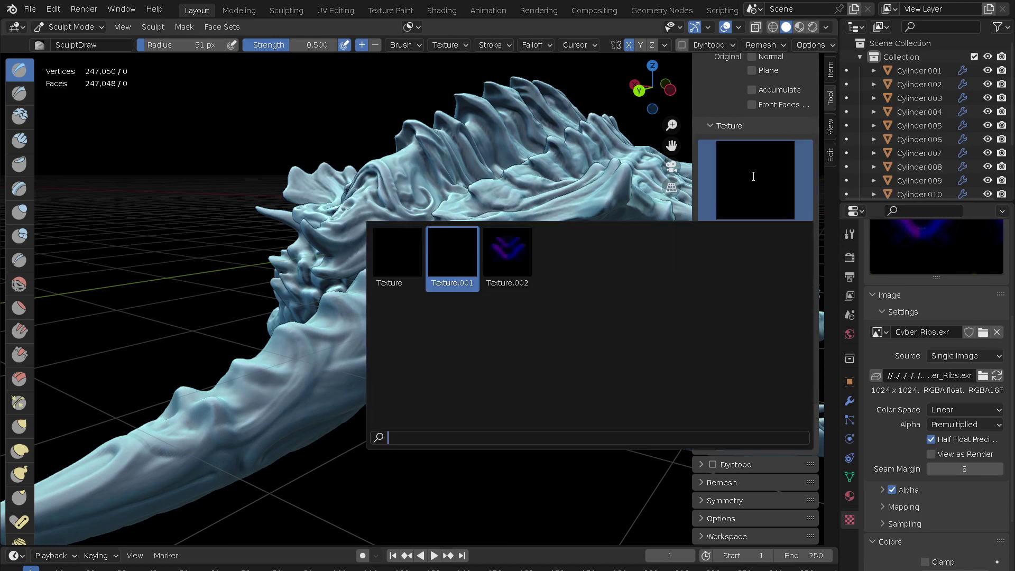
{"action": "left_click", "coordinate": [508, 251]}
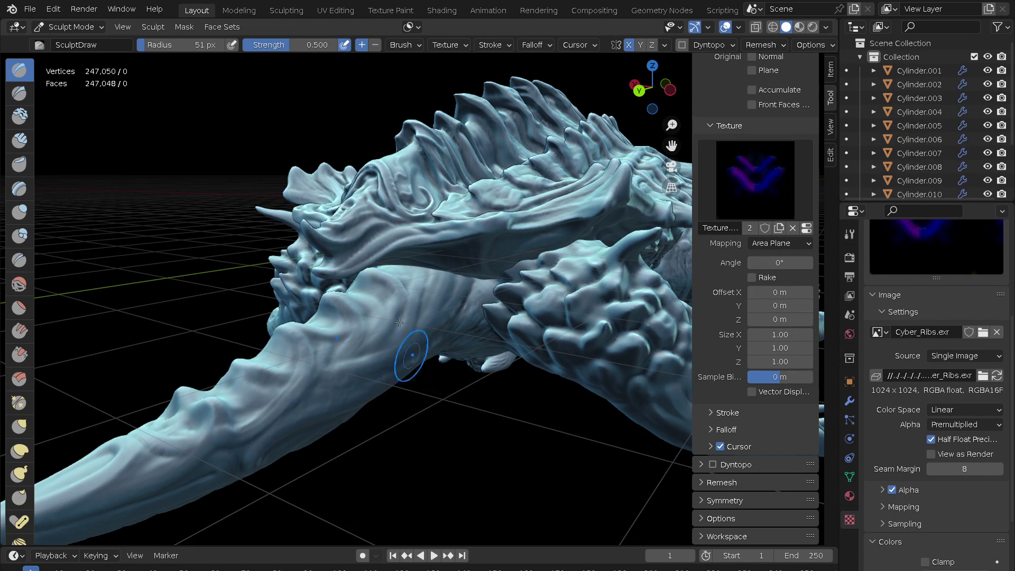
{"action": "left_click_drag", "start_coordinate": [272, 48], "coordinate": [322, 47]}
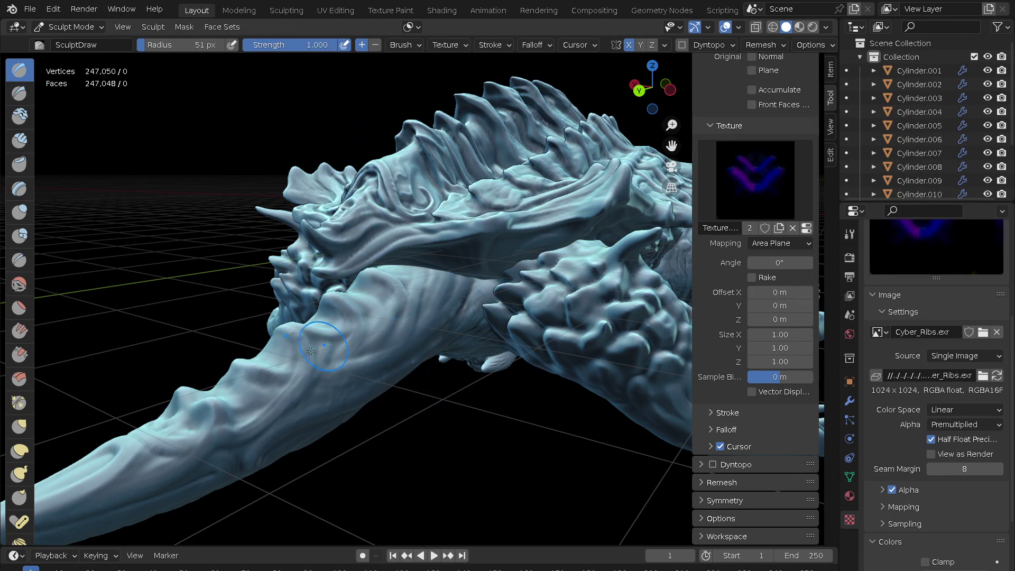
- Stamp ribbed detail onto the tail, then set the brush strength to 1.500
{"action": "left_click_drag", "start_coordinate": [360, 373], "coordinate": [386, 364]}
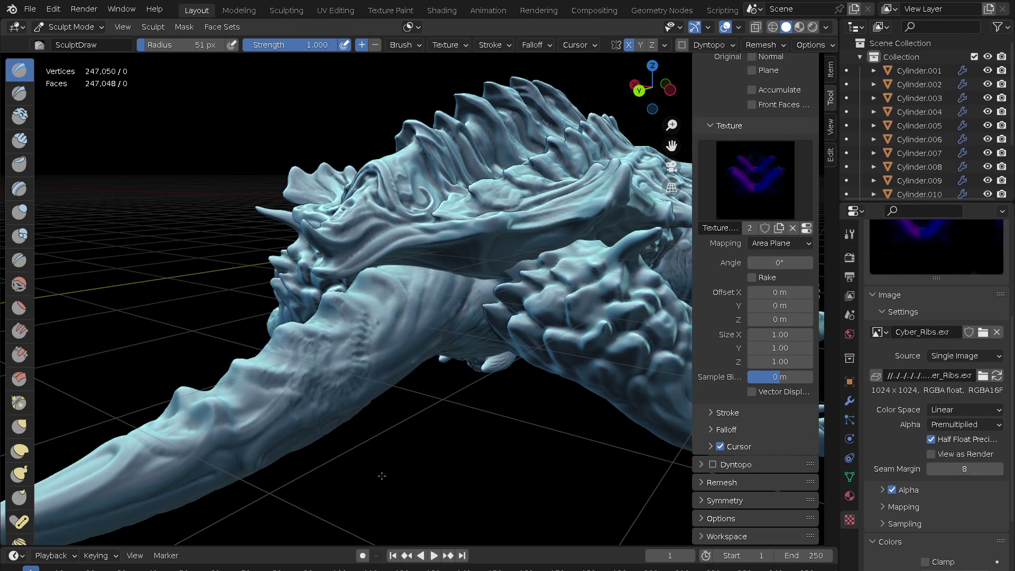
{"action": "middle_click_drag", "start_coordinate": [386, 364], "coordinate": [409, 398]}
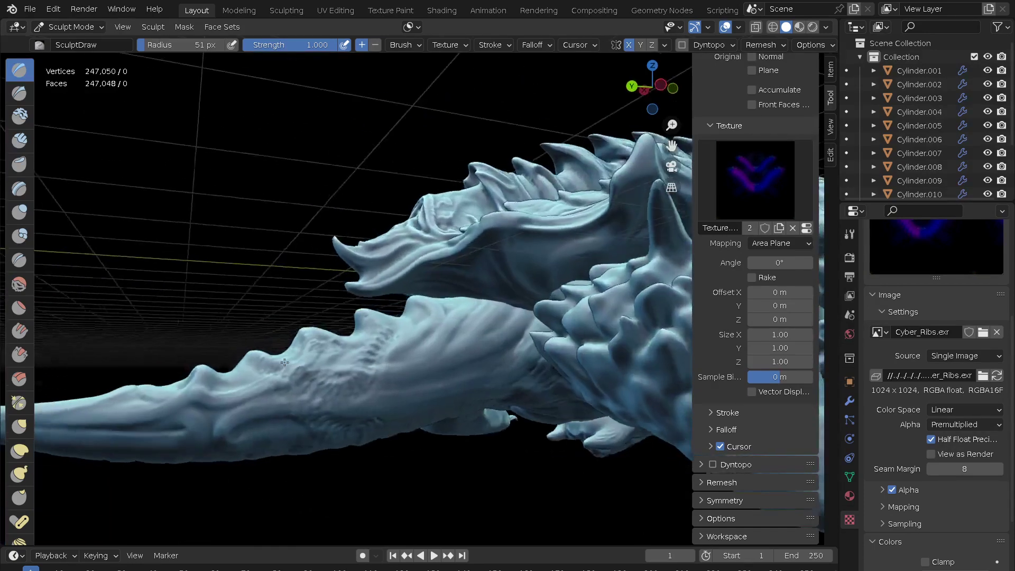
{"action": "scroll", "coordinate": [410, 398], "scroll_direction": "up", "scroll_amount": 3}
{"action": "scroll", "coordinate": [418, 360], "scroll_direction": "up", "scroll_amount": 2}
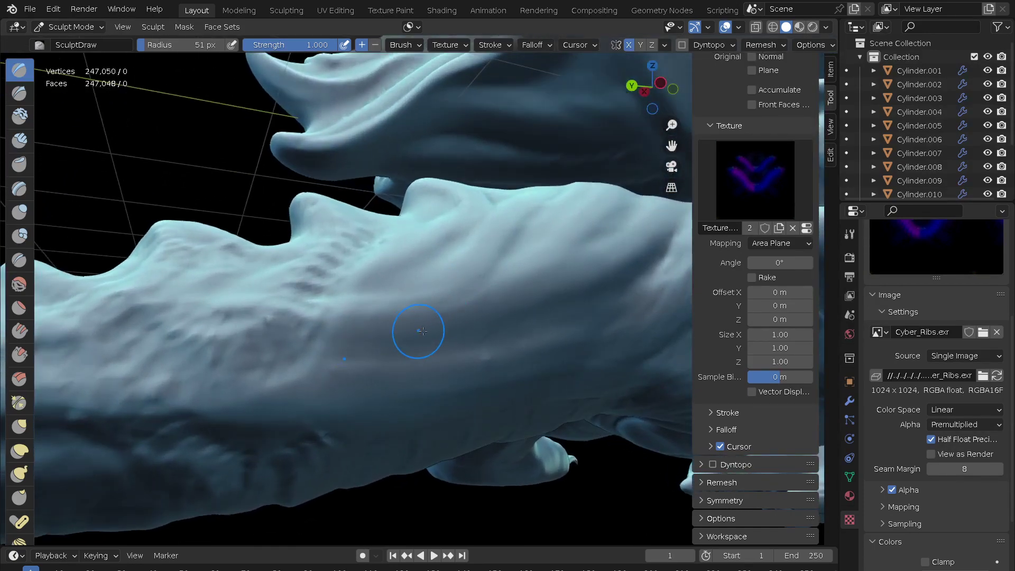
{"action": "left_click", "coordinate": [312, 45]}
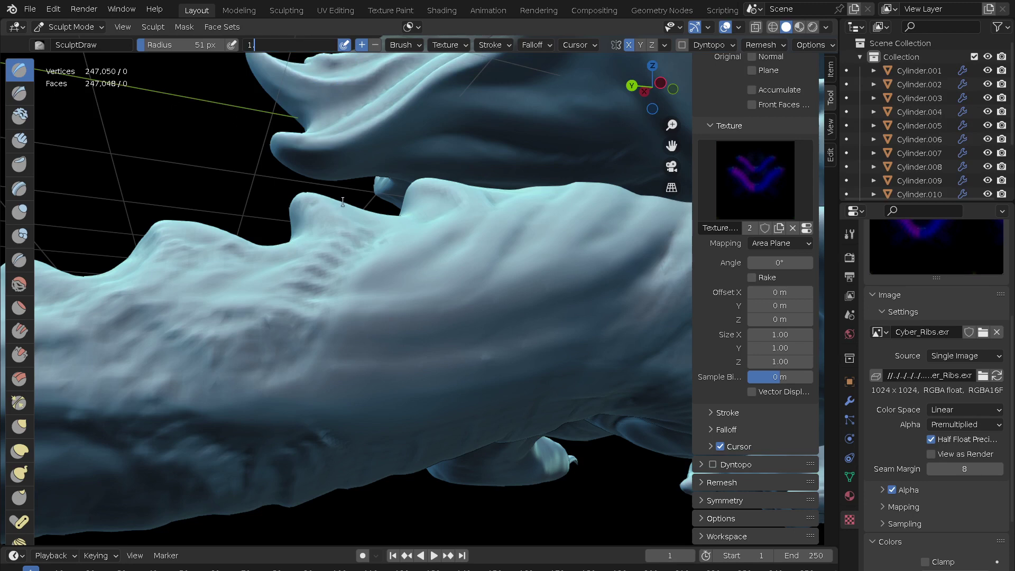
{"action": "type", "text": "5"}
{"action": "key", "text": "Return"}
- Stamp large ribbed marks across the tail, undo the excess and restamp a new row
{"action": "left_click_drag", "start_coordinate": [449, 296], "coordinate": [415, 405]}
{"action": "left_click_drag", "start_coordinate": [455, 280], "coordinate": [328, 328]}
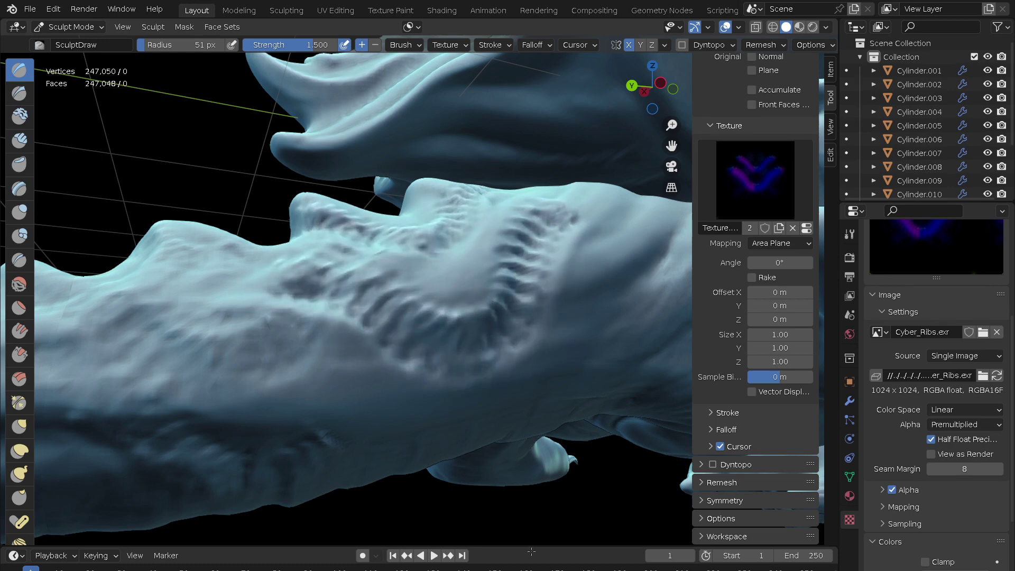
{"action": "middle_click_drag", "start_coordinate": [492, 425], "coordinate": [570, 436]}
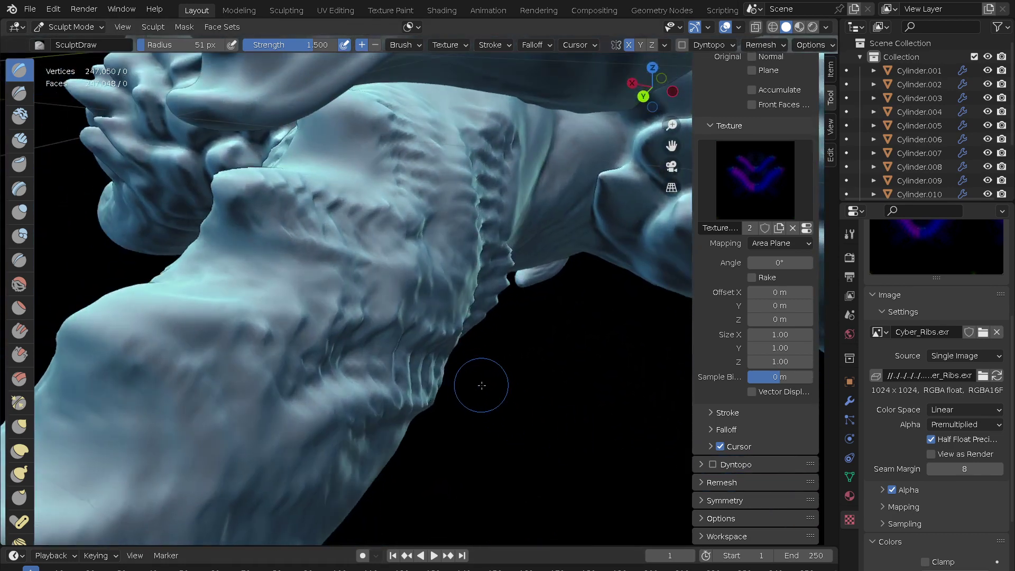
{"action": "key", "text": "ctrl+z"}
{"action": "left_click_drag", "start_coordinate": [421, 229], "coordinate": [582, 409]}
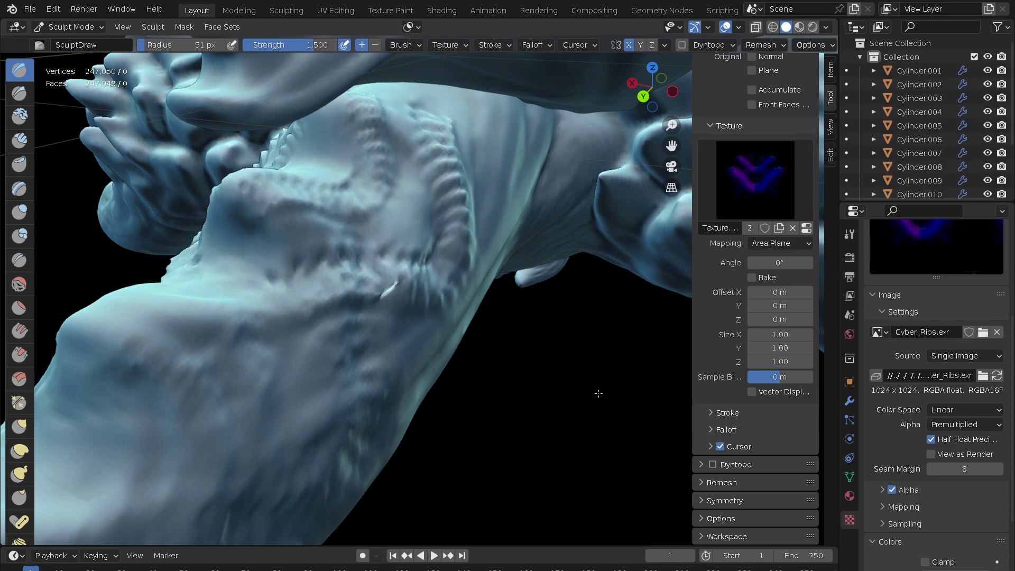
{"action": "scroll", "coordinate": [471, 423], "scroll_direction": "down", "scroll_amount": 10}
- Undo the latest tail rib change and orbit from the head down to the torso
{"action": "mouse_move", "coordinate": [462, 486]}
{"action": "middle_mouse_down"}
{"action": "mouse_move", "coordinate": [483, 404]}
{"action": "mouse_move", "coordinate": [435, 279]}
{"action": "middle_mouse_up"}
{"action": "scroll", "coordinate": [471, 465], "scroll_direction": "up", "scroll_amount": 5}
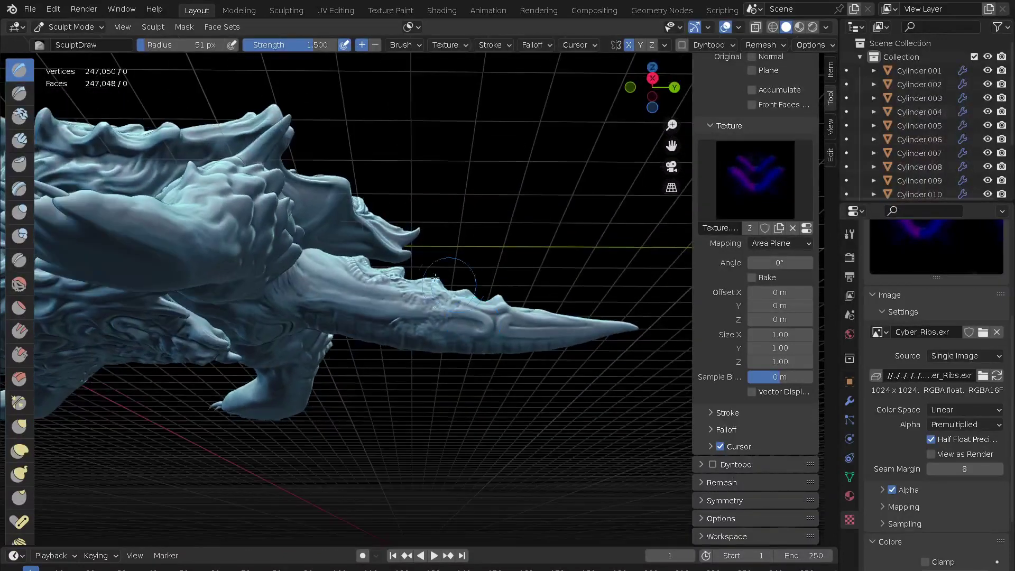
{"action": "scroll", "coordinate": [342, 289], "scroll_direction": "up", "scroll_amount": 3}
{"action": "scroll", "coordinate": [314, 238], "scroll_direction": "up", "scroll_amount": 3}
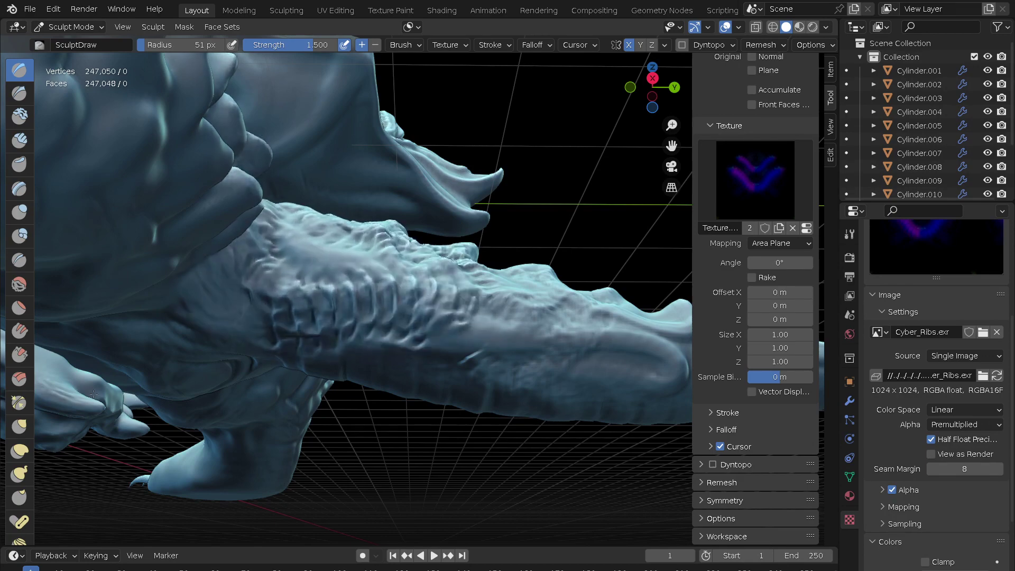
{"action": "key", "text": "ctrl+z"}
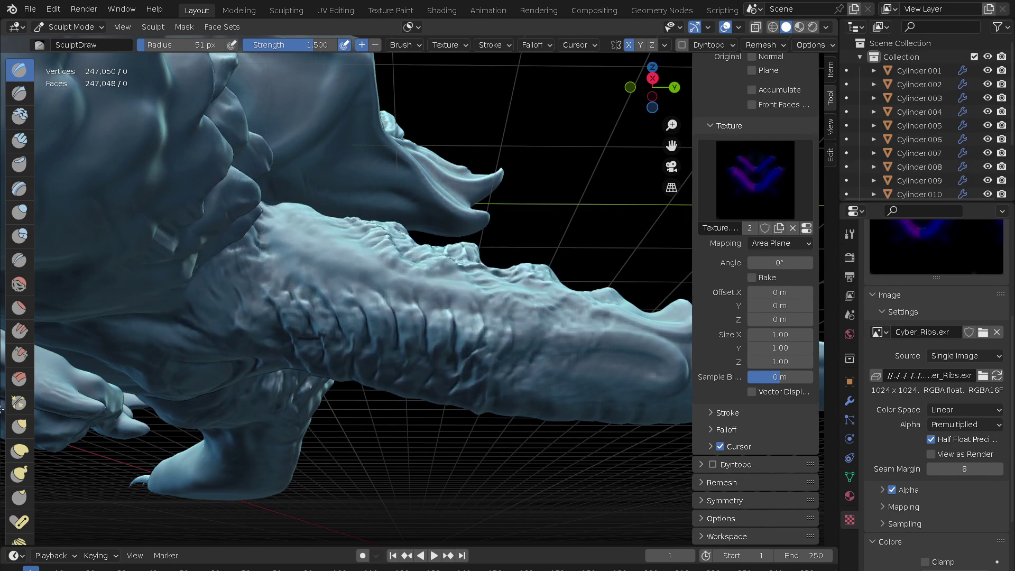
{"action": "mouse_move", "coordinate": [418, 320]}
{"action": "middle_mouse_down"}
{"action": "mouse_move", "coordinate": [526, 406]}
{"action": "mouse_move", "coordinate": [540, 255]}
{"action": "mouse_move", "coordinate": [423, 269]}
{"action": "mouse_move", "coordinate": [389, 433]}
{"action": "middle_mouse_up"}
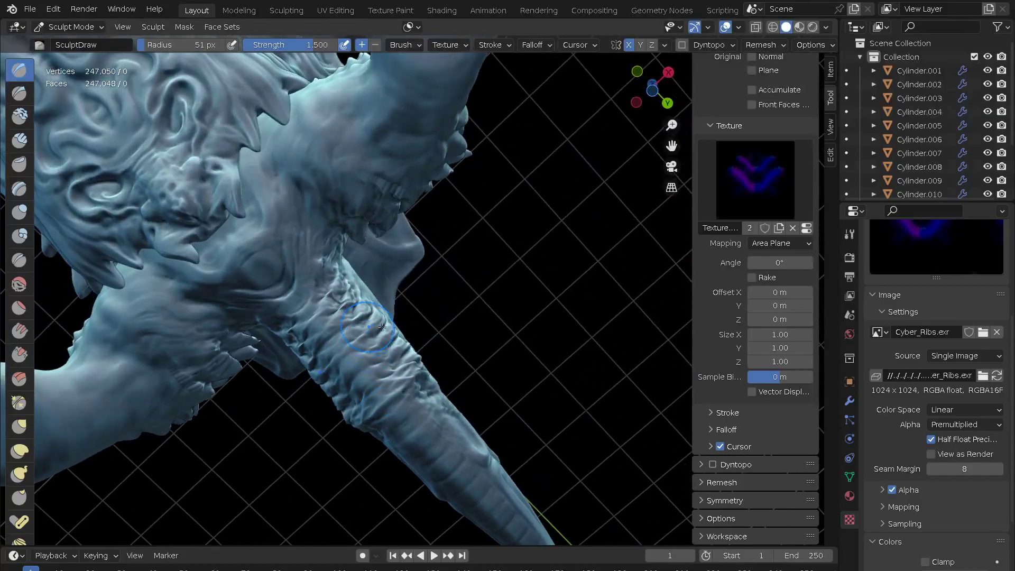
{"action": "mouse_move", "coordinate": [389, 434]}
{"action": "middle_mouse_down", "text": "shift"}
{"action": "mouse_move", "coordinate": [470, 378]}
{"action": "mouse_move", "coordinate": [446, 461]}
{"action": "mouse_move", "coordinate": [278, 240]}
{"action": "mouse_move", "coordinate": [341, 285]}
{"action": "middle_mouse_up", "text": "shift"}
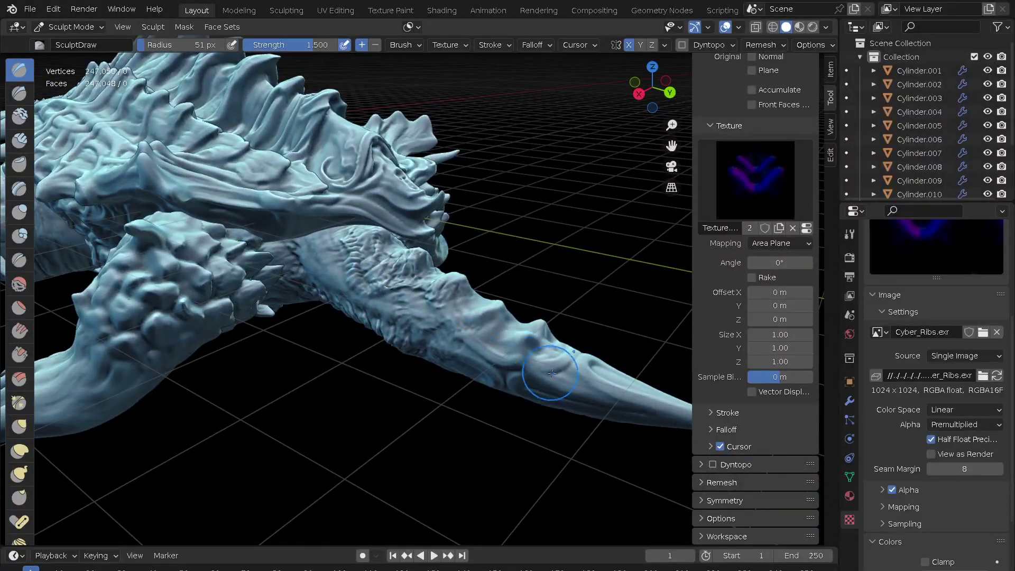
- Undo the previous rib stamp and bring the tail tip into view
{"action": "middle_click_drag", "start_coordinate": [553, 373], "coordinate": [413, 360], "text": "shift"}
{"action": "scroll", "coordinate": [314, 280], "scroll_direction": "up", "scroll_amount": 4}
{"action": "scroll", "coordinate": [368, 247], "scroll_direction": "up", "scroll_amount": 2}
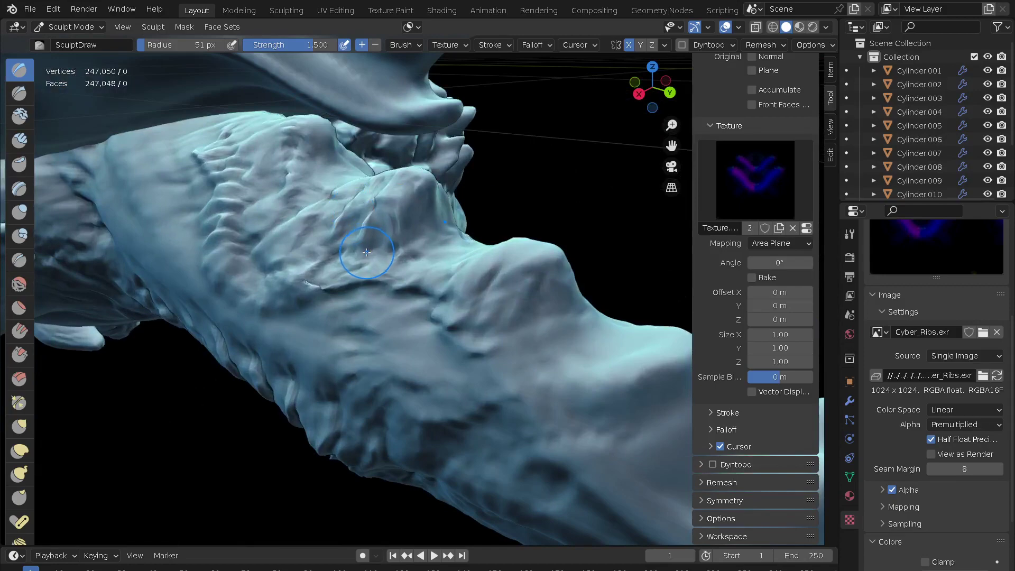
{"action": "key", "text": "ctrl+z"}
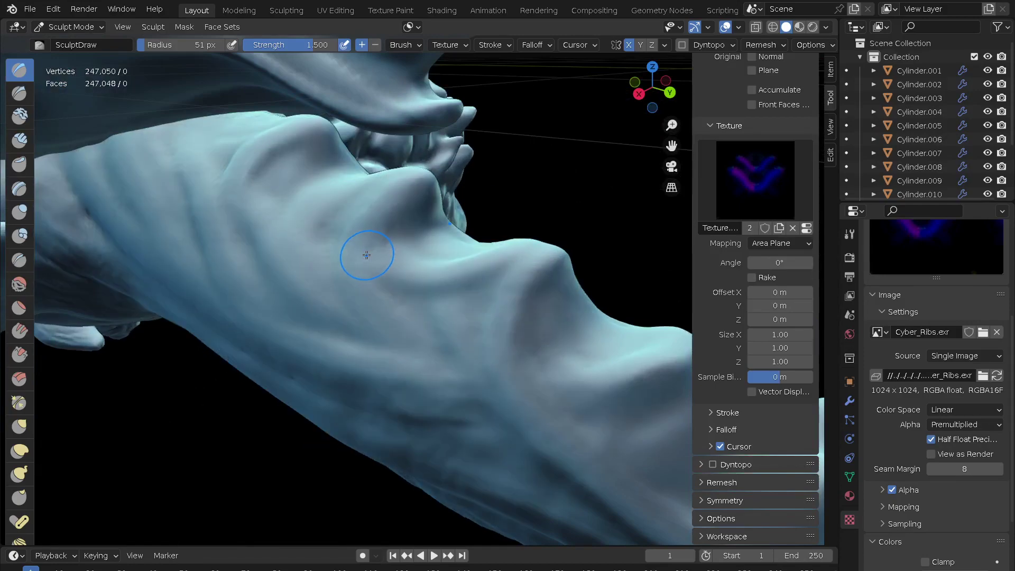
{"action": "middle_click_drag", "start_coordinate": [367, 255], "coordinate": [387, 281]}
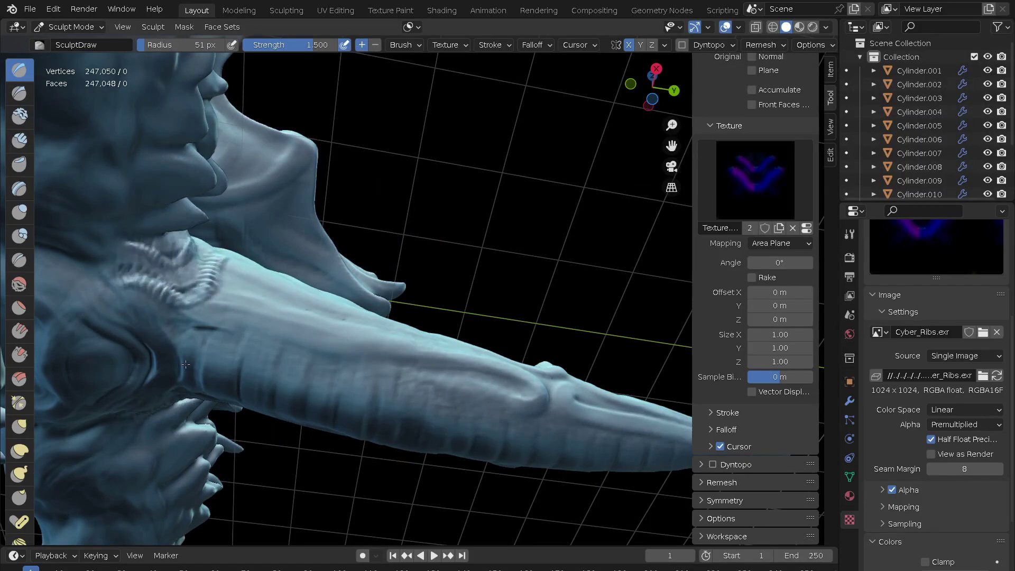
- Stamp several rib bands along the tapered tail, then more ribbed detail at its base
{"action": "left_click_drag", "start_coordinate": [280, 309], "coordinate": [138, 249]}
{"action": "left_click_drag", "start_coordinate": [291, 290], "coordinate": [129, 242]}
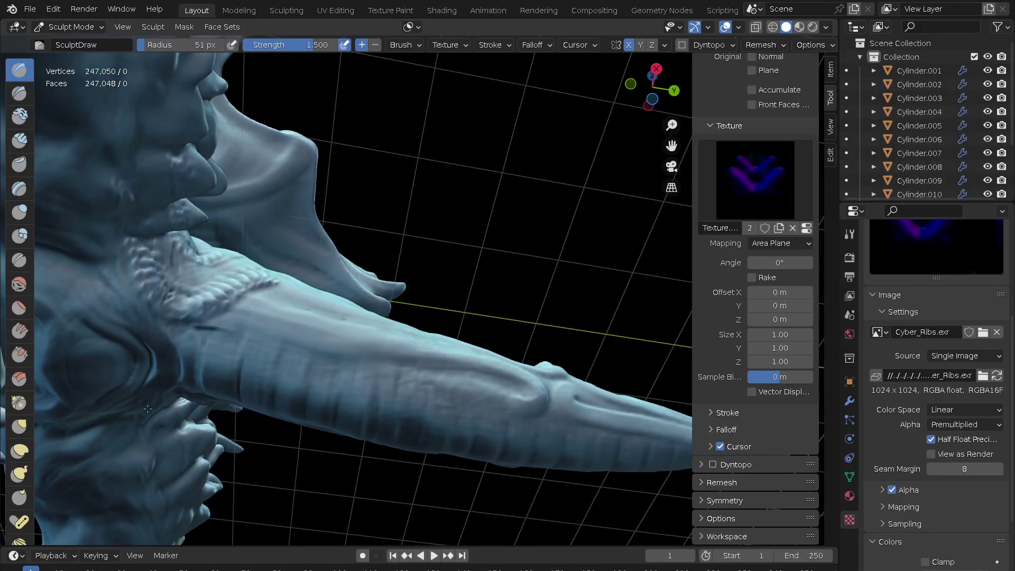
{"action": "left_click_drag", "start_coordinate": [248, 325], "coordinate": [40, 278]}
{"action": "mouse_move", "coordinate": [292, 410]}
{"action": "middle_mouse_down"}
{"action": "mouse_move", "coordinate": [470, 319]}
{"action": "mouse_move", "coordinate": [517, 191]}
{"action": "mouse_move", "coordinate": [384, 266]}
{"action": "mouse_move", "coordinate": [328, 351]}
{"action": "middle_mouse_up"}
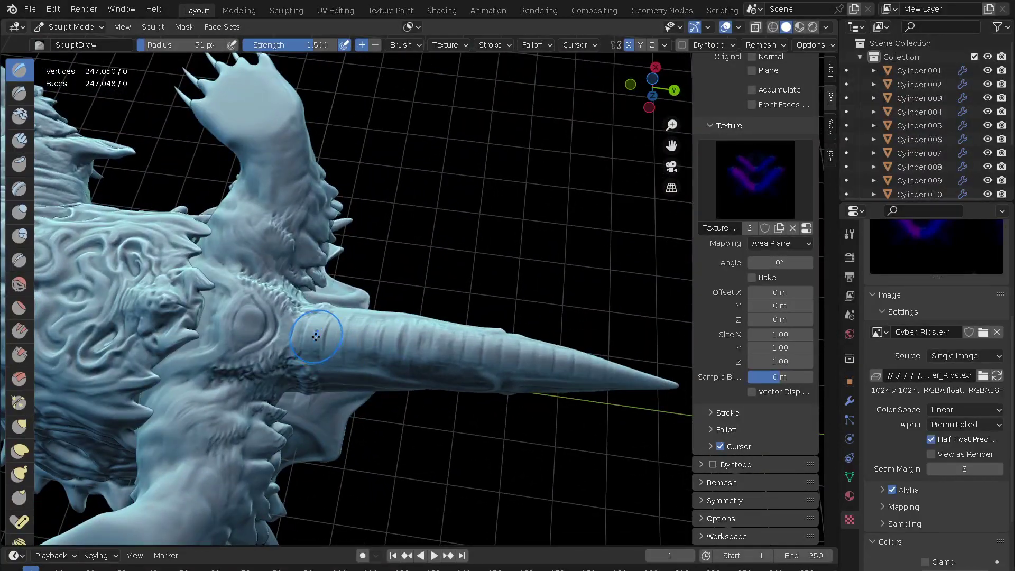
{"action": "left_click_drag", "start_coordinate": [334, 387], "coordinate": [301, 422]}
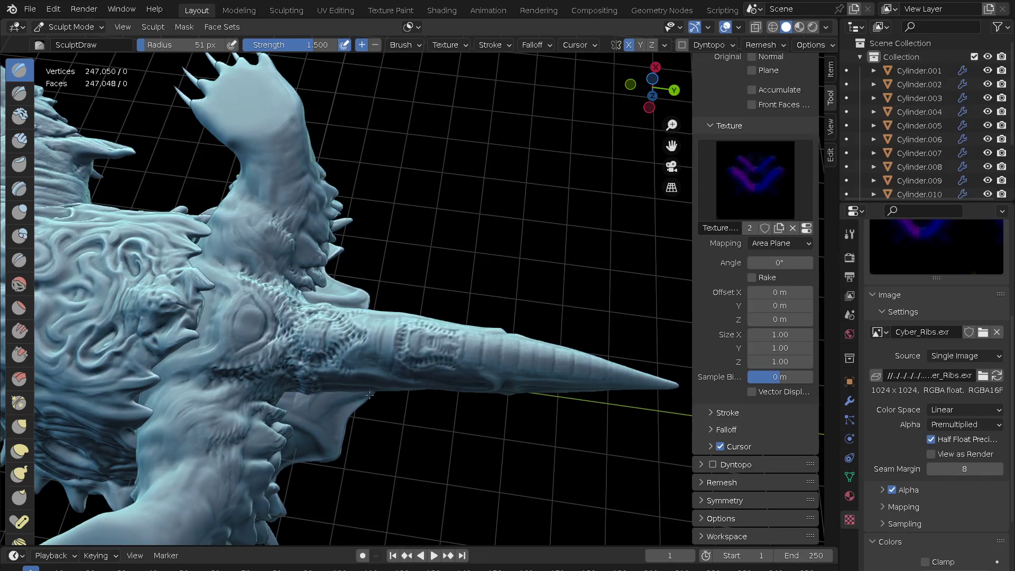
{"action": "mouse_move", "coordinate": [339, 391]}
{"action": "left_mouse_down"}
{"action": "mouse_move", "coordinate": [304, 391]}
{"action": "mouse_move", "coordinate": [365, 419]}
{"action": "left_mouse_up"}
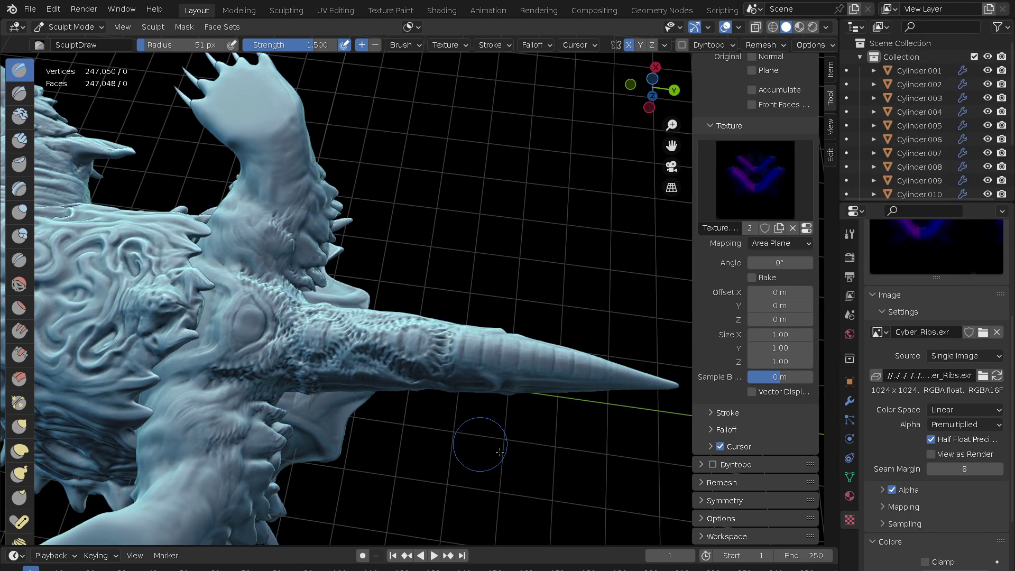
- Orbit and zoom around the whole spiky turtle sculpt to review the tail ribs
{"action": "middle_click_drag", "start_coordinate": [460, 419], "coordinate": [462, 314]}
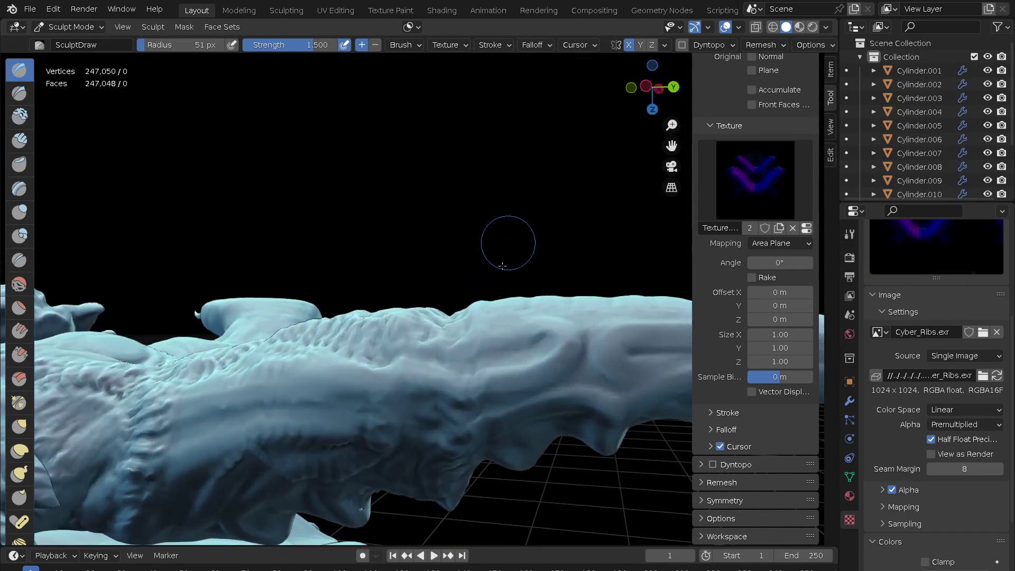
{"action": "middle_click_drag", "start_coordinate": [508, 220], "coordinate": [534, 552]}
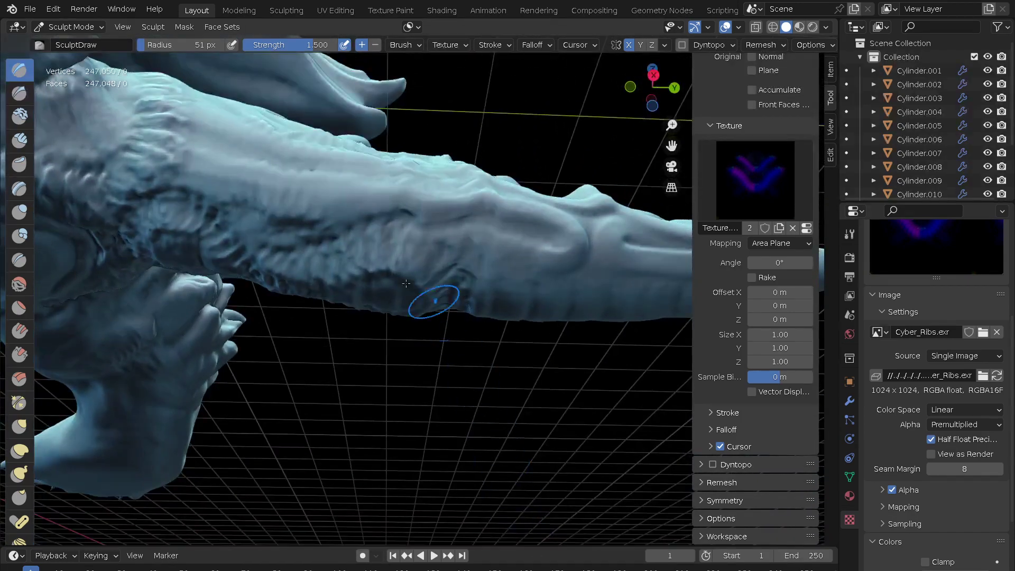
{"action": "scroll", "coordinate": [476, 391], "scroll_direction": "down", "scroll_amount": 2}
{"action": "scroll", "coordinate": [477, 391], "scroll_direction": "down", "scroll_amount": 1}
{"action": "middle_click_drag", "start_coordinate": [476, 392], "coordinate": [310, 413]}
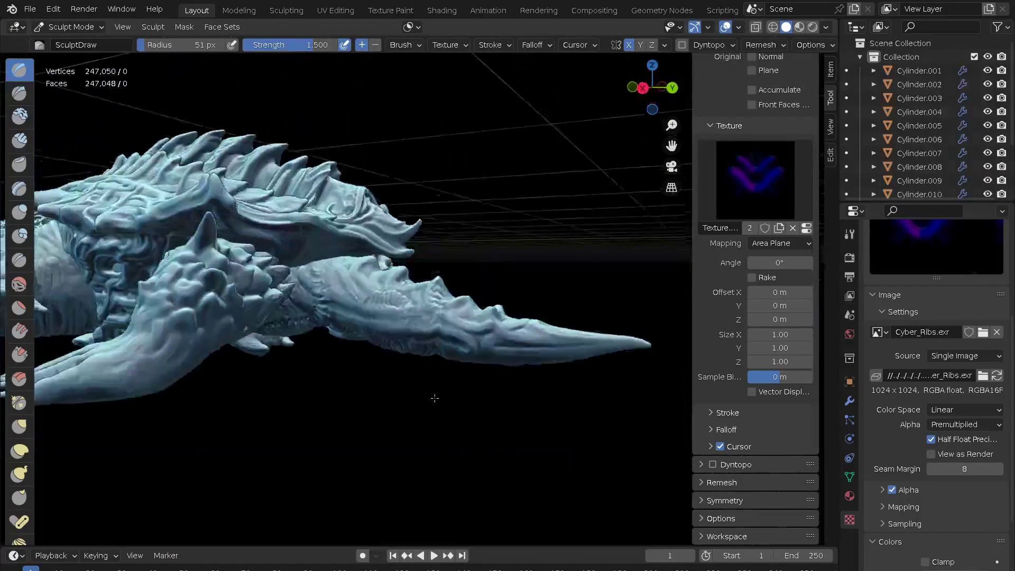
{"action": "scroll", "coordinate": [311, 413], "scroll_direction": "up", "scroll_amount": 2}
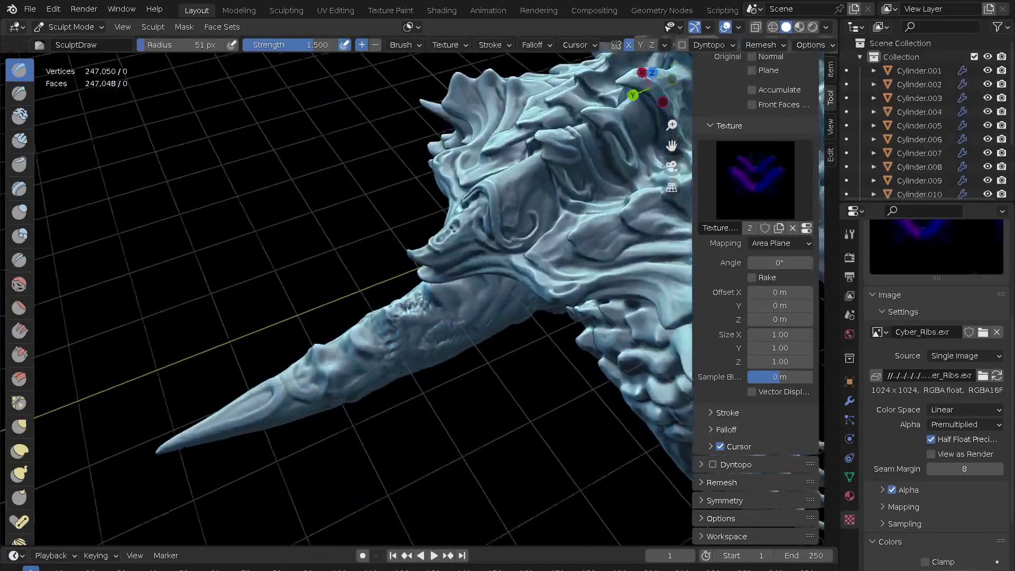
{"action": "scroll", "coordinate": [360, 343], "scroll_direction": "up", "scroll_amount": 2}
{"action": "scroll", "coordinate": [392, 307], "scroll_direction": "up", "scroll_amount": 1}
{"action": "scroll", "coordinate": [415, 278], "scroll_direction": "up", "scroll_amount": 2}
{"action": "scroll", "coordinate": [415, 278], "scroll_direction": "down", "scroll_amount": 5}
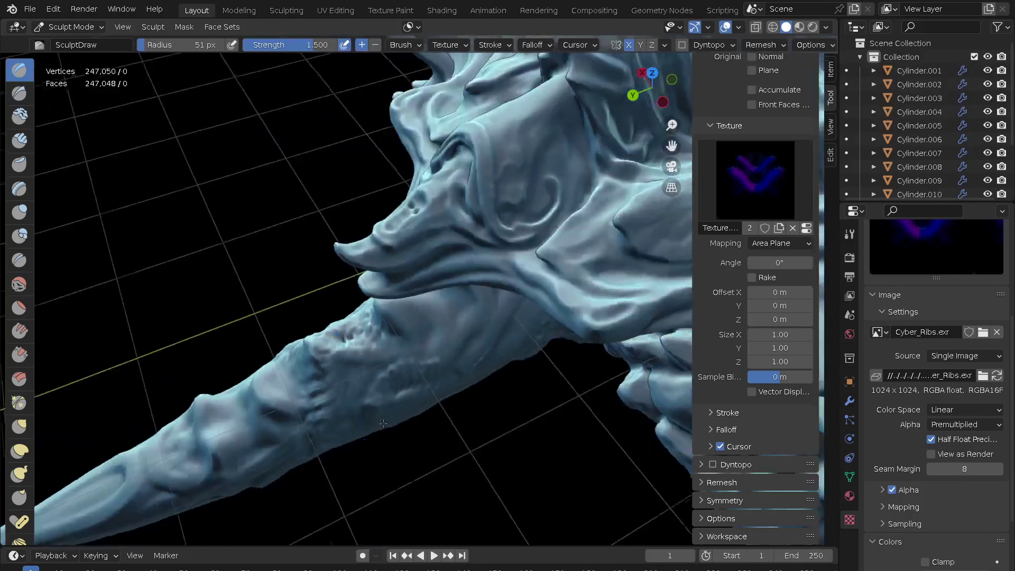
{"action": "scroll", "coordinate": [403, 402], "scroll_direction": "down", "scroll_amount": 1}
{"action": "scroll", "coordinate": [403, 402], "scroll_direction": "down", "scroll_amount": 3}
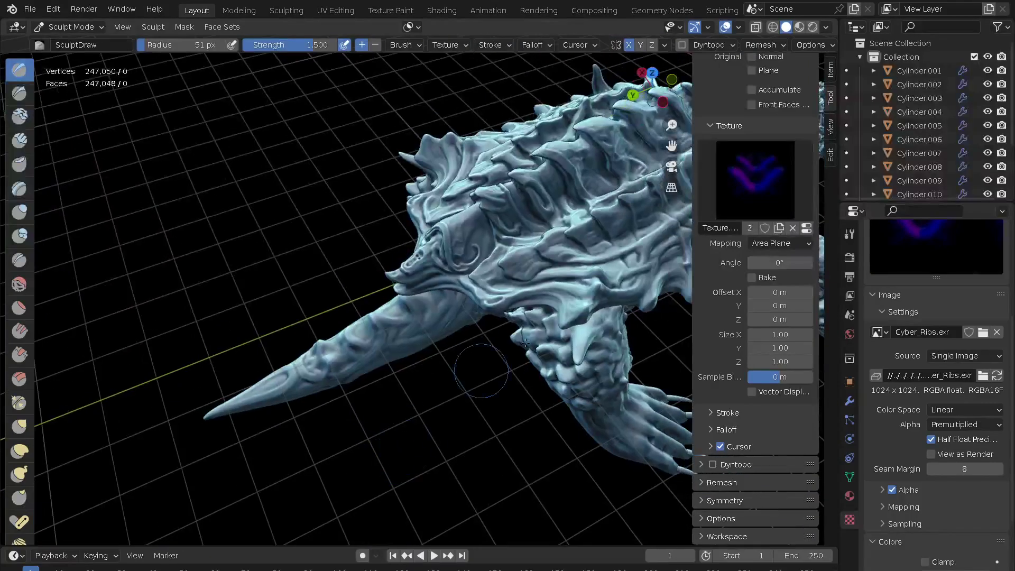
{"action": "scroll", "coordinate": [318, 296], "scroll_direction": "down", "scroll_amount": 2}
{"action": "scroll", "coordinate": [222, 190], "scroll_direction": "down", "scroll_amount": 1}
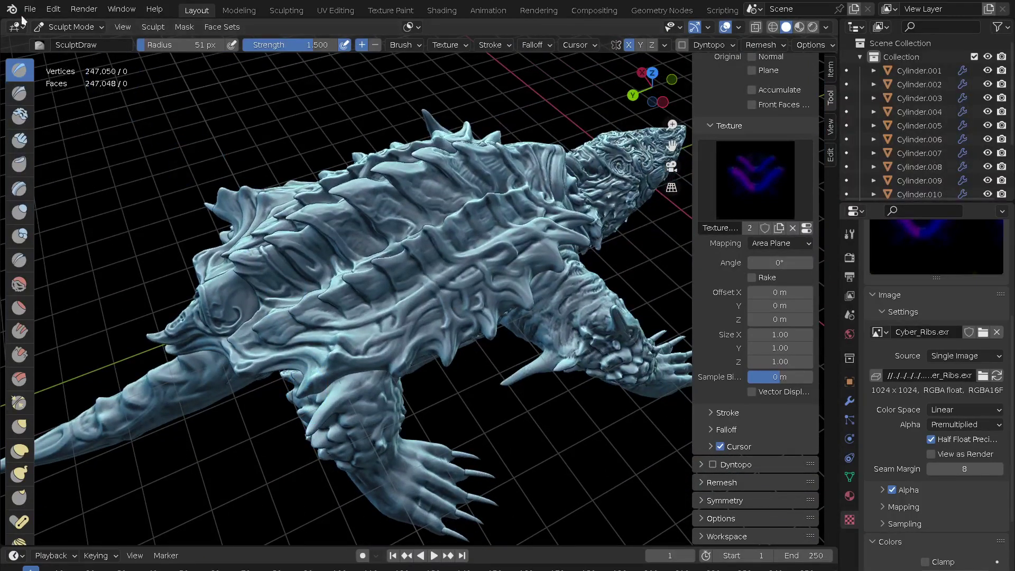
- Start a new Sculpting file without saving, switch to the Draw brush and undo test strokes
{"action": "left_click", "coordinate": [29, 8]}
{"action": "mouse_move", "coordinate": [49, 25]}
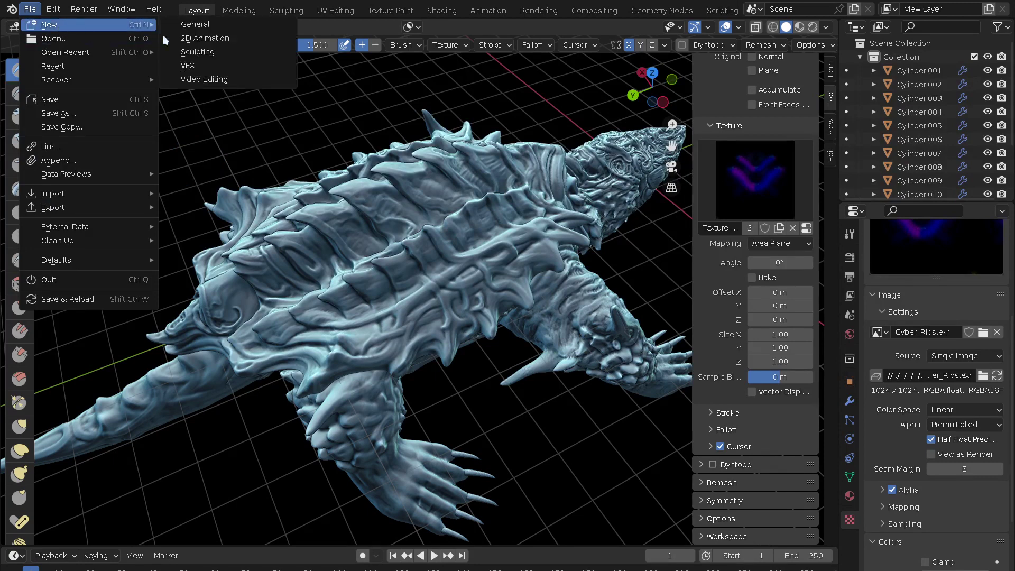
{"action": "left_click", "coordinate": [222, 60]}
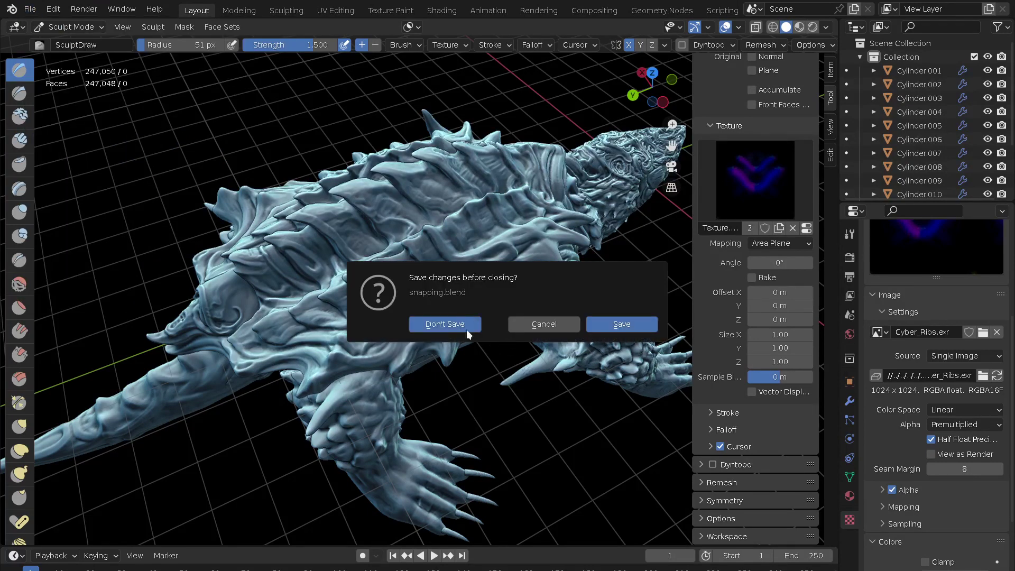
{"action": "left_click", "coordinate": [466, 328]}
{"action": "left_click_drag", "start_coordinate": [536, 250], "coordinate": [575, 404]}
{"action": "key", "text": "ctrl+z"}
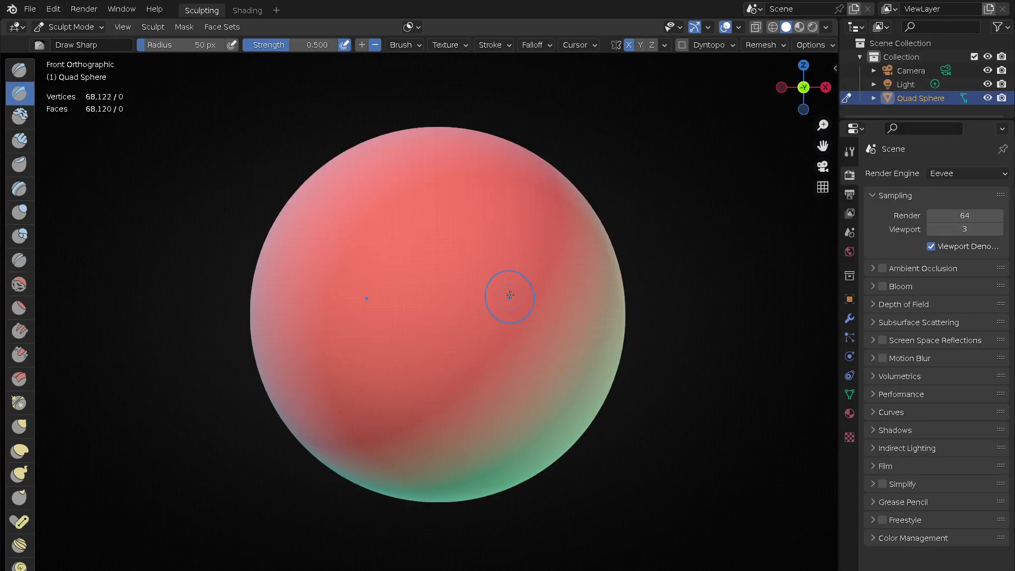
{"action": "key", "text": "x"}
{"action": "left_click_drag", "start_coordinate": [524, 292], "coordinate": [523, 407]}
{"action": "key", "text": "ctrl+z"}
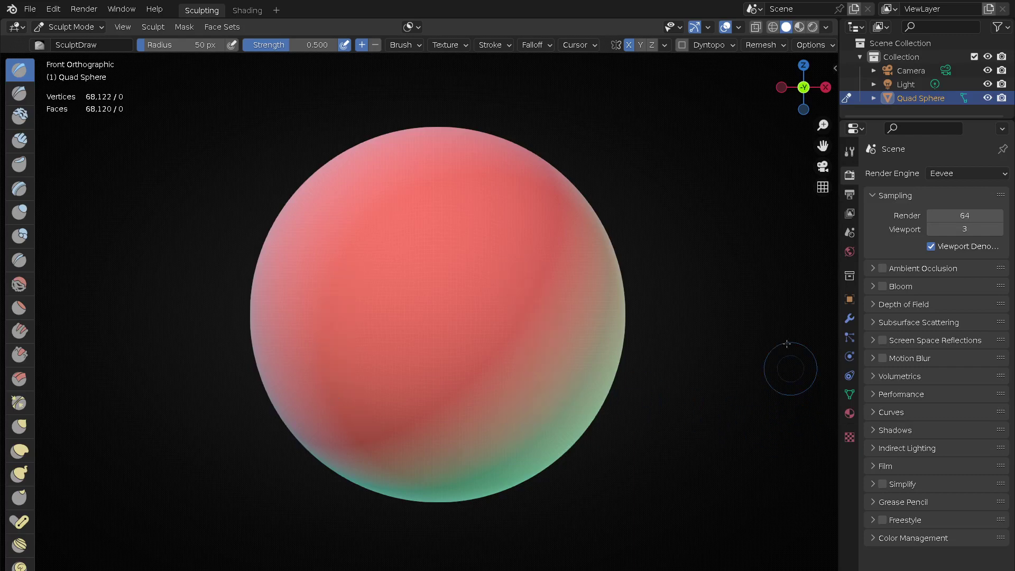
- Add a new texture with Area Plane mapping to the Draw brush
{"action": "left_click", "coordinate": [453, 44]}
{"action": "left_click", "coordinate": [454, 70]}
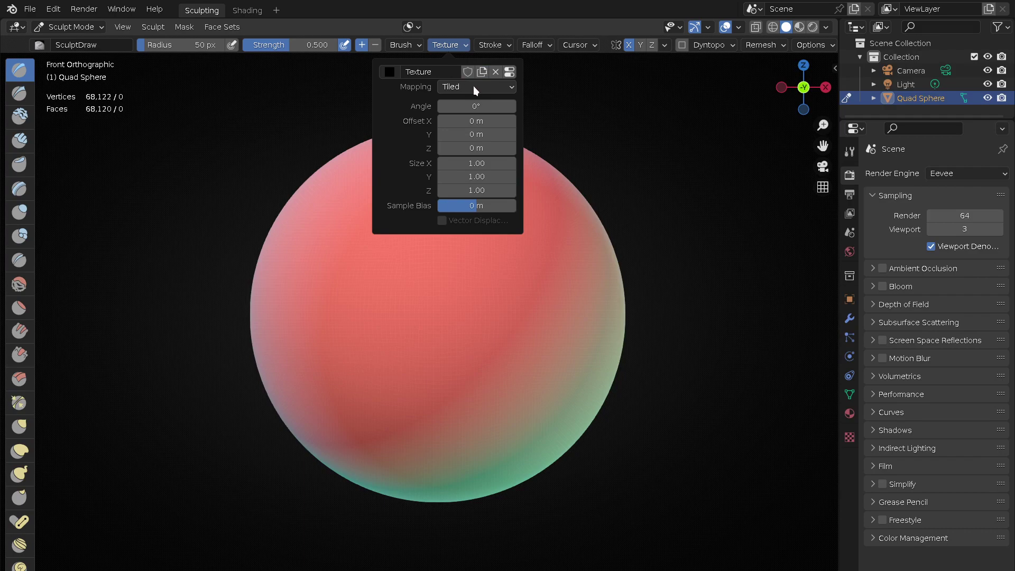
{"action": "left_click", "coordinate": [475, 87]}
{"action": "left_click", "coordinate": [474, 116]}
- Give the brush an Anchored stroke, Constant falloff and strength 1.000
{"action": "left_click", "coordinate": [503, 45]}
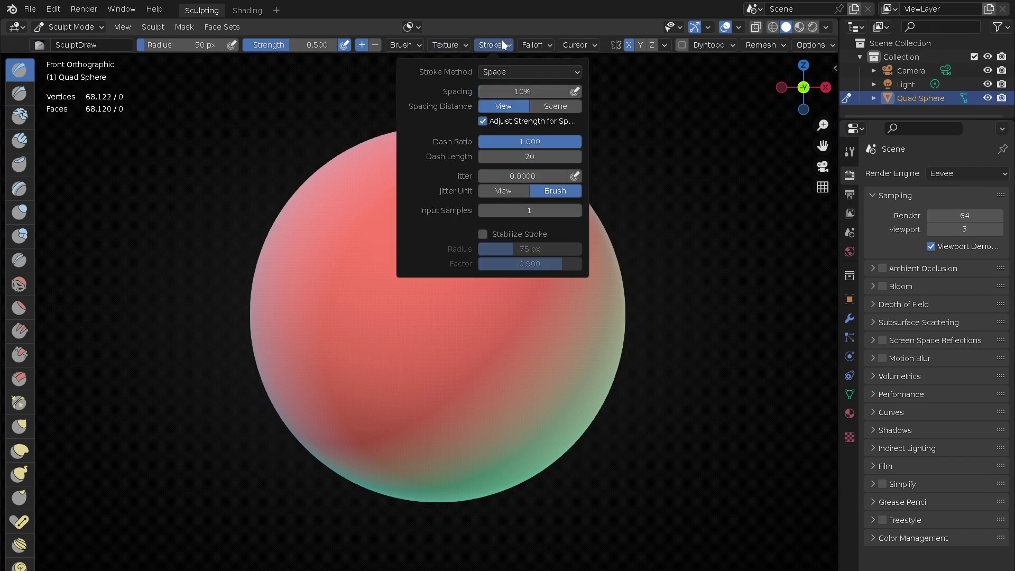
{"action": "left_click", "coordinate": [508, 71]}
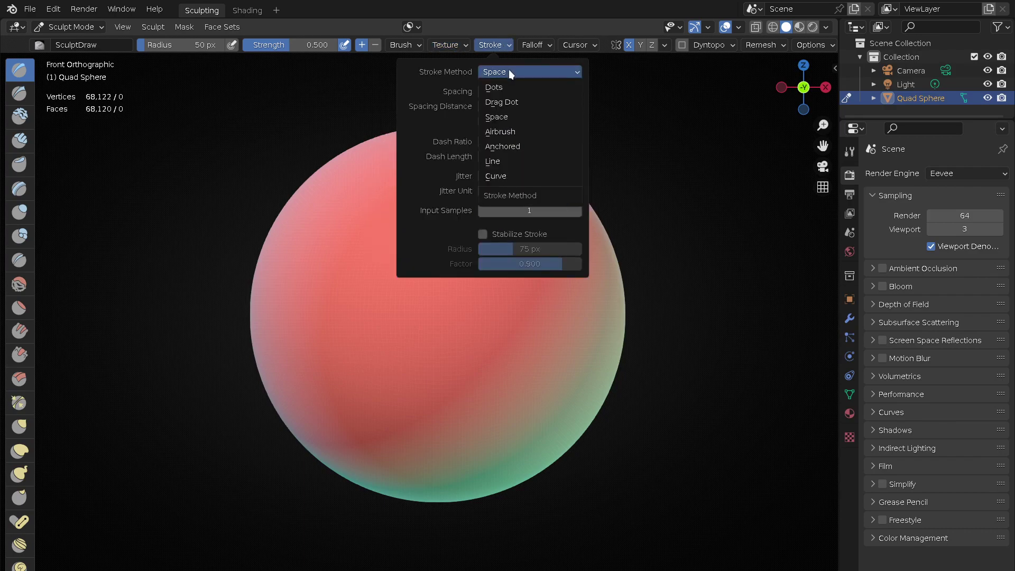
{"action": "left_click", "coordinate": [508, 142]}
{"action": "mouse_move", "coordinate": [536, 45]}
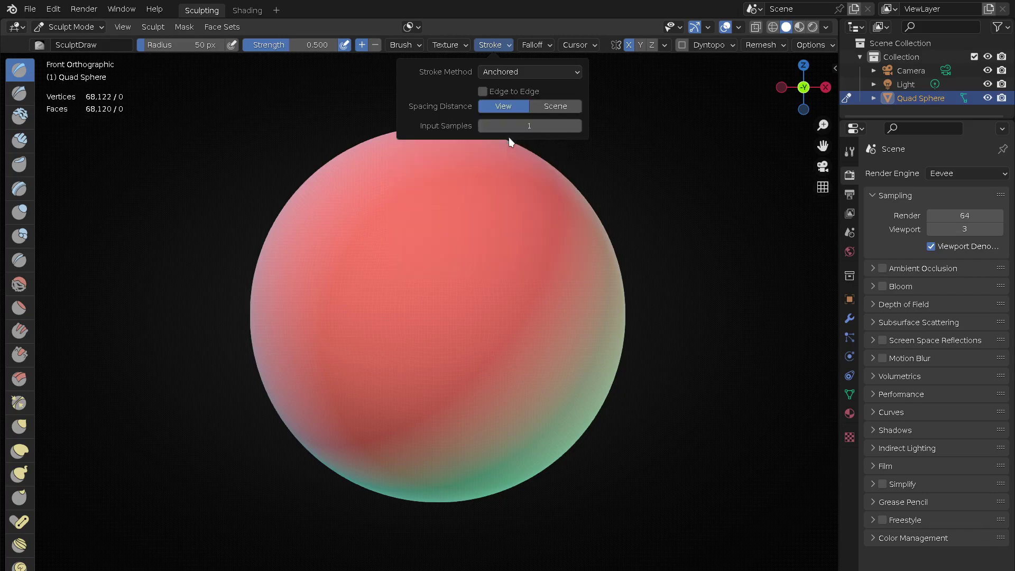
{"action": "left_click", "coordinate": [527, 72]}
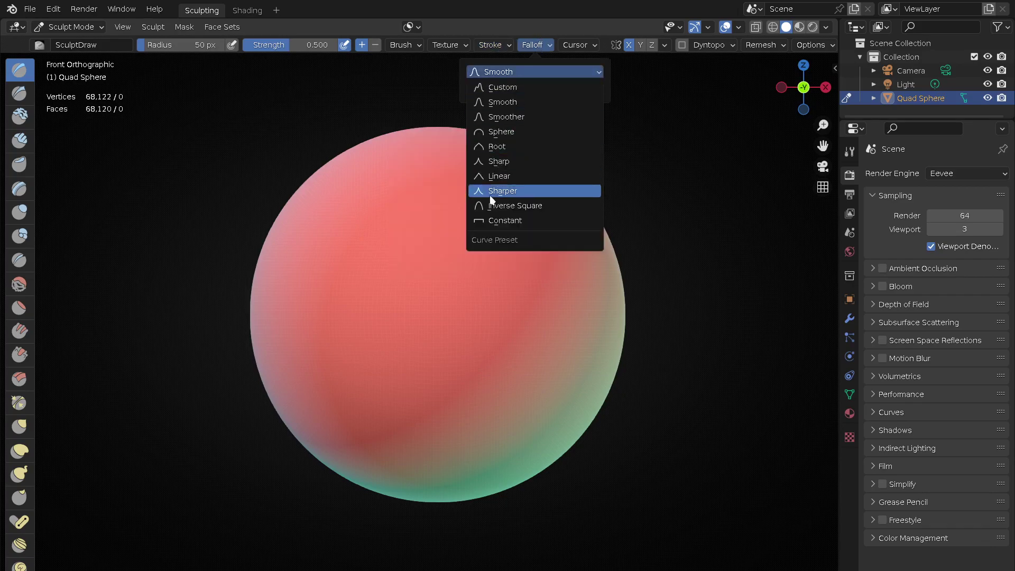
{"action": "left_click", "coordinate": [493, 221]}
{"action": "left_click_drag", "start_coordinate": [338, 45], "coordinate": [438, 71]}
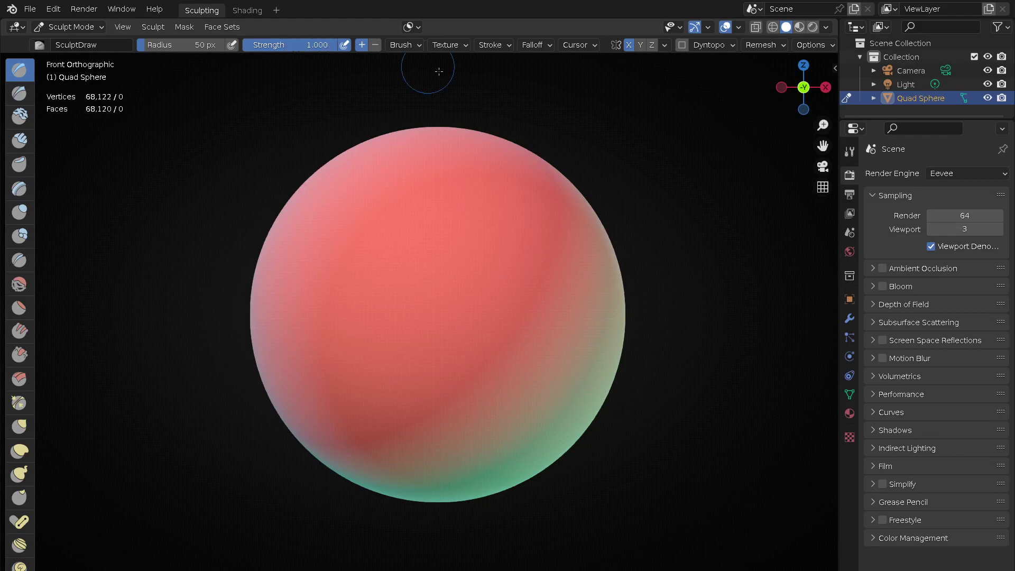
{"action": "left_click", "coordinate": [850, 437]}
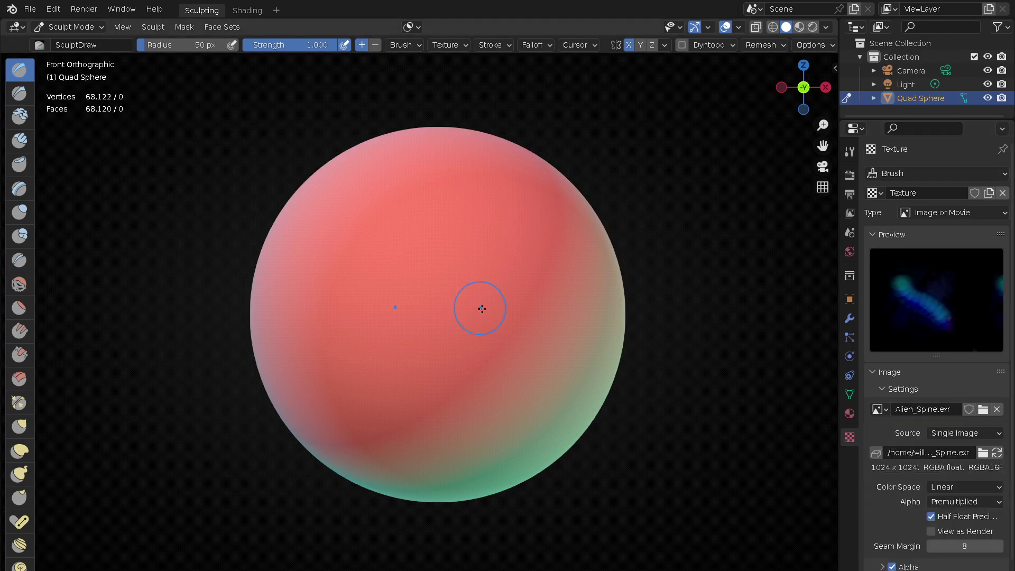
- Replace a trial arch with mirrored Alien_Spine ridge bands down the sphere's right side
{"action": "left_click_drag", "start_coordinate": [530, 301], "coordinate": [536, 427]}
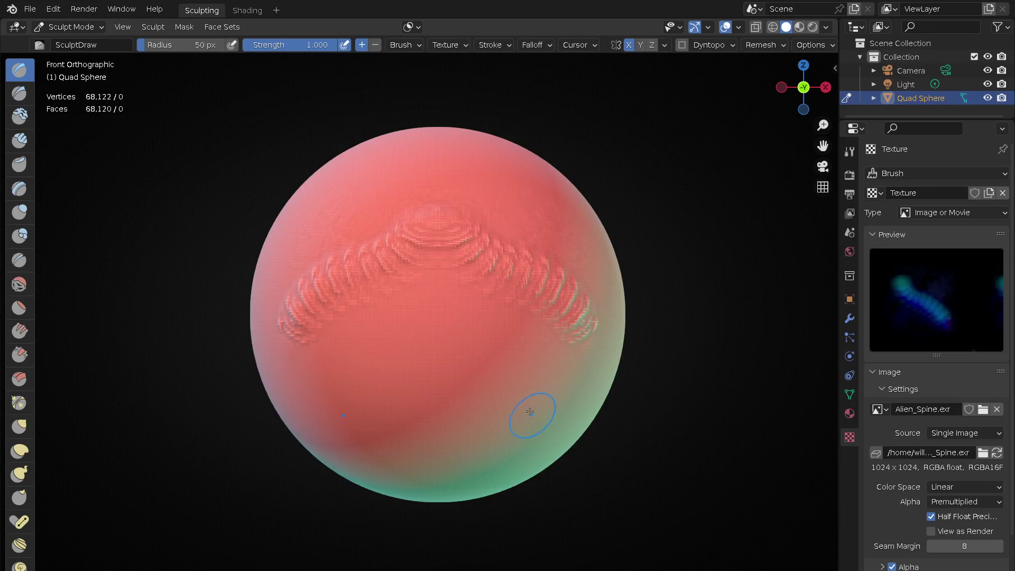
{"action": "key", "text": "ctrl+z"}
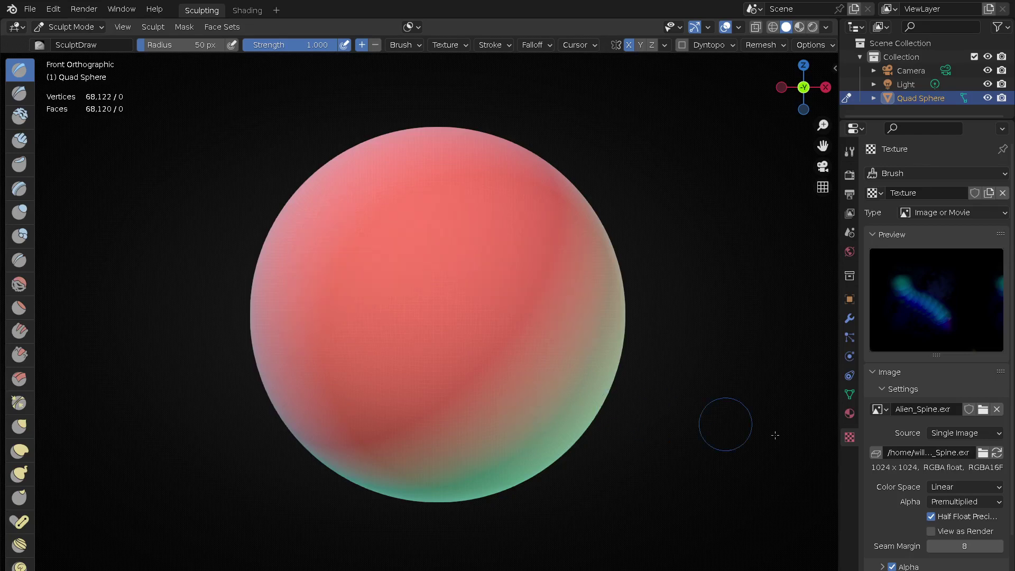
{"action": "scroll", "coordinate": [888, 544], "scroll_direction": "down", "scroll_amount": 3}
{"action": "left_click", "coordinate": [885, 564]}
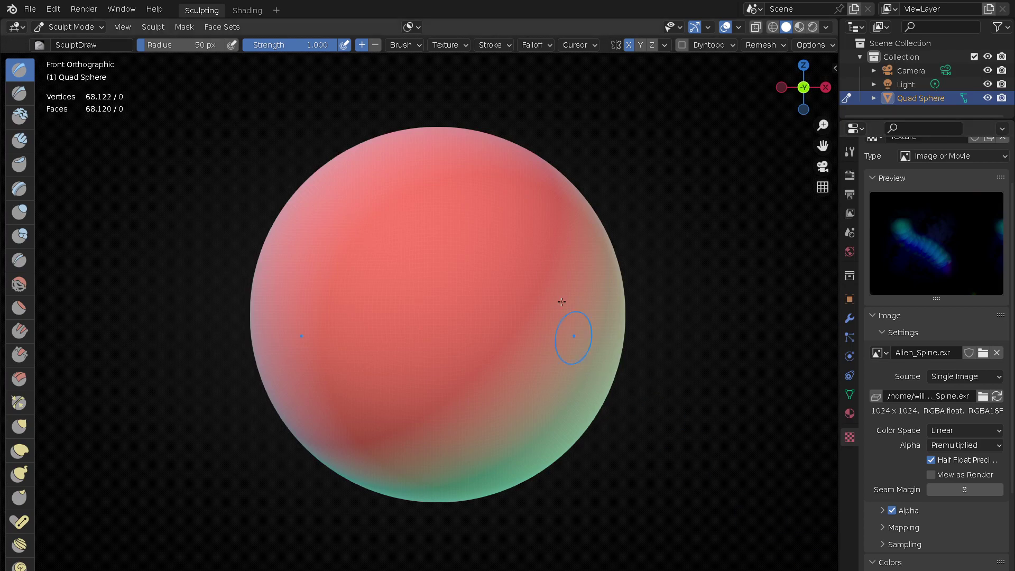
{"action": "mouse_move", "coordinate": [552, 270]}
{"action": "left_mouse_down"}
{"action": "mouse_move", "coordinate": [518, 225]}
{"action": "mouse_move", "coordinate": [579, 343]}
{"action": "left_mouse_up"}
{"action": "mouse_move", "coordinate": [502, 211]}
{"action": "left_mouse_down"}
{"action": "mouse_move", "coordinate": [571, 371]}
{"action": "mouse_move", "coordinate": [489, 185]}
{"action": "left_mouse_up"}
{"action": "middle_click_drag", "start_coordinate": [421, 440], "coordinate": [476, 473]}
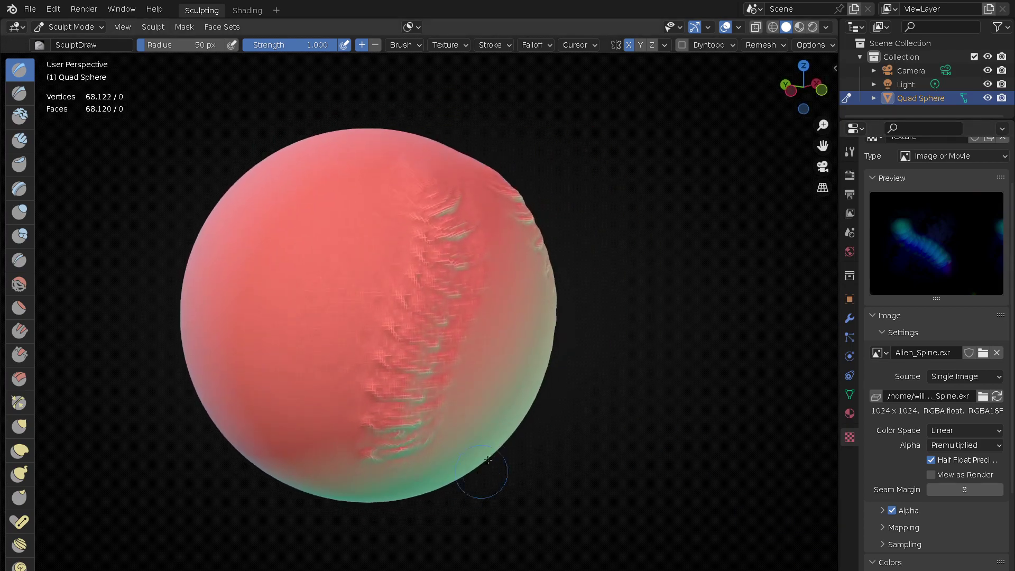
{"action": "left_click", "coordinate": [826, 26]}
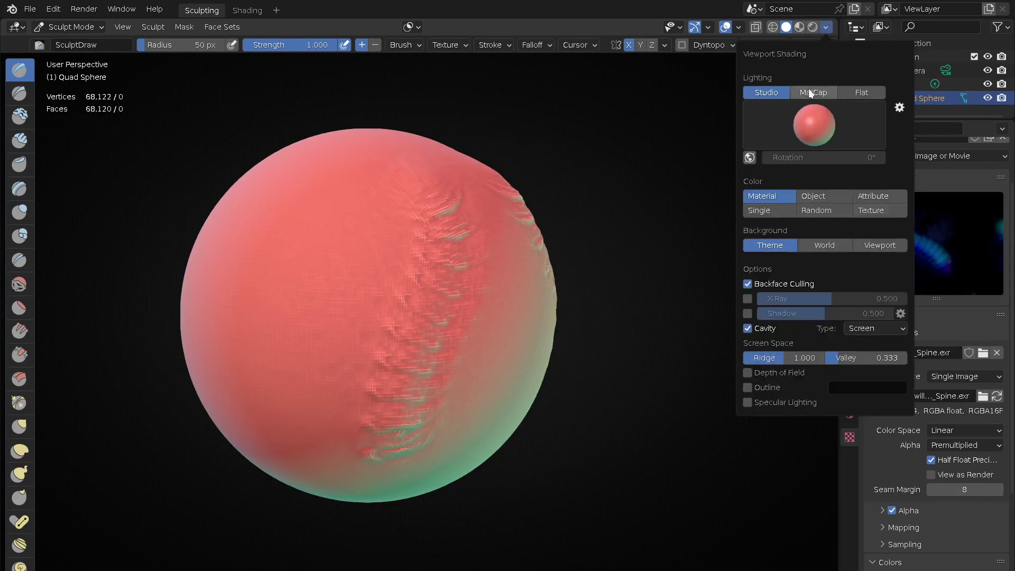
- Use grey MatCap lighting, undo the ridges, add a once-subdivided Multires and stamp a diagonal band
{"action": "left_click", "coordinate": [813, 93]}
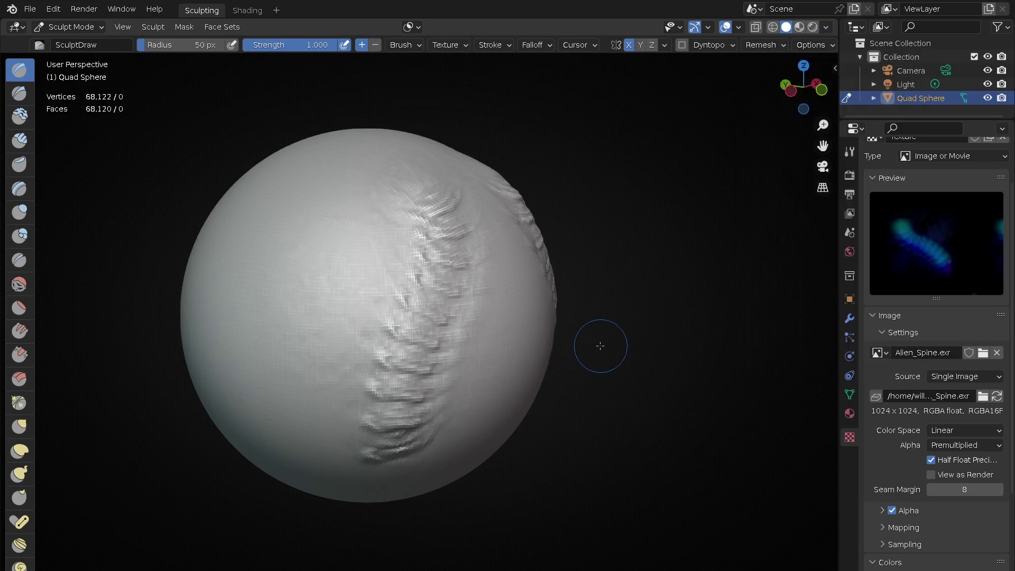
{"action": "key", "text": "ctrl+z"}
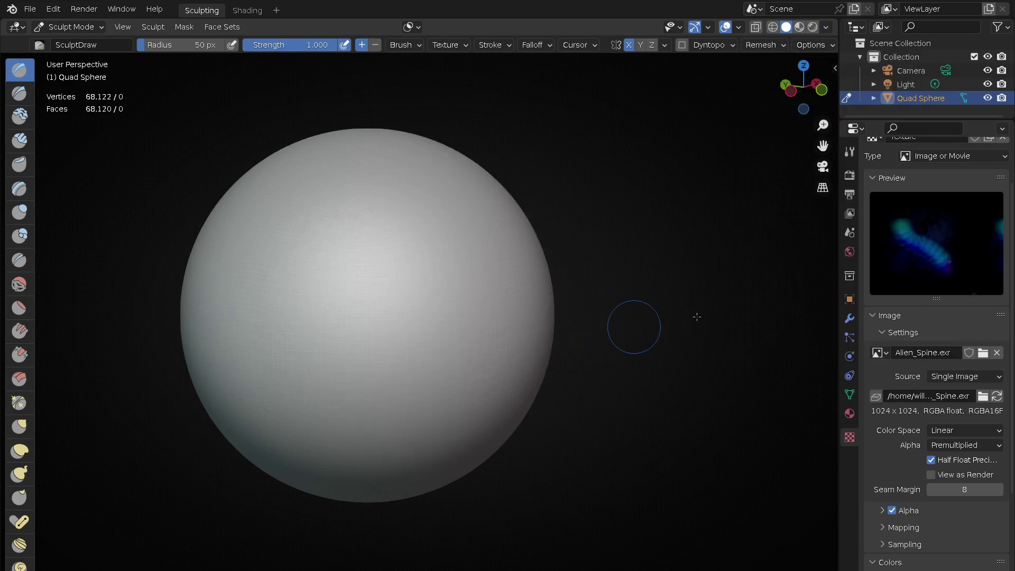
{"action": "left_click", "coordinate": [850, 317]}
{"action": "left_click", "coordinate": [924, 174]}
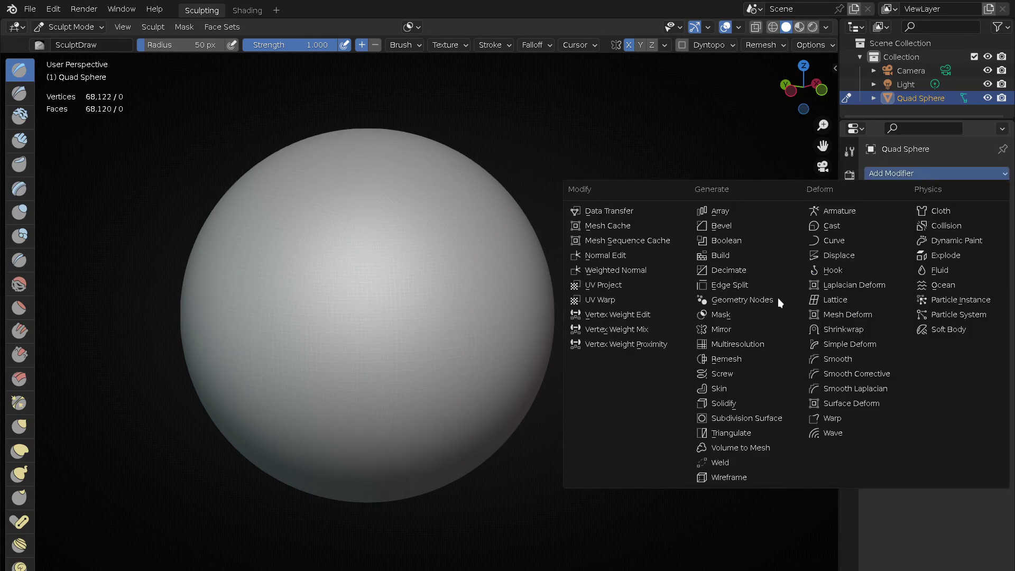
{"action": "left_click", "coordinate": [755, 342]}
{"action": "left_click", "coordinate": [934, 346]}
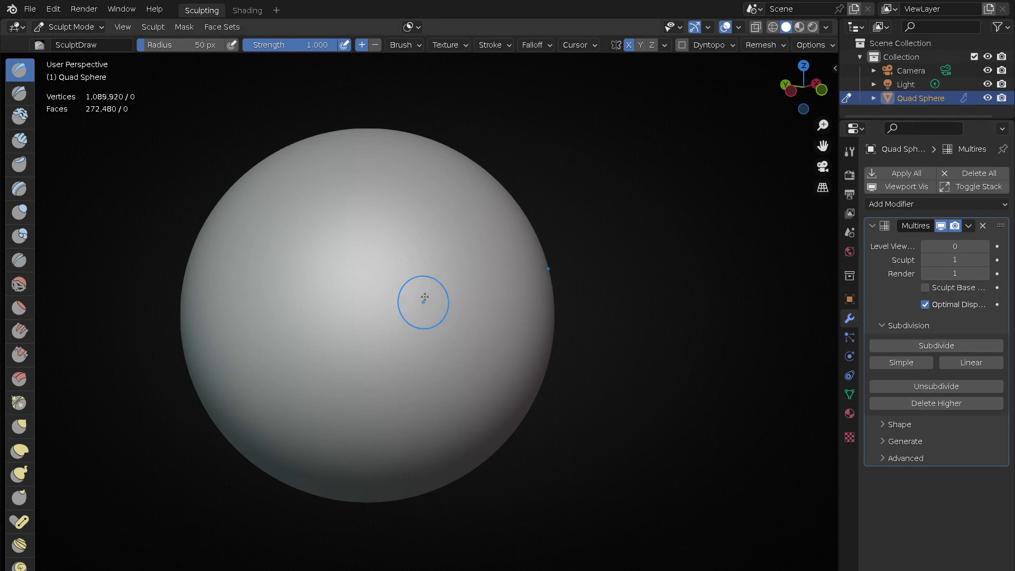
{"action": "mouse_move", "coordinate": [426, 279]}
{"action": "left_mouse_down"}
{"action": "mouse_move", "coordinate": [416, 412]}
{"action": "mouse_move", "coordinate": [626, 397]}
{"action": "left_mouse_up"}
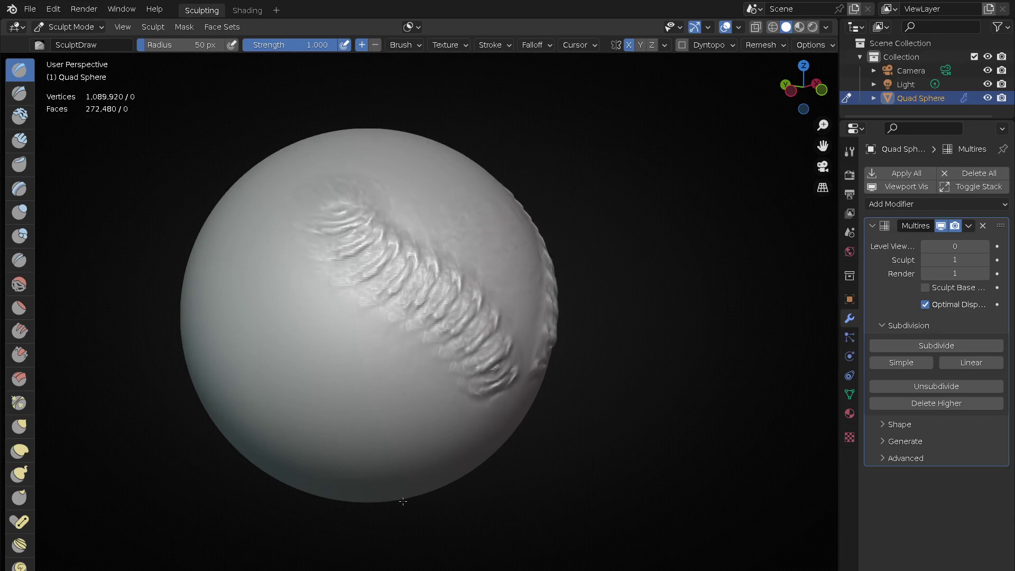
- Paint a dense central ribbed spine with mirrored flanking ridge columns down the subdivided sphere
{"action": "mouse_move", "coordinate": [625, 397]}
{"action": "middle_mouse_down"}
{"action": "mouse_move", "coordinate": [520, 407]}
{"action": "mouse_move", "coordinate": [528, 329]}
{"action": "middle_mouse_up"}
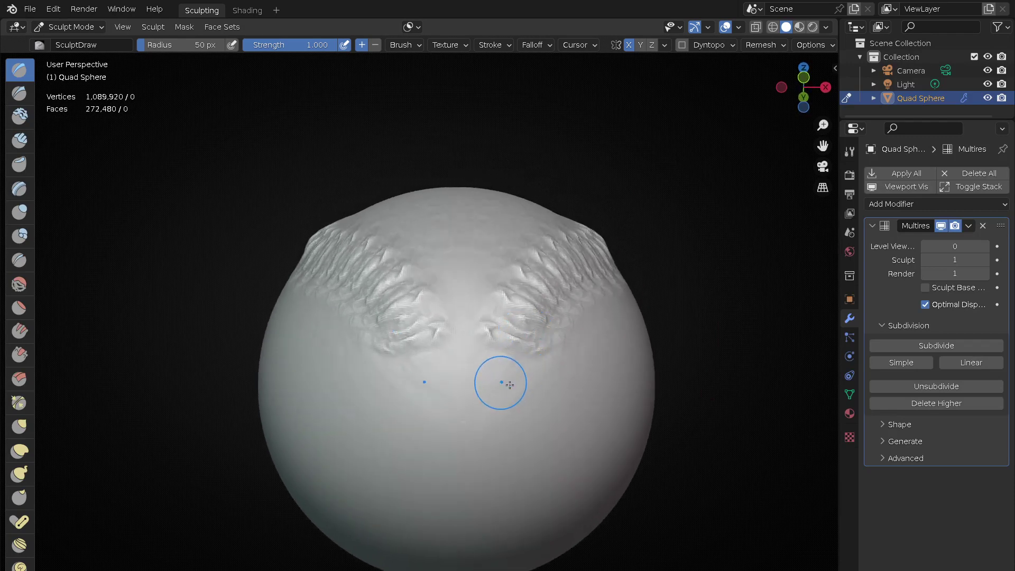
{"action": "left_click_drag", "start_coordinate": [500, 421], "coordinate": [614, 411]}
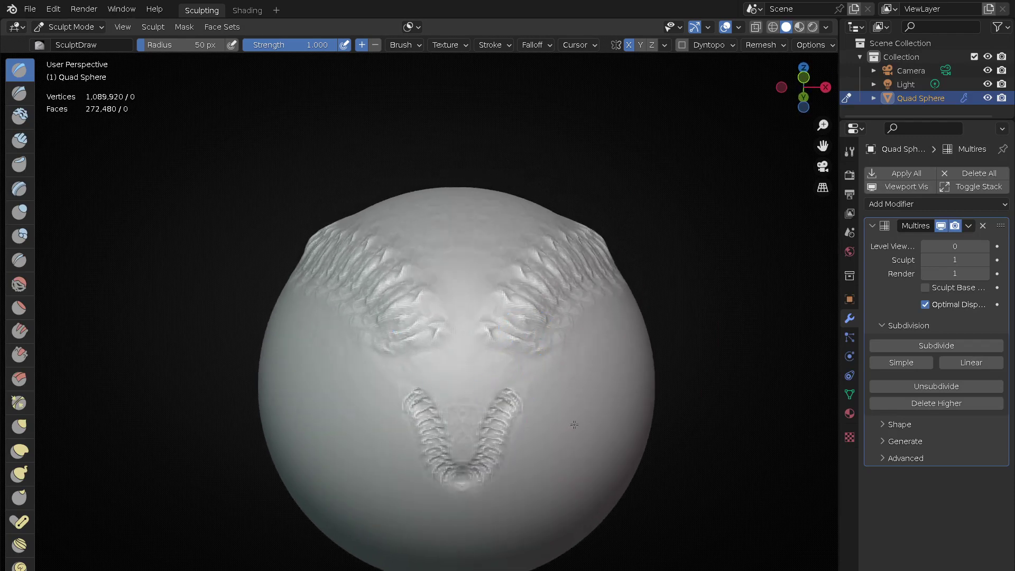
{"action": "left_click_drag", "start_coordinate": [529, 343], "coordinate": [465, 508]}
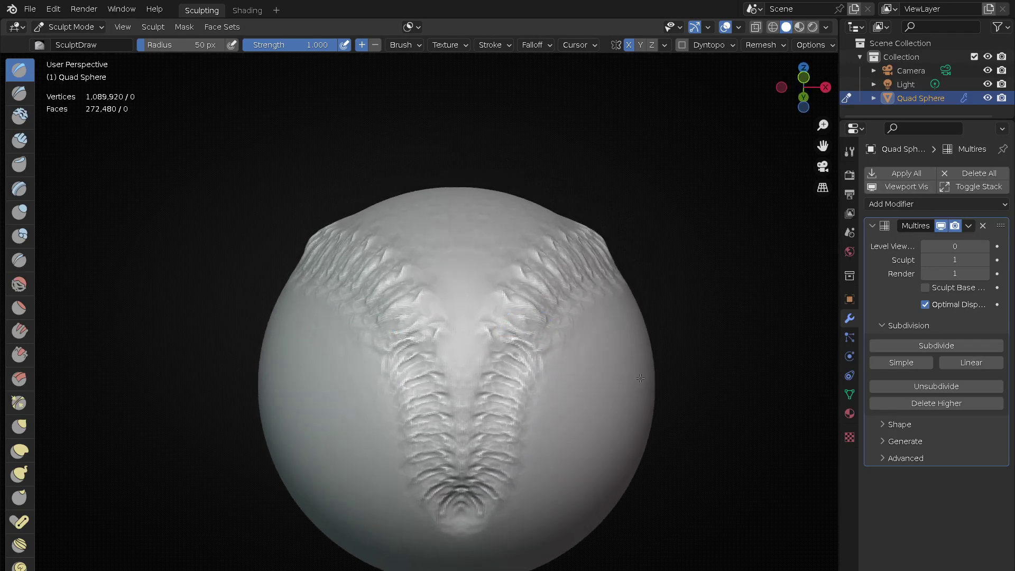
{"action": "left_click_drag", "start_coordinate": [529, 377], "coordinate": [576, 409]}
{"action": "left_click_drag", "start_coordinate": [551, 450], "coordinate": [545, 306]}
{"action": "left_click_drag", "start_coordinate": [549, 402], "coordinate": [552, 500]}
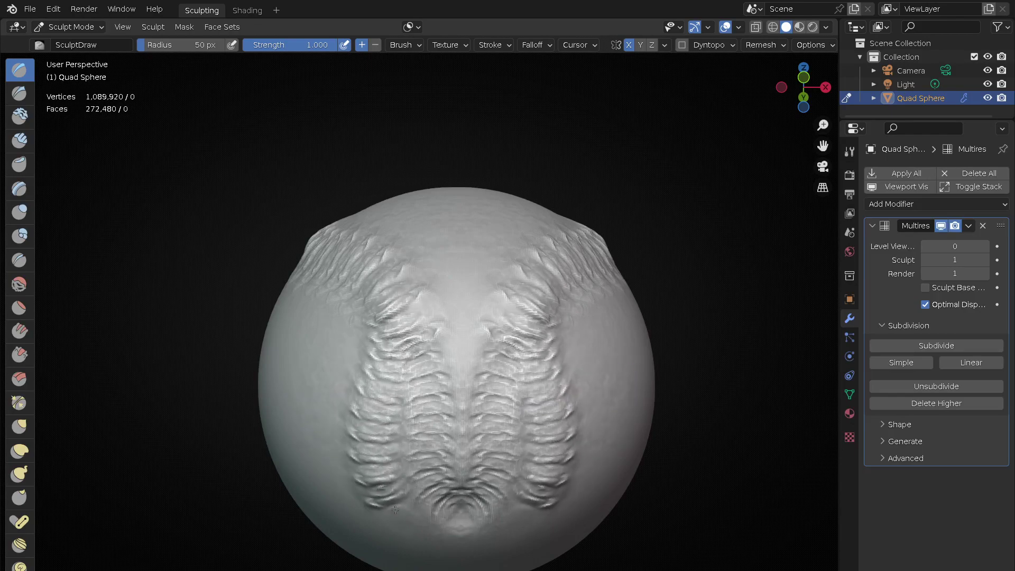
{"action": "left_click_drag", "start_coordinate": [380, 402], "coordinate": [395, 510]}
{"action": "middle_click_drag", "start_coordinate": [447, 456], "coordinate": [521, 469]}
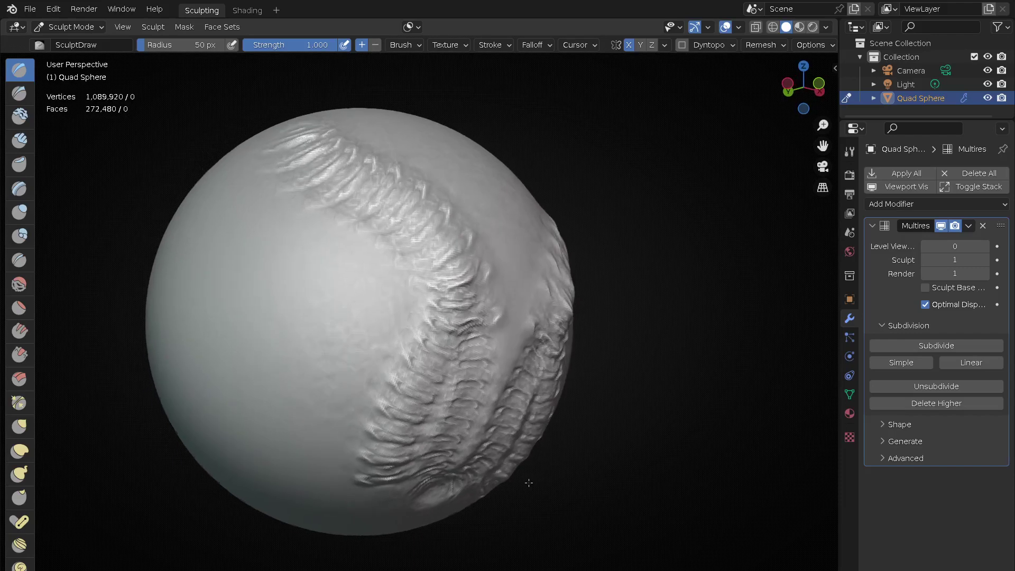
{"action": "middle_click_drag", "start_coordinate": [503, 400], "coordinate": [509, 368]}
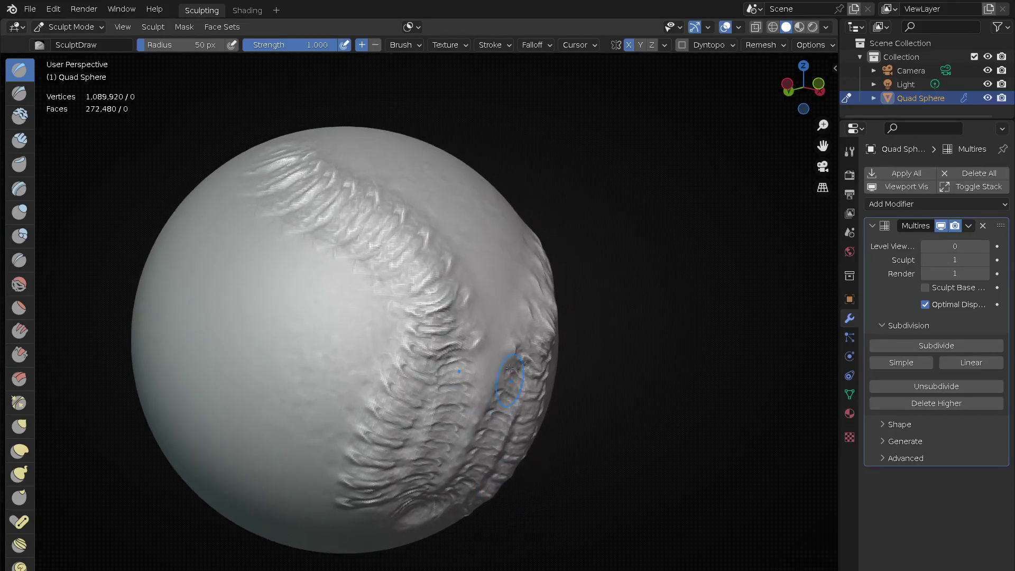
{"action": "left_click", "coordinate": [850, 437]}
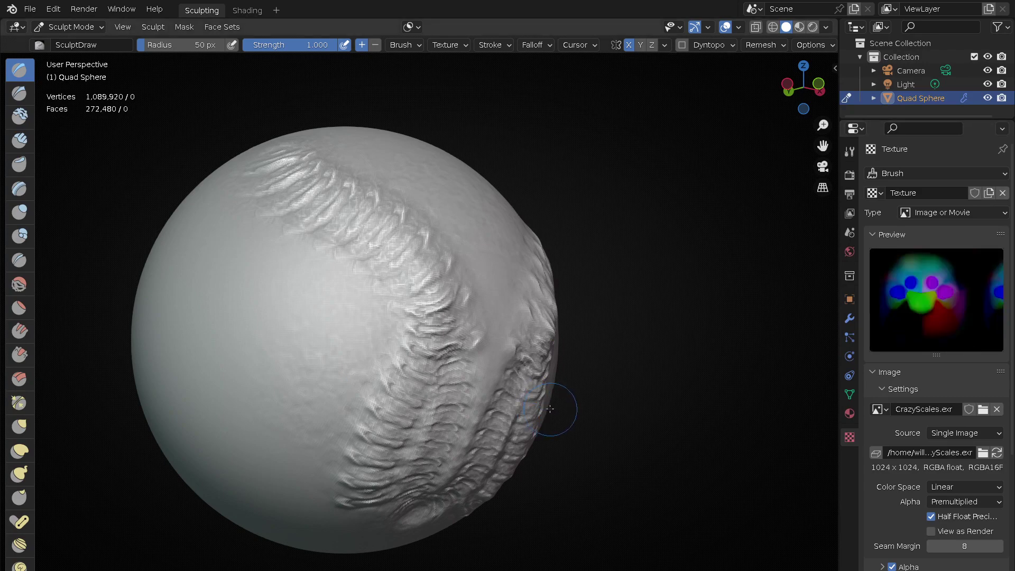
- In front view, trial a CrazyScales face stamp on the sphere centre, then undo it
{"action": "key", "text": "KP_1"}
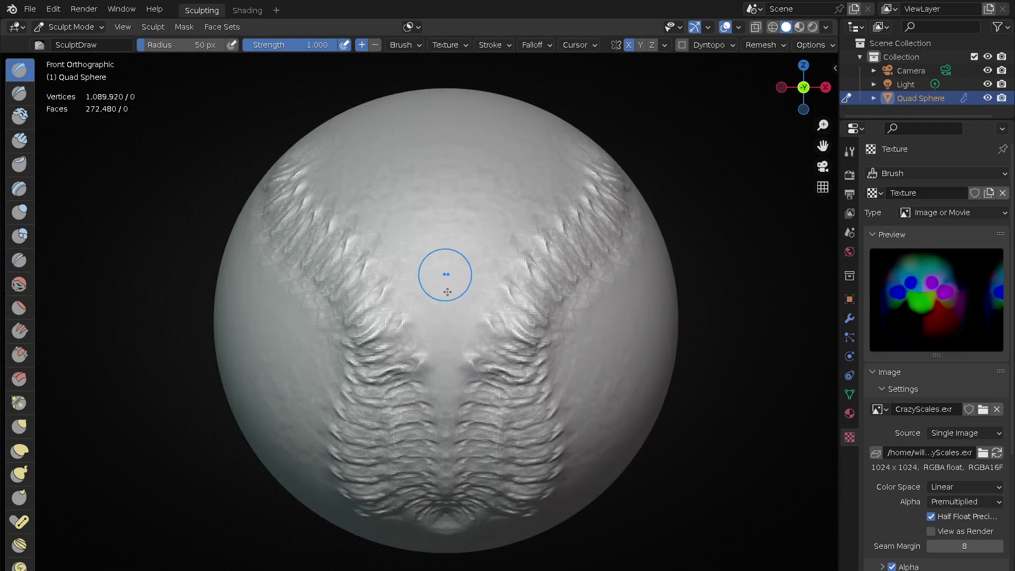
{"action": "scroll", "coordinate": [447, 296], "scroll_direction": "down", "scroll_amount": 2}
{"action": "left_click_drag", "start_coordinate": [459, 328], "coordinate": [444, 335]}
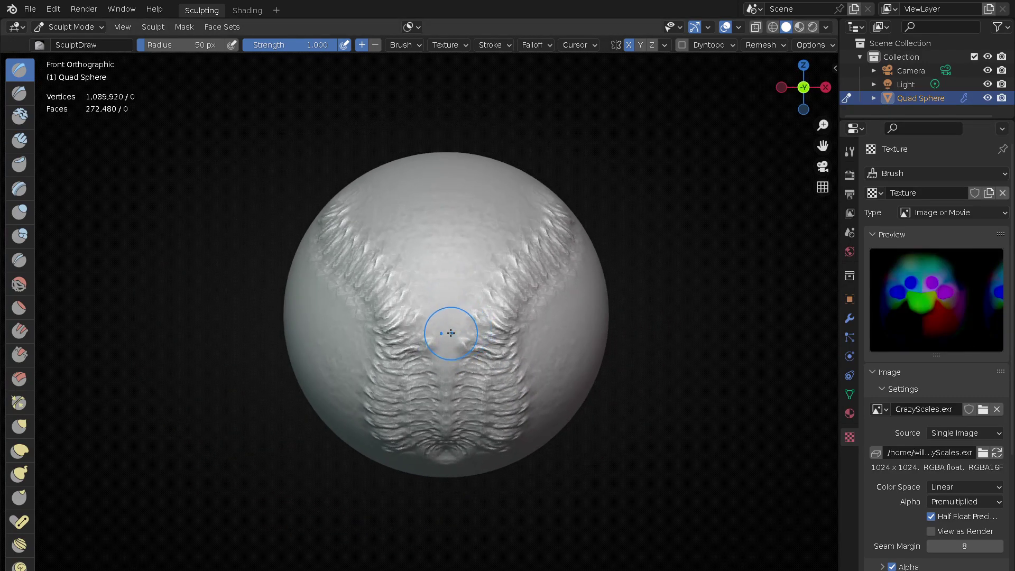
{"action": "mouse_move", "coordinate": [445, 334]}
{"action": "left_mouse_down"}
{"action": "mouse_move", "coordinate": [394, 520]}
{"action": "mouse_move", "coordinate": [562, 394]}
{"action": "left_mouse_up"}
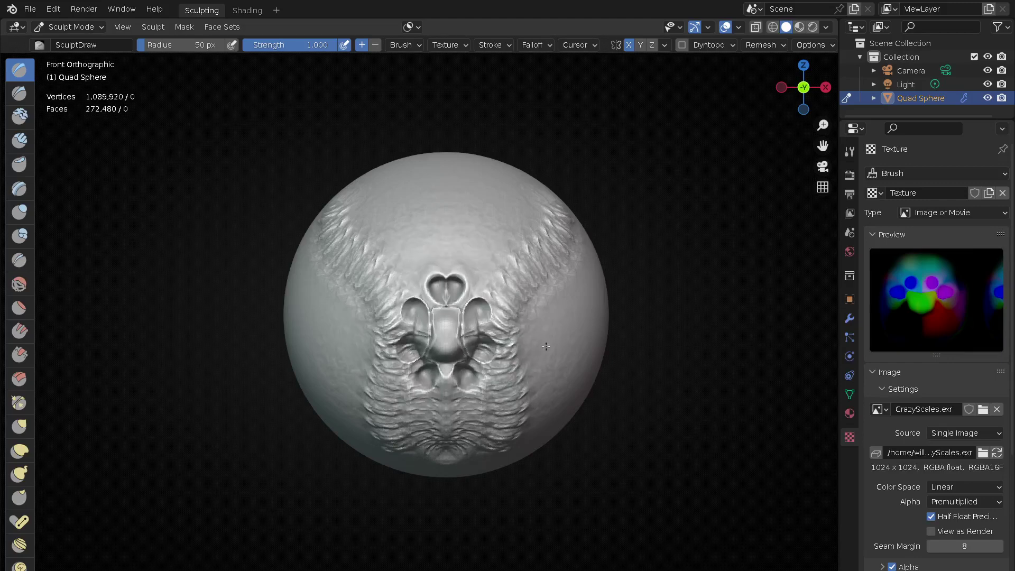
{"action": "left_click_drag", "start_coordinate": [562, 395], "coordinate": [511, 399]}
{"action": "middle_click_drag", "start_coordinate": [511, 398], "coordinate": [569, 413]}
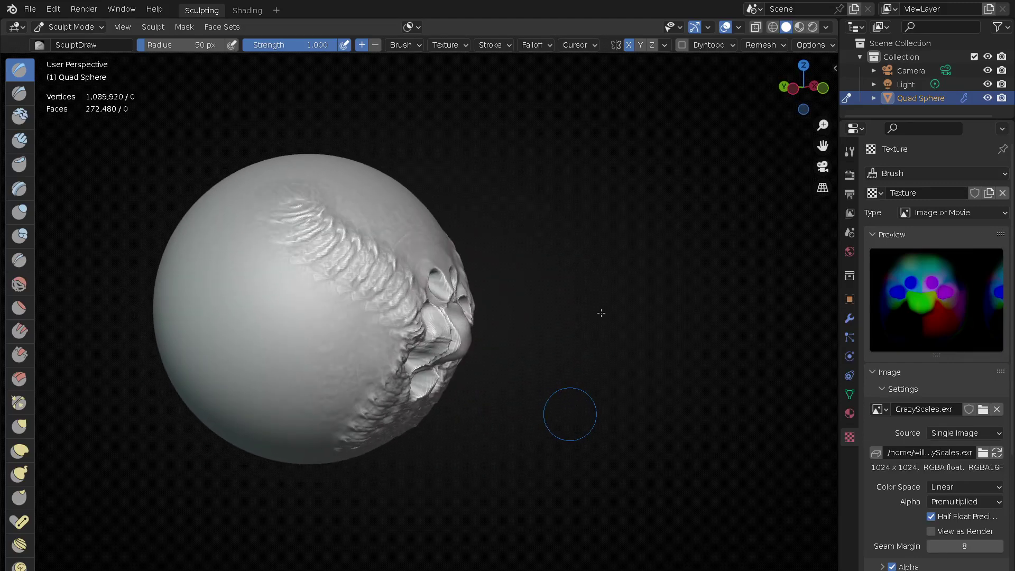
{"action": "key", "text": "ctrl+z"}
- Back in front view, trial another scales stamp at the centre and undo it
{"action": "key", "text": "KP_1"}
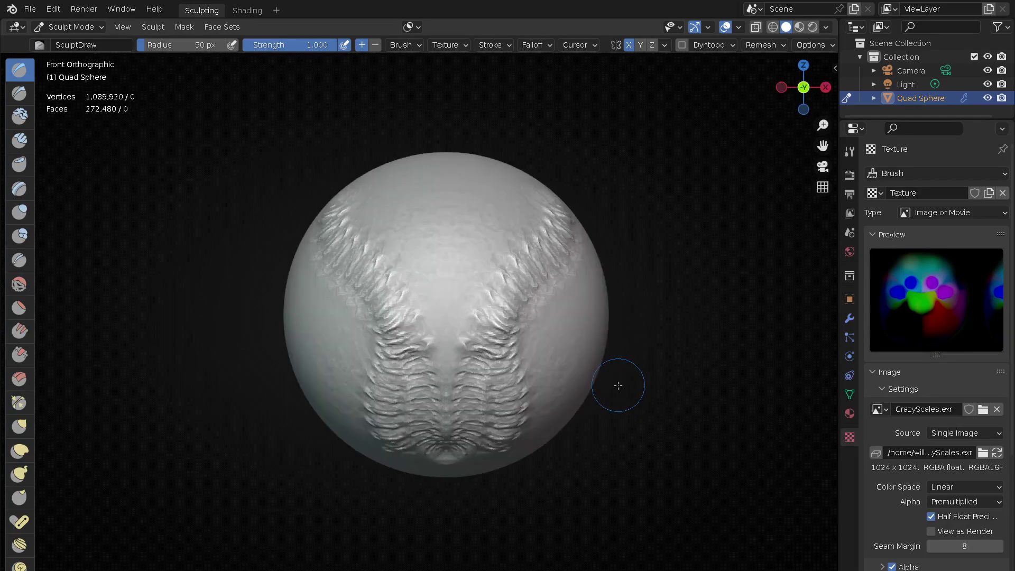
{"action": "middle_click_drag", "start_coordinate": [641, 393], "coordinate": [619, 394], "text": "shift"}
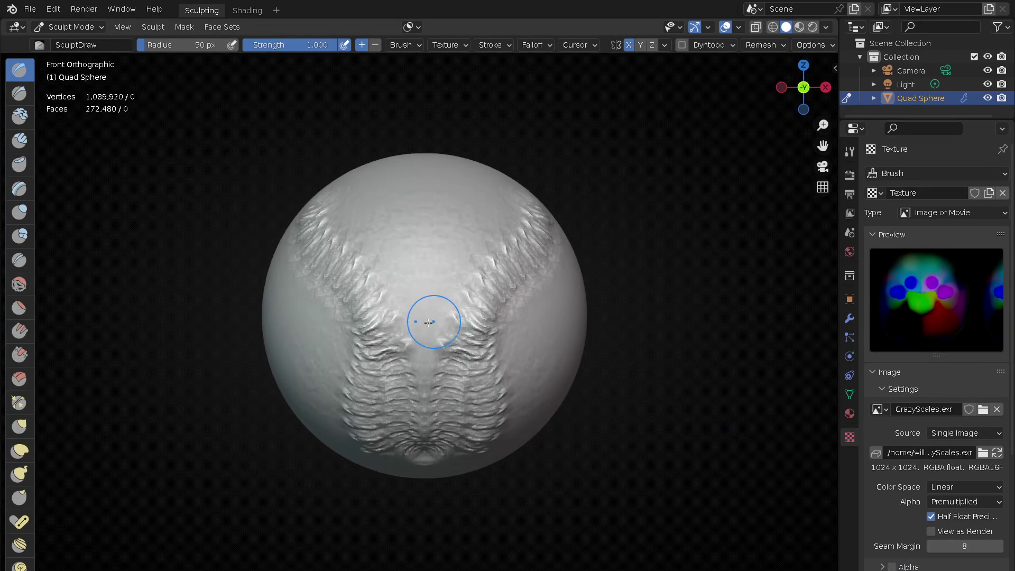
{"action": "left_click_drag", "start_coordinate": [425, 327], "coordinate": [476, 445]}
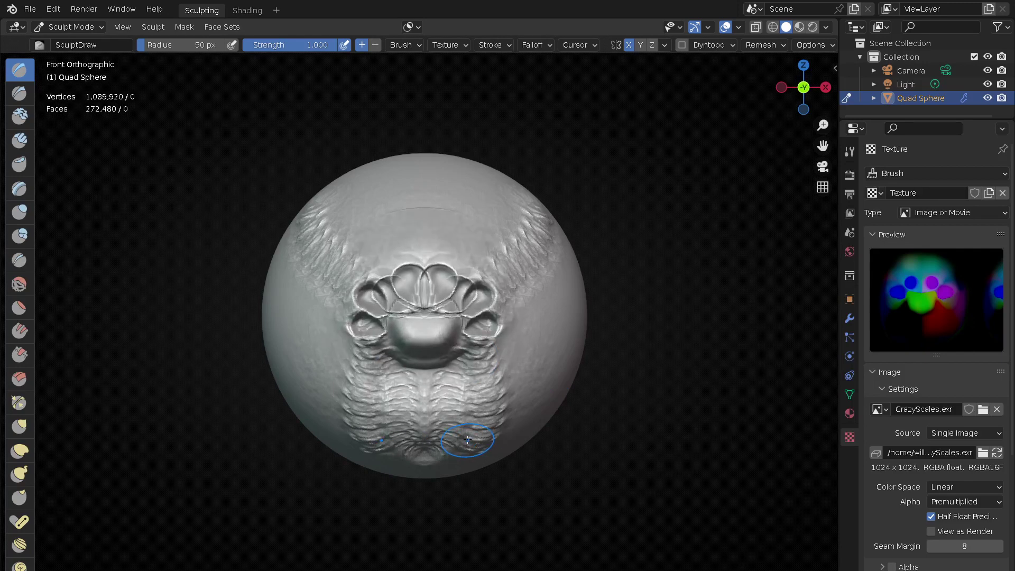
{"action": "key", "text": "ctrl+z"}
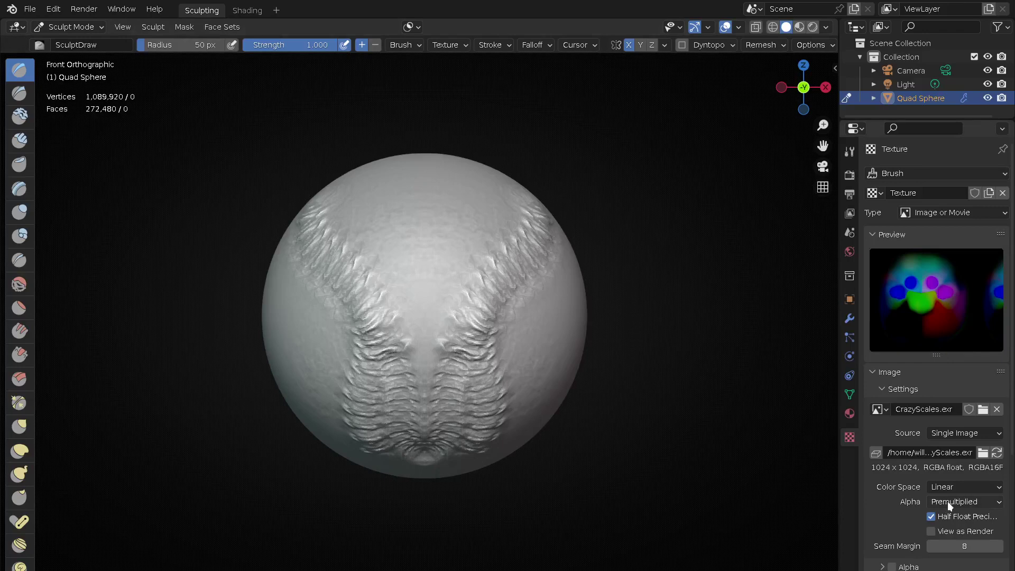
- Set the texture alpha to Straight and stamp the face shape onto the sphere centre
{"action": "left_click", "coordinate": [948, 501]}
{"action": "left_click", "coordinate": [931, 517]}
{"action": "left_click_drag", "start_coordinate": [425, 315], "coordinate": [417, 414]}
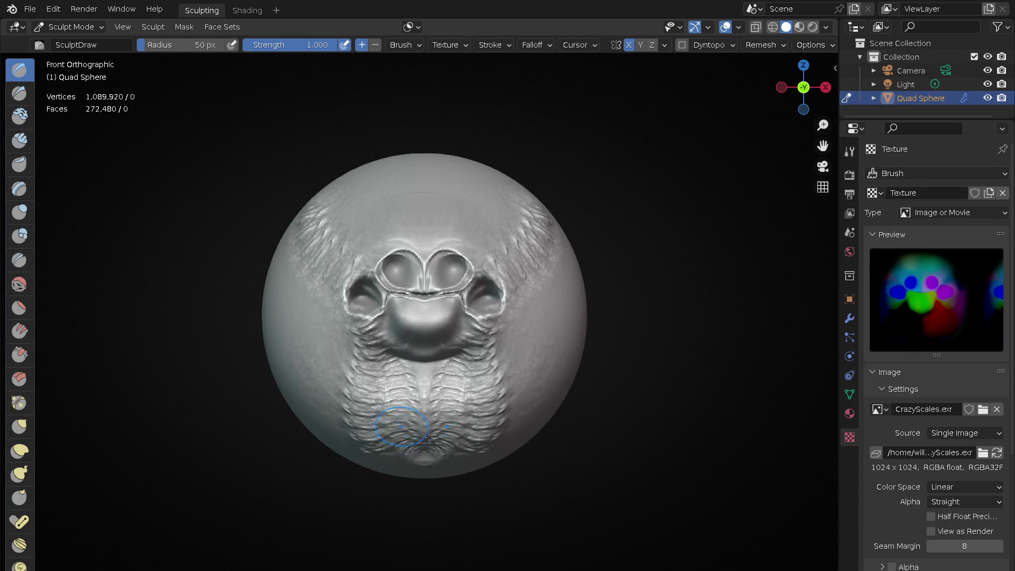
- Try a second face stamp on the chest area, then undo it
{"action": "middle_click_drag", "start_coordinate": [417, 413], "coordinate": [577, 436]}
{"action": "scroll", "coordinate": [498, 272], "scroll_direction": "up", "scroll_amount": 4}
{"action": "mouse_move", "coordinate": [499, 271]}
{"action": "middle_mouse_down"}
{"action": "mouse_move", "coordinate": [433, 284]}
{"action": "mouse_move", "coordinate": [478, 222]}
{"action": "middle_mouse_up"}
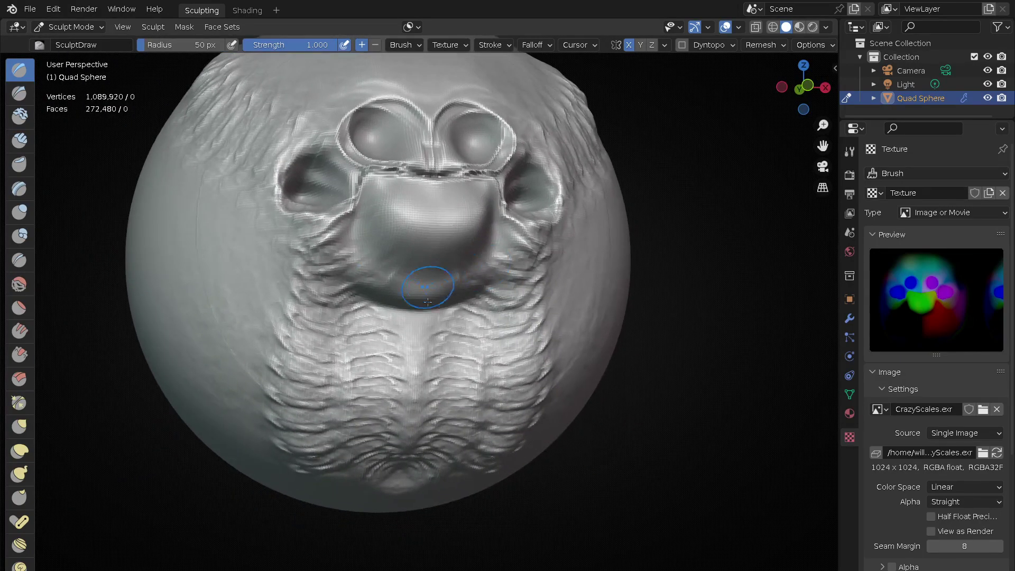
{"action": "mouse_move", "coordinate": [404, 351]}
{"action": "left_mouse_down"}
{"action": "mouse_move", "coordinate": [348, 536]}
{"action": "mouse_move", "coordinate": [333, 492]}
{"action": "left_mouse_up"}
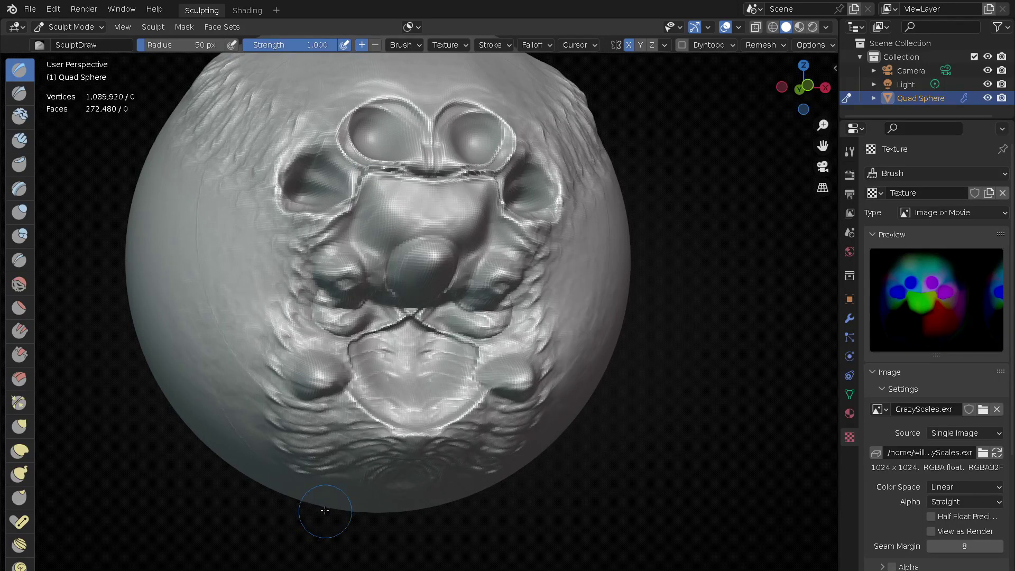
{"action": "key", "text": "ctrl+z"}
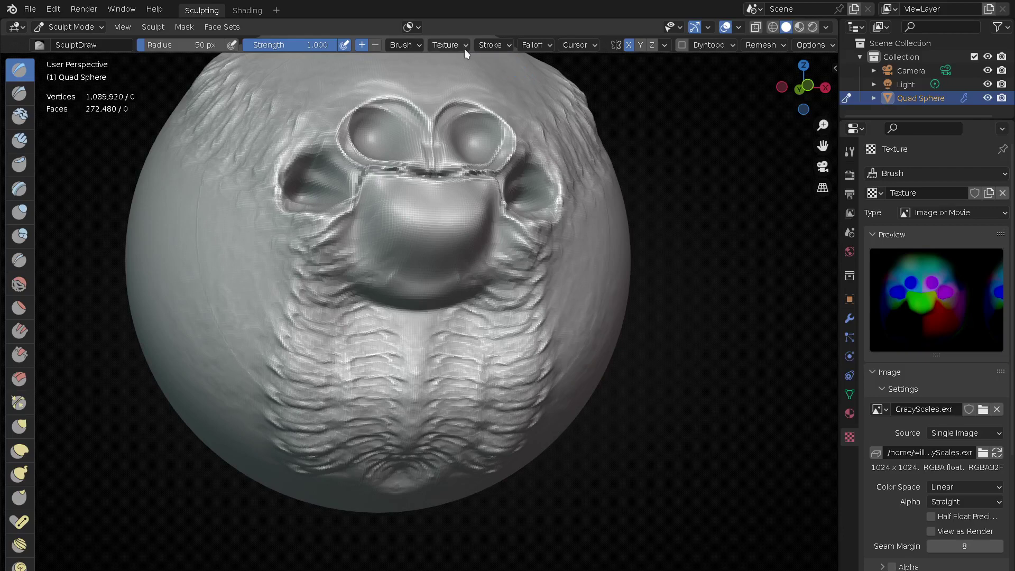
- Raise the brush stroke Input Samples from 1 to 3 and review the falloff settings
{"action": "left_click", "coordinate": [496, 46]}
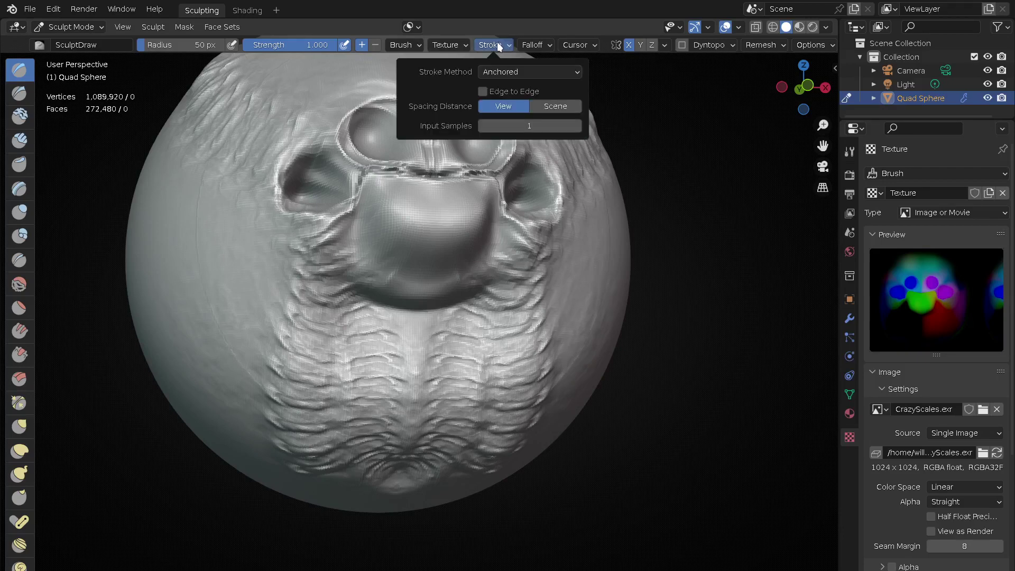
{"action": "left_click", "coordinate": [576, 126]}
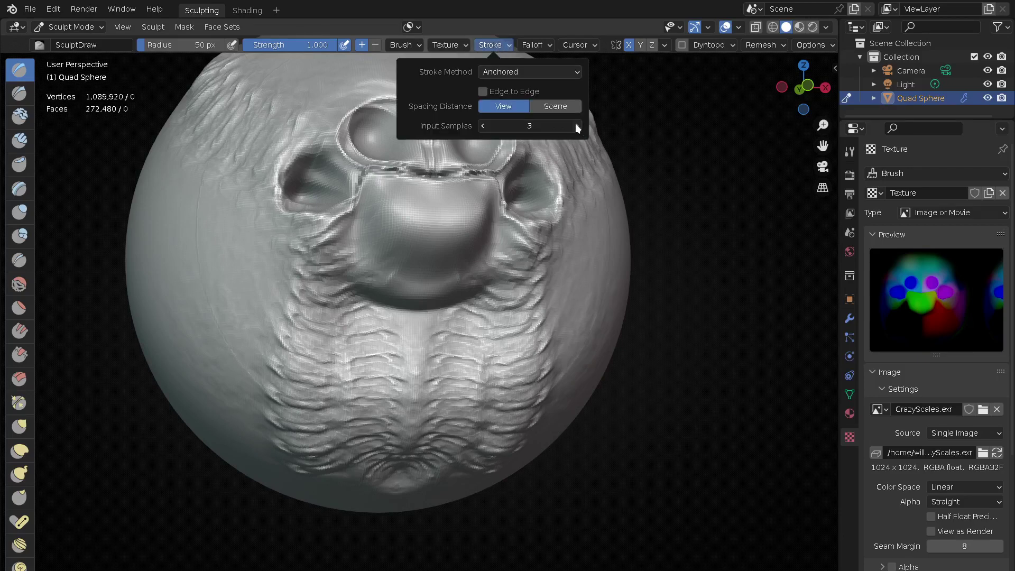
{"action": "left_click", "coordinate": [540, 45]}
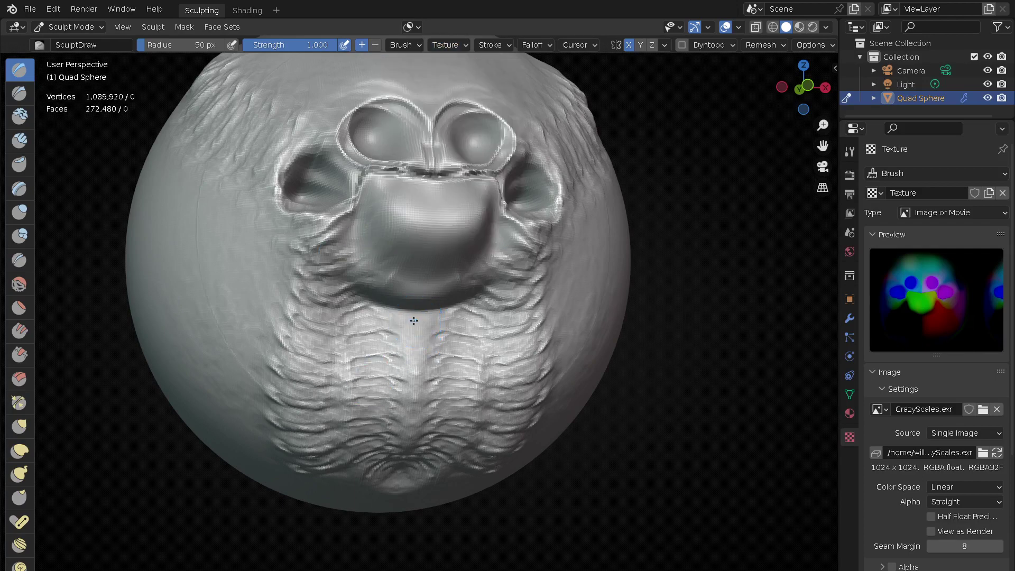
- Try a nose-and-mouth stamp below the eyes, undo it, and open the viewport sidebar
{"action": "left_click_drag", "start_coordinate": [419, 321], "coordinate": [388, 483]}
{"action": "key", "text": "ctrl+z"}
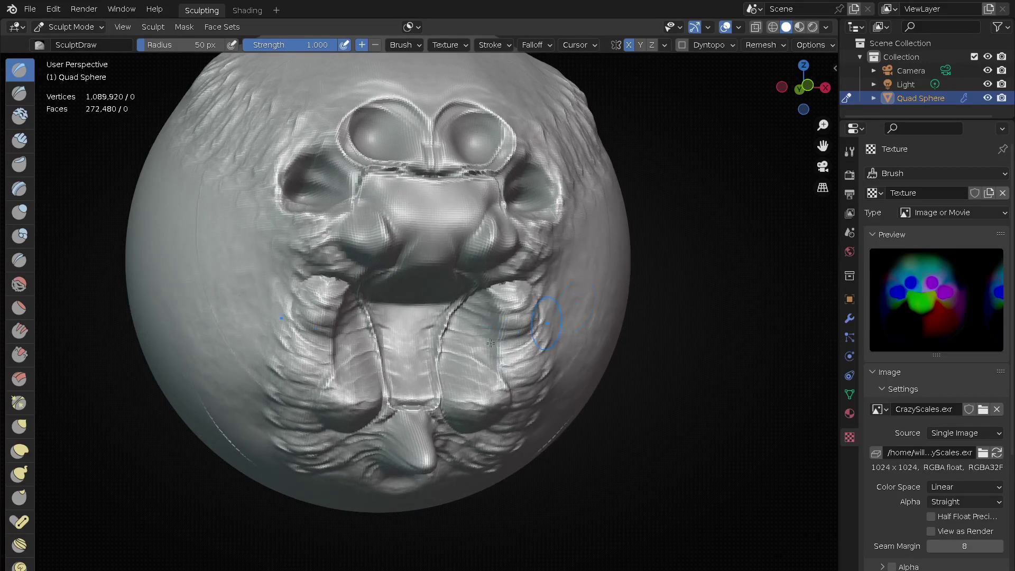
{"action": "middle_click_drag", "start_coordinate": [653, 272], "coordinate": [619, 390]}
{"action": "scroll", "coordinate": [560, 405], "scroll_direction": "down", "scroll_amount": 3}
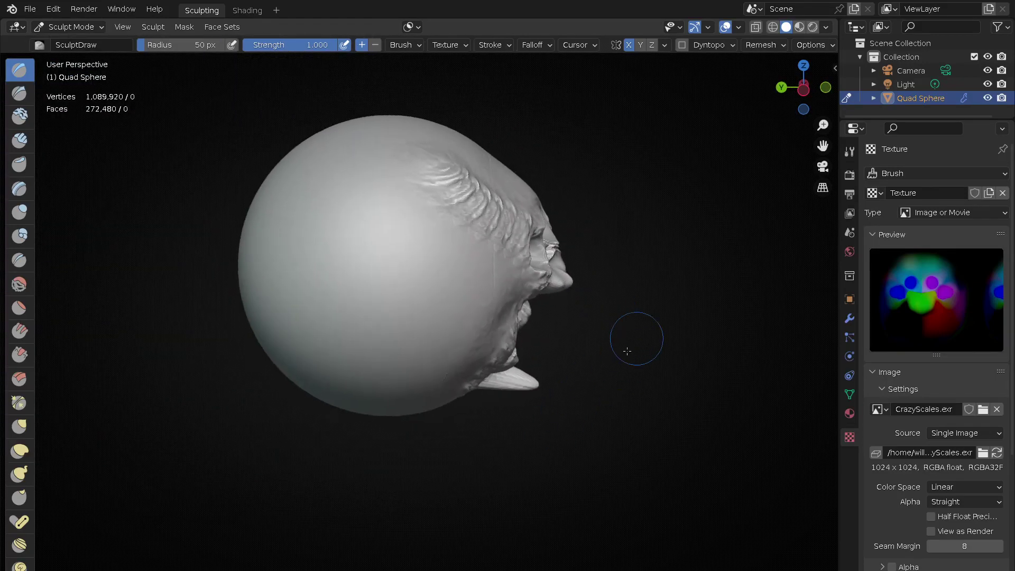
{"action": "mouse_move", "coordinate": [642, 369]}
{"action": "middle_mouse_down"}
{"action": "mouse_move", "coordinate": [523, 332]}
{"action": "mouse_move", "coordinate": [500, 411]}
{"action": "mouse_move", "coordinate": [347, 333]}
{"action": "mouse_move", "coordinate": [498, 372]}
{"action": "mouse_move", "coordinate": [505, 339]}
{"action": "middle_mouse_up"}
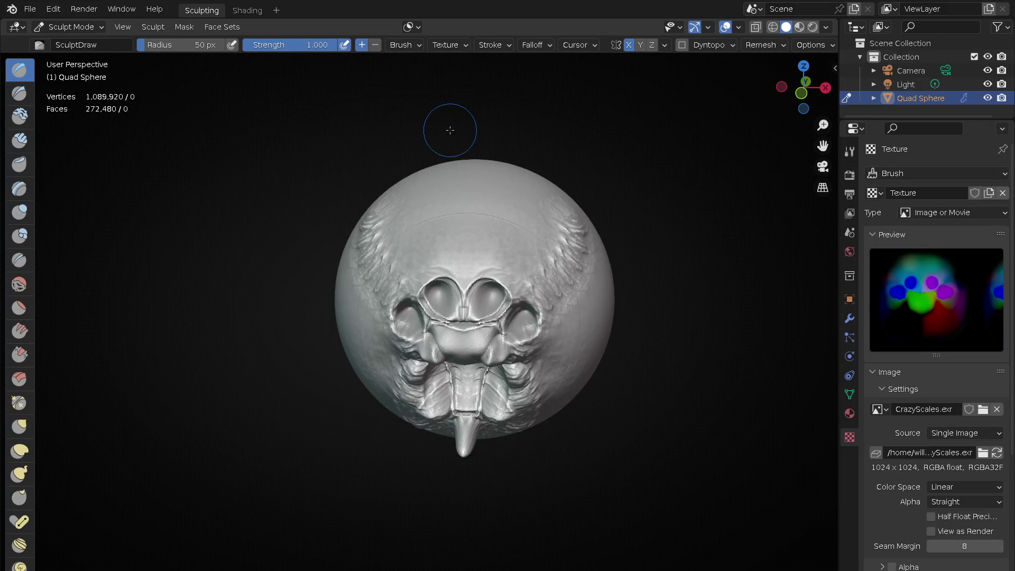
{"action": "key", "text": "n"}
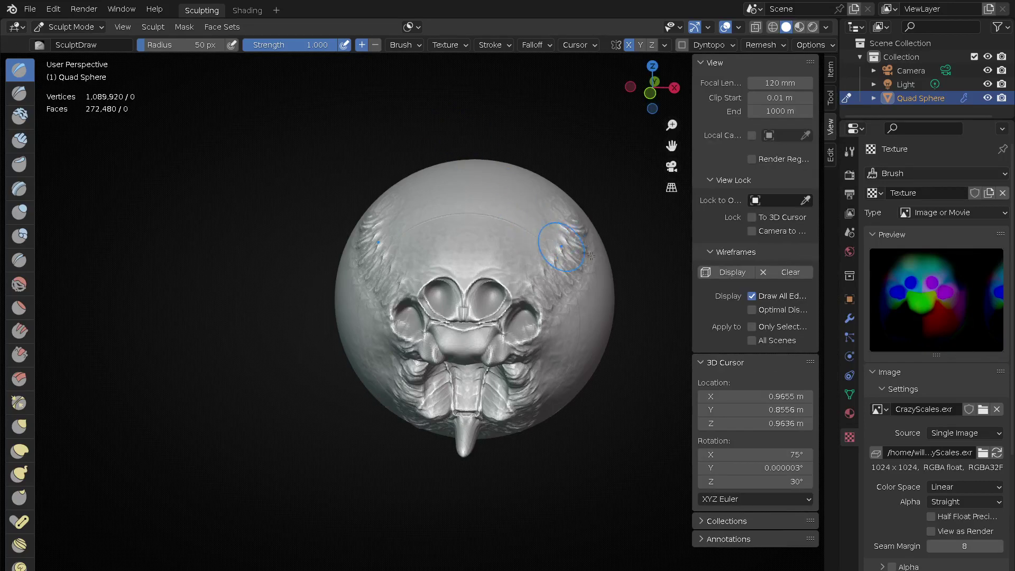
- Enable Vector Displacement on the brush texture under the sidebar's Brush Settings
{"action": "left_click", "coordinate": [830, 98]}
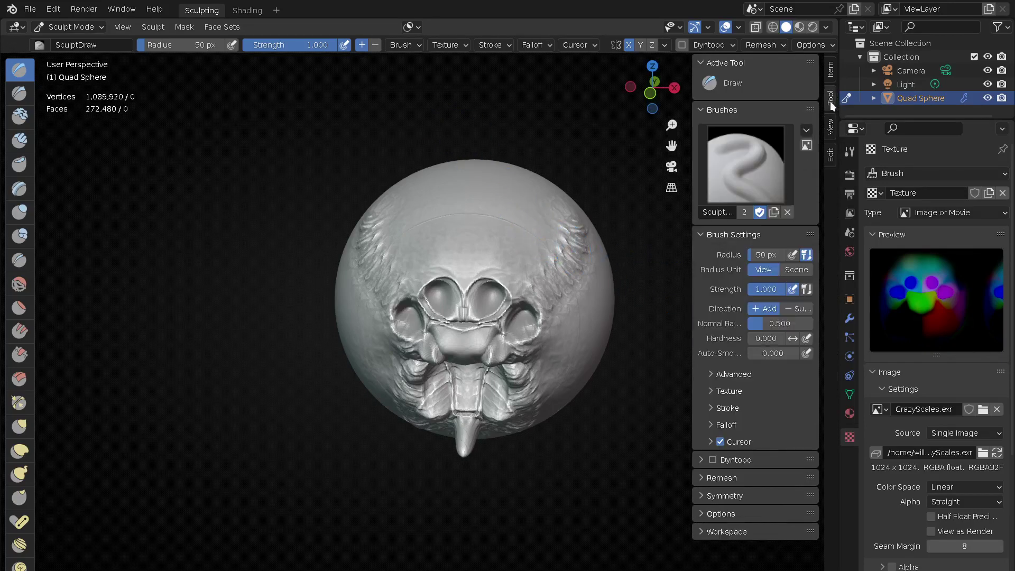
{"action": "left_click", "coordinate": [712, 373]}
{"action": "left_click", "coordinate": [709, 391]}
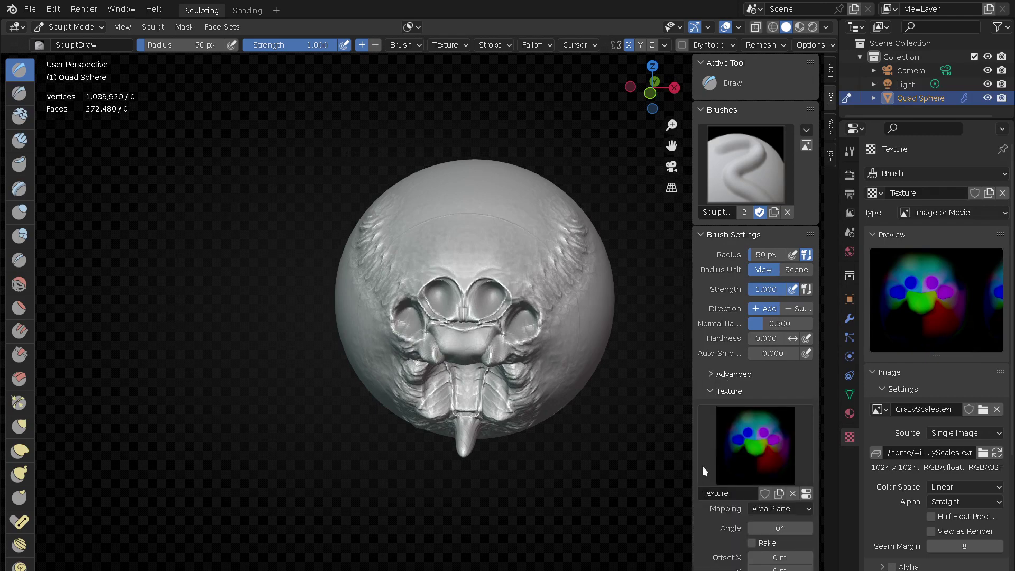
{"action": "scroll", "coordinate": [703, 465], "scroll_direction": "down", "scroll_amount": 5}
{"action": "left_click", "coordinate": [751, 436]}
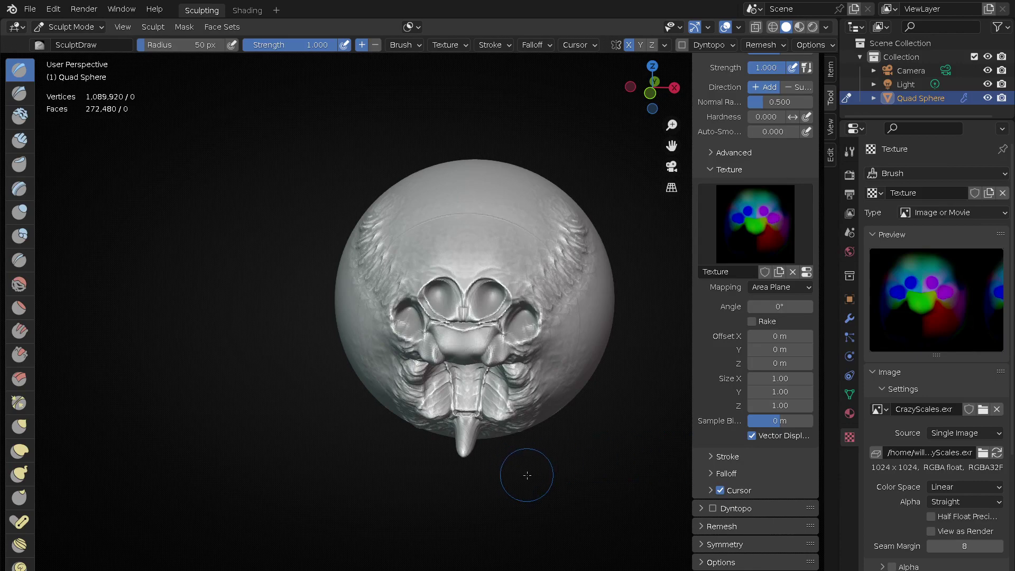
- Undo the tongue-like mouth and stamp mandible fangs below the eyes from the front view
{"action": "key", "text": "ctrl+z"}
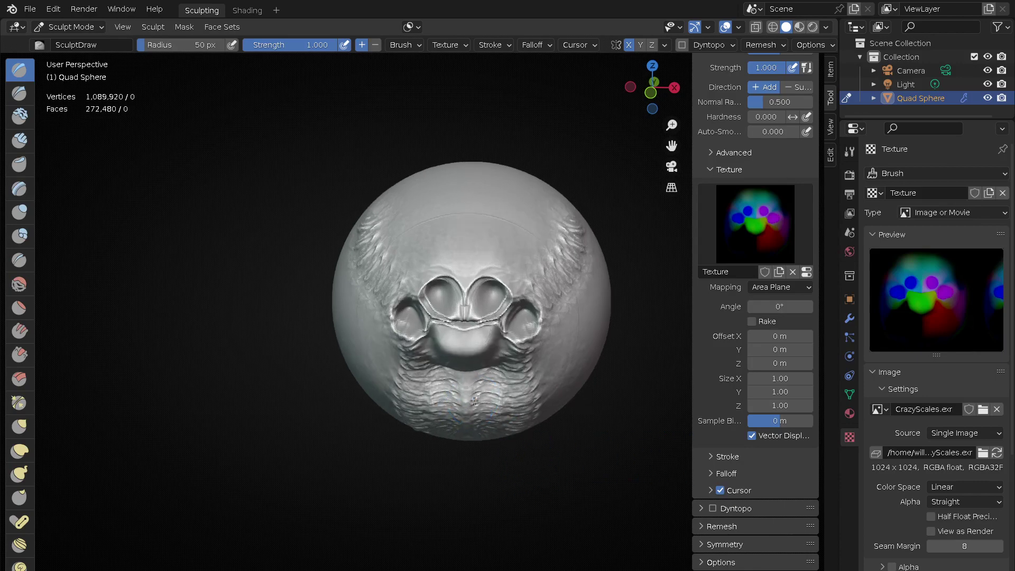
{"action": "key", "text": "KP_1"}
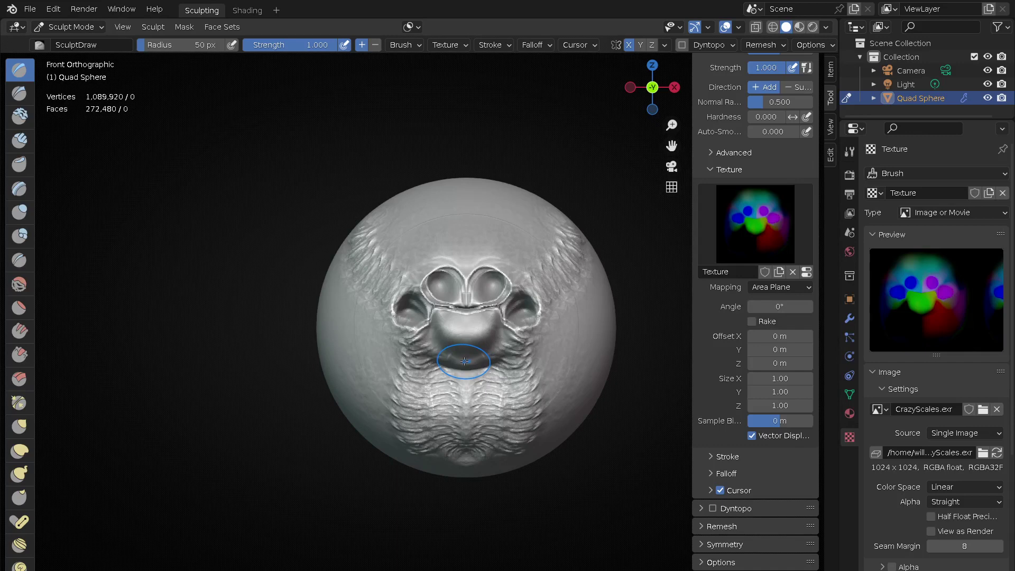
{"action": "left_click_drag", "start_coordinate": [473, 413], "coordinate": [464, 423]}
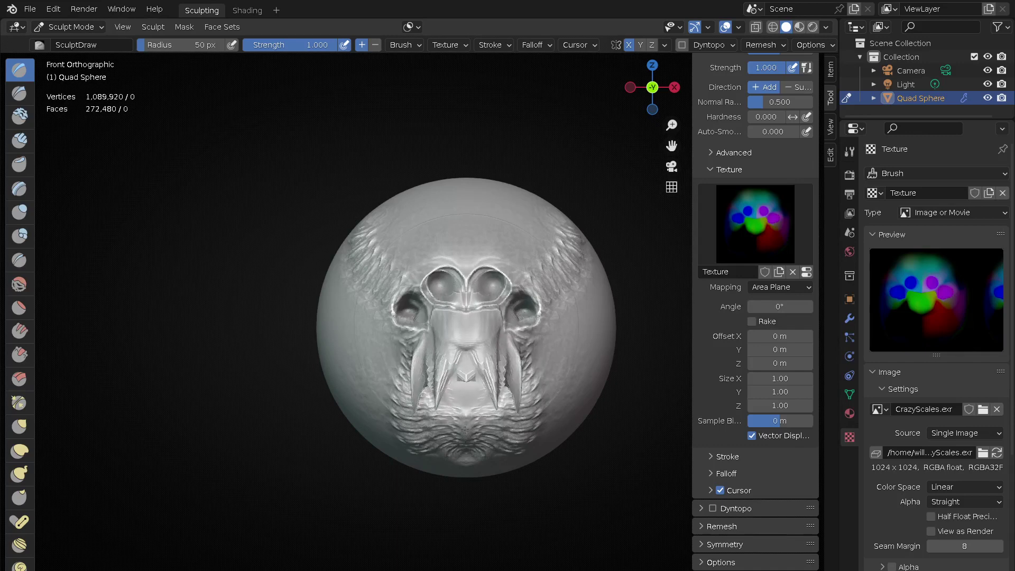
{"action": "mouse_move", "coordinate": [442, 447]}
{"action": "middle_mouse_down"}
{"action": "mouse_move", "coordinate": [565, 448]}
{"action": "mouse_move", "coordinate": [470, 391]}
{"action": "middle_mouse_up"}
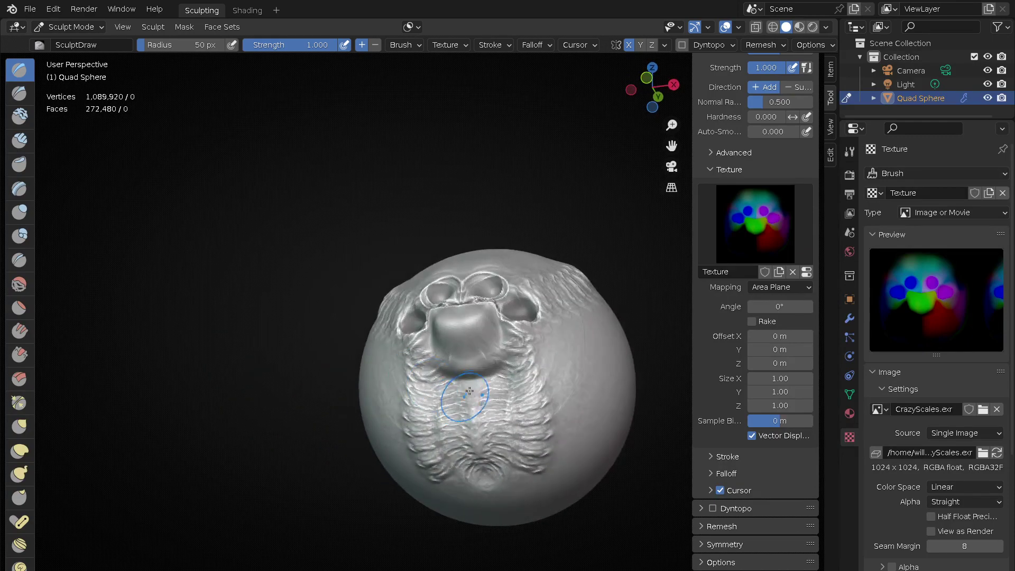
- Try an open-mouth stamp, then undo both it and the fangs
{"action": "left_click_drag", "start_coordinate": [476, 401], "coordinate": [484, 487]}
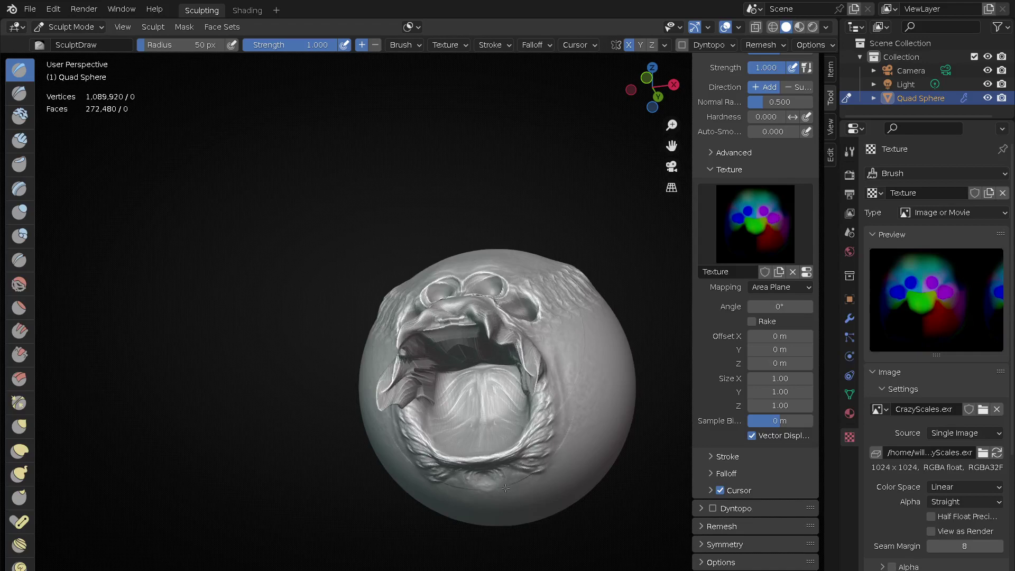
{"action": "key", "text": "ctrl+z"}
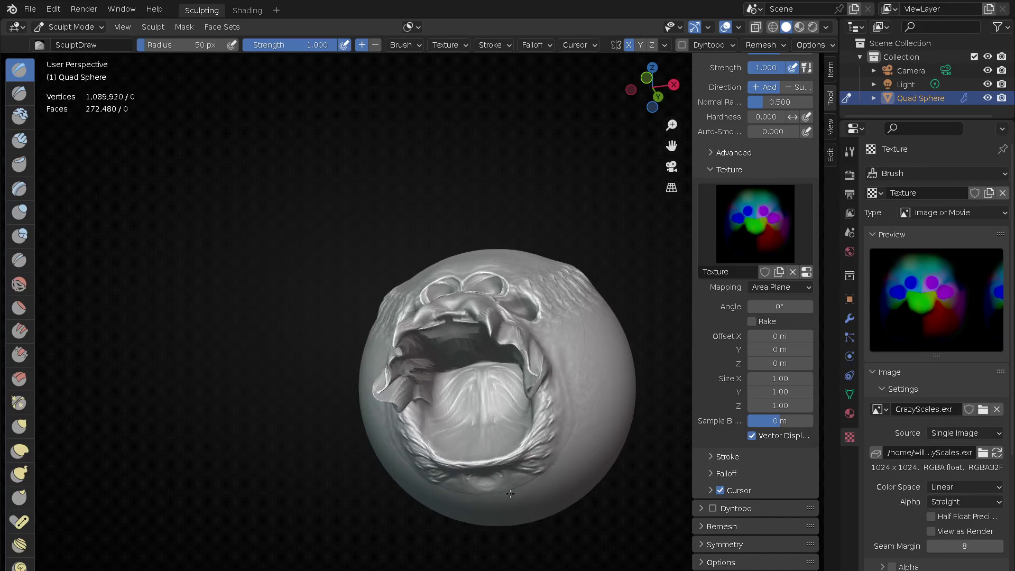
{"action": "middle_click_drag", "start_coordinate": [481, 482], "coordinate": [546, 470]}
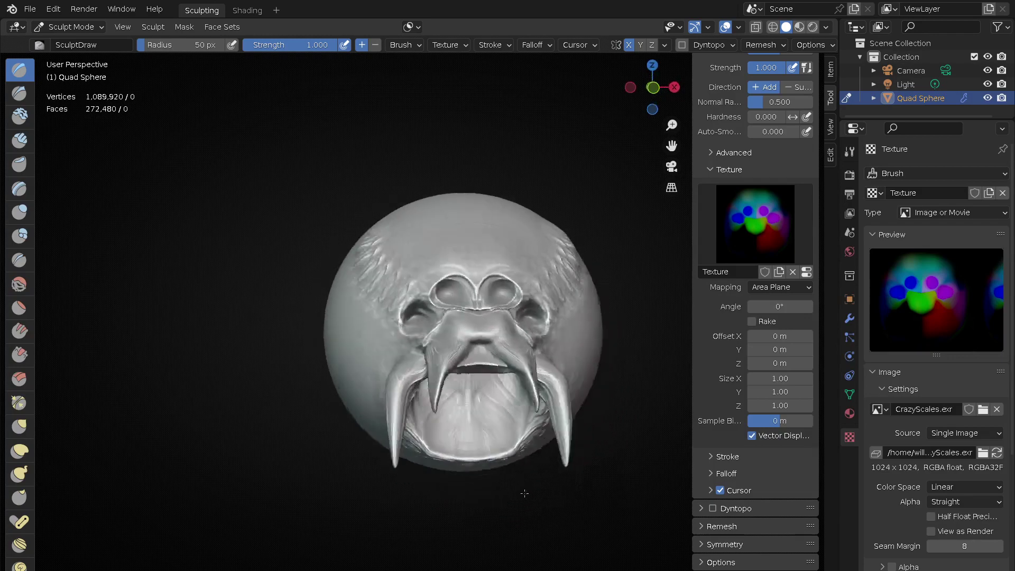
{"action": "key", "text": "ctrl+z"}
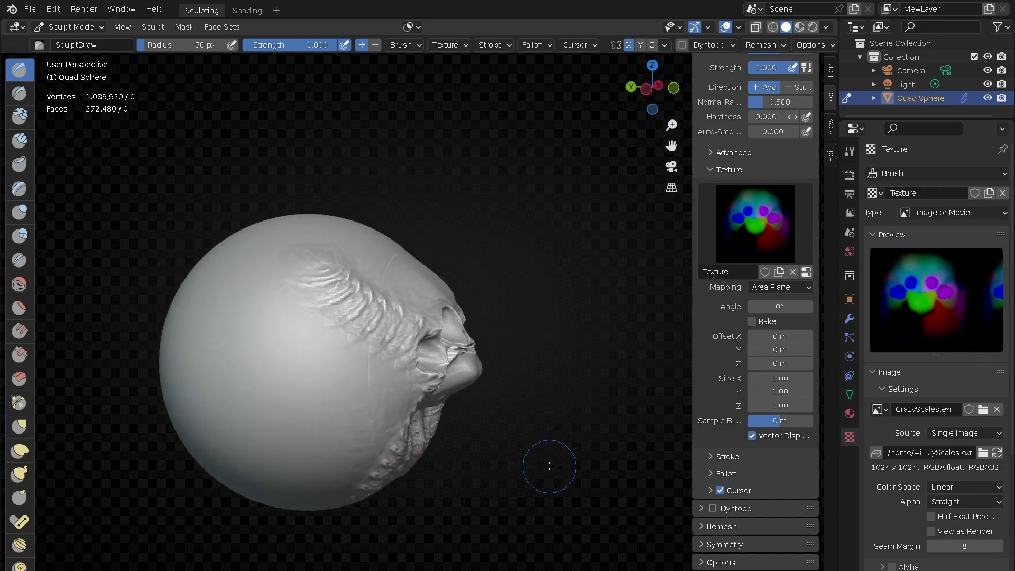
{"action": "key", "text": "KP_1"}
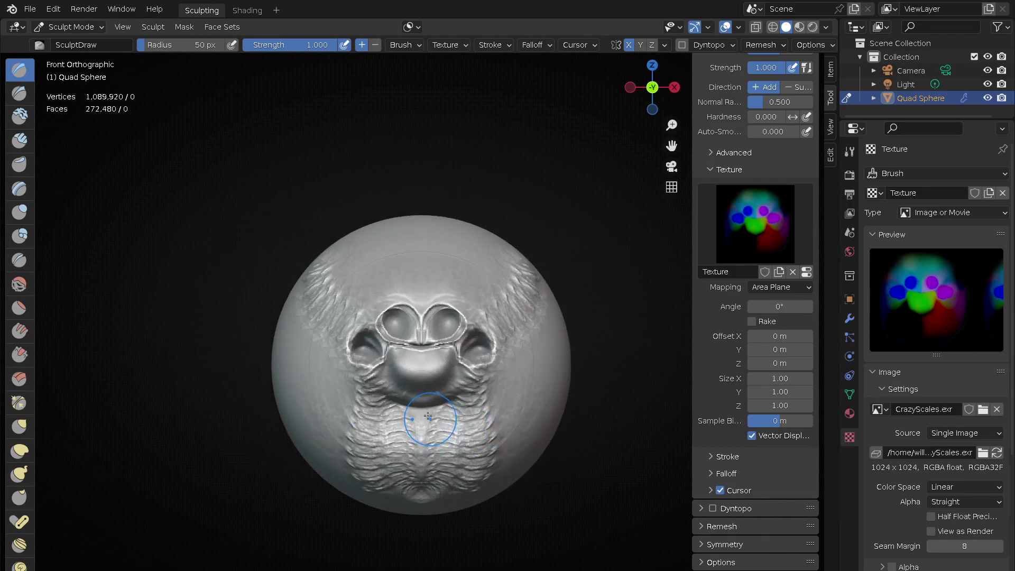
- Restamp the open mouth with fangs from the front and check them in profile
{"action": "left_click_drag", "start_coordinate": [427, 457], "coordinate": [423, 466]}
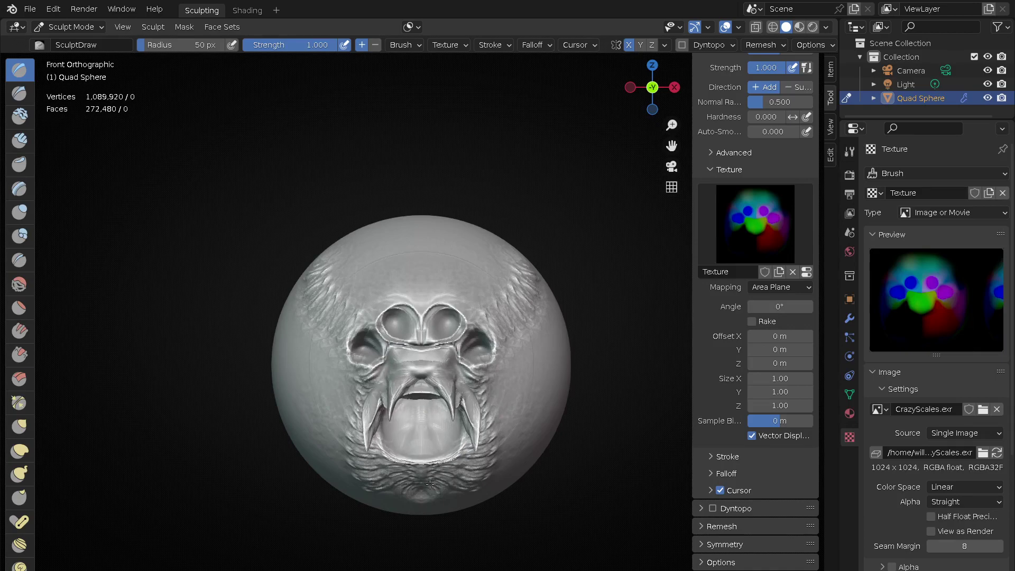
{"action": "middle_click_drag", "start_coordinate": [423, 465], "coordinate": [532, 448]}
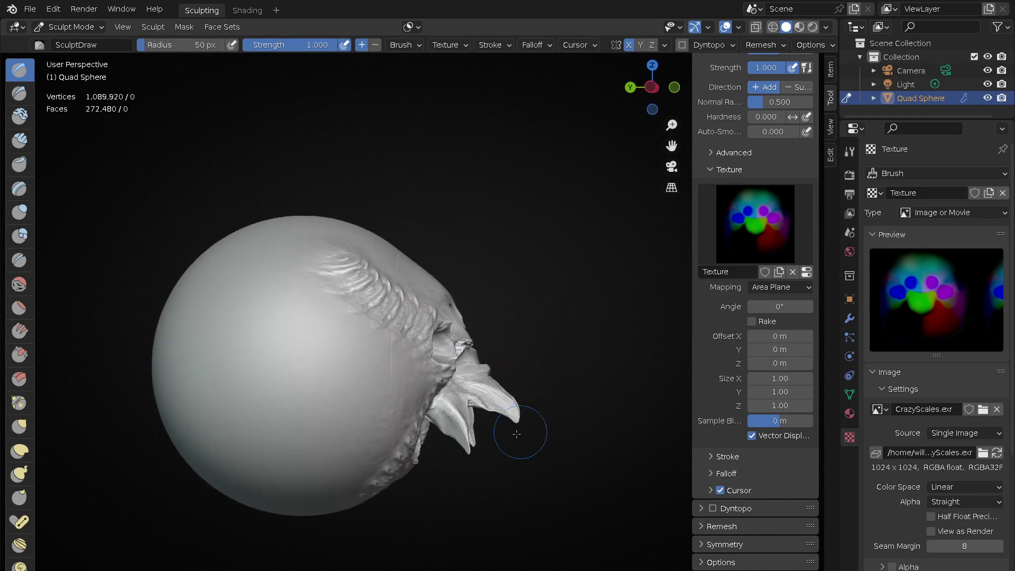
{"action": "scroll", "coordinate": [553, 356], "scroll_direction": "up", "scroll_amount": 2}
{"action": "mouse_move", "coordinate": [552, 356]}
{"action": "middle_mouse_down"}
{"action": "mouse_move", "coordinate": [487, 401]}
{"action": "mouse_move", "coordinate": [525, 386]}
{"action": "mouse_move", "coordinate": [511, 433]}
{"action": "middle_mouse_up"}
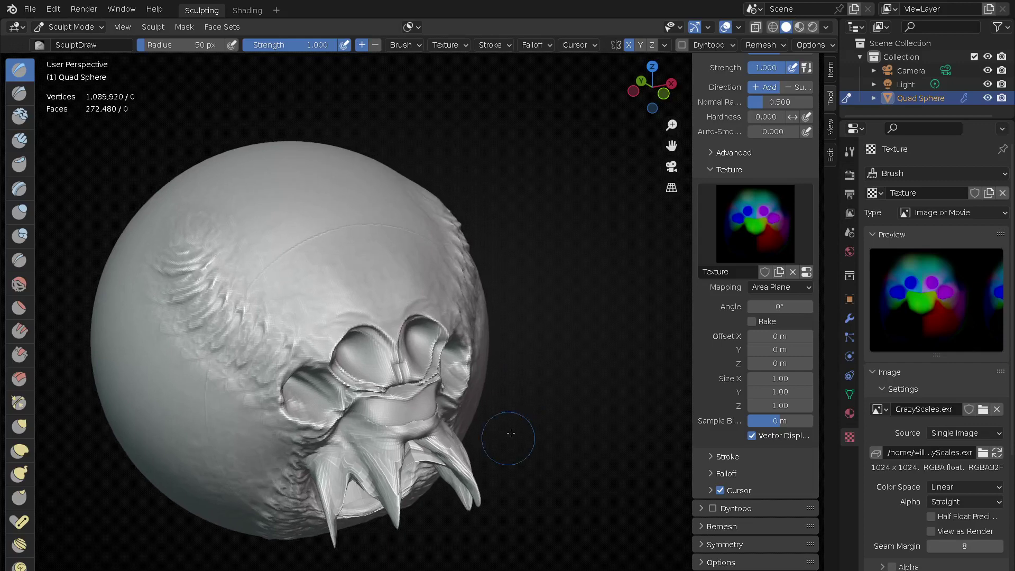
- Add a small mirrored bump above the eyes, discarding the spikes grown on top of the head
{"action": "mouse_move", "coordinate": [305, 325]}
{"action": "left_mouse_down"}
{"action": "mouse_move", "coordinate": [292, 306]}
{"action": "mouse_move", "coordinate": [328, 251]}
{"action": "left_mouse_up"}
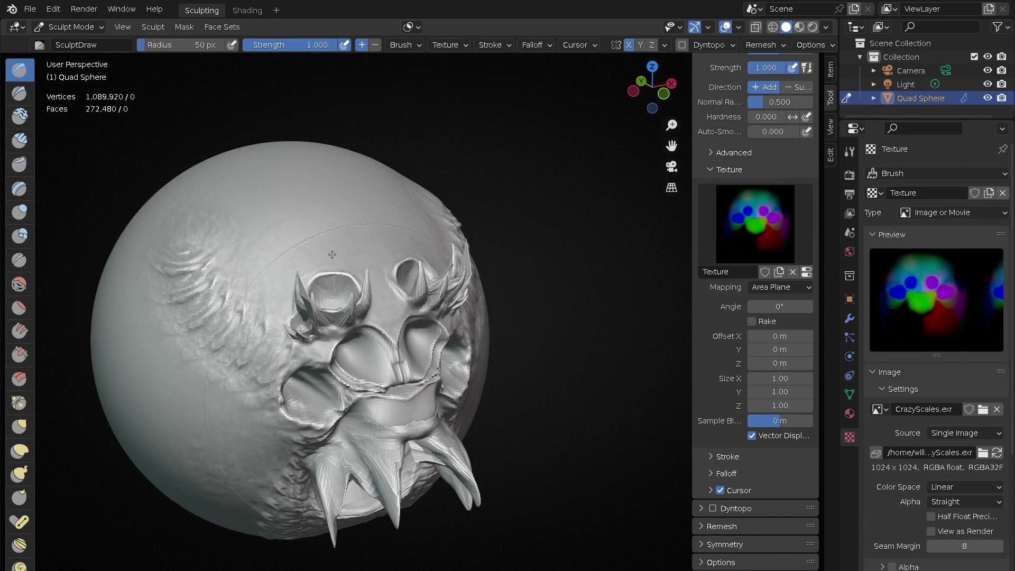
{"action": "middle_click_drag", "start_coordinate": [328, 251], "coordinate": [420, 290]}
{"action": "key", "text": "ctrl+z"}
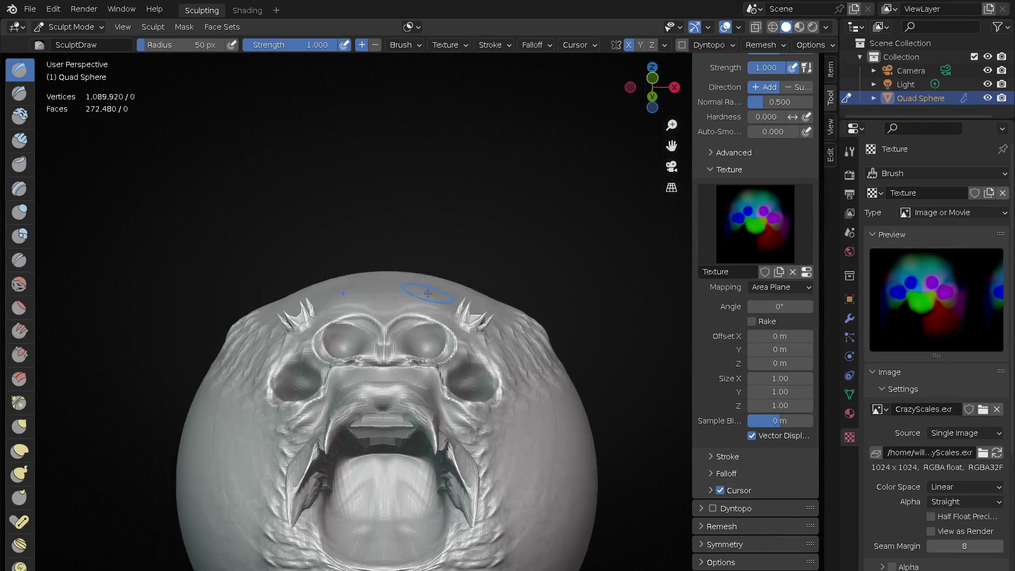
{"action": "mouse_move", "coordinate": [573, 325]}
{"action": "middle_mouse_down"}
{"action": "mouse_move", "coordinate": [549, 288]}
{"action": "mouse_move", "coordinate": [564, 301]}
{"action": "middle_mouse_up"}
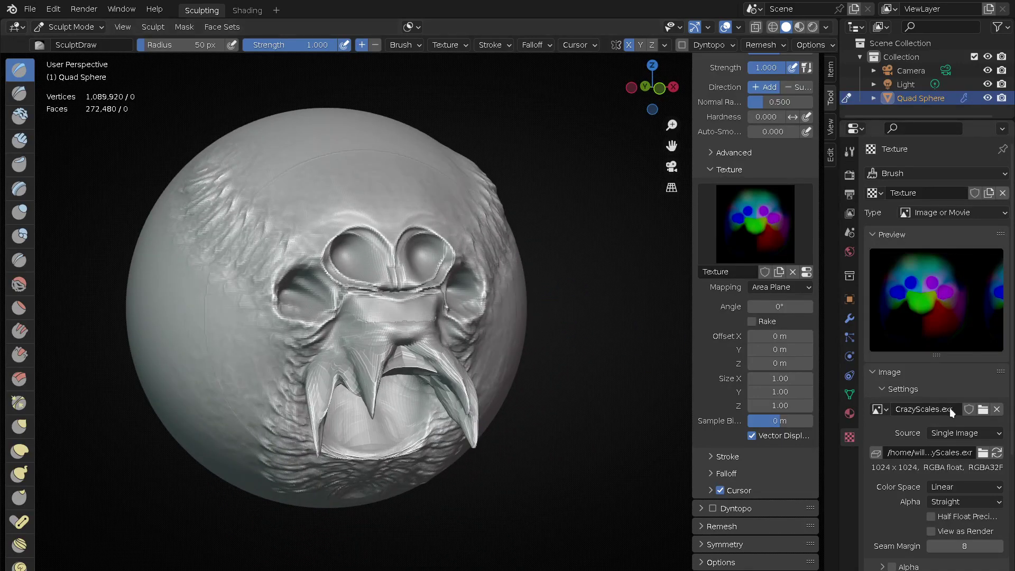
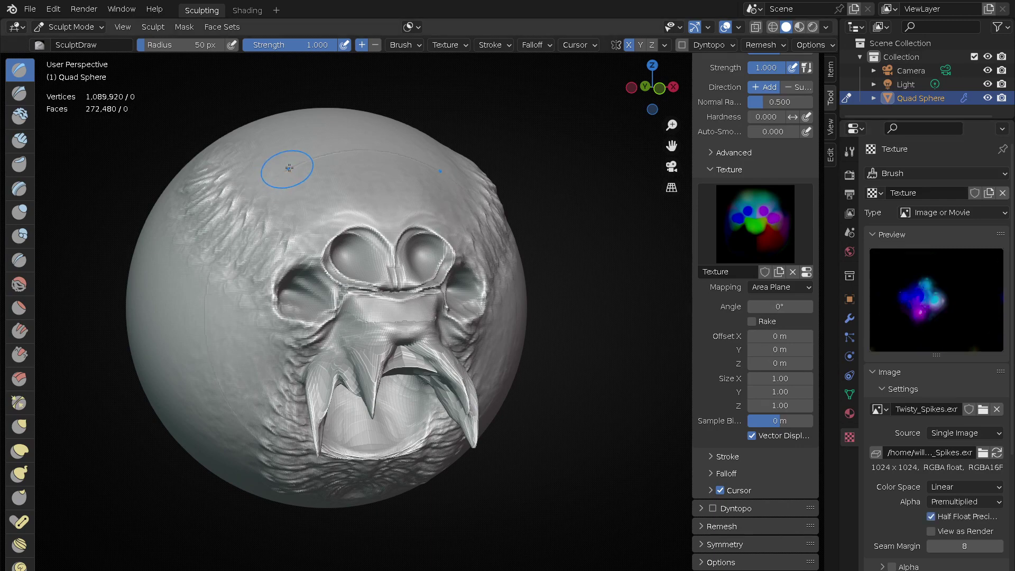
- Stamp mirrored Twisty_Spikes clusters across the head's top and inspect them from the front and side
{"action": "mouse_move", "coordinate": [298, 177]}
{"action": "left_mouse_down"}
{"action": "mouse_move", "coordinate": [335, 321]}
{"action": "mouse_move", "coordinate": [473, 395]}
{"action": "left_mouse_up"}
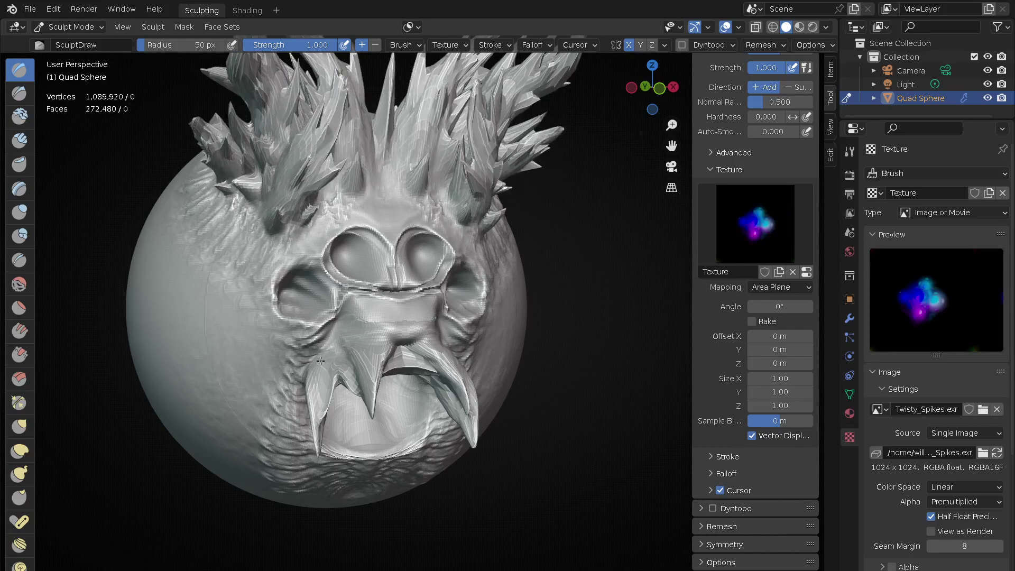
{"action": "middle_click_drag", "start_coordinate": [473, 396], "coordinate": [485, 456]}
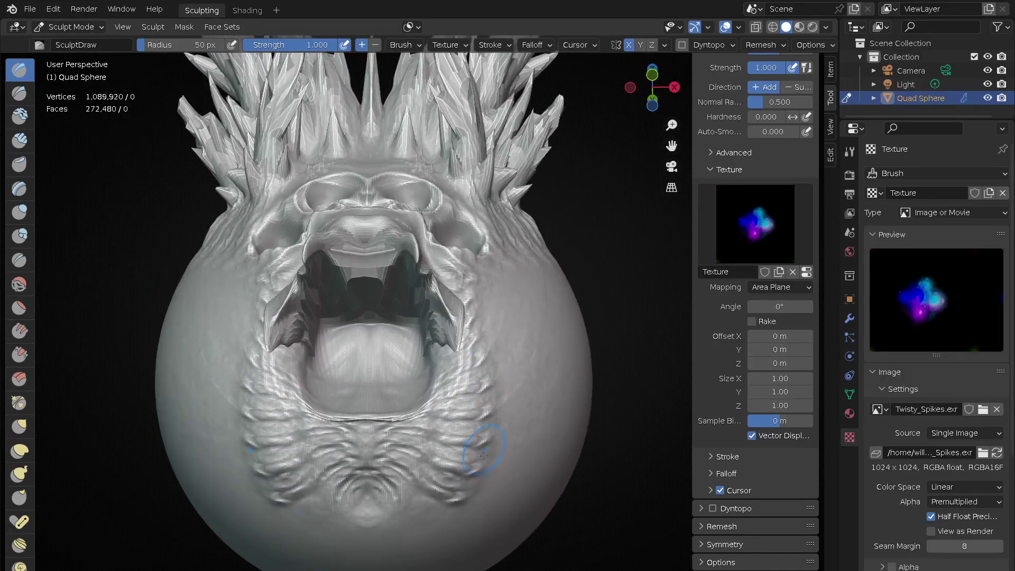
{"action": "scroll", "coordinate": [529, 343], "scroll_direction": "down", "scroll_amount": 3}
{"action": "middle_click_drag", "start_coordinate": [508, 381], "coordinate": [473, 403]}
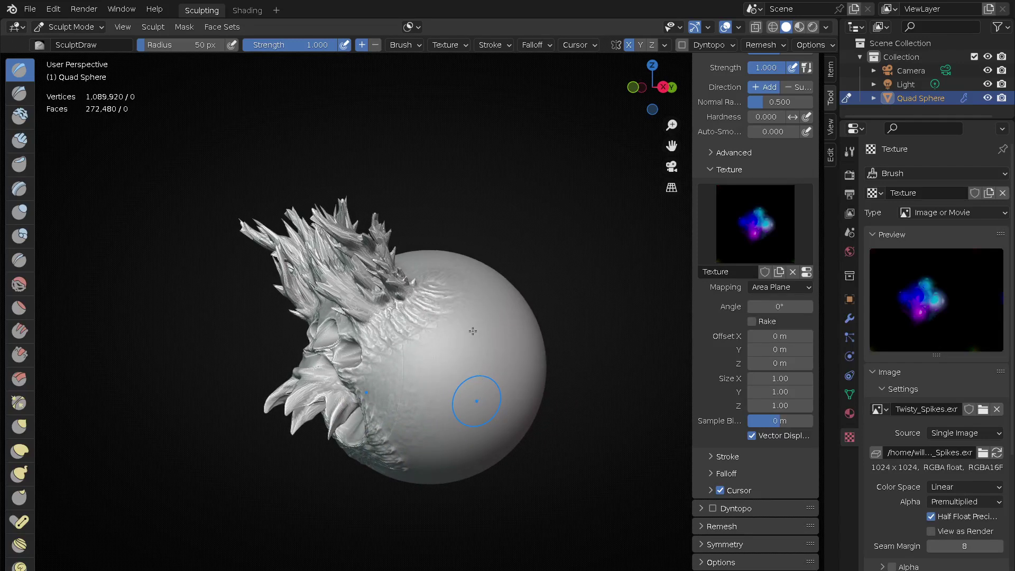
- Undo those clusters and redraw twisted spikes sweeping across the head's upper side
{"action": "key", "text": "ctrl+z"}
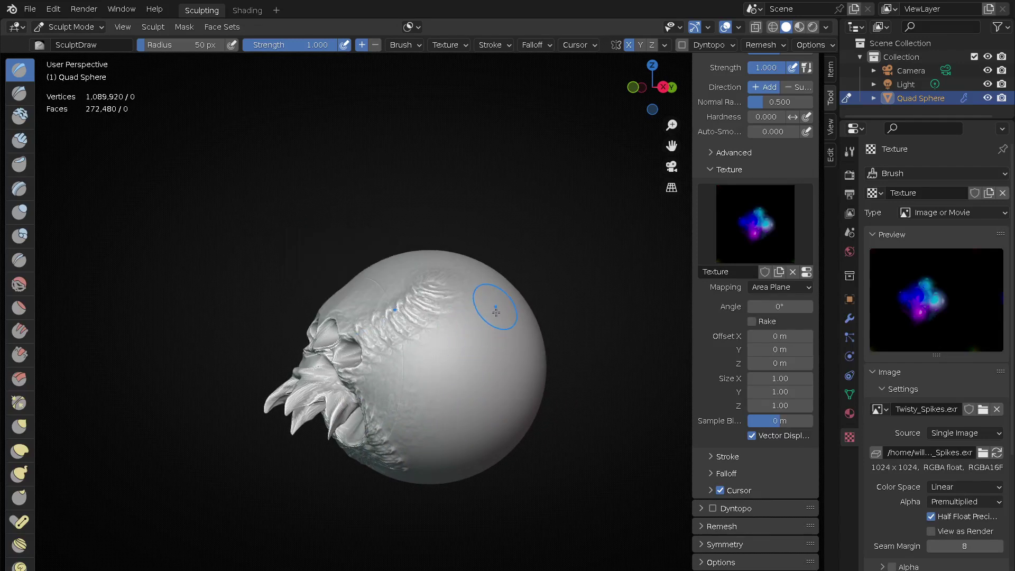
{"action": "left_click_drag", "start_coordinate": [491, 350], "coordinate": [521, 479]}
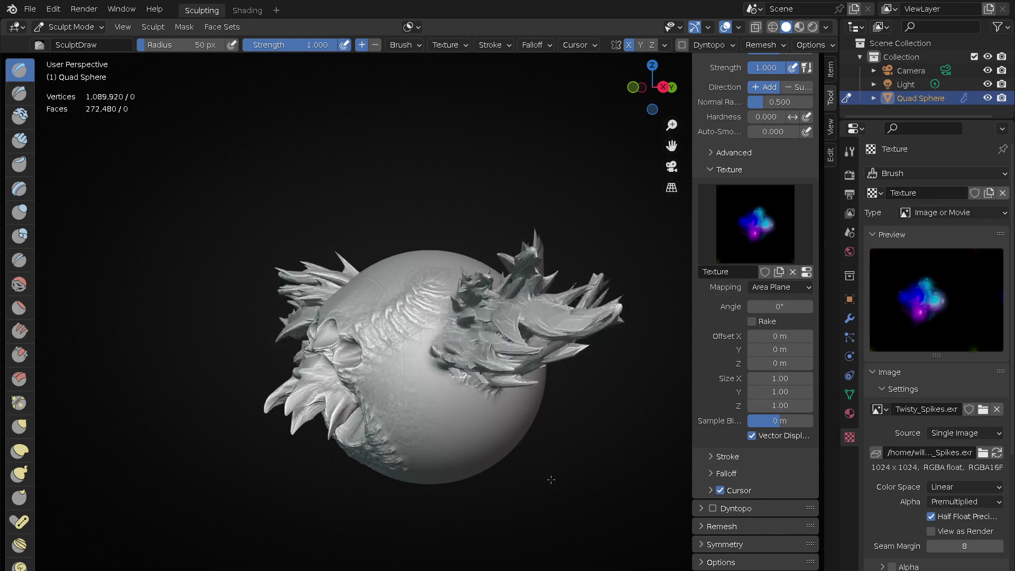
{"action": "mouse_move", "coordinate": [521, 479]}
{"action": "middle_mouse_down"}
{"action": "mouse_move", "coordinate": [485, 472]}
{"action": "mouse_move", "coordinate": [528, 497]}
{"action": "mouse_move", "coordinate": [544, 328]}
{"action": "mouse_move", "coordinate": [393, 360]}
{"action": "mouse_move", "coordinate": [477, 322]}
{"action": "middle_mouse_up"}
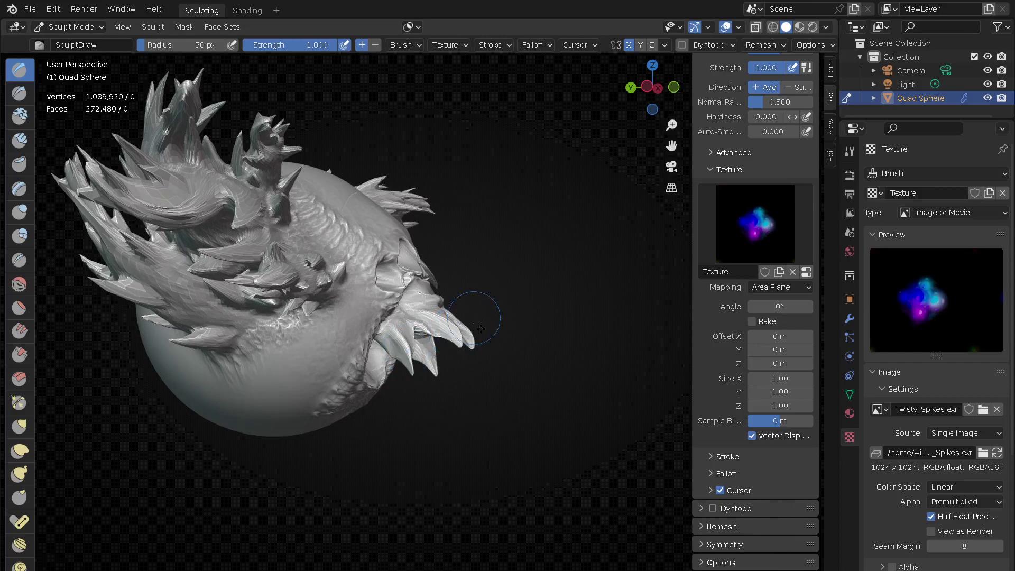
- Switch to the Grab brush with a 290 px radius, framing the face from the front
{"action": "key", "text": "g"}
{"action": "key", "text": "f"}
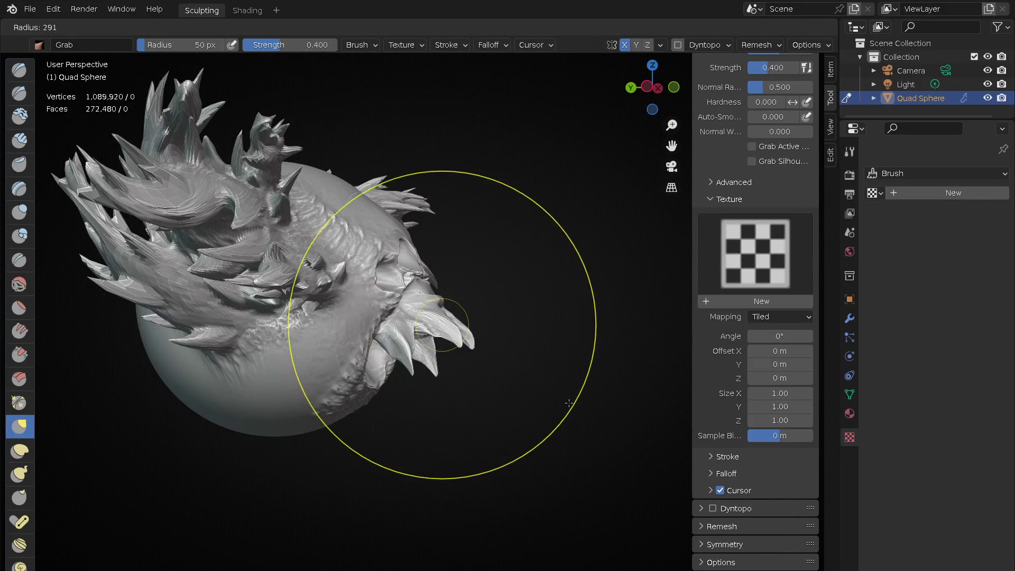
{"action": "left_click", "coordinate": [598, 317]}
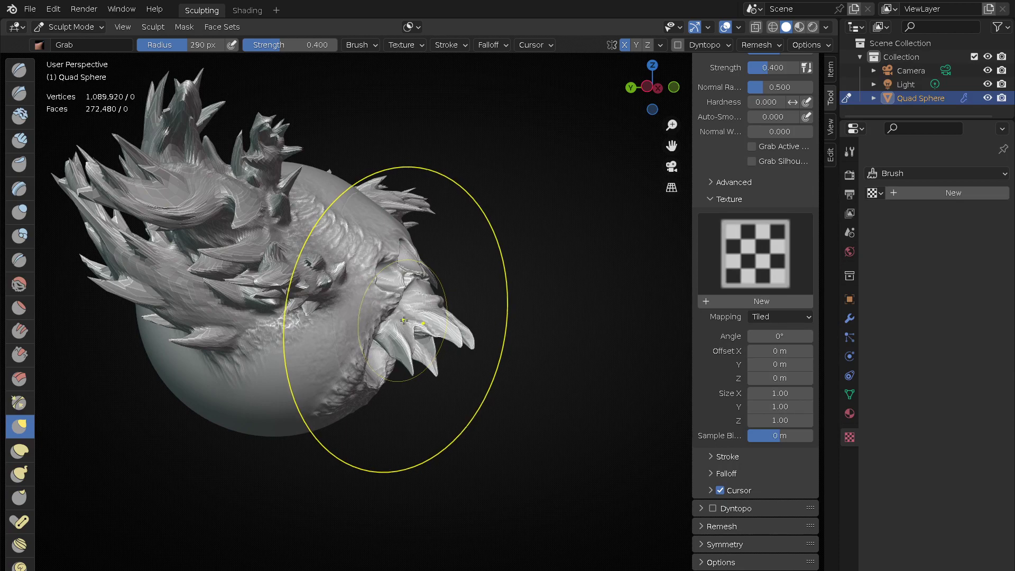
{"action": "middle_click_drag", "start_coordinate": [426, 322], "coordinate": [310, 417]}
{"action": "scroll", "coordinate": [309, 417], "scroll_direction": "up", "scroll_amount": 3}
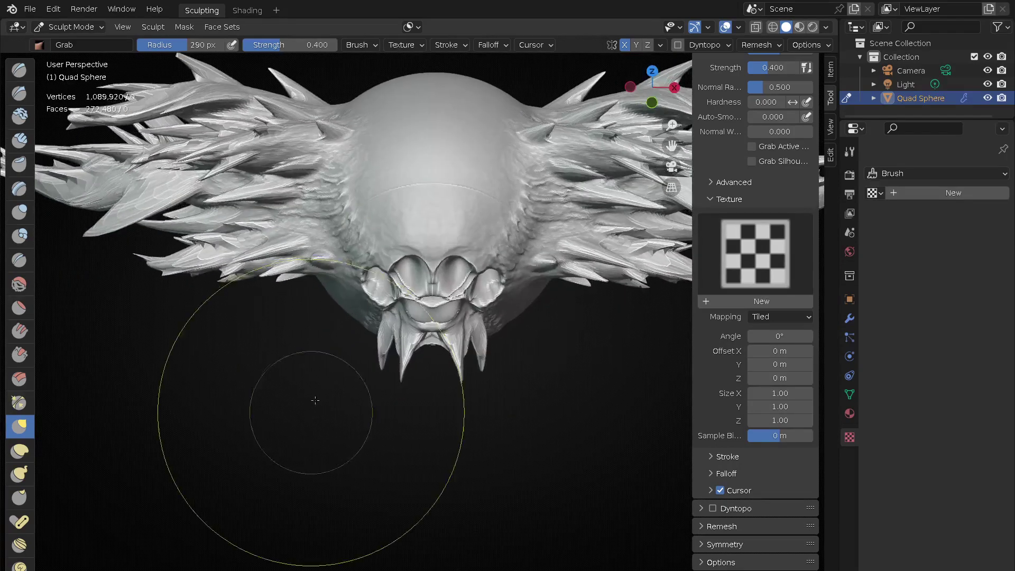
- Pull the mouth, upper lip and fangs downward and drag the jaw down and forward
{"action": "left_click_drag", "start_coordinate": [360, 371], "coordinate": [363, 408]}
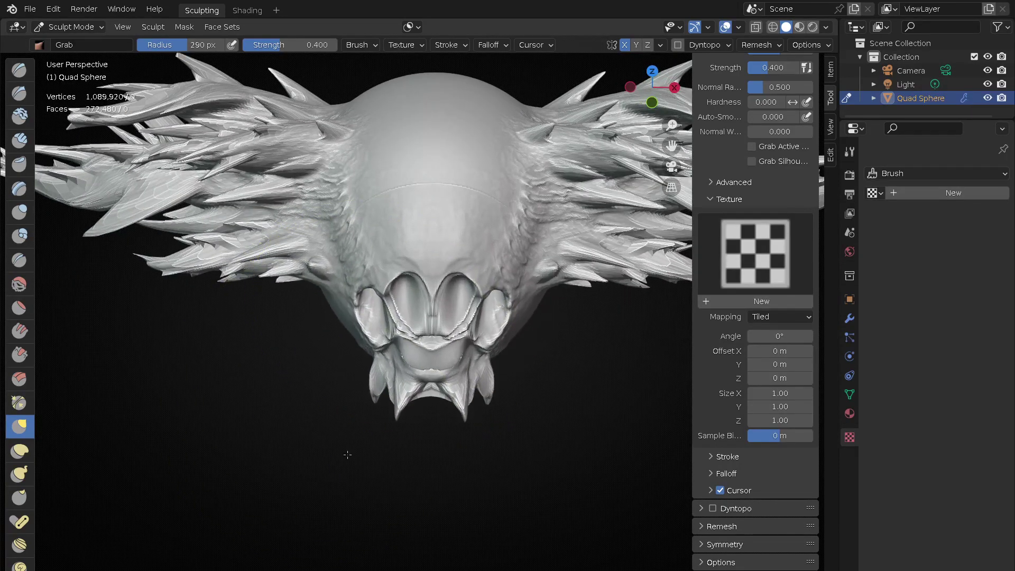
{"action": "left_click_drag", "start_coordinate": [386, 333], "coordinate": [392, 360]}
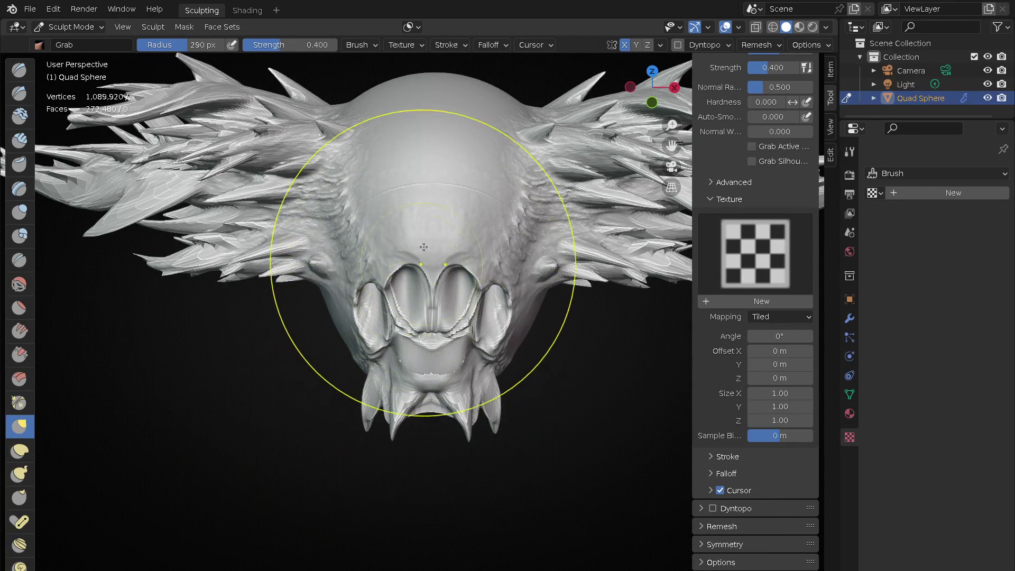
{"action": "left_click_drag", "start_coordinate": [392, 361], "coordinate": [396, 377]}
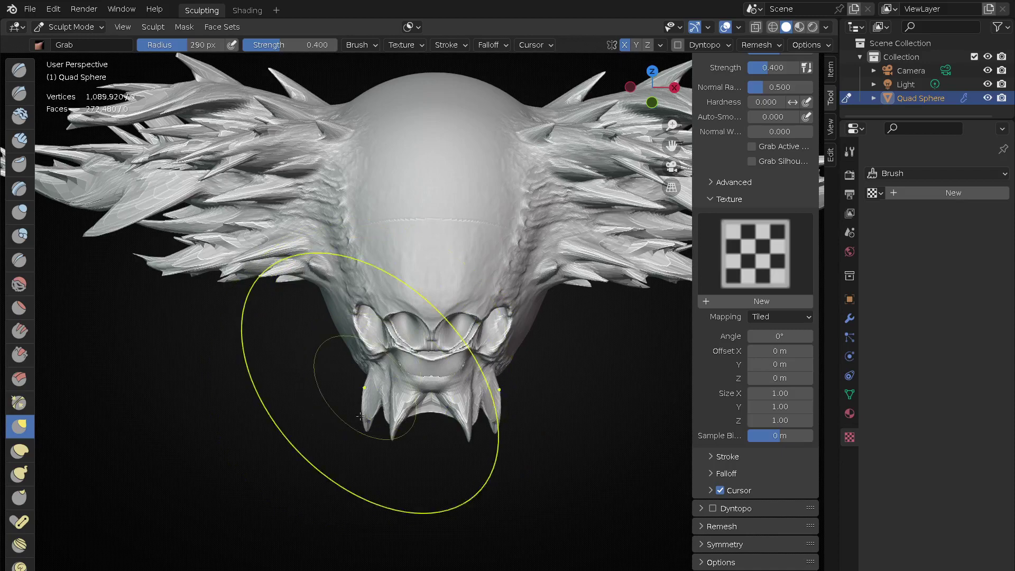
{"action": "middle_click_drag", "start_coordinate": [365, 397], "coordinate": [335, 426]}
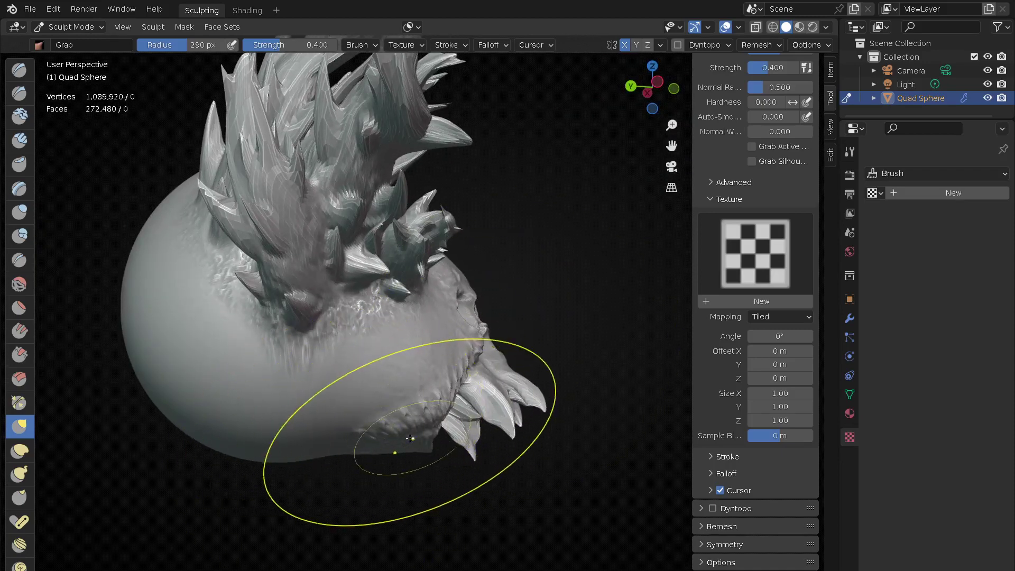
{"action": "left_click_drag", "start_coordinate": [360, 439], "coordinate": [479, 442]}
{"action": "mouse_move", "coordinate": [478, 442]}
{"action": "middle_mouse_down"}
{"action": "mouse_move", "coordinate": [362, 418]}
{"action": "mouse_move", "coordinate": [434, 395]}
{"action": "mouse_move", "coordinate": [476, 415]}
{"action": "mouse_move", "coordinate": [454, 370]}
{"action": "middle_mouse_up"}
- Inspect the lowered jaw from several angles and return to the Twisty_Spikes draw brush
{"action": "scroll", "coordinate": [453, 454], "scroll_direction": "down", "scroll_amount": 4}
{"action": "mouse_move", "coordinate": [484, 464]}
{"action": "middle_mouse_down"}
{"action": "mouse_move", "coordinate": [475, 444]}
{"action": "mouse_move", "coordinate": [497, 431]}
{"action": "middle_mouse_up"}
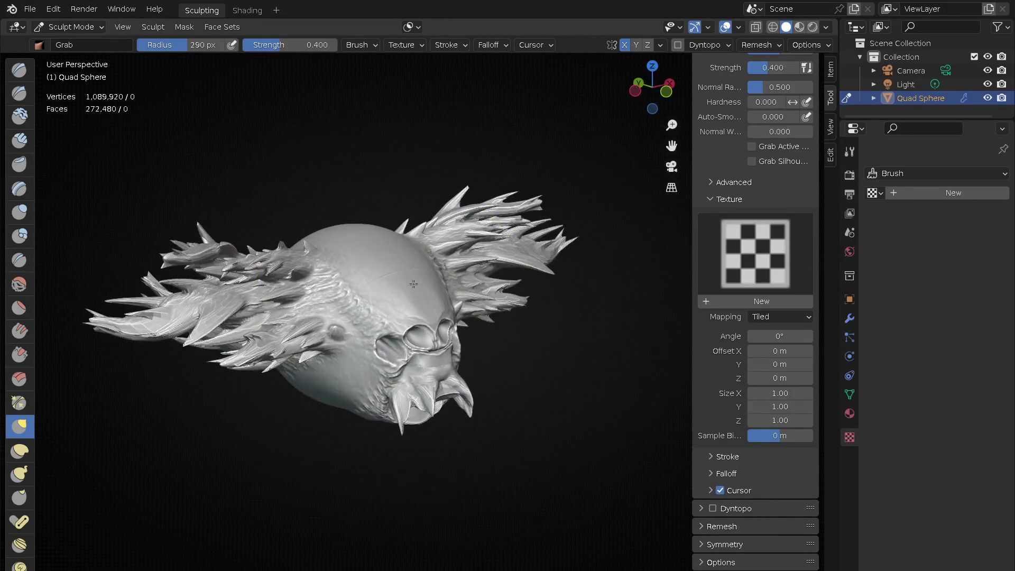
{"action": "scroll", "coordinate": [439, 373], "scroll_direction": "up", "scroll_amount": 1}
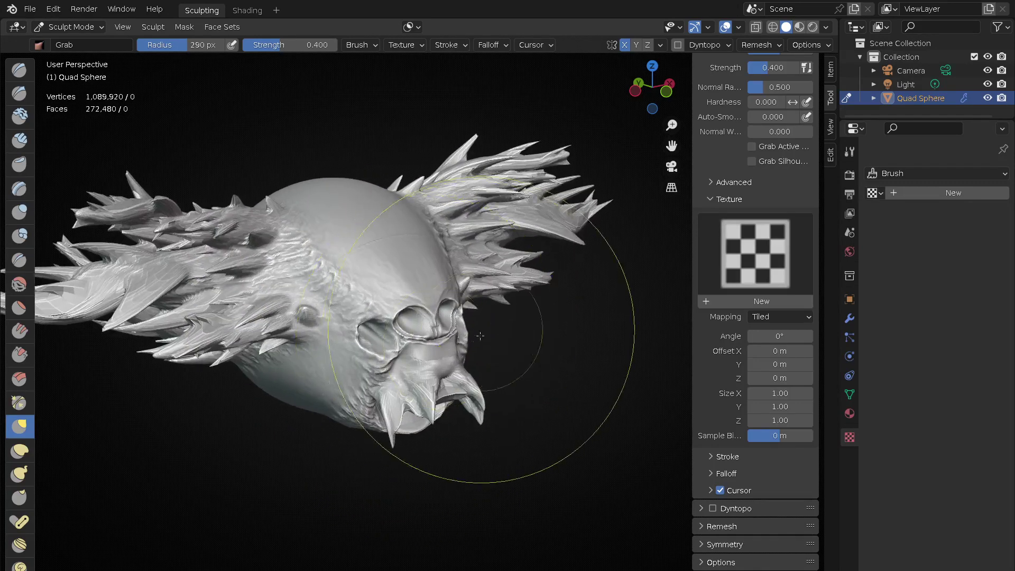
{"action": "middle_click_drag", "start_coordinate": [439, 373], "coordinate": [410, 355]}
{"action": "scroll", "coordinate": [410, 355], "scroll_direction": "up", "scroll_amount": 2}
{"action": "key", "text": "x"}
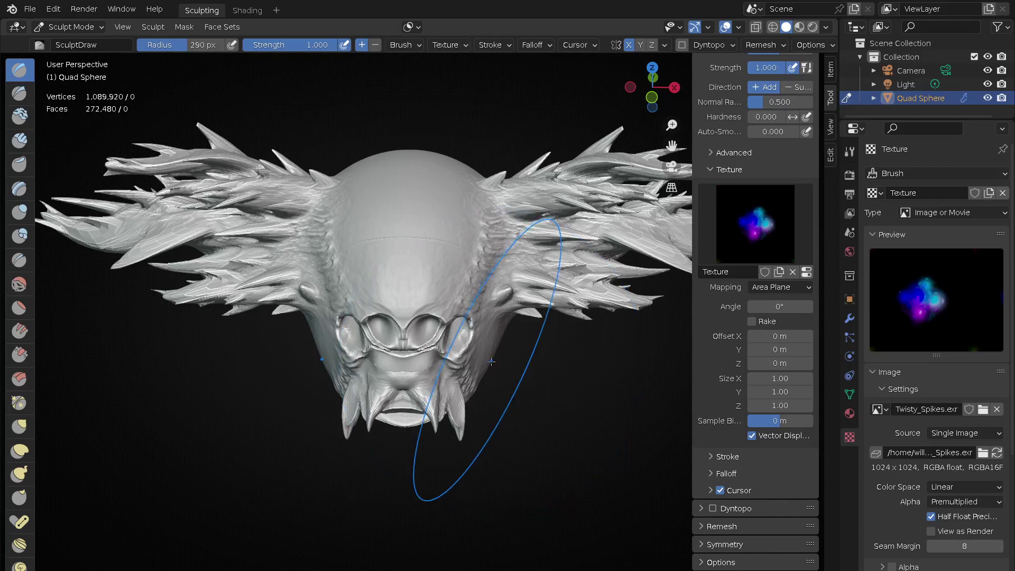
- Set the spike brush radius to 58 px and its falloff preset to Smoother
{"action": "key", "text": "f"}
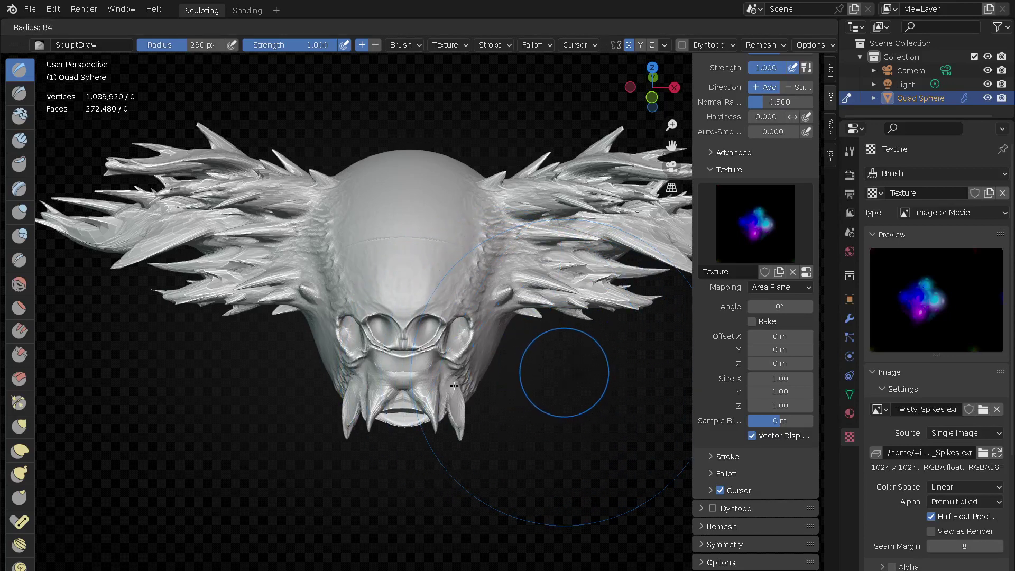
{"action": "left_click", "coordinate": [534, 375]}
{"action": "left_click", "coordinate": [493, 46]}
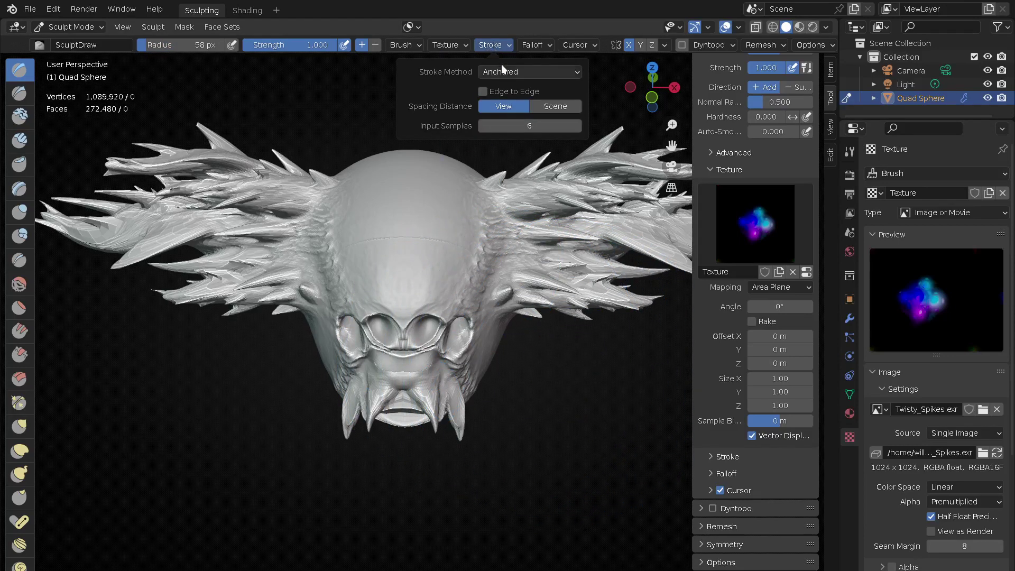
{"action": "left_click", "coordinate": [500, 72]}
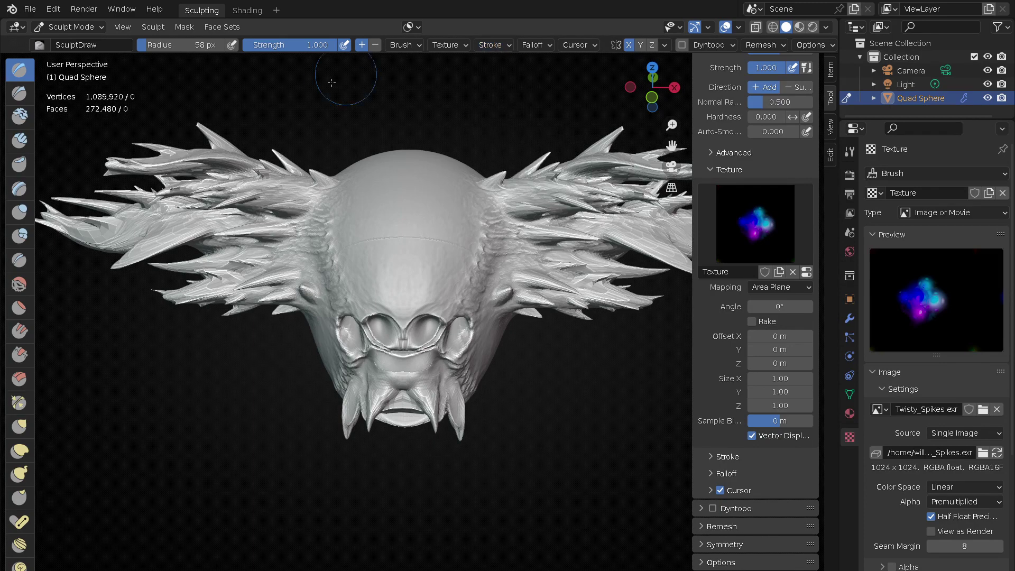
{"action": "left_click", "coordinate": [547, 46]}
{"action": "left_click", "coordinate": [544, 68]}
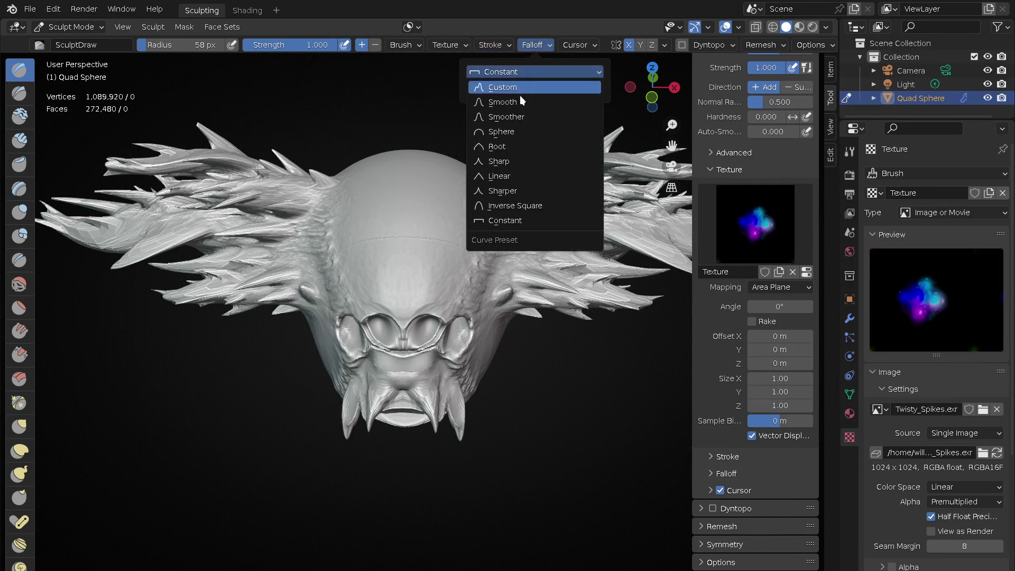
{"action": "left_click", "coordinate": [520, 117]}
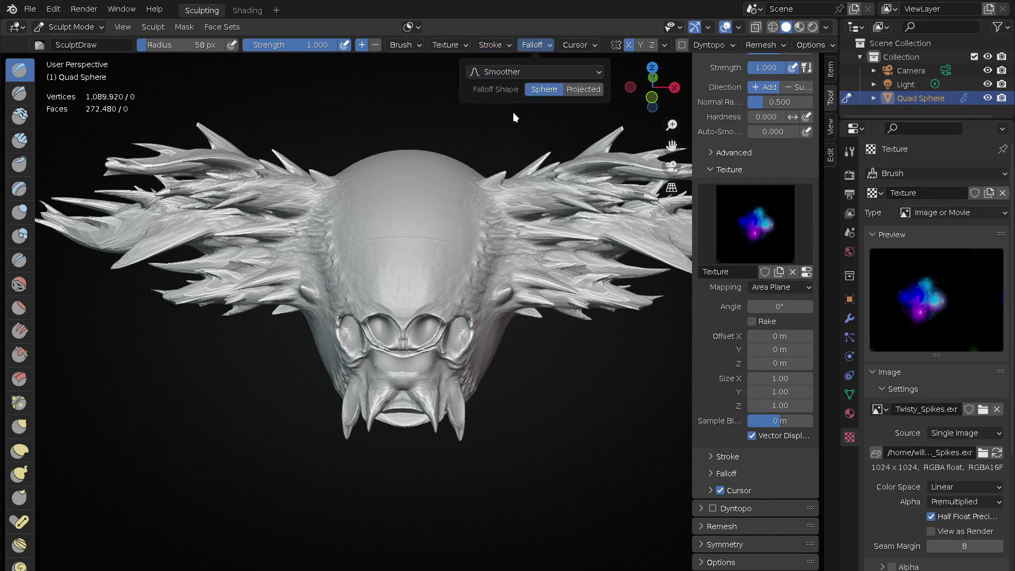
- Test a mirrored spike stamp across the brow, then undo it
{"action": "mouse_move", "coordinate": [443, 253]}
{"action": "left_mouse_down"}
{"action": "mouse_move", "coordinate": [558, 272]}
{"action": "mouse_move", "coordinate": [522, 231]}
{"action": "left_mouse_up"}
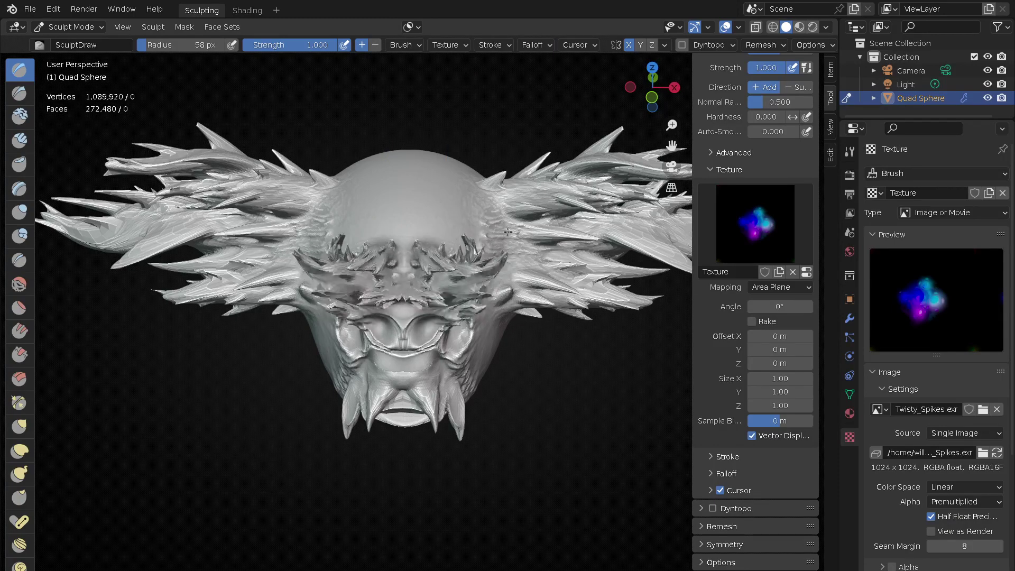
{"action": "mouse_move", "coordinate": [521, 231]}
{"action": "middle_mouse_down"}
{"action": "mouse_move", "coordinate": [413, 345]}
{"action": "mouse_move", "coordinate": [496, 348]}
{"action": "mouse_move", "coordinate": [492, 327]}
{"action": "middle_mouse_up"}
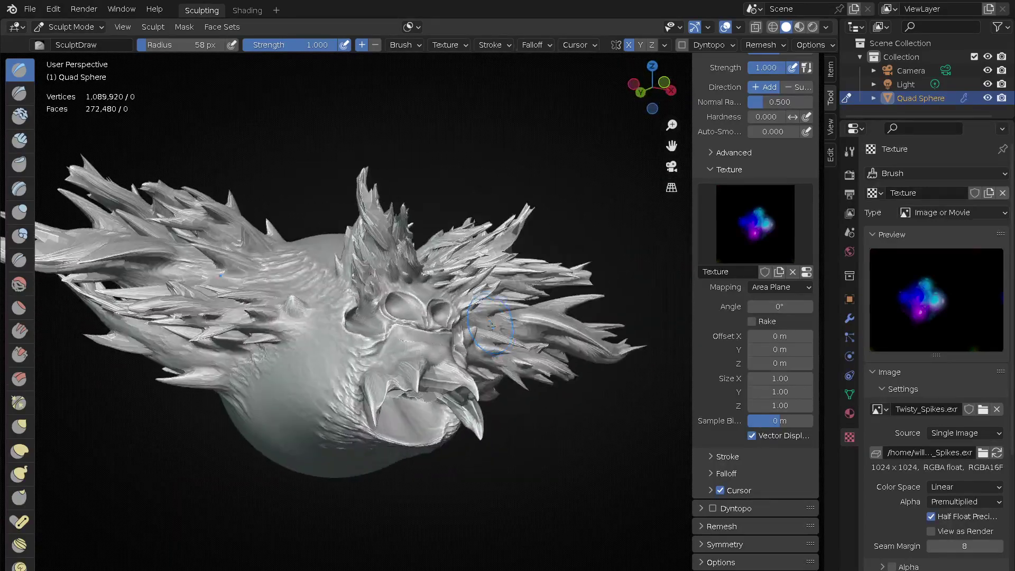
{"action": "key", "text": "ctrl+z"}
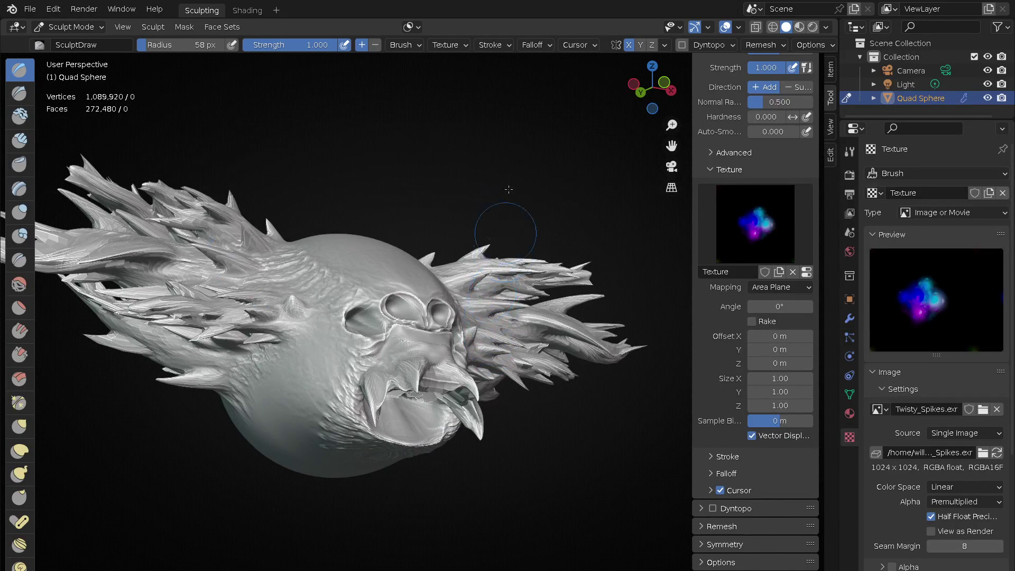
- Try a Space stroke method at strength 0.497, then undo the resulting ridge
{"action": "left_click", "coordinate": [535, 47]}
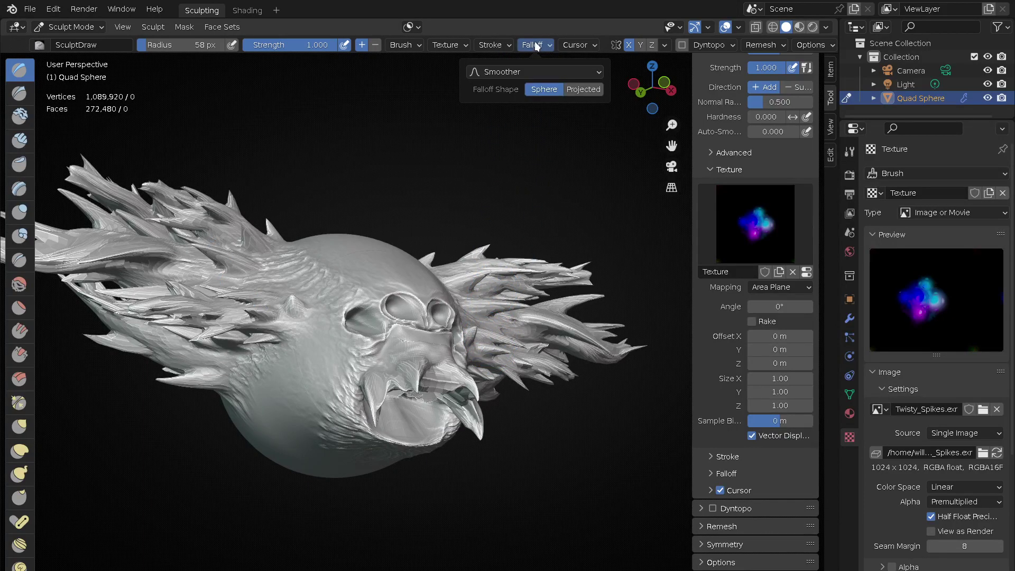
{"action": "mouse_move", "coordinate": [490, 45]}
{"action": "left_click", "coordinate": [501, 71]}
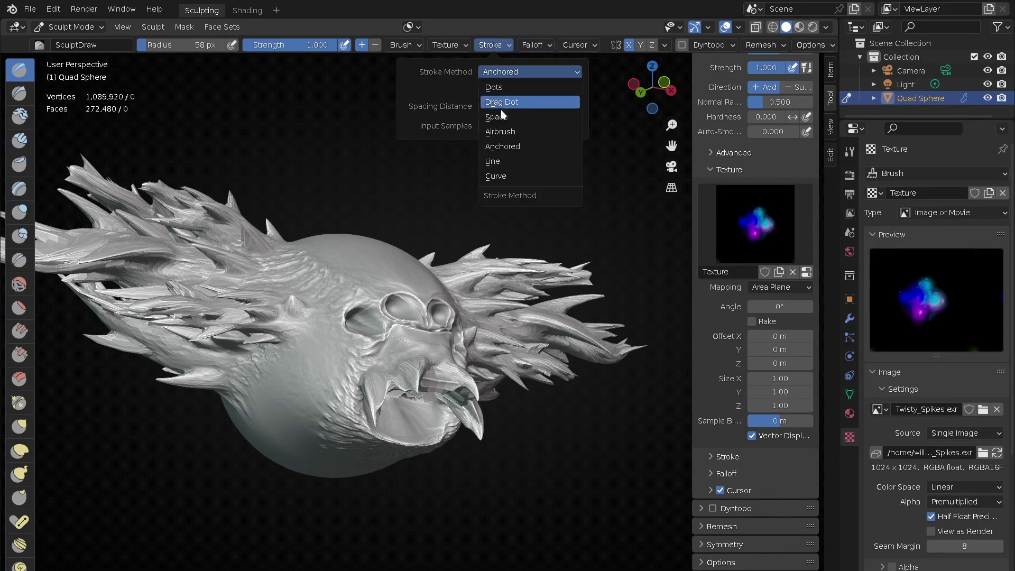
{"action": "left_click", "coordinate": [515, 117]}
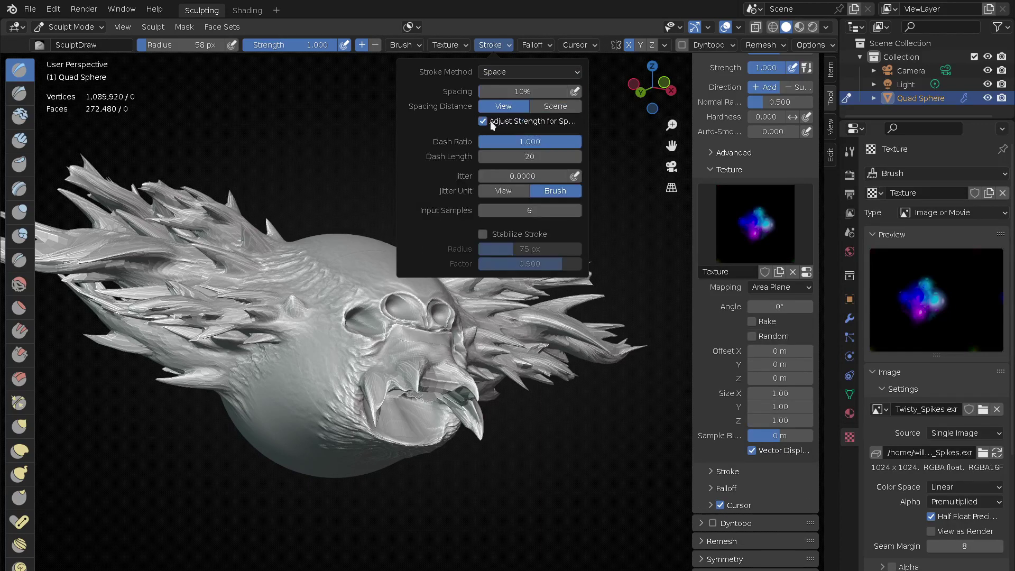
{"action": "left_click_drag", "start_coordinate": [312, 48], "coordinate": [290, 48]}
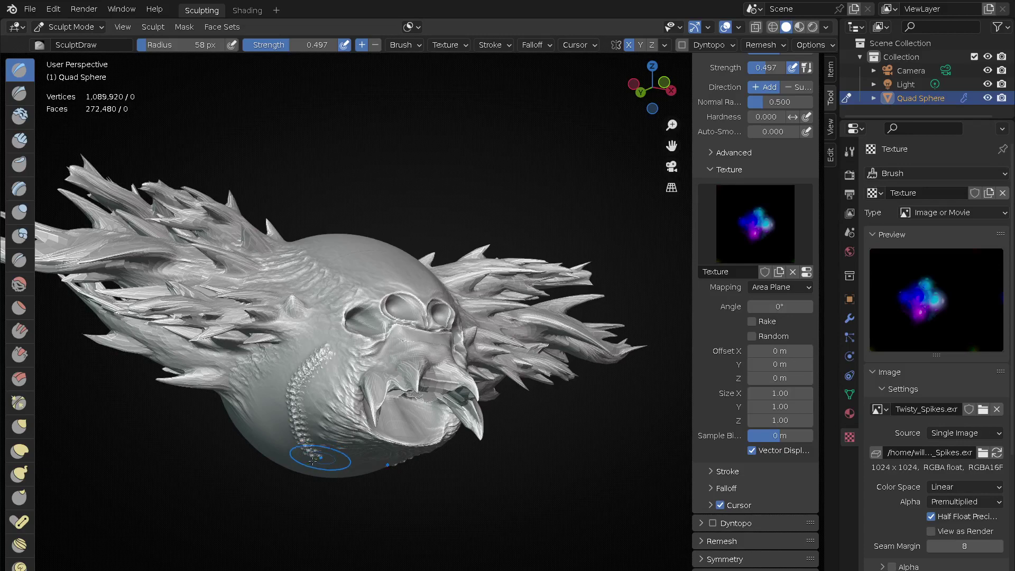
{"action": "scroll", "coordinate": [306, 451], "scroll_direction": "up", "scroll_amount": 2}
{"action": "scroll", "coordinate": [317, 413], "scroll_direction": "up", "scroll_amount": 5}
{"action": "scroll", "coordinate": [346, 333], "scroll_direction": "up", "scroll_amount": 3}
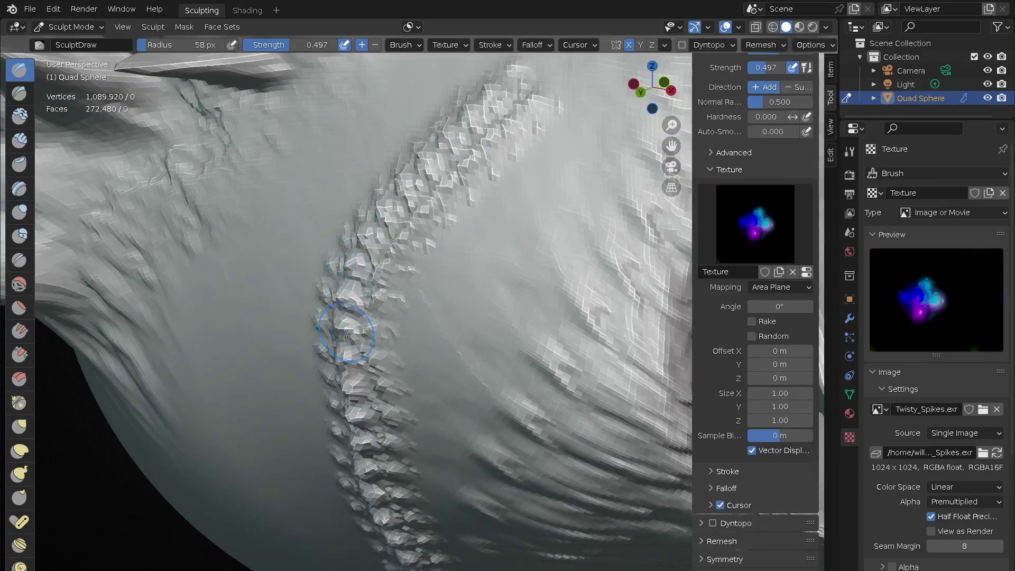
{"action": "key", "text": "ctrl+z"}
- Test a textured stroke from the head top toward the face and undo it
{"action": "scroll", "coordinate": [360, 303], "scroll_direction": "down", "scroll_amount": 5}
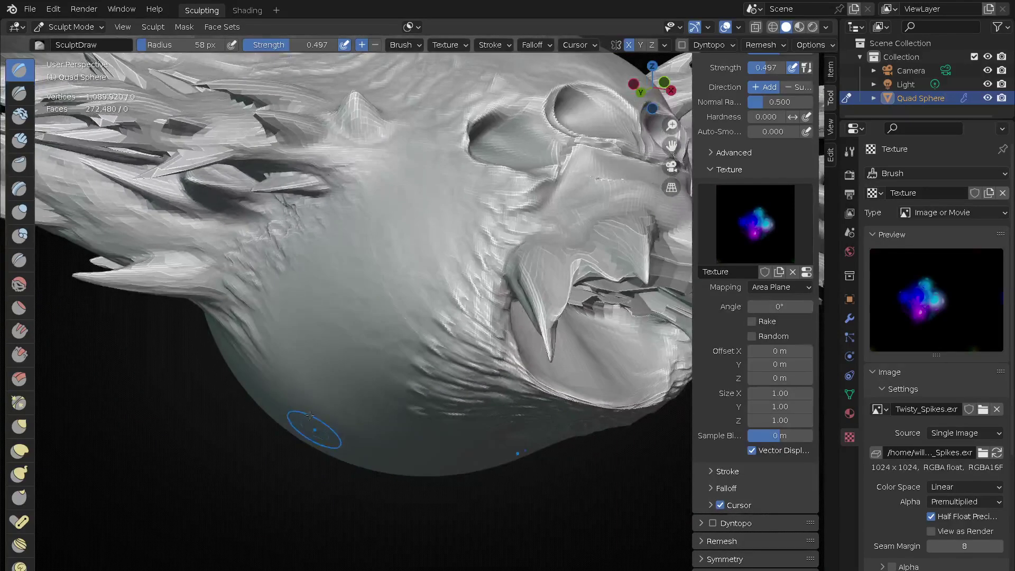
{"action": "middle_click_drag", "start_coordinate": [353, 286], "coordinate": [351, 347], "text": "shift"}
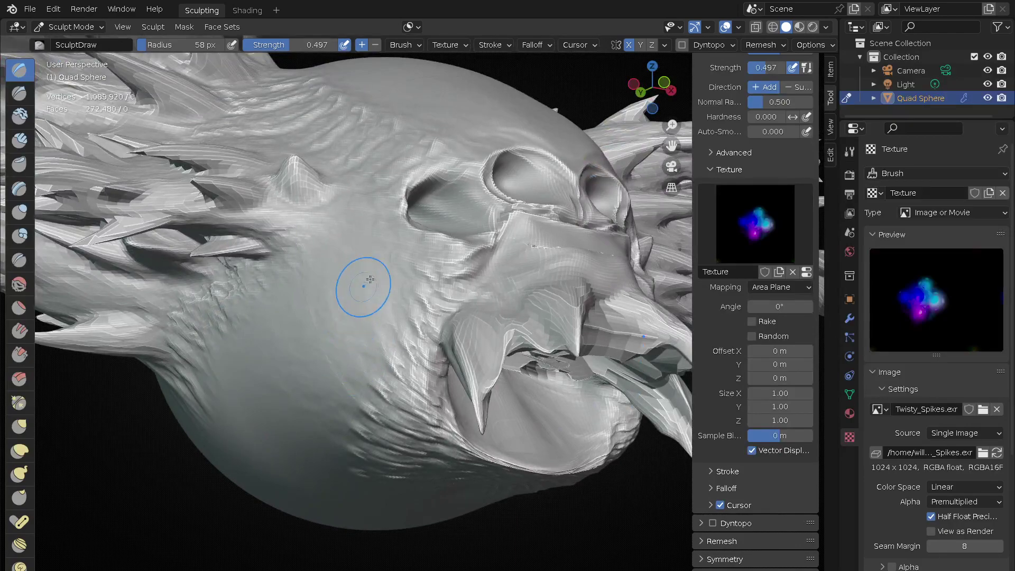
{"action": "scroll", "coordinate": [368, 278], "scroll_direction": "down", "scroll_amount": 5}
{"action": "mouse_move", "coordinate": [368, 278]}
{"action": "middle_mouse_down"}
{"action": "mouse_move", "coordinate": [402, 422]}
{"action": "mouse_move", "coordinate": [631, 413]}
{"action": "mouse_move", "coordinate": [584, 446]}
{"action": "mouse_move", "coordinate": [548, 406]}
{"action": "mouse_move", "coordinate": [561, 412]}
{"action": "middle_mouse_up"}
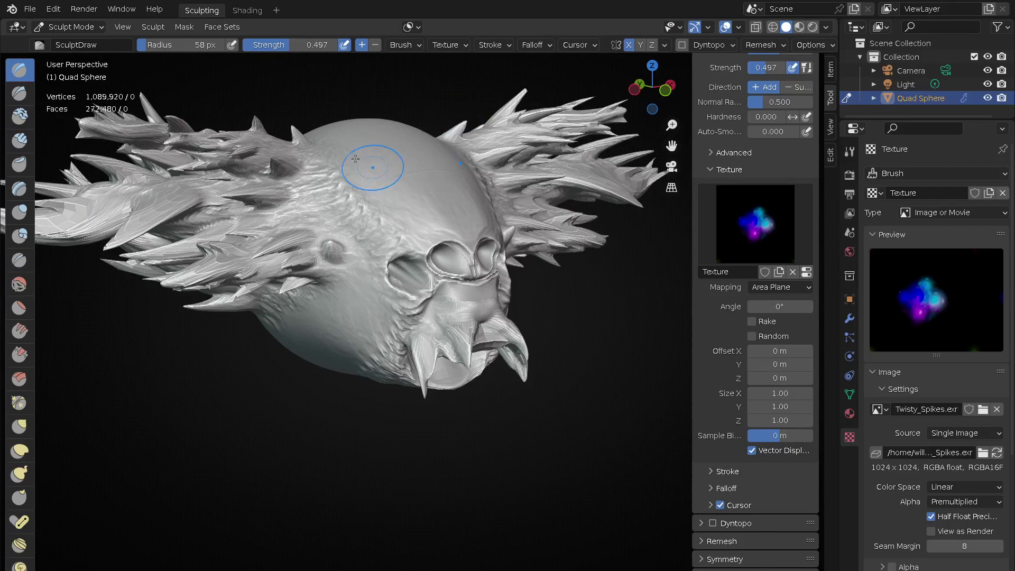
{"action": "left_click_drag", "start_coordinate": [355, 155], "coordinate": [417, 234]}
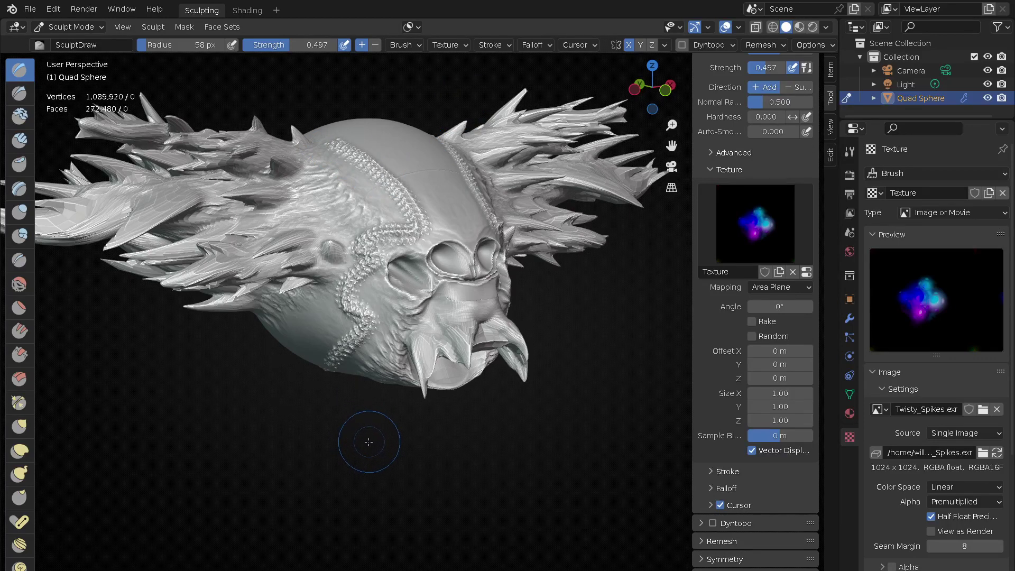
{"action": "key", "text": "ctrl+z"}
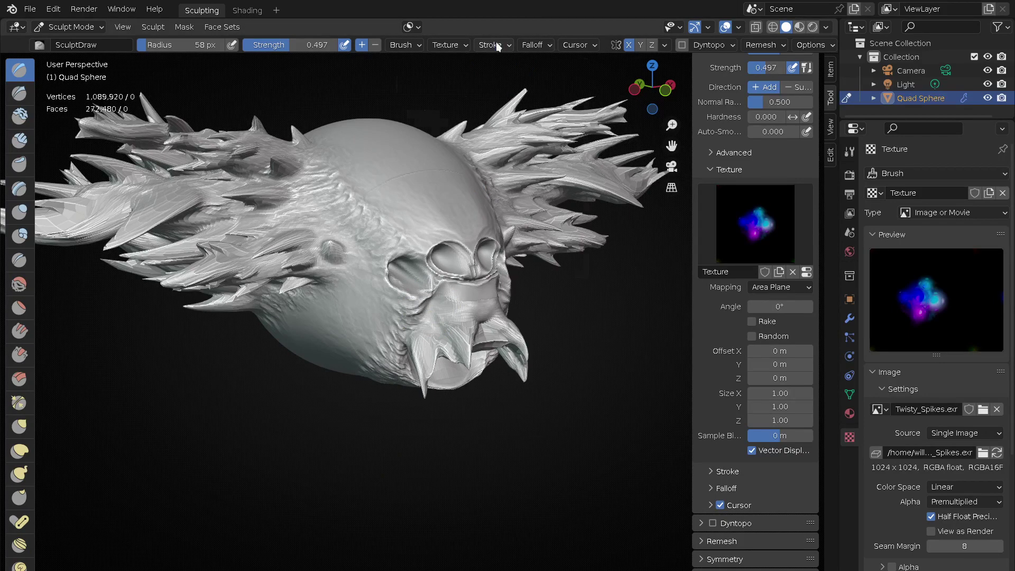
- Switch the stroke method to Anchored and change the brush falloff preset
{"action": "left_click", "coordinate": [496, 47]}
{"action": "left_click", "coordinate": [497, 70]}
{"action": "left_click", "coordinate": [508, 147]}
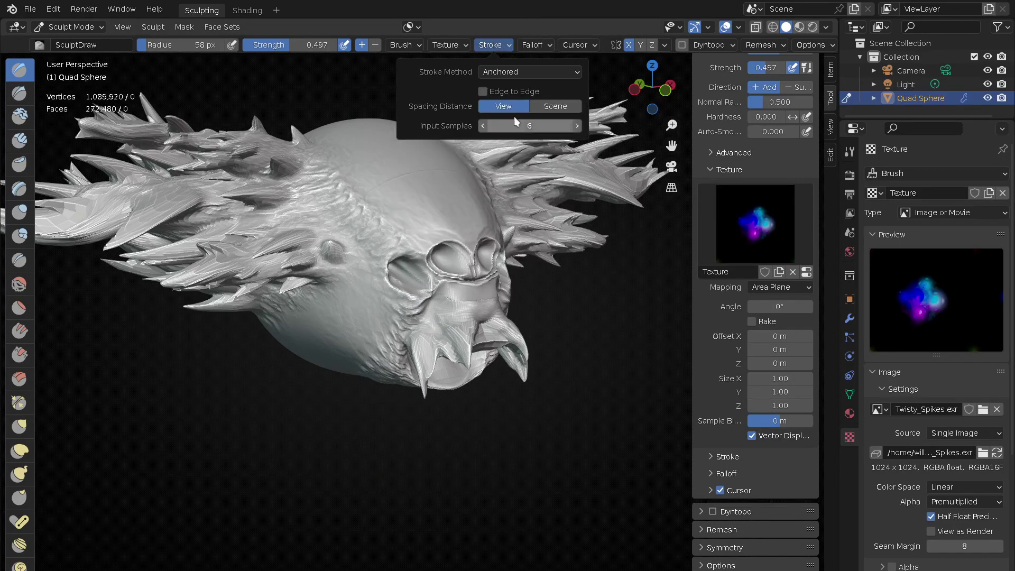
{"action": "left_click", "coordinate": [542, 42]}
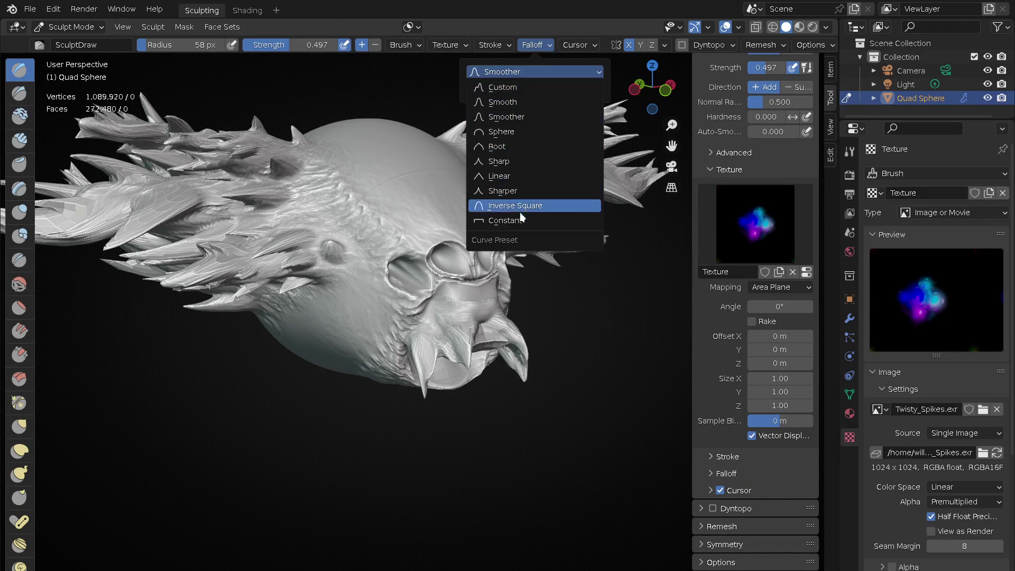
{"action": "left_click", "coordinate": [500, 220]}
- Stamp anchored spikes on the head top at strength 1.000, building a tall crest
{"action": "left_click_drag", "start_coordinate": [388, 193], "coordinate": [366, 320]}
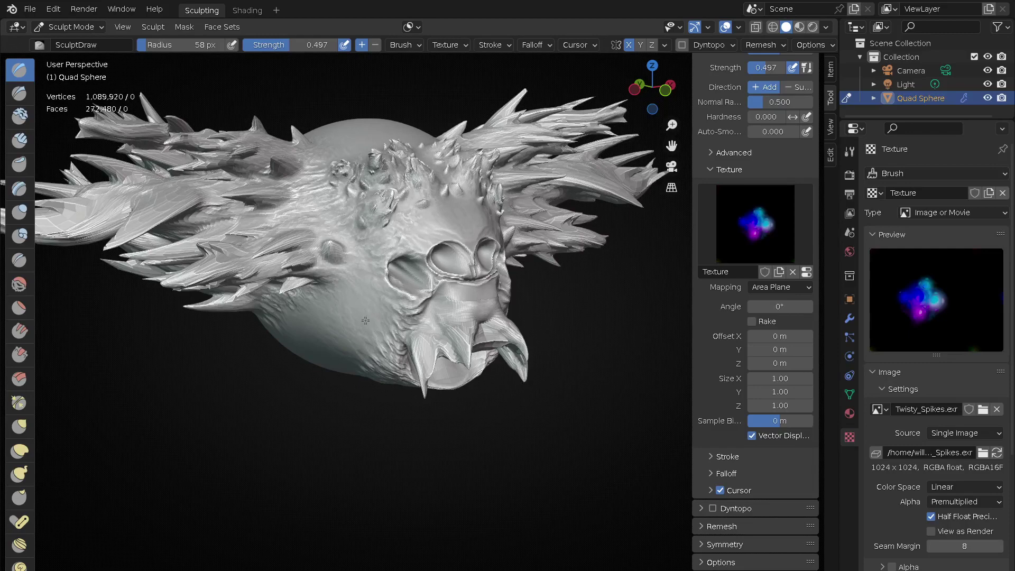
{"action": "mouse_move", "coordinate": [386, 284]}
{"action": "middle_mouse_down"}
{"action": "mouse_move", "coordinate": [322, 238]}
{"action": "mouse_move", "coordinate": [342, 228]}
{"action": "middle_mouse_up"}
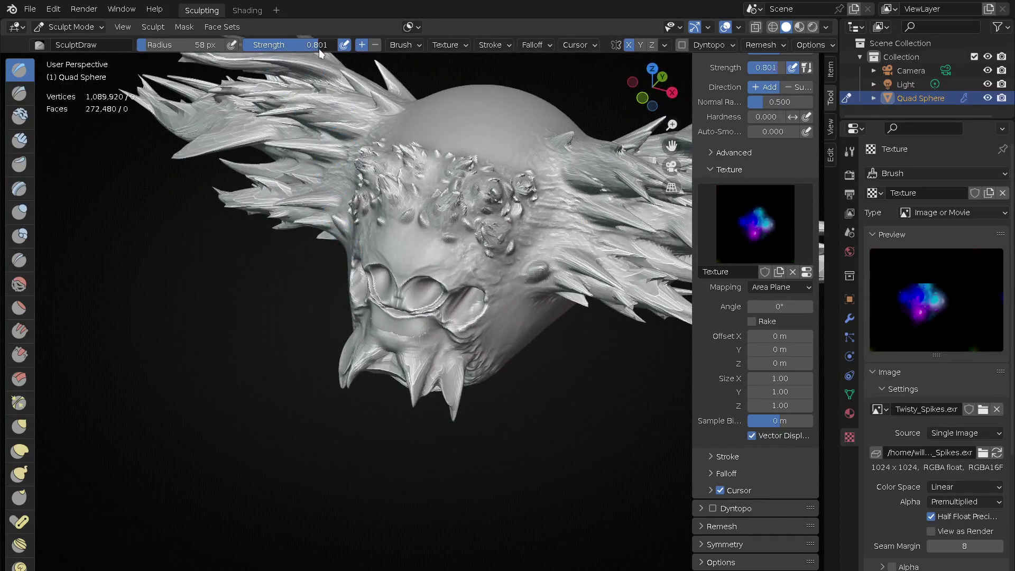
{"action": "left_click_drag", "start_coordinate": [319, 48], "coordinate": [366, 55]}
{"action": "left_click_drag", "start_coordinate": [521, 120], "coordinate": [553, 305]}
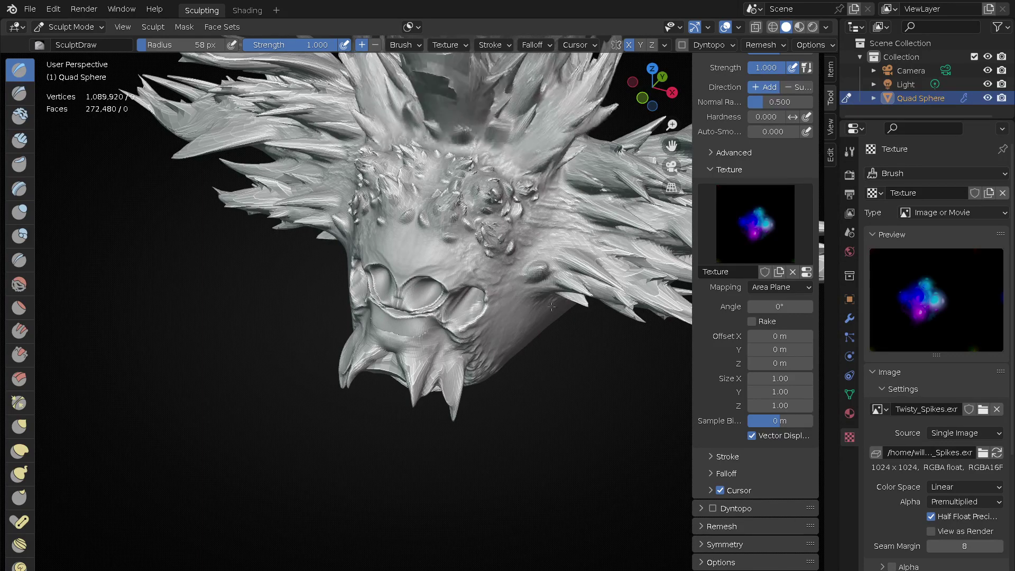
{"action": "mouse_move", "coordinate": [553, 306]}
{"action": "middle_mouse_down"}
{"action": "mouse_move", "coordinate": [485, 330]}
{"action": "mouse_move", "coordinate": [466, 318]}
{"action": "middle_mouse_up"}
{"action": "middle_click_drag", "start_coordinate": [510, 194], "coordinate": [465, 296]}
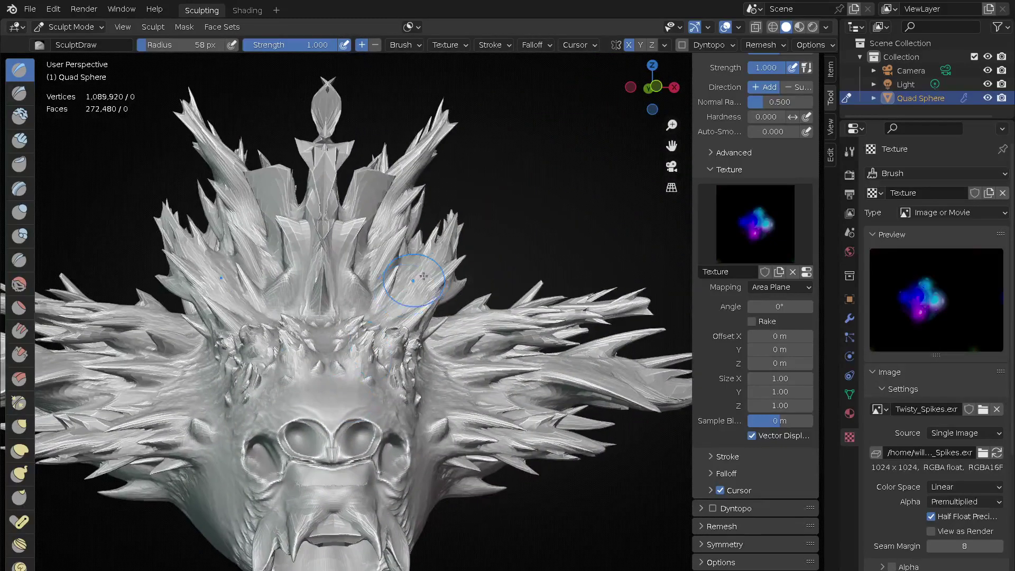
- Undo the tall crest, then test a large spike stamp on the lower sphere and undo it
{"action": "scroll", "coordinate": [423, 371], "scroll_direction": "down", "scroll_amount": 5}
{"action": "mouse_move", "coordinate": [402, 418]}
{"action": "middle_mouse_down"}
{"action": "mouse_move", "coordinate": [393, 433]}
{"action": "mouse_move", "coordinate": [476, 326]}
{"action": "middle_mouse_up"}
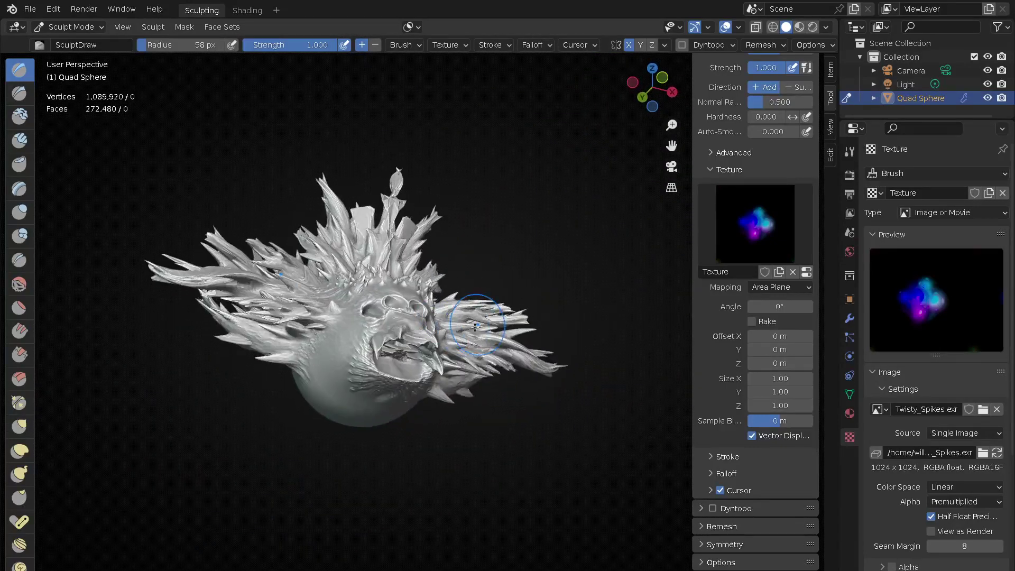
{"action": "key", "text": "ctrl+z"}
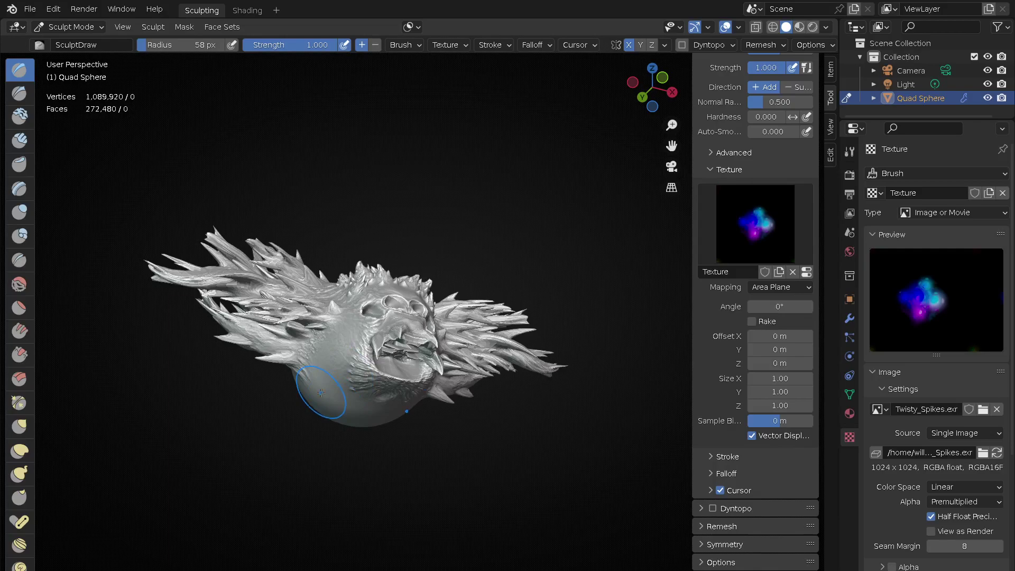
{"action": "left_click_drag", "start_coordinate": [325, 421], "coordinate": [345, 418]}
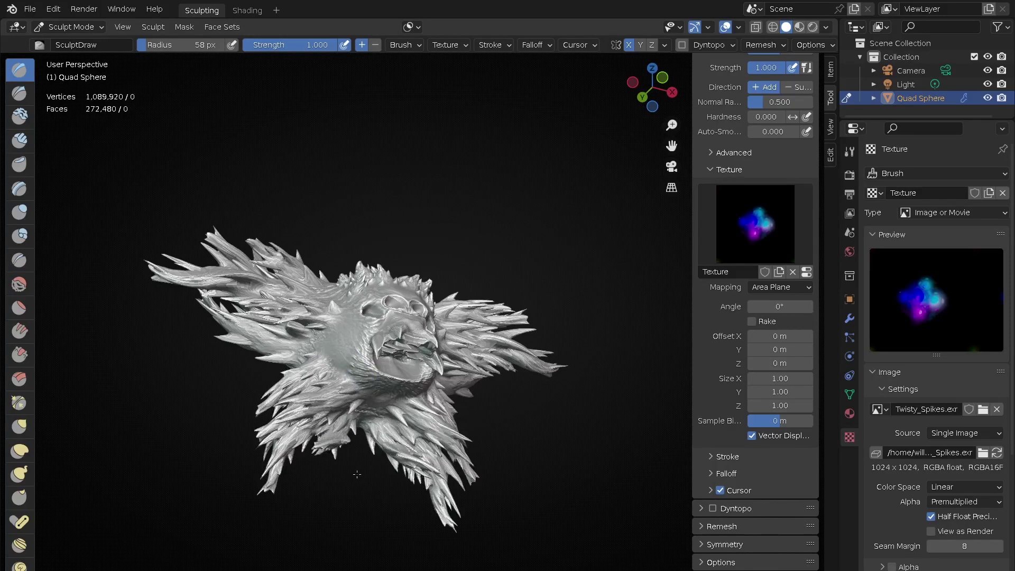
{"action": "scroll", "coordinate": [345, 417], "scroll_direction": "up", "scroll_amount": 4}
{"action": "mouse_move", "coordinate": [345, 417]}
{"action": "middle_mouse_down"}
{"action": "mouse_move", "coordinate": [431, 414]}
{"action": "mouse_move", "coordinate": [375, 346]}
{"action": "middle_mouse_up"}
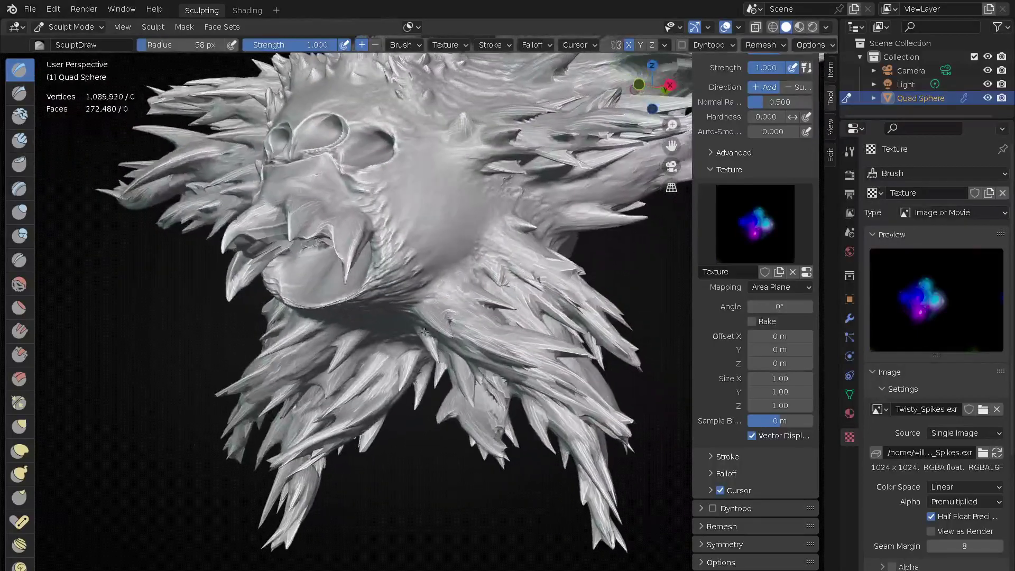
{"action": "mouse_move", "coordinate": [375, 346]}
{"action": "middle_mouse_down"}
{"action": "mouse_move", "coordinate": [370, 494]}
{"action": "mouse_move", "coordinate": [417, 418]}
{"action": "middle_mouse_up"}
{"action": "scroll", "coordinate": [370, 494], "scroll_direction": "down", "scroll_amount": 3}
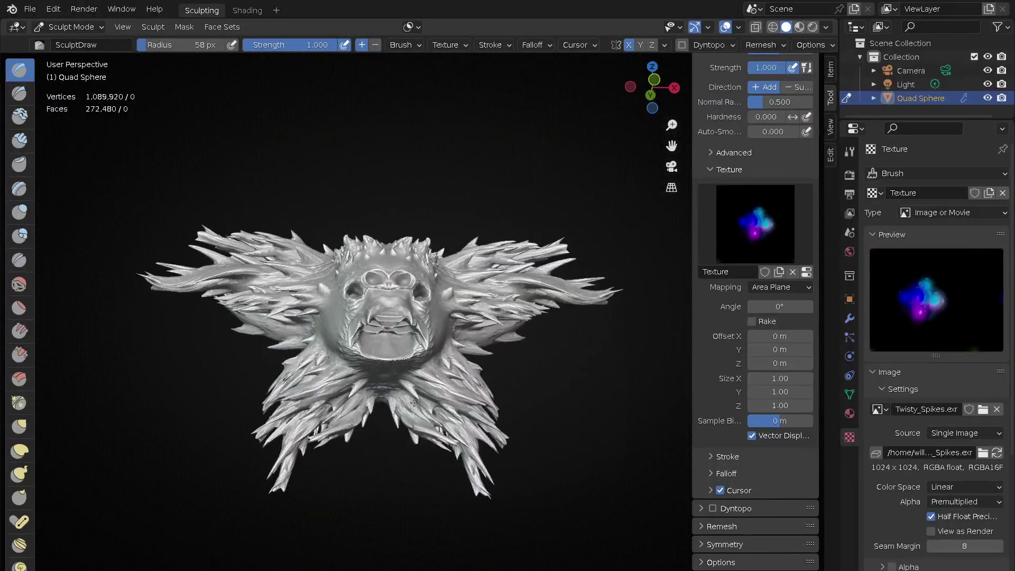
{"action": "key", "text": "ctrl+z"}
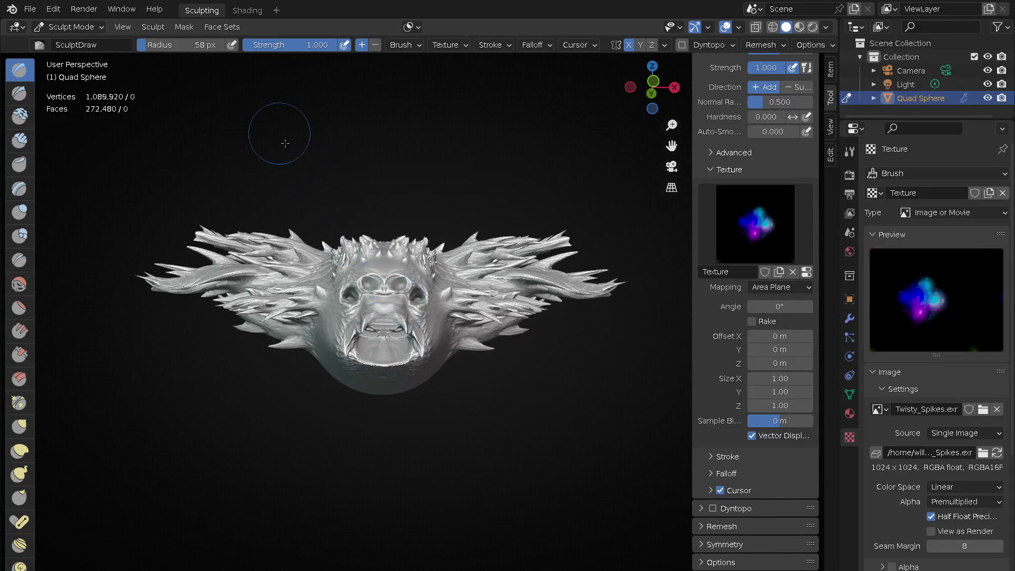
- Stamp a first Cyber_Ribs.exr ribbed stroke onto the head's side
{"action": "middle_click_drag", "start_coordinate": [285, 144], "coordinate": [377, 229]}
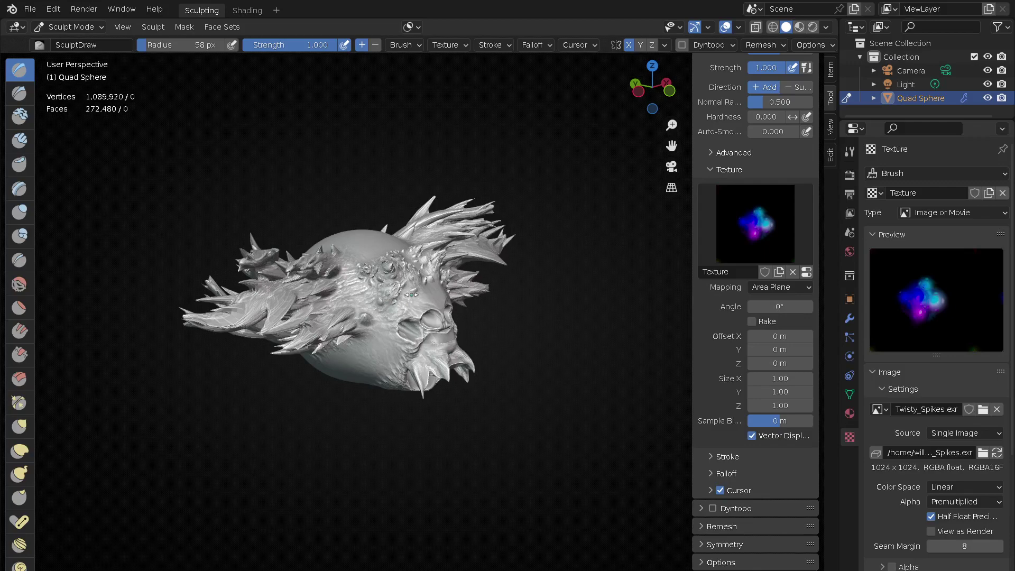
{"action": "scroll", "coordinate": [354, 268], "scroll_direction": "up", "scroll_amount": 2}
{"action": "scroll", "coordinate": [380, 245], "scroll_direction": "up", "scroll_amount": 5}
{"action": "mouse_move", "coordinate": [445, 284]}
{"action": "left_mouse_down"}
{"action": "mouse_move", "coordinate": [394, 497]}
{"action": "mouse_move", "coordinate": [393, 453]}
{"action": "left_mouse_up"}
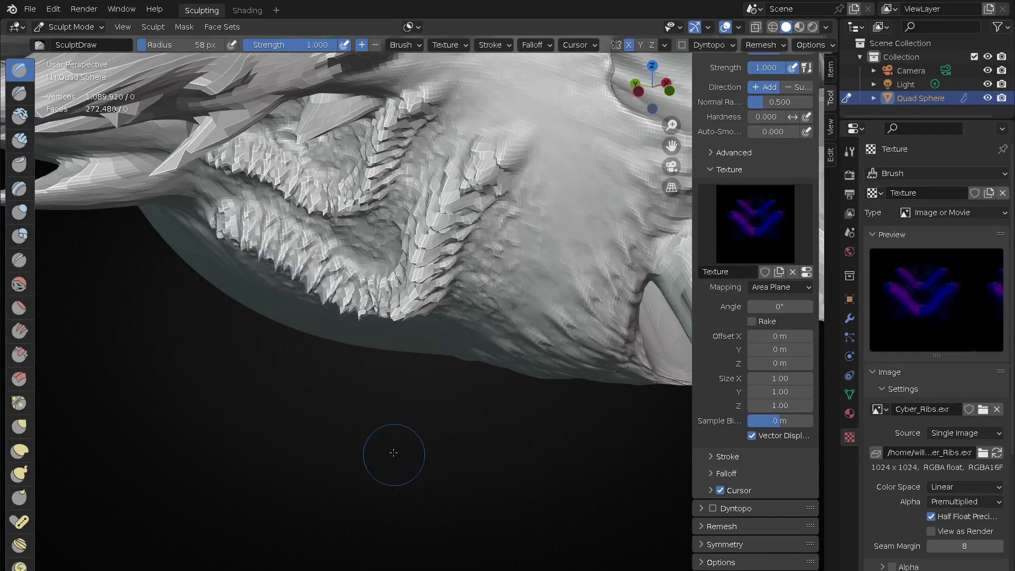
- Undo the first ribbed stamp, set strength 0.558, and paint V-shaped ribs on the left side
{"action": "scroll", "coordinate": [443, 347], "scroll_direction": "down", "scroll_amount": 5}
{"action": "middle_click_drag", "start_coordinate": [397, 480], "coordinate": [454, 393]}
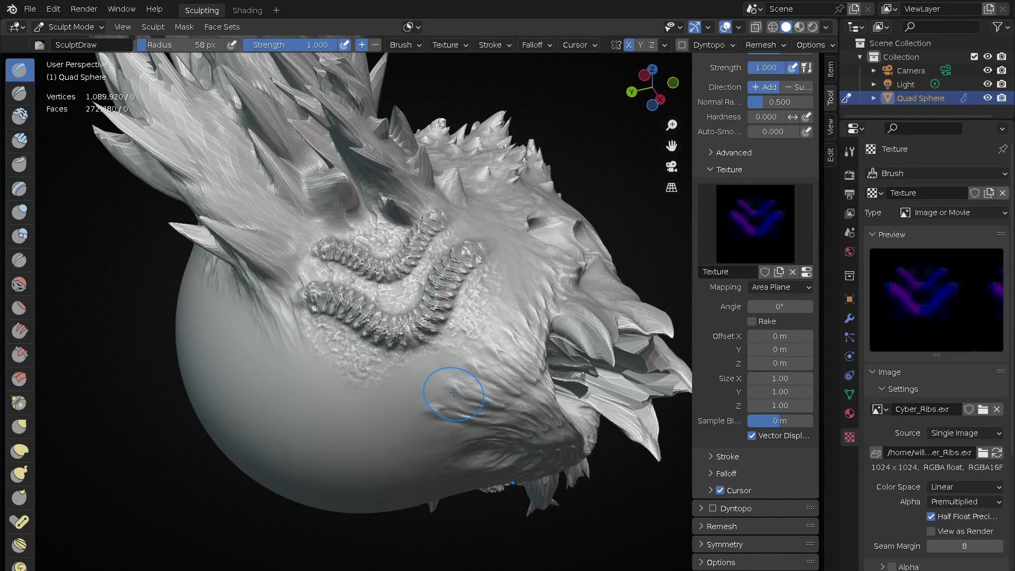
{"action": "key", "text": "ctrl+z"}
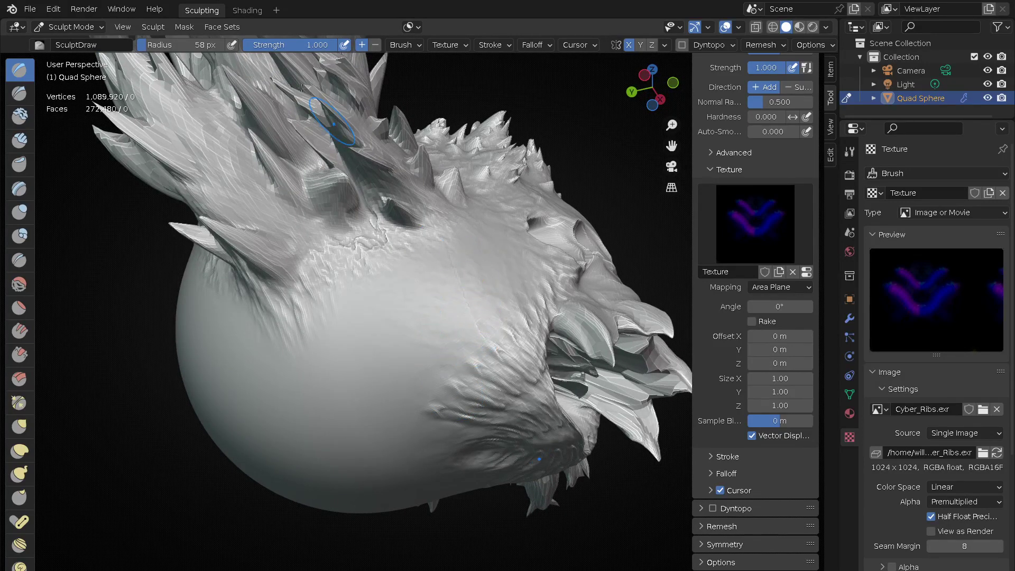
{"action": "left_click_drag", "start_coordinate": [278, 50], "coordinate": [268, 50]}
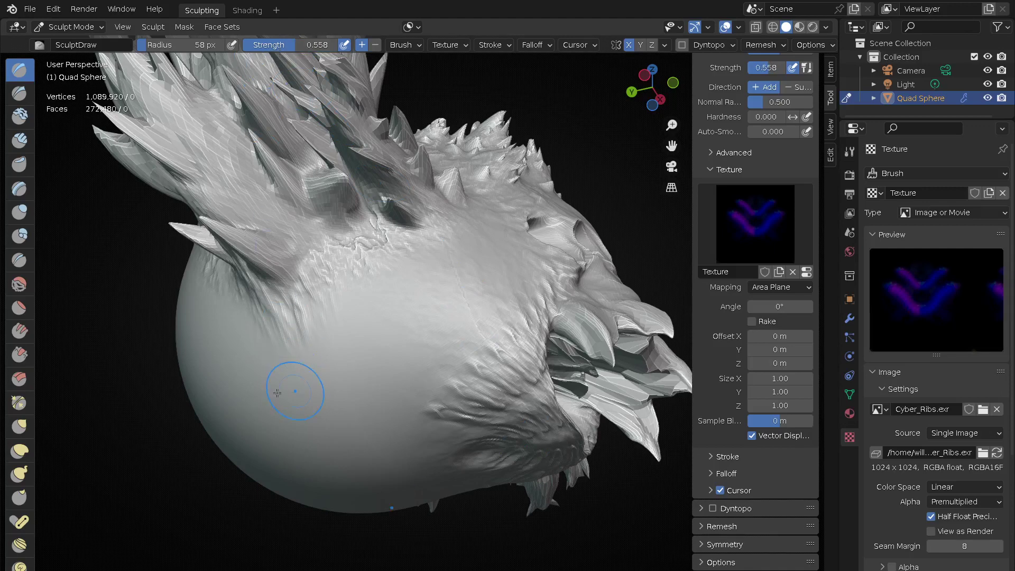
{"action": "left_click_drag", "start_coordinate": [266, 398], "coordinate": [380, 338]}
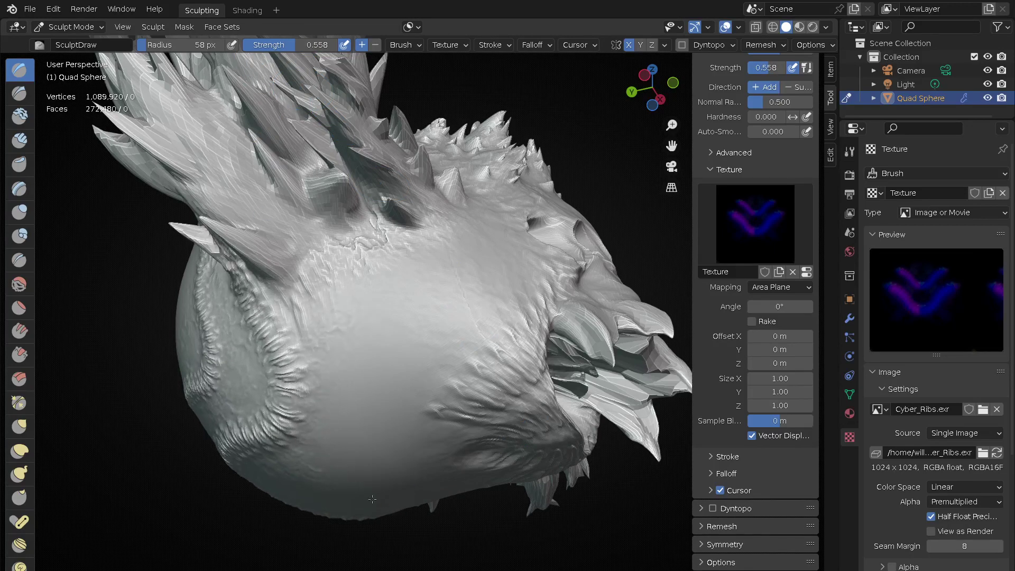
{"action": "left_click_drag", "start_coordinate": [196, 317], "coordinate": [407, 386]}
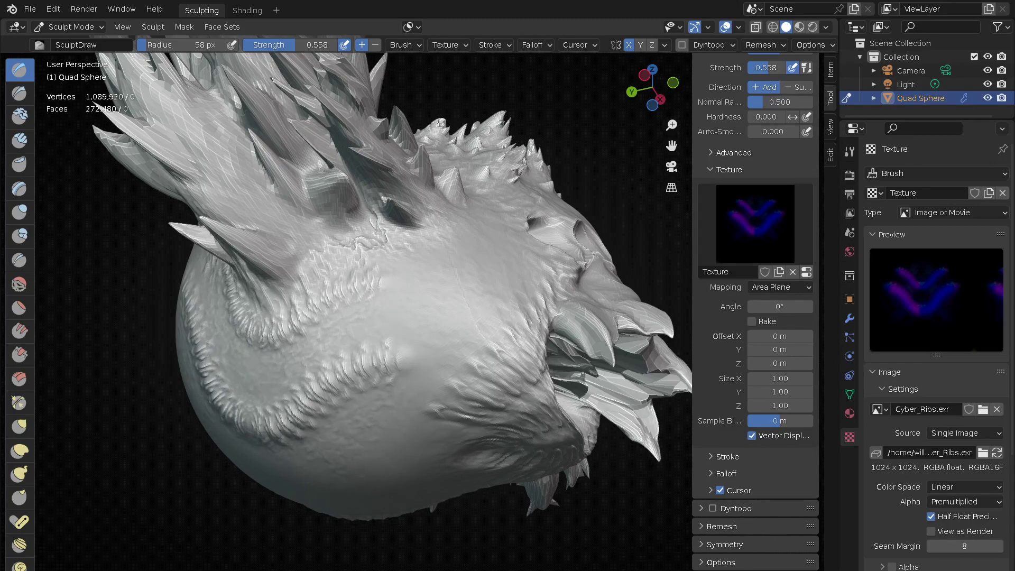
- Paint several Cyber_Ribs strokes across the top and centre of the head
{"action": "scroll", "coordinate": [357, 435], "scroll_direction": "down", "scroll_amount": 2}
{"action": "middle_click_drag", "start_coordinate": [357, 434], "coordinate": [261, 307]}
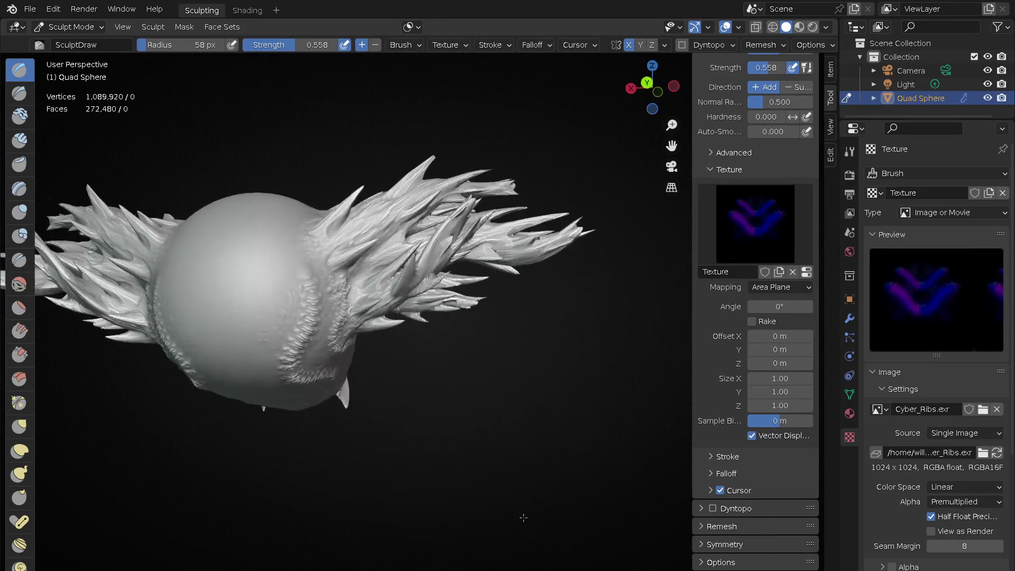
{"action": "left_click_drag", "start_coordinate": [261, 223], "coordinate": [478, 215]}
{"action": "left_click_drag", "start_coordinate": [254, 222], "coordinate": [296, 296]}
{"action": "mouse_move", "coordinate": [345, 272]}
{"action": "middle_mouse_down", "text": "shift"}
{"action": "mouse_move", "coordinate": [383, 316]}
{"action": "mouse_move", "coordinate": [465, 340]}
{"action": "mouse_move", "coordinate": [597, 256]}
{"action": "mouse_move", "coordinate": [624, 322]}
{"action": "middle_mouse_up", "text": "shift"}
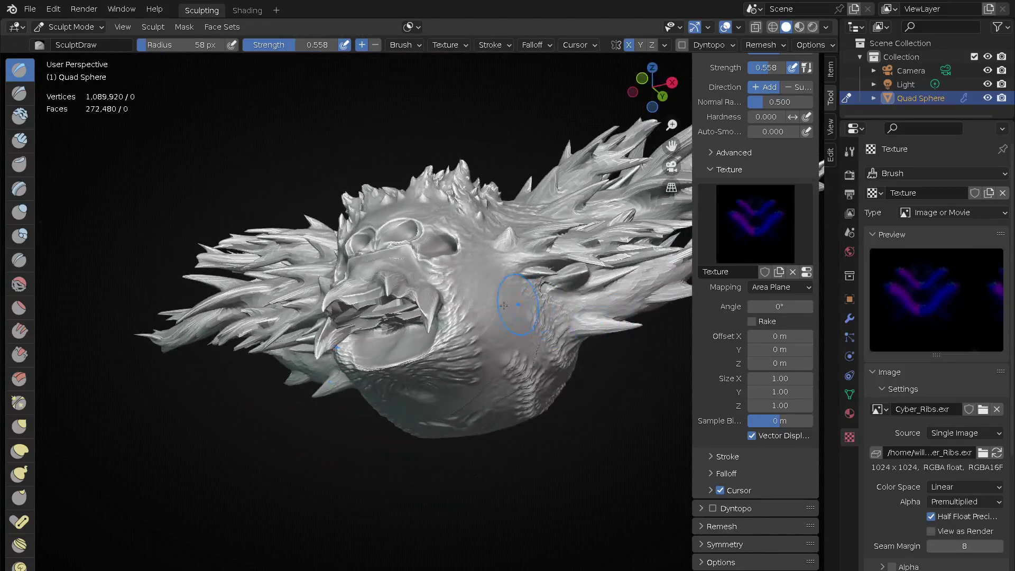
{"action": "mouse_move", "coordinate": [466, 254]}
{"action": "left_mouse_down"}
{"action": "mouse_move", "coordinate": [491, 323]}
{"action": "mouse_move", "coordinate": [540, 286]}
{"action": "mouse_move", "coordinate": [545, 327]}
{"action": "left_mouse_up"}
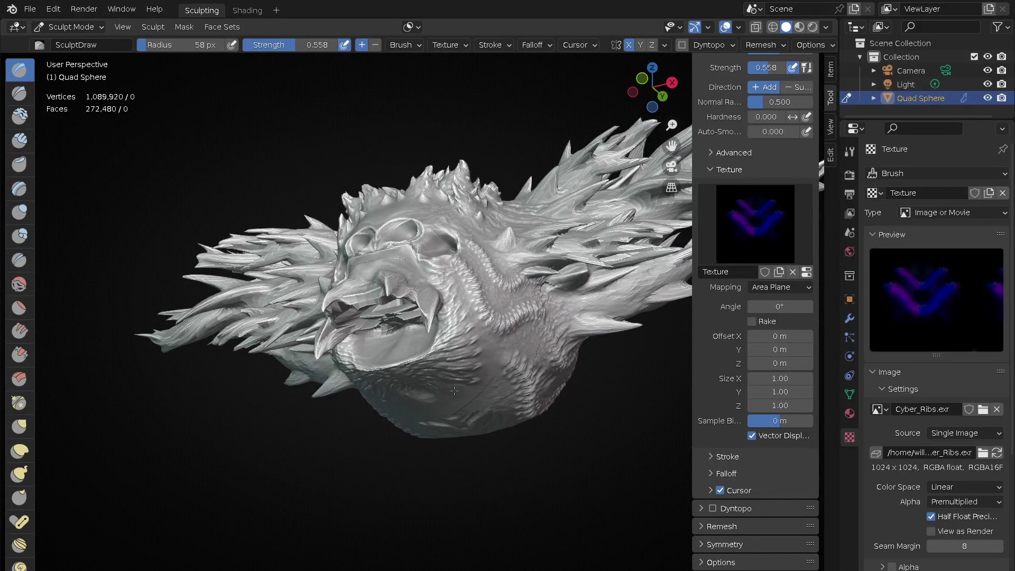
{"action": "mouse_move", "coordinate": [473, 324]}
{"action": "middle_mouse_down"}
{"action": "mouse_move", "coordinate": [433, 450]}
{"action": "mouse_move", "coordinate": [379, 308]}
{"action": "mouse_move", "coordinate": [455, 302]}
{"action": "middle_mouse_up"}
{"action": "scroll", "coordinate": [380, 307], "scroll_direction": "up", "scroll_amount": 4}
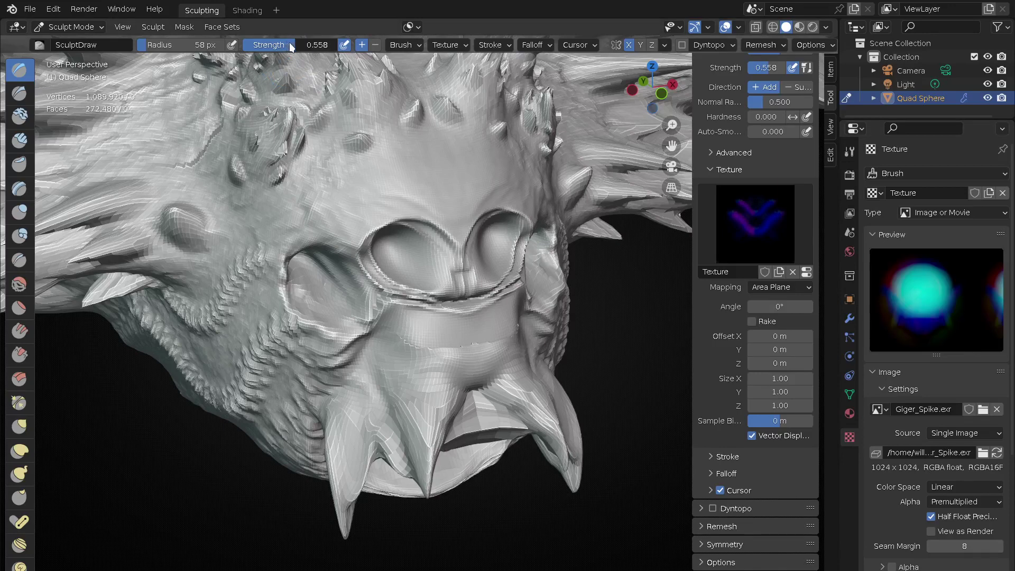
- Give the Giger_Spike brush strength 1.000, texture Z size 1.70, Space stroke and Constant falloff
{"action": "left_click_drag", "start_coordinate": [290, 47], "coordinate": [362, 53]}
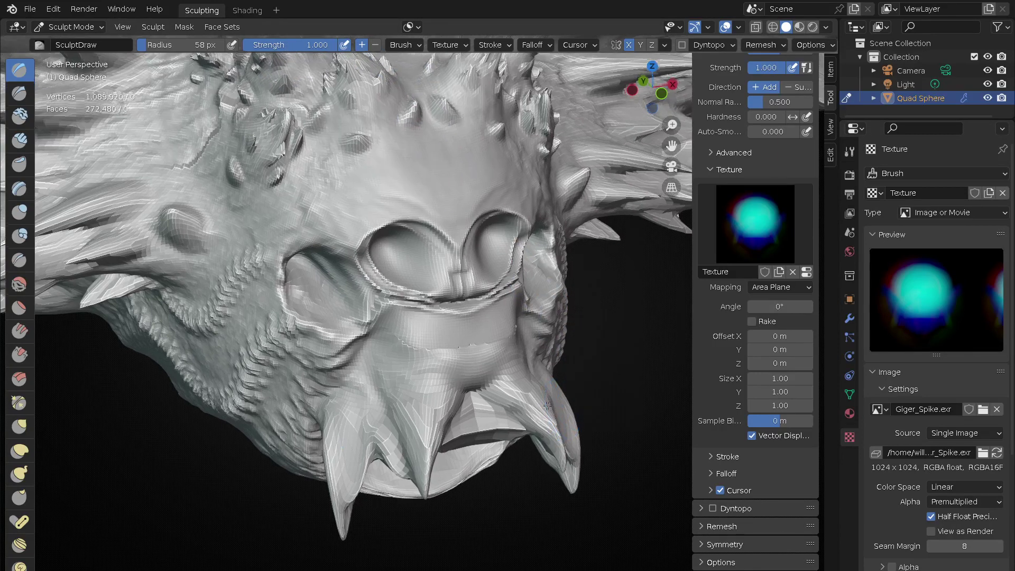
{"action": "middle_click_drag", "start_coordinate": [601, 391], "coordinate": [560, 362], "text": "shift"}
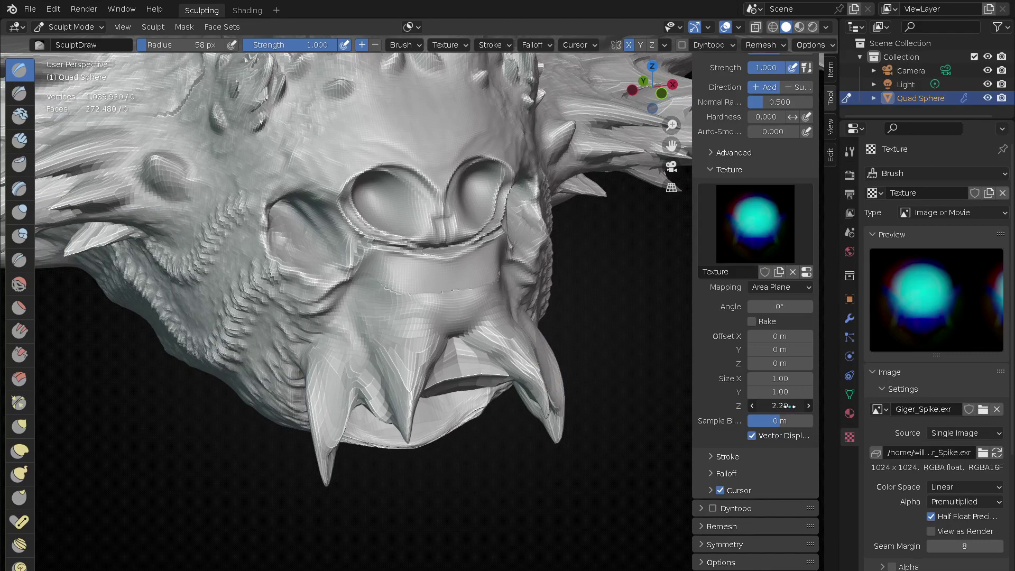
{"action": "left_click_drag", "start_coordinate": [785, 406], "coordinate": [788, 406]}
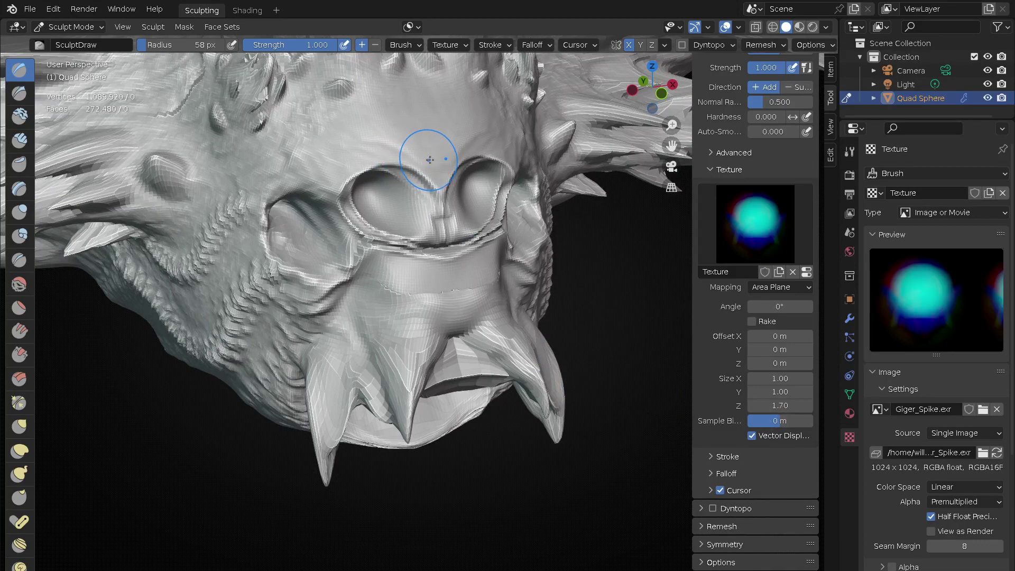
{"action": "left_click", "coordinate": [496, 44]}
{"action": "left_click", "coordinate": [516, 70]}
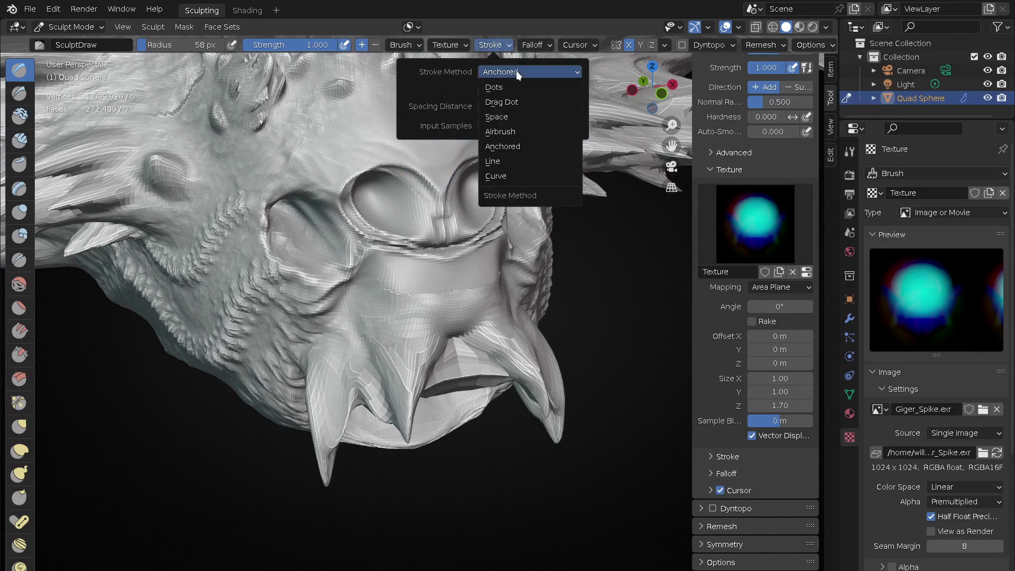
{"action": "left_click", "coordinate": [508, 112]}
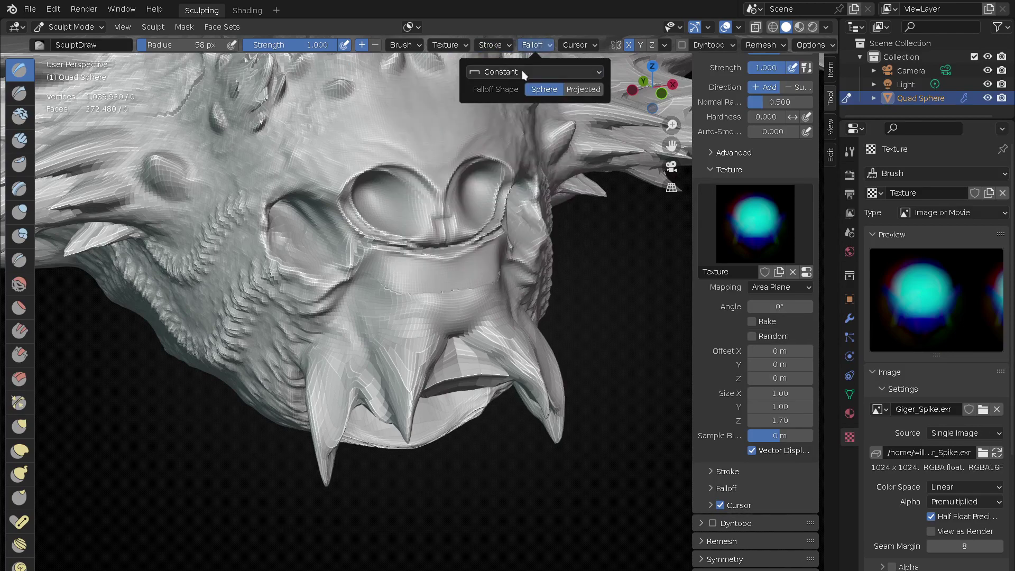
{"action": "left_click", "coordinate": [522, 71]}
{"action": "left_click", "coordinate": [523, 70]}
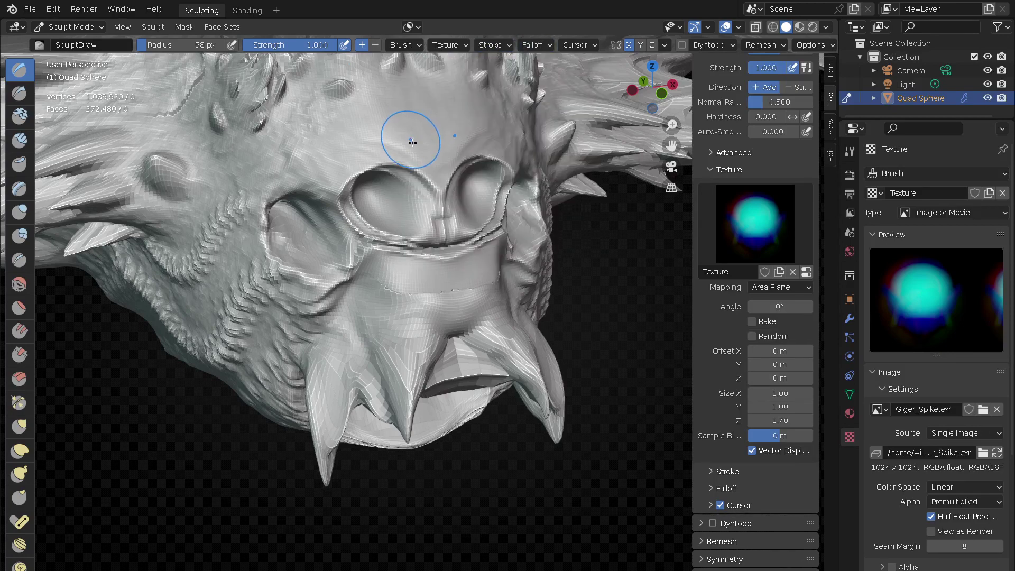
- Sculpt a small ridge from the brow toward the left eye and review stroke and falloff settings
{"action": "left_click_drag", "start_coordinate": [366, 141], "coordinate": [294, 181]}
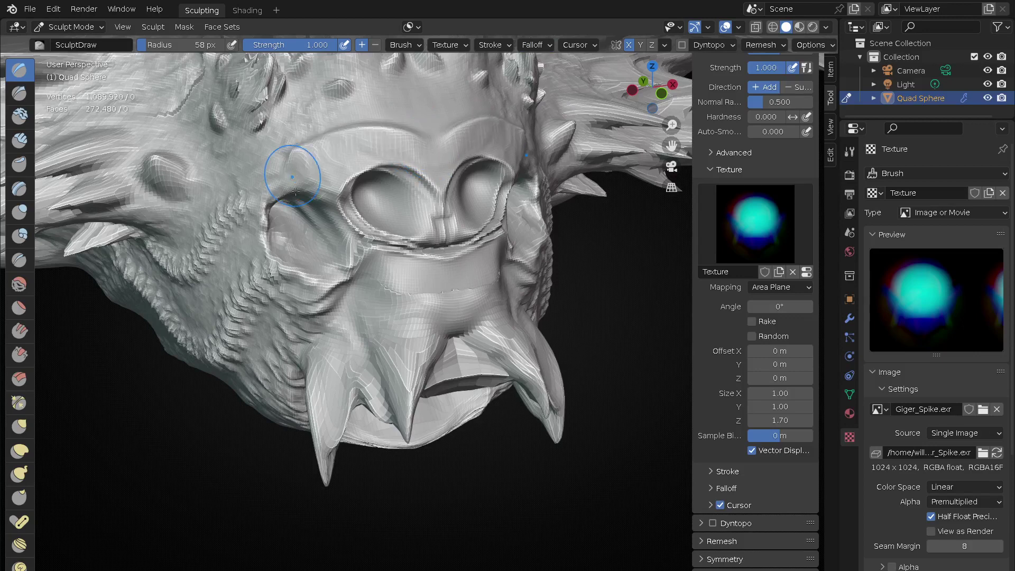
{"action": "left_click", "coordinate": [500, 46]}
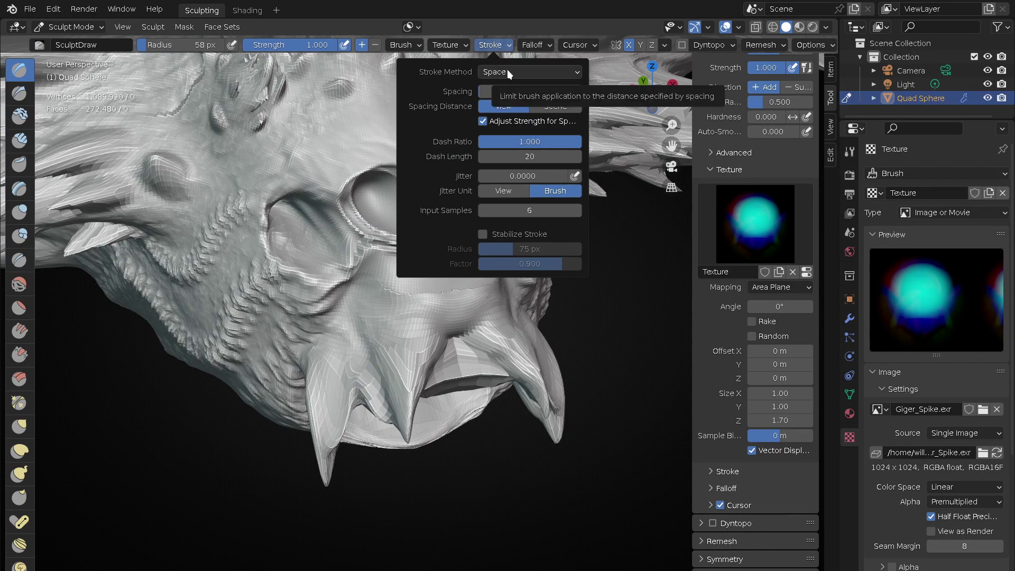
{"action": "left_click", "coordinate": [535, 46]}
{"action": "left_click", "coordinate": [534, 70]}
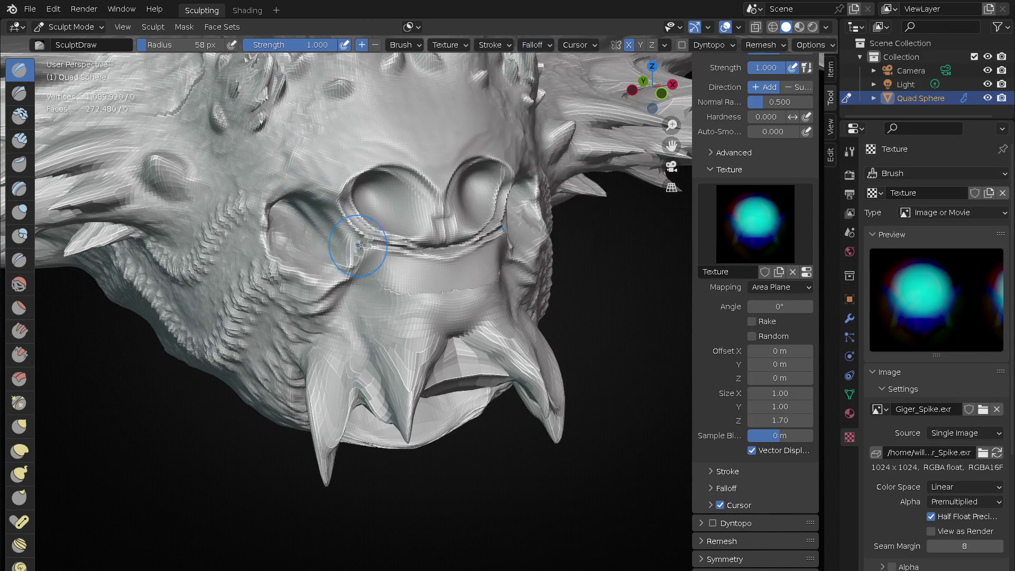
{"action": "middle_click_drag", "start_coordinate": [360, 246], "coordinate": [393, 101]}
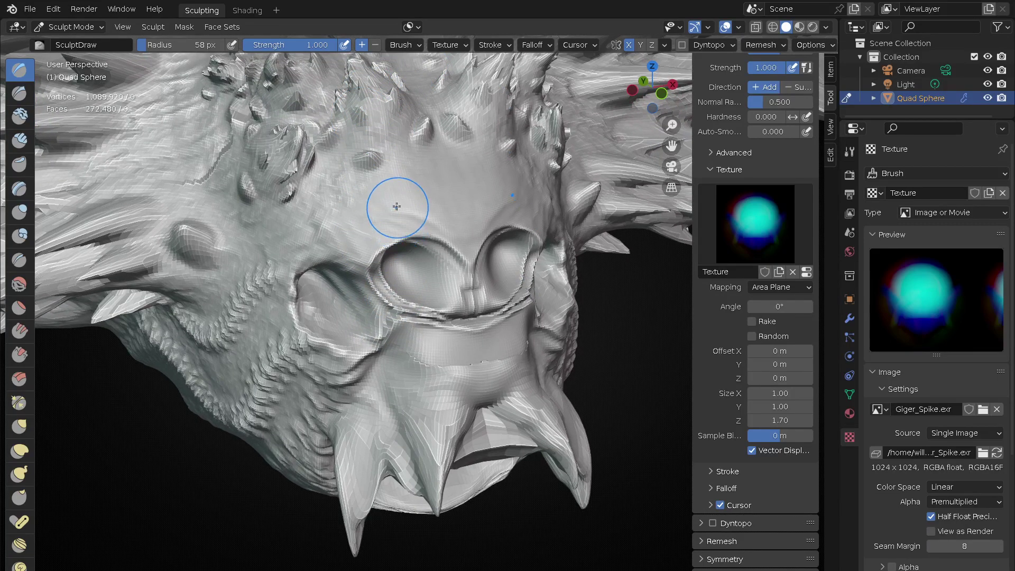
- Set the brush radius to 163 px and add spiky detail across the forehead
{"action": "key", "text": "f"}
{"action": "left_click", "coordinate": [457, 215]}
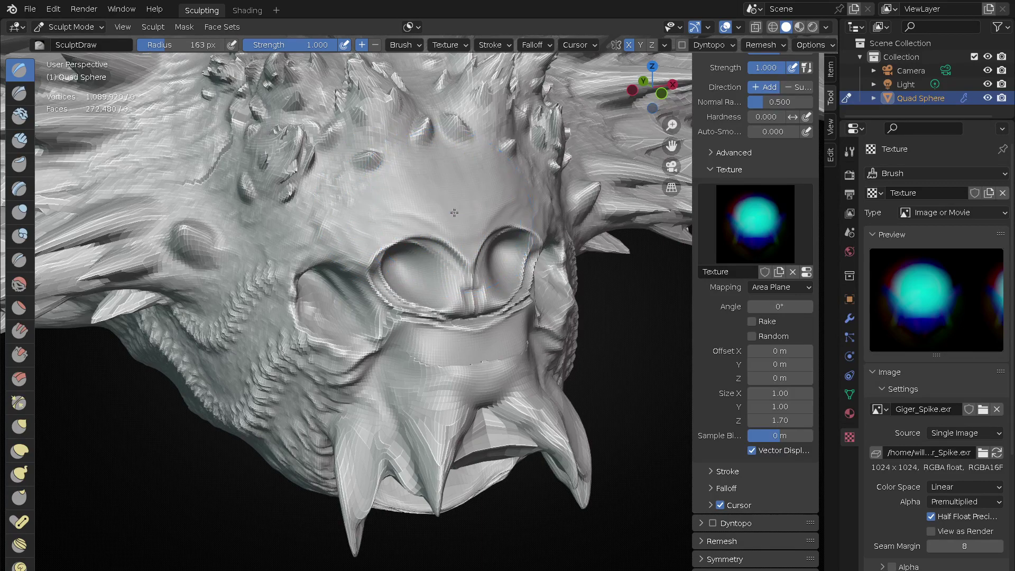
{"action": "mouse_move", "coordinate": [296, 225]}
{"action": "left_mouse_down"}
{"action": "mouse_move", "coordinate": [317, 215]}
{"action": "mouse_move", "coordinate": [313, 236]}
{"action": "left_mouse_up"}
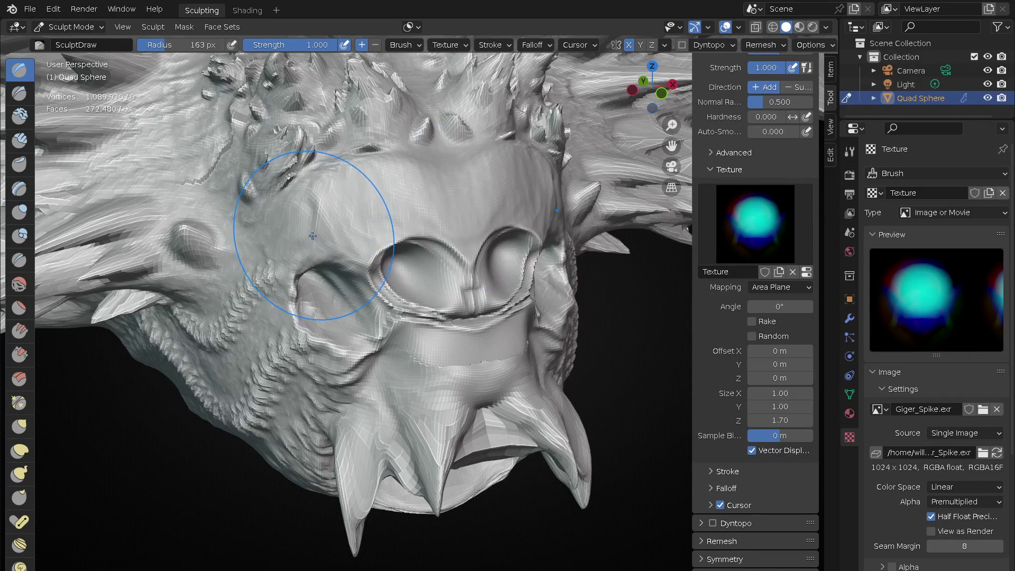
{"action": "left_click_drag", "start_coordinate": [369, 218], "coordinate": [363, 136]}
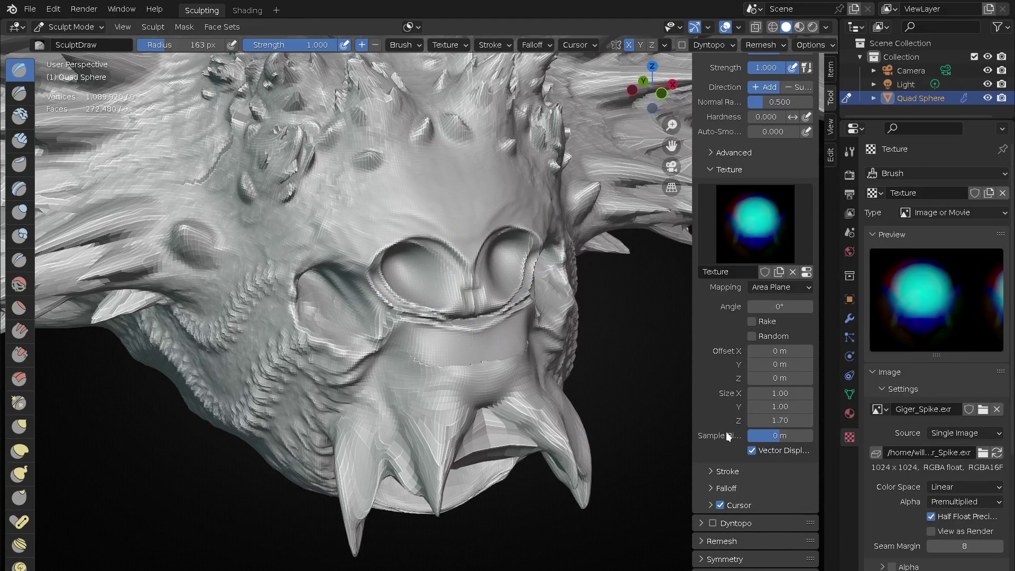
- Expand the Stroke settings panel and view the whole sculpt from slightly above
{"action": "left_click", "coordinate": [725, 471]}
{"action": "scroll", "coordinate": [718, 423], "scroll_direction": "down", "scroll_amount": 2}
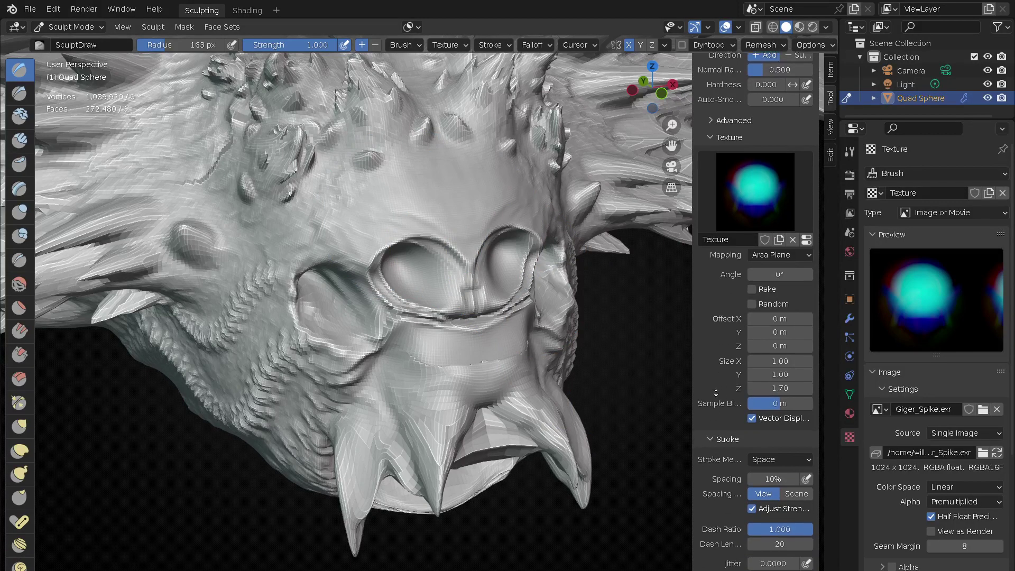
{"action": "middle_click_drag", "start_coordinate": [716, 392], "coordinate": [720, 236]}
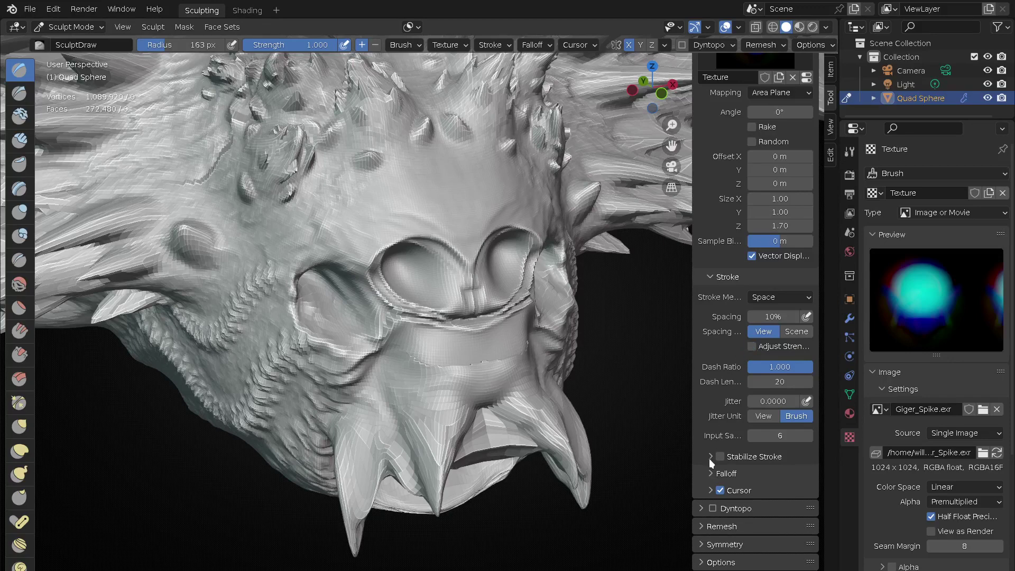
{"action": "mouse_move", "coordinate": [420, 205]}
{"action": "middle_mouse_down"}
{"action": "mouse_move", "coordinate": [390, 418]}
{"action": "mouse_move", "coordinate": [256, 359]}
{"action": "middle_mouse_up"}
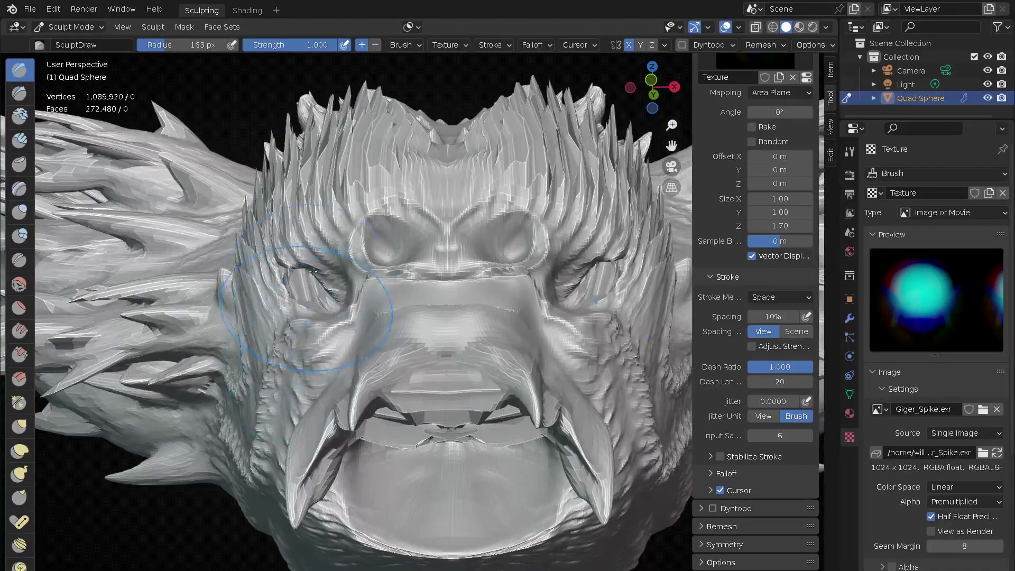
{"action": "scroll", "coordinate": [256, 359], "scroll_direction": "down", "scroll_amount": 6}
{"action": "mouse_move", "coordinate": [428, 408]}
{"action": "middle_mouse_down"}
{"action": "mouse_move", "coordinate": [433, 448]}
{"action": "mouse_move", "coordinate": [433, 413]}
{"action": "middle_mouse_up"}
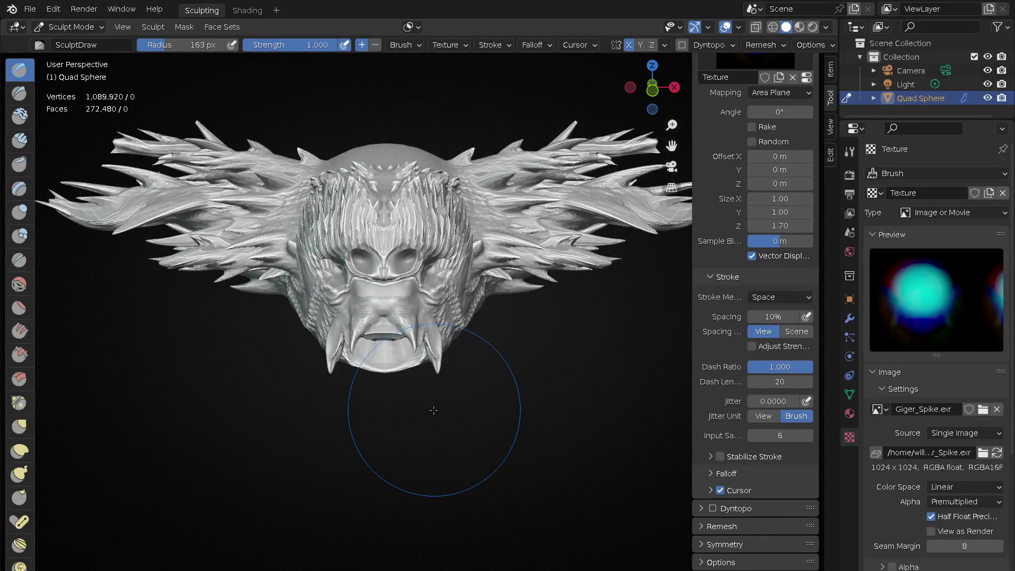
- Shrink the radius to 49 px, trial a mirrored row of brow spikes, then undo it
{"action": "left_click_drag", "start_coordinate": [427, 249], "coordinate": [428, 263]}
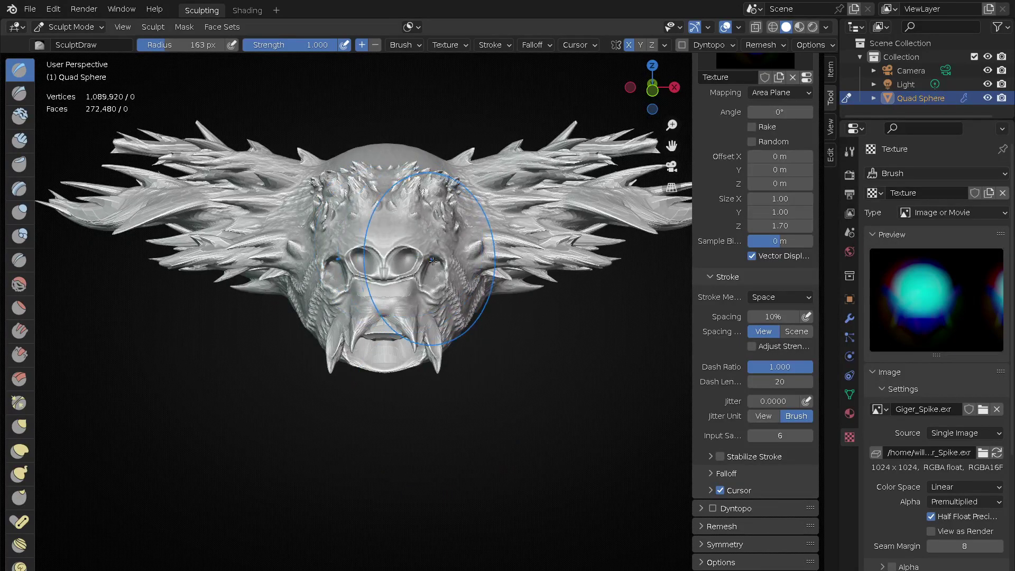
{"action": "key", "text": "f"}
{"action": "left_click", "coordinate": [367, 275]}
{"action": "scroll", "coordinate": [370, 222], "scroll_direction": "up", "scroll_amount": 2}
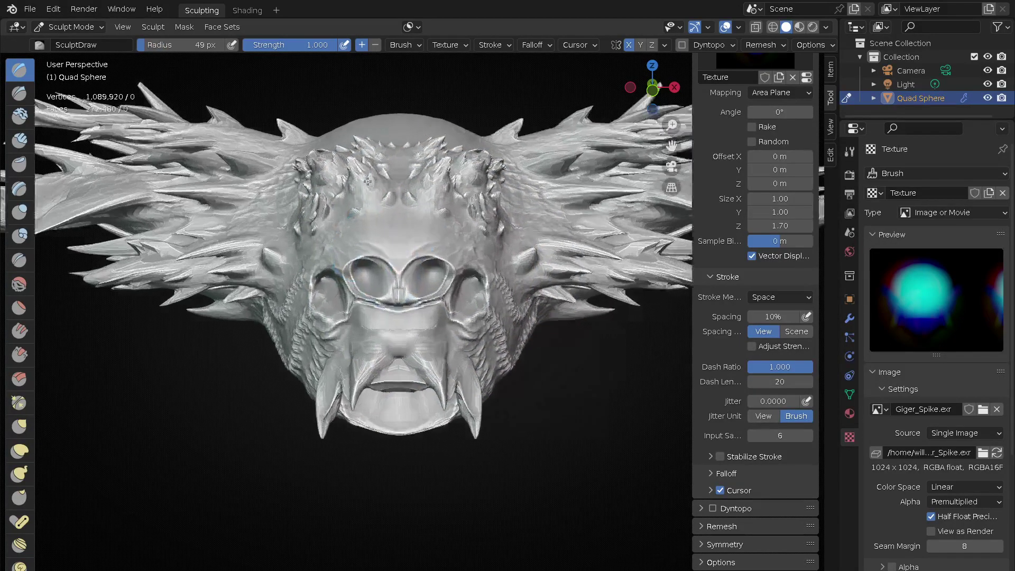
{"action": "scroll", "coordinate": [374, 165], "scroll_direction": "up", "scroll_amount": 4}
{"action": "mouse_move", "coordinate": [451, 286]}
{"action": "left_mouse_down"}
{"action": "mouse_move", "coordinate": [360, 273]}
{"action": "mouse_move", "coordinate": [306, 278]}
{"action": "left_mouse_up"}
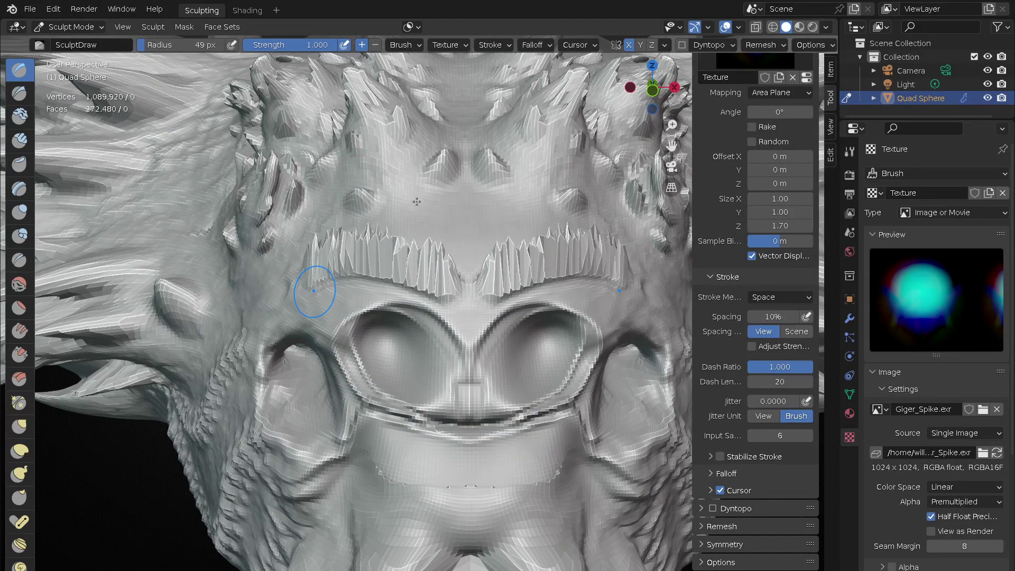
{"action": "key", "text": "ctrl+z"}
{"action": "left_click", "coordinate": [502, 44]}
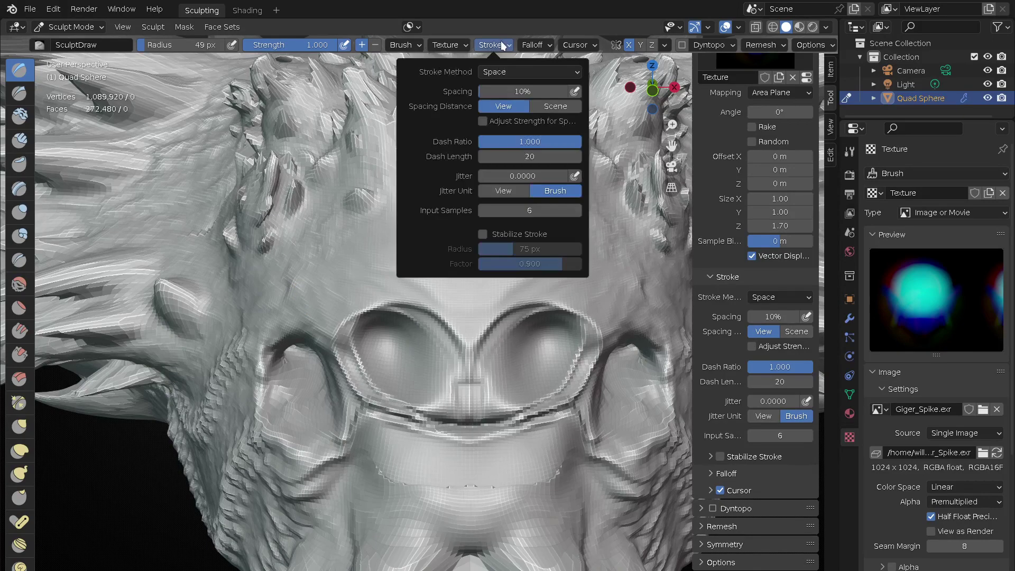
- Switch to Anchored strokes and stamp three mirrored spikes up the brow above the eye sockets
{"action": "left_click", "coordinate": [517, 73]}
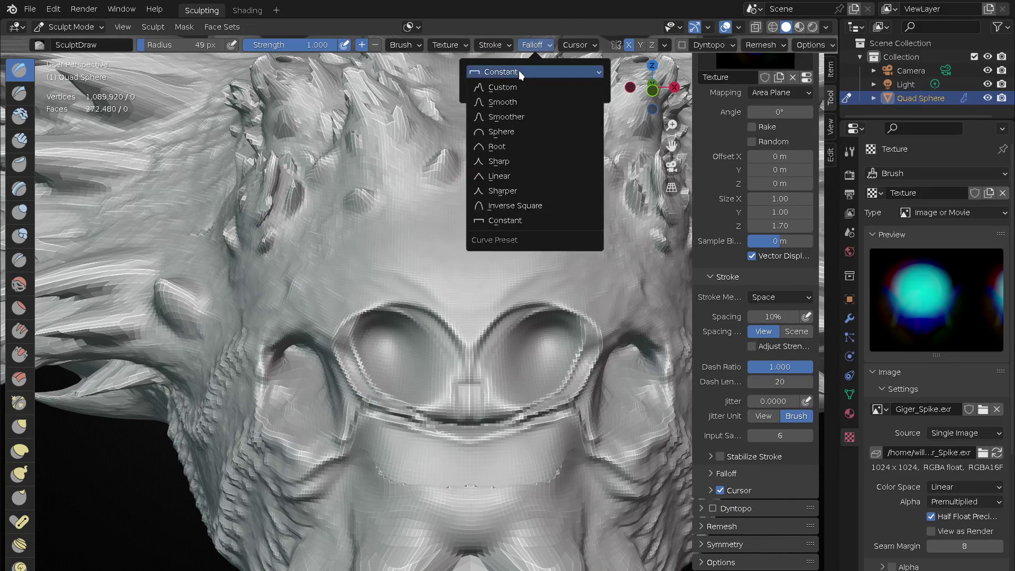
{"action": "left_click", "coordinate": [498, 71]}
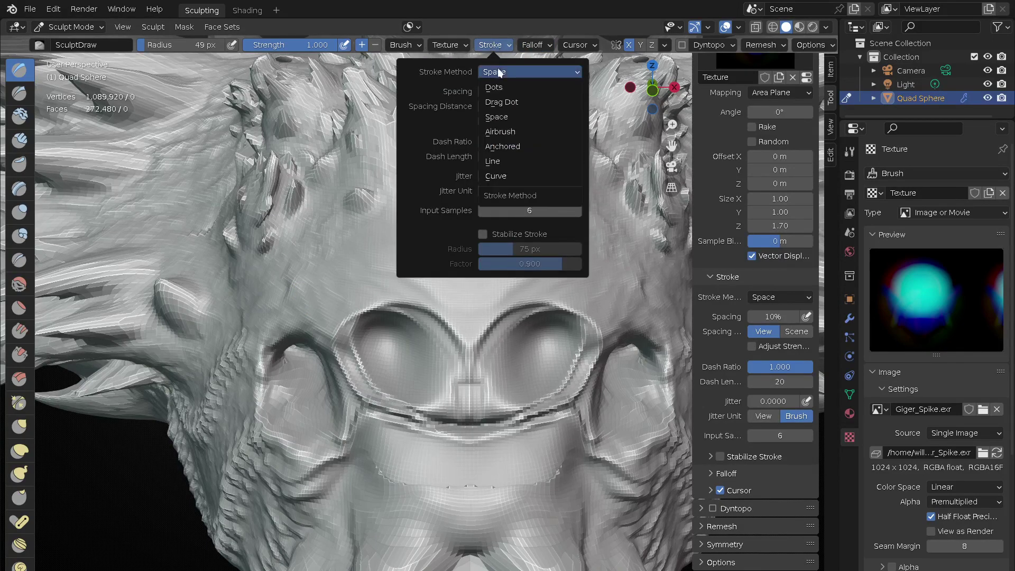
{"action": "left_click", "coordinate": [508, 145]}
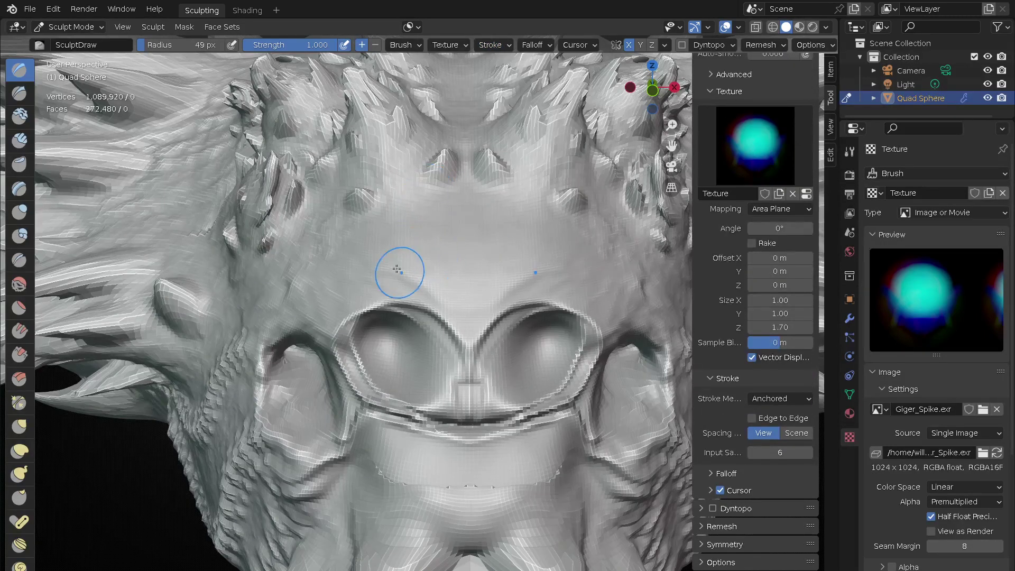
{"action": "left_click_drag", "start_coordinate": [392, 255], "coordinate": [320, 272]}
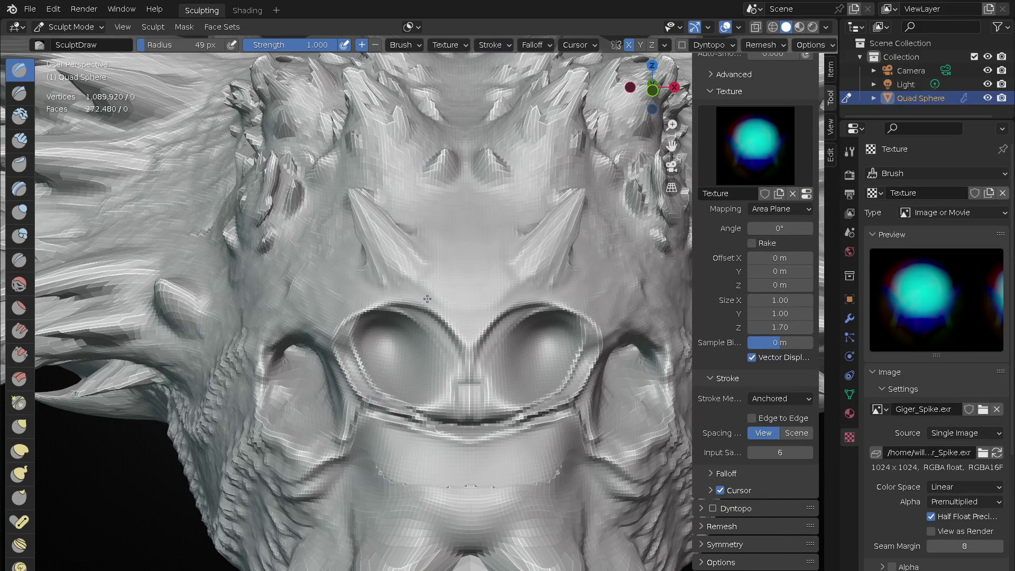
{"action": "left_click_drag", "start_coordinate": [310, 298], "coordinate": [319, 324]}
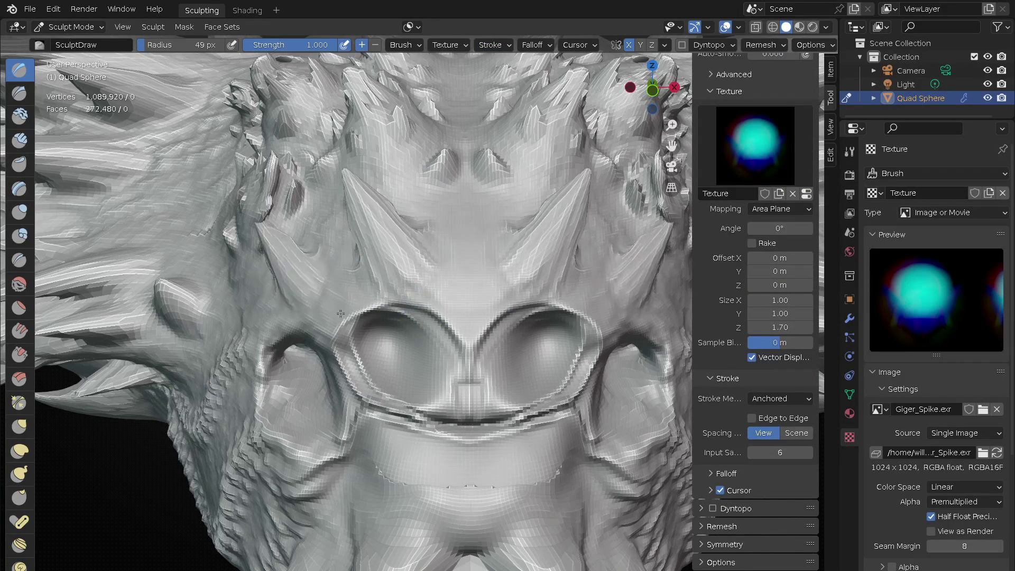
{"action": "left_click_drag", "start_coordinate": [244, 323], "coordinate": [297, 342]}
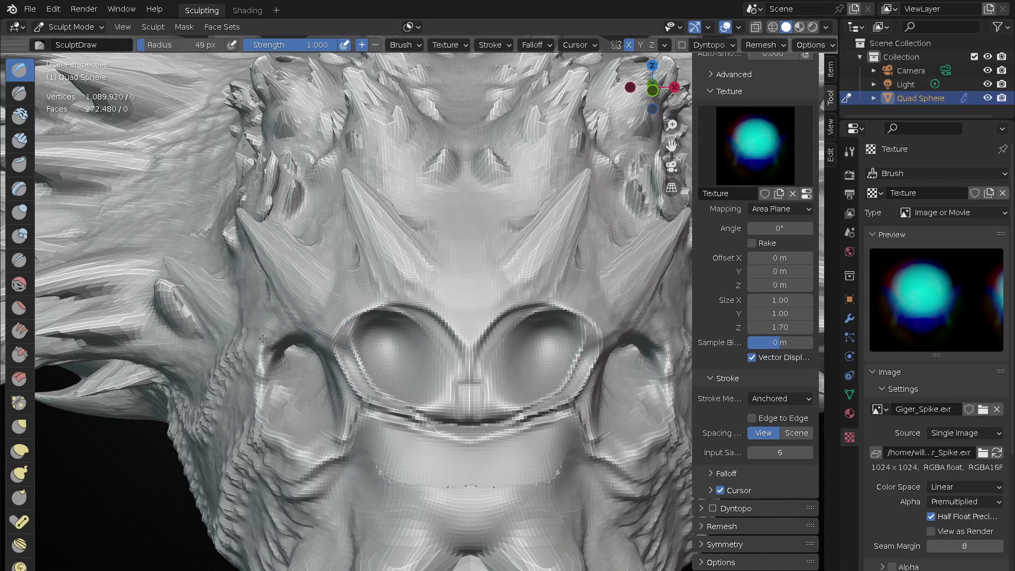
{"action": "mouse_move", "coordinate": [256, 369]}
{"action": "middle_mouse_down"}
{"action": "mouse_move", "coordinate": [363, 450]}
{"action": "mouse_move", "coordinate": [393, 431]}
{"action": "middle_mouse_up"}
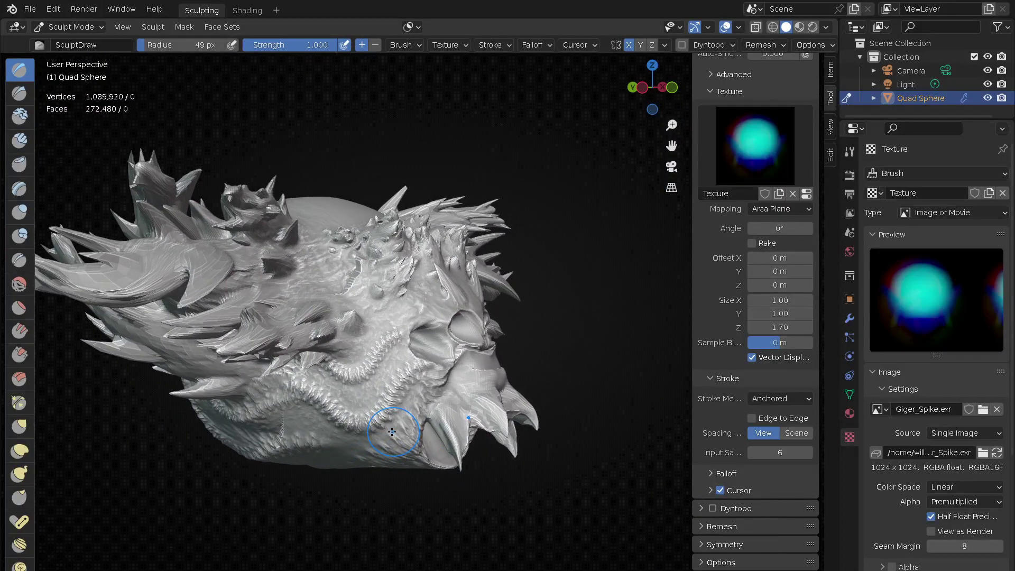
- Stamp a spike on the dome, lower texture Size Z to 0.70, and grow two tall horns on top
{"action": "middle_click_drag", "start_coordinate": [380, 372], "coordinate": [300, 299]}
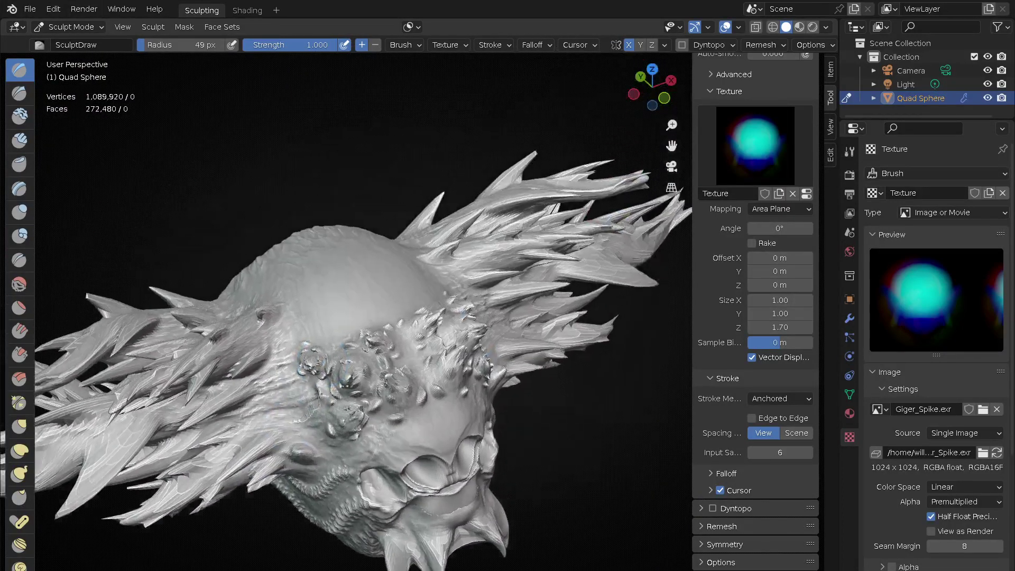
{"action": "left_click_drag", "start_coordinate": [316, 301], "coordinate": [410, 346]}
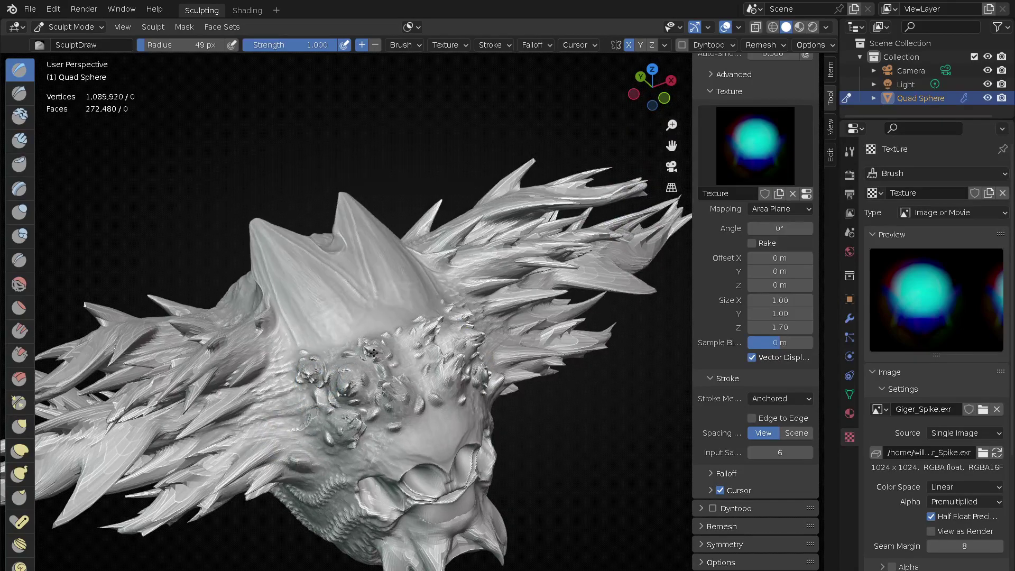
{"action": "mouse_move", "coordinate": [410, 346]}
{"action": "middle_mouse_down"}
{"action": "mouse_move", "coordinate": [661, 275]}
{"action": "mouse_move", "coordinate": [434, 321]}
{"action": "middle_mouse_up"}
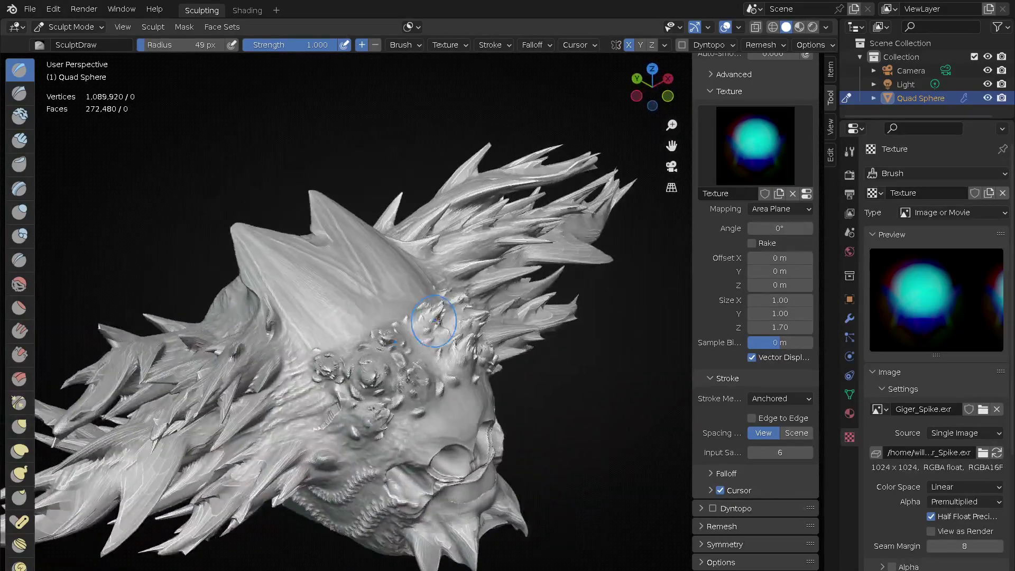
{"action": "mouse_move", "coordinate": [785, 327]}
{"action": "left_mouse_down"}
{"action": "mouse_move", "coordinate": [756, 328]}
{"action": "mouse_move", "coordinate": [774, 331]}
{"action": "mouse_move", "coordinate": [689, 381]}
{"action": "left_mouse_up"}
{"action": "left_click_drag", "start_coordinate": [324, 293], "coordinate": [359, 350]}
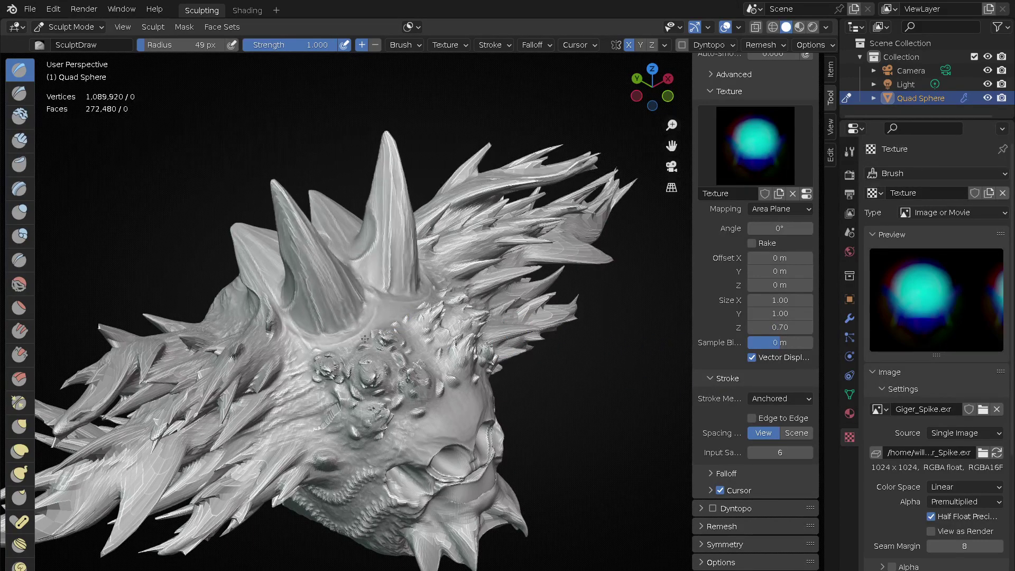
{"action": "middle_click_drag", "start_coordinate": [359, 350], "coordinate": [374, 396]}
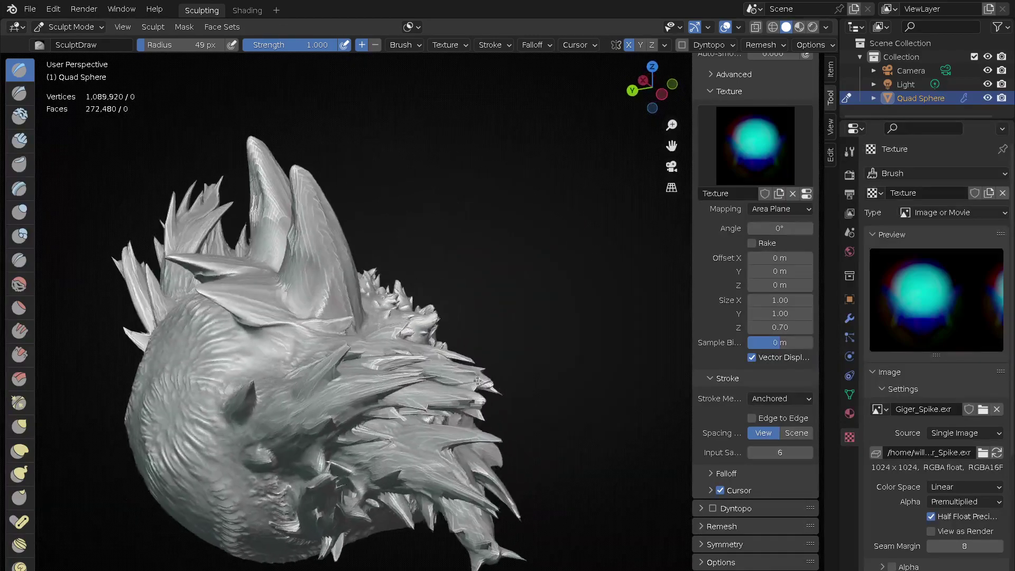
{"action": "scroll", "coordinate": [374, 395], "scroll_direction": "up", "scroll_amount": 2}
{"action": "scroll", "coordinate": [391, 381], "scroll_direction": "up", "scroll_amount": 2}
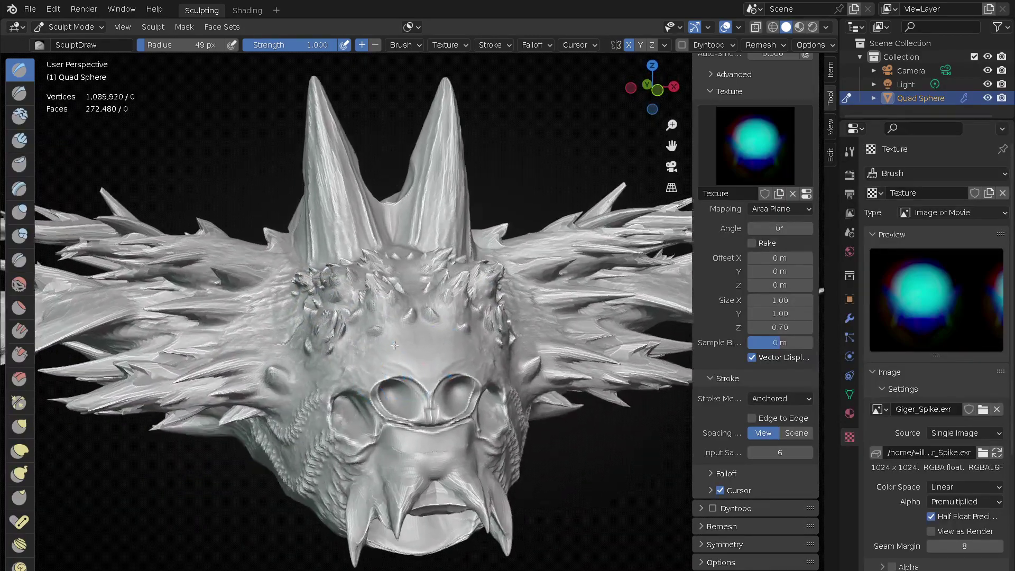
{"action": "scroll", "coordinate": [415, 365], "scroll_direction": "up", "scroll_amount": 2}
- Paint spiky eyebrows above both eye sockets with a 31 px brush using the Space stroke method
{"action": "key", "text": "f"}
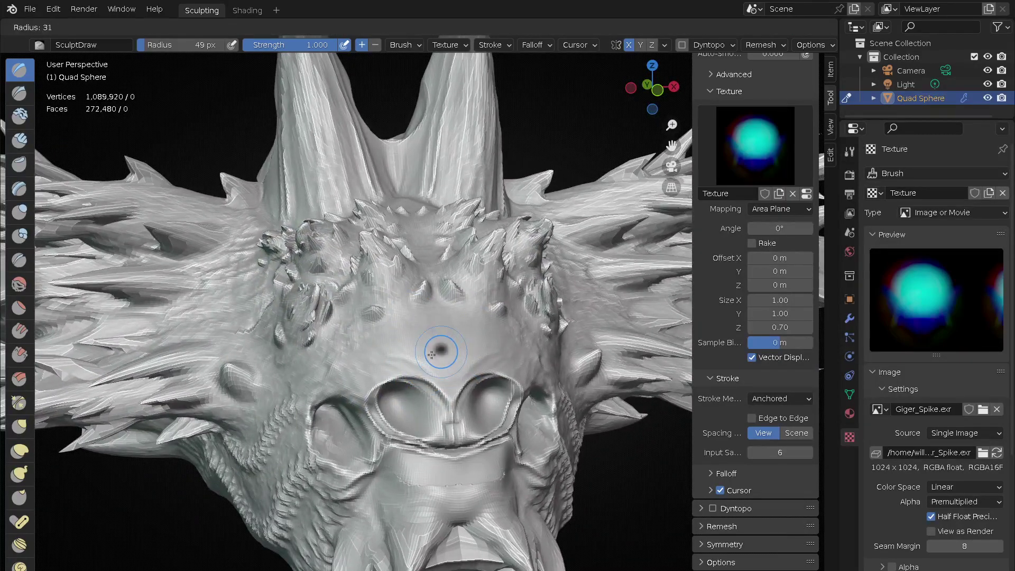
{"action": "left_click", "coordinate": [424, 349]}
{"action": "left_click", "coordinate": [534, 44]}
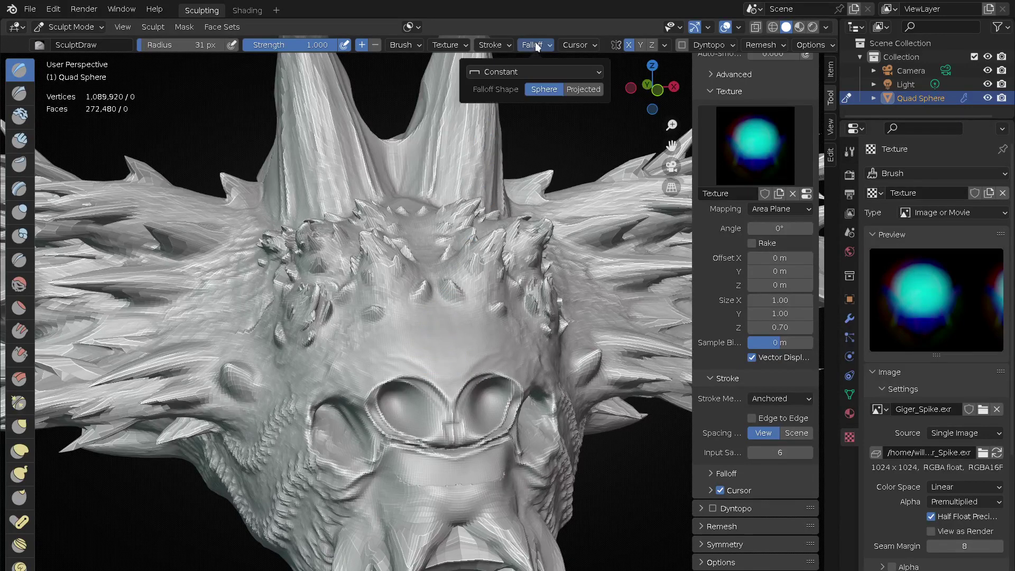
{"action": "left_click", "coordinate": [496, 73]}
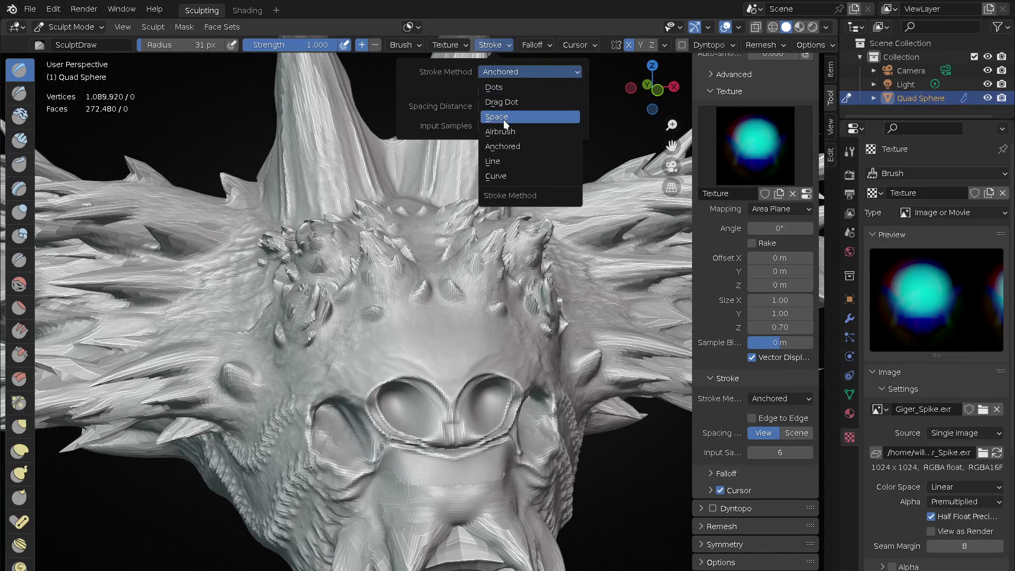
{"action": "left_click", "coordinate": [529, 116]}
{"action": "left_click_drag", "start_coordinate": [433, 363], "coordinate": [363, 423]}
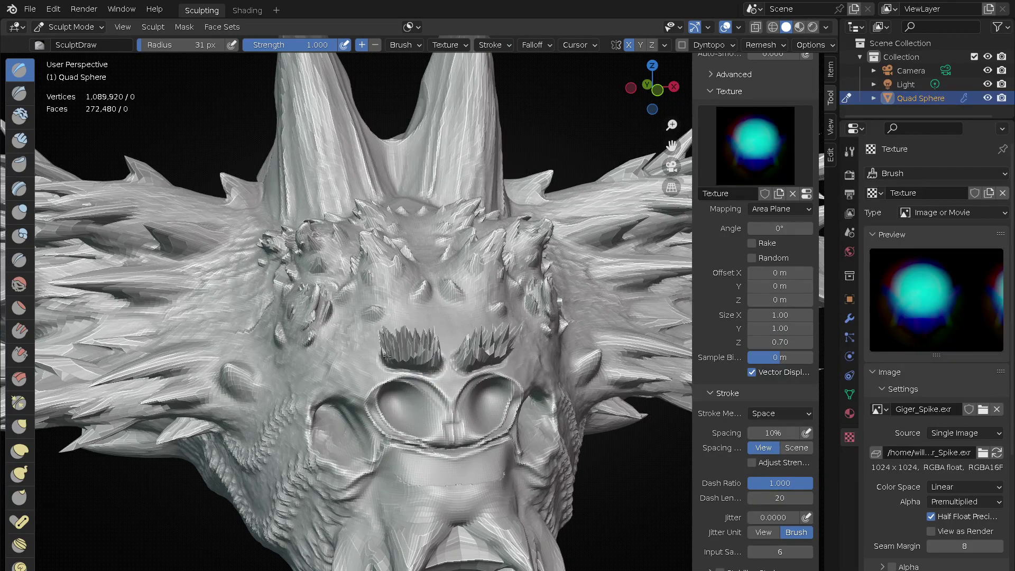
{"action": "middle_click_drag", "start_coordinate": [363, 423], "coordinate": [324, 370]}
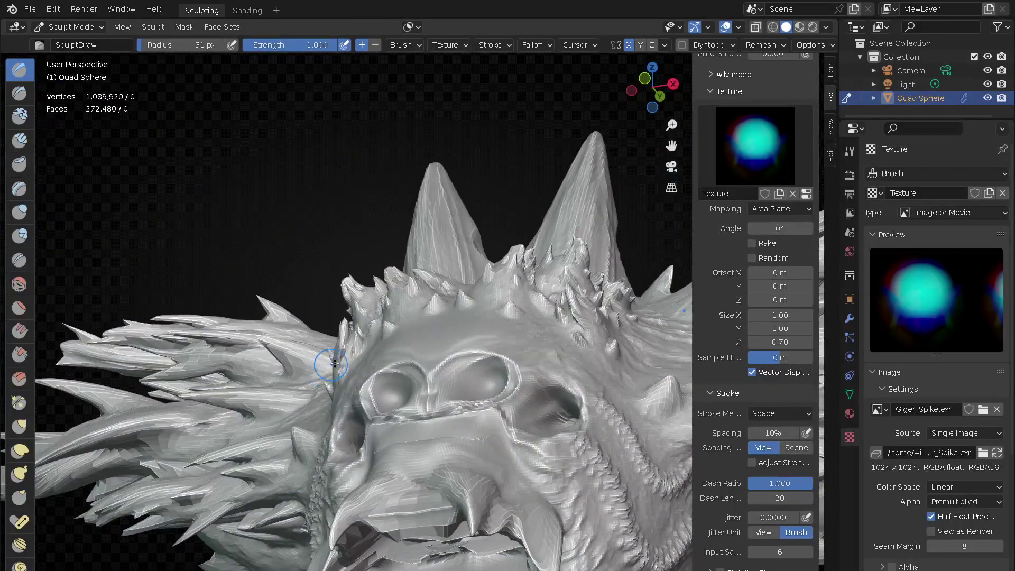
{"action": "middle_click_drag", "start_coordinate": [323, 370], "coordinate": [560, 326]}
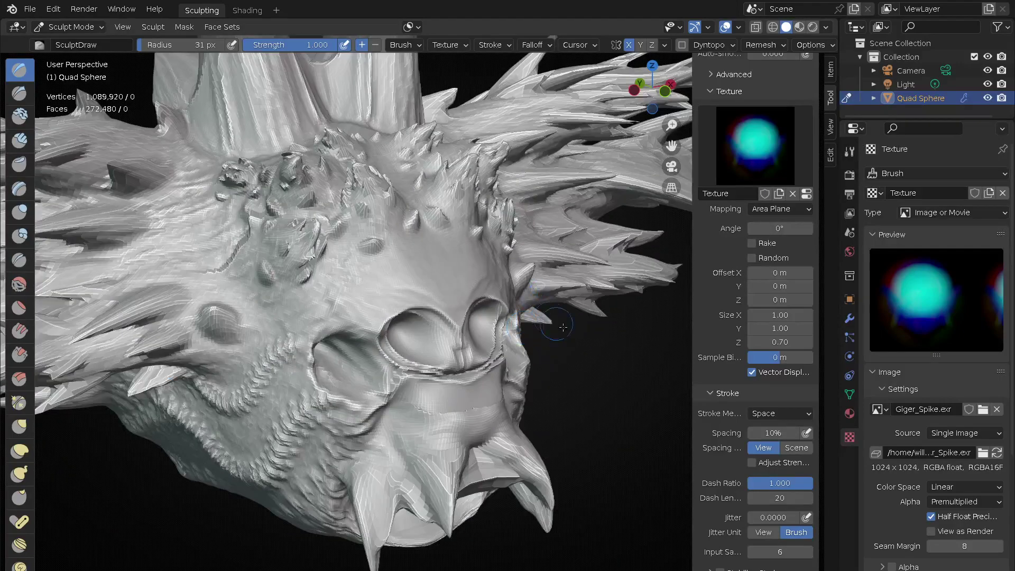
- Sculpt a crest of tall spikes up the forehead with a 150 px brush at 20% spacing
{"action": "key", "text": "f"}
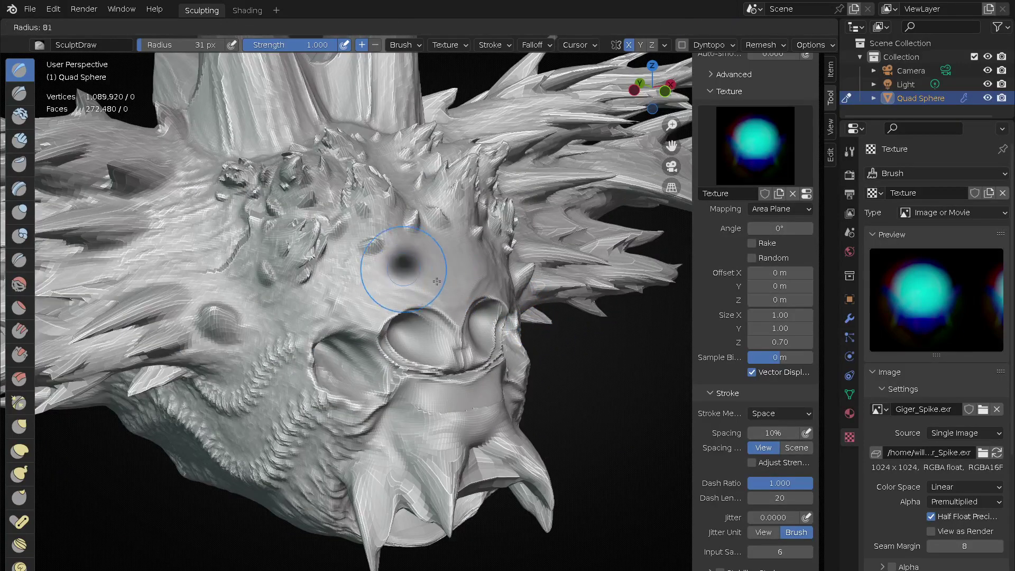
{"action": "left_click", "coordinate": [480, 286]}
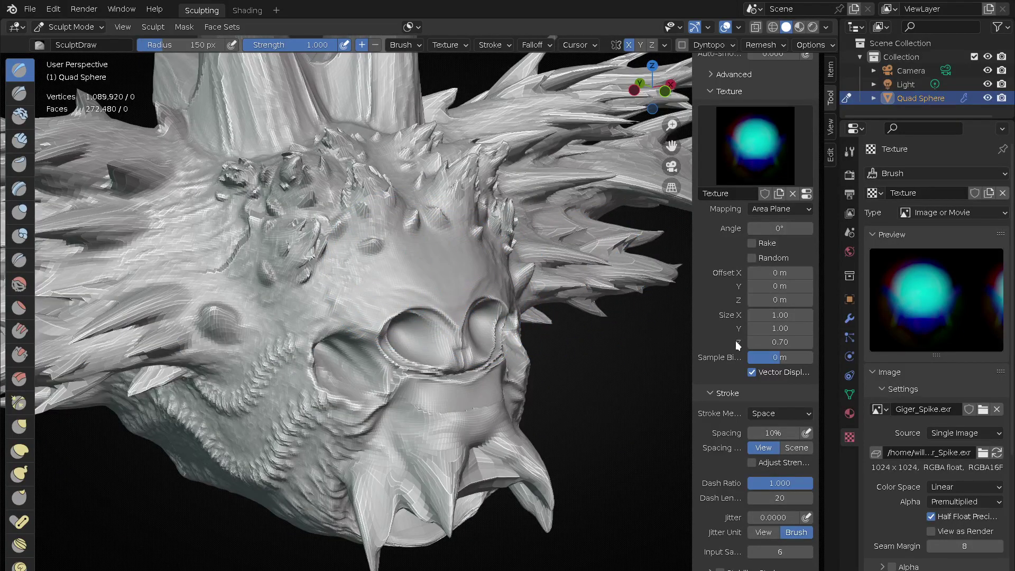
{"action": "scroll", "coordinate": [724, 427], "scroll_direction": "down", "scroll_amount": 4}
{"action": "left_click_drag", "start_coordinate": [769, 353], "coordinate": [785, 351]}
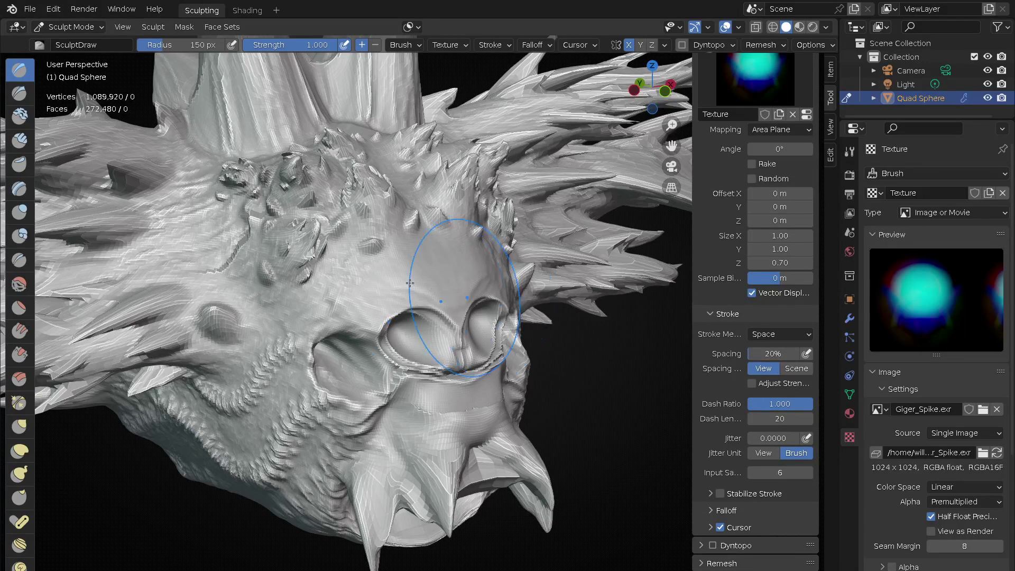
{"action": "left_click_drag", "start_coordinate": [431, 268], "coordinate": [284, 365]}
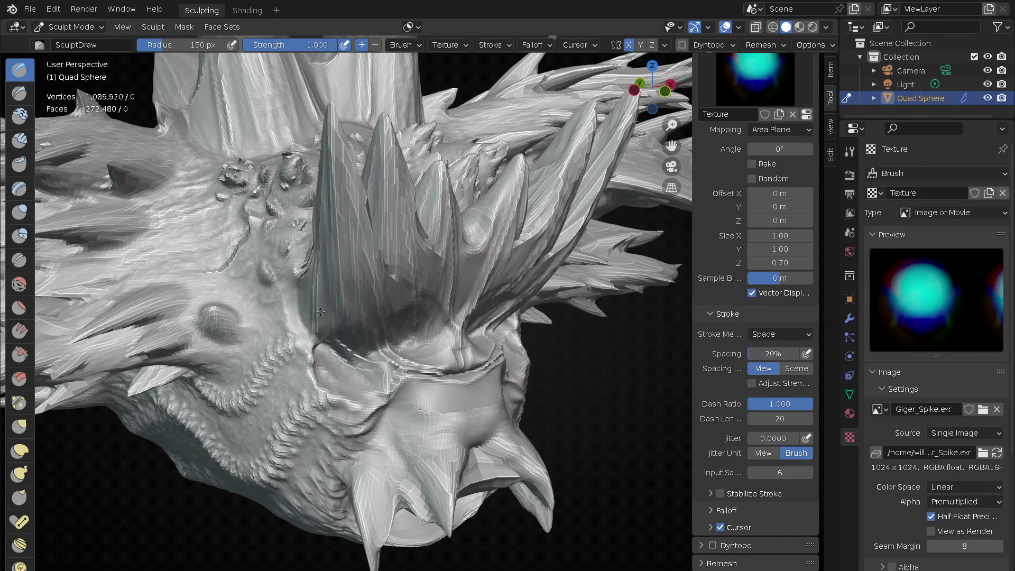
{"action": "scroll", "coordinate": [434, 395], "scroll_direction": "down", "scroll_amount": 5}
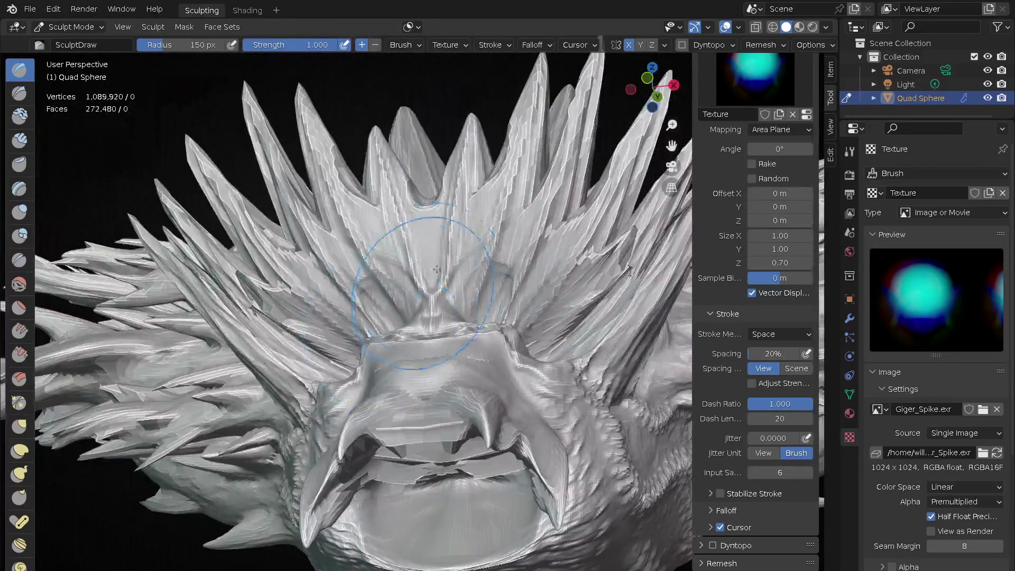
{"action": "mouse_move", "coordinate": [434, 395]}
{"action": "middle_mouse_down"}
{"action": "mouse_move", "coordinate": [410, 434]}
{"action": "mouse_move", "coordinate": [584, 539]}
{"action": "mouse_move", "coordinate": [567, 386]}
{"action": "middle_mouse_up"}
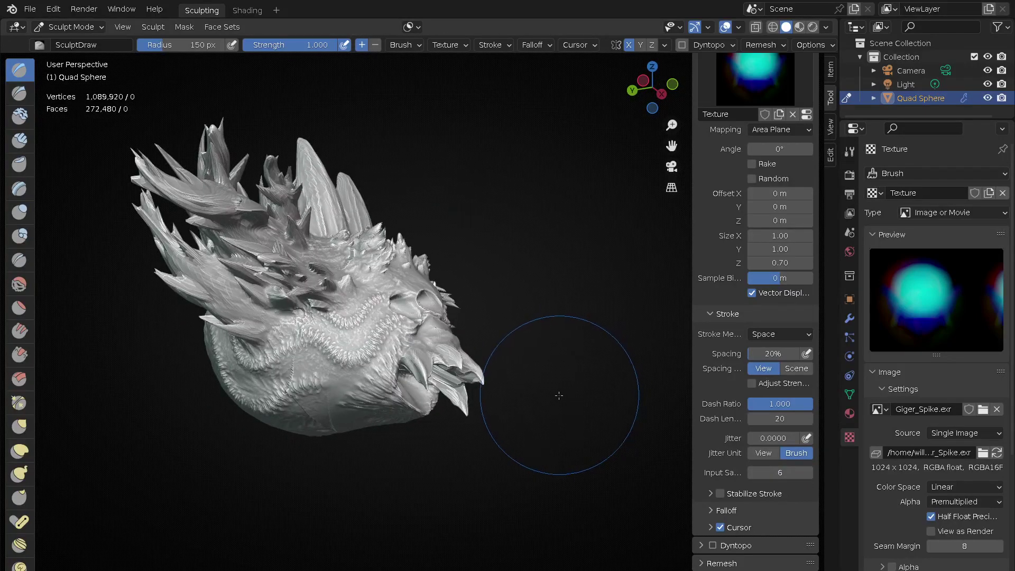
{"action": "middle_click_drag", "start_coordinate": [532, 423], "coordinate": [571, 456]}
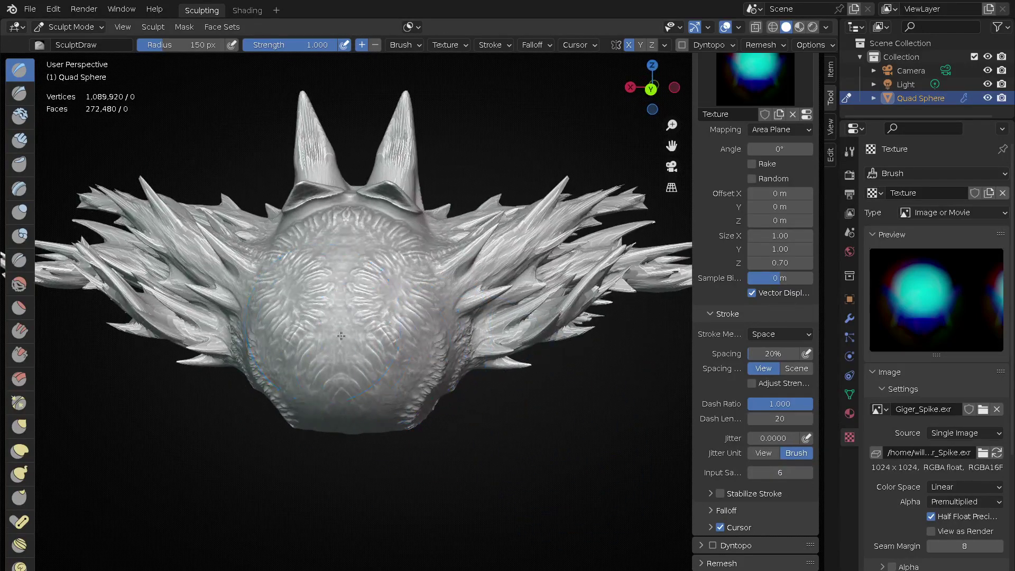
{"action": "middle_click_drag", "start_coordinate": [394, 355], "coordinate": [421, 367], "text": "shift"}
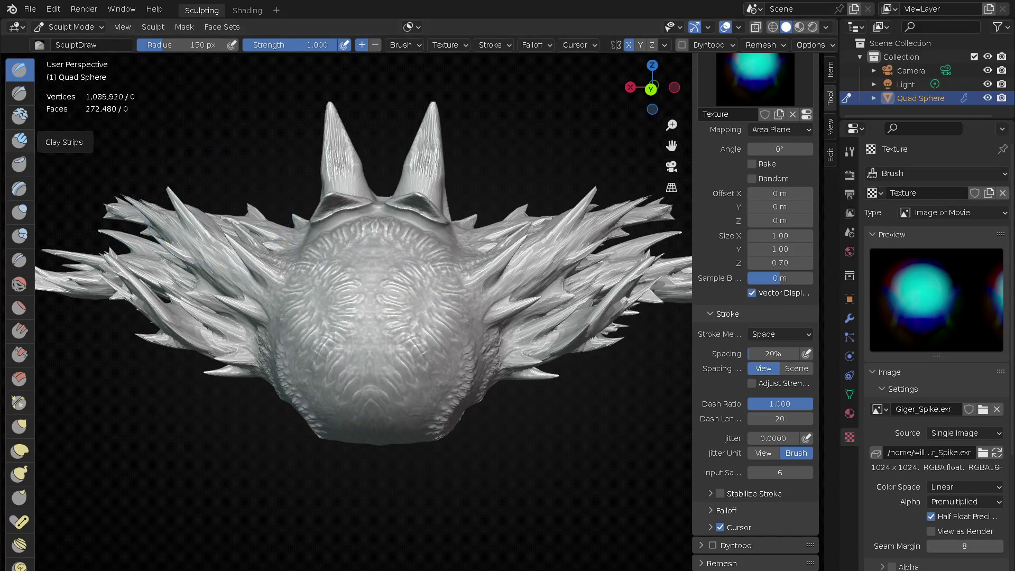